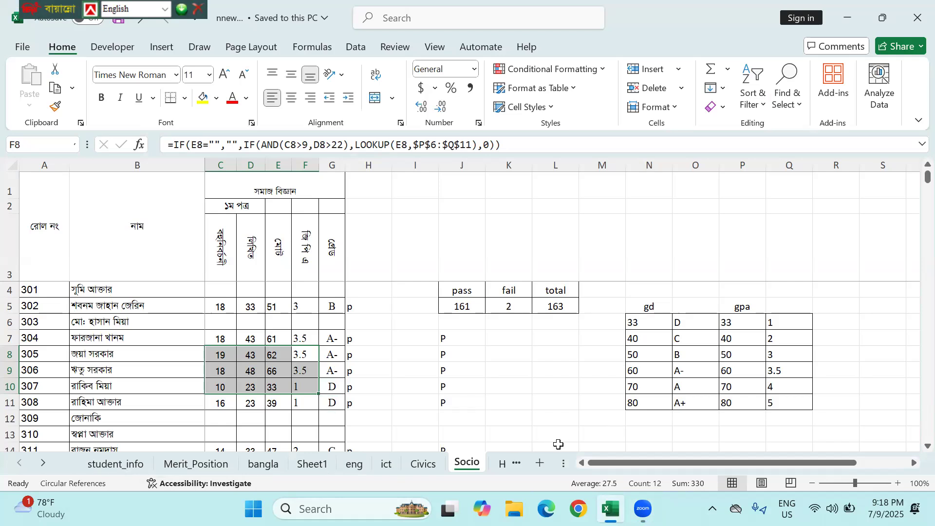
# - View the Eco and Logic subject sheets with their marks and pass/fail summary tables
pyautogui.click(518, 464)
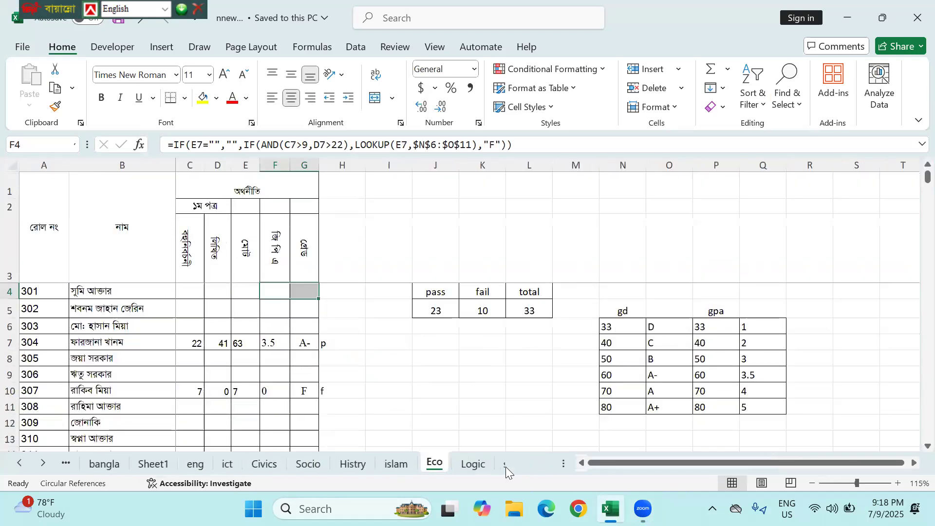
pyautogui.click(478, 464)
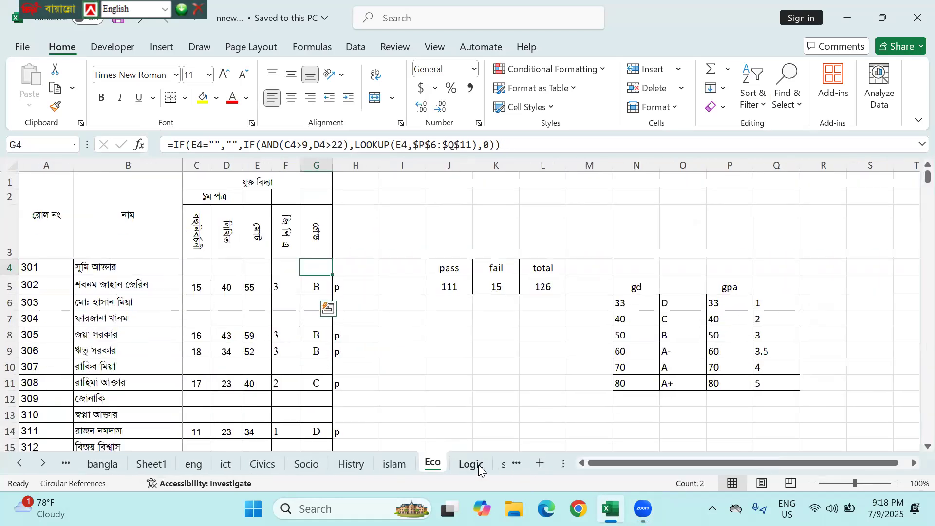
# - Open the folafol sheet and examine the Grade Point subject columns BE9:BJ9 together with the GPA and PASS columns
pyautogui.click(43, 464)
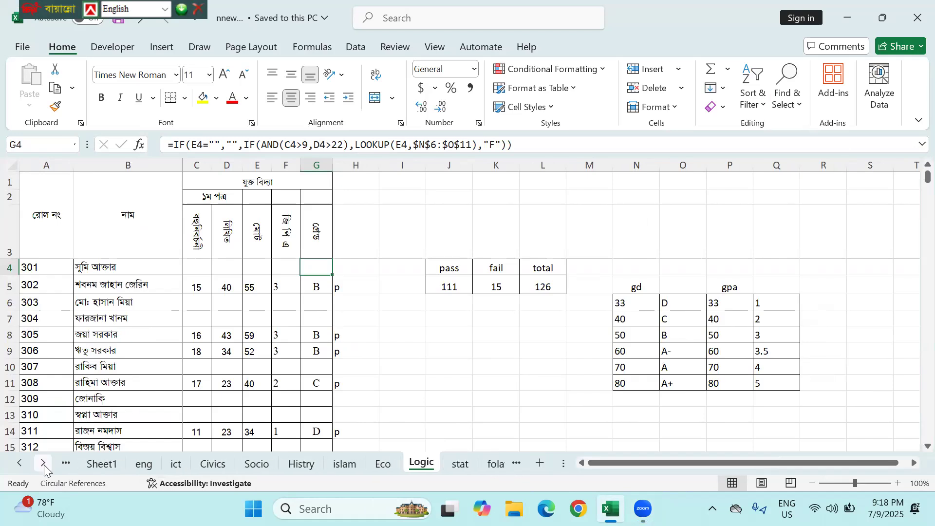
pyautogui.click(44, 465)
pyautogui.click(44, 465)
pyautogui.click(44, 464)
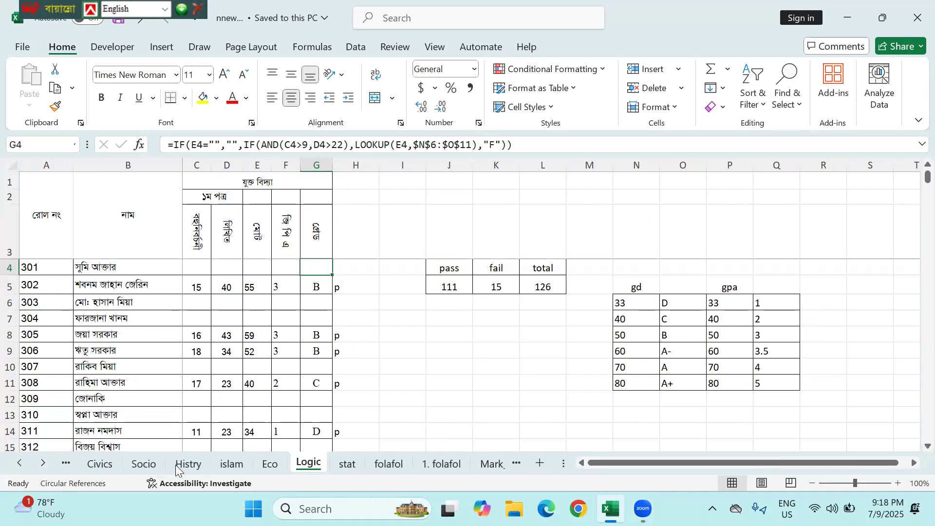
pyautogui.click(393, 467)
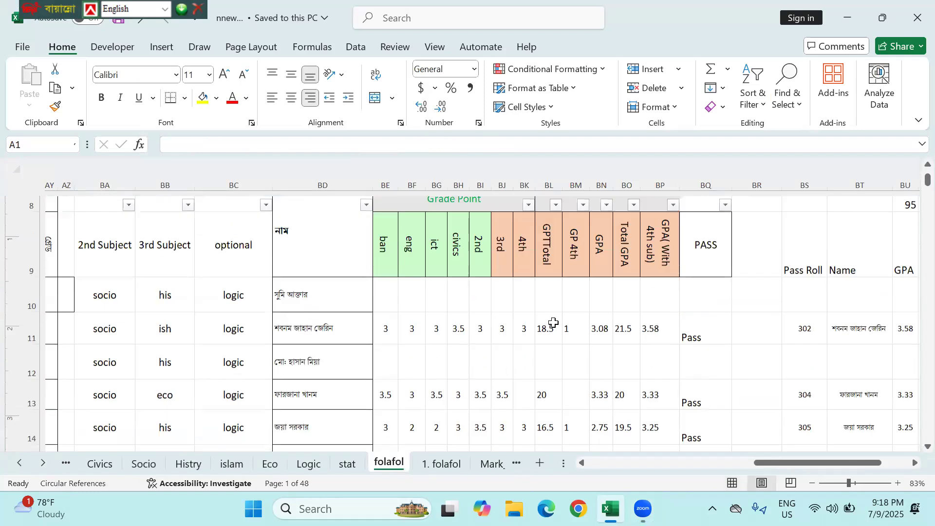
pyautogui.scroll(2, 554, 323)
pyautogui.scroll(-1, 670, 297)
pyautogui.scroll(1, 670, 297)
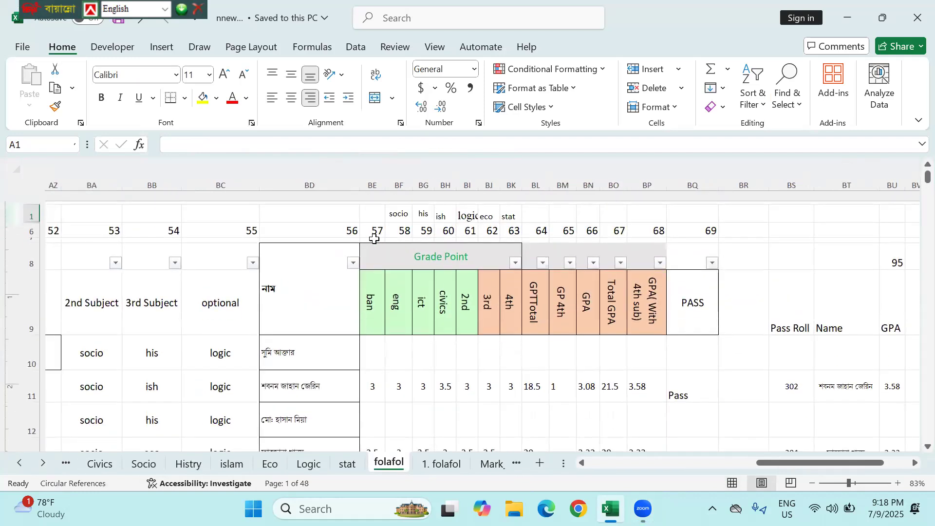
pyautogui.moveTo(378, 292); pyautogui.dragTo(490, 294)
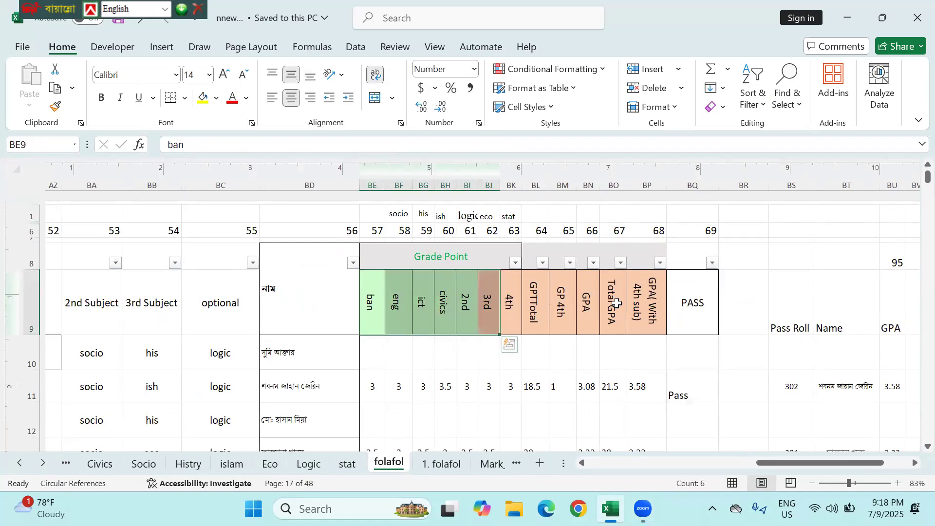
pyautogui.scroll(-2, 697, 304)
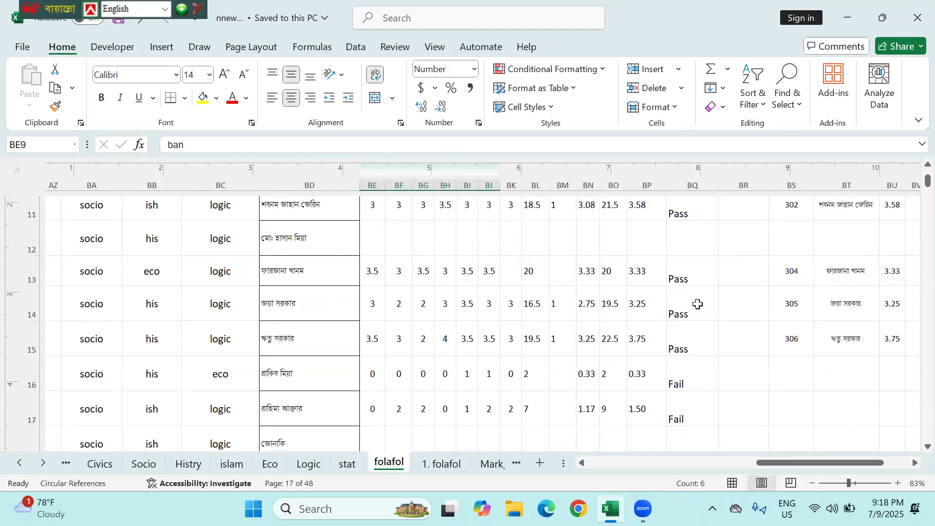
pyautogui.scroll(-1, 698, 304)
pyautogui.scroll(4, 697, 304)
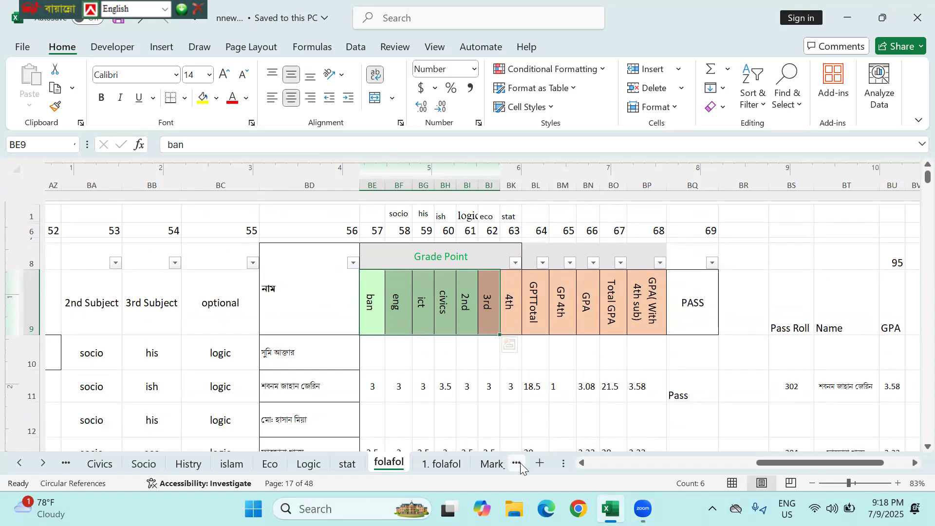
# - Open the Mark_Sheet (2) sheet and look over the whole report from the subject marks to the college header
pyautogui.click(492, 464)
pyautogui.scroll(-3, 434, 346)
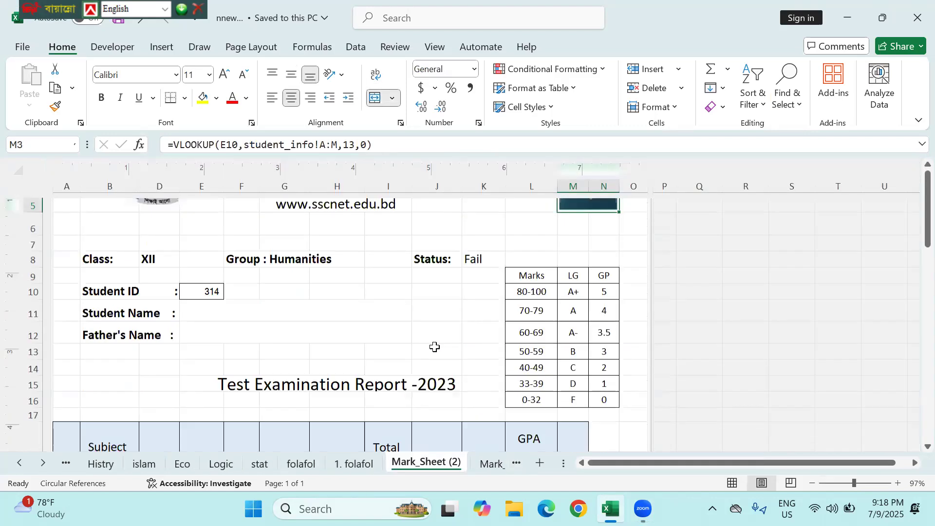
pyautogui.scroll(-5, 434, 346)
pyautogui.keyDown('ctrl'); pyautogui.scroll(-3, 435, 347); pyautogui.keyUp('ctrl')
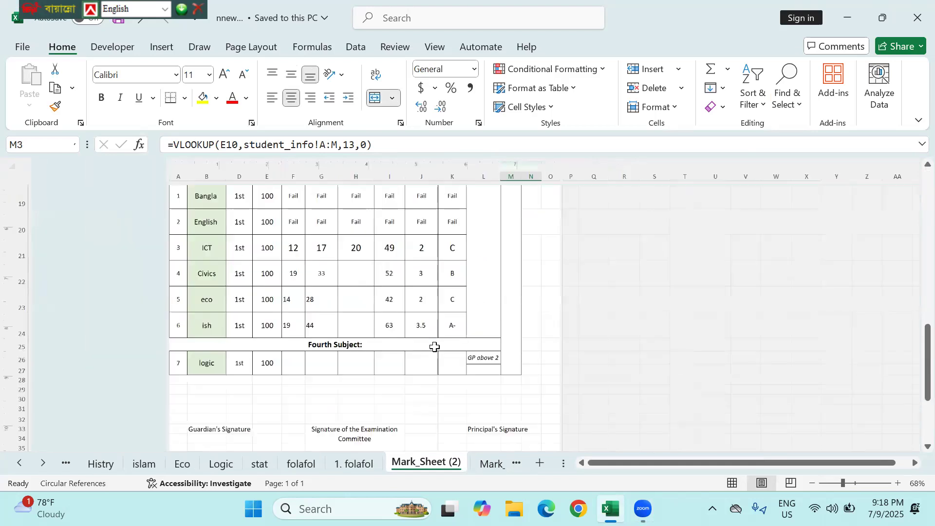
pyautogui.keyDown('ctrl'); pyautogui.scroll(7, 434, 346); pyautogui.keyUp('ctrl')
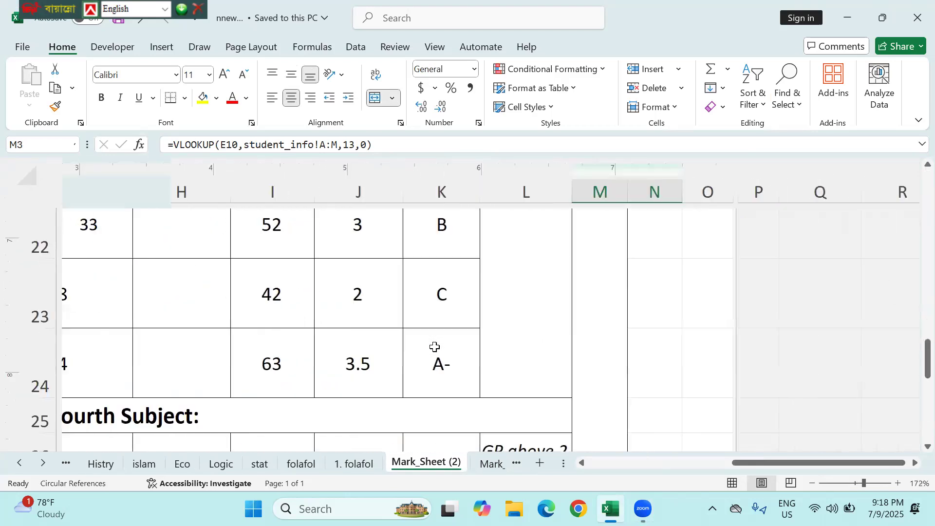
pyautogui.keyDown('ctrl'); pyautogui.scroll(-3, 434, 346); pyautogui.keyUp('ctrl')
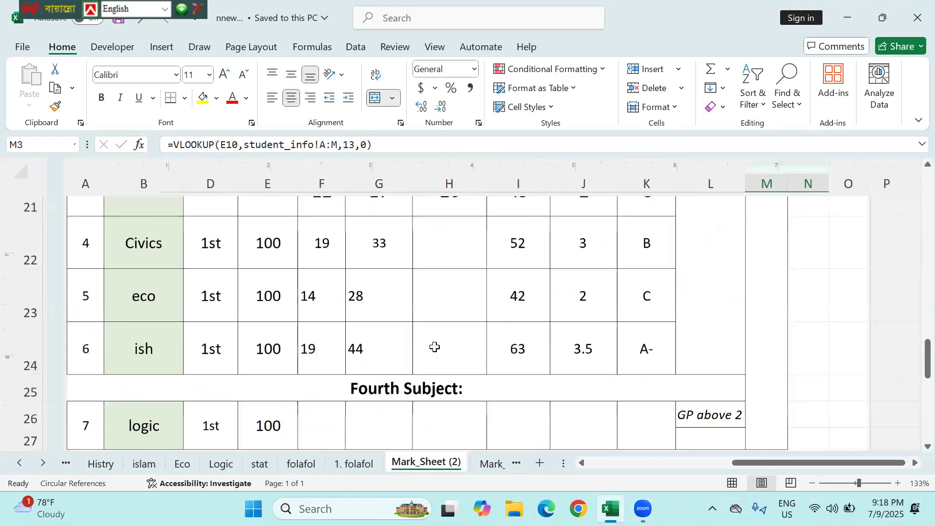
pyautogui.scroll(6, 434, 346)
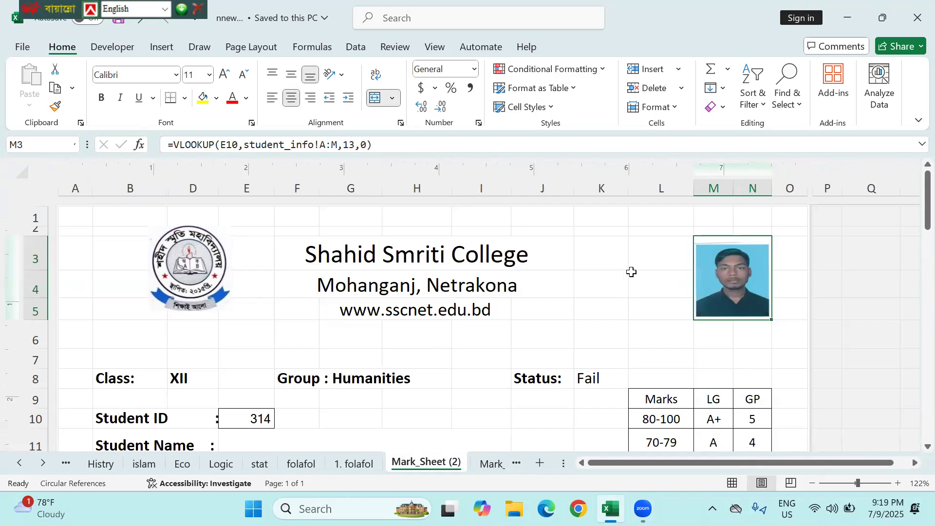
# - Inspect the mark sheet's header: the college logo, student and father's name fields, Status formula in K8 and grading scale
pyautogui.click(202, 283)
pyautogui.scroll(-2, 343, 307)
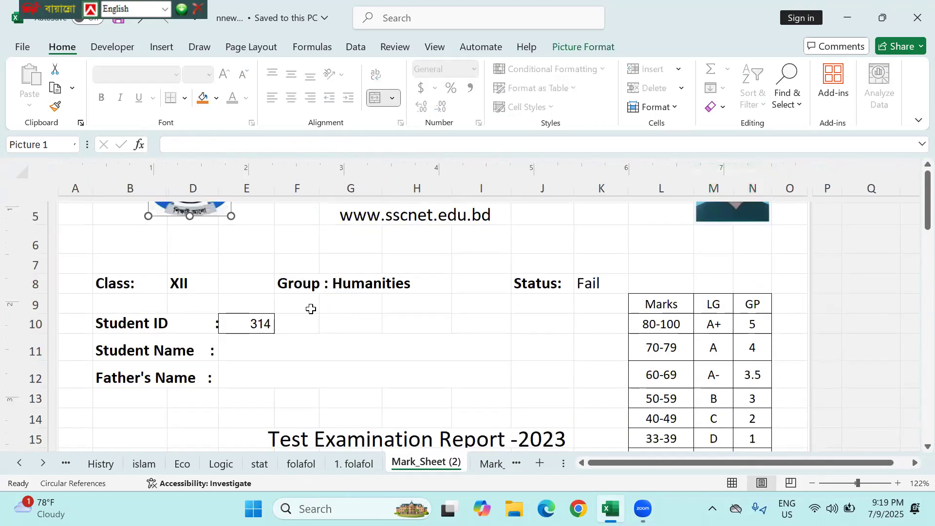
pyautogui.press('Escape')
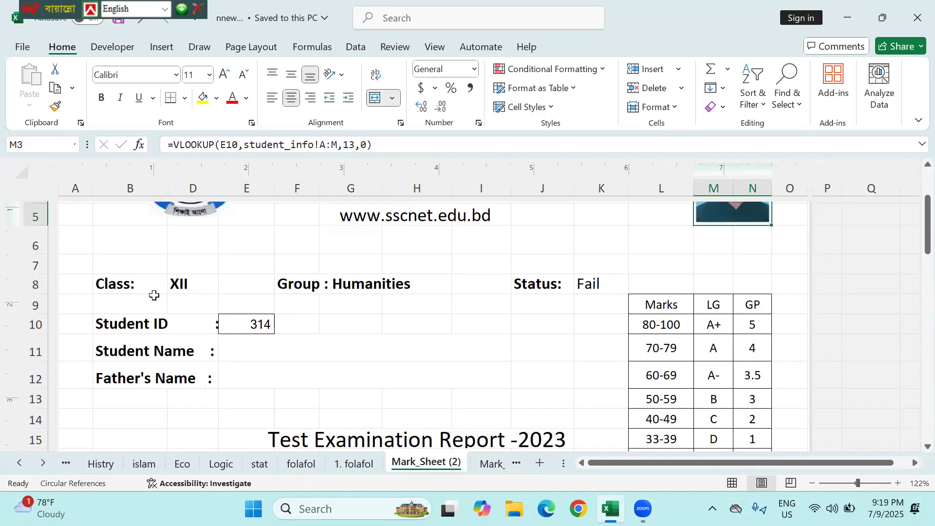
pyautogui.click(193, 354)
pyautogui.click(199, 381)
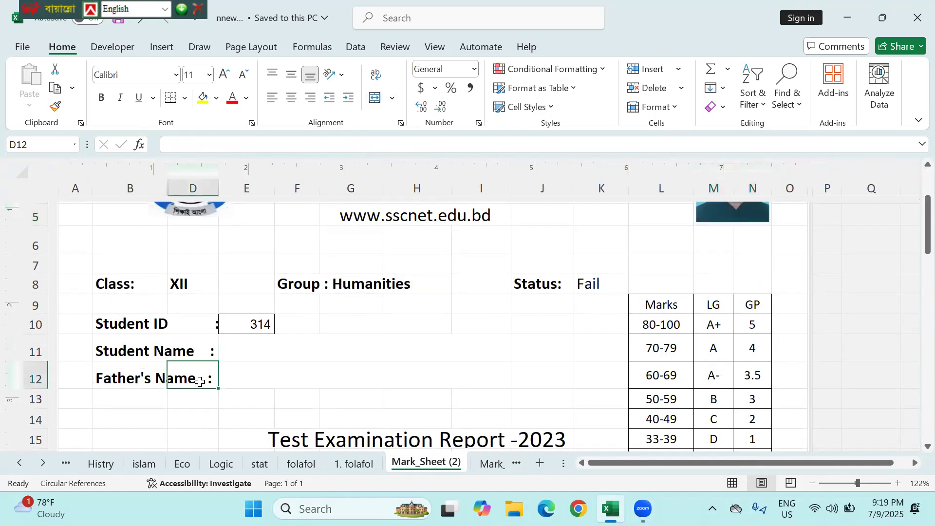
pyautogui.click(346, 336)
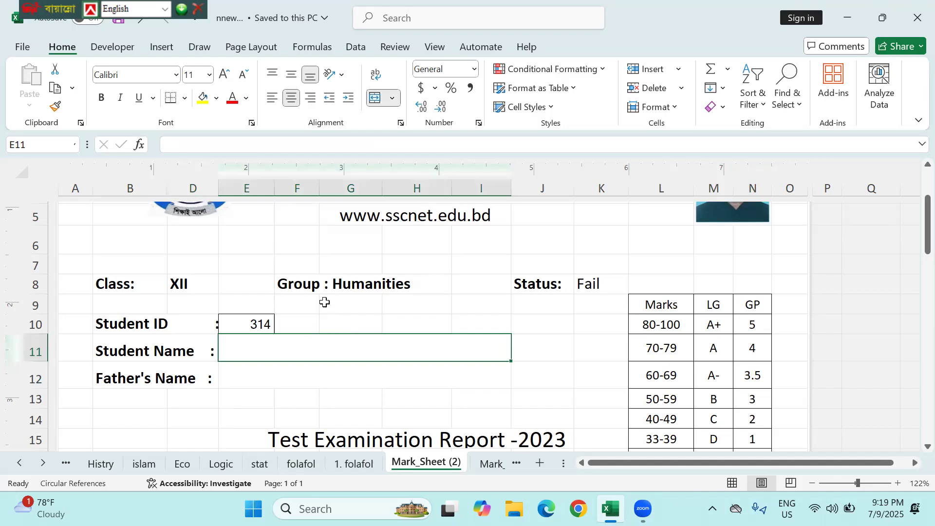
pyautogui.click(590, 283)
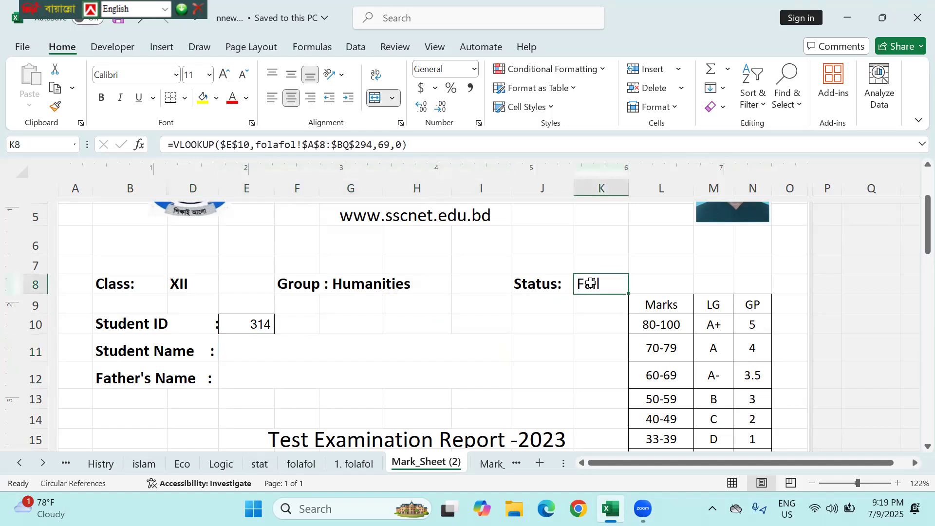
pyautogui.scroll(-1, 632, 306)
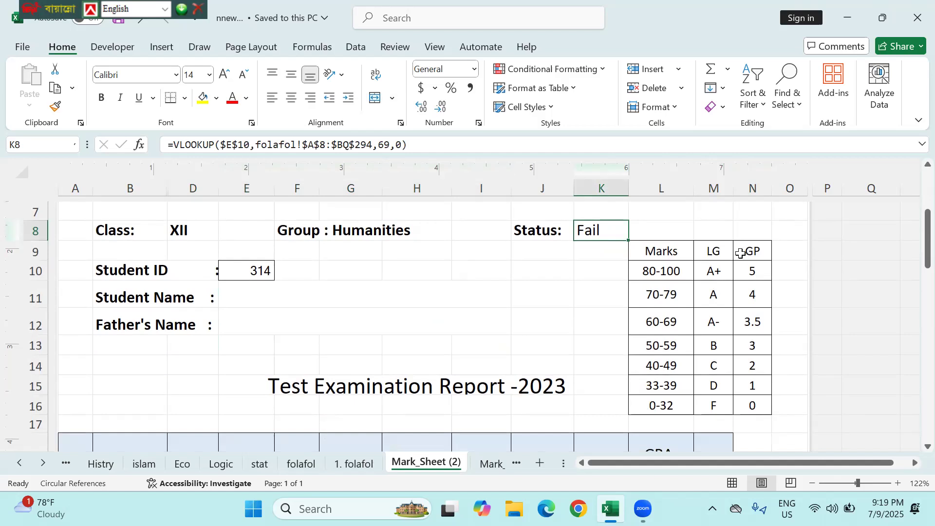
pyautogui.scroll(2, 546, 320)
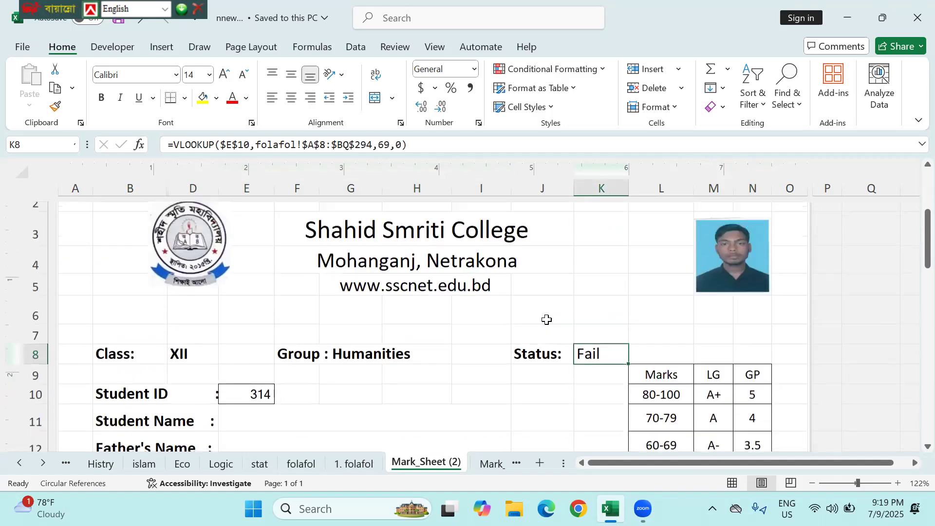
# - Examine the mark sheet's subject table, from its MCQ, Written, Practical and GPA column headings to the fourth subject row
pyautogui.scroll(-4, 547, 320)
pyautogui.hscroll(-1, 546, 320)
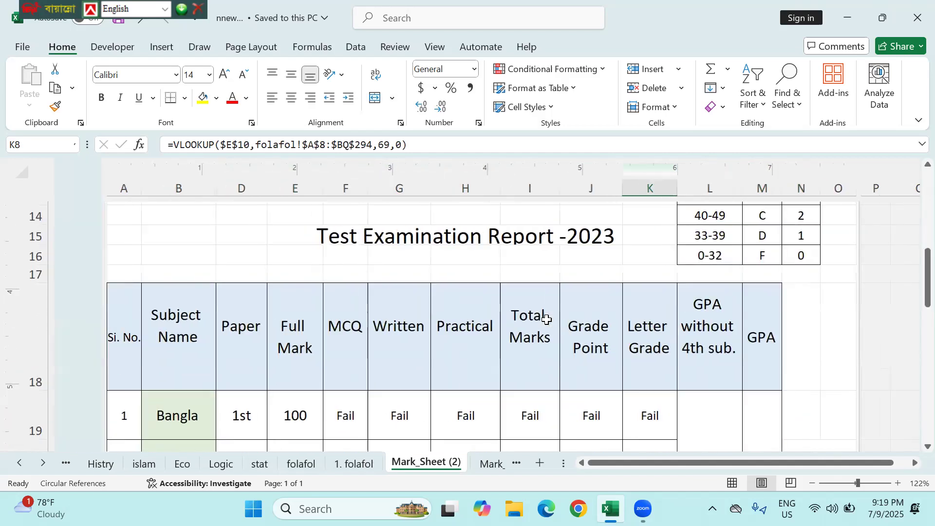
pyautogui.hscroll(1, 547, 320)
pyautogui.scroll(-1, 231, 390)
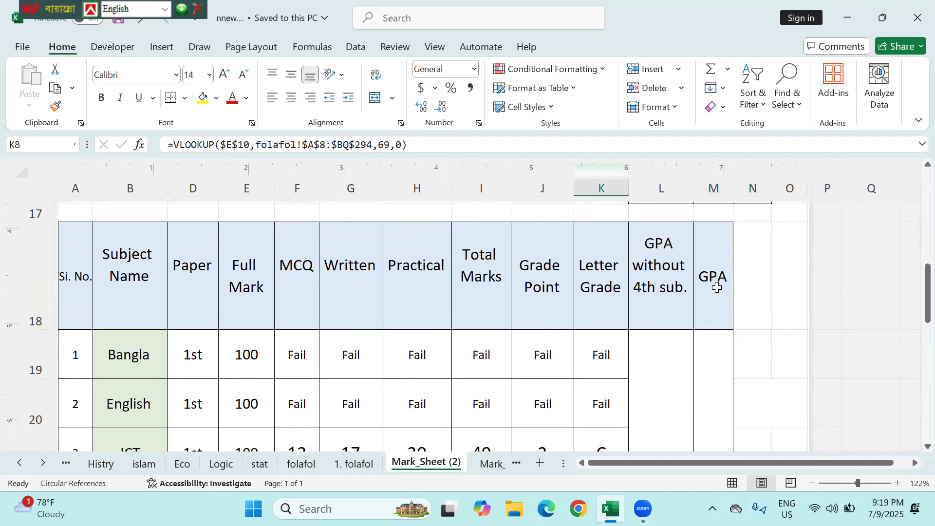
pyautogui.scroll(-1, 710, 289)
pyautogui.scroll(-1, 710, 288)
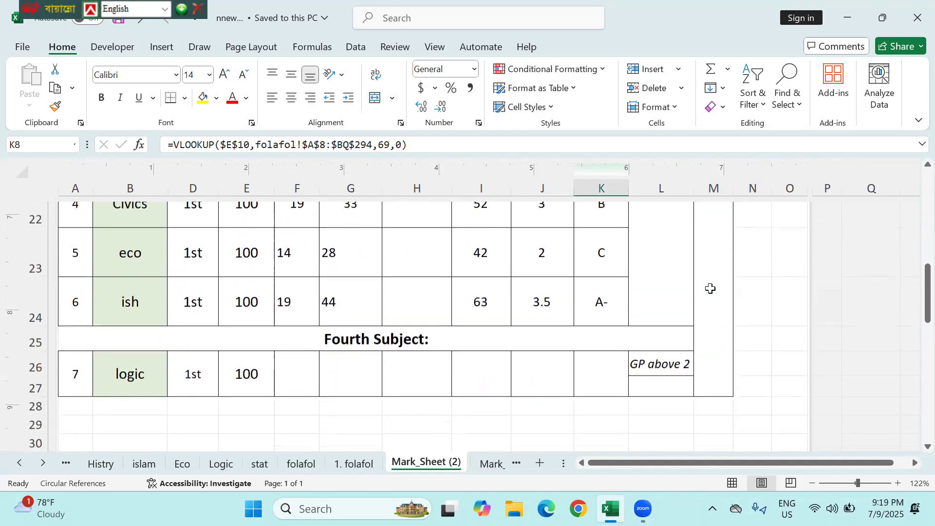
pyautogui.scroll(-1, 654, 288)
pyautogui.scroll(1, 425, 346)
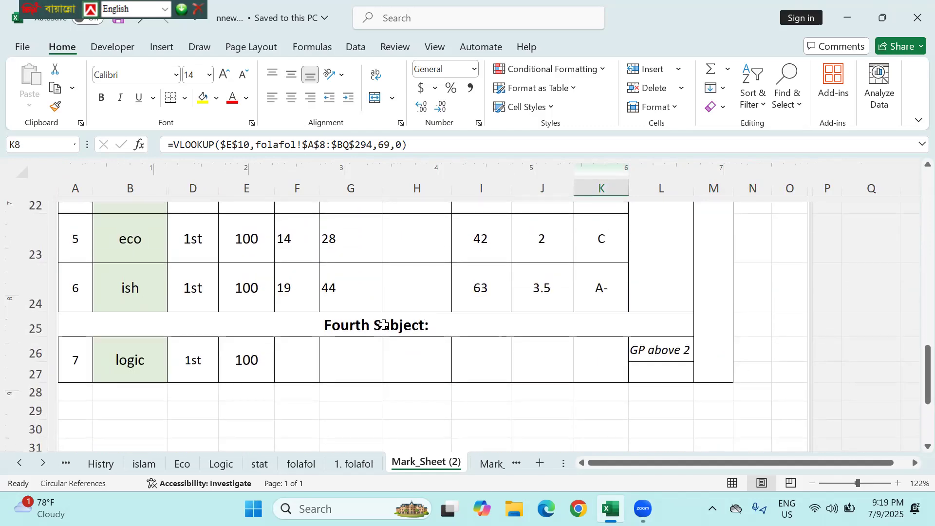
# - Inspect the fourth subject row: the subject name formula in B26, the cell below "GP above 2" and the total marks cell
pyautogui.click(142, 364)
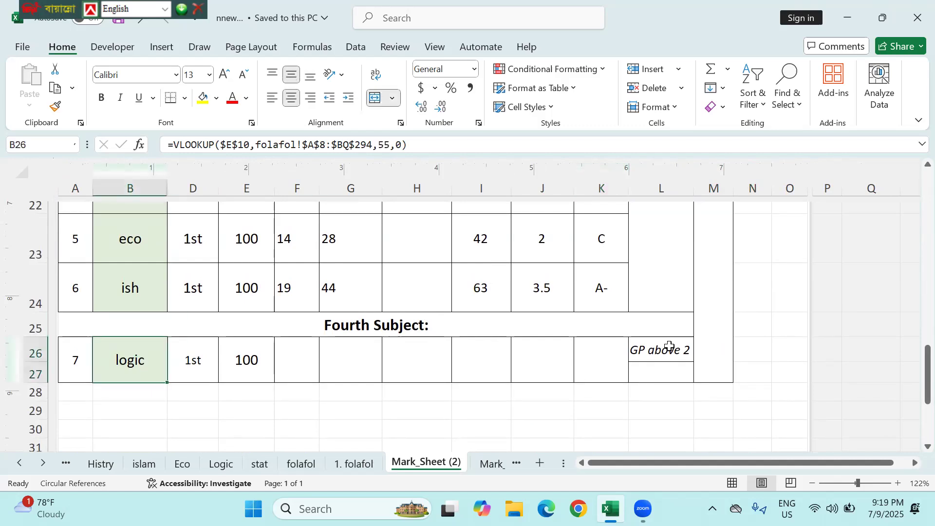
pyautogui.click(670, 370)
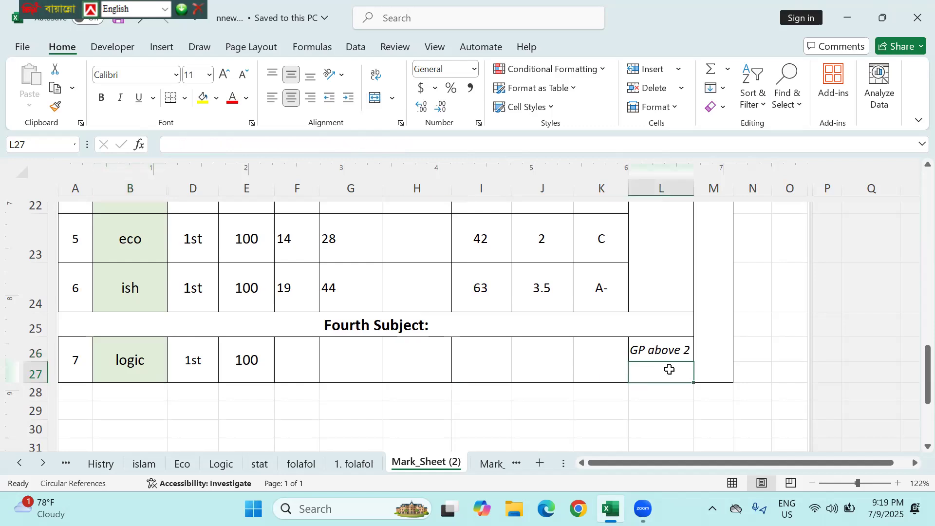
pyautogui.rightClick(670, 370)
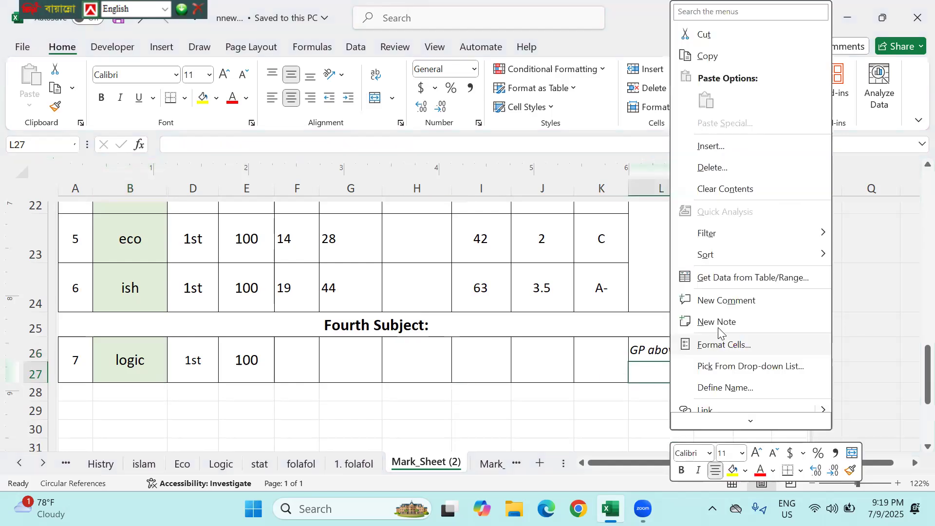
pyautogui.click(616, 328)
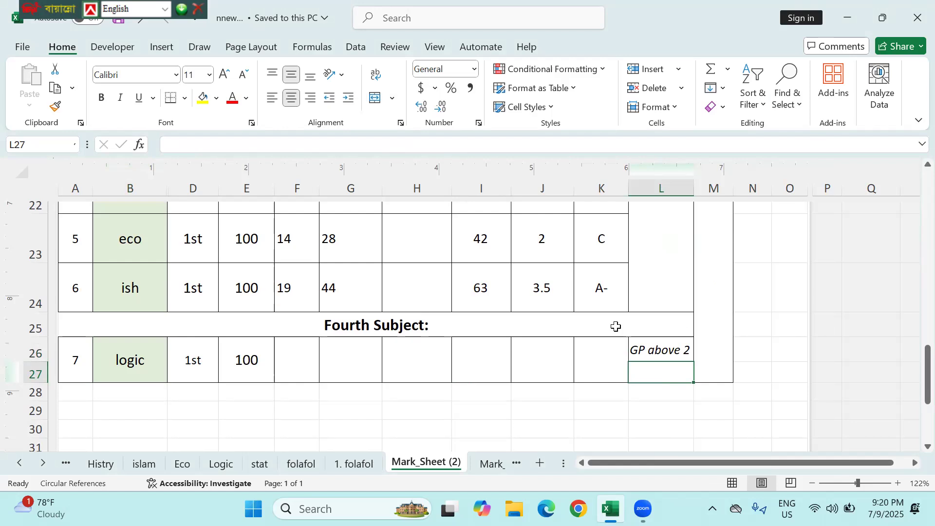
pyautogui.click(471, 356)
# - Review the complete mark sheet again, comparing the Student ID and header fields with the subject results table
pyautogui.scroll(4, 471, 356)
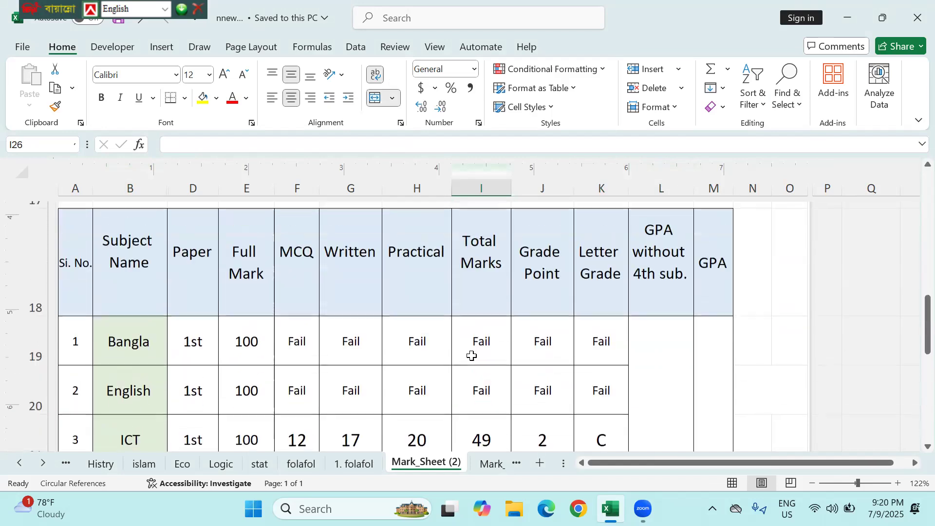
pyautogui.scroll(3, 471, 355)
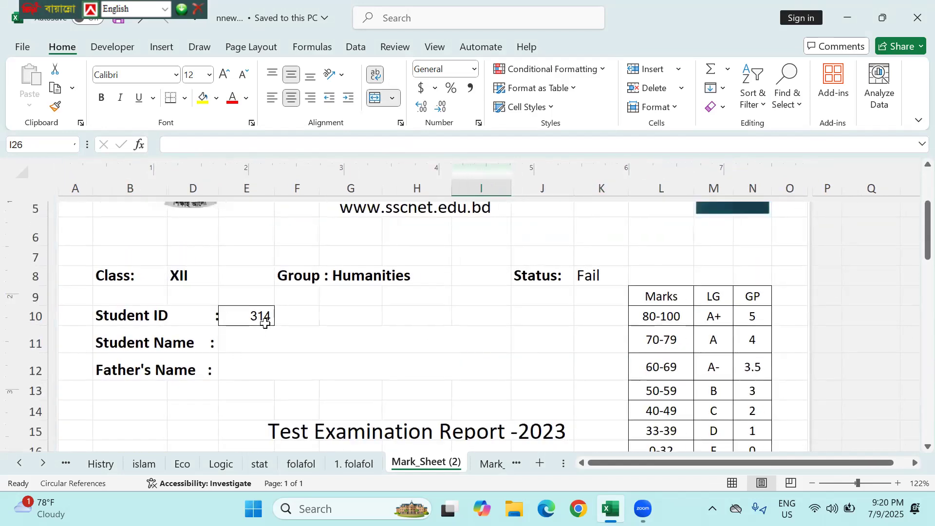
pyautogui.scroll(-6, 264, 324)
pyautogui.scroll(2, 265, 323)
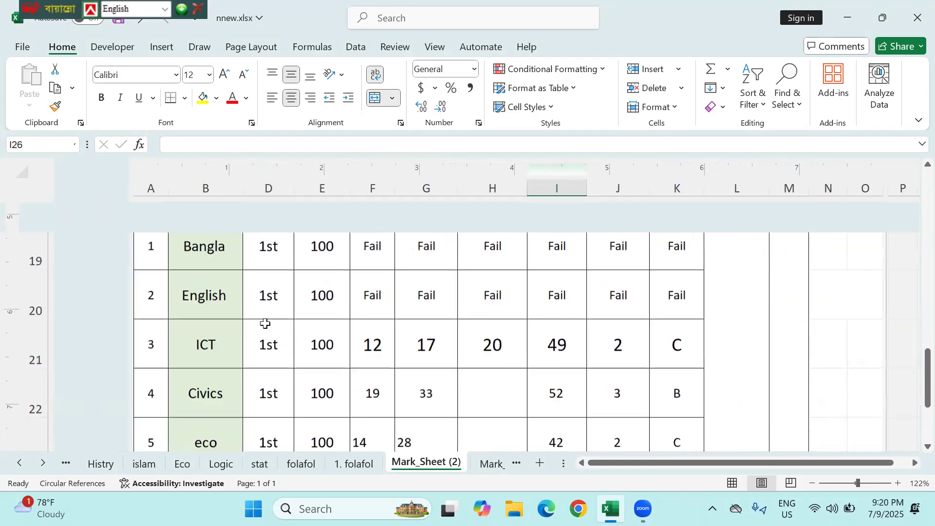
pyautogui.scroll(-3, 264, 324)
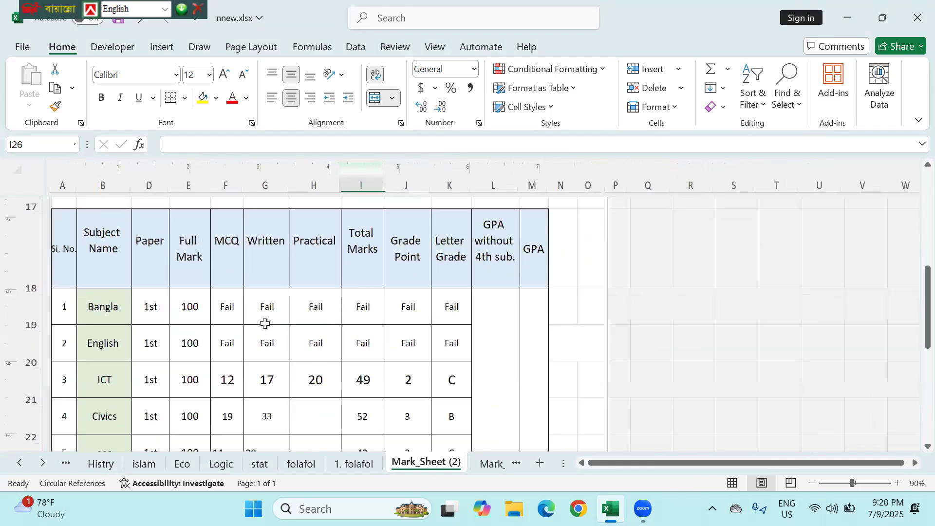
pyautogui.scroll(2, 264, 323)
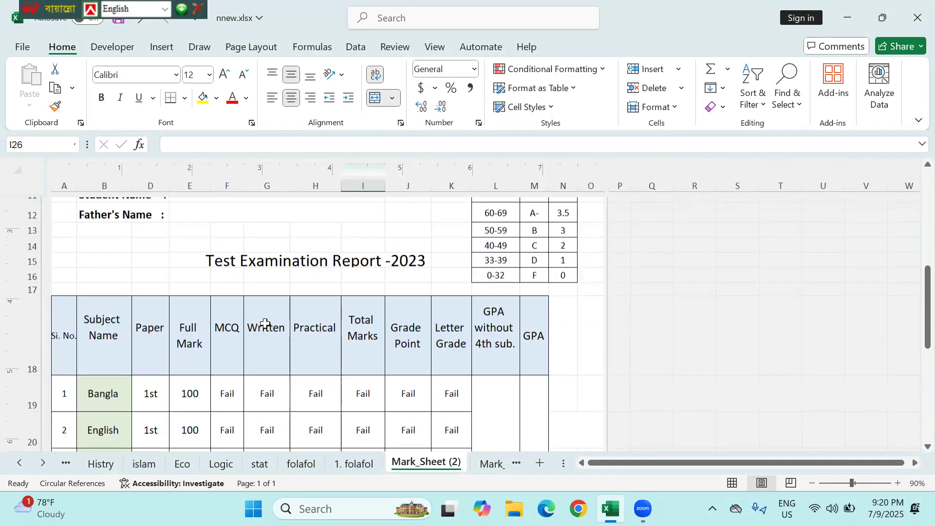
pyautogui.scroll(4, 264, 323)
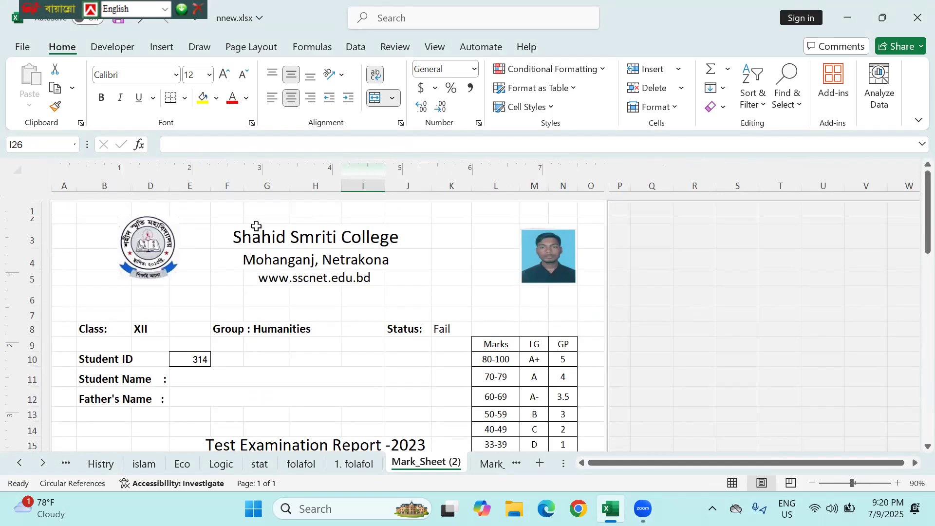
# - Review the mark sheet's student detail labels and the examination report title above the subject table
pyautogui.scroll(-1, 298, 252)
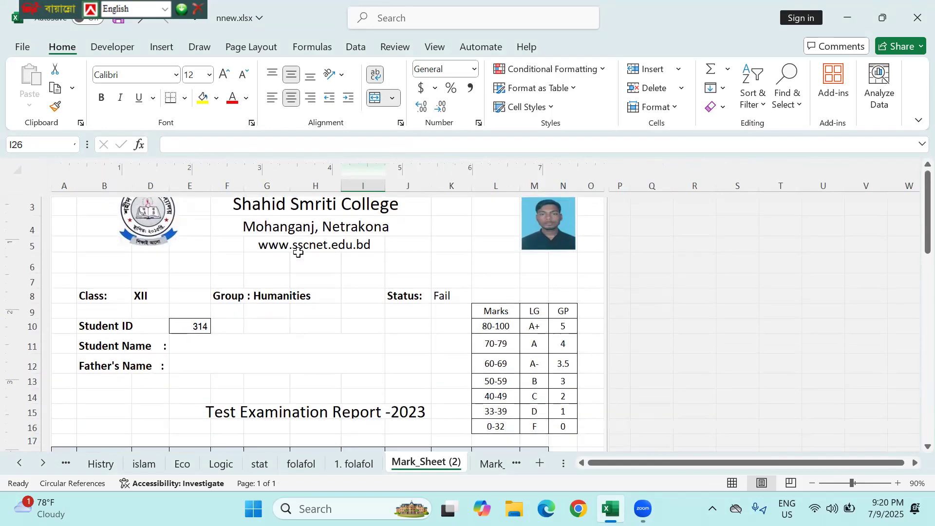
pyautogui.click(128, 326)
pyautogui.click(130, 348)
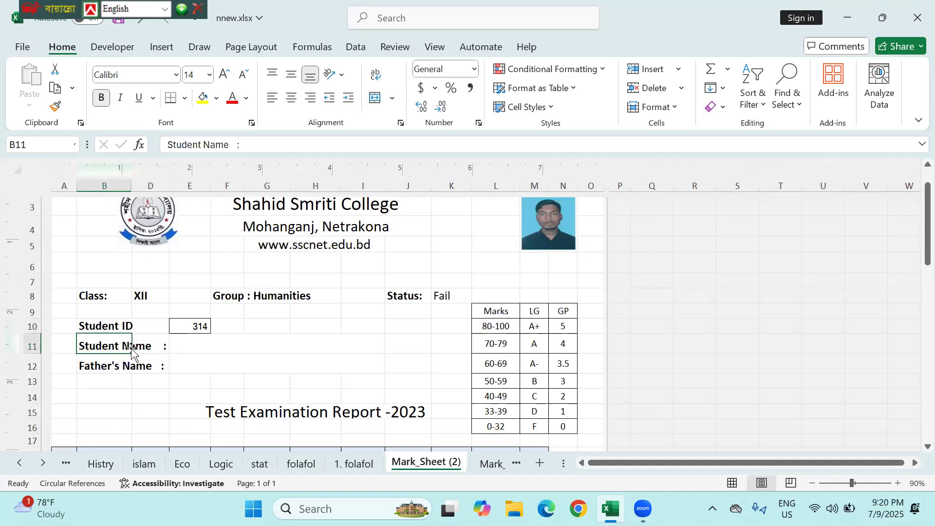
pyautogui.scroll(-1, 129, 350)
pyautogui.scroll(-2, 319, 350)
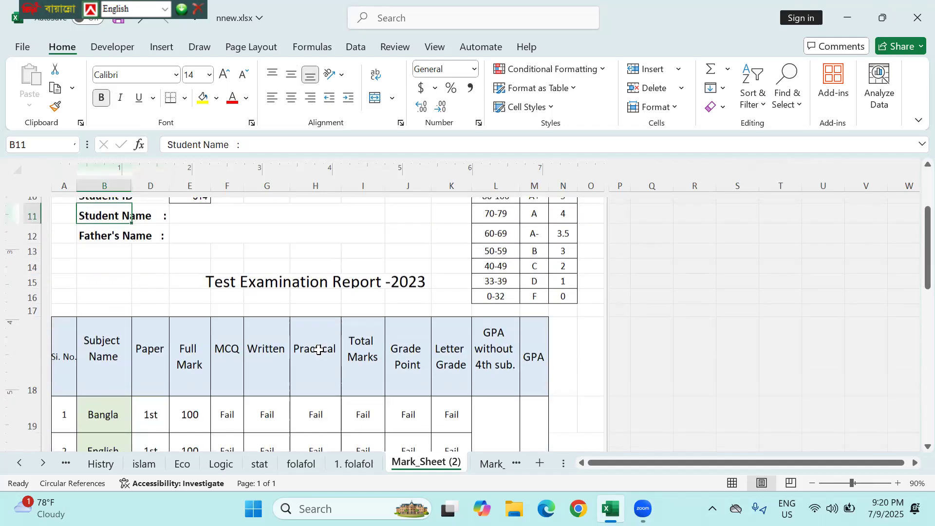
pyautogui.click(248, 266)
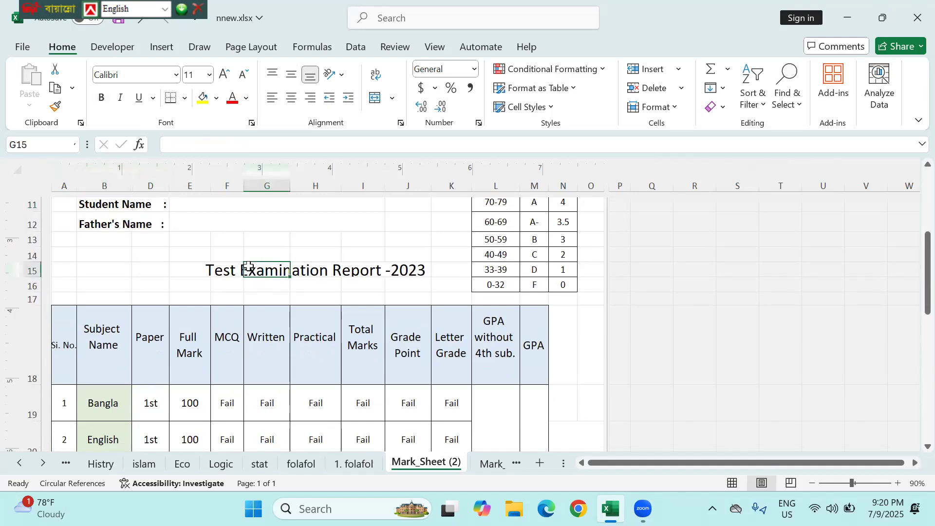
pyautogui.click(202, 273)
pyautogui.click(270, 265)
pyautogui.scroll(4, 270, 265)
pyautogui.scroll(-3, 268, 265)
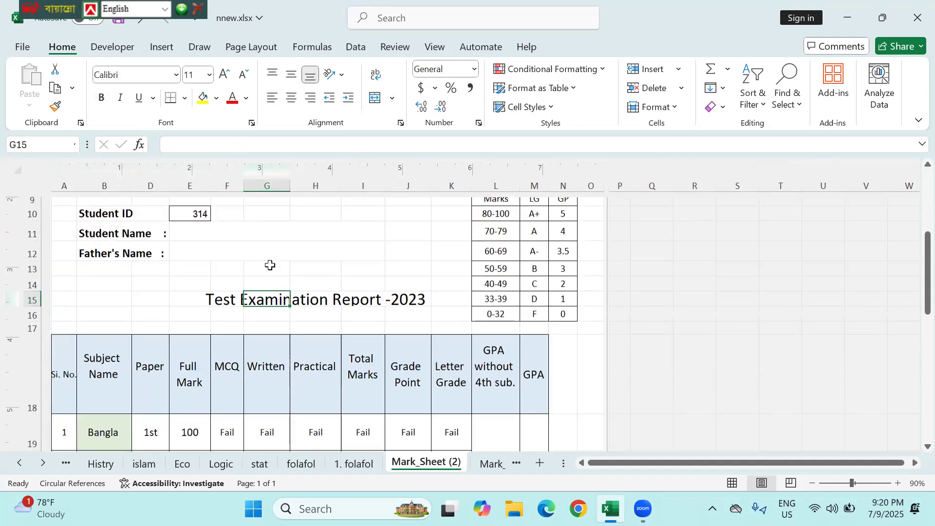
# - Replace the report title in H15 with "Year Change Result"
pyautogui.click(320, 305)
pyautogui.write('3')
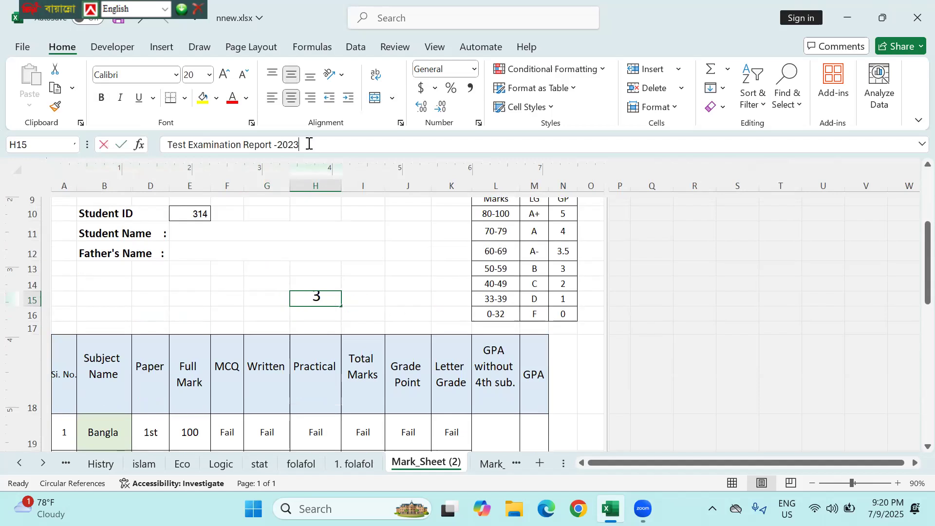
pyautogui.press('BackSpace')
pyautogui.press('BackSpace')
pyautogui.press('BackSpace')
pyautogui.press('BackSpace')
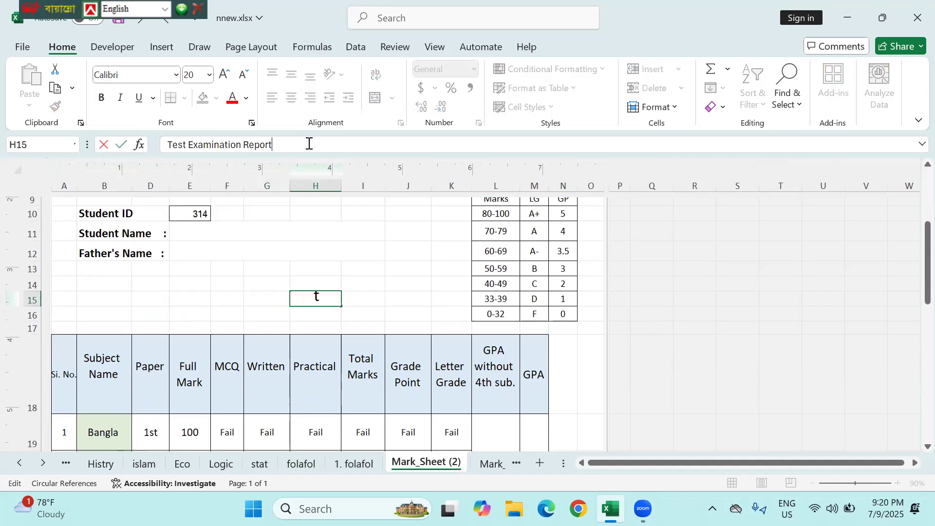
pyautogui.press('BackSpace')
pyautogui.press('BackSpace')
pyautogui.press('BackSpace')
pyautogui.press('BackSpace')
pyautogui.press('BackSpace')
pyautogui.press('BackSpace')
pyautogui.press('BackSpace')
pyautogui.press('BackSpace')
pyautogui.press('BackSpace')
pyautogui.press('BackSpace')
pyautogui.press('BackSpace')
pyautogui.press('BackSpace')
pyautogui.press('BackSpace')
pyautogui.press('BackSpace')
pyautogui.press('BackSpace')
pyautogui.press('BackSpace')
pyautogui.press('BackSpace')
pyautogui.press('BackSpace')
pyautogui.press('BackSpace')
pyautogui.press('BackSpace')
pyautogui.write('Yea')
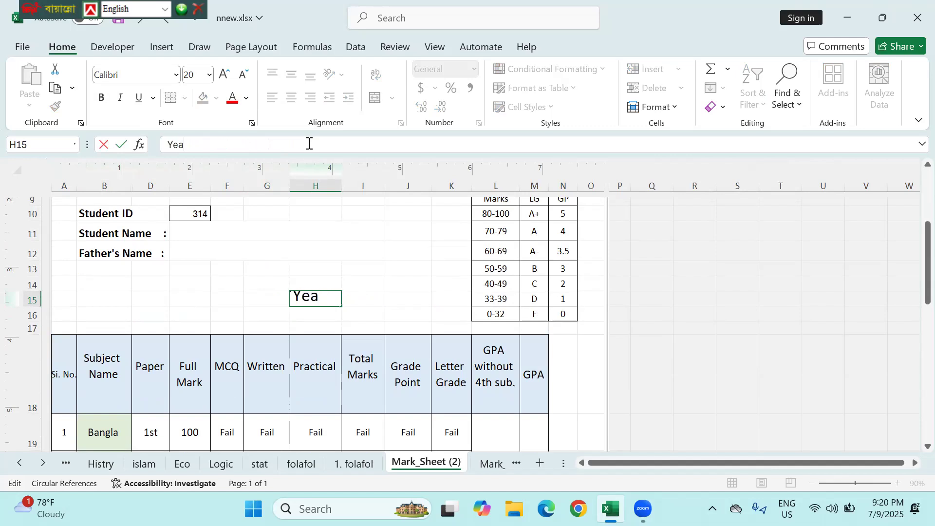
pyautogui.write('r Change Result')
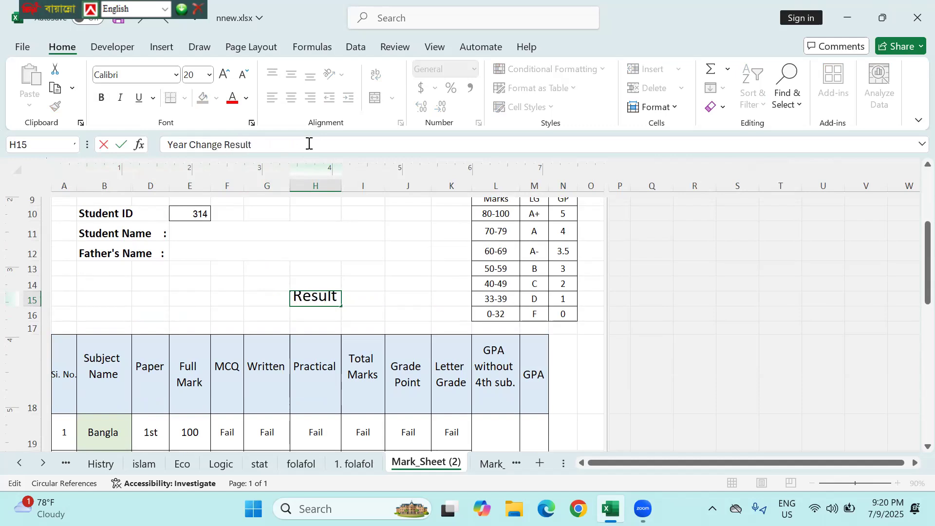
pyautogui.press('Return')
pyautogui.click(395, 287)
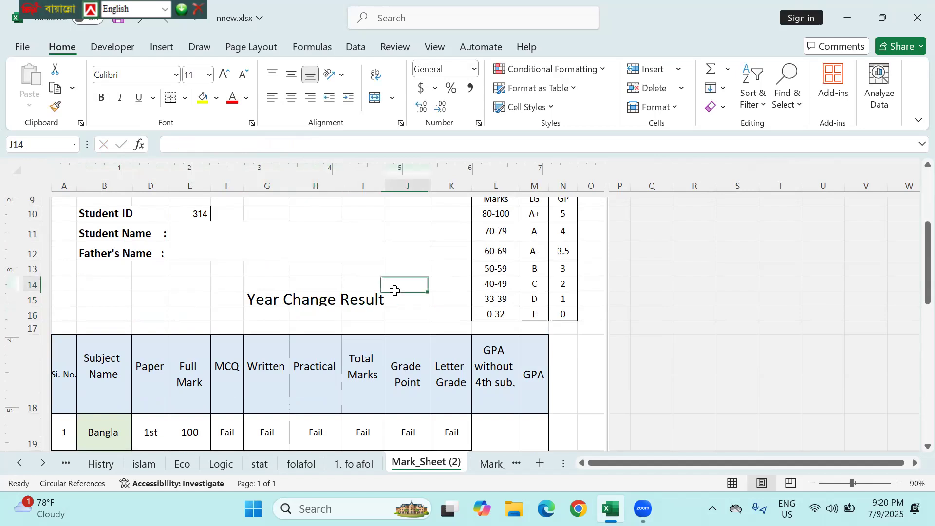
# - Append "-2025" to the report title in H15
pyautogui.click(314, 298)
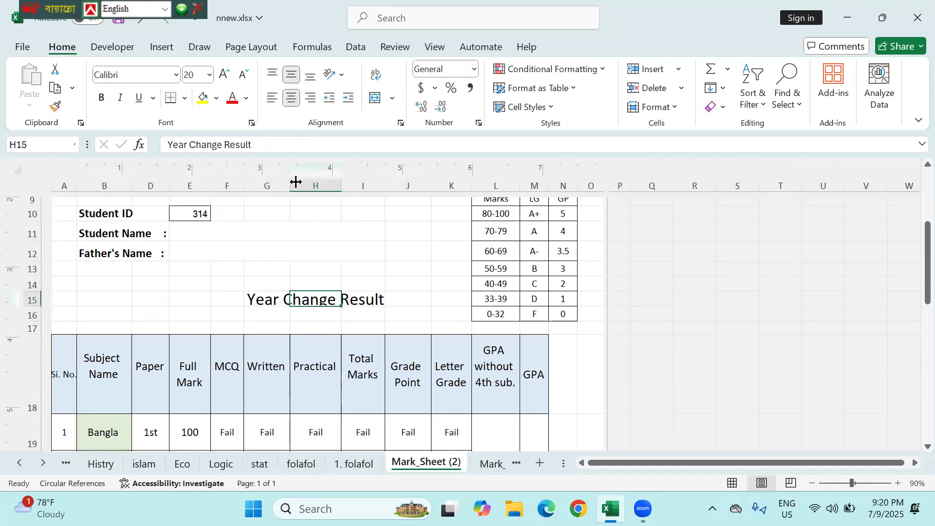
pyautogui.click(274, 140)
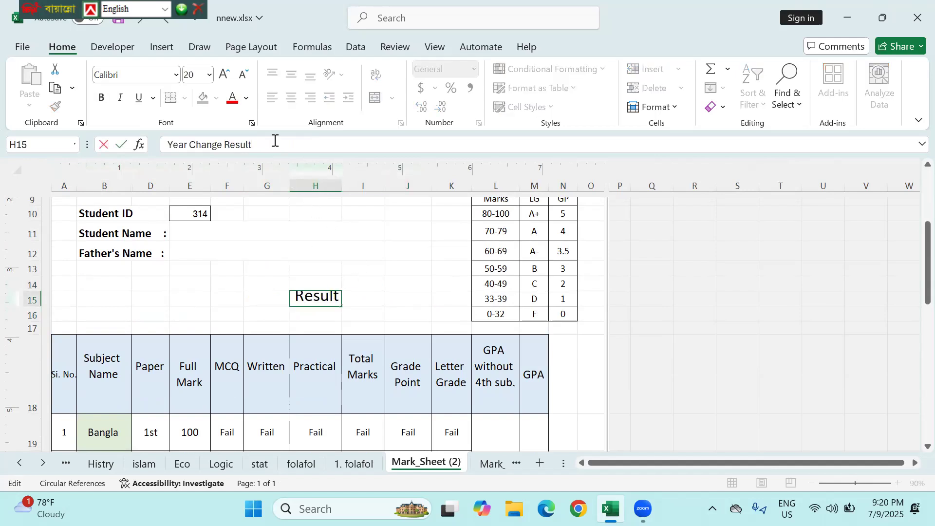
pyautogui.write('-2025')
pyautogui.click(352, 263)
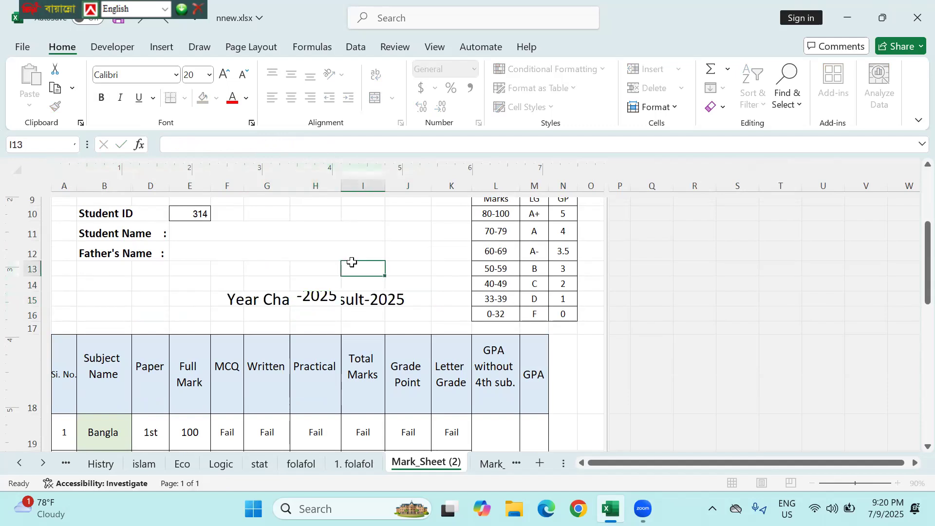
pyautogui.click(304, 303)
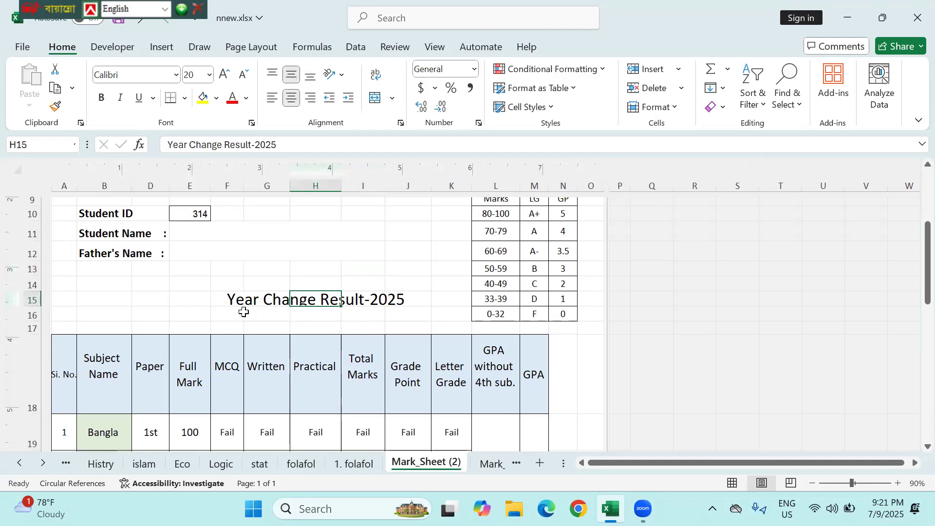
pyautogui.click(350, 327)
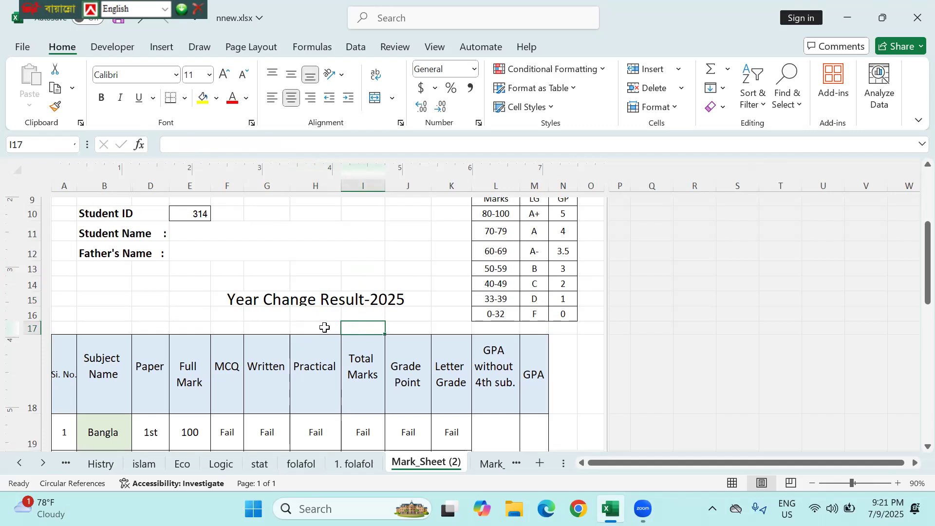
# - Examine the subject table from the Bangla row down to the fourth subject row
pyautogui.scroll(-3, 279, 323)
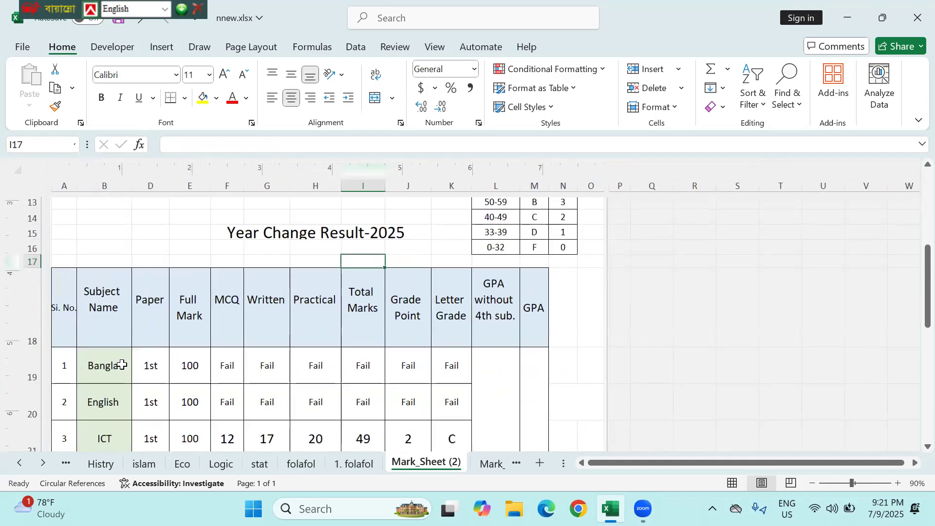
pyautogui.scroll(-2, 122, 365)
pyautogui.scroll(1, 122, 364)
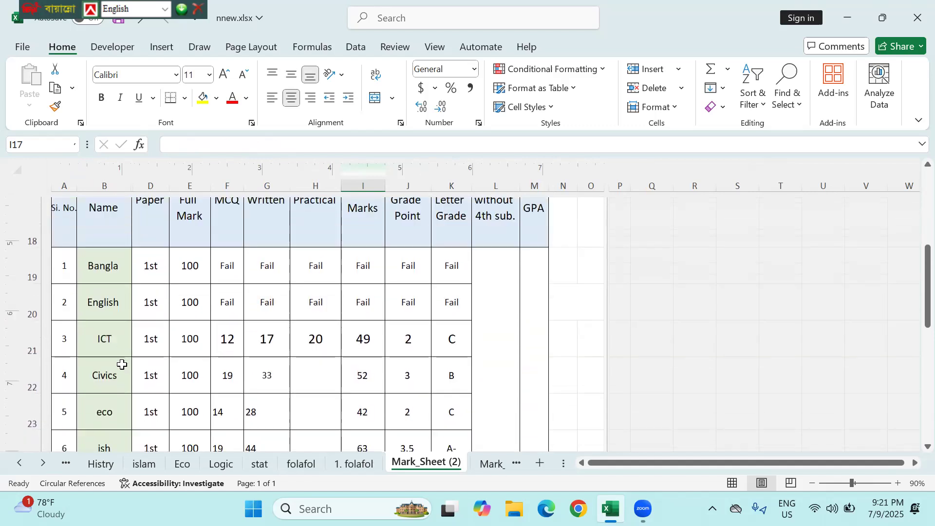
pyautogui.click(108, 275)
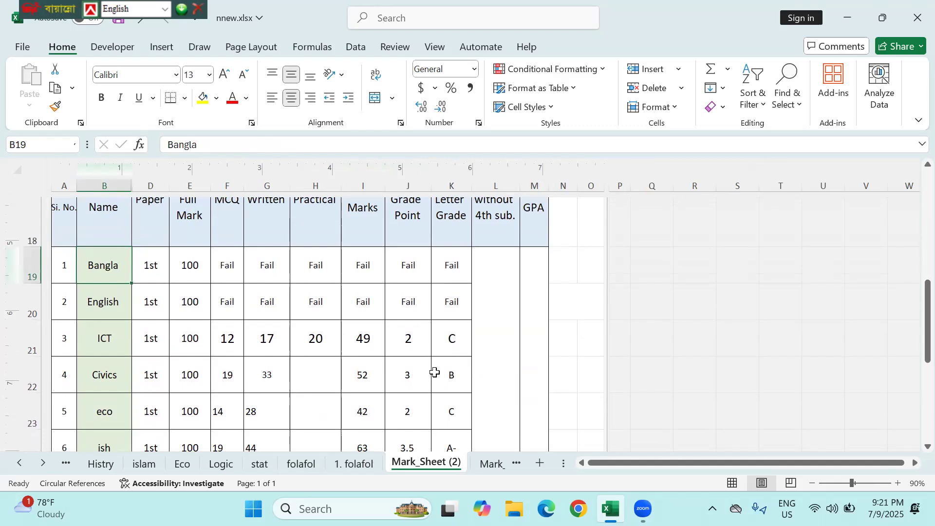
pyautogui.scroll(-1, 435, 372)
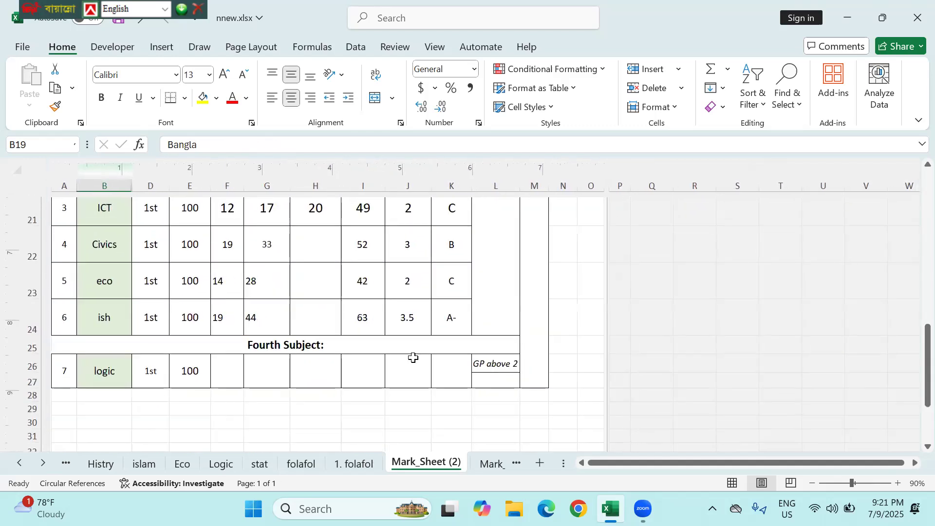
pyautogui.scroll(2, 270, 343)
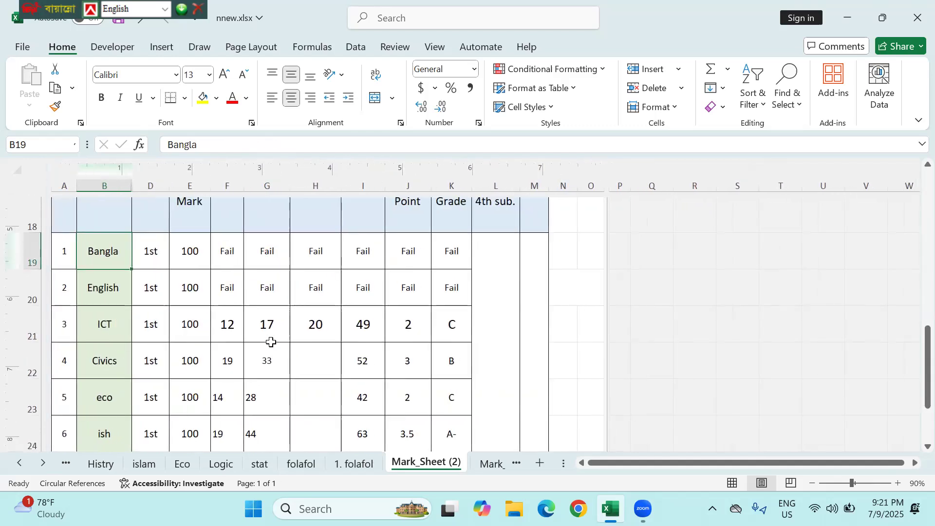
pyautogui.scroll(1, 276, 294)
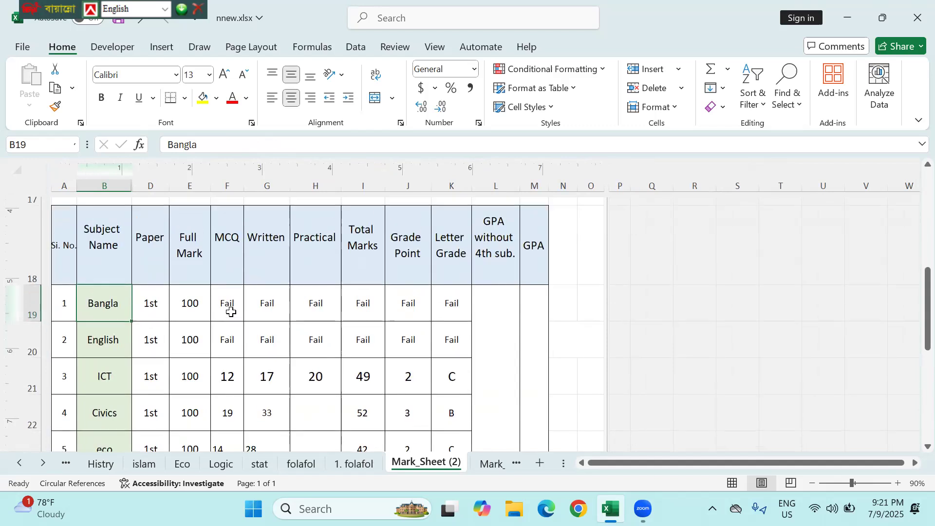
# - Clear the marks, grade point and letter grade formulas in F19:K24 for the six main subjects
pyautogui.moveTo(227, 305); pyautogui.dragTo(331, 352)
pyautogui.moveTo(373, 391); pyautogui.dragTo(436, 365)
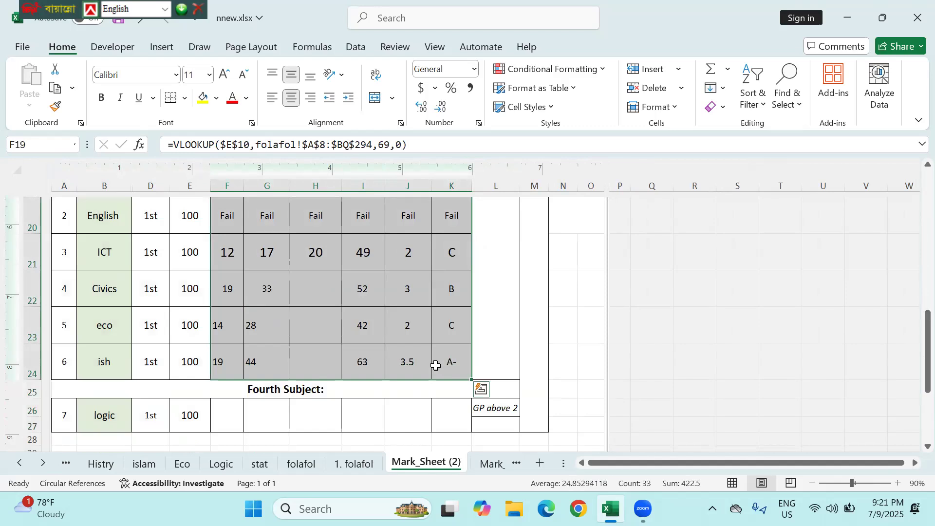
pyautogui.press('Delete')
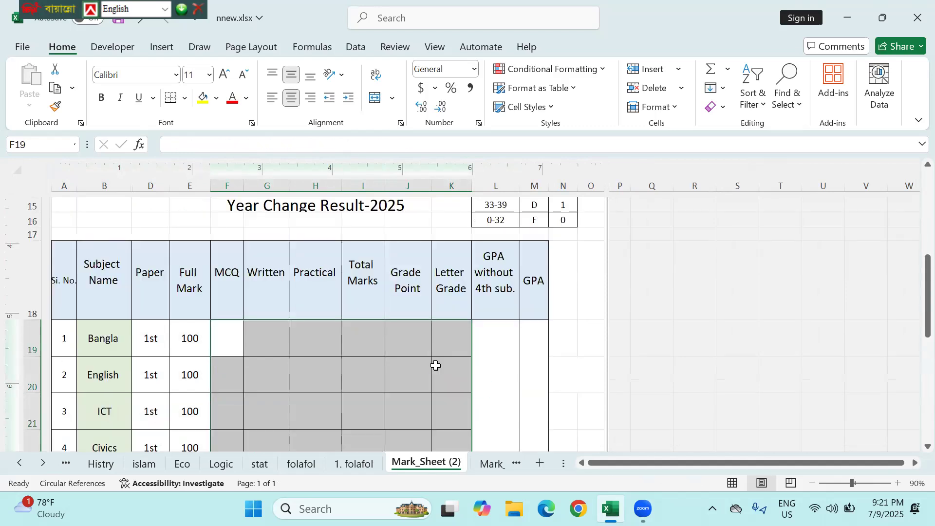
pyautogui.scroll(-2, 435, 366)
pyautogui.scroll(-3, 436, 365)
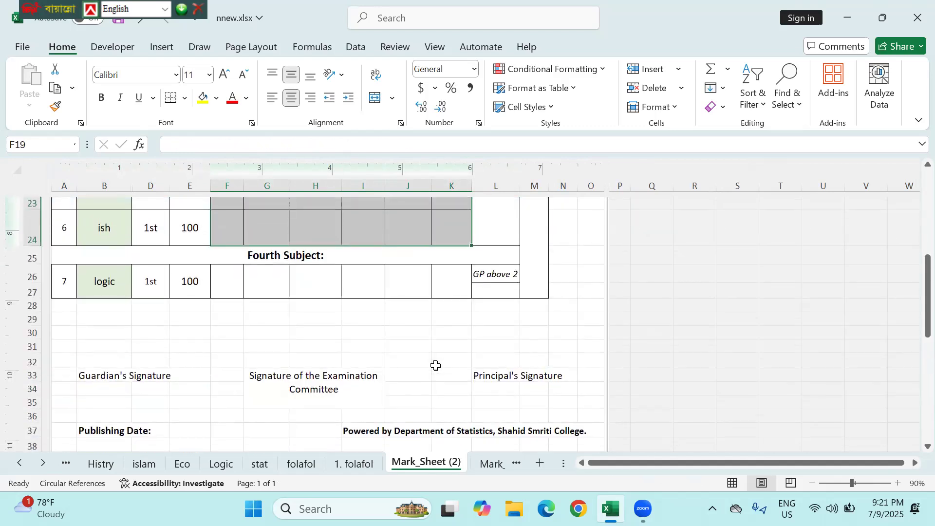
pyautogui.scroll(4, 436, 366)
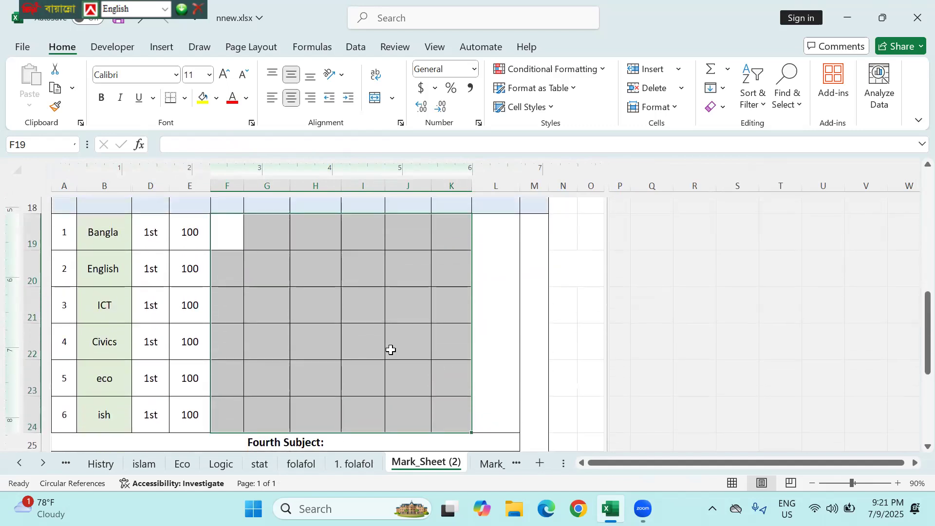
pyautogui.scroll(-1, 309, 334)
pyautogui.hscroll(1, 287, 334)
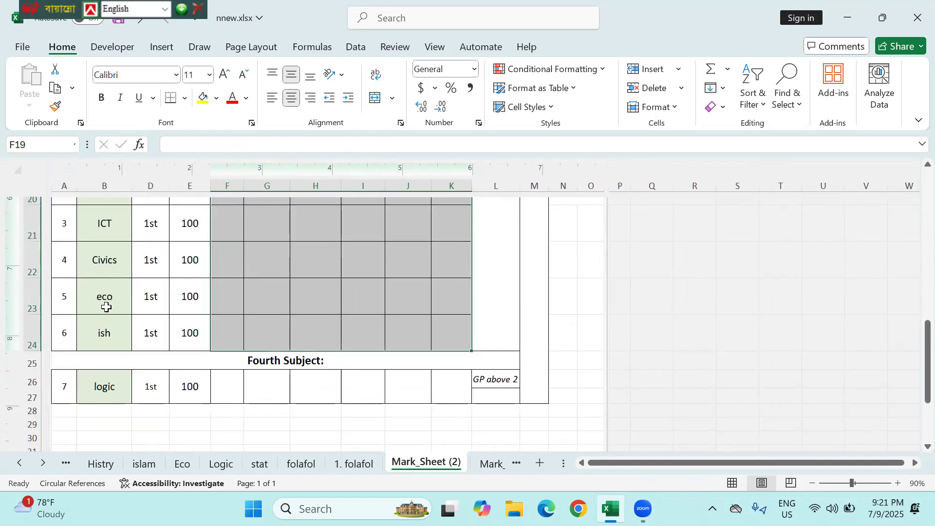
# - Clear the subject name formulas of the fifth and sixth subjects in B23:B24 and of the fourth subject in B26
pyautogui.moveTo(104, 330); pyautogui.dragTo(107, 373)
pyautogui.click(190, 331)
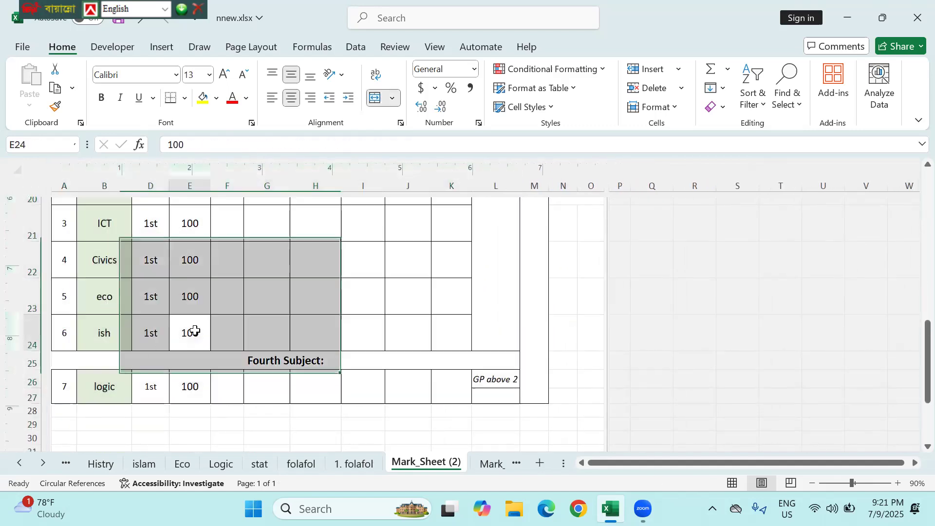
pyautogui.scroll(2, 99, 267)
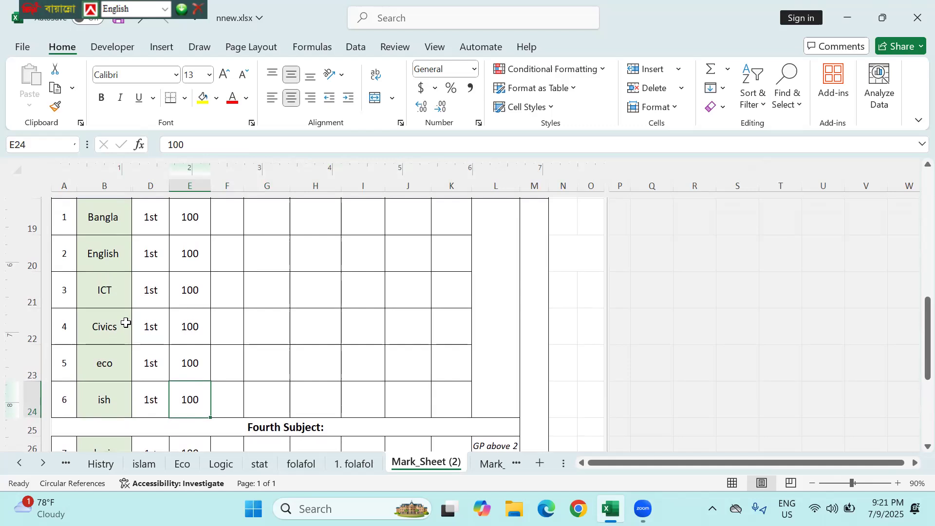
pyautogui.scroll(-1, 126, 322)
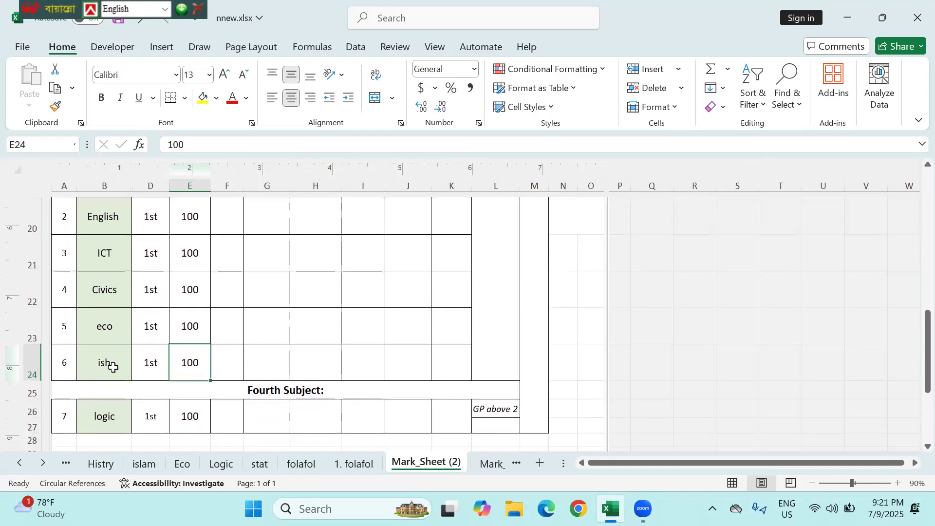
pyautogui.click(115, 293)
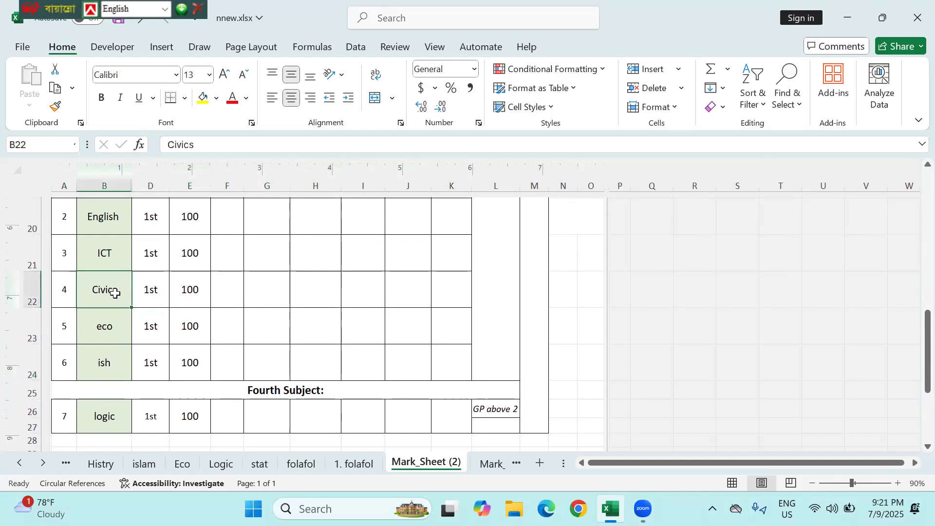
pyautogui.moveTo(104, 324); pyautogui.dragTo(106, 377)
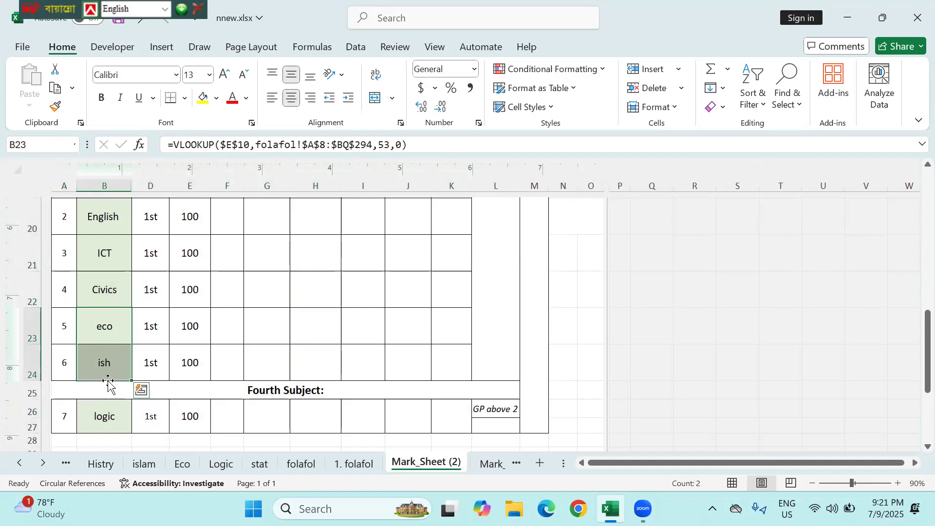
pyautogui.press('Delete')
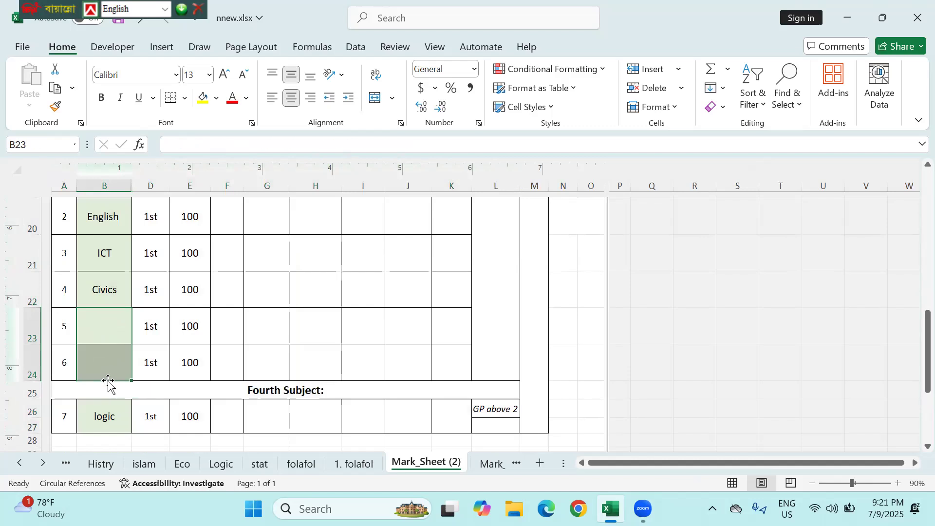
pyautogui.click(120, 420)
pyautogui.press('Delete')
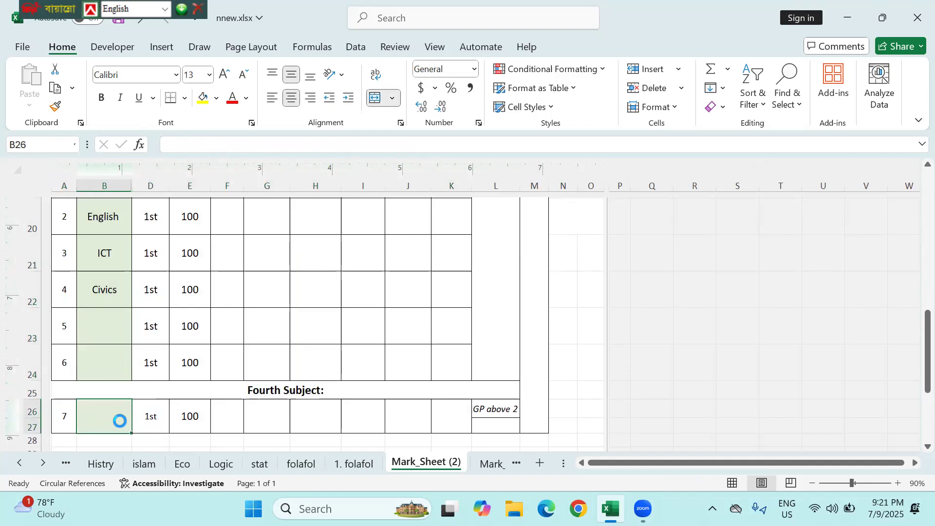
pyautogui.scroll(2, 243, 335)
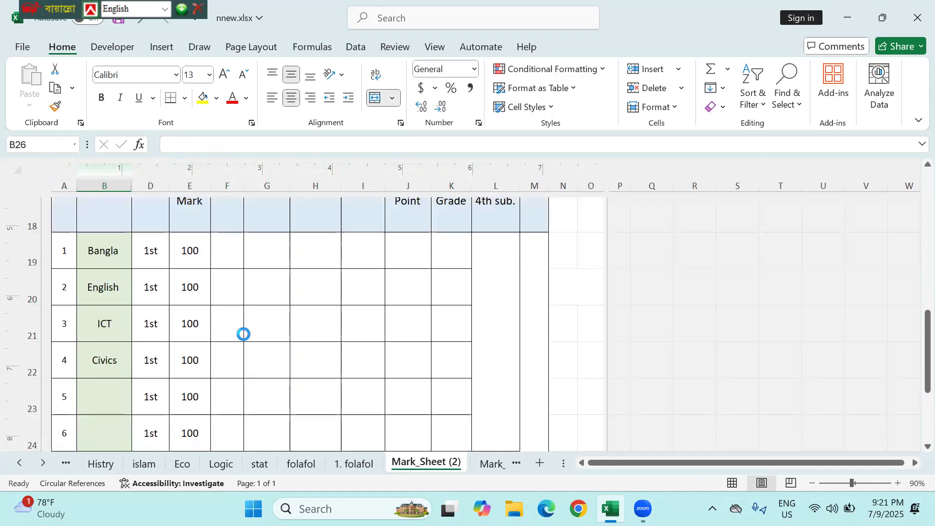
pyautogui.scroll(5, 244, 334)
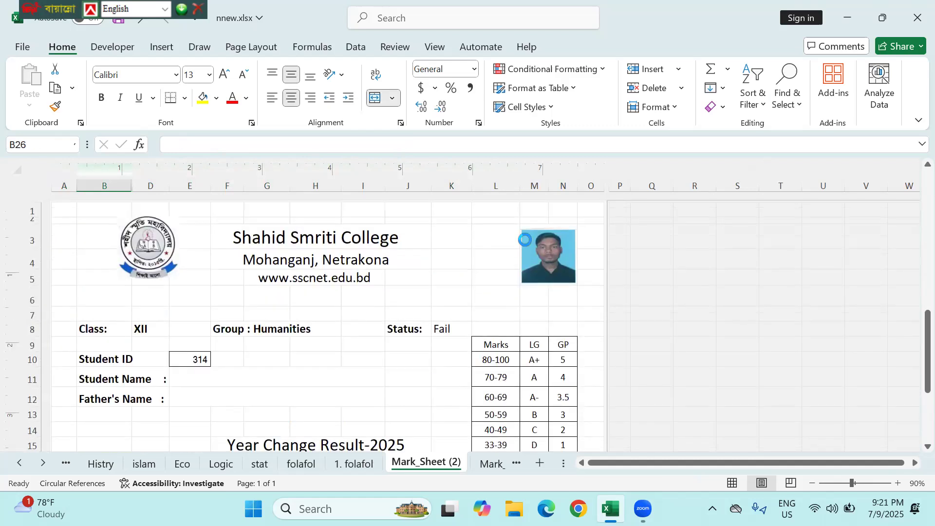
# - Clear the photo lookup in M3, the status formula in K8 and the student ID in E10
pyautogui.click(561, 251)
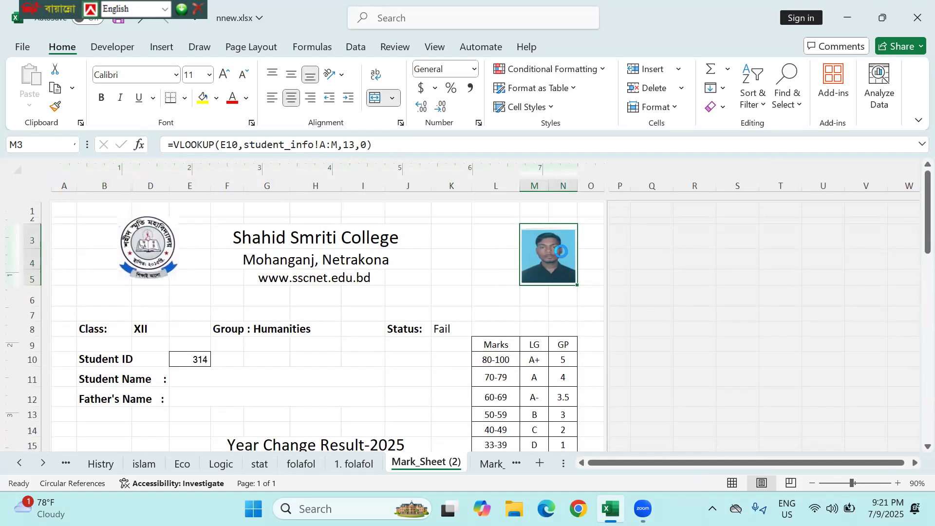
pyautogui.press('Delete')
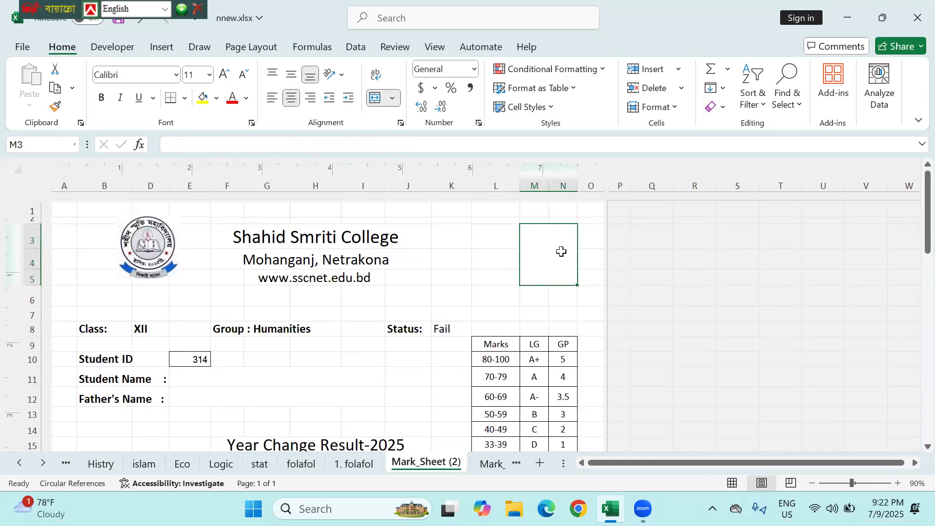
pyautogui.click(444, 327)
pyautogui.press('Delete')
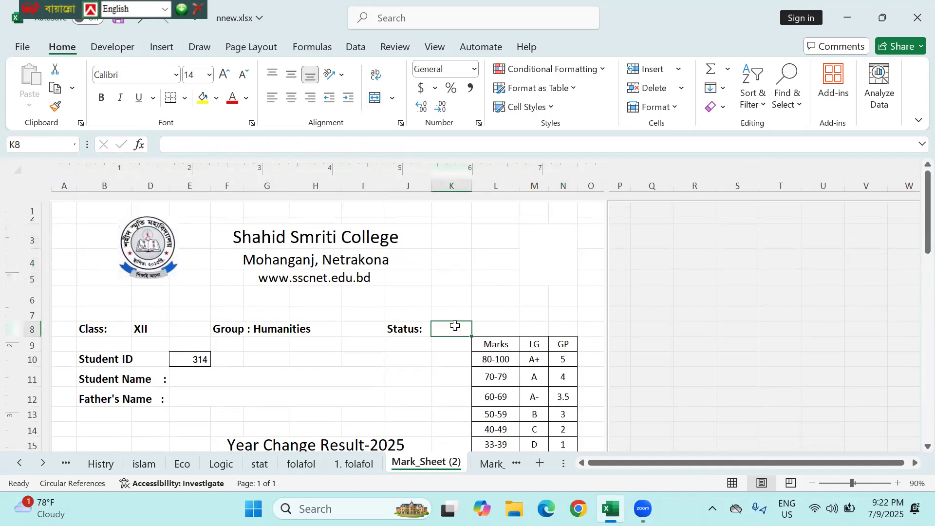
pyautogui.click(199, 360)
pyautogui.press('Delete')
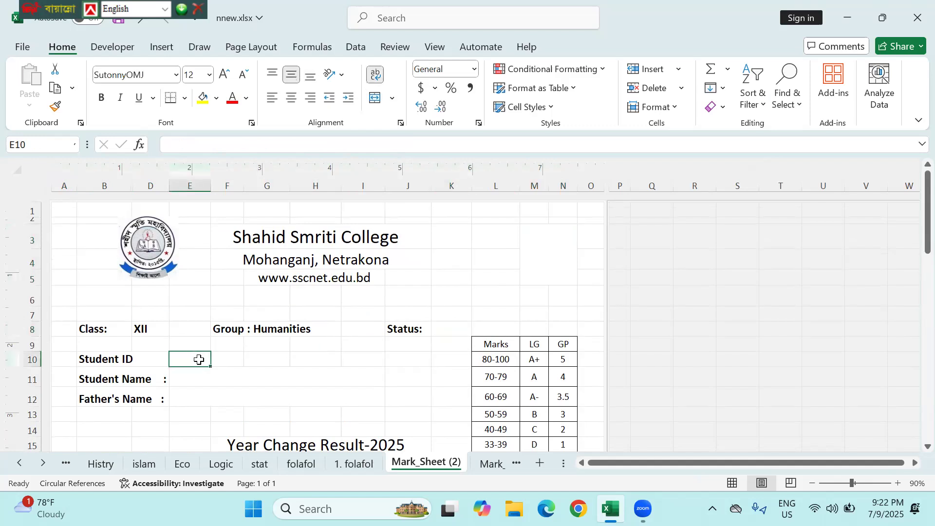
# - Examine the cleared mark sheet from the subject table down to the signature lines and publishing date
pyautogui.scroll(-6, 292, 368)
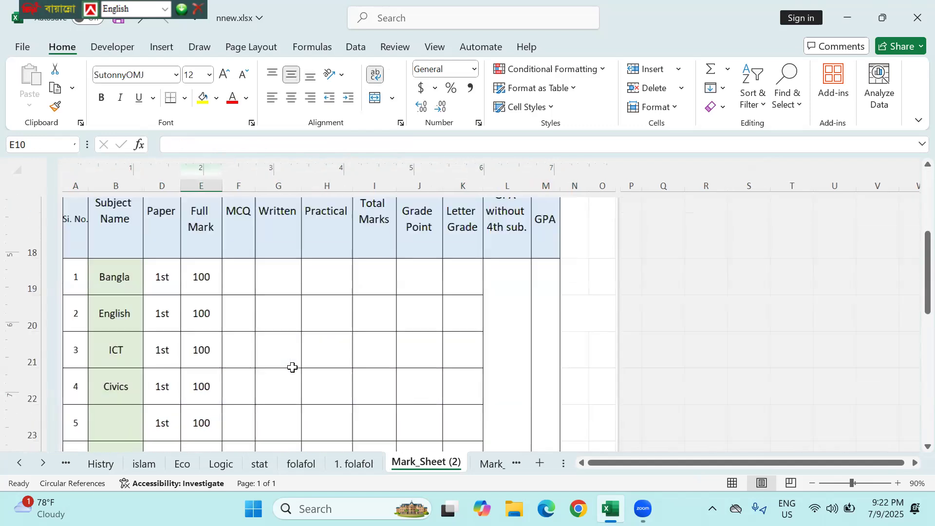
pyautogui.scroll(-5, 292, 367)
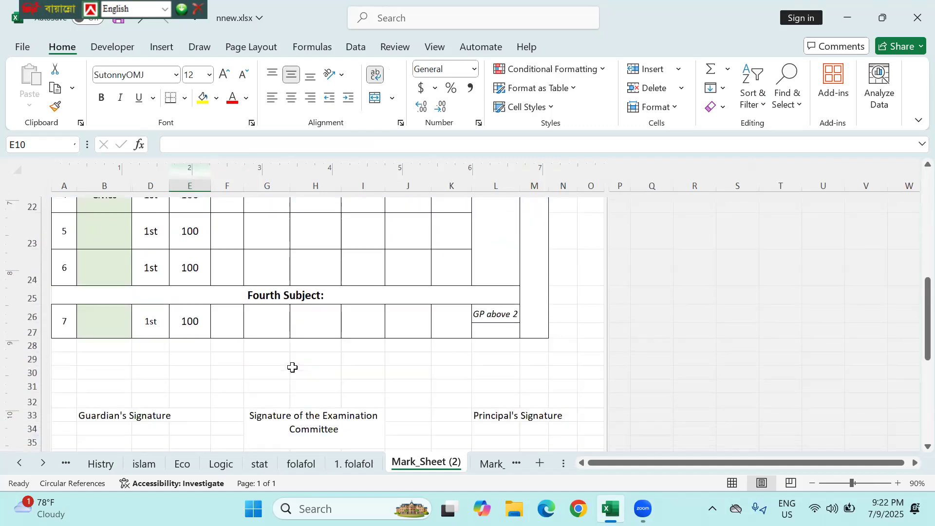
pyautogui.scroll(-3, 292, 367)
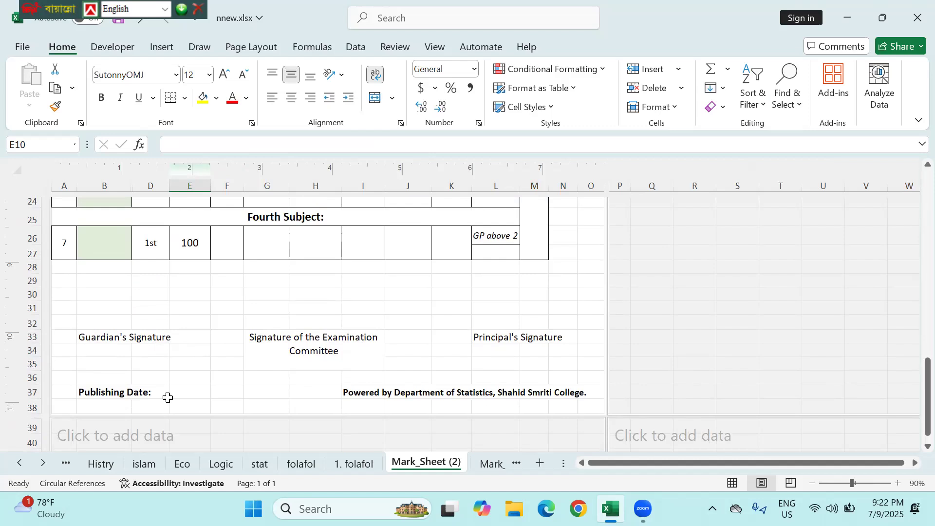
pyautogui.scroll(9, 284, 367)
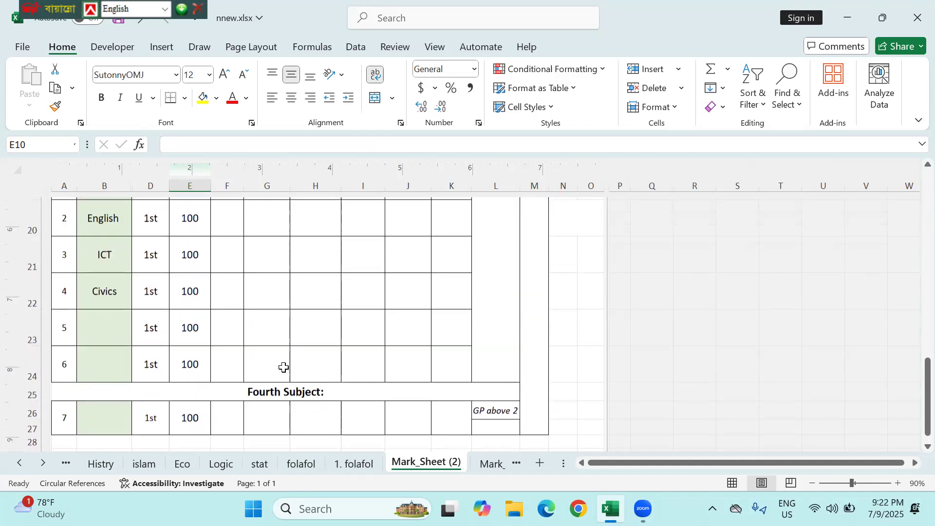
pyautogui.scroll(4, 284, 368)
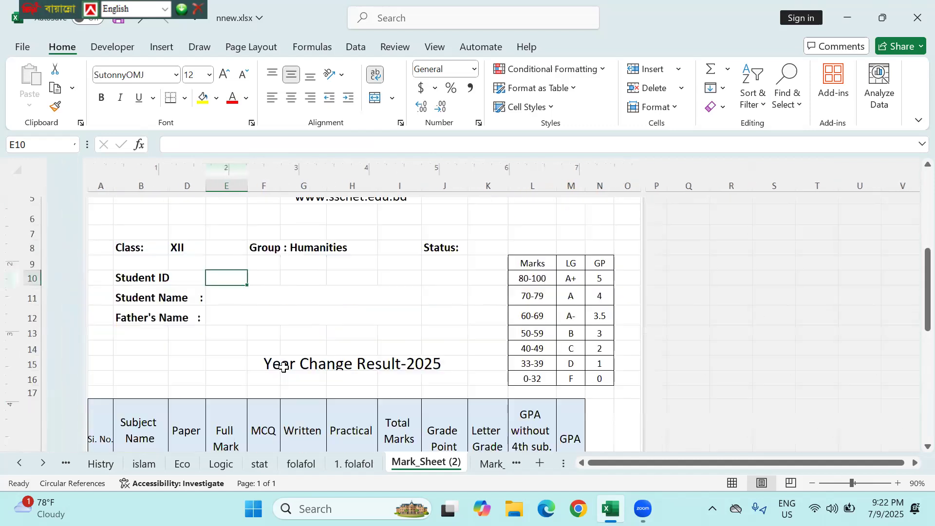
pyautogui.scroll(-3, 284, 368)
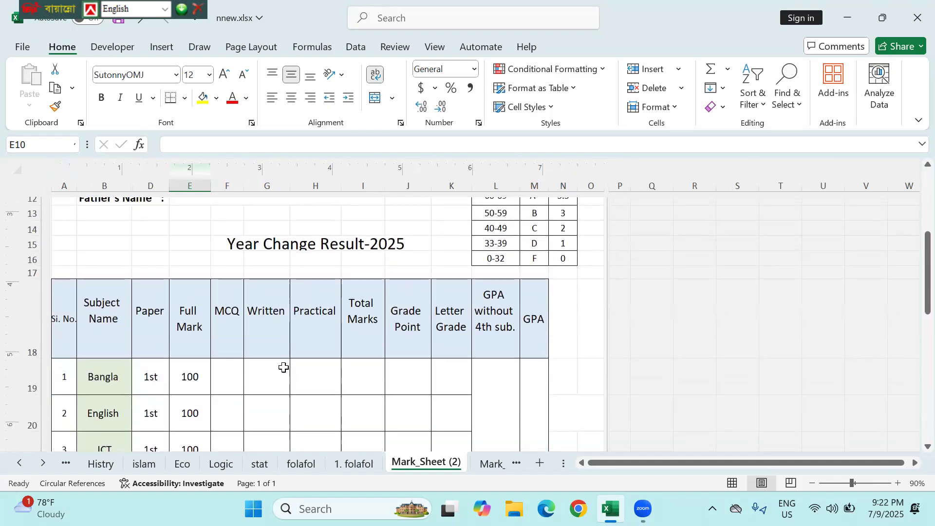
# - Look over the subject grade and GPA columns on the folafol sheet and return to the top of Mark_Sheet (2)
pyautogui.click(301, 463)
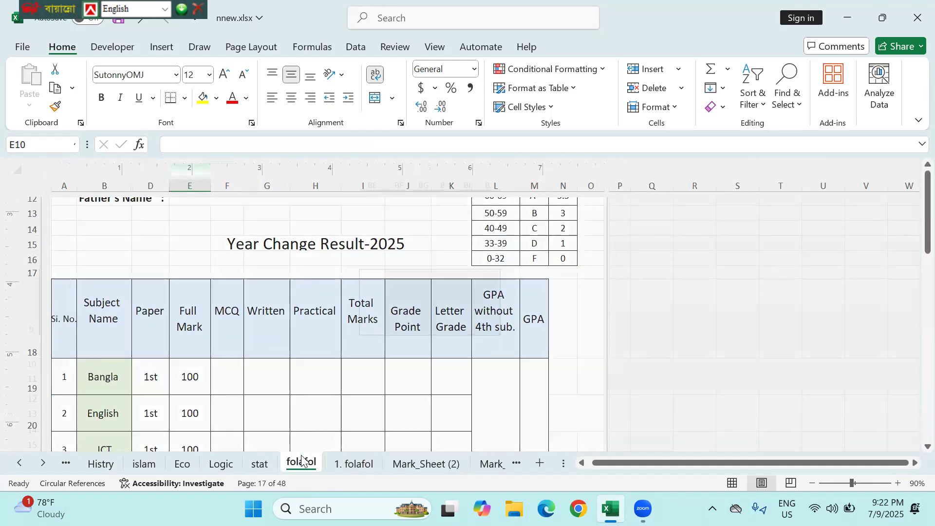
pyautogui.scroll(-2, 459, 381)
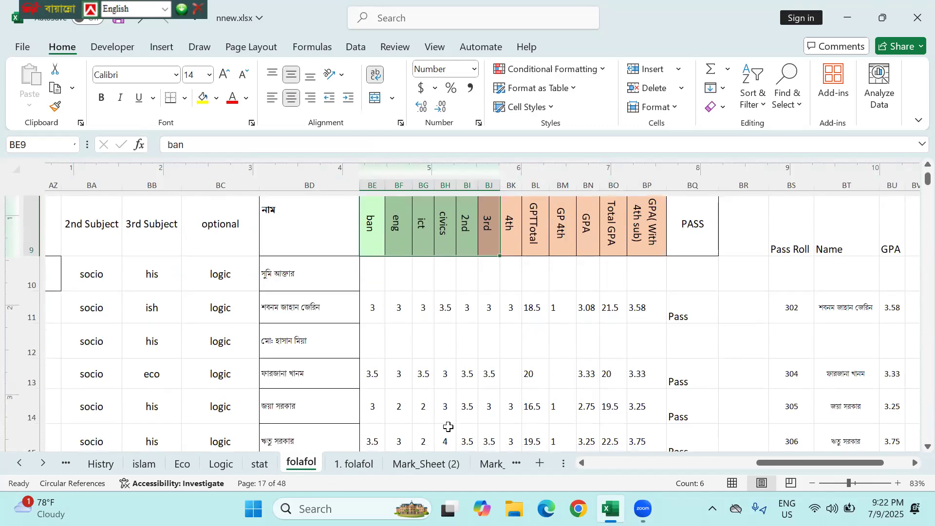
pyautogui.click(434, 465)
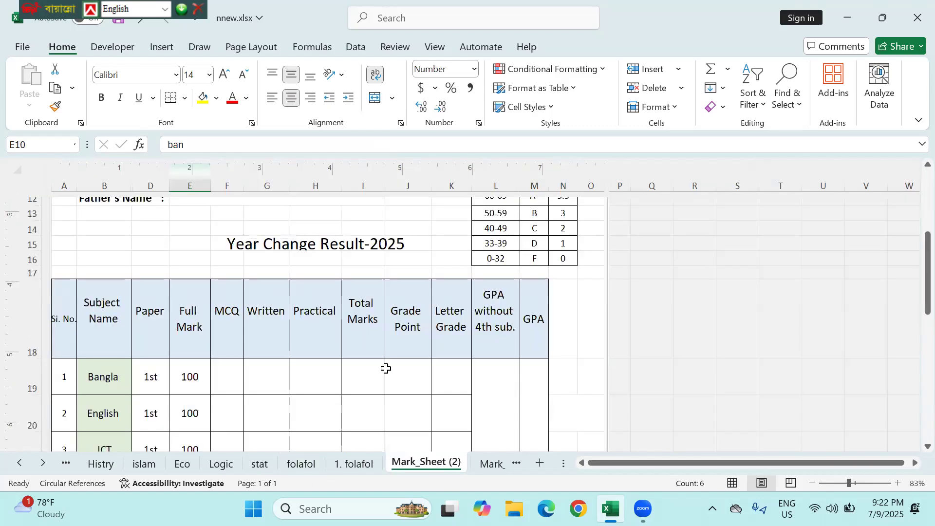
pyautogui.scroll(-1, 385, 368)
pyautogui.scroll(4, 386, 368)
pyautogui.scroll(2, 385, 368)
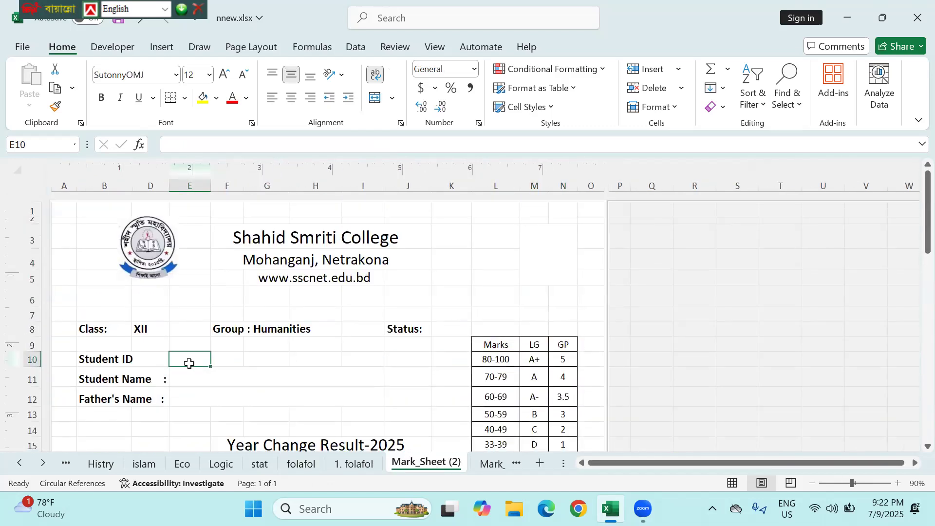
# - Apply a border to the empty Student ID cell E10
pyautogui.click(126, 360)
pyautogui.click(198, 364)
pyautogui.click(184, 98)
pyautogui.click(196, 184)
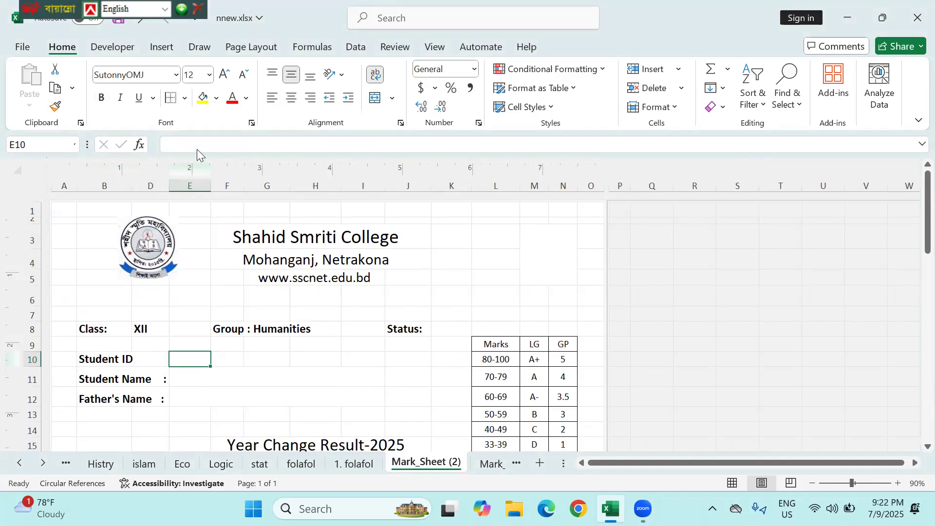
pyautogui.click(192, 392)
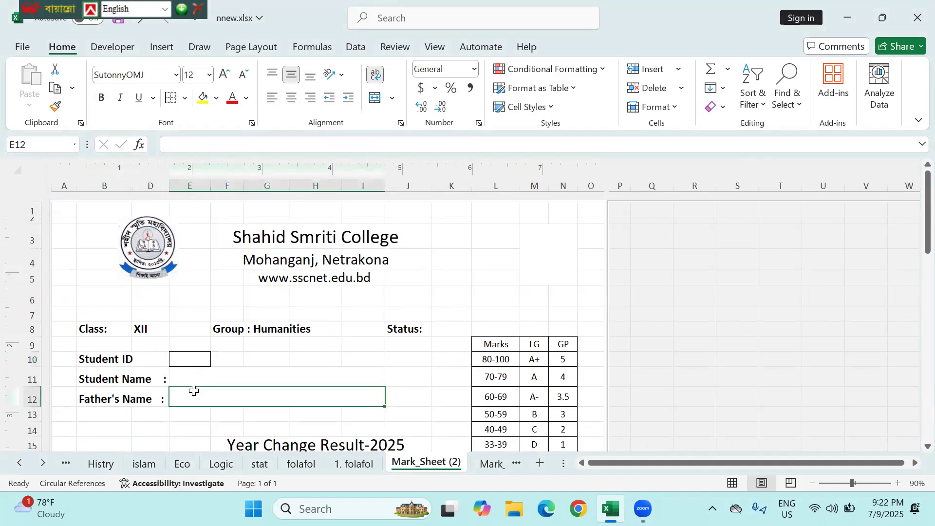
pyautogui.click(194, 364)
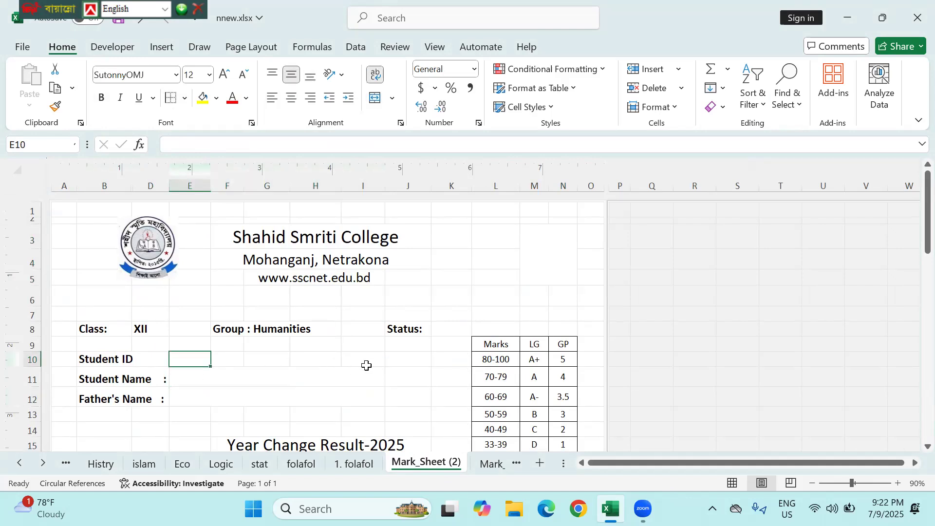
# - Start a VLOOKUP formula in the Student Name cell E11 with the student ID cell E10 as lookup value
pyautogui.click(195, 381)
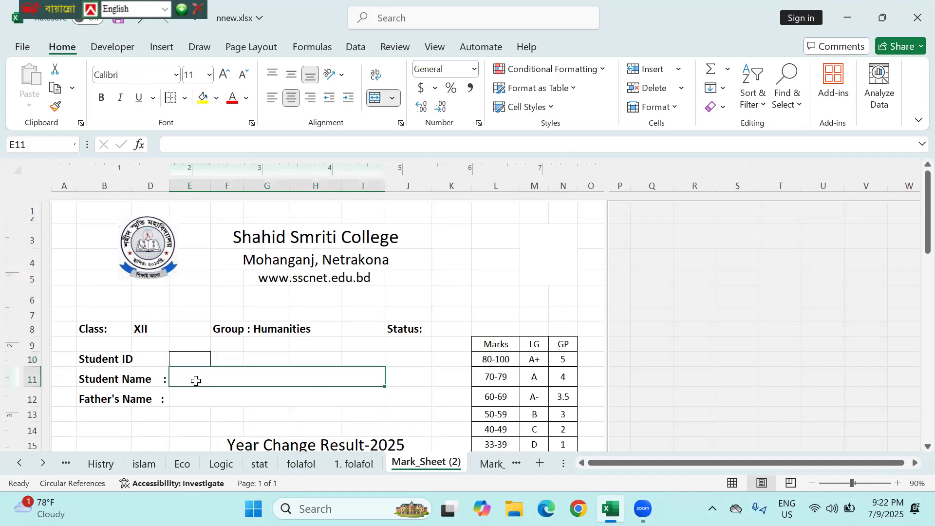
pyautogui.write('=')
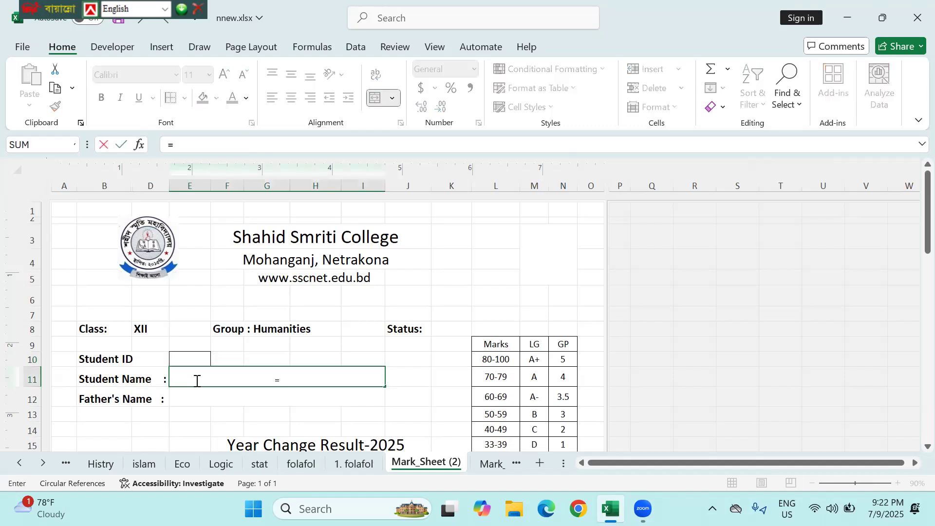
pyautogui.write('Vl')
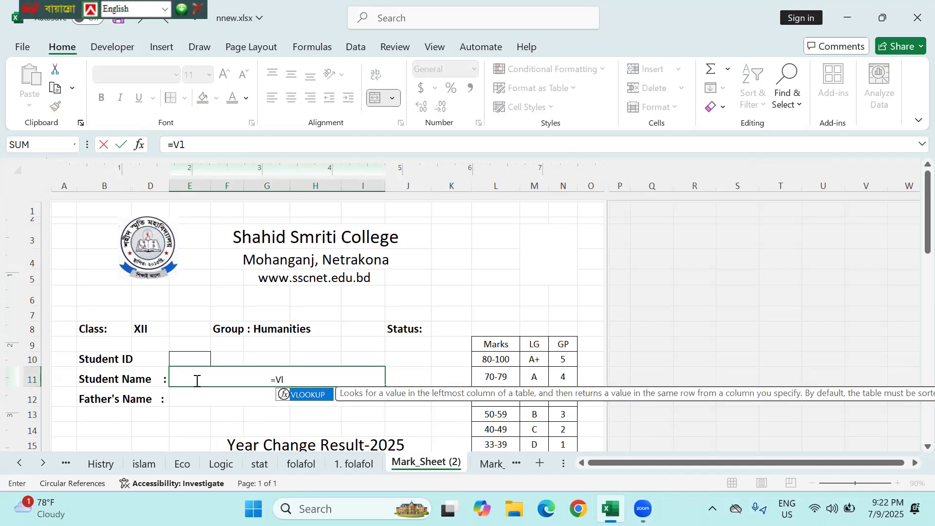
pyautogui.write('ookup')
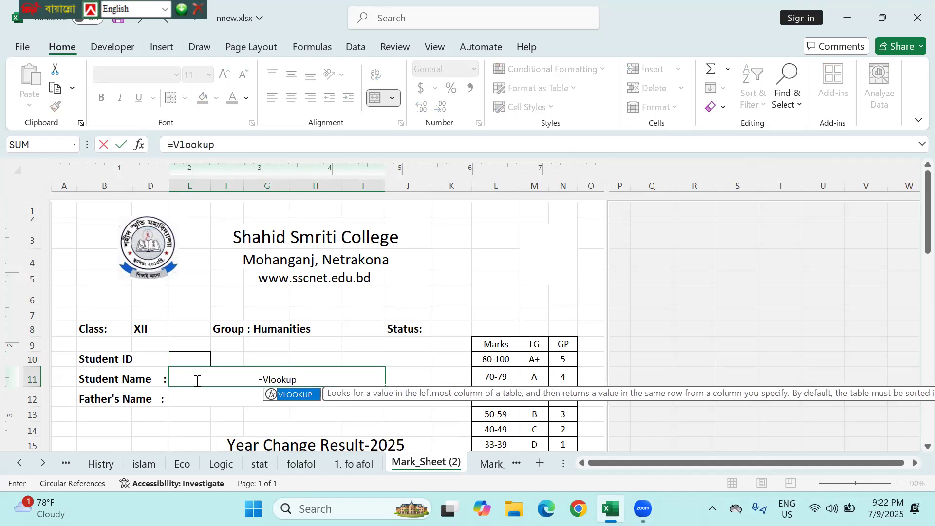
pyautogui.write('(')
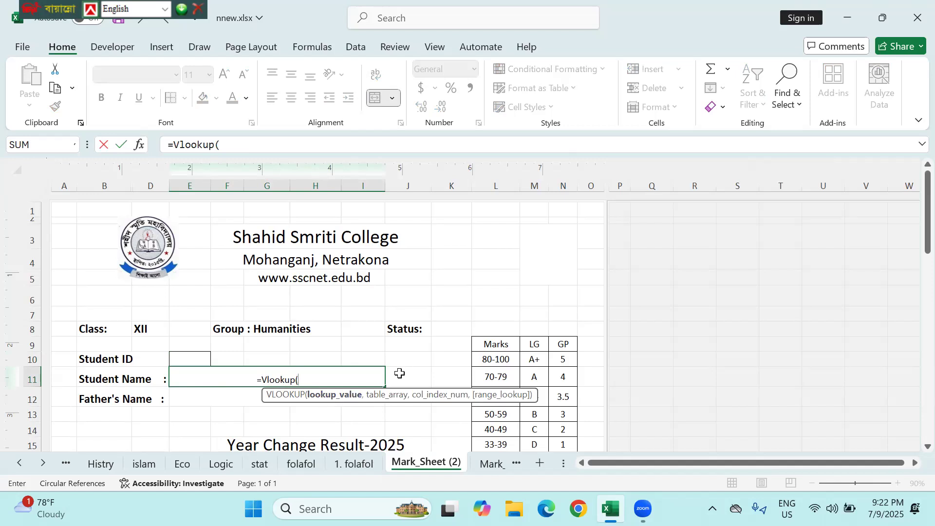
pyautogui.click(192, 360)
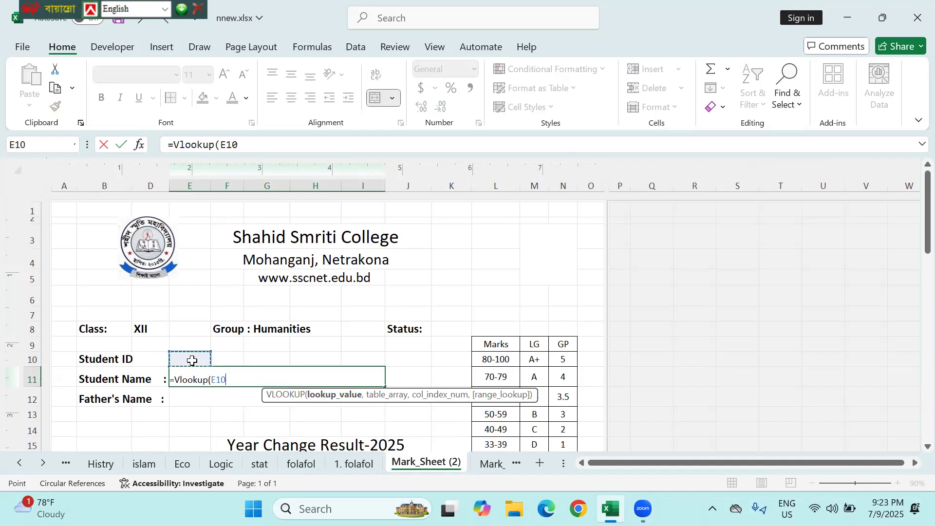
pyautogui.write(',')
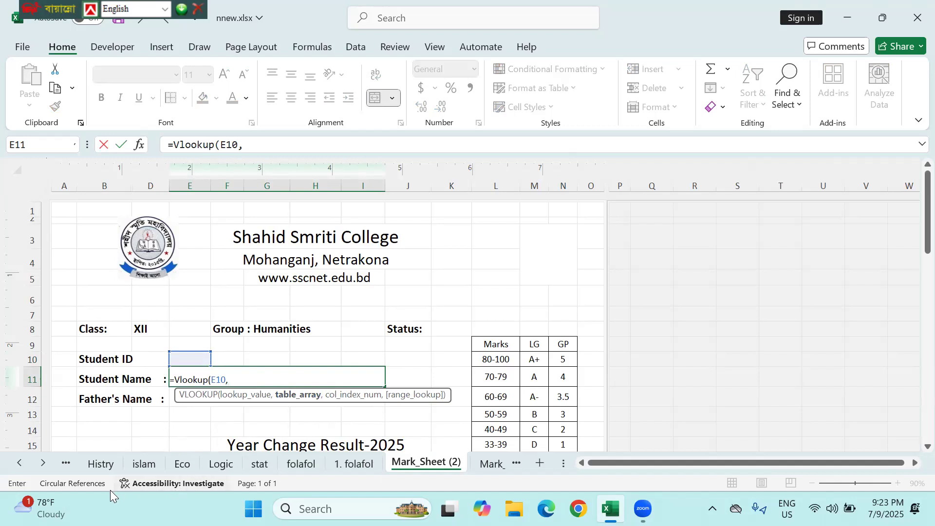
# - Set the formula's table array to the range $A$1:$L$376 on the student_info sheet
pyautogui.click(21, 464)
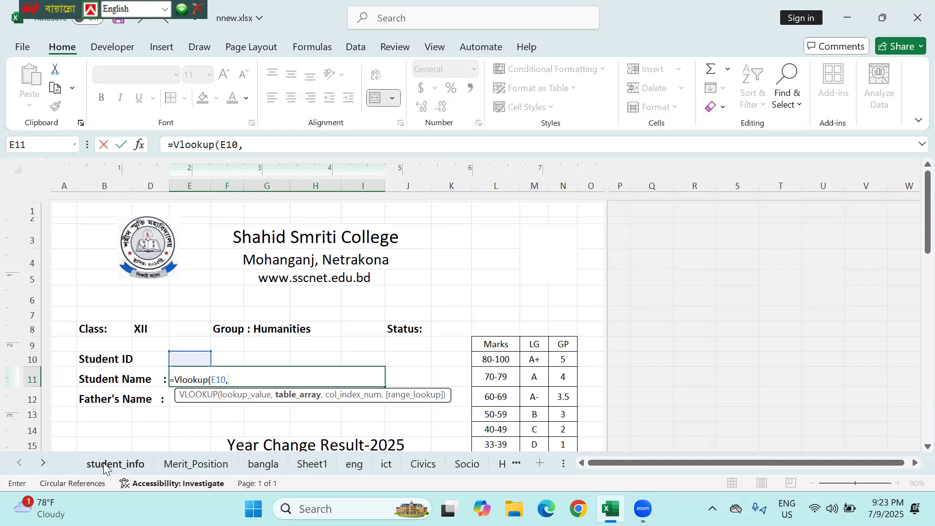
pyautogui.click(103, 465)
pyautogui.hscroll(-5, 148, 298)
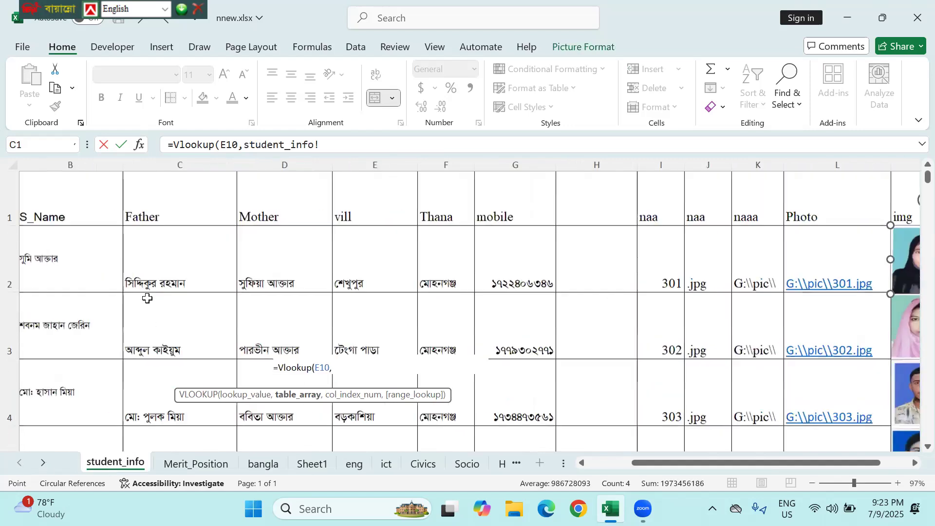
pyautogui.click(48, 202)
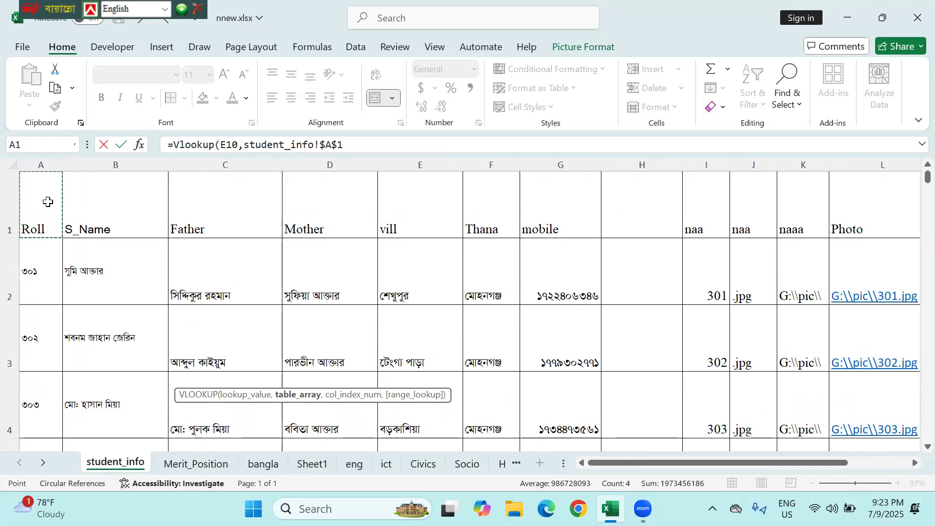
pyautogui.hscroll(2, 47, 203)
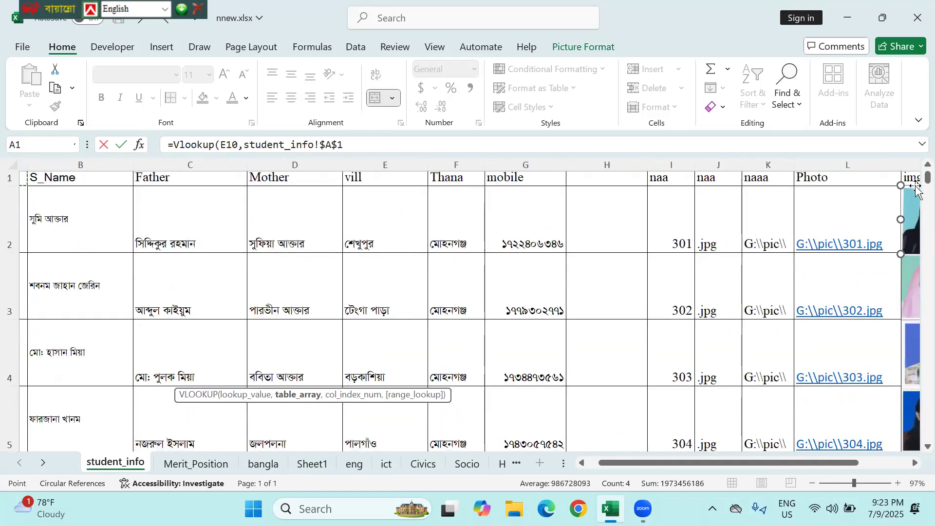
pyautogui.moveTo(927, 180); pyautogui.dragTo(927, 452)
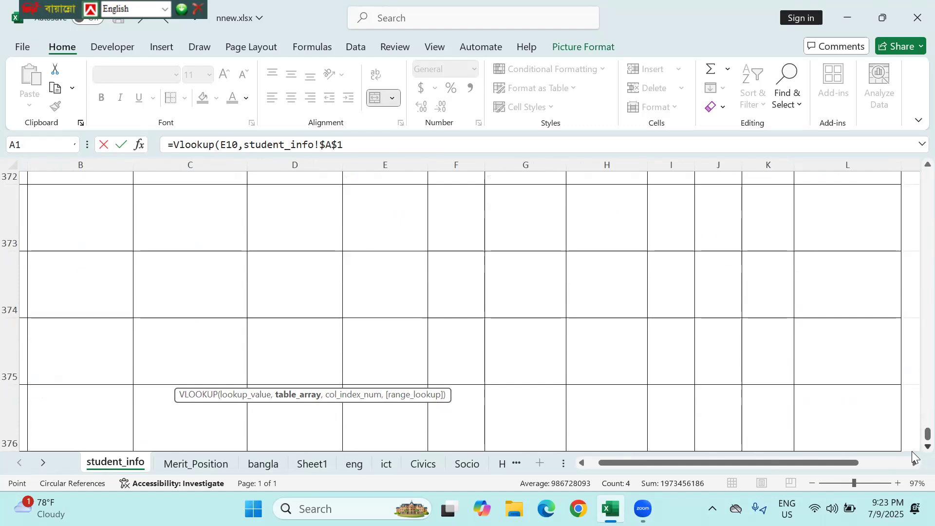
pyautogui.click(915, 462)
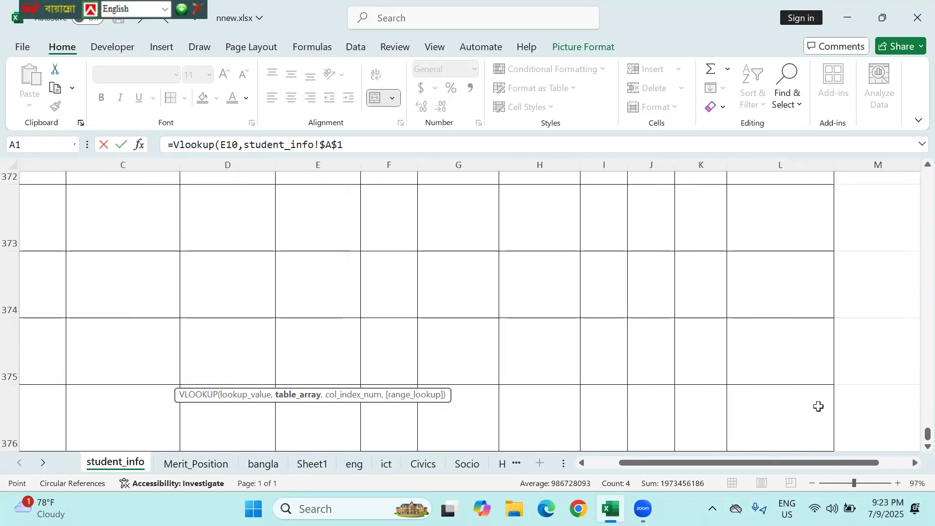
pyautogui.keyDown('shift'); pyautogui.click(780, 424); pyautogui.keyUp('shift')
pyautogui.hscroll(-2, 781, 426)
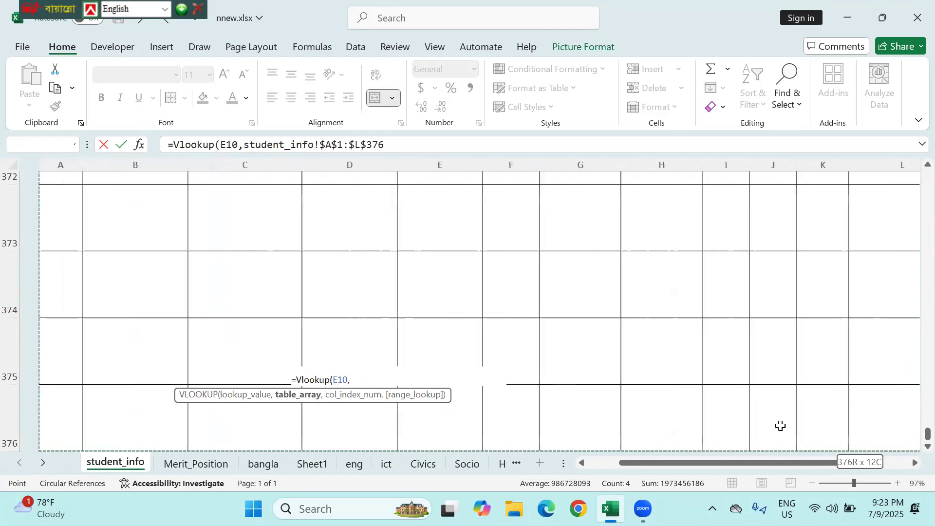
pyautogui.scroll(10, 781, 425)
pyautogui.scroll(12, 781, 425)
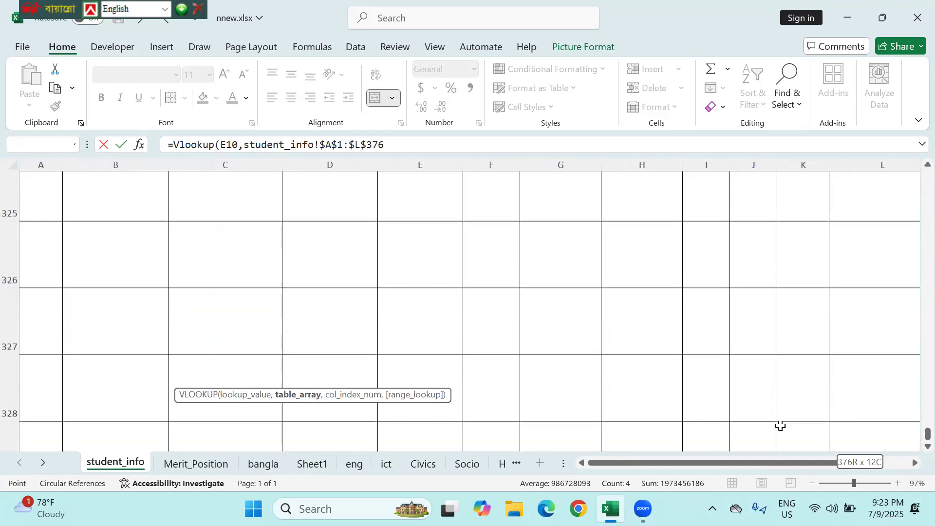
pyautogui.scroll(1, 915, 449)
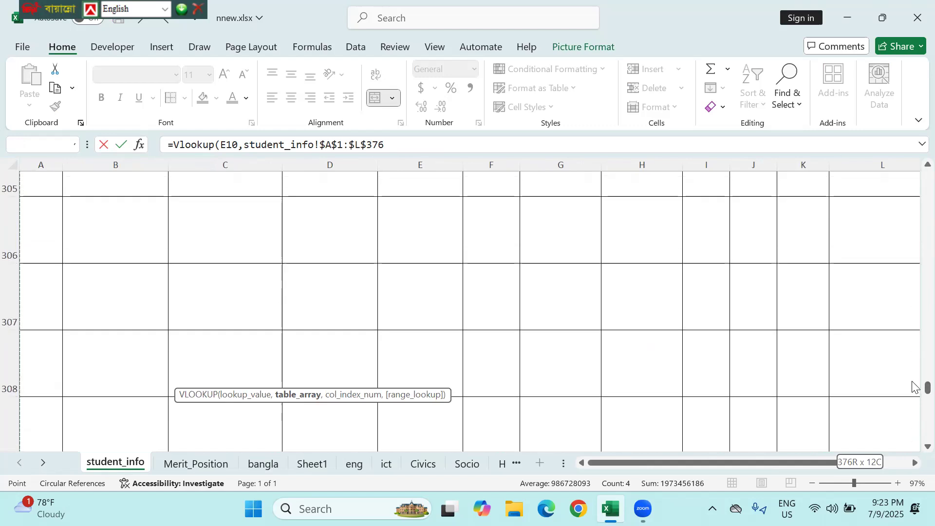
pyautogui.scroll(5, 914, 358)
pyautogui.scroll(9, 913, 345)
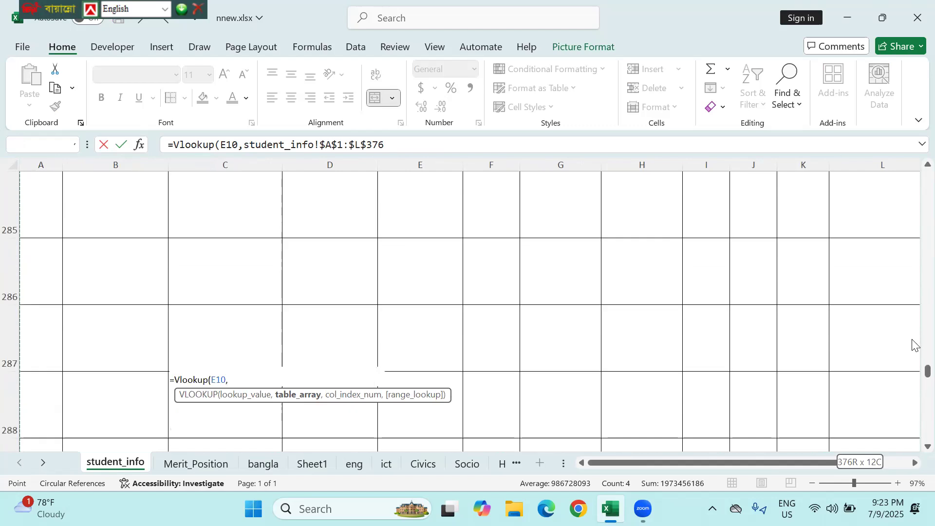
pyautogui.scroll(1, 914, 345)
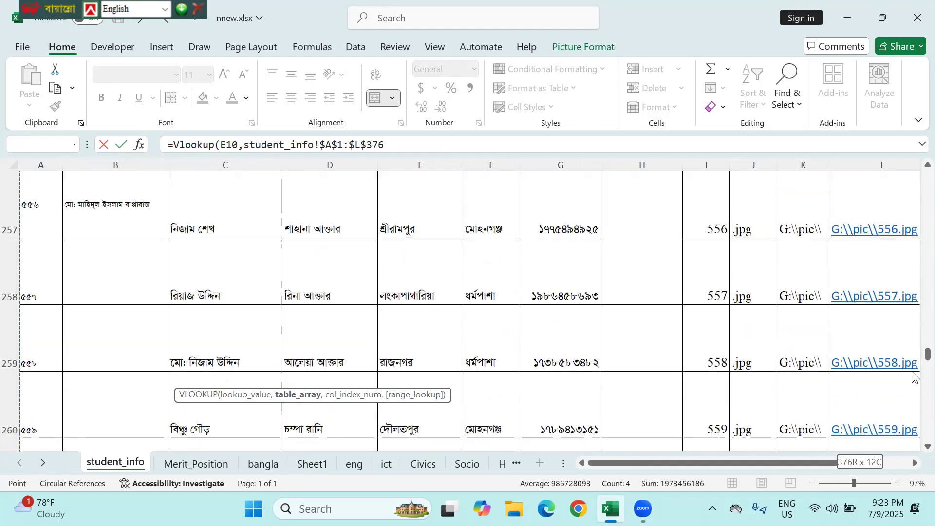
# - Change the Student Name formula's table array to the range $A$1:$M$266 on the student_info sheet
pyautogui.scroll(-4, 913, 378)
pyautogui.scroll(2, 914, 378)
pyautogui.hscroll(1, 914, 378)
pyautogui.hscroll(3, 914, 378)
pyautogui.hscroll(-2, 913, 378)
pyautogui.scroll(-1, 913, 377)
pyautogui.hscroll(2, 913, 378)
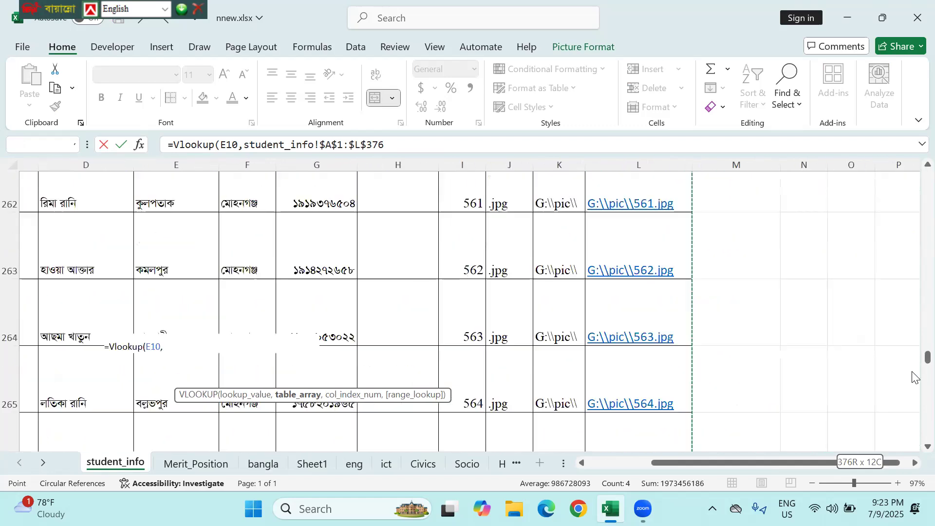
pyautogui.scroll(-2, 913, 377)
pyautogui.scroll(1, 913, 377)
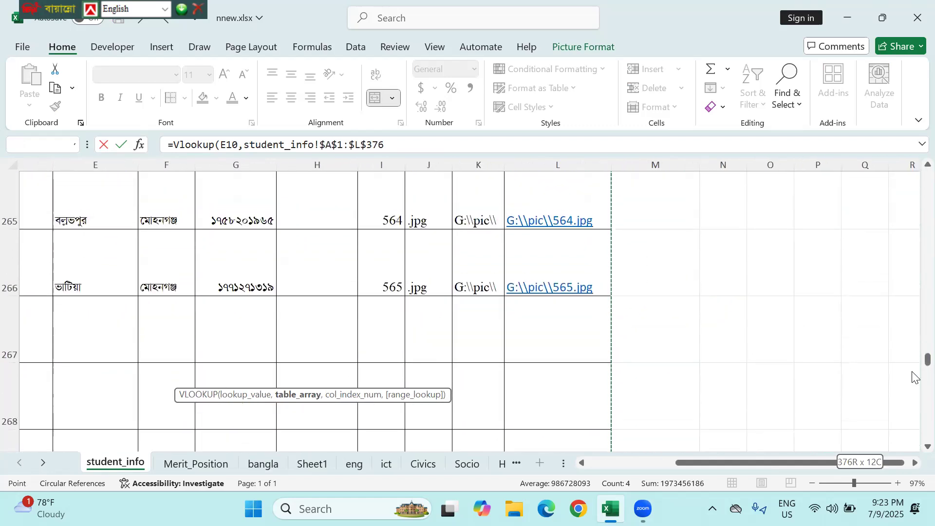
pyautogui.moveTo(747, 350); pyautogui.dragTo(649, 284)
pyautogui.scroll(7, 649, 284)
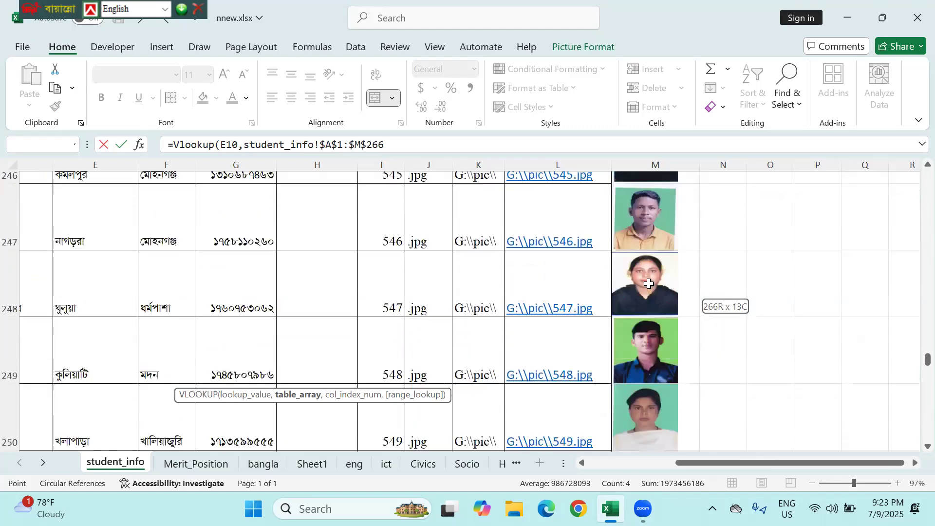
pyautogui.scroll(8, 650, 284)
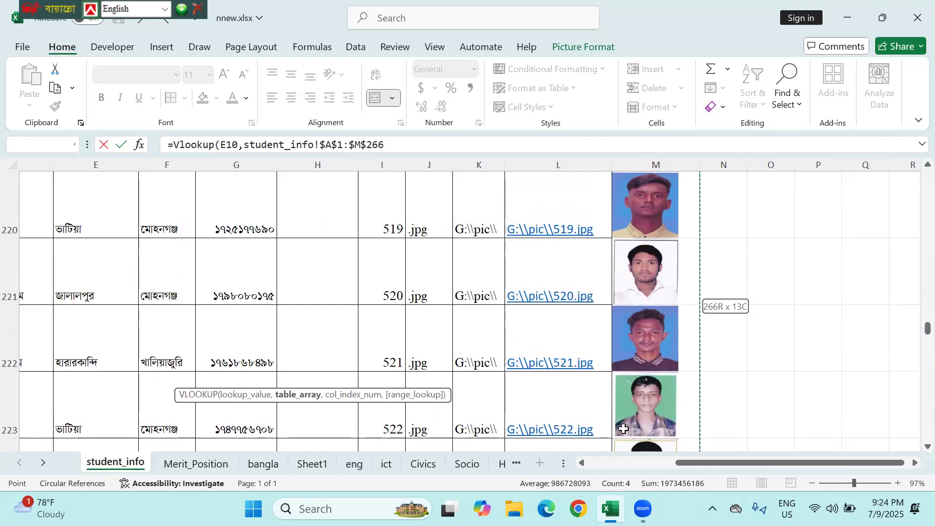
pyautogui.click(395, 145)
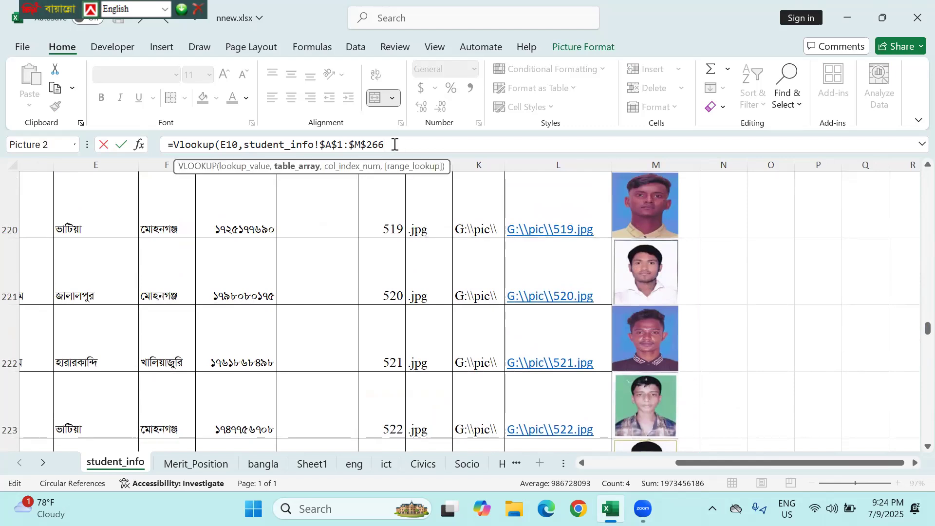
pyautogui.write(',')
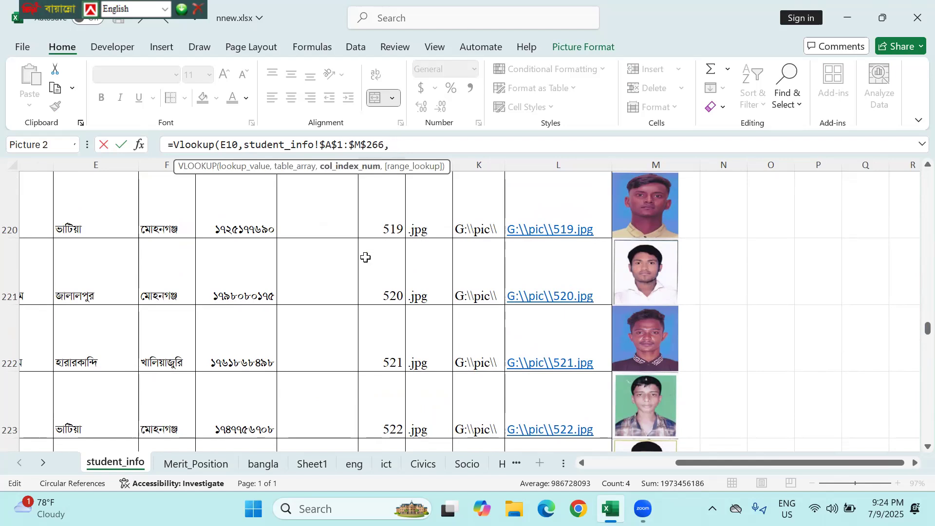
# - Complete the Student Name VLOOKUP with column index 2 for S_Name and 0 for an exact match
pyautogui.hscroll(-5, 366, 257)
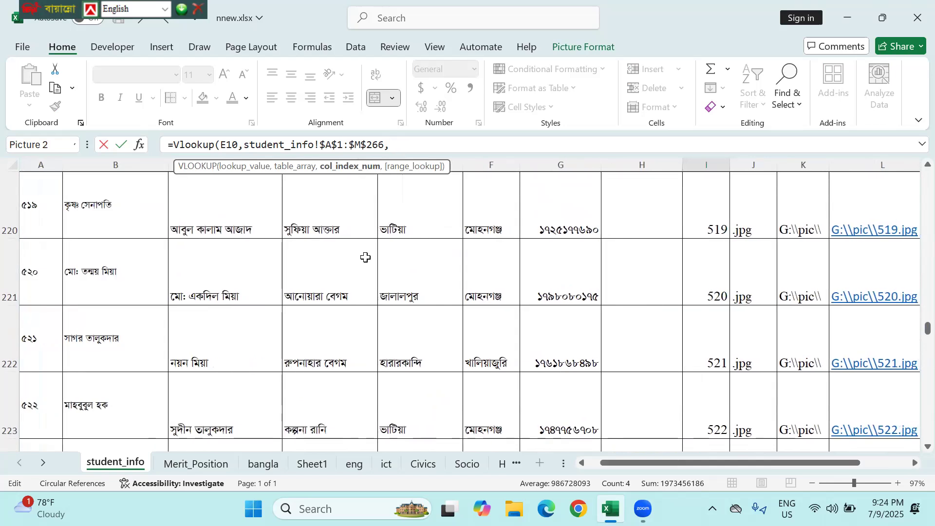
pyautogui.scroll(2, 366, 257)
pyautogui.scroll(11, 366, 257)
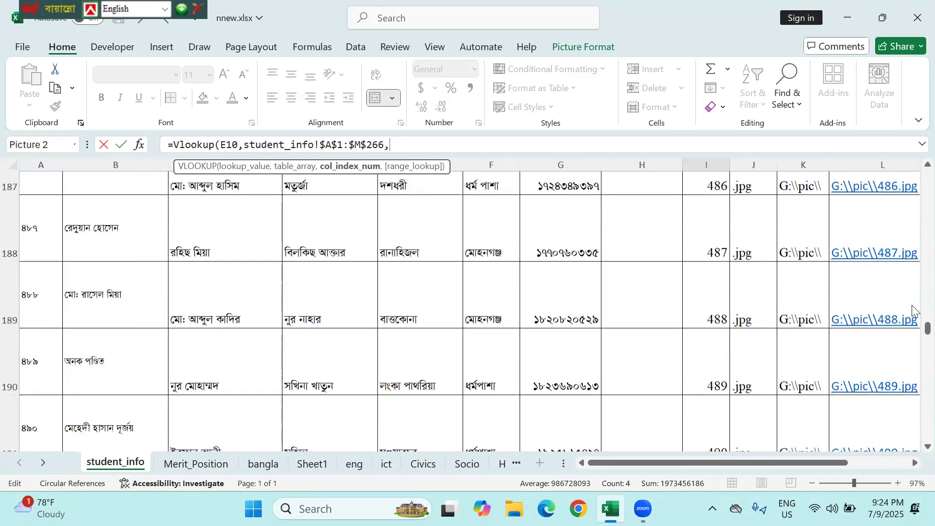
pyautogui.moveTo(927, 308); pyautogui.dragTo(915, 184)
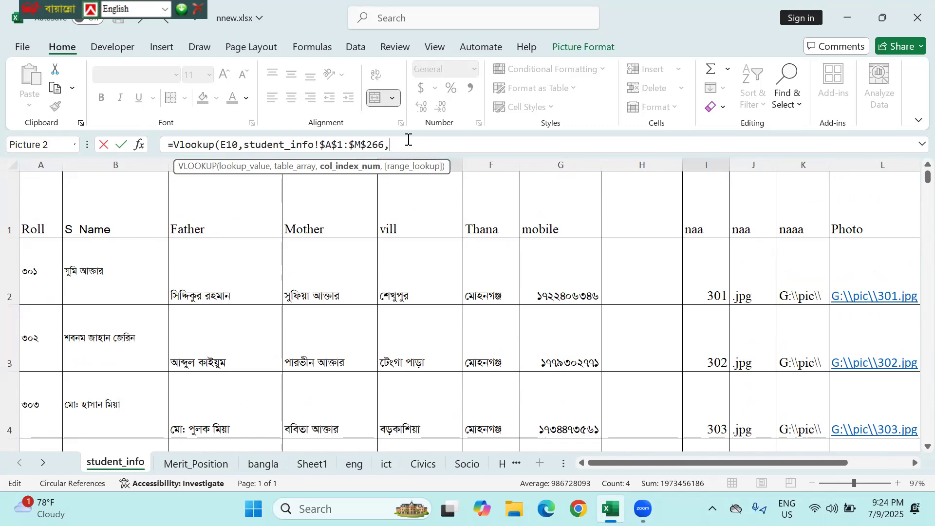
pyautogui.write('2,')
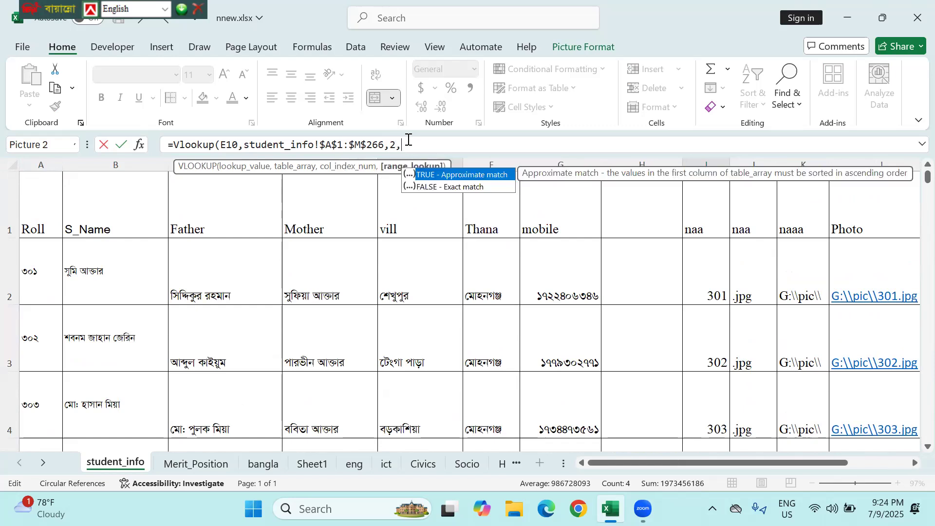
pyautogui.write('0)')
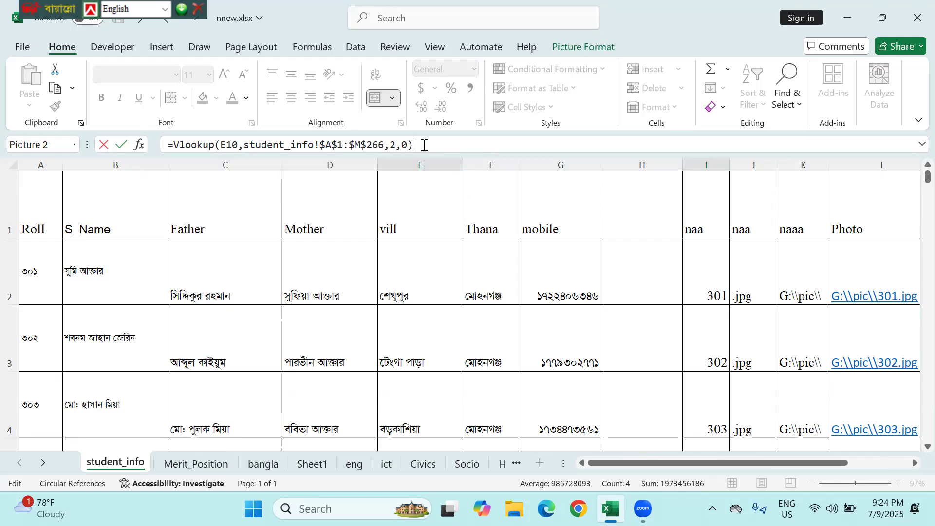
# - Confirm the Student Name formula and reuse its copied VLOOKUP expression in the Father's Name cell E12 with column index 3
pyautogui.moveTo(425, 147); pyautogui.dragTo(177, 149)
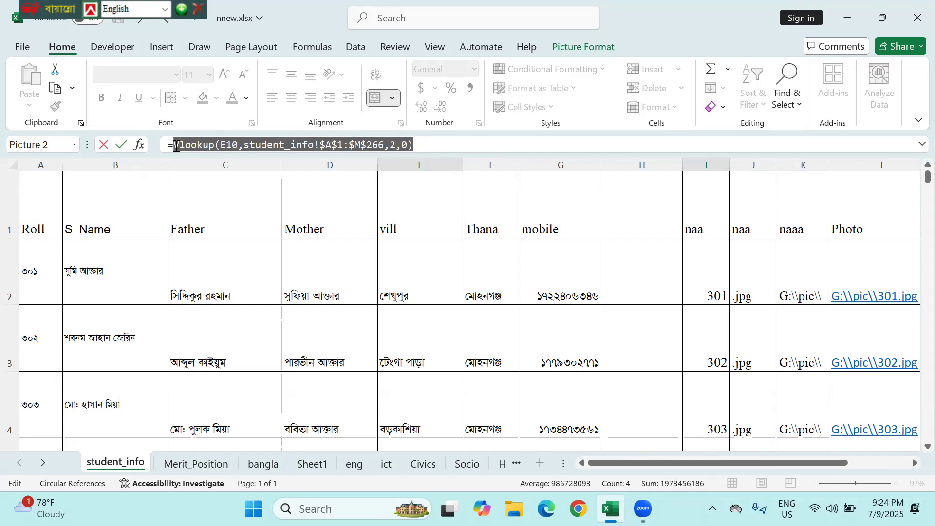
pyautogui.hotkey('ctrl', 'c')
pyautogui.press('Escape')
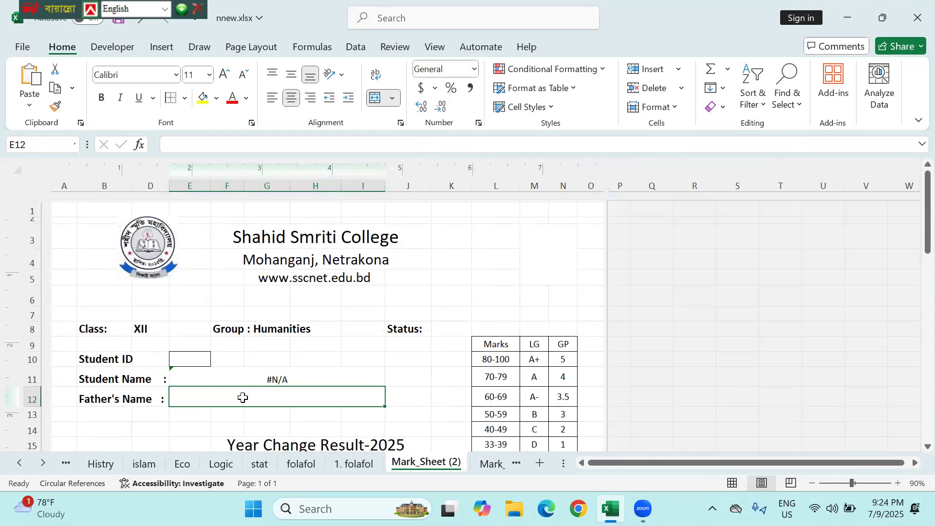
pyautogui.write('=')
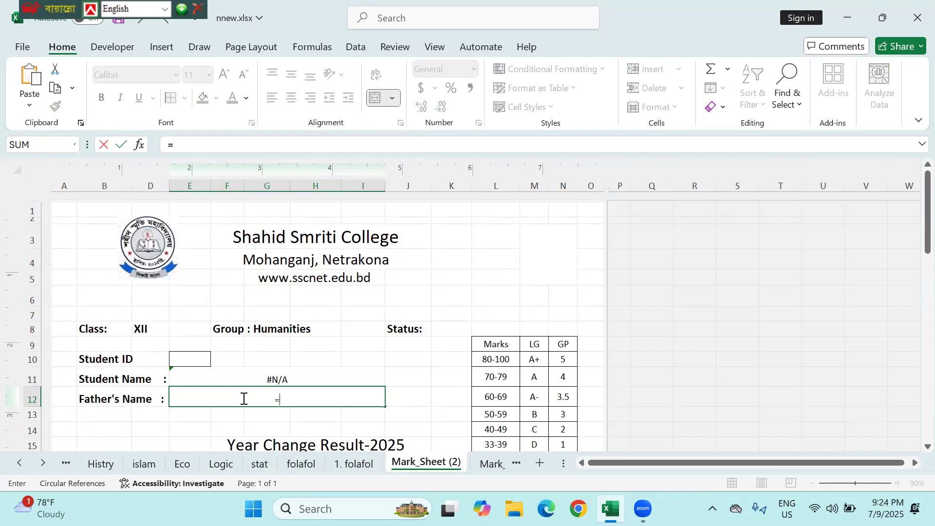
pyautogui.hotkey('ctrl', 'v')
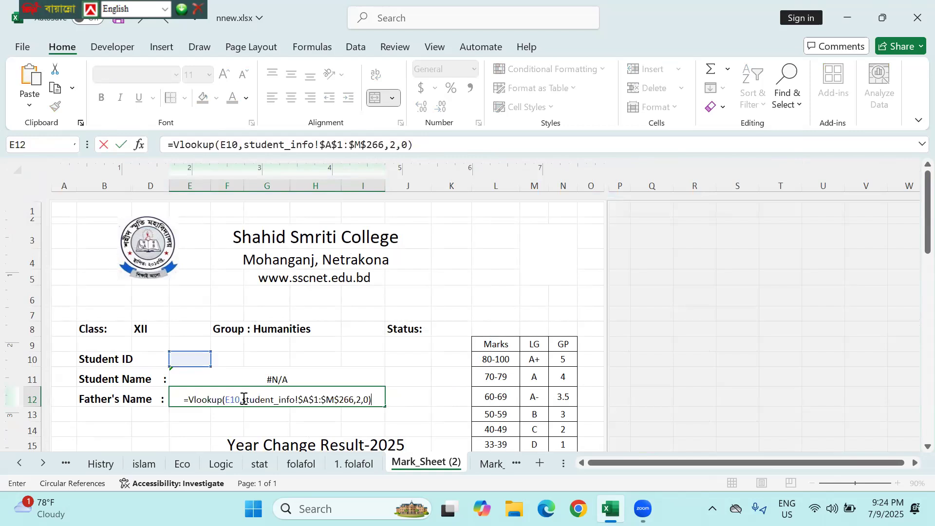
pyautogui.click(361, 401)
pyautogui.press('BackSpace')
pyautogui.write('3')
pyautogui.press('Return')
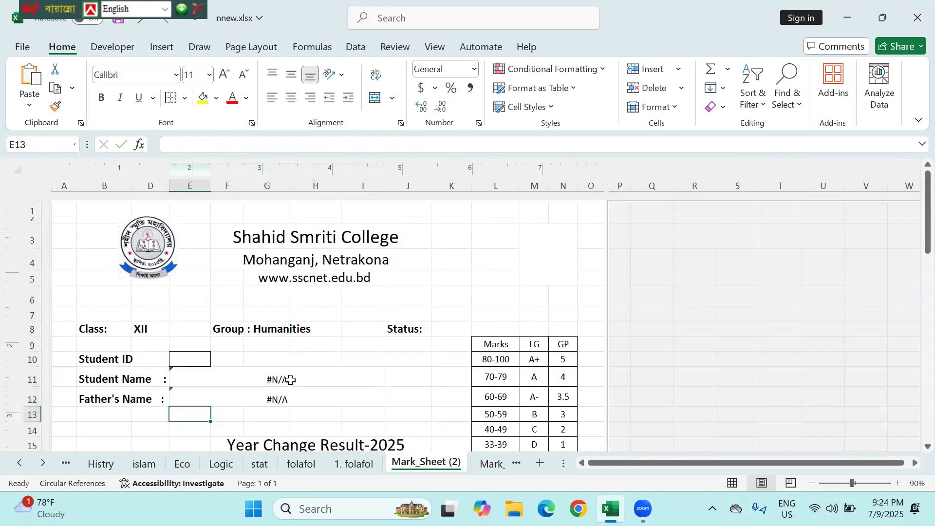
# - Test the lookups by entering the first listed student's ID in cell E10
pyautogui.click(194, 356)
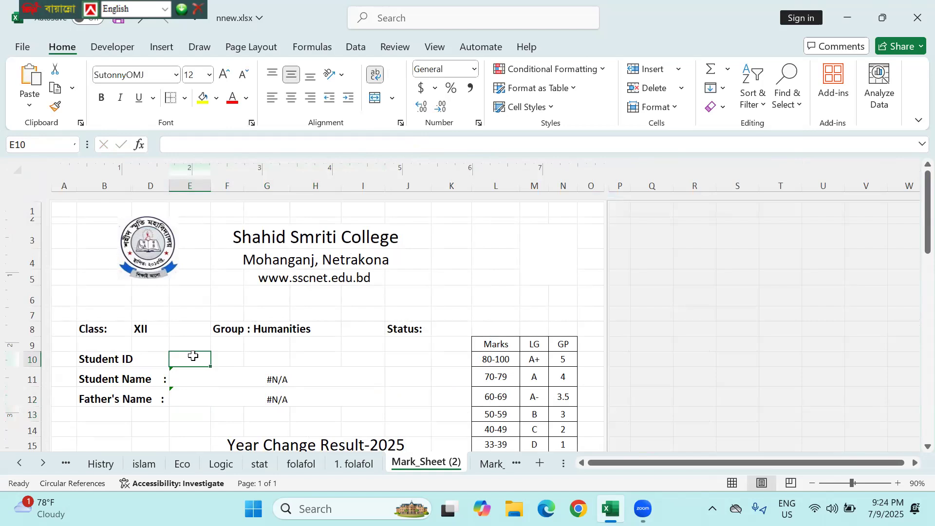
pyautogui.write('301')
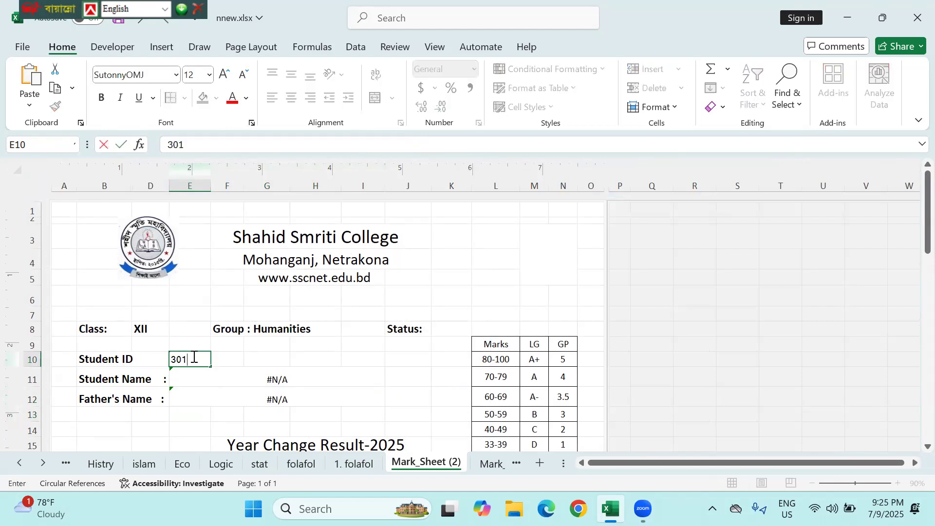
pyautogui.press('Return')
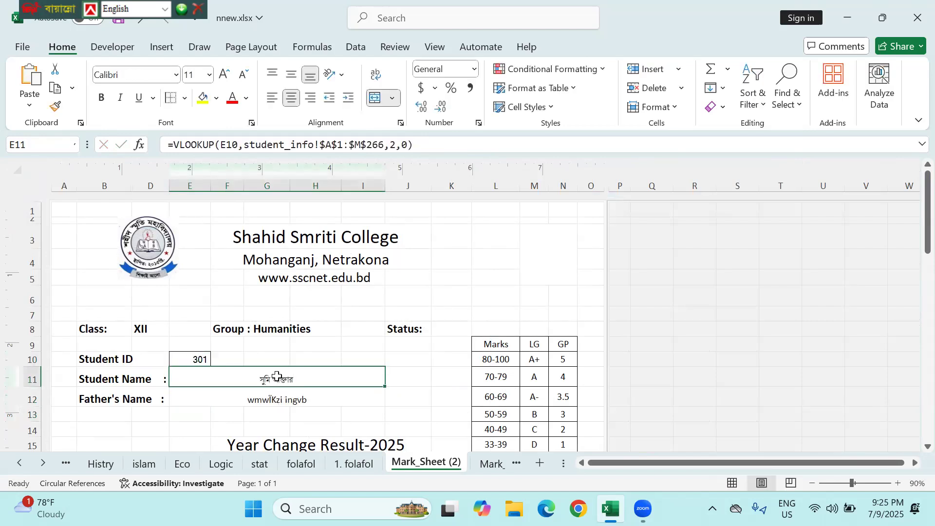
# - Compare the looked-up name with the roll and name columns on the student_info sheet and look through further records
pyautogui.click(18, 466)
pyautogui.click(18, 466)
pyautogui.click(18, 466)
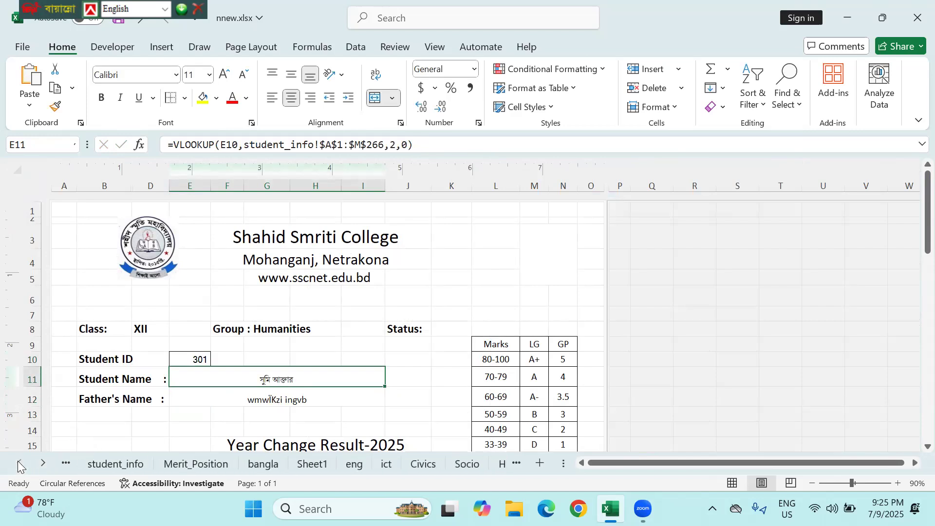
pyautogui.click(129, 458)
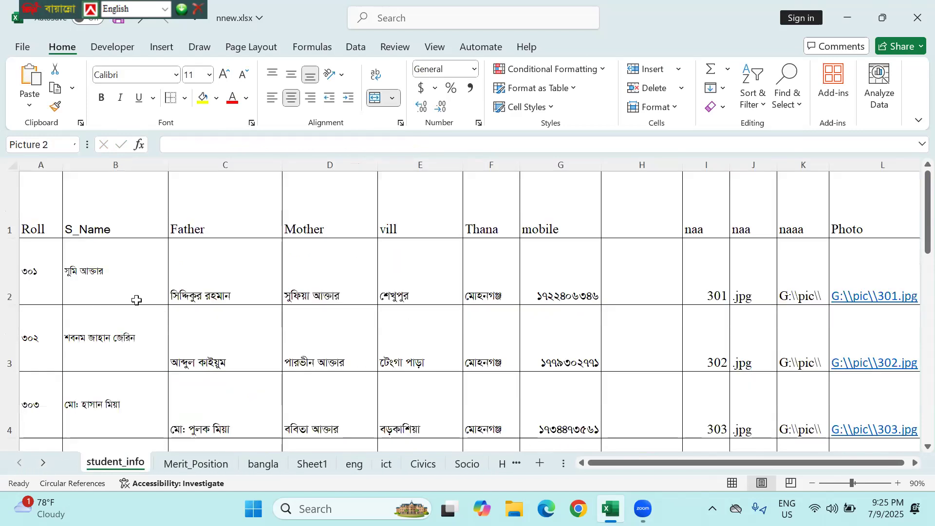
pyautogui.click(118, 284)
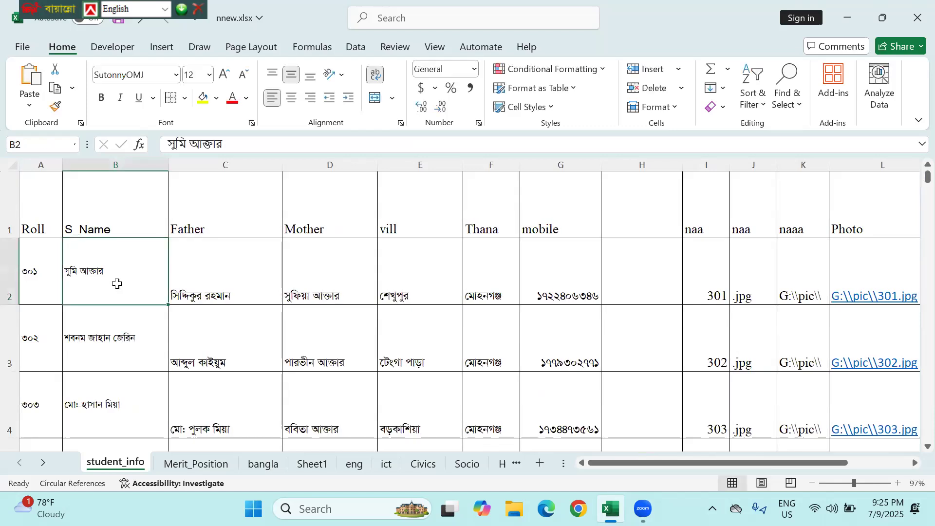
pyautogui.click(107, 358)
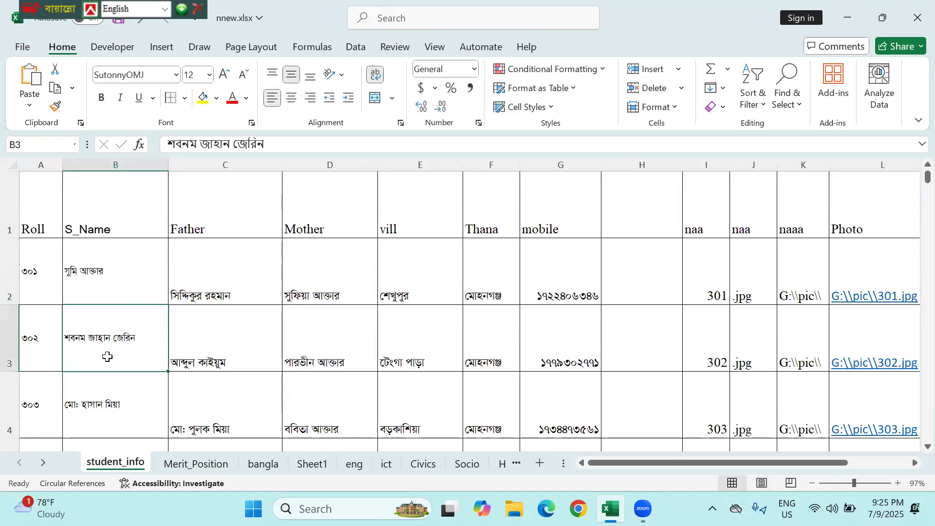
pyautogui.scroll(-4, 108, 356)
pyautogui.scroll(-4, 107, 357)
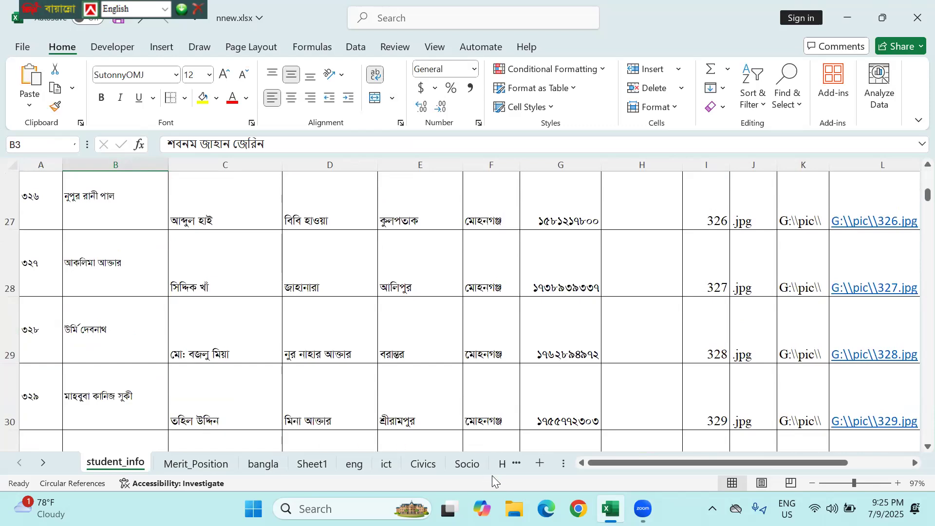
# - Return to Mark_Sheet (2) and replace the ID in E10 with that of the student in row 29 of student_info
pyautogui.click(505, 467)
pyautogui.click(505, 466)
pyautogui.click(506, 467)
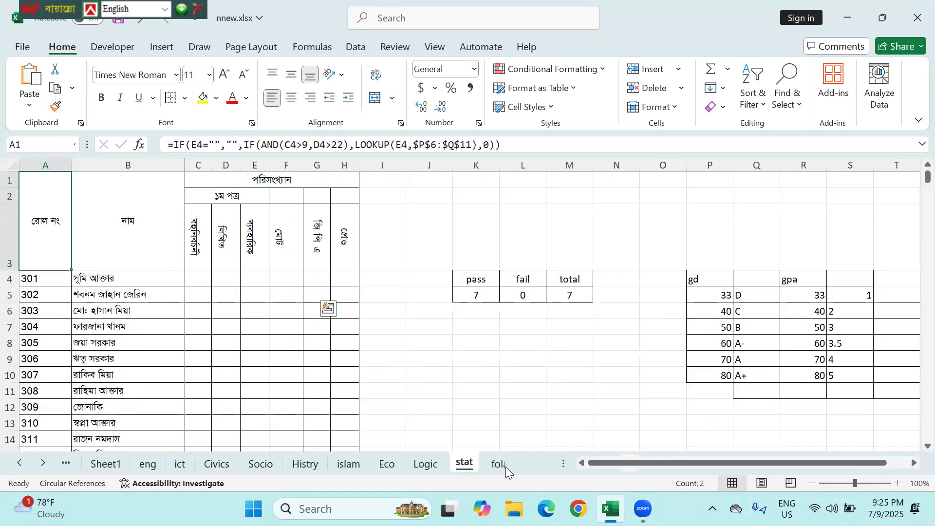
pyautogui.click(505, 467)
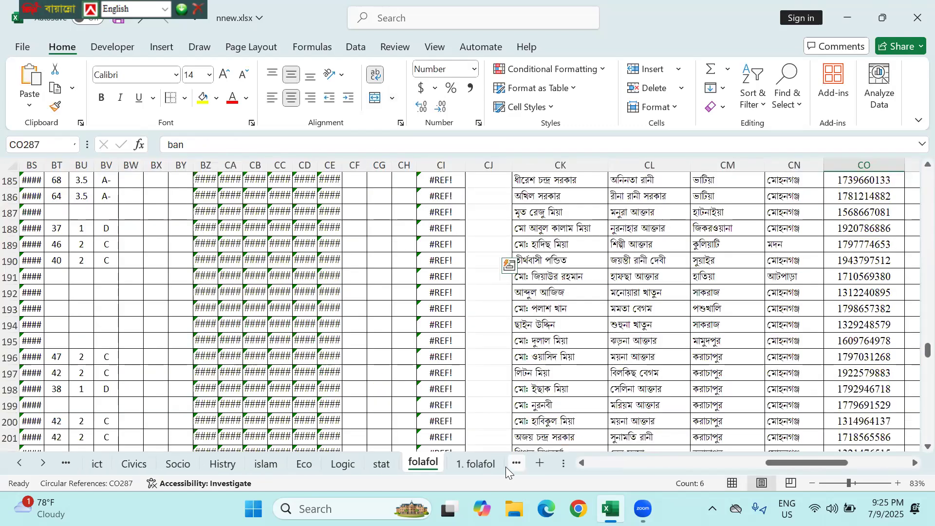
pyautogui.click(506, 466)
pyautogui.doubleClick(202, 358)
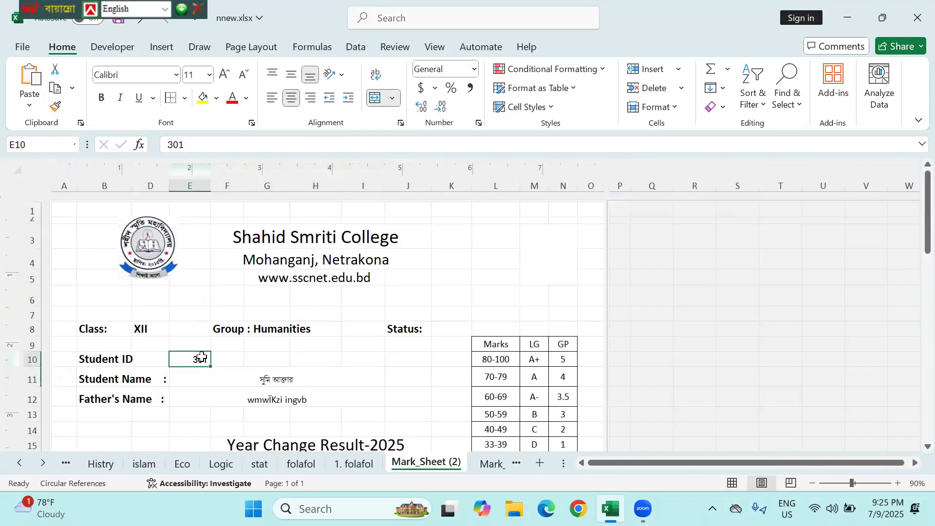
pyautogui.write('328')
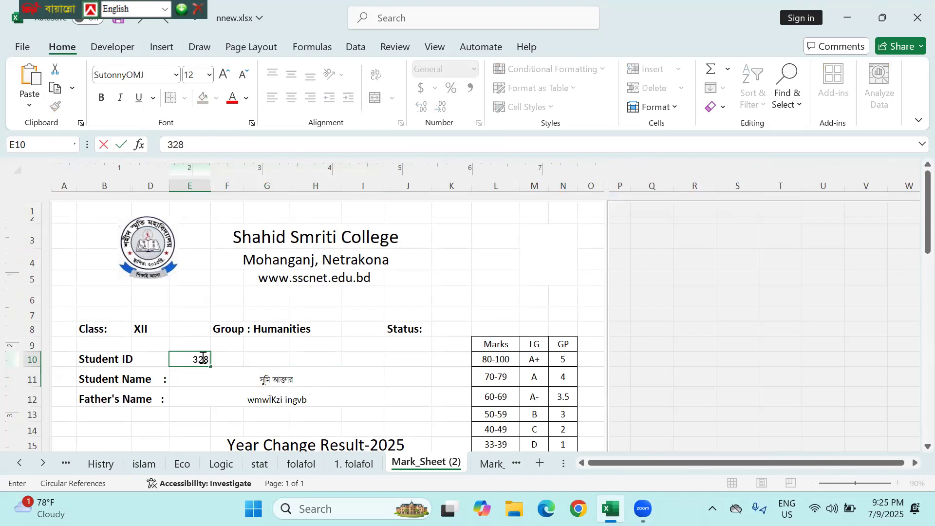
pyautogui.press('Return')
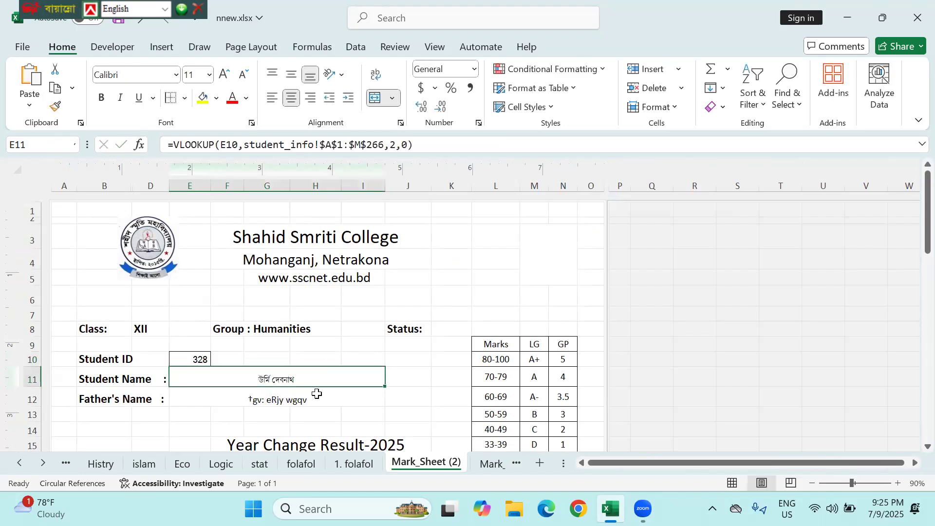
# - Copy the formatting of the Student Name cell E11 onto the Father's Name cell E12
pyautogui.click(282, 398)
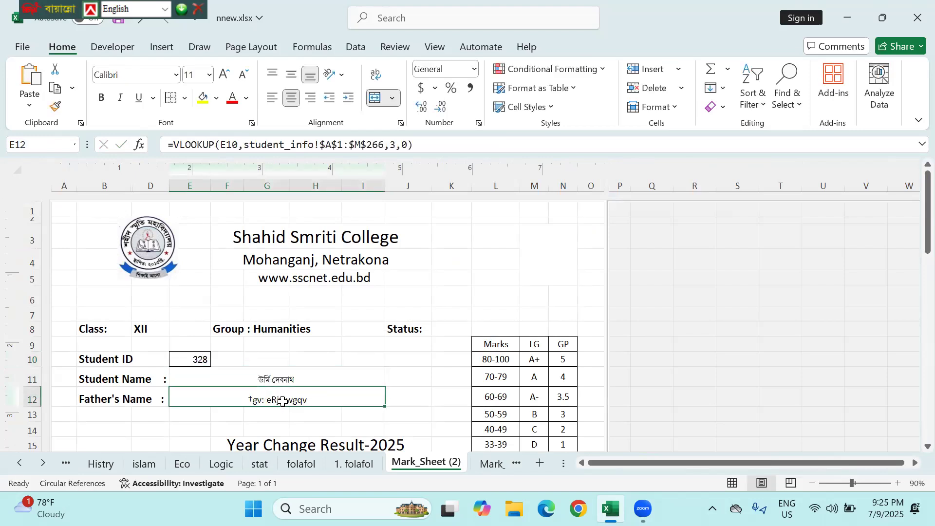
pyautogui.click(295, 374)
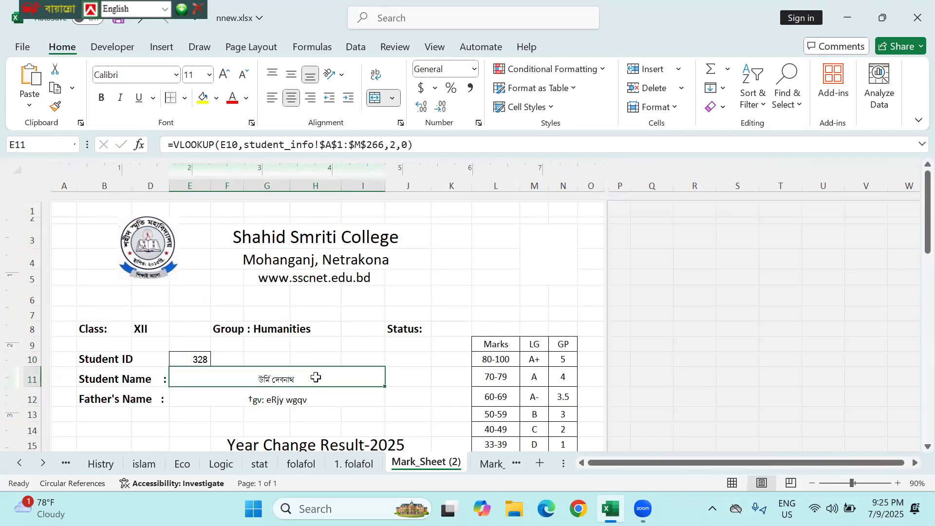
pyautogui.click(55, 105)
pyautogui.click(252, 395)
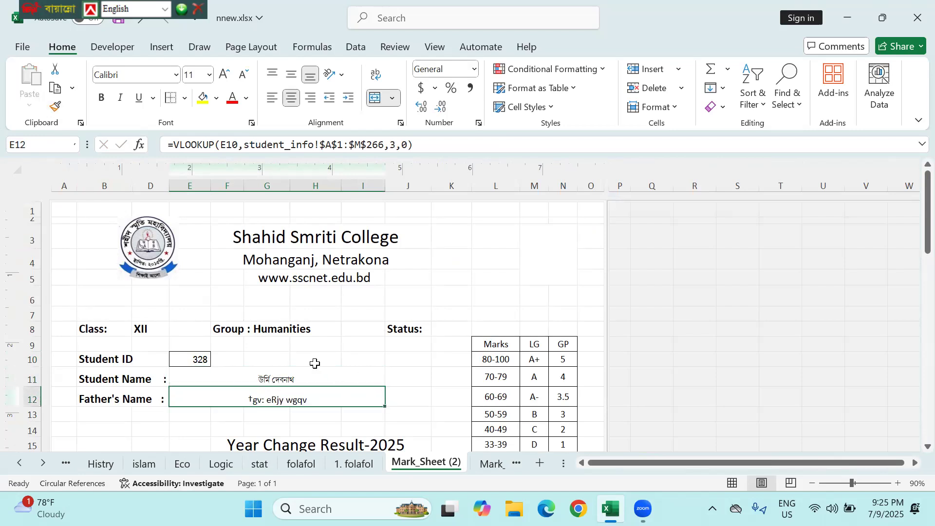
# - Set the font of the Student Name cell E11 to SutonnyMJ
pyautogui.click(272, 378)
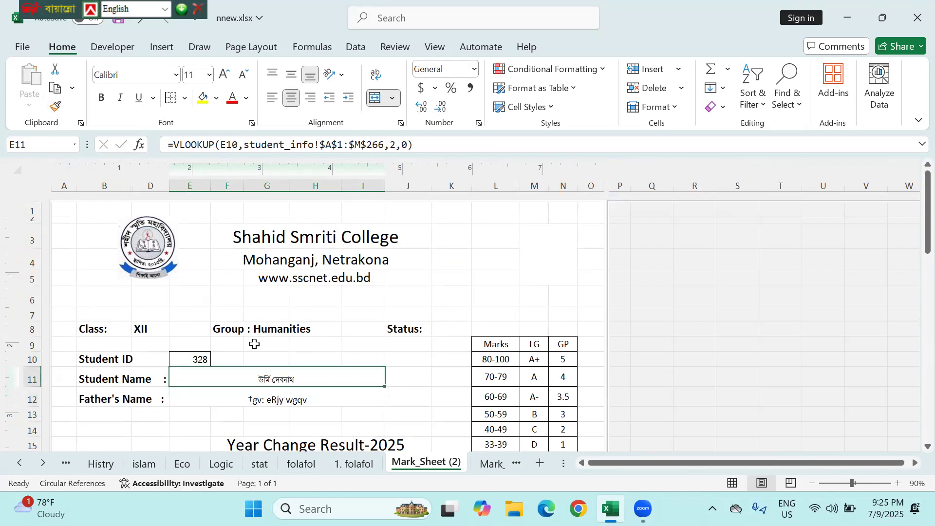
pyautogui.click(160, 73)
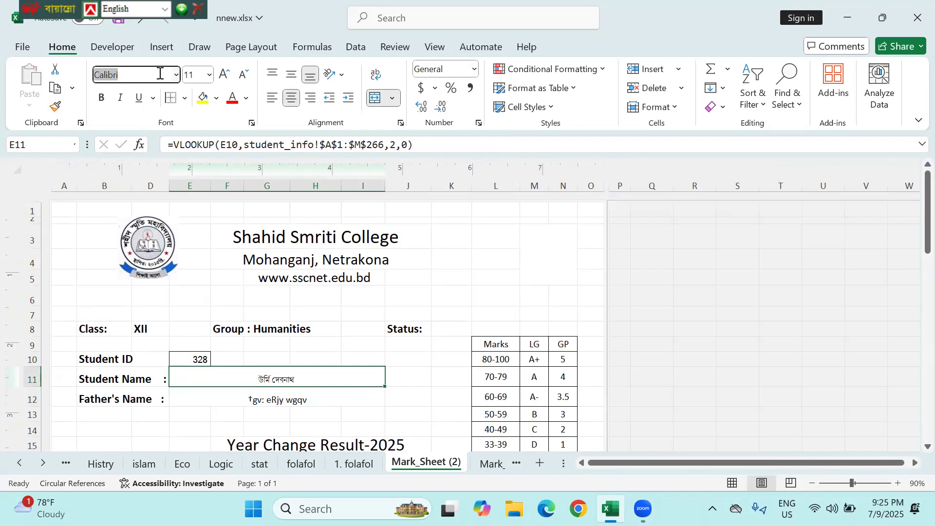
pyautogui.write('SutonnyMJ')
pyautogui.press('Return')
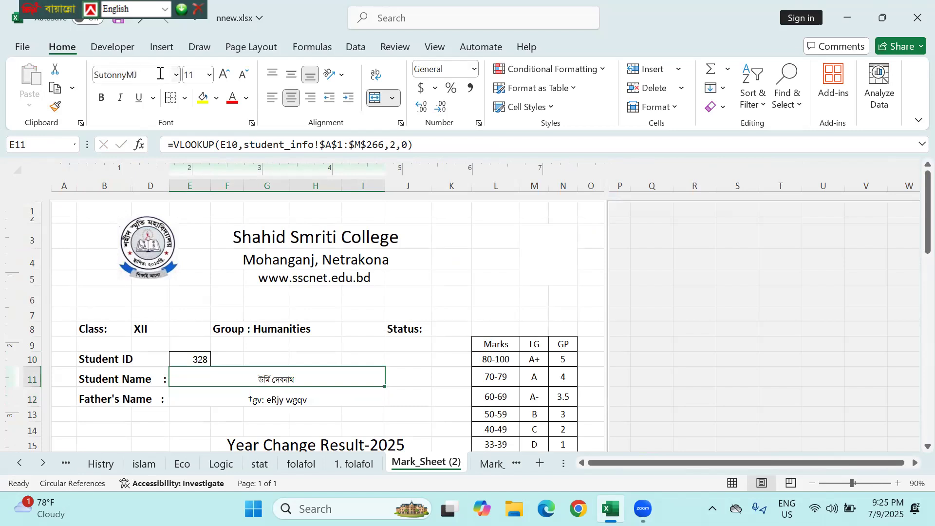
# - Copy the Student Name cell's formatting onto the Father's Name cell E12, and set both cells to font size 16
pyautogui.click(56, 107)
pyautogui.click(283, 398)
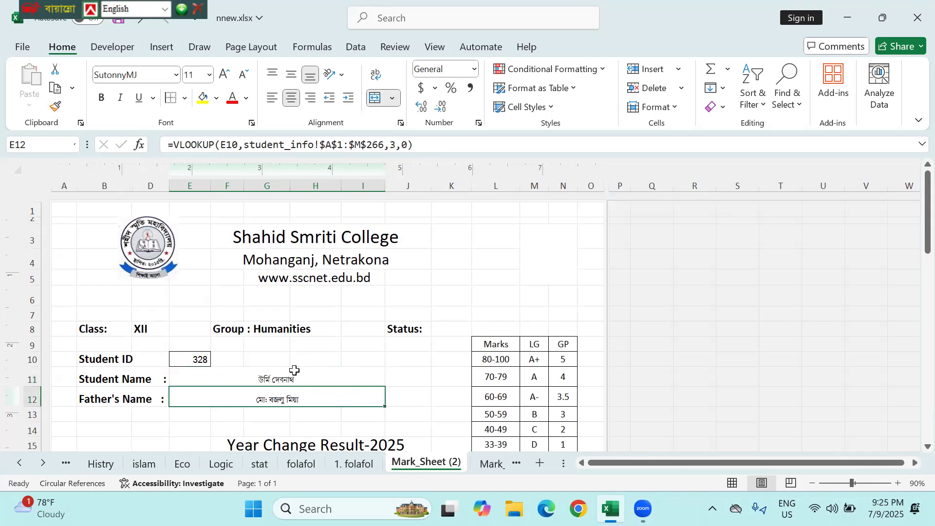
pyautogui.moveTo(289, 375); pyautogui.dragTo(290, 392)
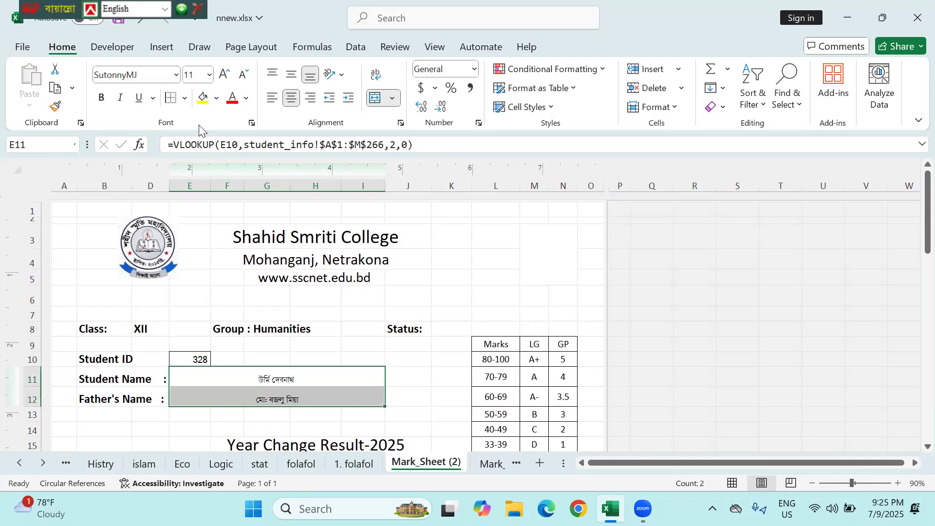
pyautogui.click(209, 76)
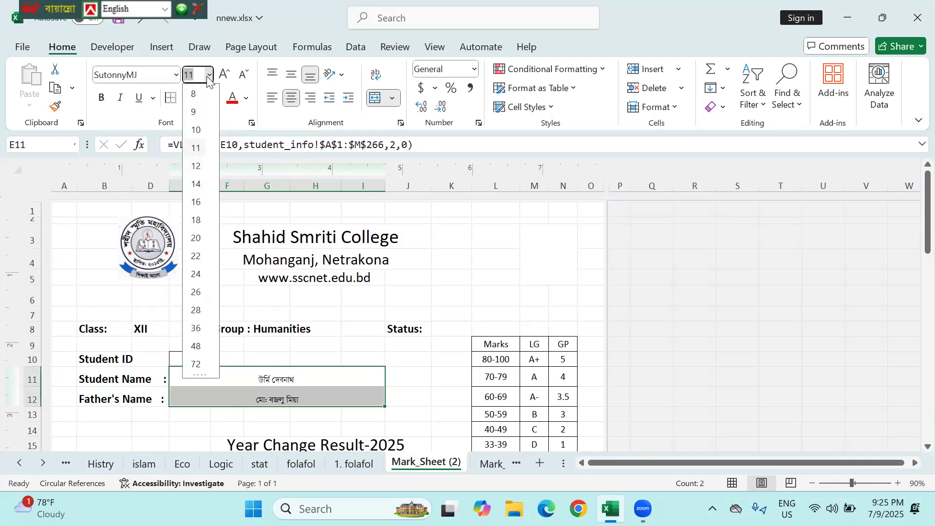
pyautogui.click(196, 203)
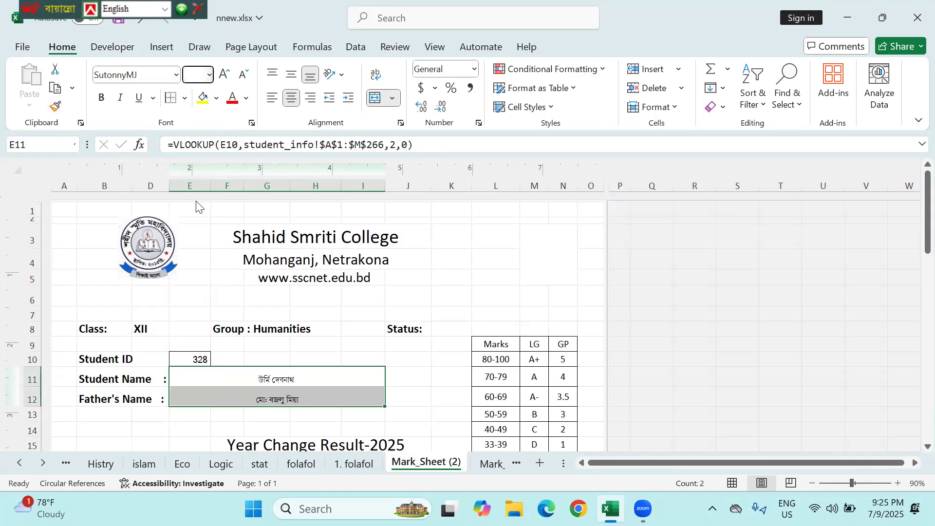
# - Make the Student Name cell E11 bold
pyautogui.click(105, 100)
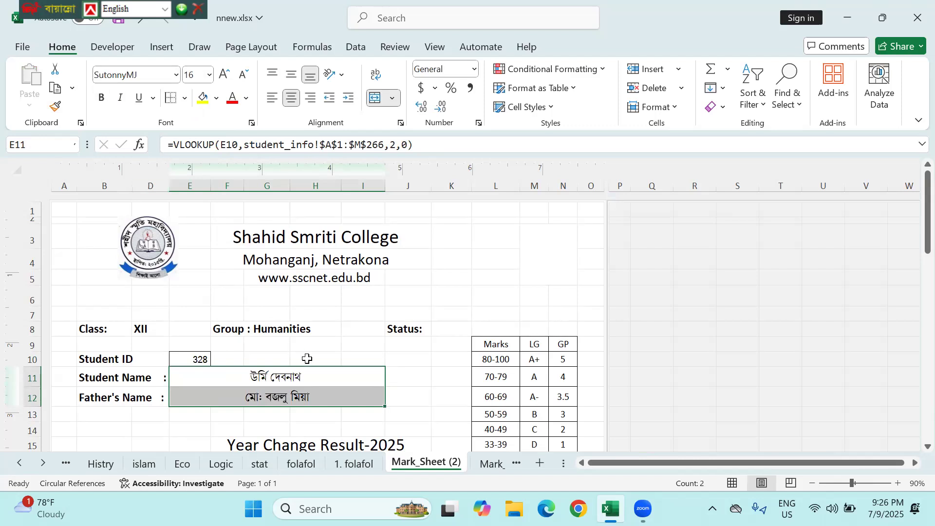
pyautogui.click(274, 375)
pyautogui.click(97, 102)
# - Make the Student ID value in E10 bold and set its font size to 16
pyautogui.click(190, 358)
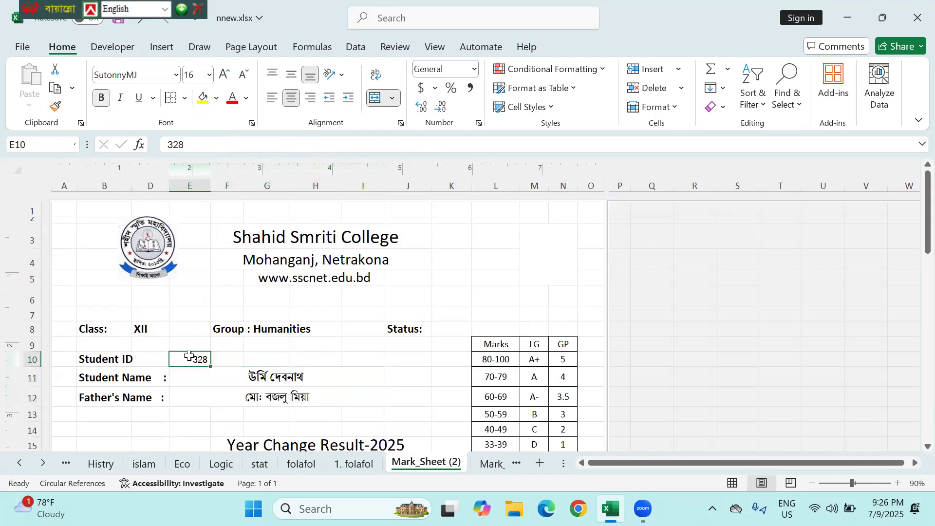
pyautogui.click(101, 99)
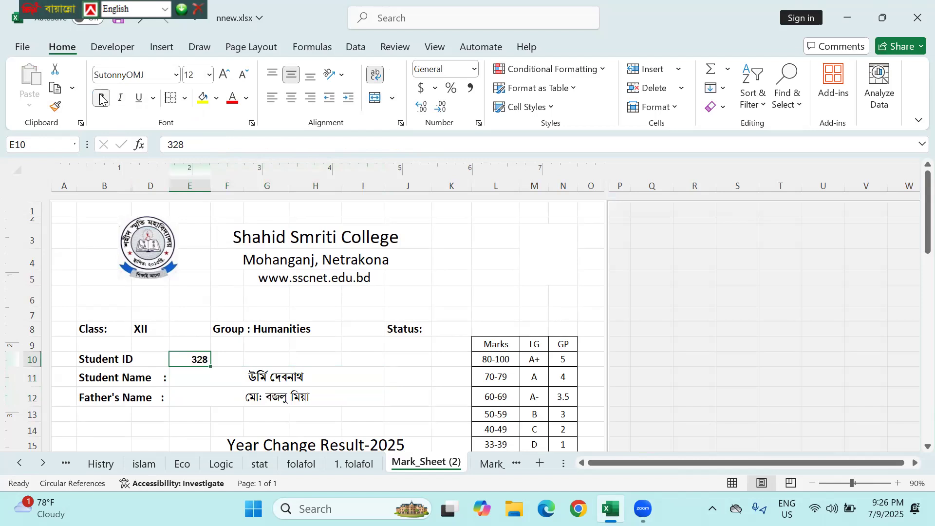
pyautogui.click(209, 75)
pyautogui.click(196, 199)
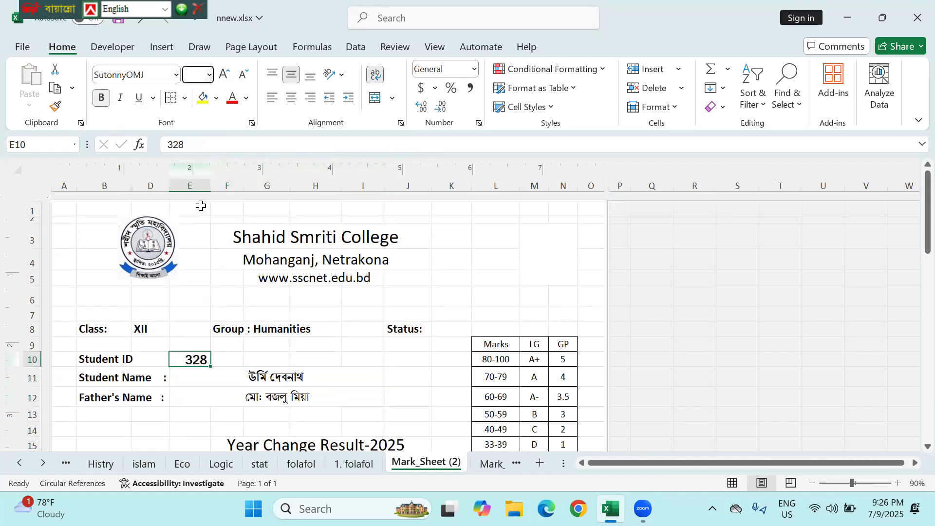
pyautogui.click(200, 207)
pyautogui.click(314, 359)
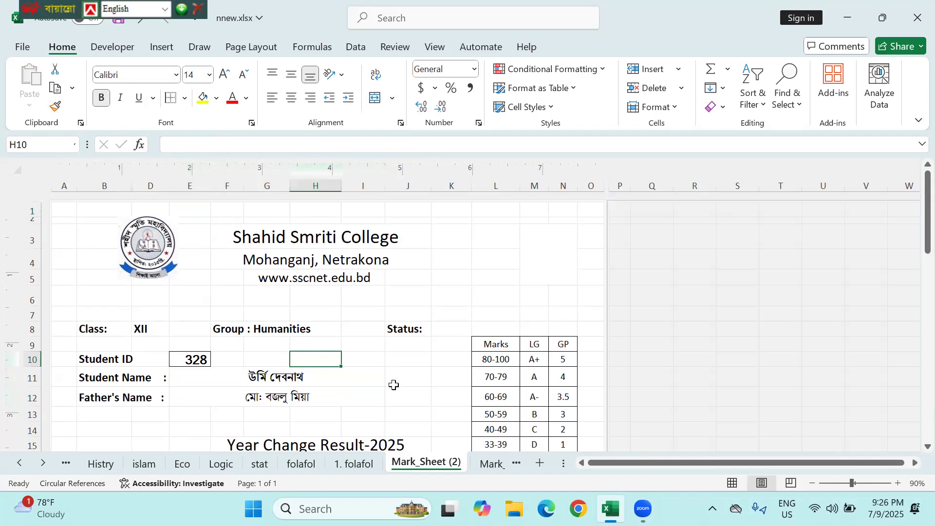
# - Left-align the looked-up Student Name and Father's Name values in E11 and E12
pyautogui.moveTo(283, 377); pyautogui.dragTo(282, 391)
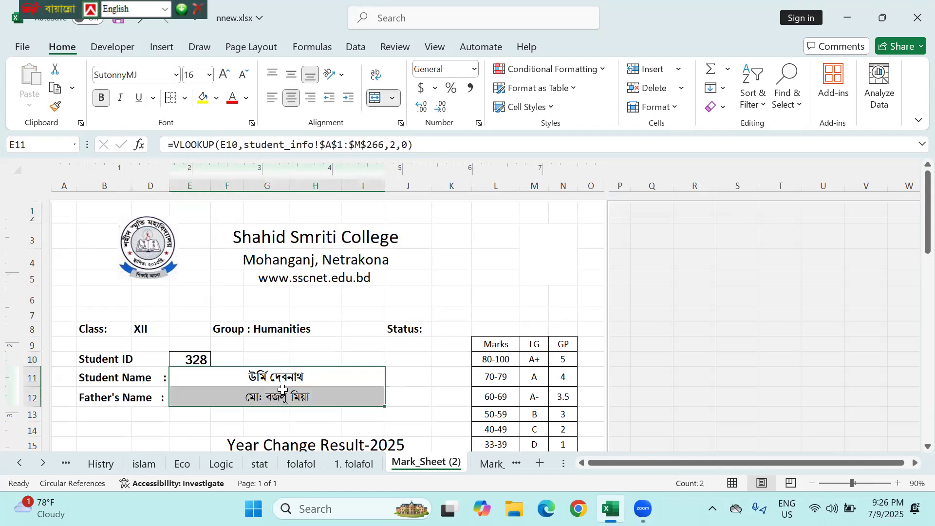
pyautogui.click(271, 100)
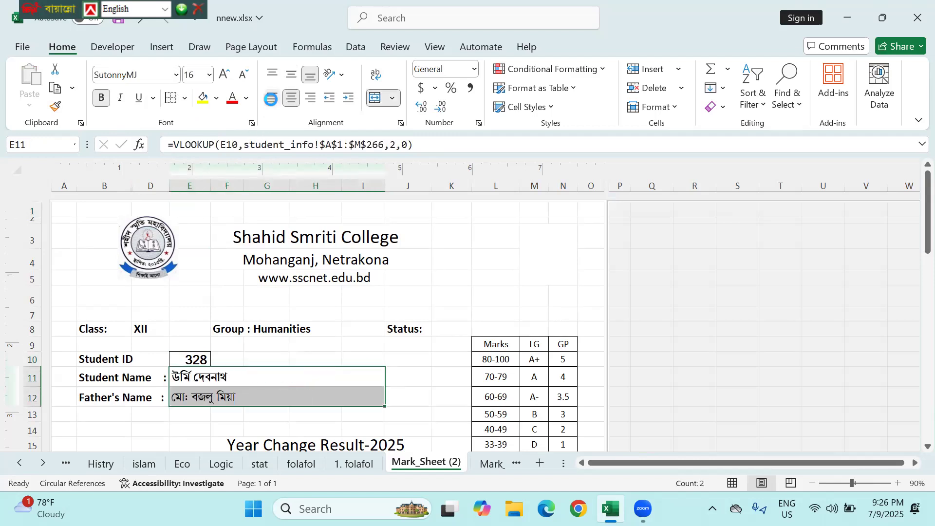
pyautogui.click(281, 312)
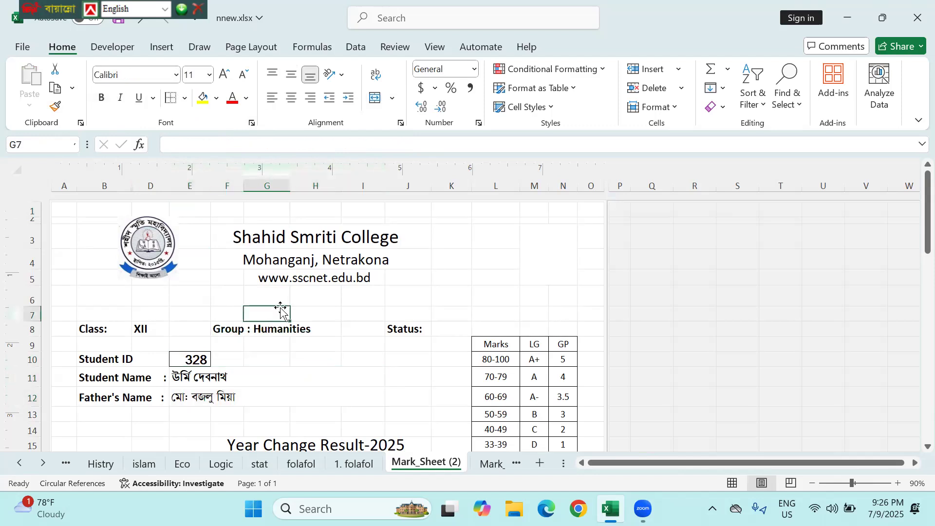
# - Remove the border around the Student ID cell E10
pyautogui.click(191, 359)
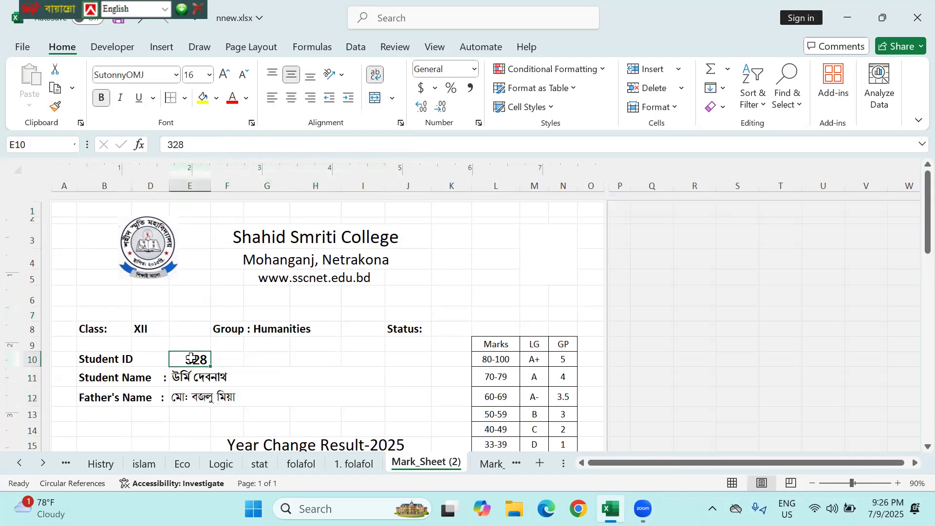
pyautogui.click(184, 98)
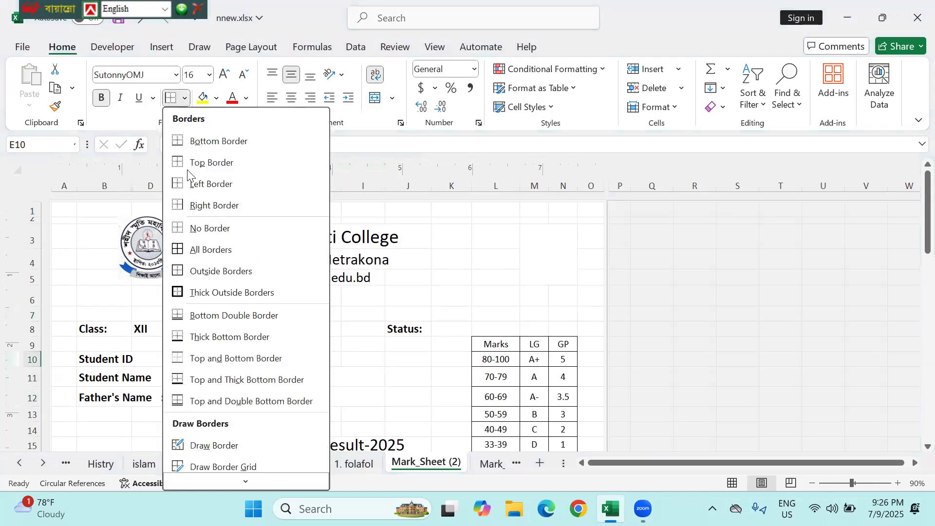
pyautogui.click(197, 238)
pyautogui.click(292, 375)
pyautogui.click(323, 417)
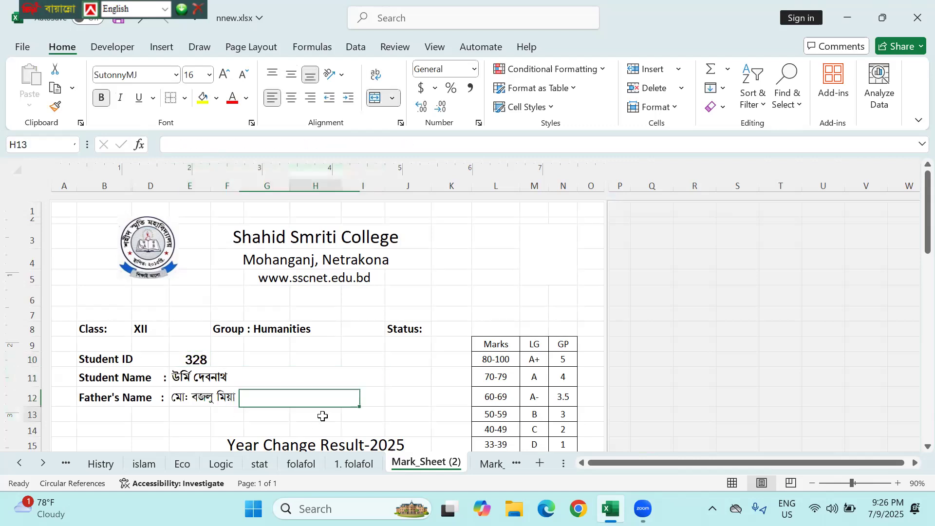
# - Start a VLOOKUP formula in the Status cell K8 with the student ID in E10 as the lookup value
pyautogui.scroll(-2, 322, 416)
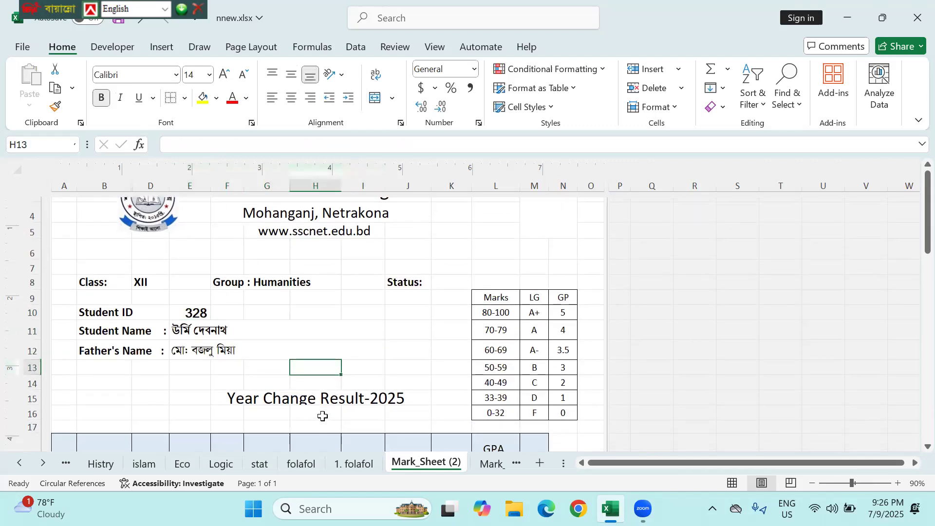
pyautogui.scroll(-1, 323, 416)
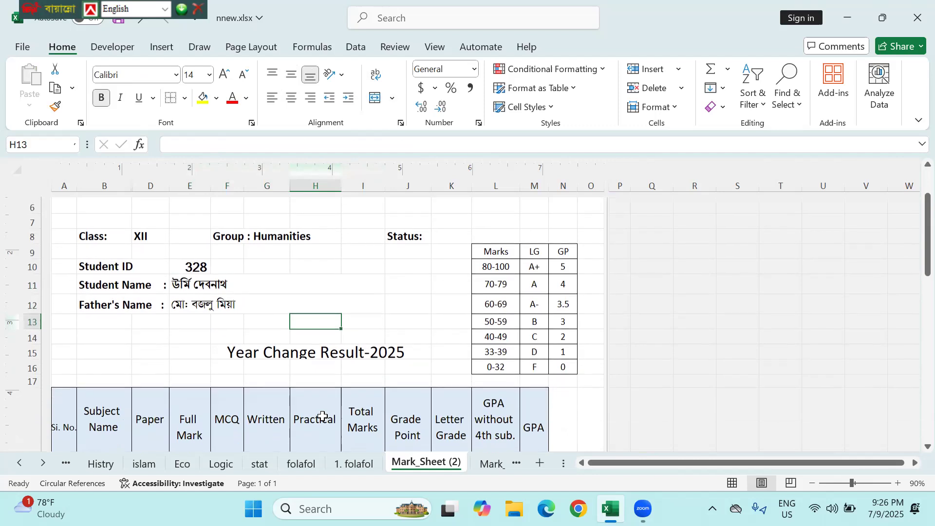
pyautogui.click(459, 242)
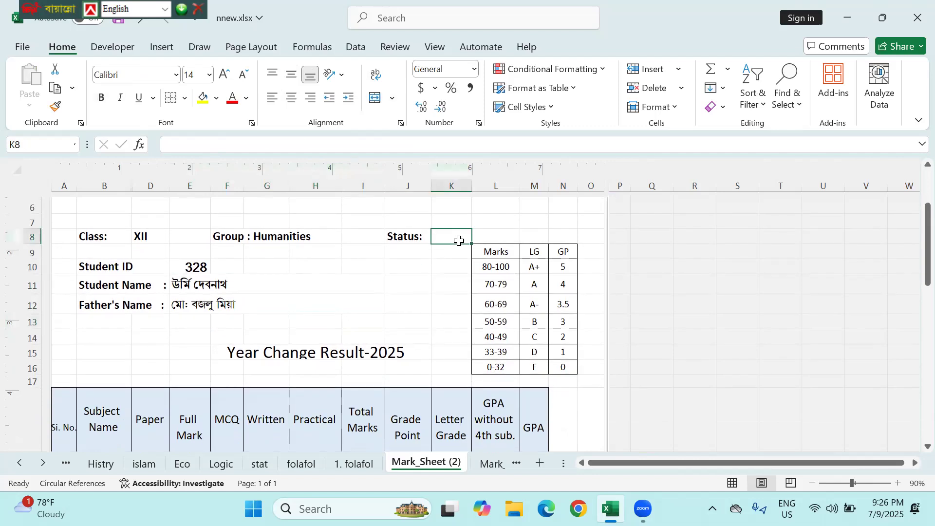
pyautogui.write('=vlok')
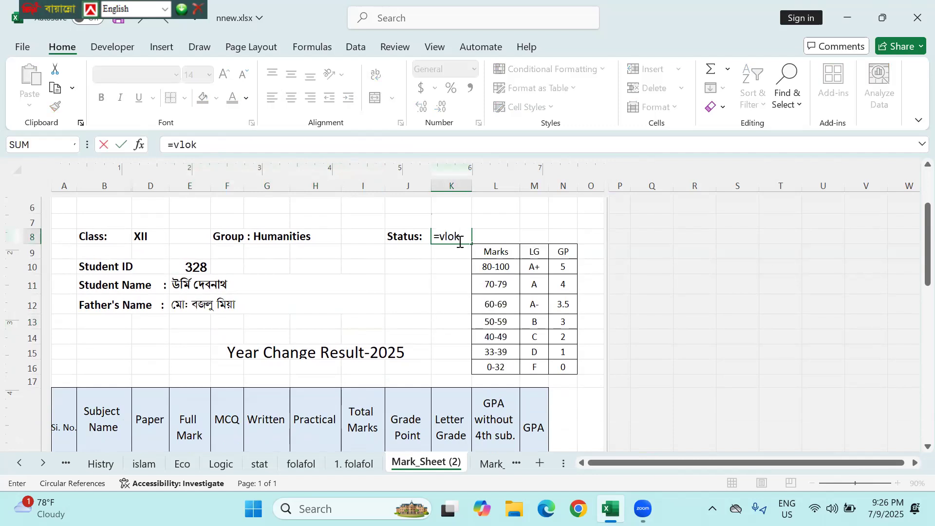
pyautogui.press('BackSpace')
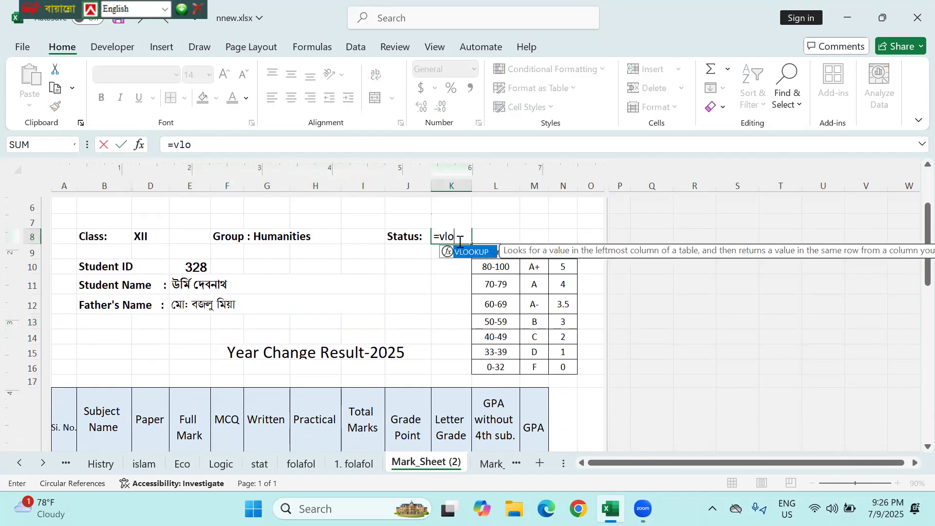
pyautogui.doubleClick(478, 251)
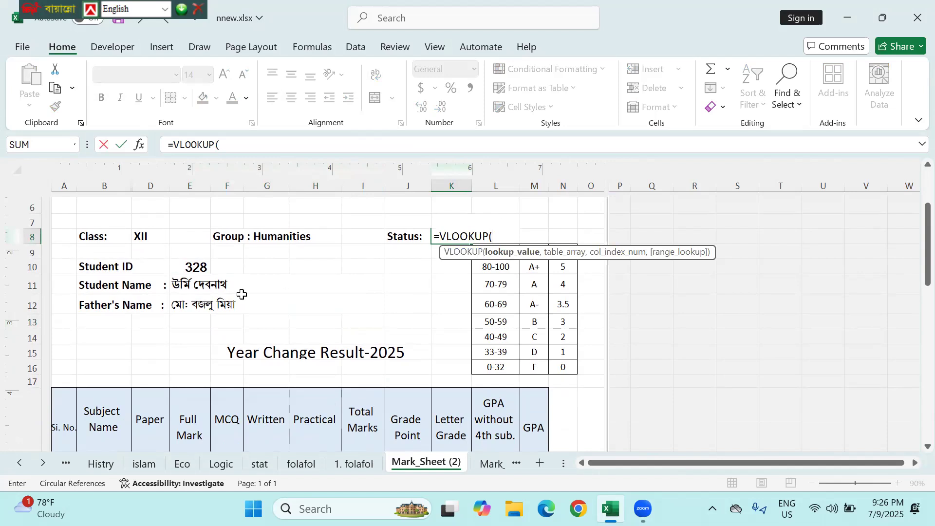
pyautogui.click(199, 270)
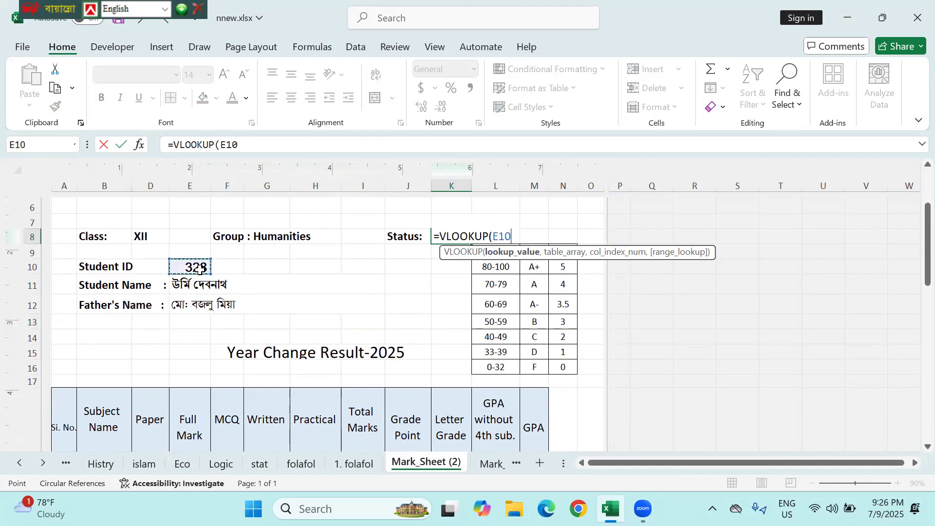
pyautogui.write(',')
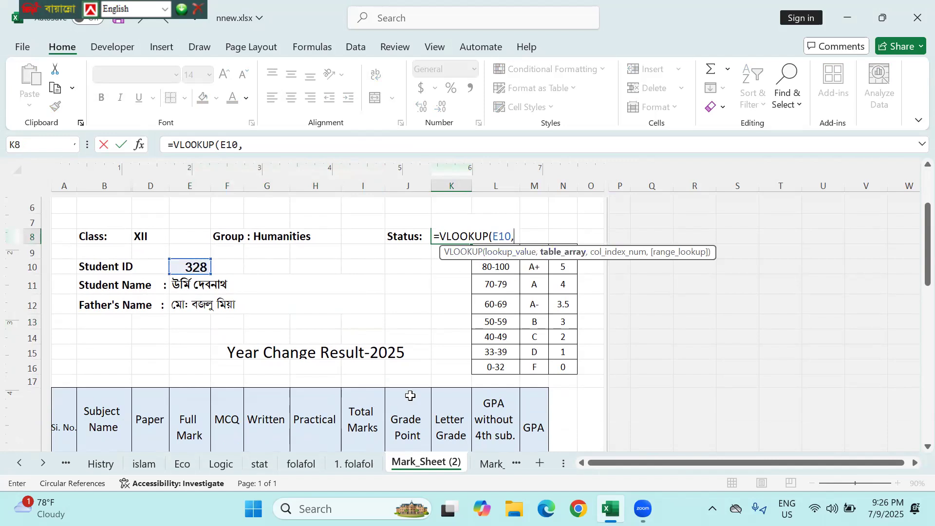
# - Set the Status VLOOKUP's table array to the range A6:BQ294 on the folafol sheet
pyautogui.click(308, 466)
pyautogui.hscroll(-10, 259, 334)
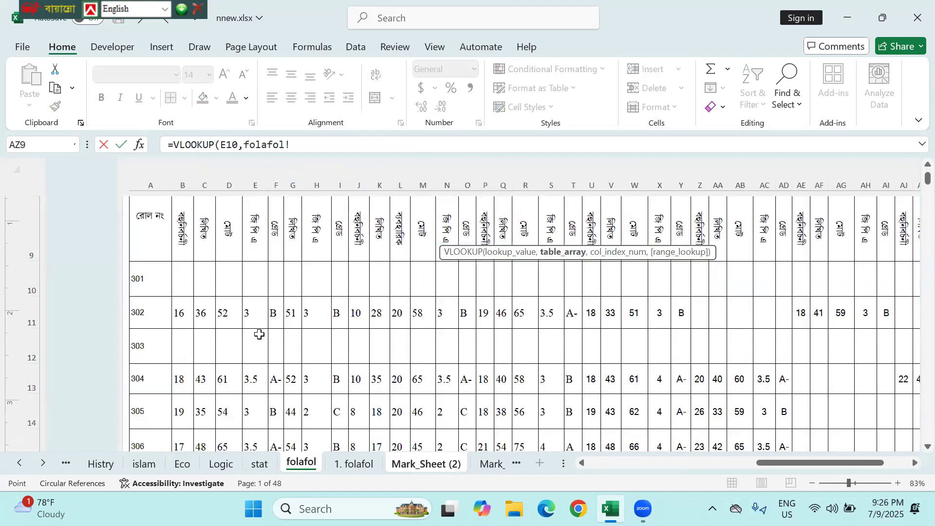
pyautogui.scroll(3, 259, 334)
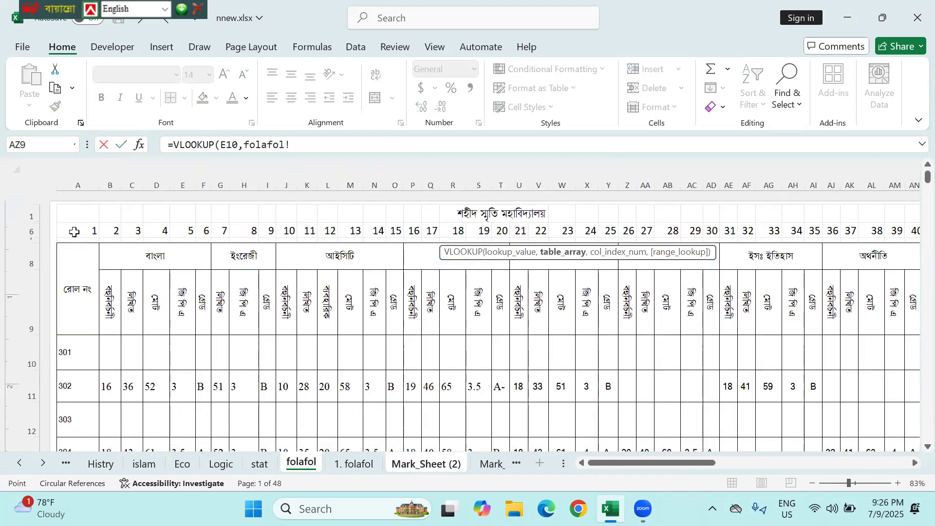
pyautogui.click(75, 230)
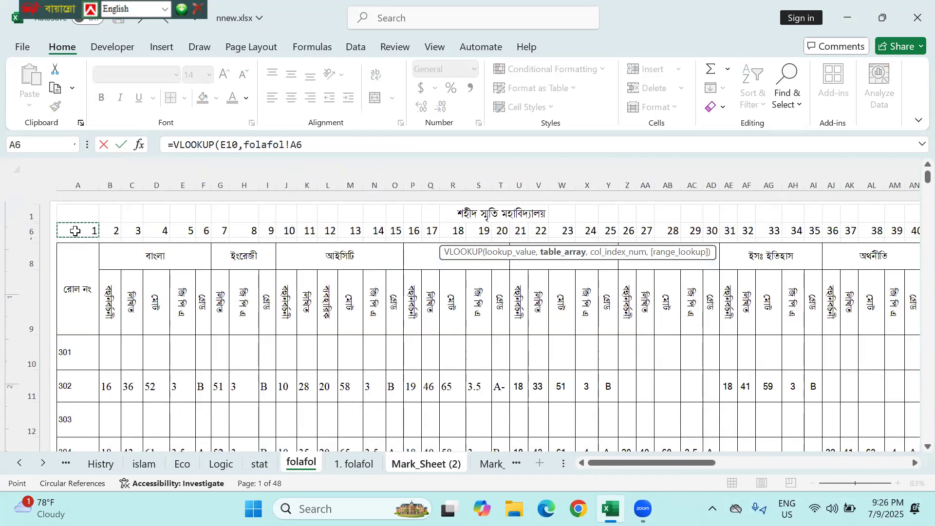
pyautogui.scroll(-12, 75, 231)
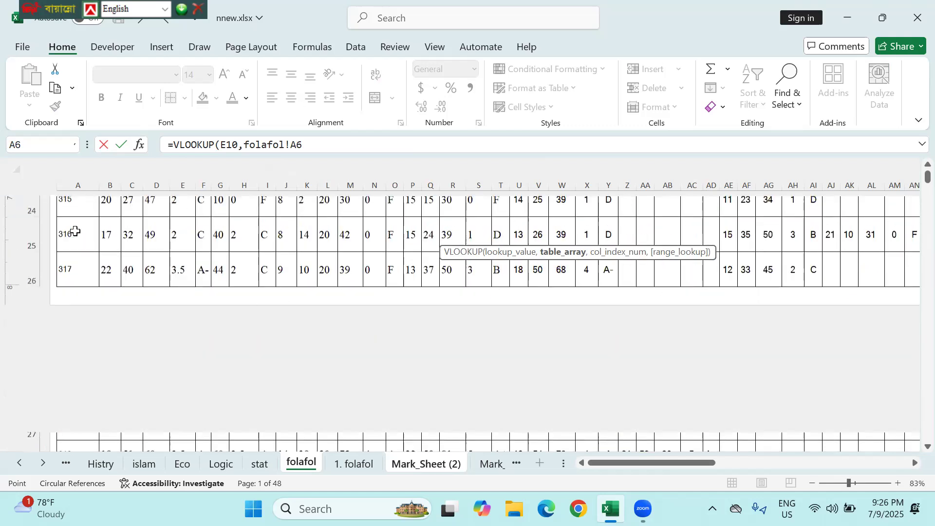
pyautogui.scroll(-20, 75, 231)
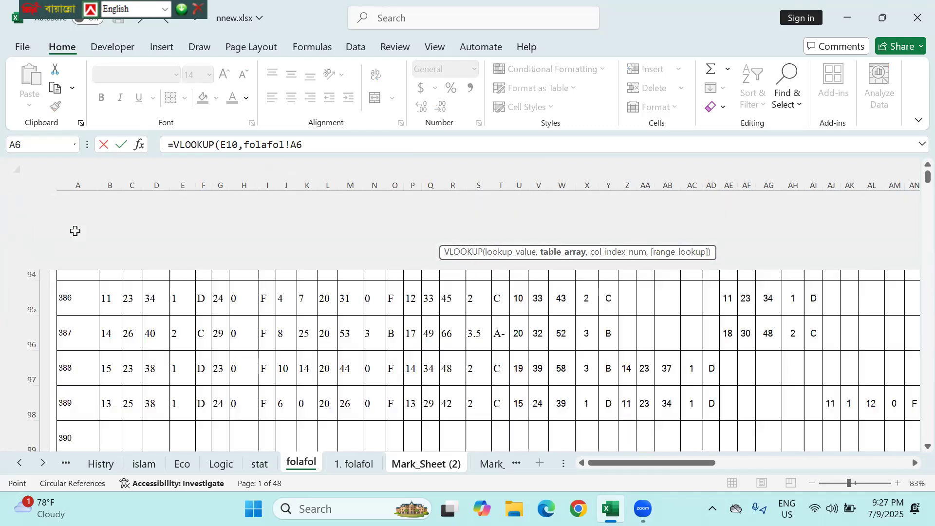
pyautogui.scroll(-20, 75, 230)
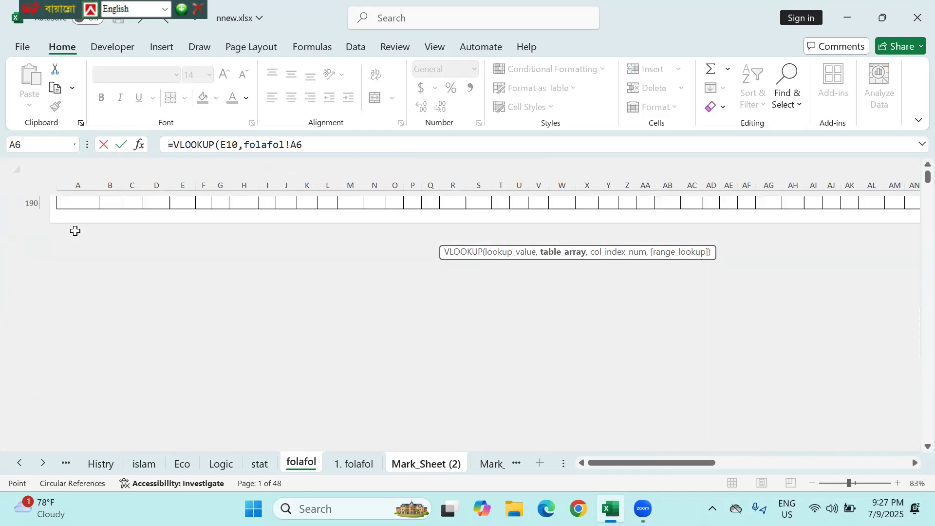
pyautogui.scroll(-20, 75, 231)
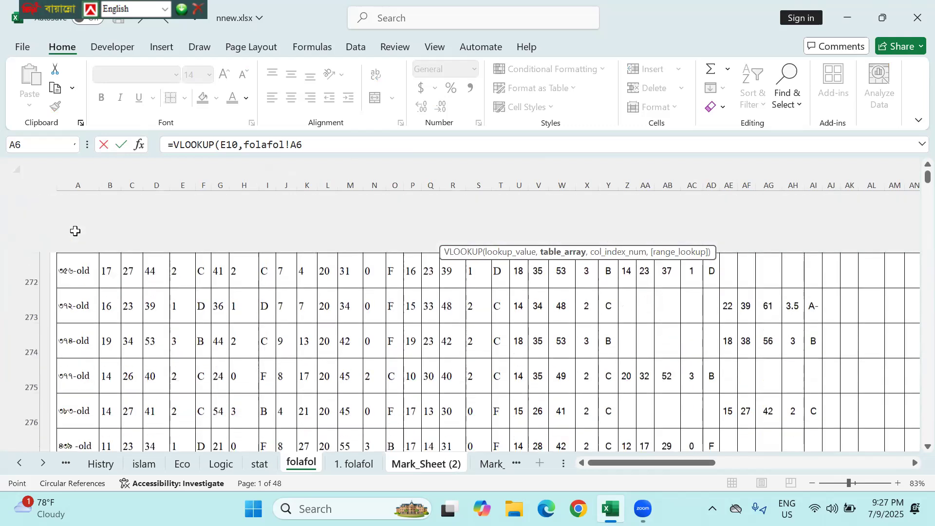
pyautogui.scroll(-5, 75, 231)
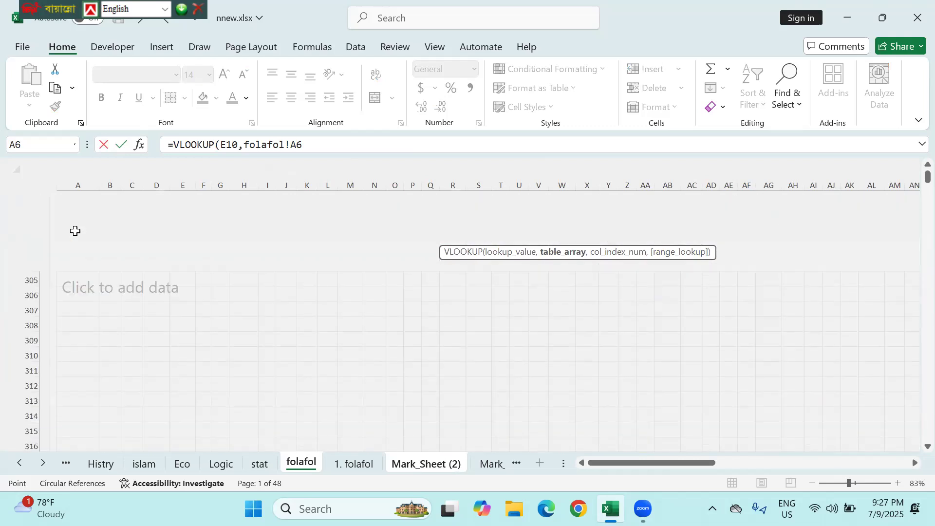
pyautogui.scroll(1, 75, 231)
pyautogui.hscroll(6, 75, 231)
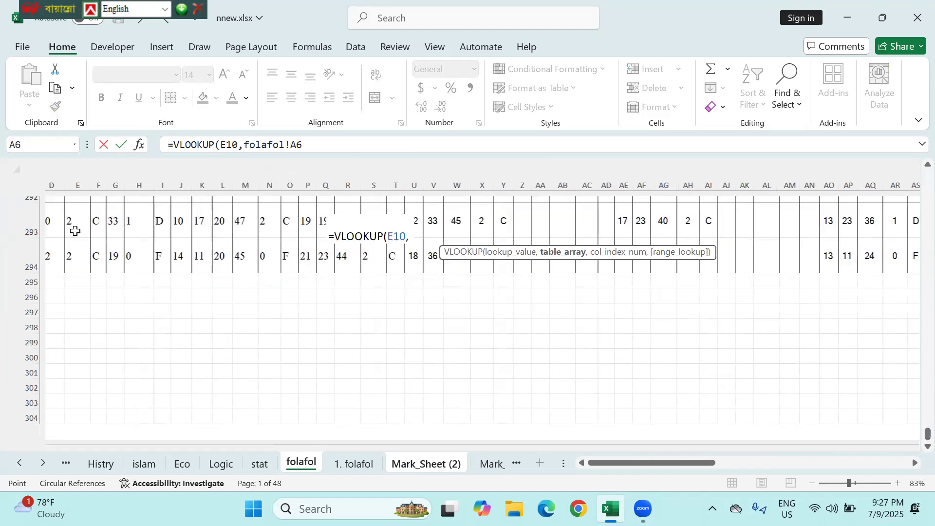
pyautogui.hscroll(8, 75, 231)
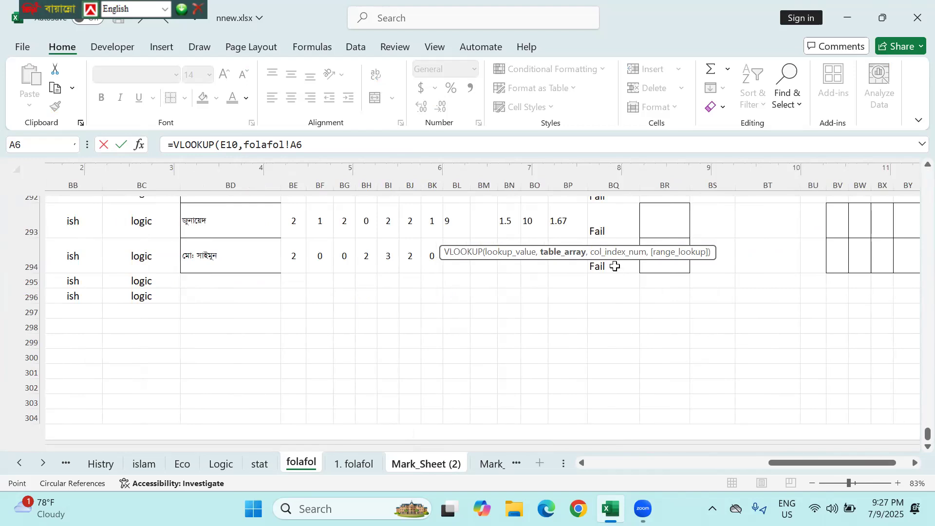
pyautogui.moveTo(615, 267); pyautogui.dragTo(615, 266)
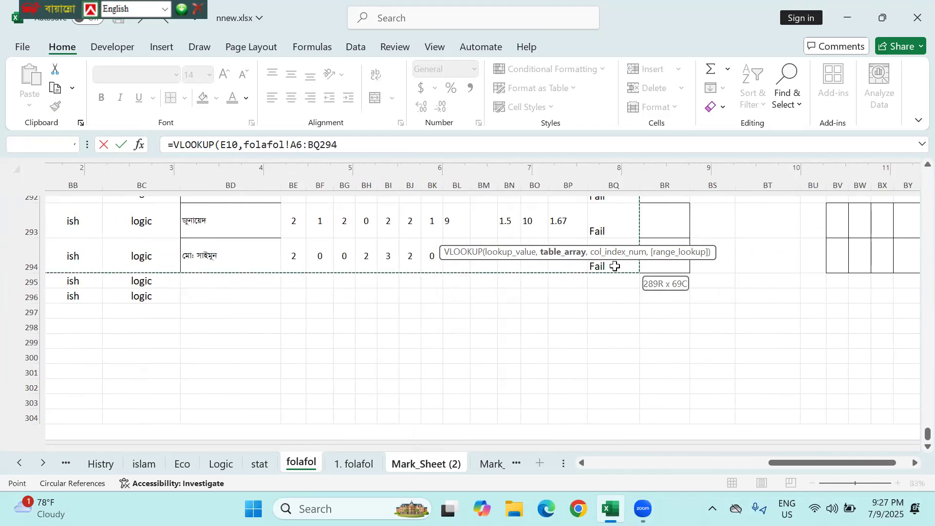
pyautogui.click(367, 145)
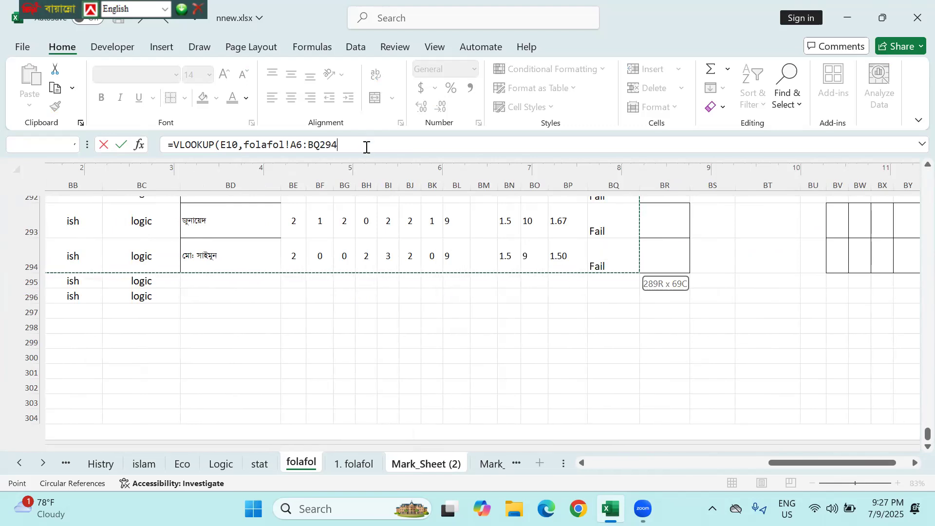
# - Complete the Status VLOOKUP in K8 with column index 69 and range lookup 0 for an exact match
pyautogui.write(',')
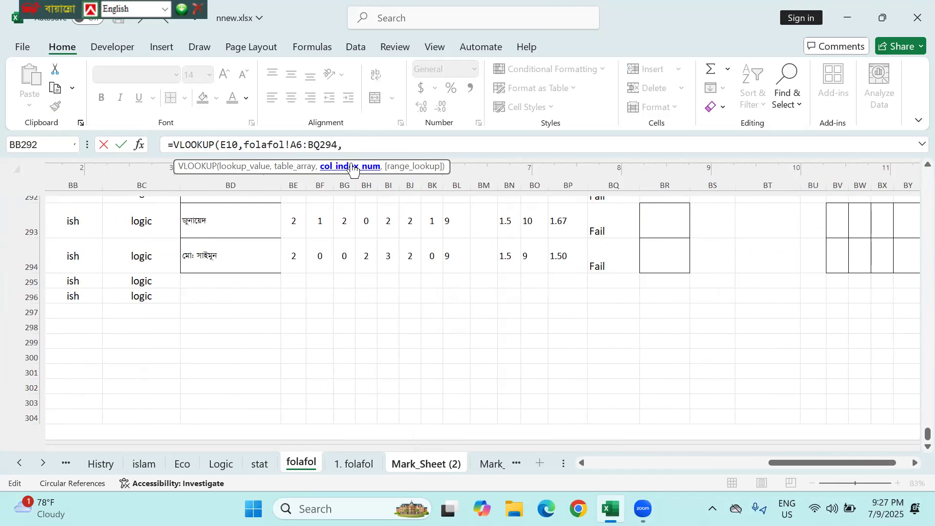
pyautogui.scroll(20, 344, 303)
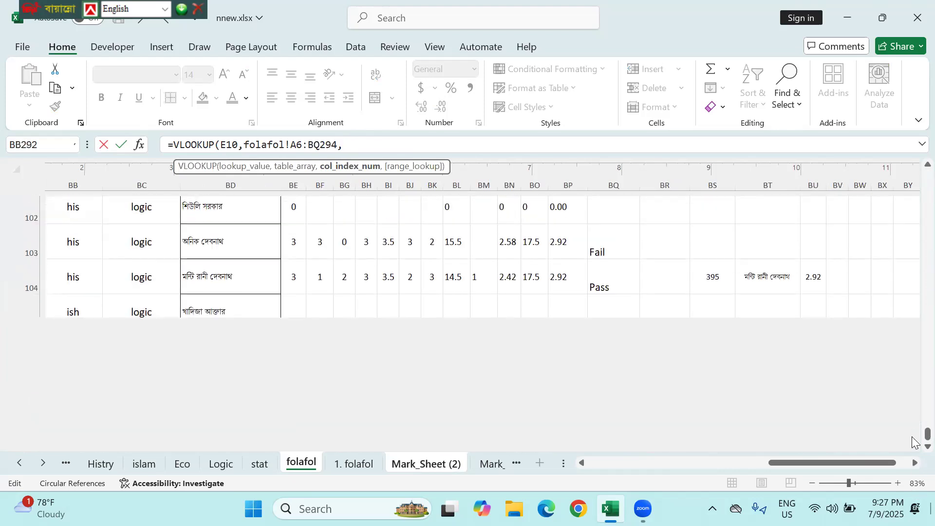
pyautogui.moveTo(915, 268); pyautogui.dragTo(916, 181)
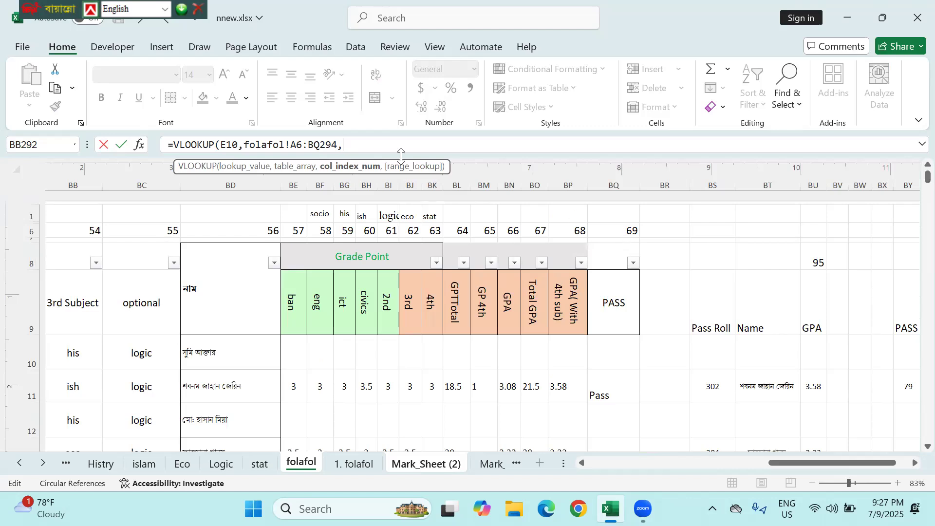
pyautogui.write('69,')
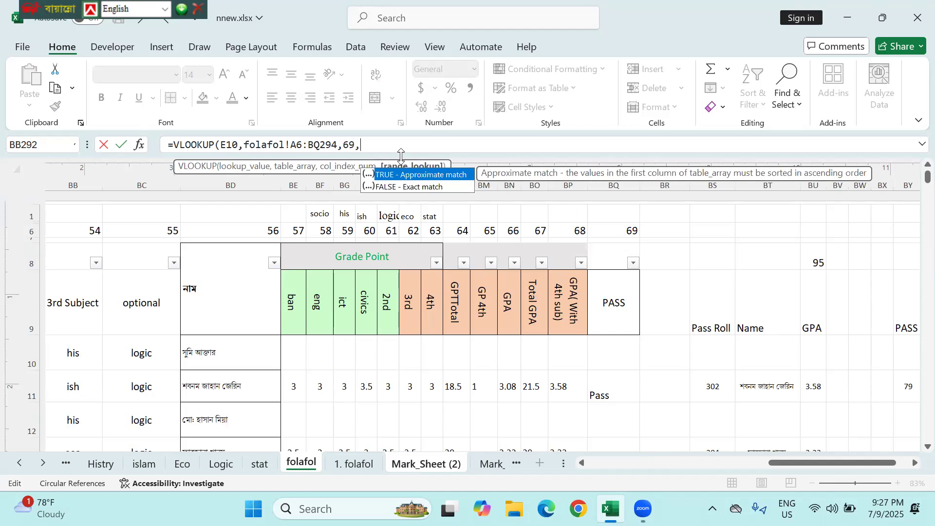
pyautogui.write('0)')
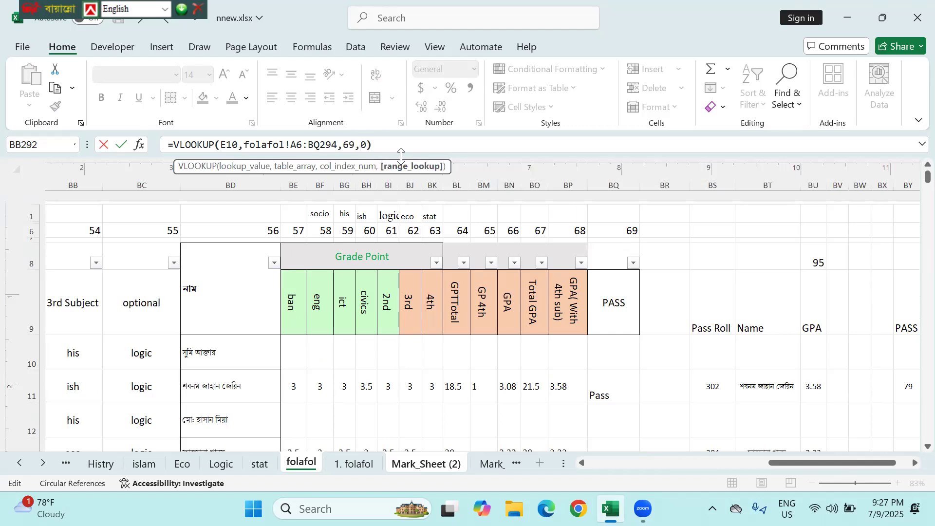
pyautogui.press('Return')
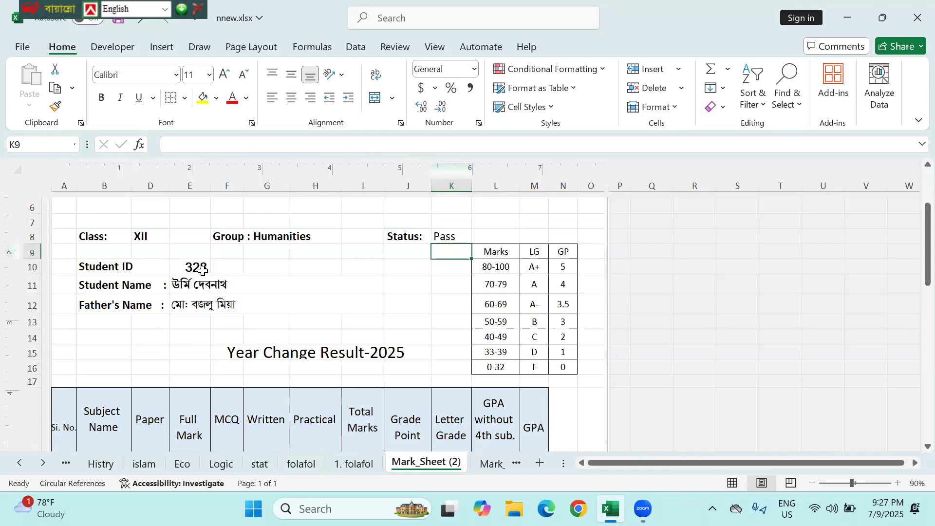
# - Check the row for student ID 328 on the folafol sheet across to its PASS column
pyautogui.click(299, 466)
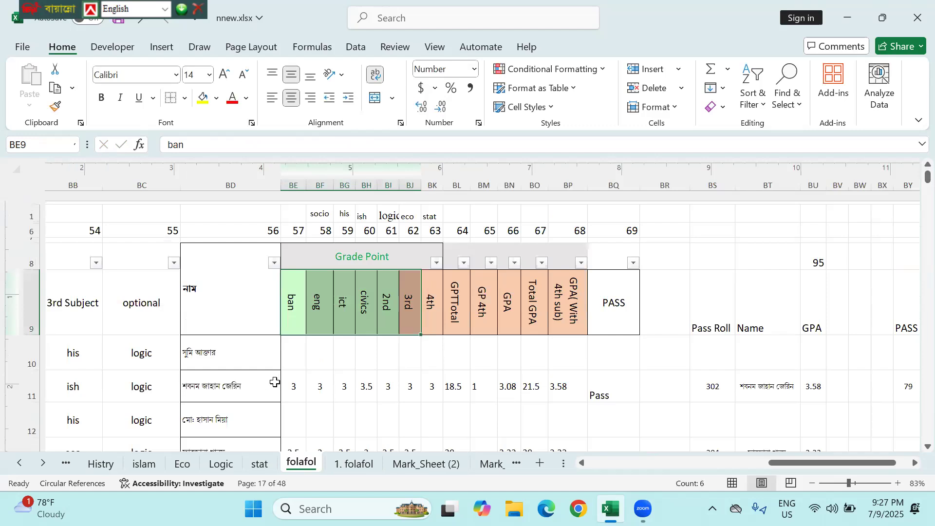
pyautogui.hscroll(-15, 275, 381)
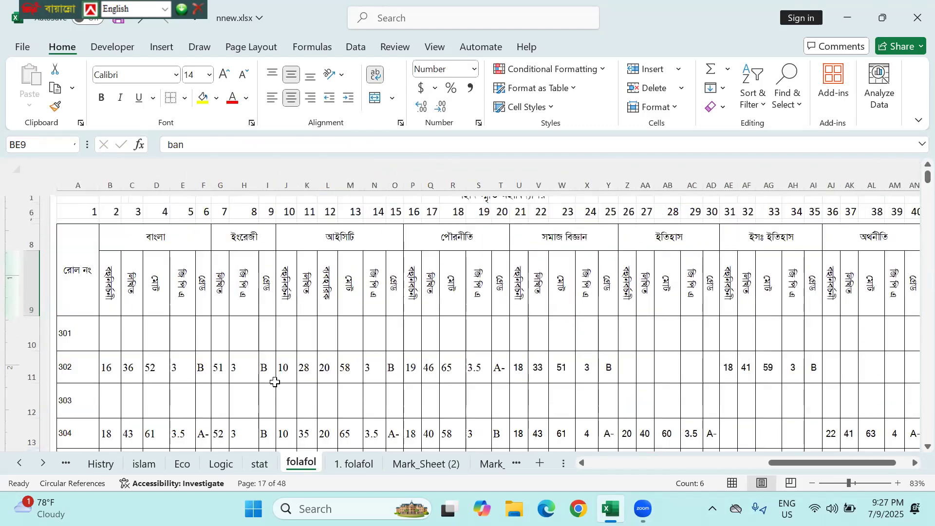
pyautogui.scroll(-6, 274, 382)
pyautogui.scroll(-3, 275, 382)
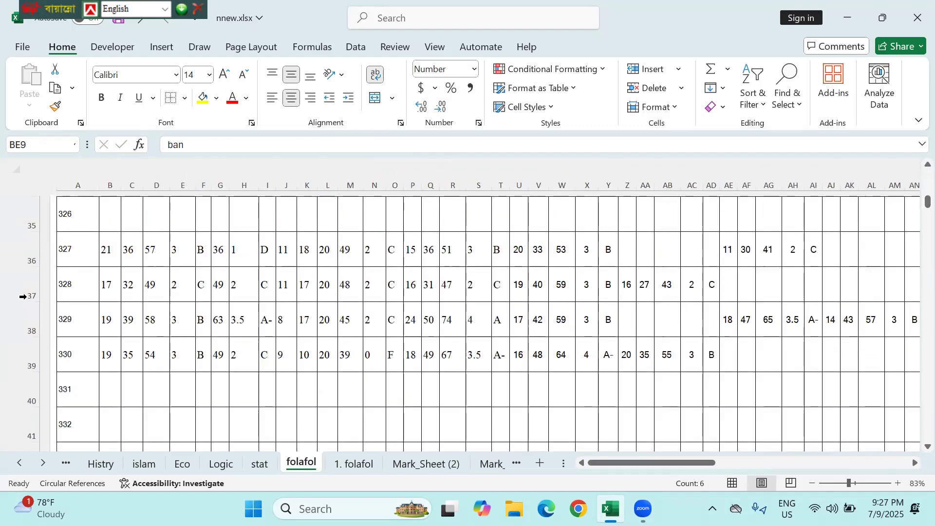
pyautogui.click(20, 286)
pyautogui.hscroll(5, 306, 304)
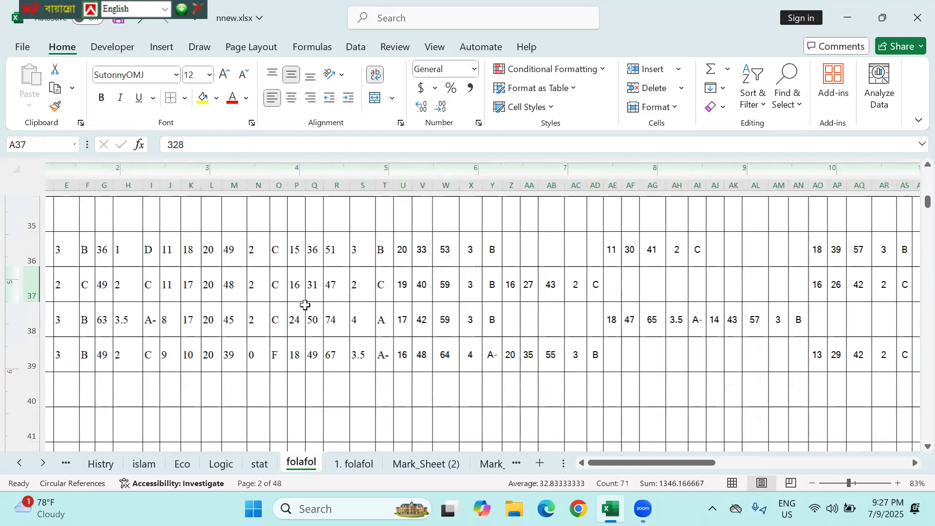
pyautogui.hscroll(10, 306, 304)
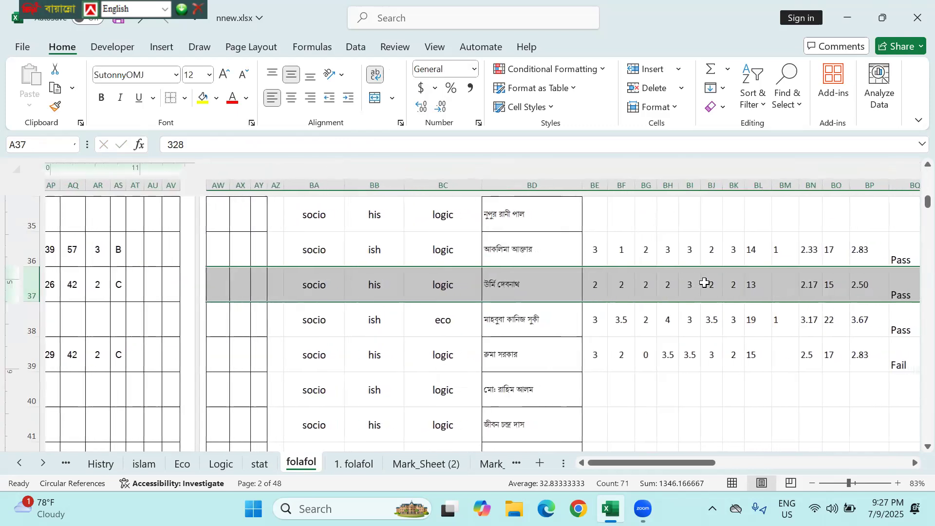
pyautogui.hscroll(4, 705, 283)
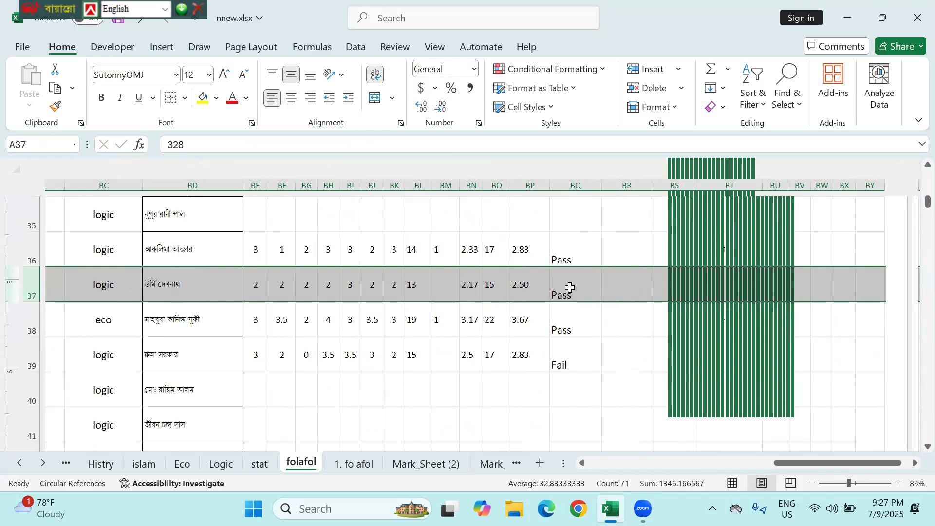
# - Clear the column index numbers from cells A6:D6 on the folafol sheet
pyautogui.scroll(10, 570, 287)
pyautogui.hscroll(-12, 570, 287)
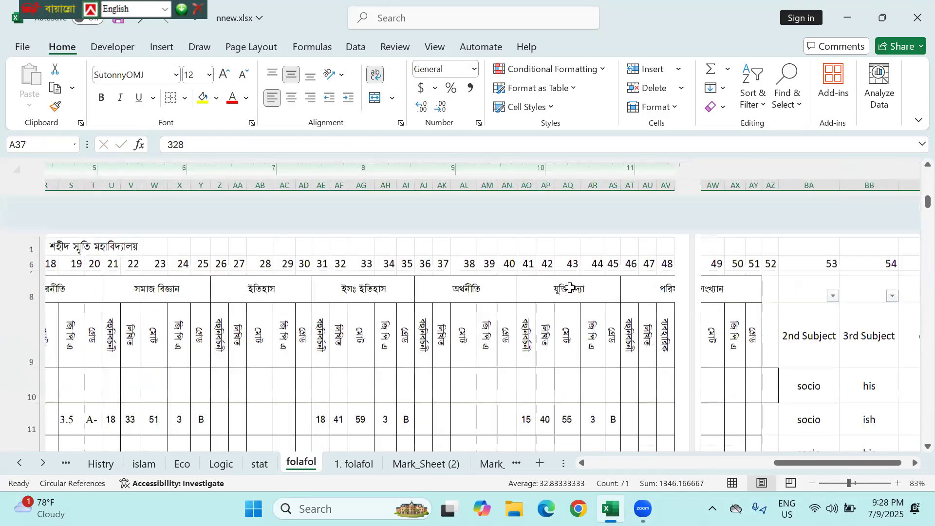
pyautogui.hscroll(-6, 571, 287)
pyautogui.moveTo(94, 231); pyautogui.dragTo(163, 234)
pyautogui.press('Delete')
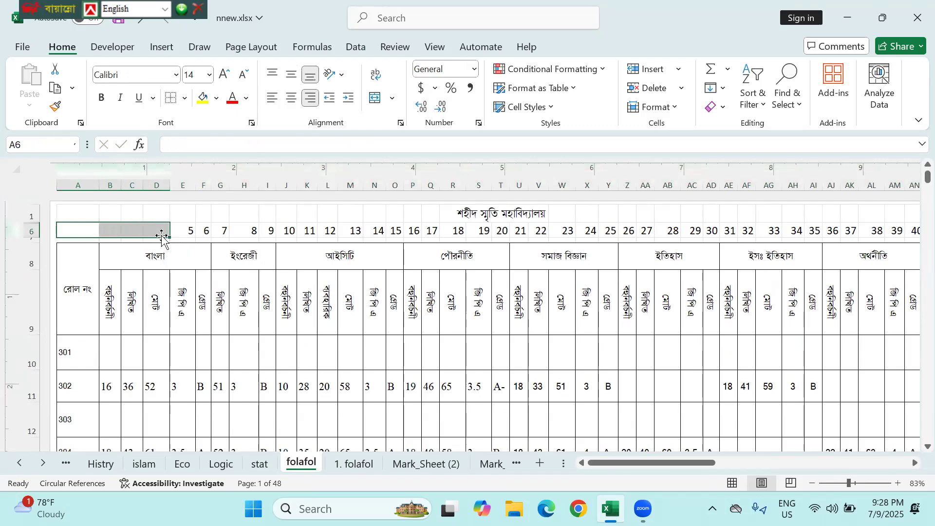
# - Enter 1 in A6 and 2 in B6, and fill the number series across to E6
pyautogui.click(87, 232)
pyautogui.write('1')
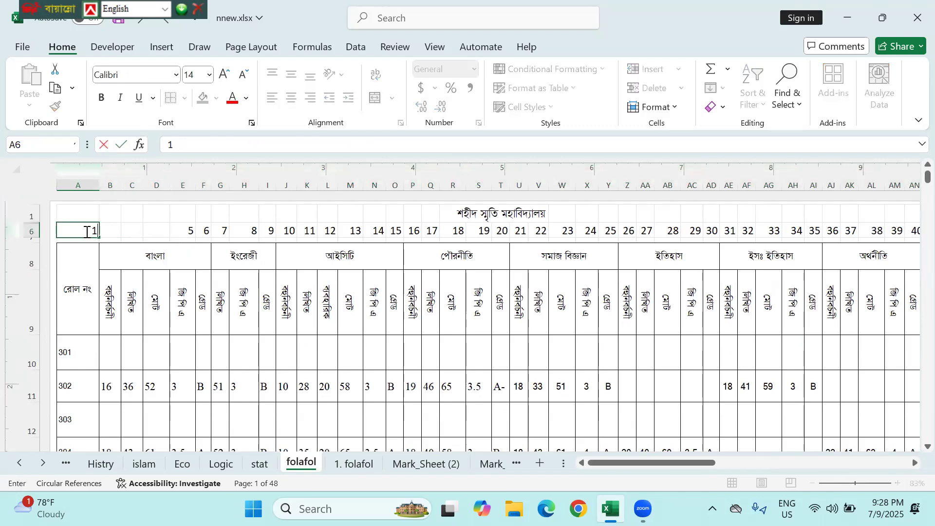
pyautogui.press('Tab')
pyautogui.write('2')
pyautogui.press('Tab')
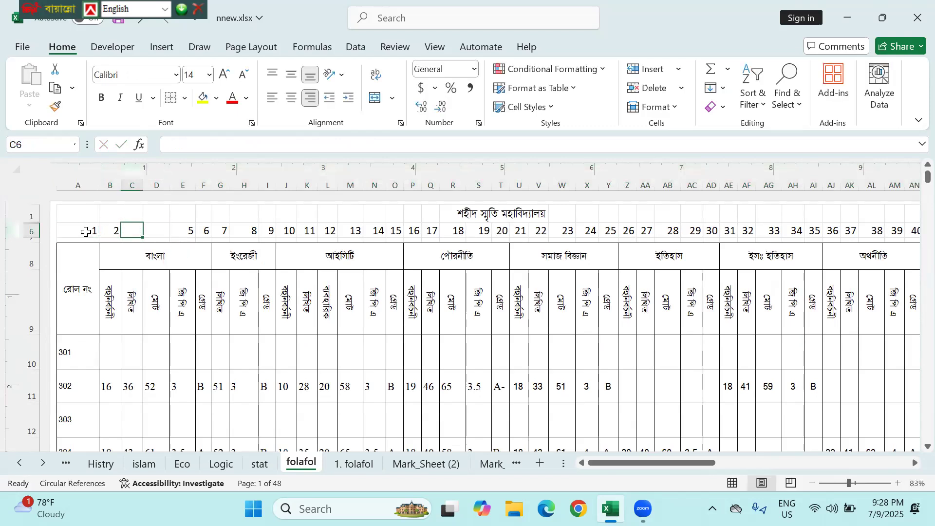
pyautogui.moveTo(83, 232); pyautogui.dragTo(116, 232)
pyautogui.moveTo(121, 239); pyautogui.dragTo(194, 229)
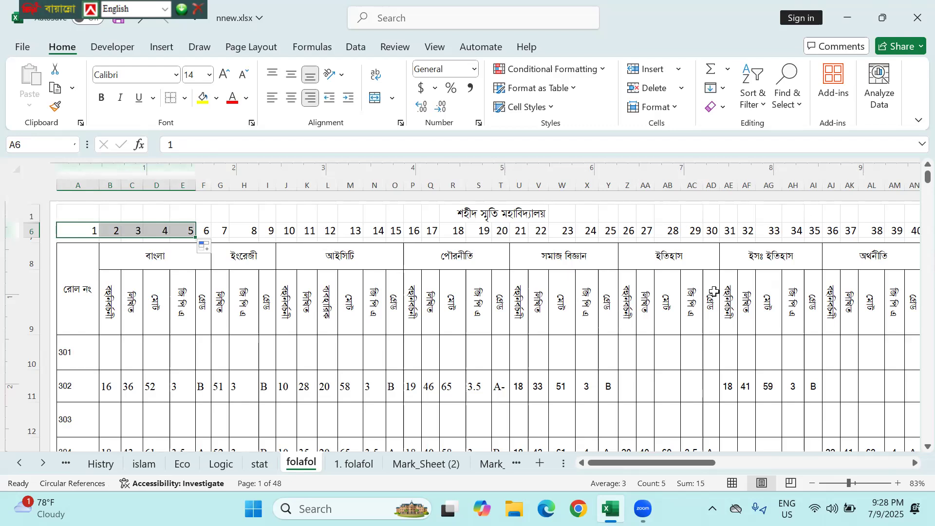
# - Return to Mark_Sheet (2) and review the arguments of the VLOOKUP formula in the Status cell K8
pyautogui.hscroll(10, 760, 253)
pyautogui.scroll(-1, 714, 291)
pyautogui.hscroll(6, 599, 359)
pyautogui.scroll(-1, 599, 359)
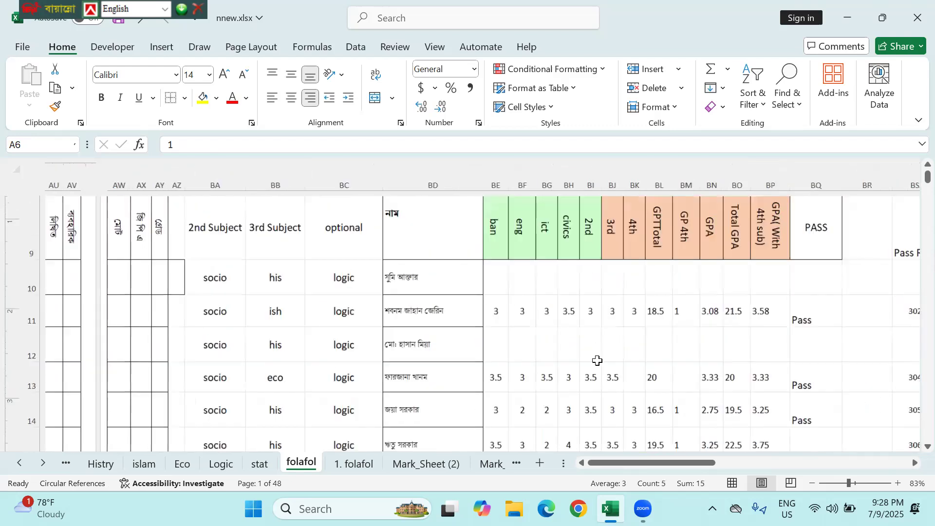
pyautogui.click(435, 464)
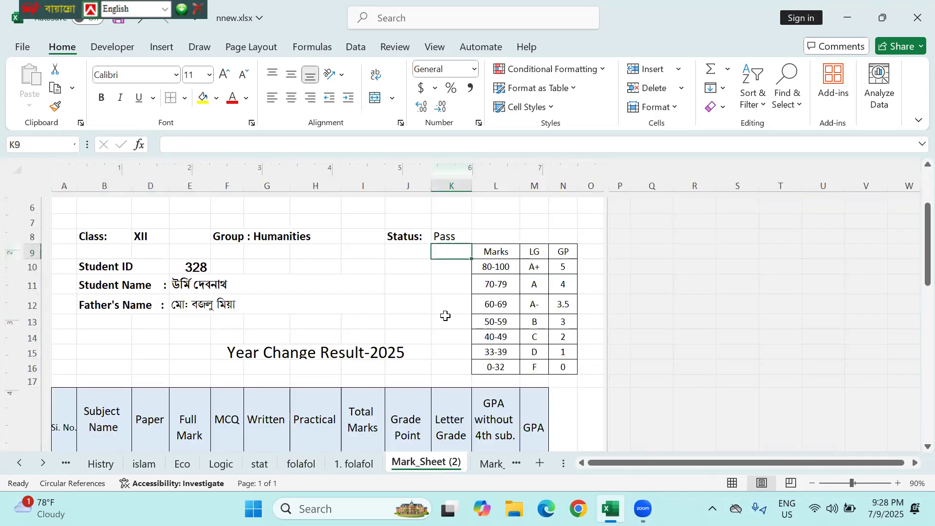
pyautogui.click(447, 234)
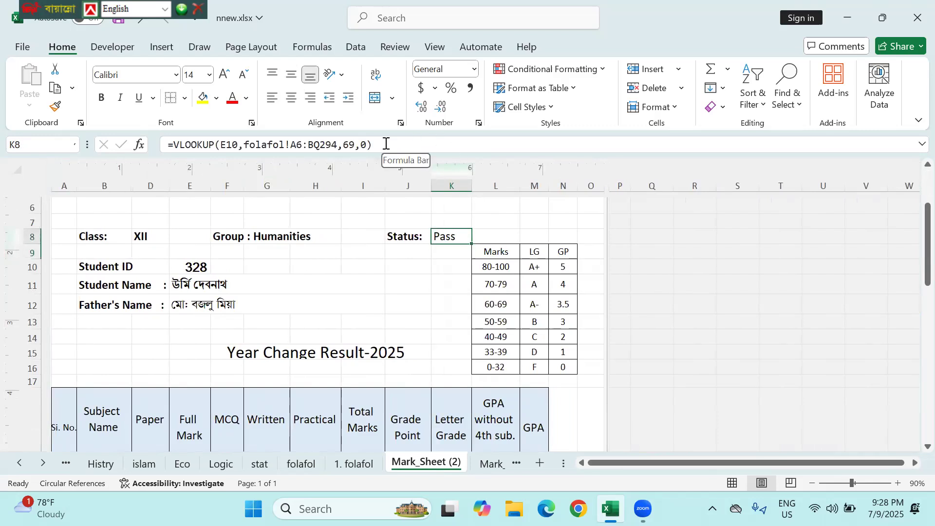
pyautogui.doubleClick(447, 236)
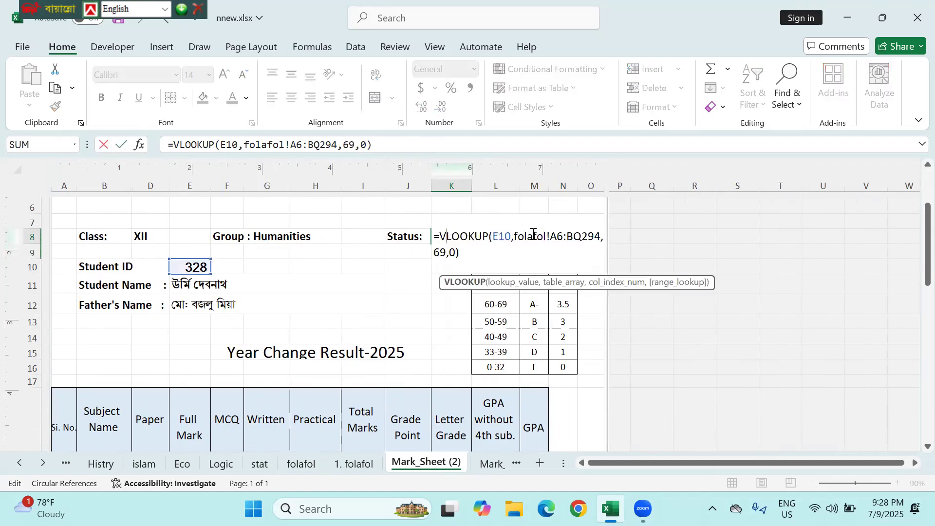
pyautogui.click(515, 237)
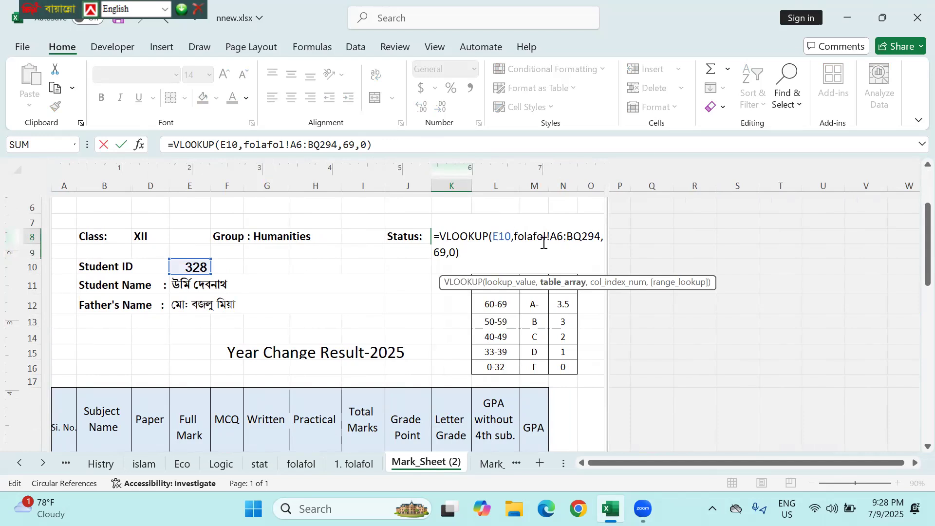
pyautogui.press('F2')
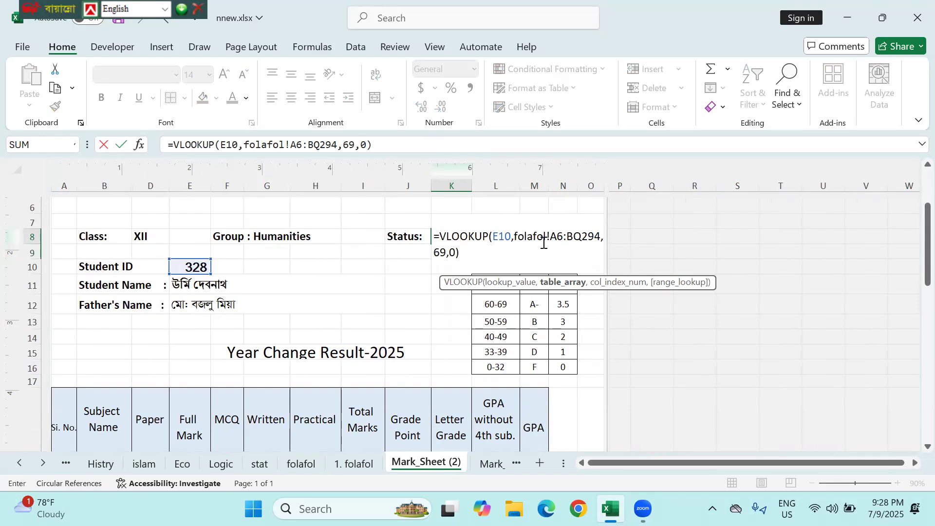
pyautogui.hotkey('ctrl', 'Return')
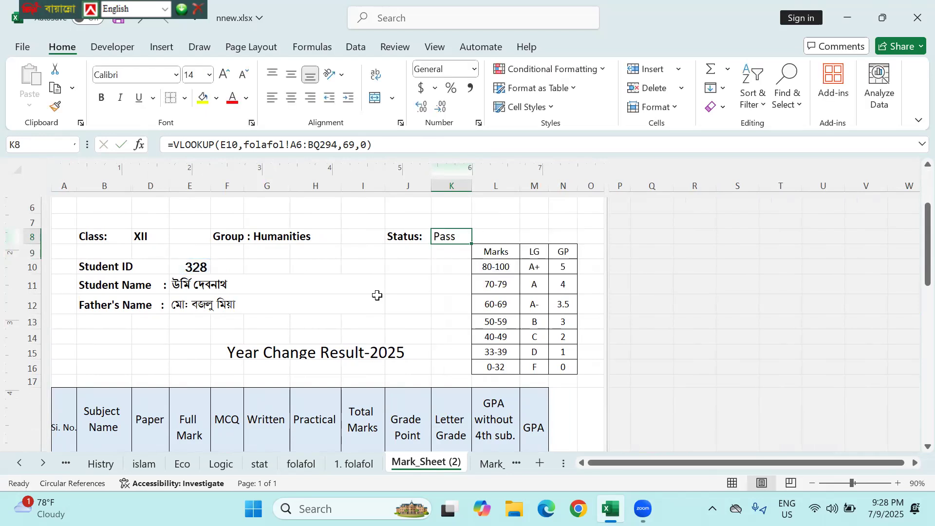
pyautogui.scroll(-3, 377, 295)
pyautogui.scroll(1, 317, 349)
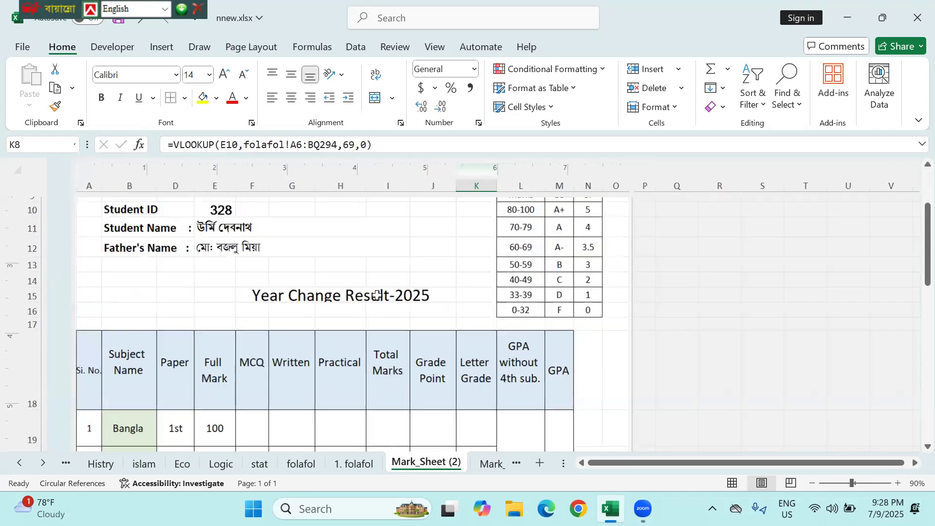
pyautogui.scroll(-1, 324, 294)
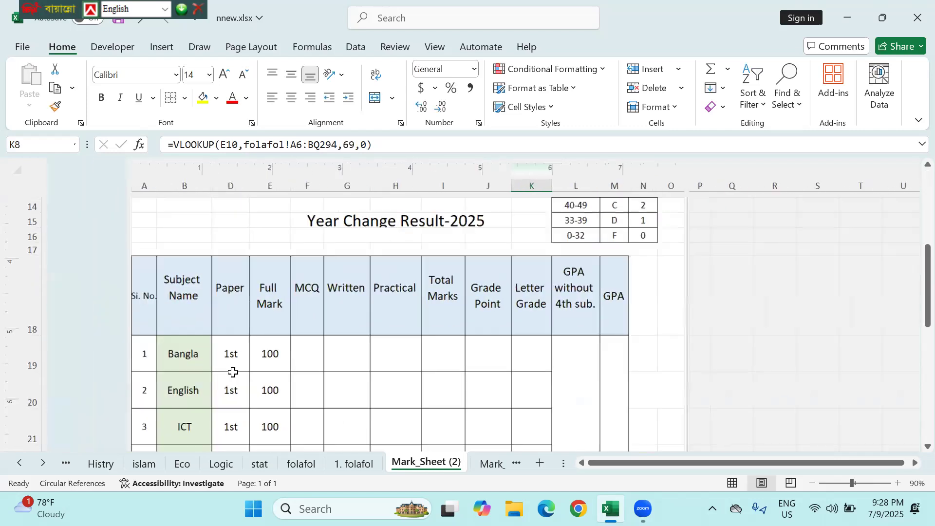
pyautogui.scroll(2, 233, 372)
pyautogui.scroll(-2, 233, 372)
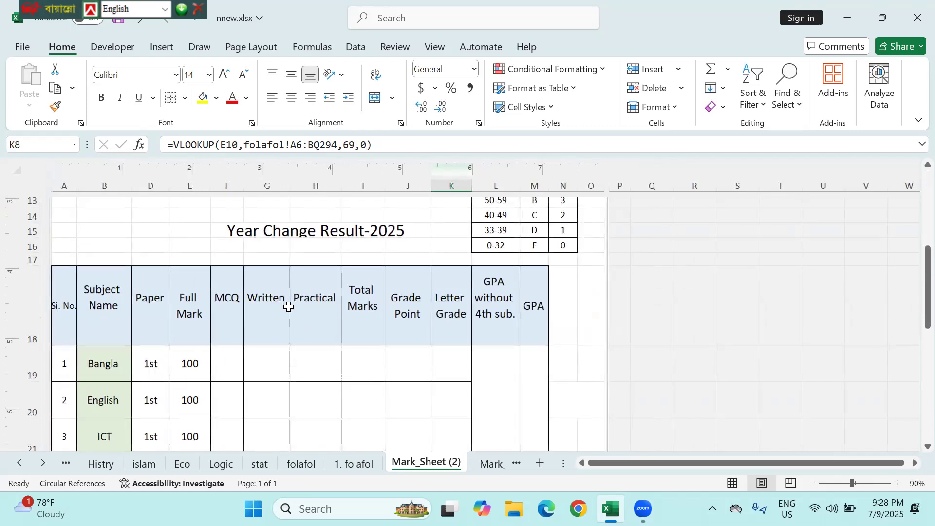
pyautogui.click(220, 367)
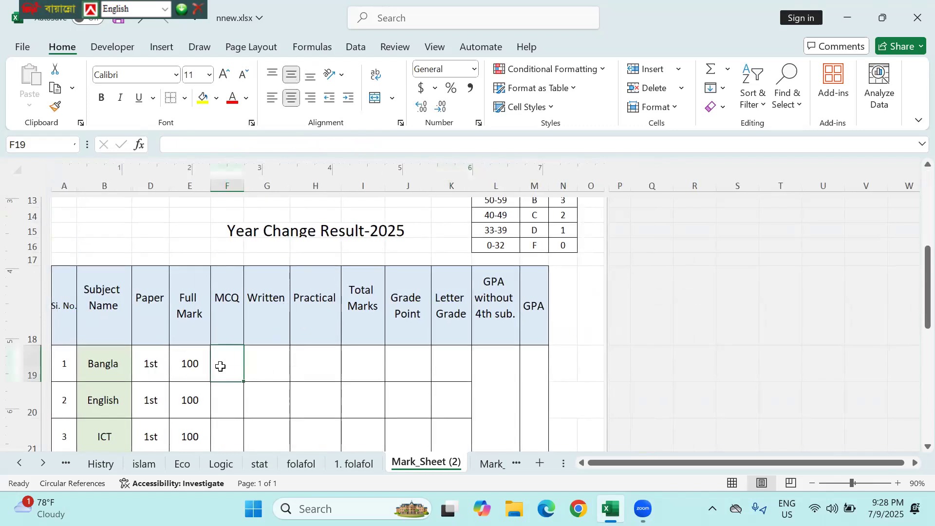
pyautogui.write('=')
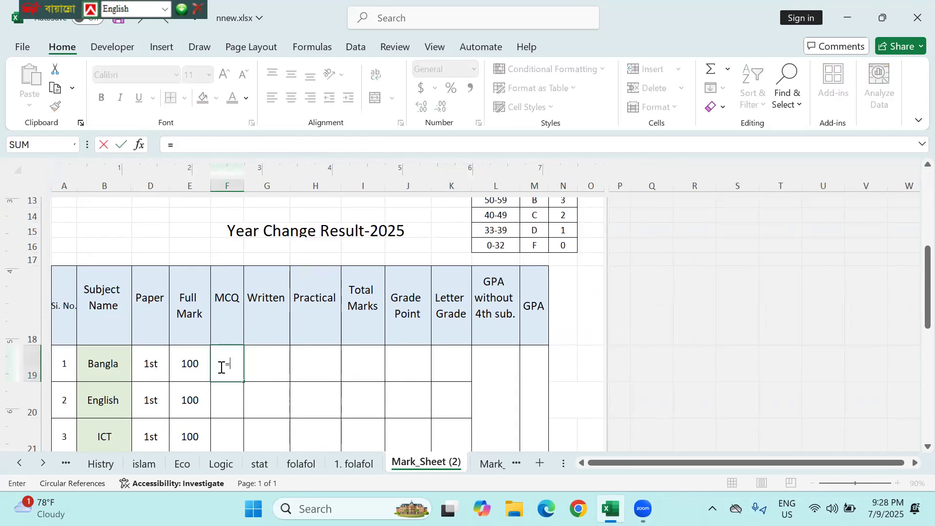
pyautogui.press('Escape')
# - Copy the VLOOKUP formula text, without its equals sign, from the Status cell K8
pyautogui.scroll(4, 221, 366)
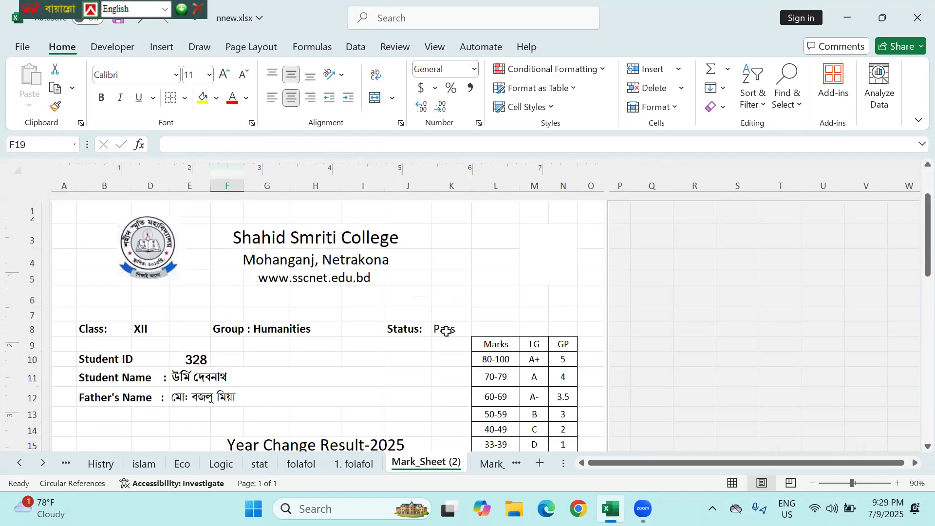
pyautogui.click(446, 331)
pyautogui.click(347, 142)
pyautogui.moveTo(372, 144); pyautogui.dragTo(175, 141)
pyautogui.hotkey('ctrl', 'c')
pyautogui.press('Escape')
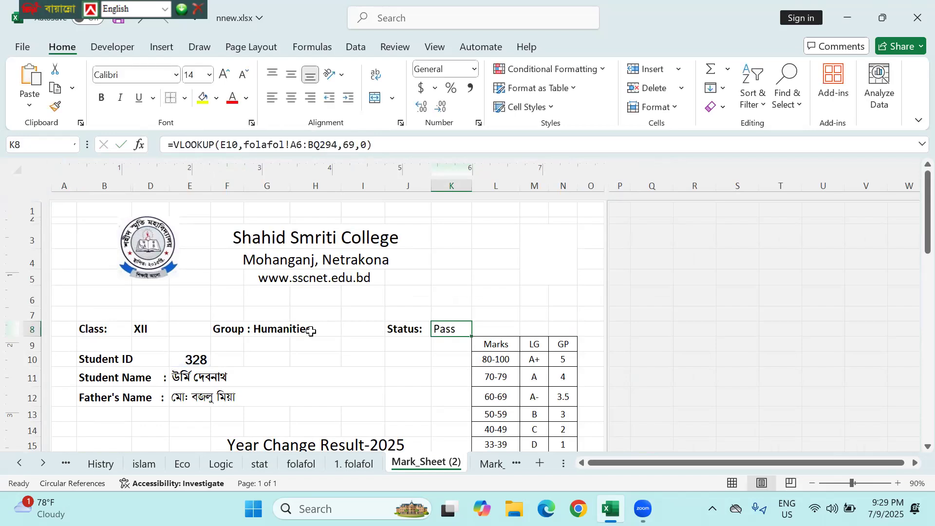
# - Enter the copied formula =VLOOKUP(E10,folafol!A6:BQ294,69,0) in the Bangla MCQ cell F19
pyautogui.scroll(-5, 309, 330)
pyautogui.click(226, 326)
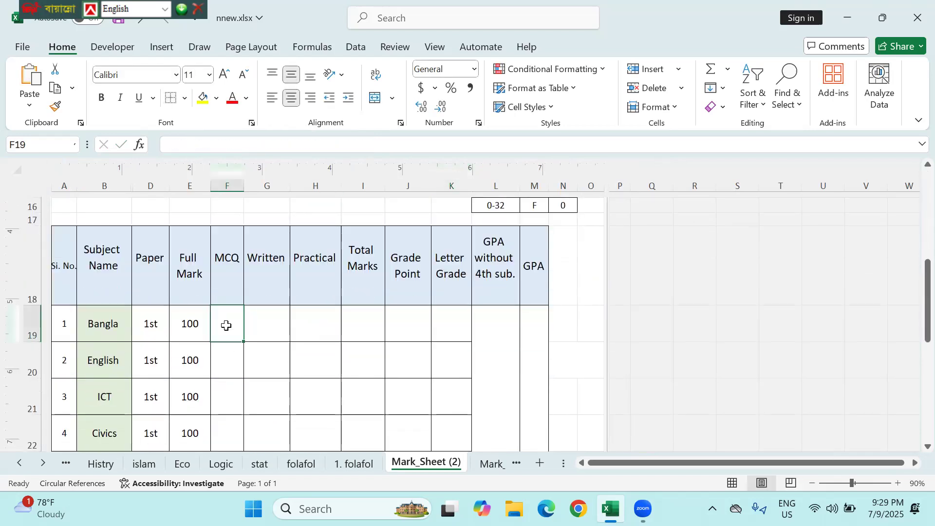
pyautogui.write('=')
pyautogui.hotkey('ctrl', 'v')
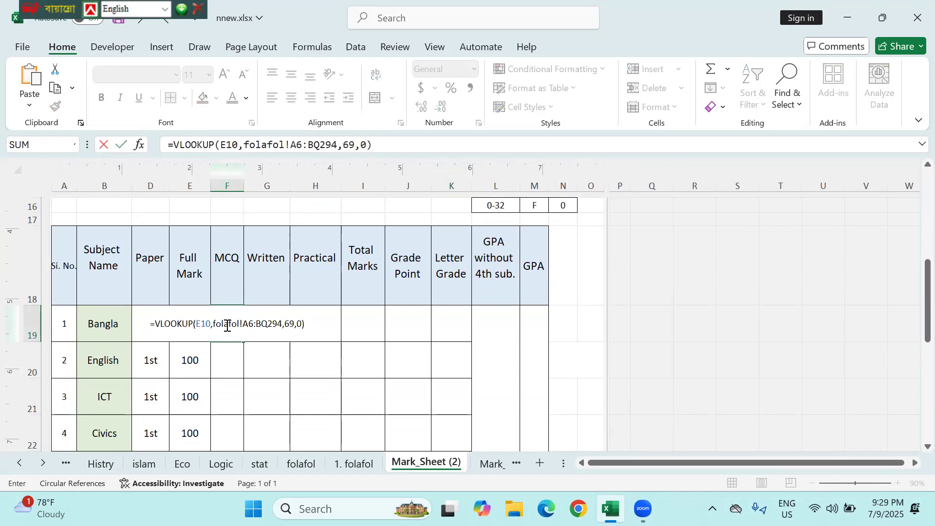
pyautogui.press('Return')
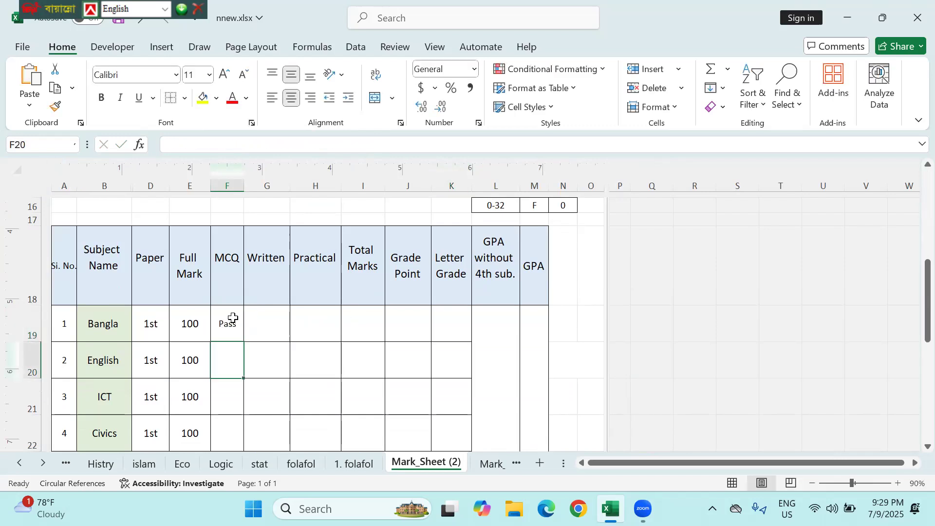
# - Set the font size of the subject marks cells F19:K24 to 14
pyautogui.click(229, 319)
pyautogui.moveTo(229, 319); pyautogui.dragTo(408, 428)
pyautogui.scroll(-5, 386, 424)
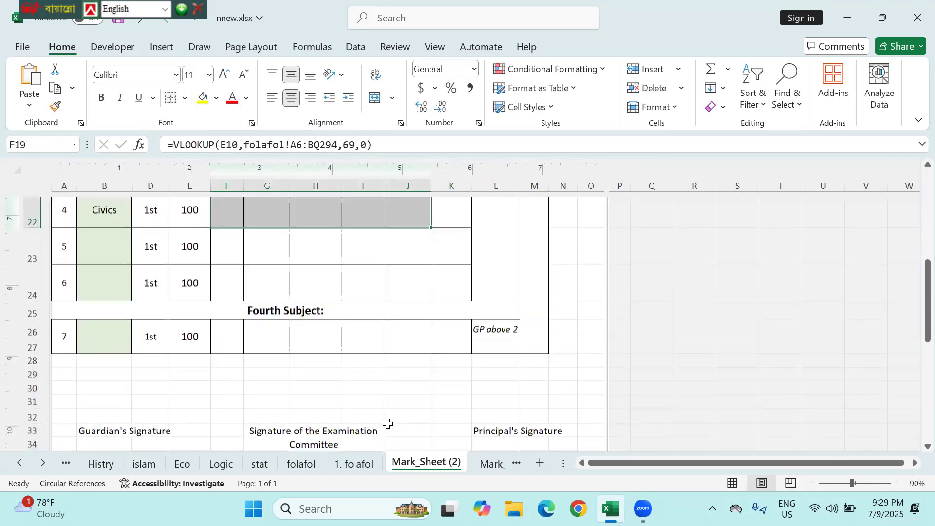
pyautogui.keyDown('shift'); pyautogui.click(446, 236); pyautogui.keyUp('shift')
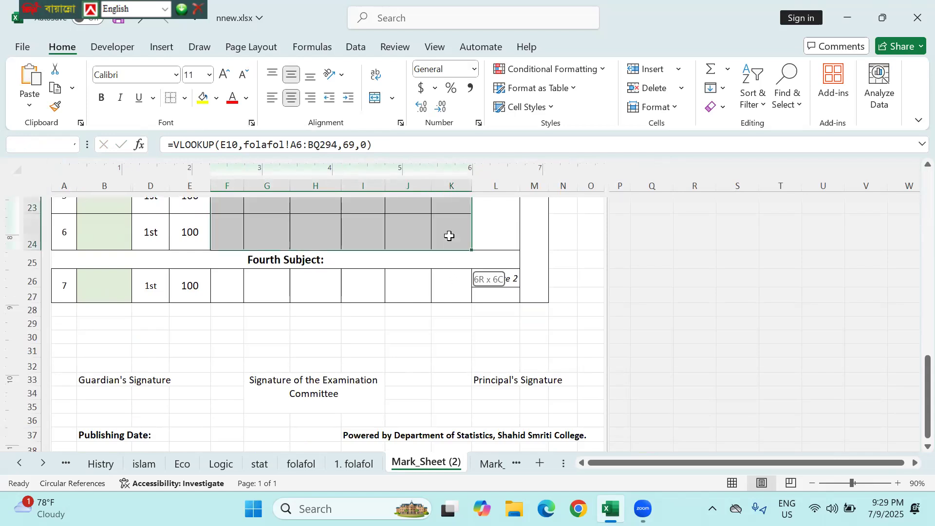
pyautogui.click(209, 74)
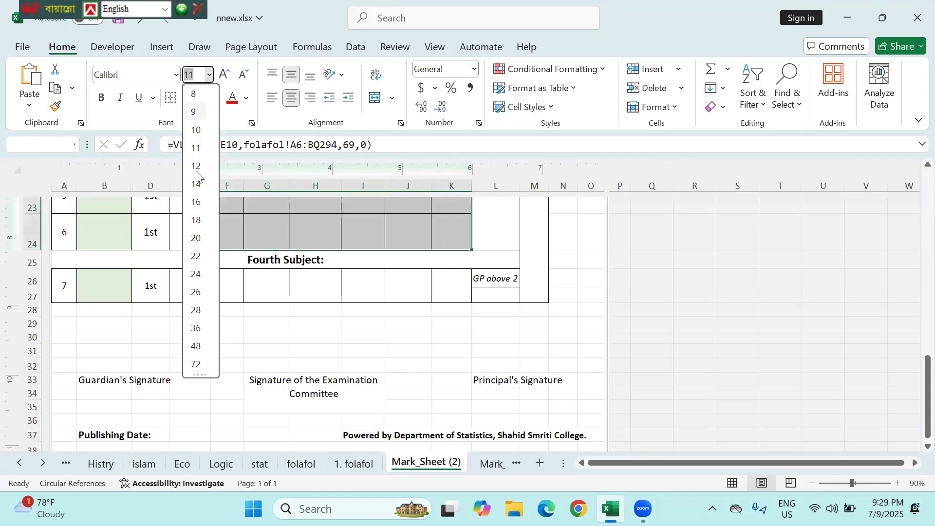
pyautogui.click(196, 187)
pyautogui.scroll(3, 291, 324)
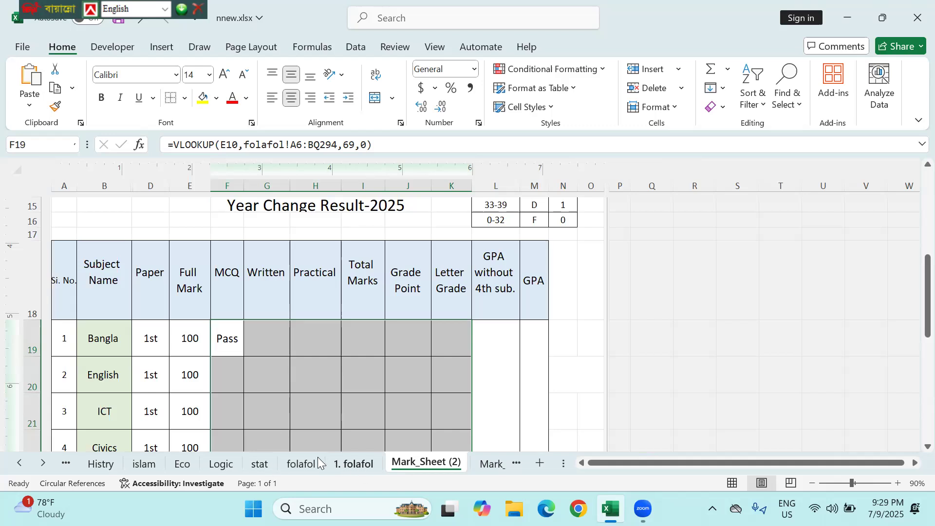
pyautogui.click(304, 463)
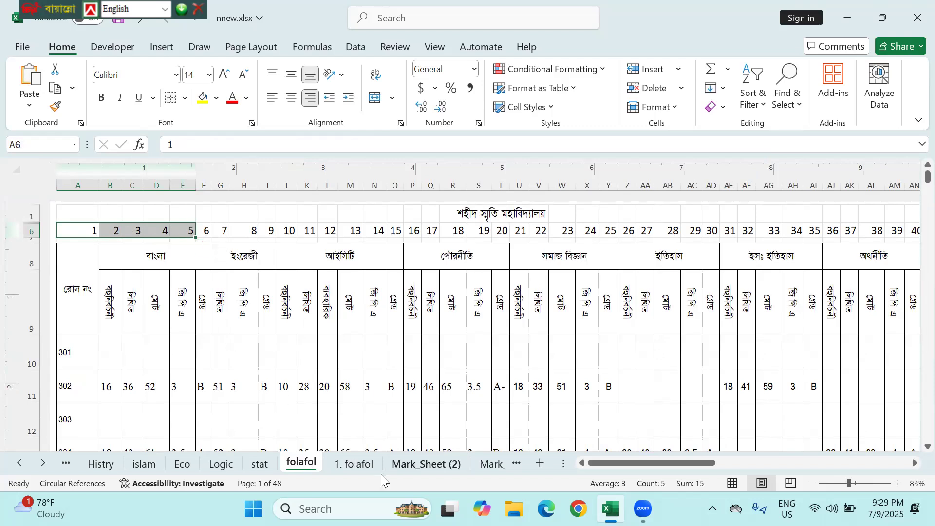
pyautogui.click(421, 468)
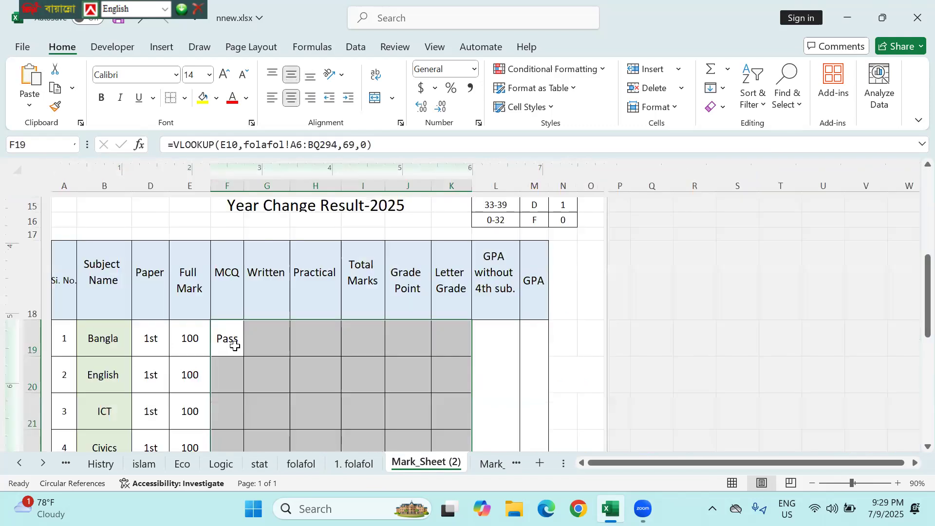
pyautogui.doubleClick(234, 345)
pyautogui.click(230, 339)
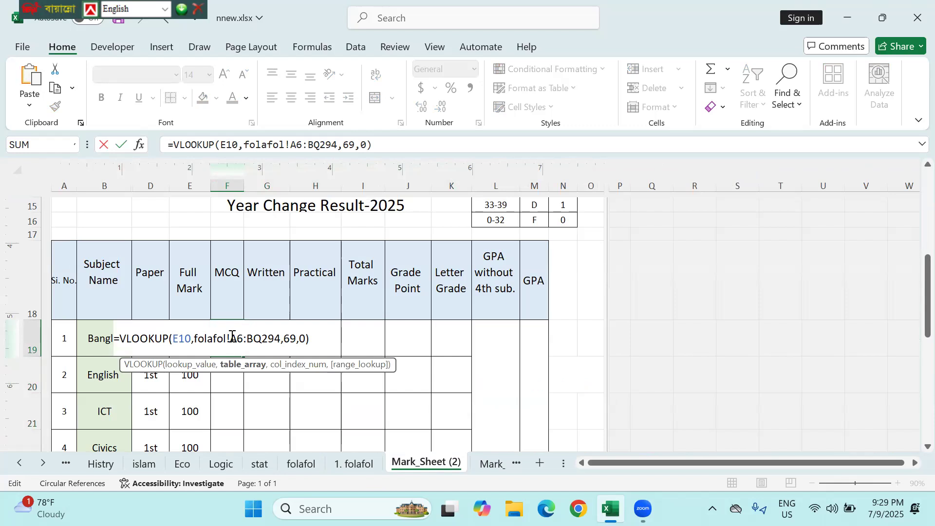
pyautogui.press('F4')
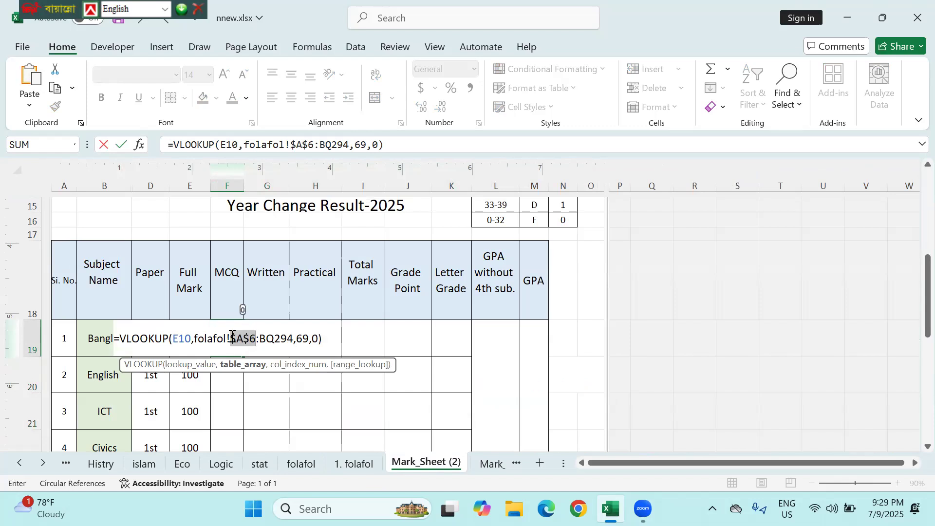
pyautogui.press('Escape')
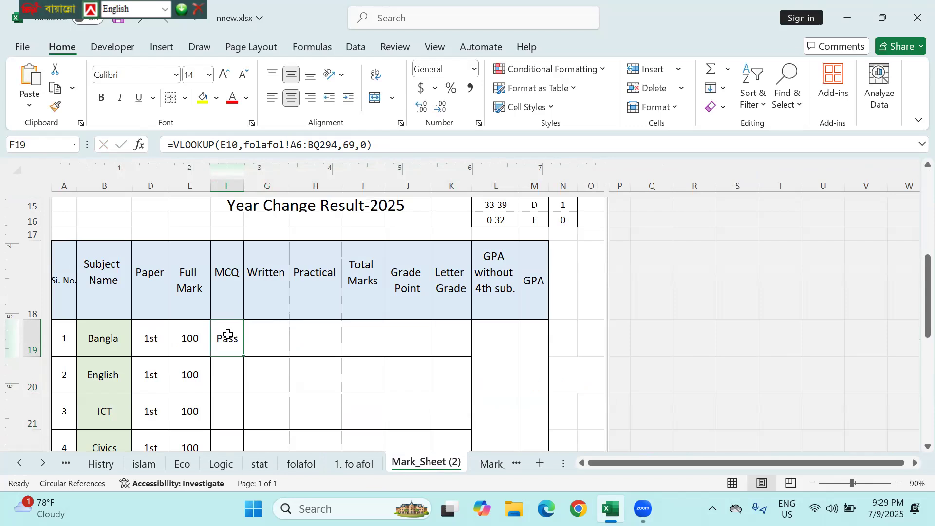
pyautogui.write('=')
pyautogui.press('Escape')
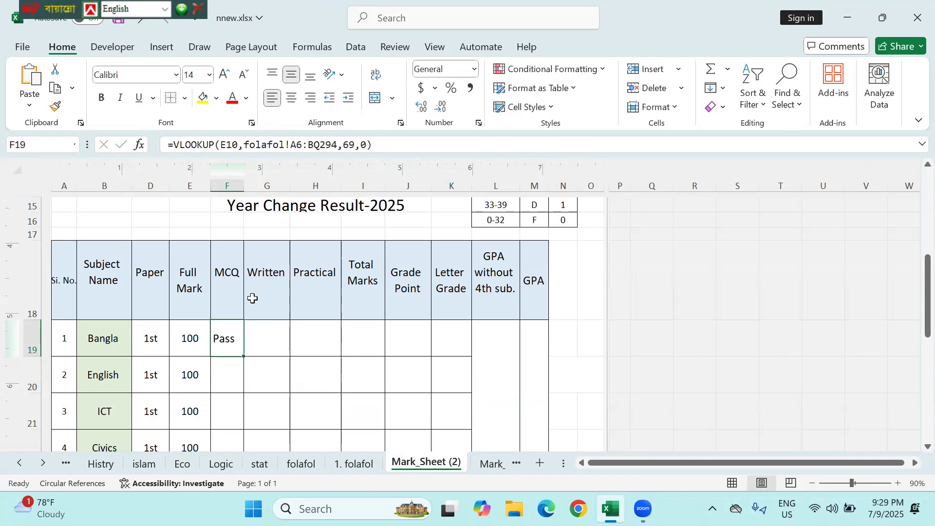
# - Start a new VLOOKUP formula in the Bangla MCQ cell F19 with the student ID cell E10 as the lookup value
pyautogui.write('=vlo')
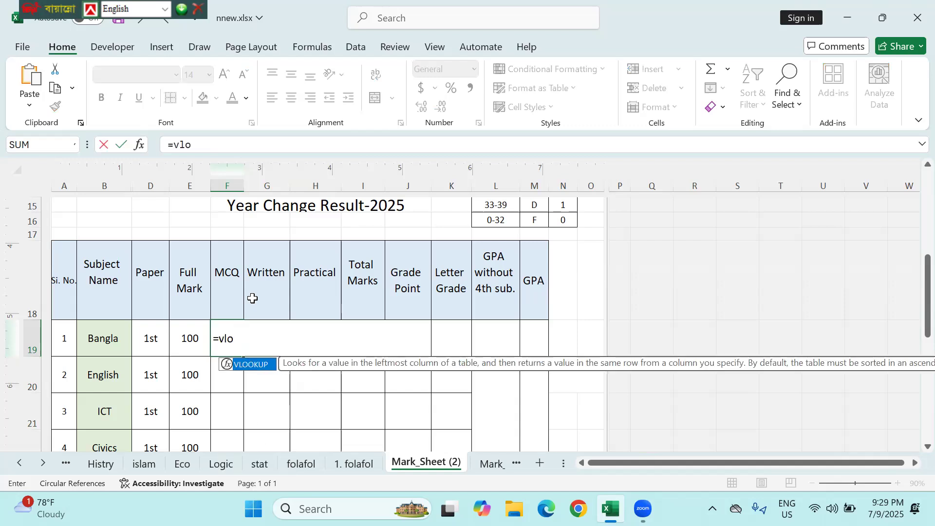
pyautogui.doubleClick(252, 368)
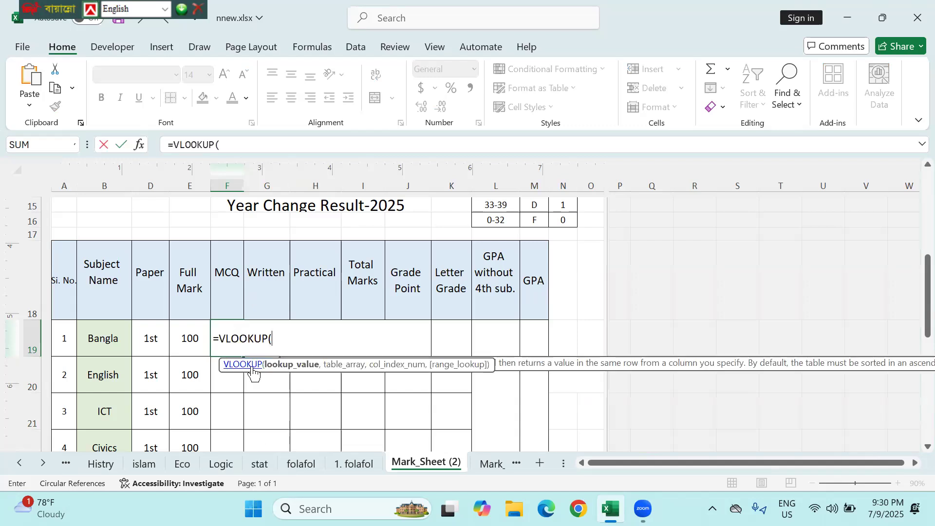
pyautogui.scroll(3, 213, 289)
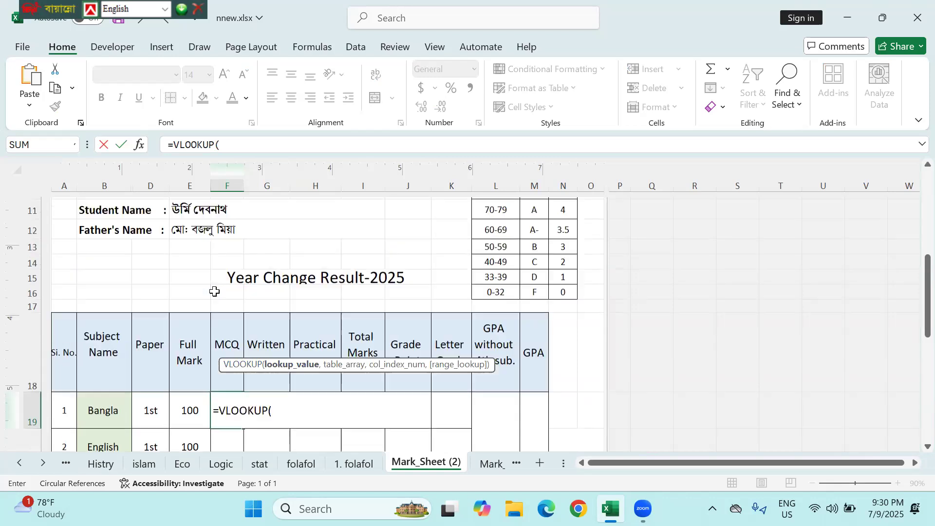
pyautogui.click(193, 246)
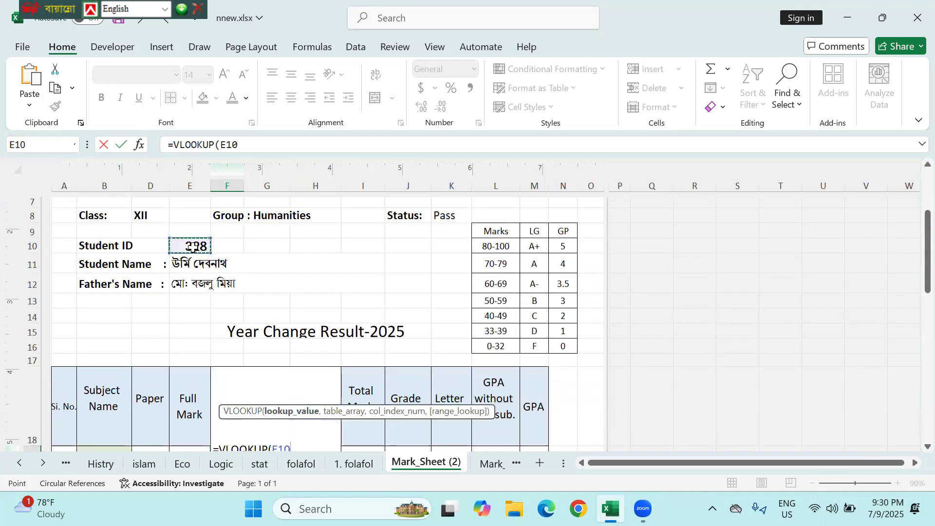
pyautogui.scroll(-3, 263, 251)
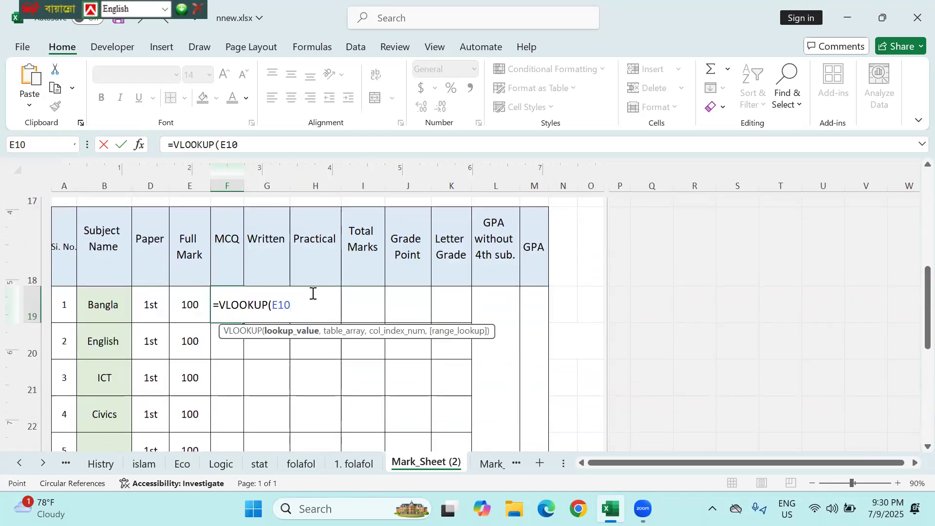
pyautogui.write(',')
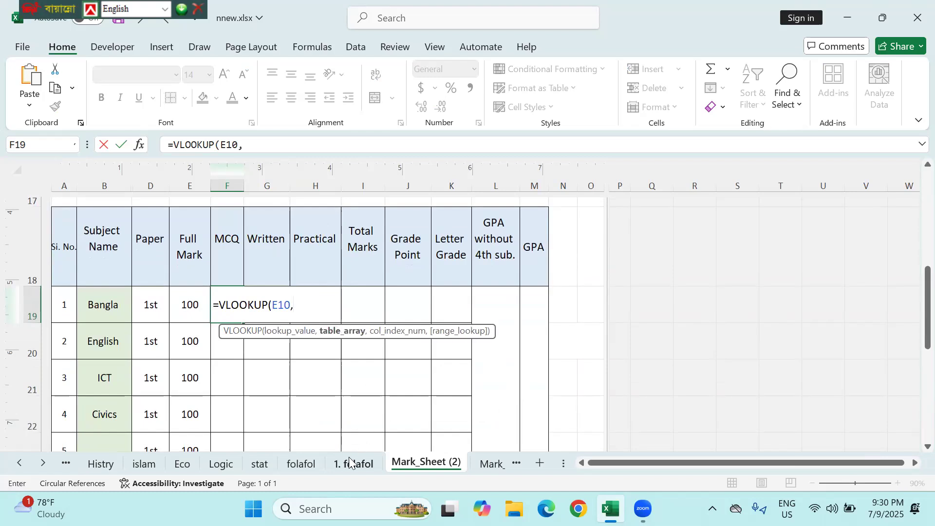
# - Select the range A6:BQ294 on the folafol sheet as the table array of the VLOOKUP formula
pyautogui.click(304, 467)
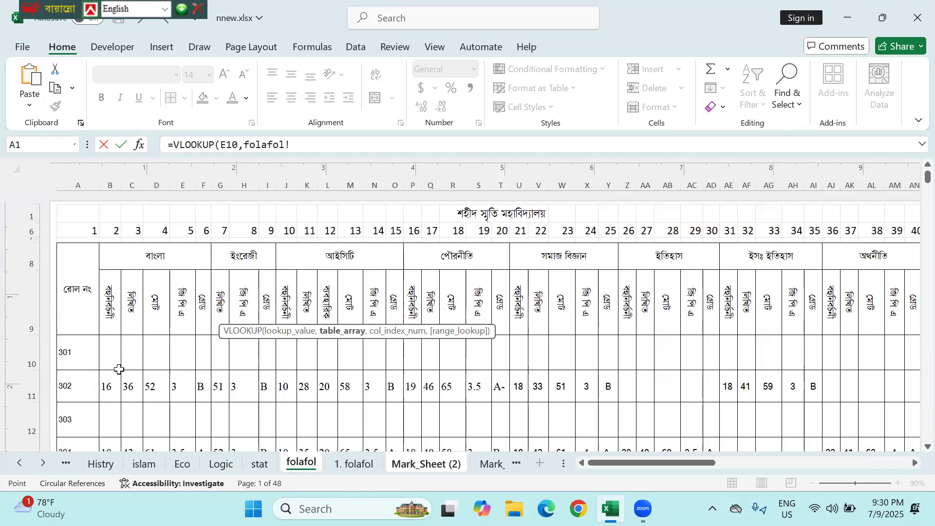
pyautogui.click(80, 229)
pyautogui.scroll(-10, 79, 229)
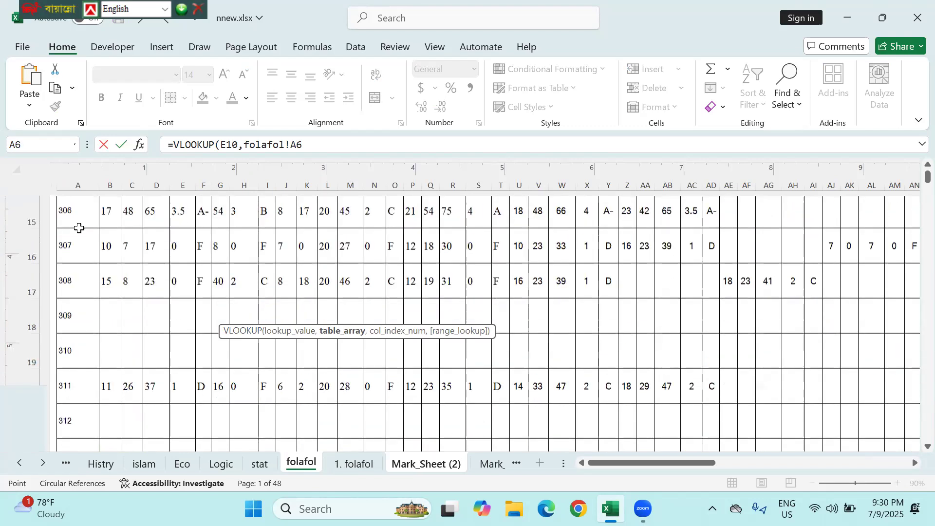
pyautogui.scroll(-5, 79, 228)
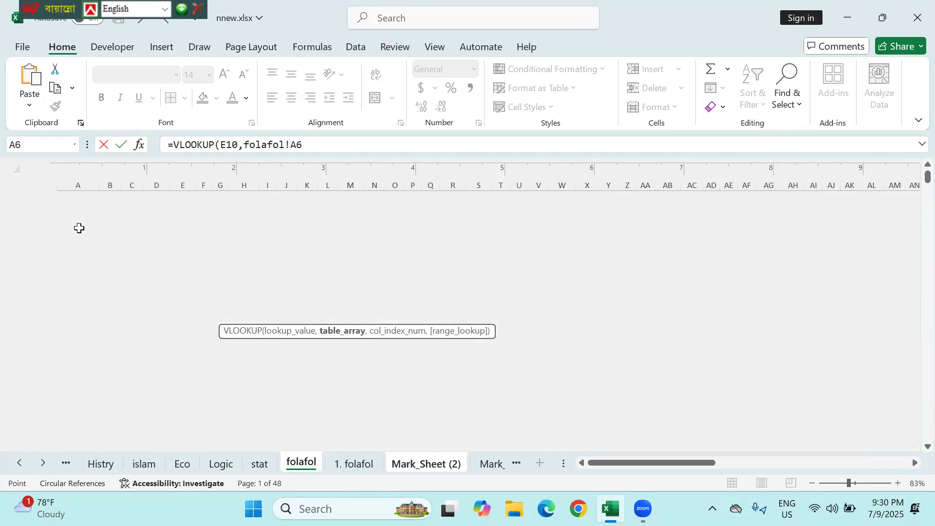
pyautogui.scroll(-5, 79, 229)
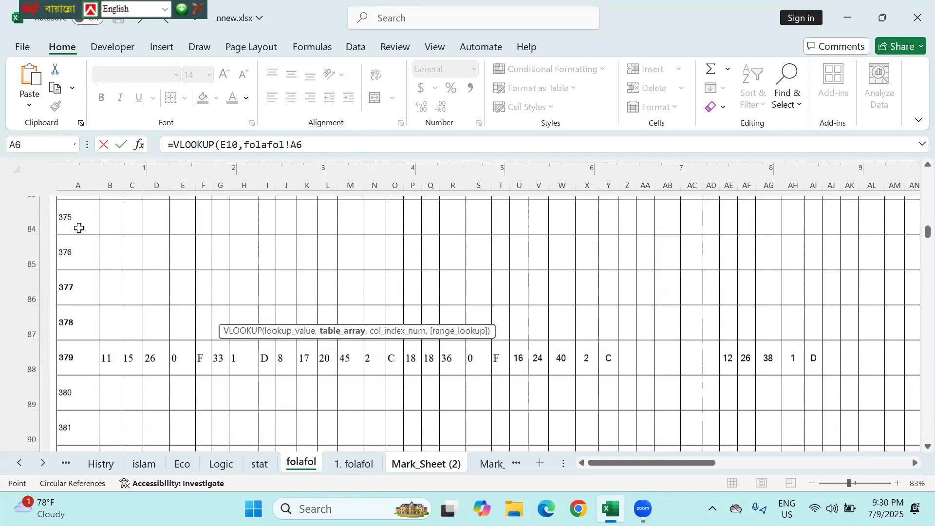
pyautogui.scroll(-9, 79, 228)
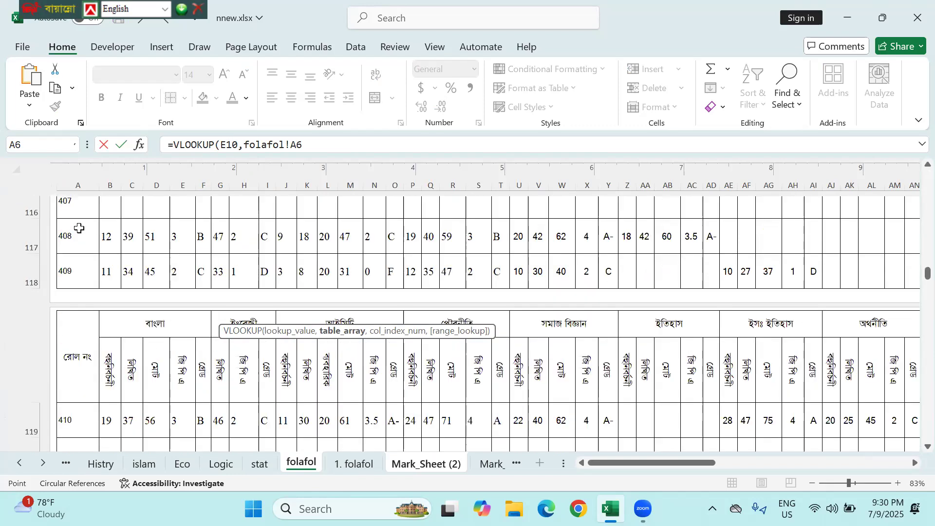
pyautogui.scroll(-10, 79, 229)
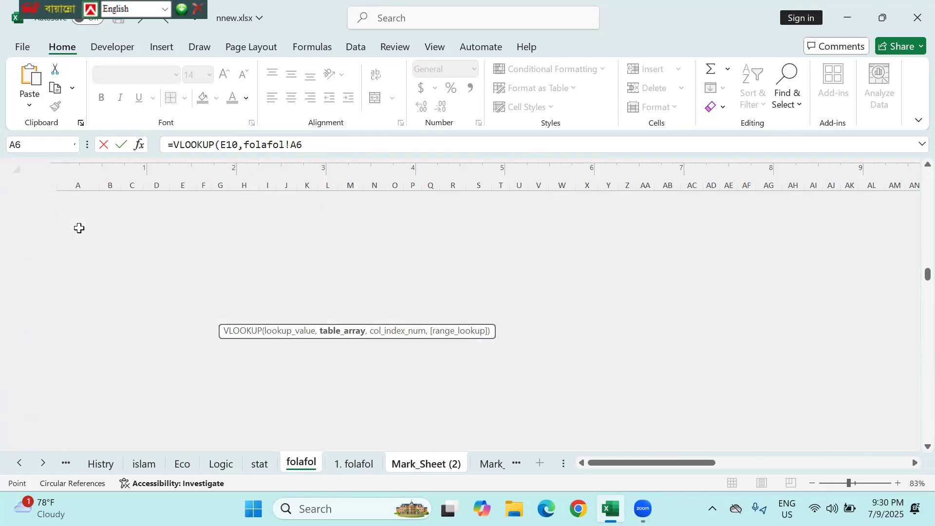
pyautogui.scroll(-5, 79, 228)
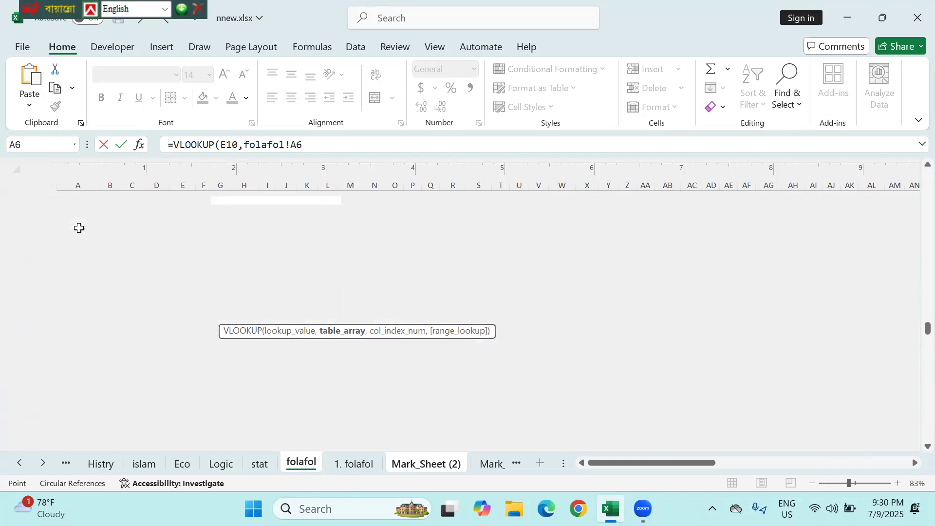
pyautogui.scroll(-12, 79, 229)
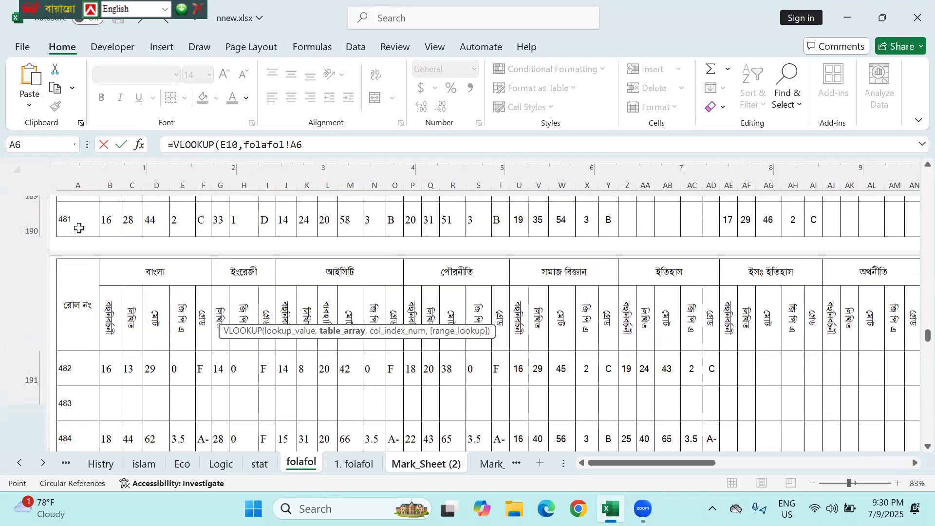
pyautogui.scroll(-8, 79, 229)
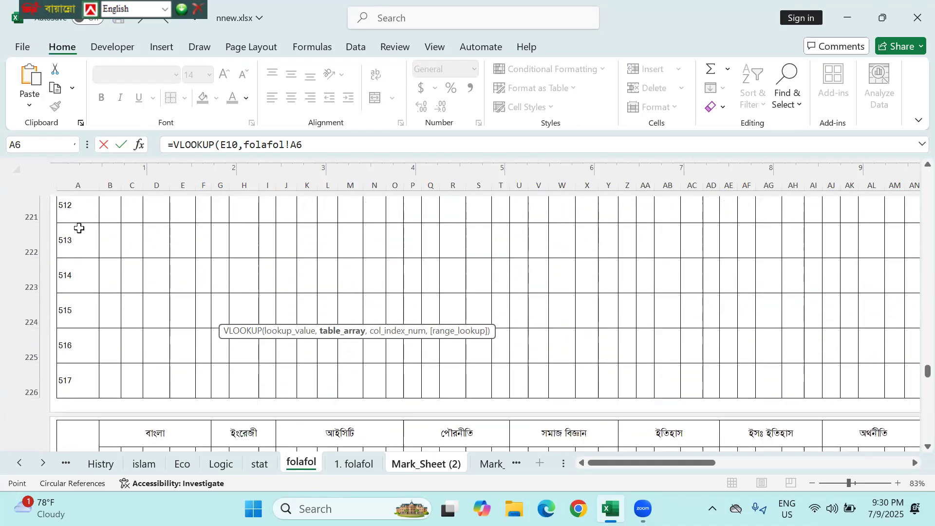
pyautogui.scroll(-7, 80, 228)
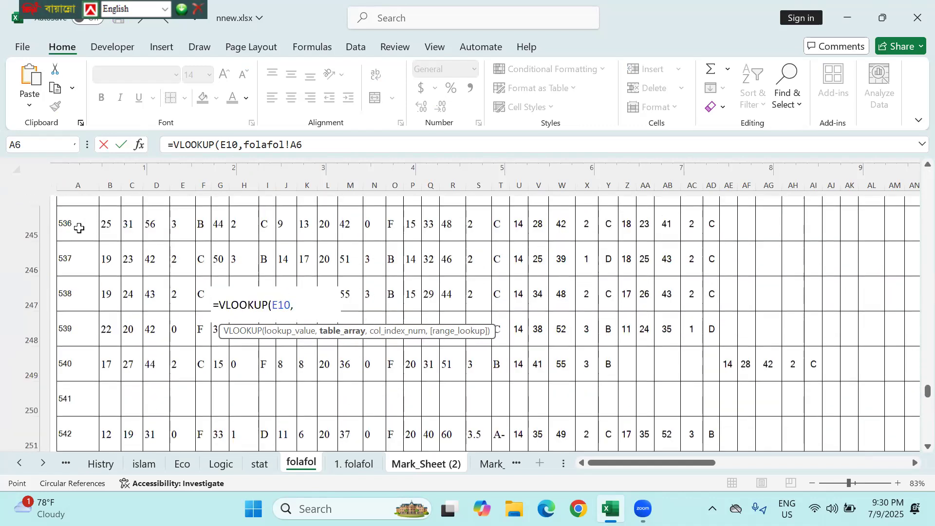
pyautogui.scroll(-12, 79, 228)
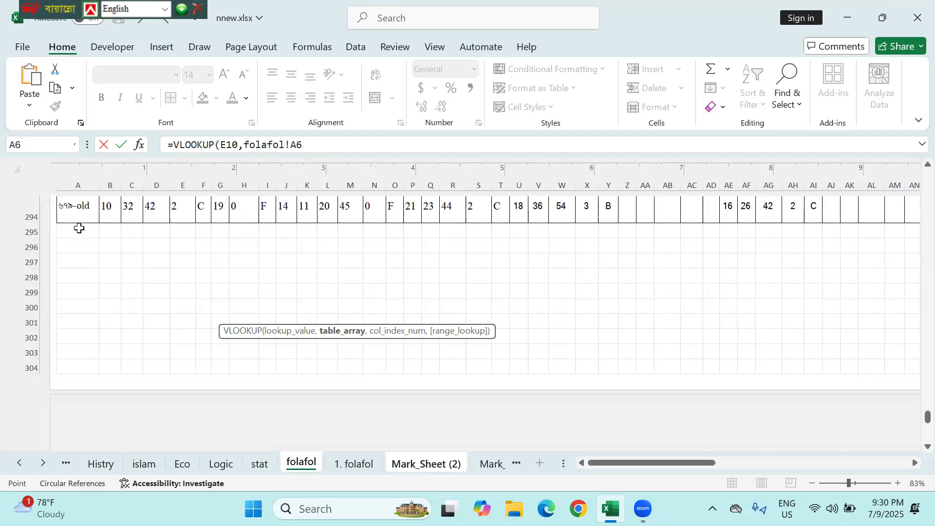
pyautogui.hscroll(6, 80, 228)
pyautogui.hscroll(8, 80, 228)
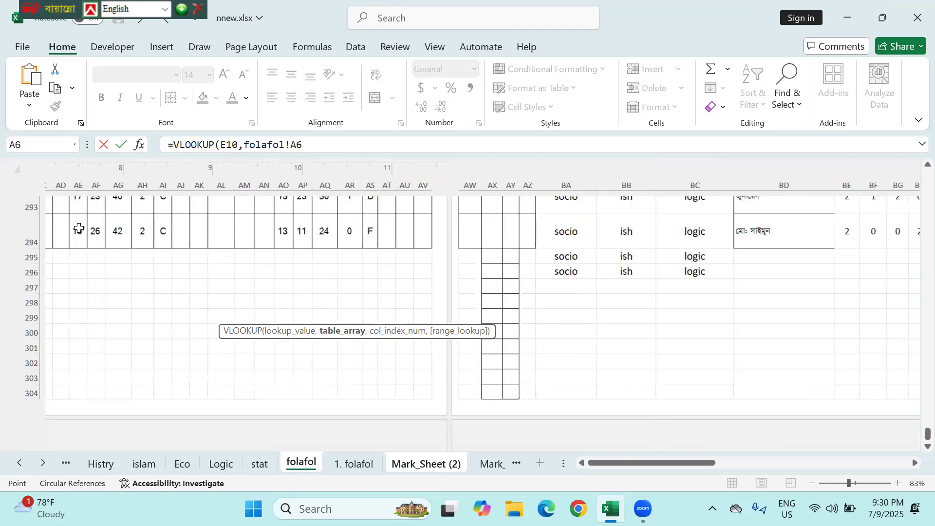
pyautogui.hscroll(1, 79, 228)
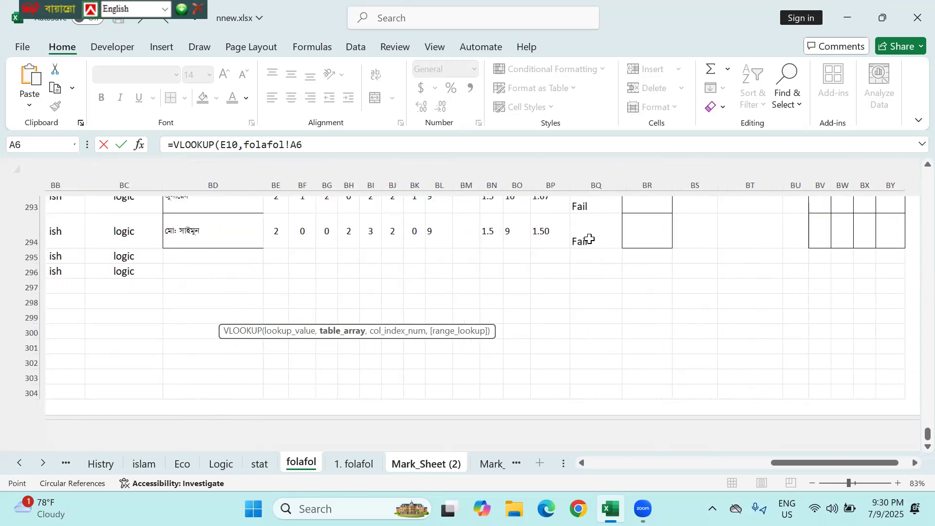
pyautogui.keyDown('shift'); pyautogui.click(589, 239); pyautogui.keyUp('shift')
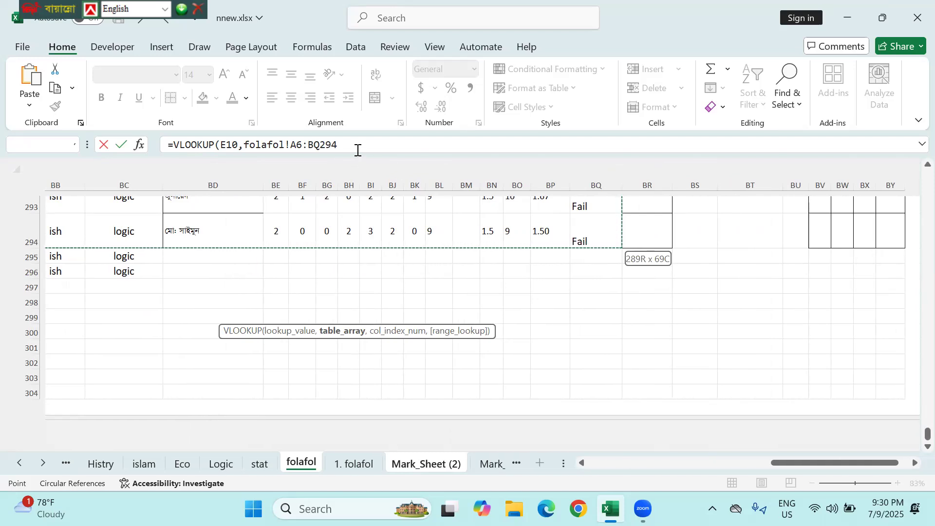
# - Make the table array's end reference absolute as $BQ$294 in the F19 formula
pyautogui.press('F3')
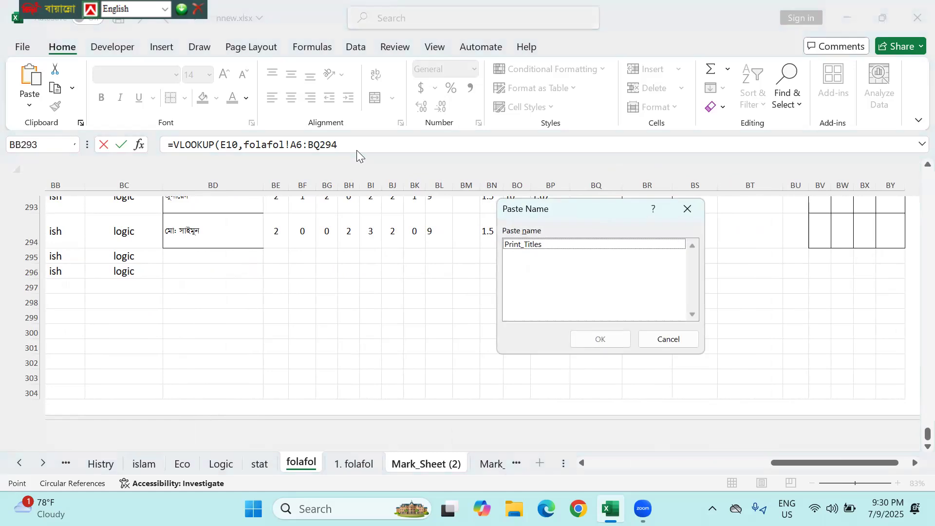
pyautogui.press('Escape')
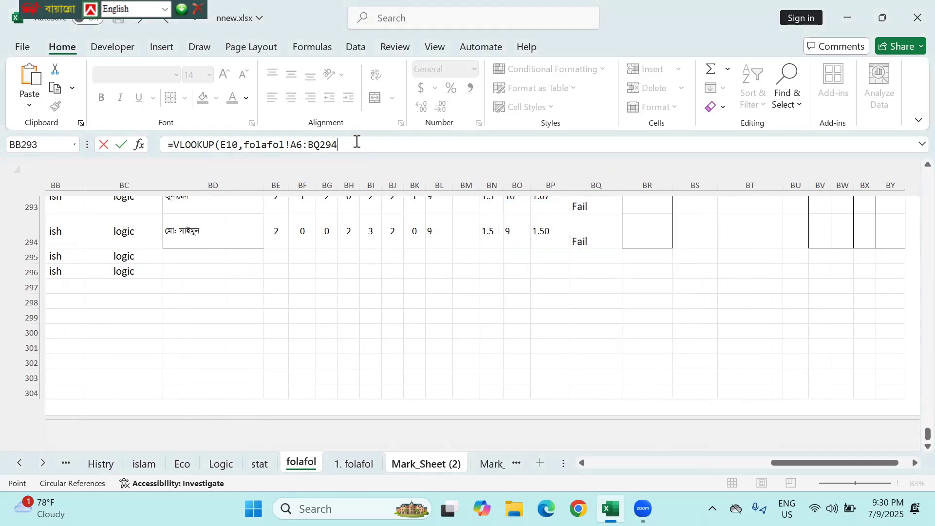
pyautogui.click(357, 143)
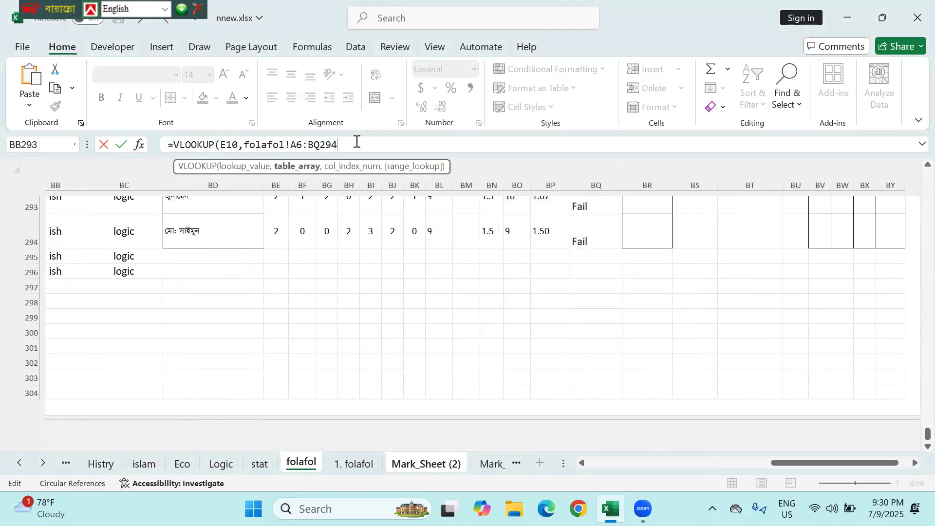
pyautogui.press('F4')
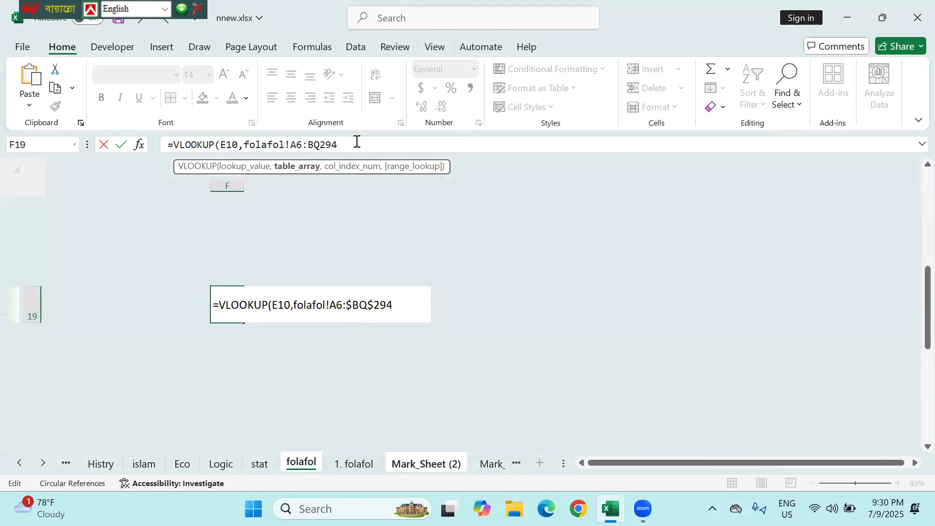
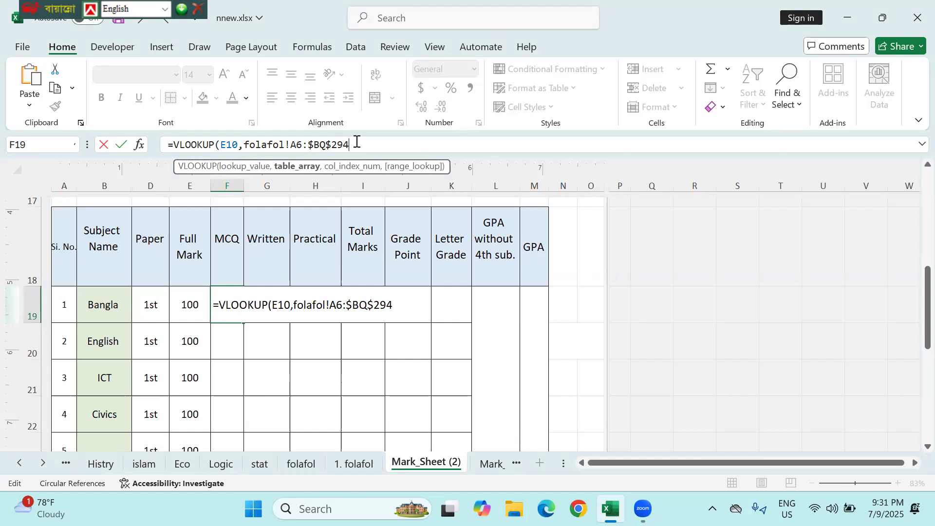
pyautogui.write(',')
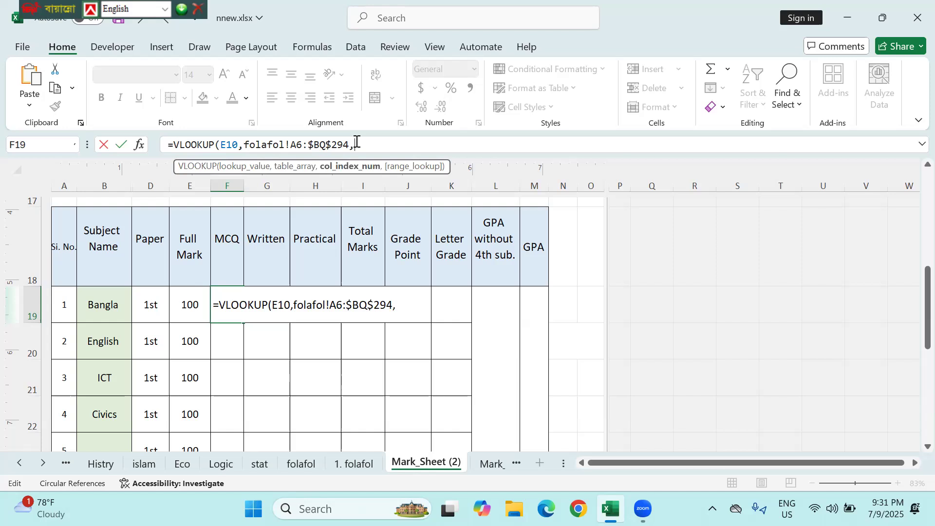
pyautogui.press('BackSpace')
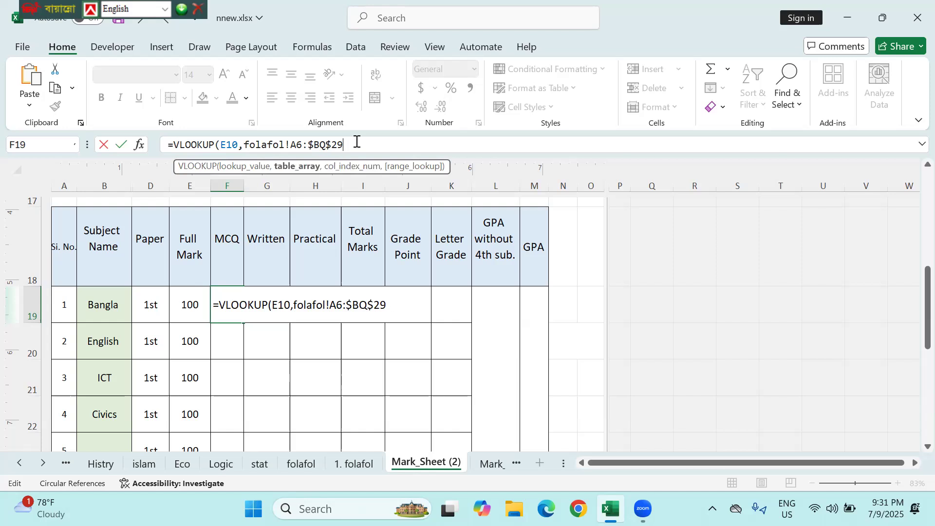
pyautogui.press('BackSpace')
pyautogui.press('BackSpace')
pyautogui.press('BackSpace')
pyautogui.press('BackSpace')
pyautogui.press('BackSpace')
pyautogui.press('BackSpace')
pyautogui.press('BackSpace')
pyautogui.press('BackSpace')
pyautogui.press('BackSpace')
pyautogui.press('BackSpace')
pyautogui.press('BackSpace')
pyautogui.press('BackSpace')
pyautogui.press('BackSpace')
pyautogui.press('BackSpace')
pyautogui.press('BackSpace')
pyautogui.press('BackSpace')
pyautogui.press('BackSpace')
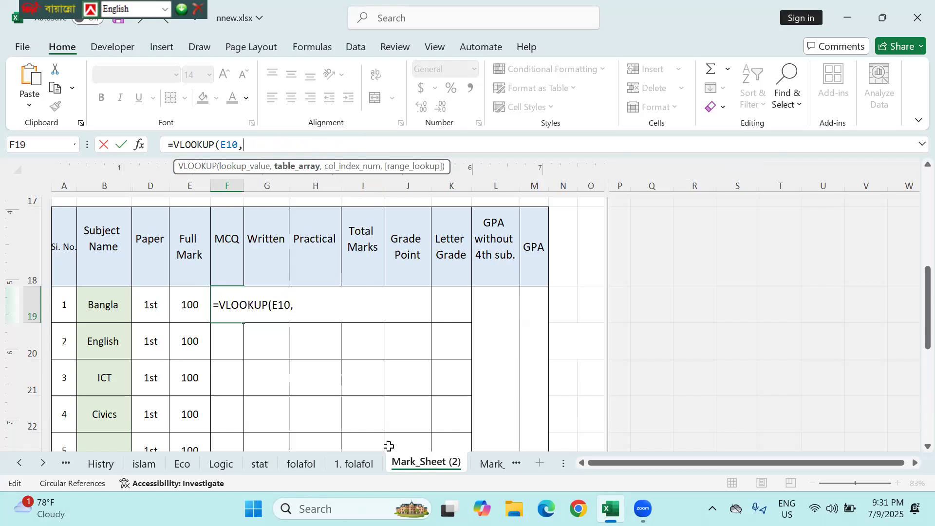
pyautogui.press('Escape')
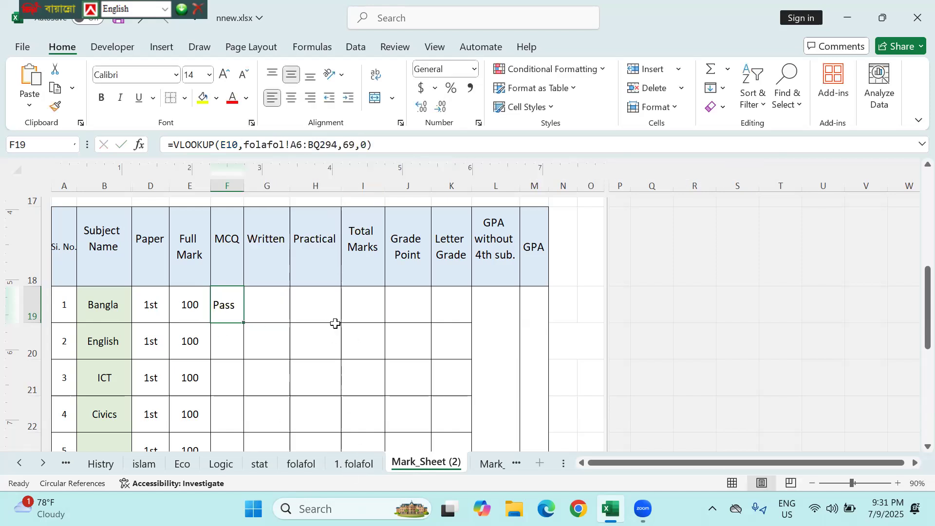
# - Check the VLOOKUP formulas in the student name cell E11 and the Status cell K8
pyautogui.scroll(5, 335, 325)
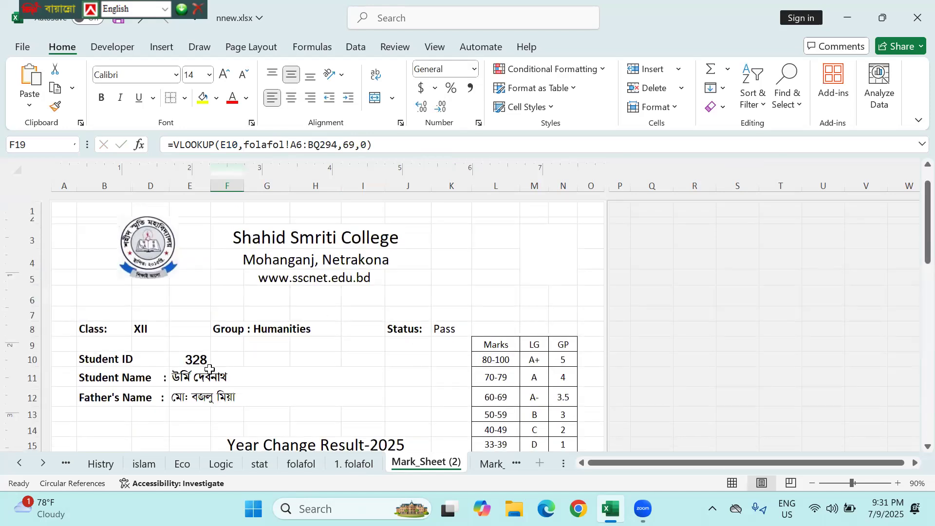
pyautogui.click(291, 378)
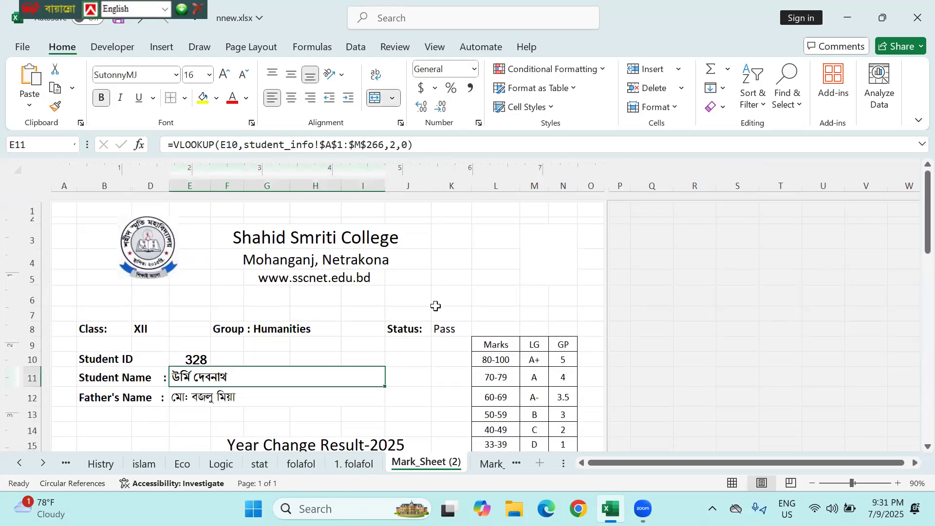
pyautogui.click(453, 330)
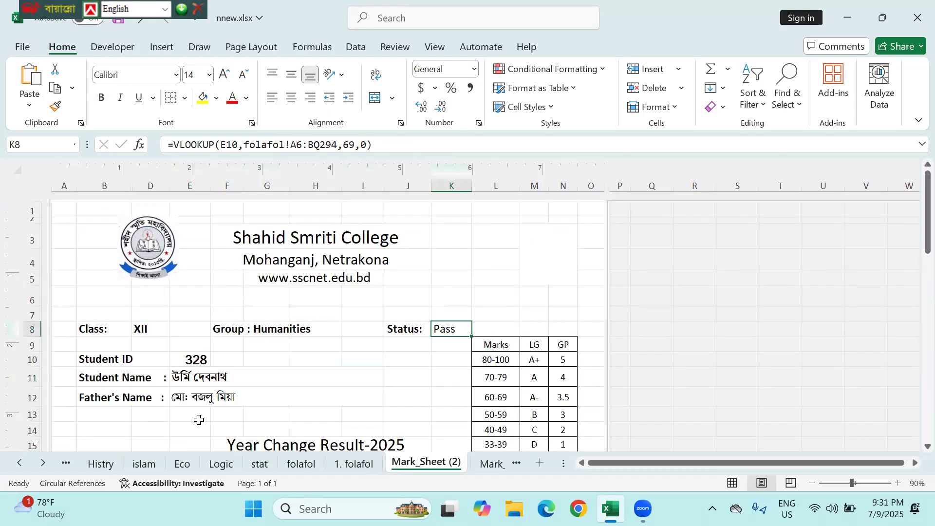
pyautogui.click(291, 466)
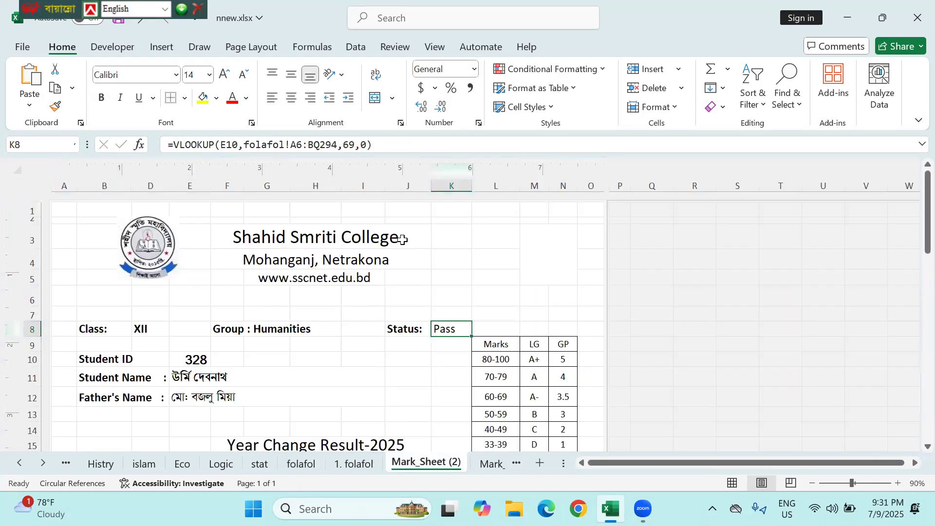
pyautogui.moveTo(291, 144); pyautogui.dragTo(337, 147)
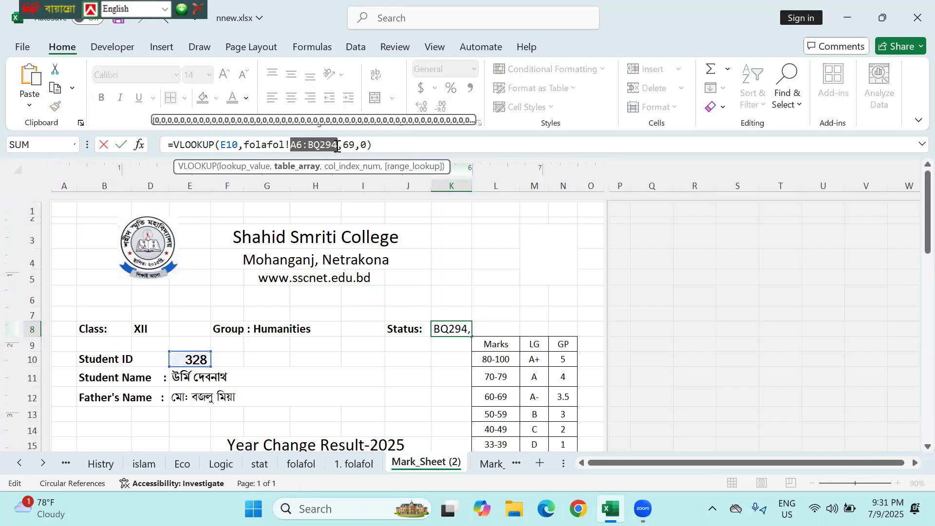
pyautogui.press('F4')
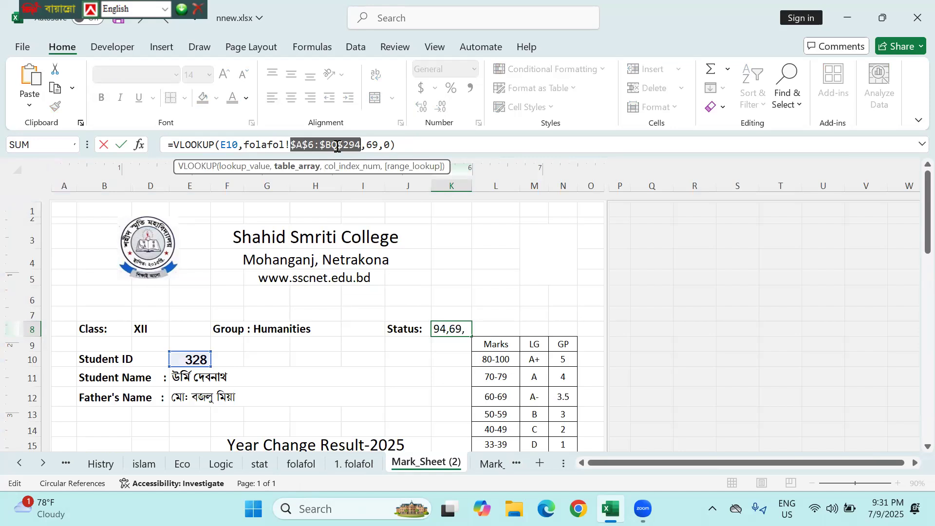
pyautogui.click(444, 247)
pyautogui.press('Escape')
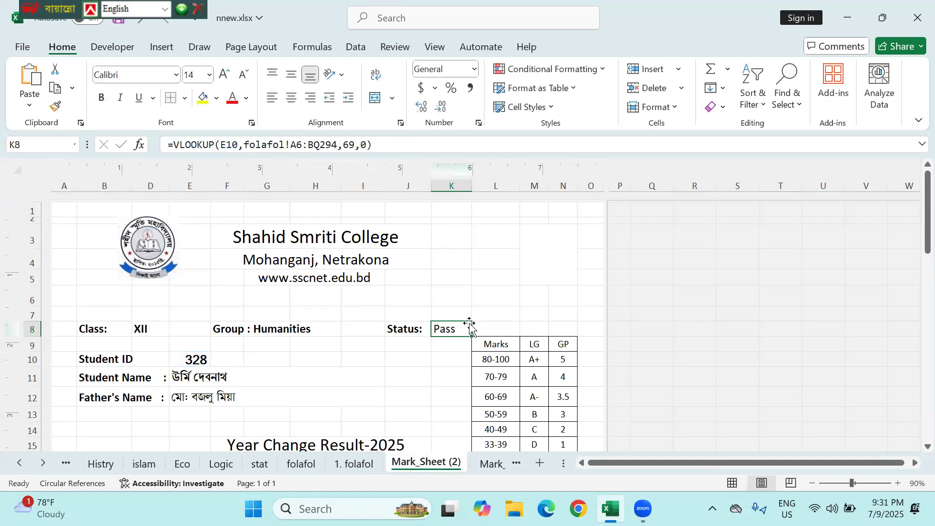
# - Make the table array in the Status cell K8 formula absolute as $A$6:$BQ$294
pyautogui.moveTo(291, 145); pyautogui.dragTo(337, 145)
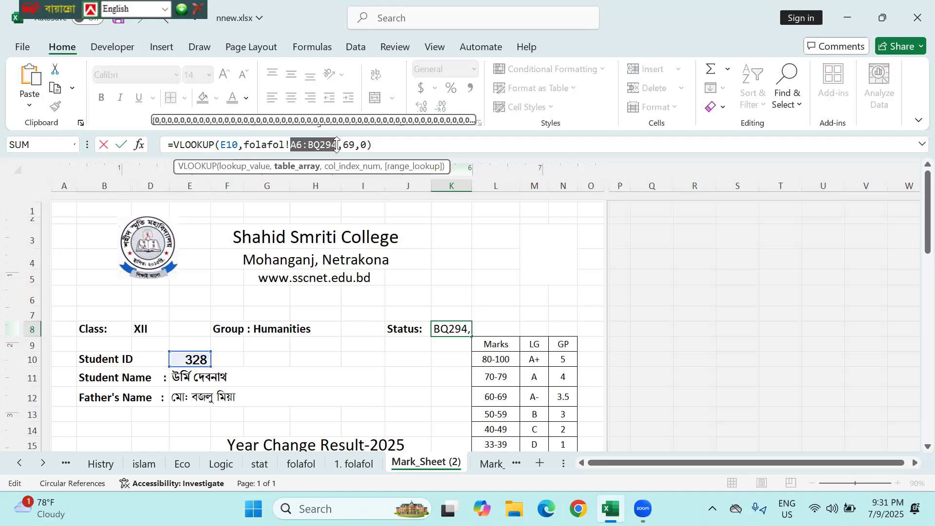
pyautogui.press('F4')
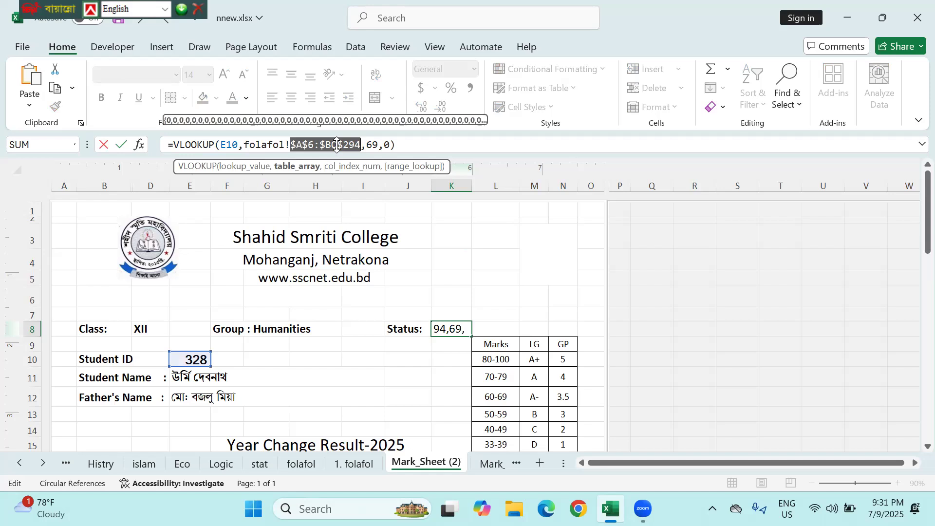
pyautogui.press('Return')
pyautogui.click(443, 330)
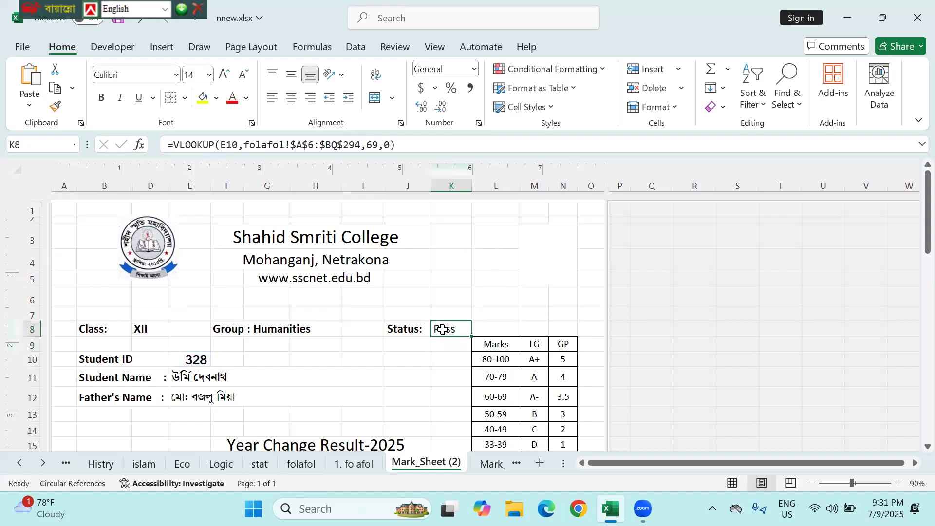
# - Copy the VLOOKUP expression from the Status cell K8 and enter it as the formula of the Bangla MCQ cell F19
pyautogui.click(405, 139)
pyautogui.moveTo(404, 140); pyautogui.dragTo(176, 144)
pyautogui.hotkey('ctrl', 'c')
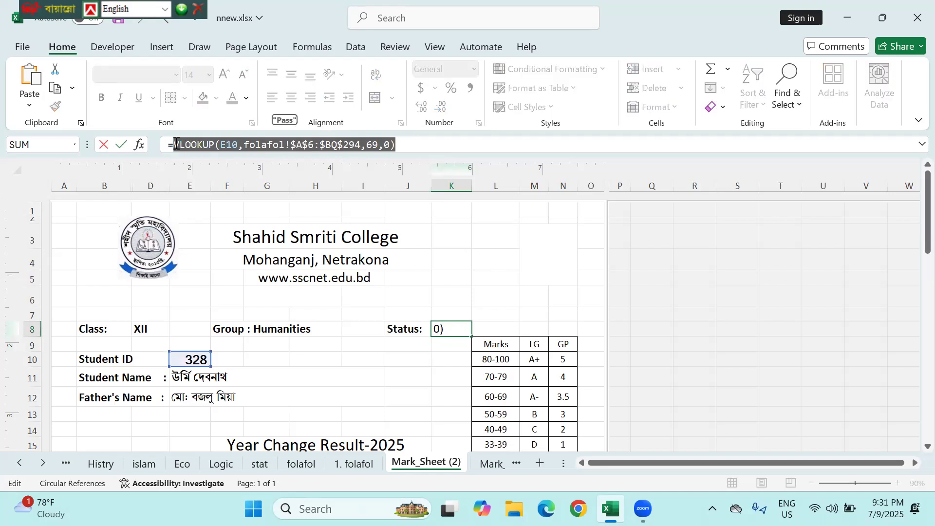
pyautogui.press('Escape')
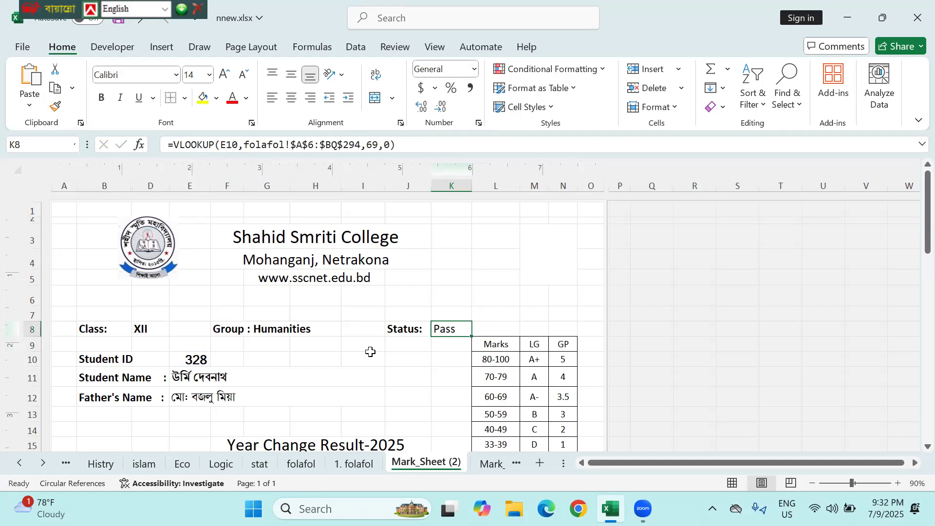
pyautogui.scroll(-4, 369, 351)
pyautogui.click(232, 356)
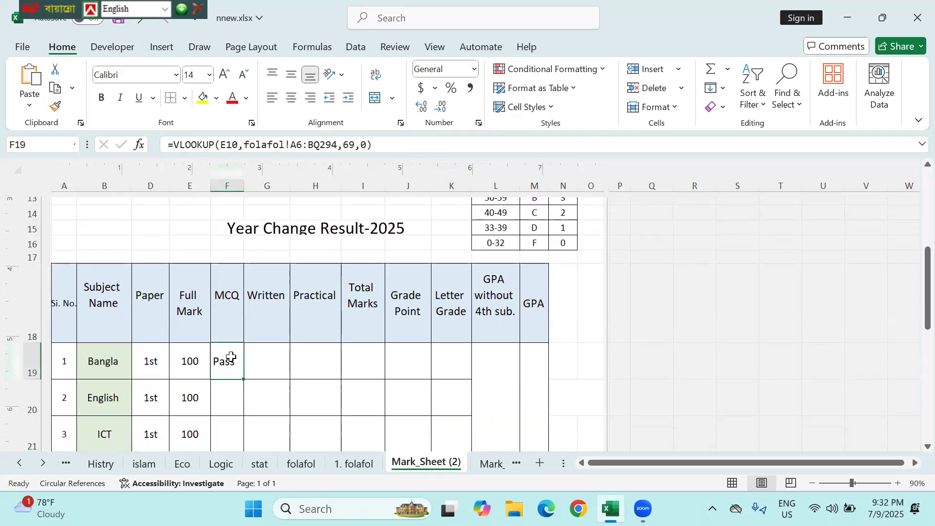
pyautogui.hotkey('ctrl', 'v')
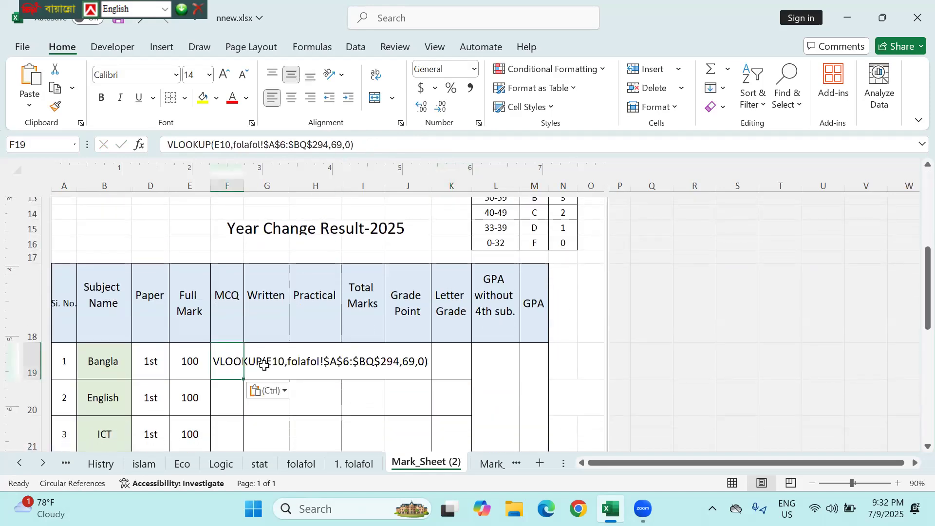
pyautogui.write('=')
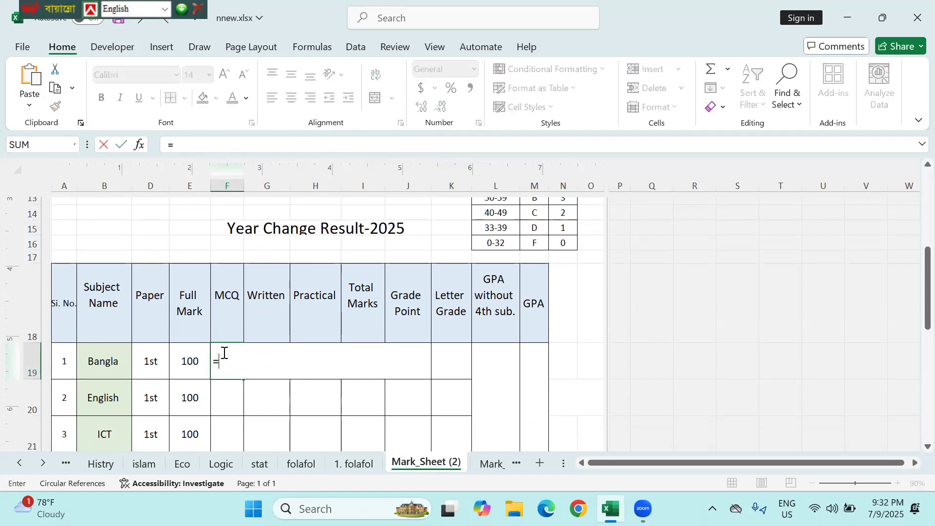
pyautogui.hotkey('ctrl', 'v')
pyautogui.press('Return')
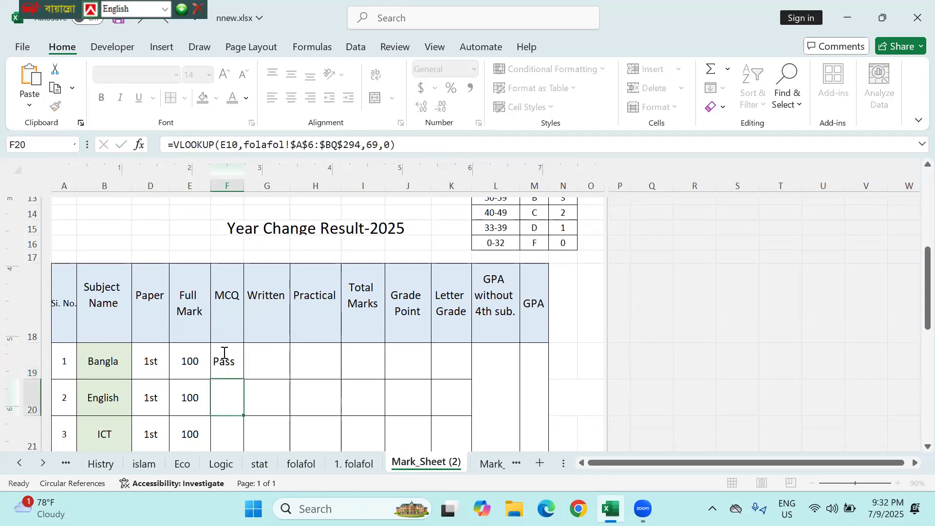
# - Try to fill the F19 formula across to H19 and down to F20, checking the references in the copies
pyautogui.click(225, 371)
pyautogui.moveTo(242, 380); pyautogui.dragTo(344, 428)
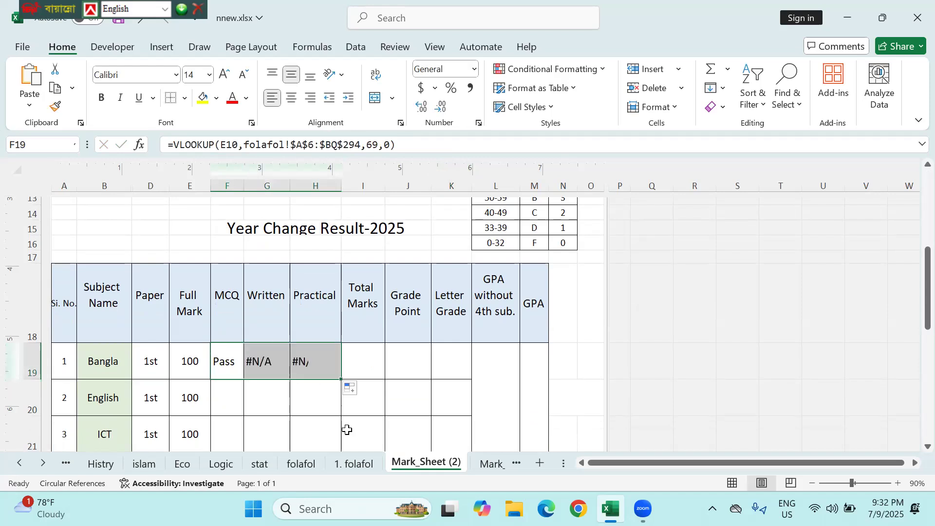
pyautogui.click(271, 356)
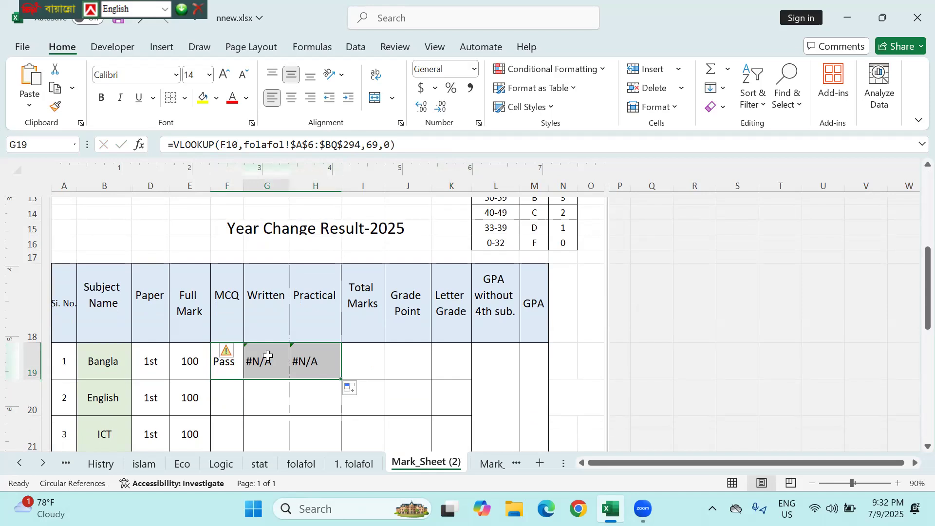
pyautogui.click(305, 361)
pyautogui.click(259, 356)
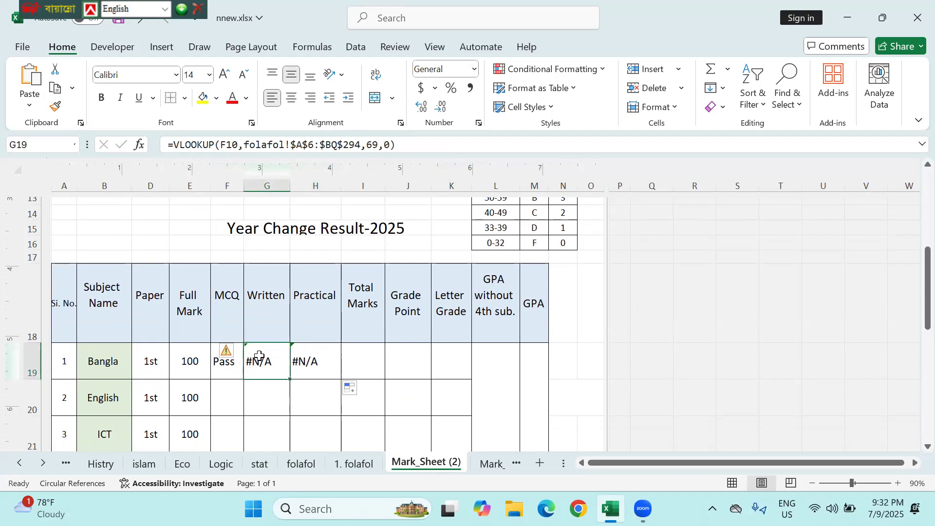
pyautogui.click(230, 366)
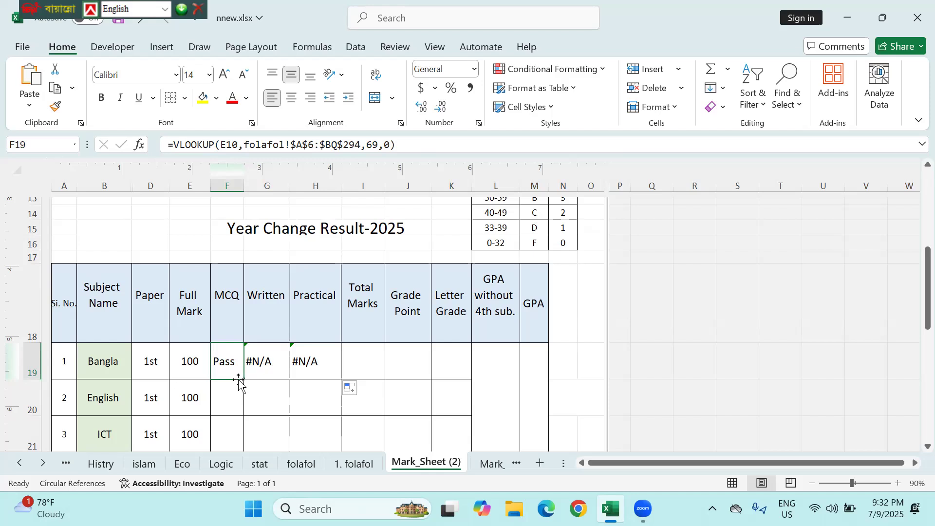
pyautogui.moveTo(243, 379); pyautogui.dragTo(243, 403)
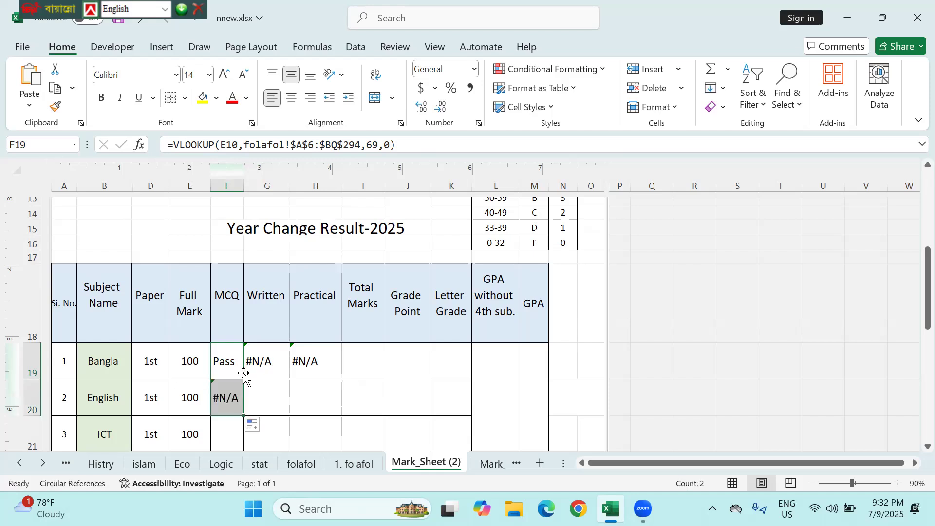
# - Make the lookup value in the Bangla MCQ cell F19 formula absolute as $E$10
pyautogui.scroll(2, 290, 336)
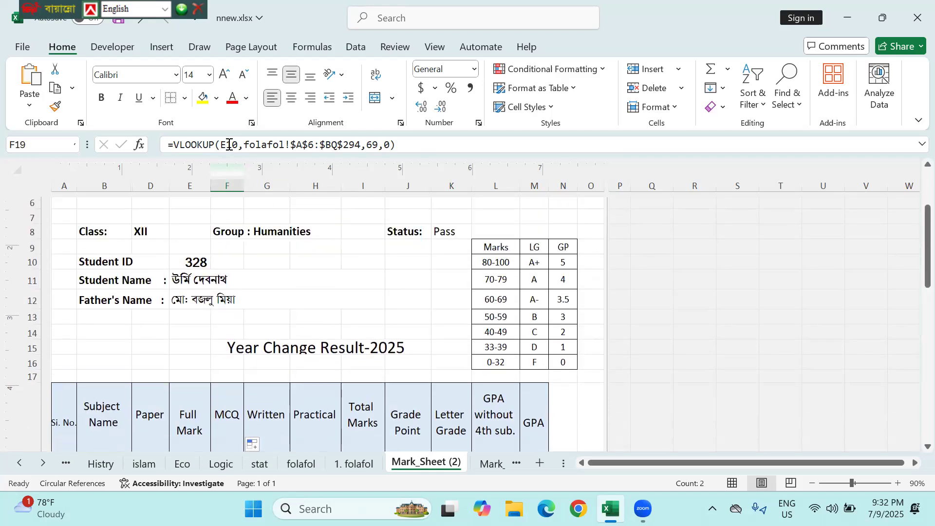
pyautogui.click(229, 145)
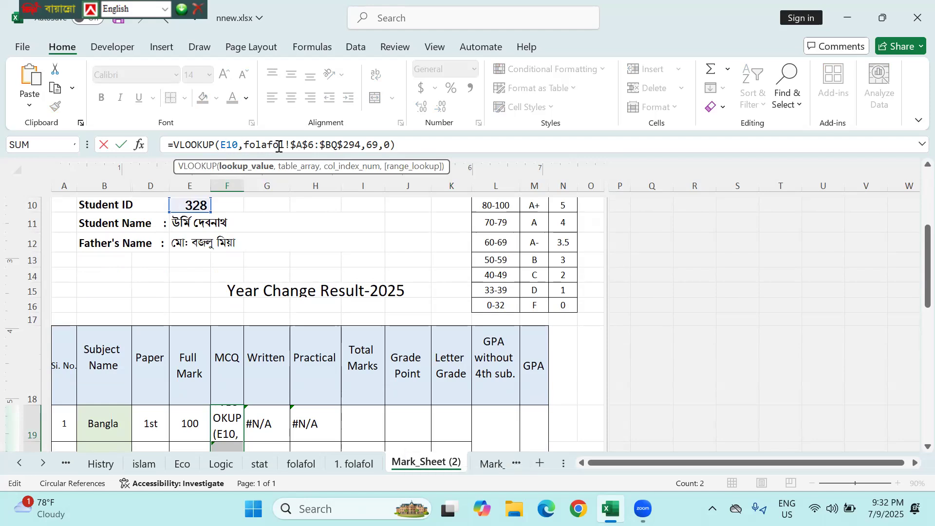
pyautogui.press('F4')
pyautogui.click(365, 145)
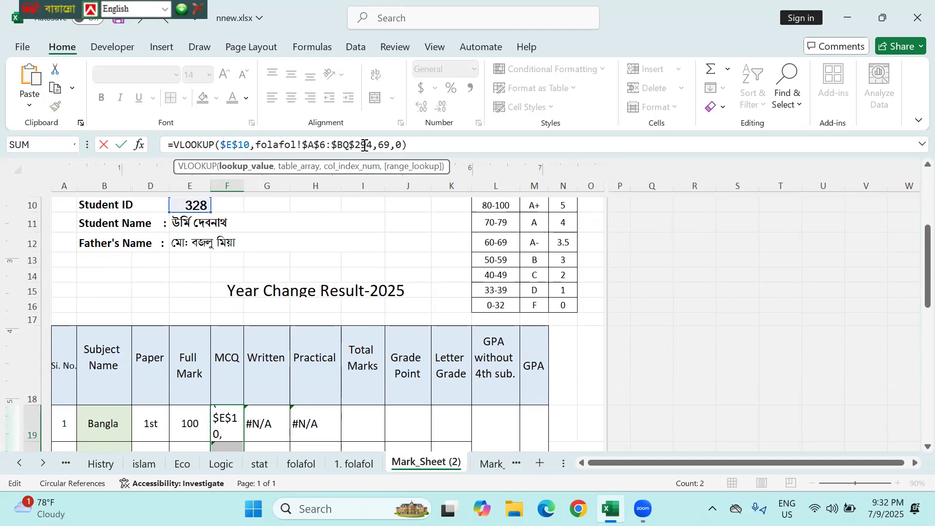
pyautogui.click(440, 146)
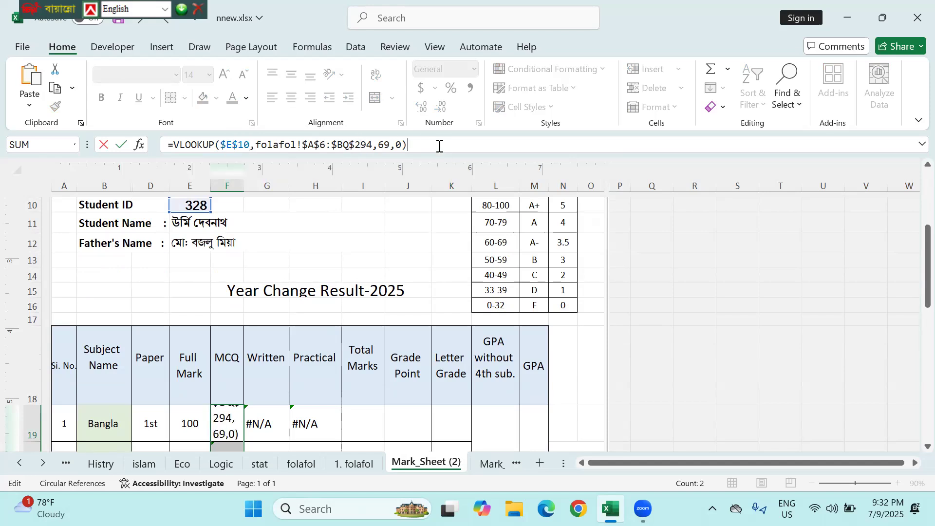
pyautogui.press('Return')
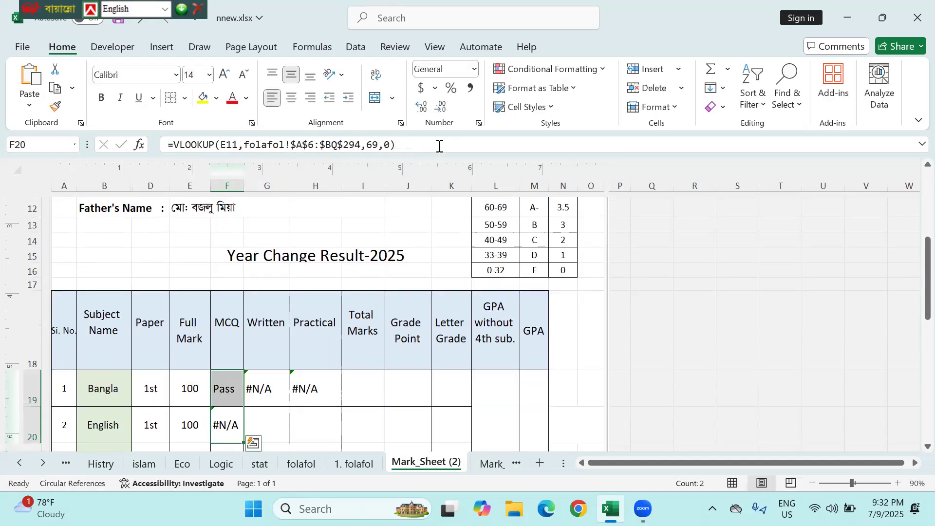
pyautogui.click(230, 388)
pyautogui.moveTo(438, 141); pyautogui.dragTo(178, 146)
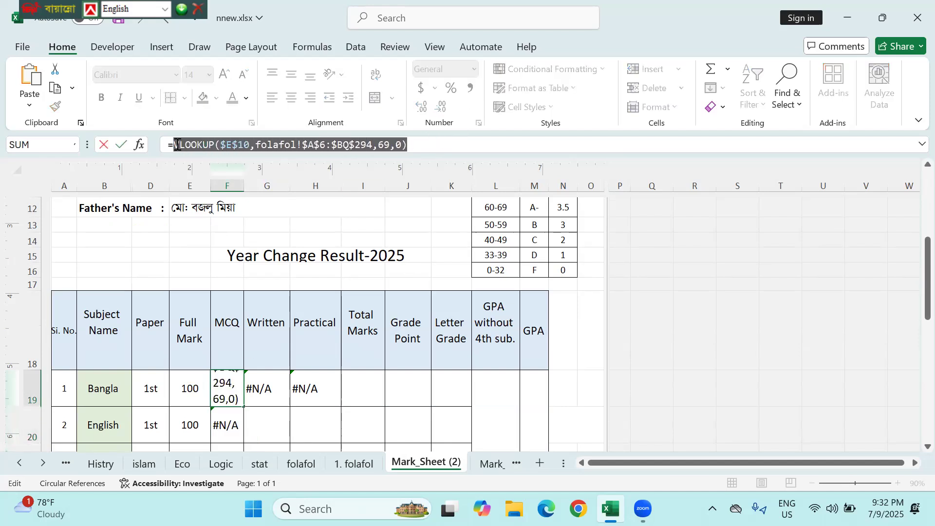
pyautogui.press('Escape')
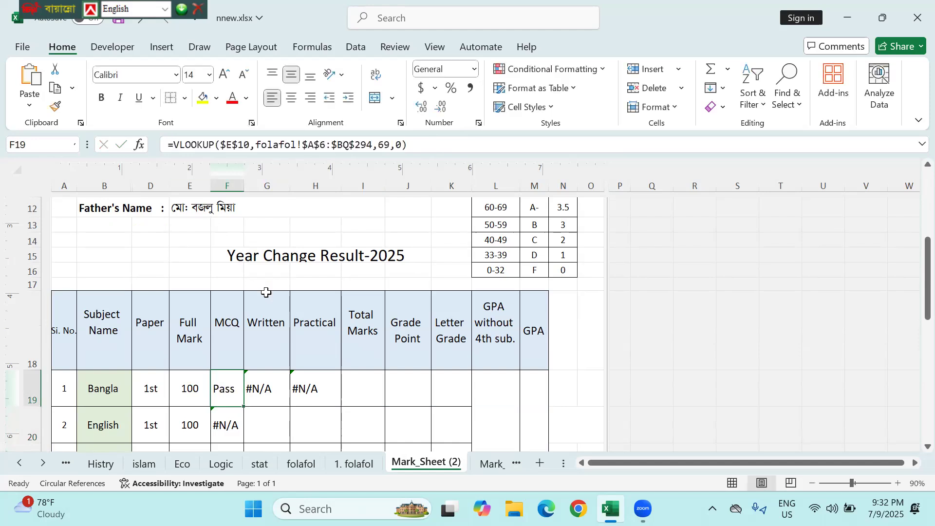
# - Fill the F19 formula across to the Letter Grade column and down to the Civics row, covering F19:K22
pyautogui.moveTo(209, 389); pyautogui.dragTo(345, 402)
pyautogui.click(237, 387)
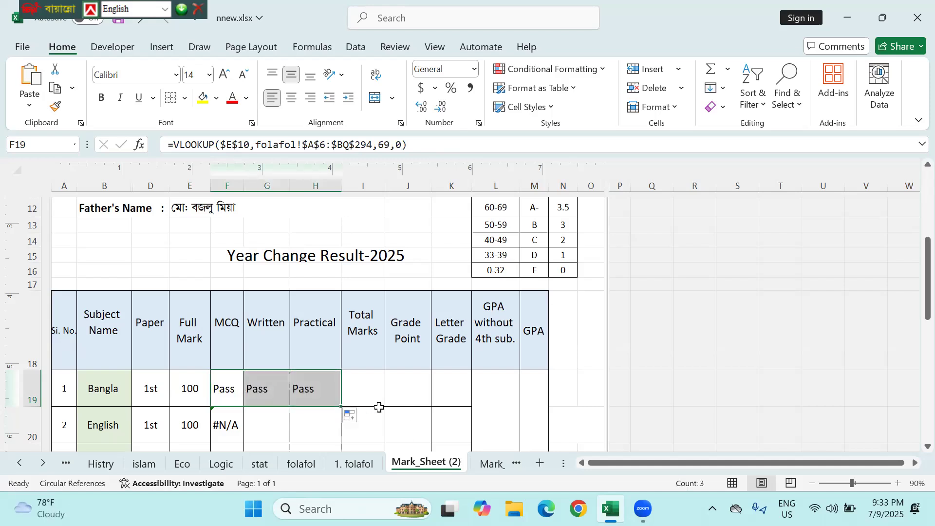
pyautogui.moveTo(342, 406); pyautogui.dragTo(457, 343)
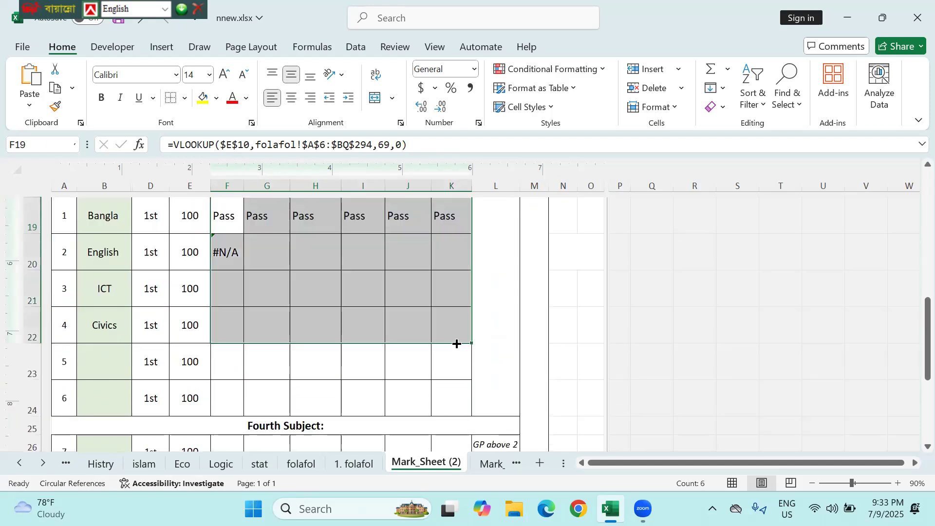
pyautogui.scroll(2, 359, 292)
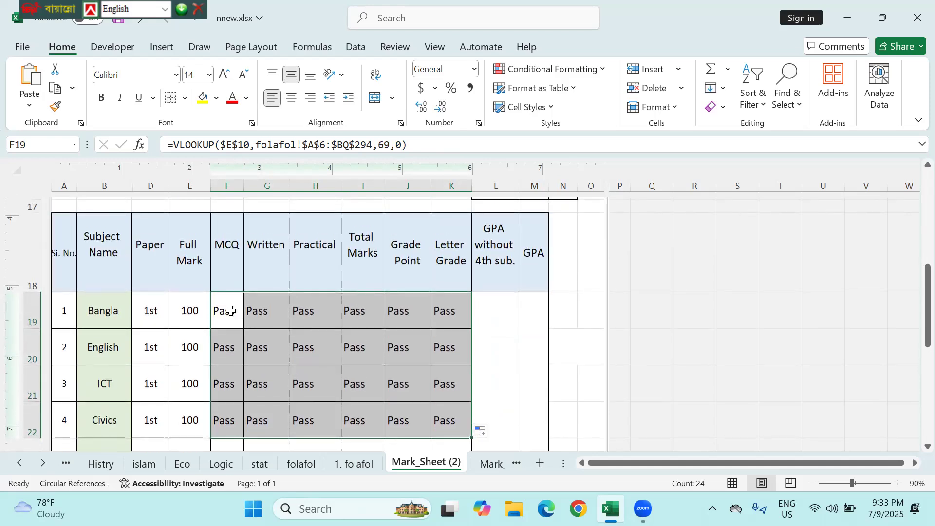
# - Make the lookup value in the Status cell K8 formula absolute as $E$10
pyautogui.scroll(5, 231, 311)
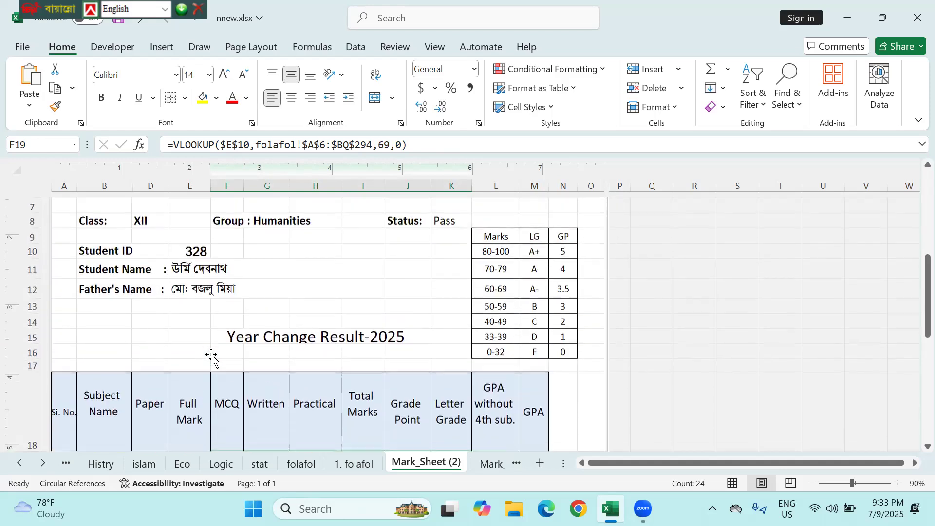
pyautogui.scroll(1, 245, 354)
pyautogui.click(449, 329)
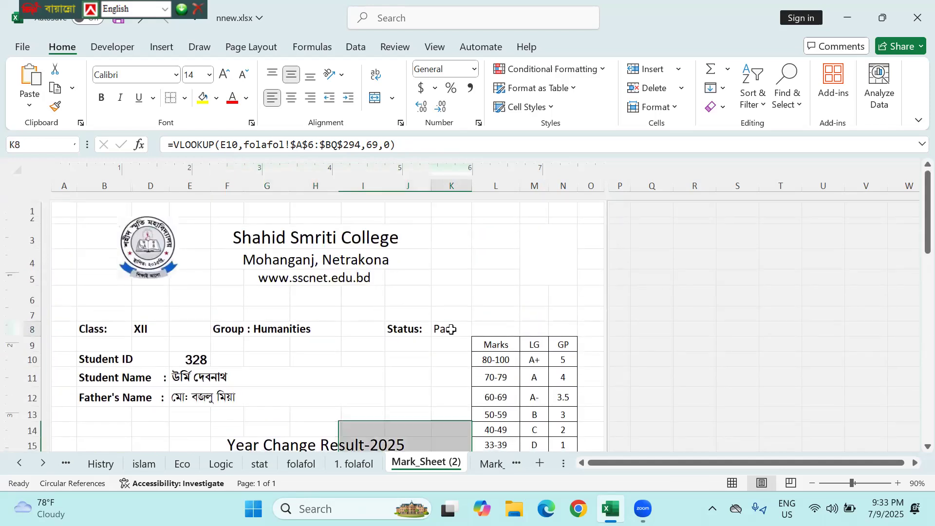
pyautogui.doubleClick(451, 329)
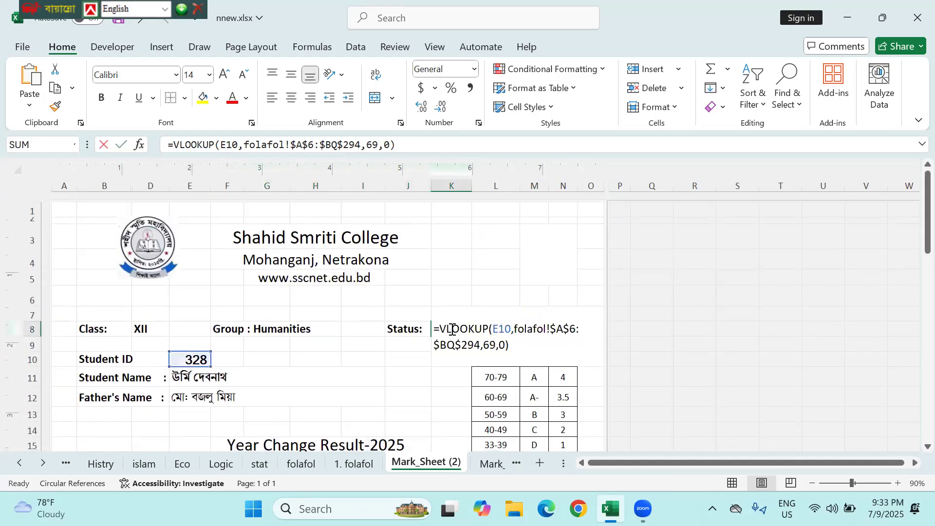
pyautogui.click(500, 328)
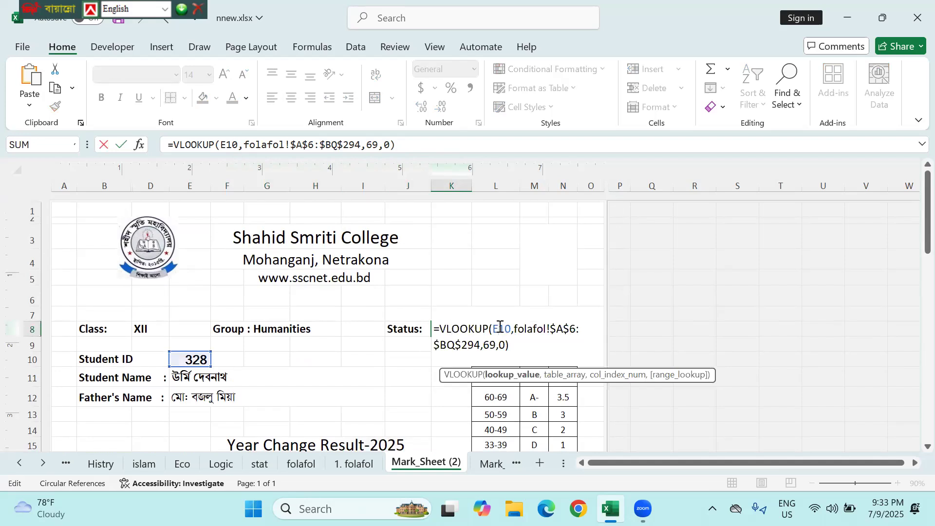
pyautogui.press('F4')
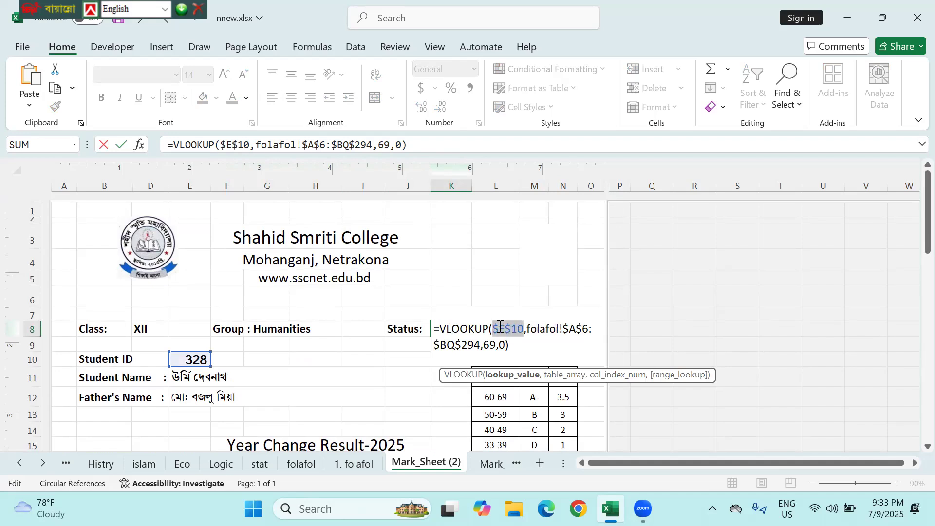
pyautogui.click(536, 330)
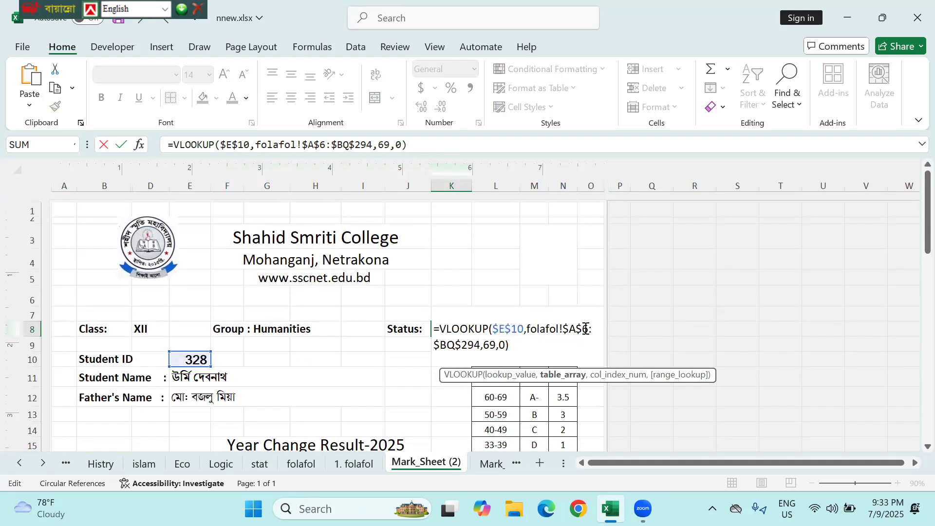
pyautogui.hotkey('ctrl', 'Return')
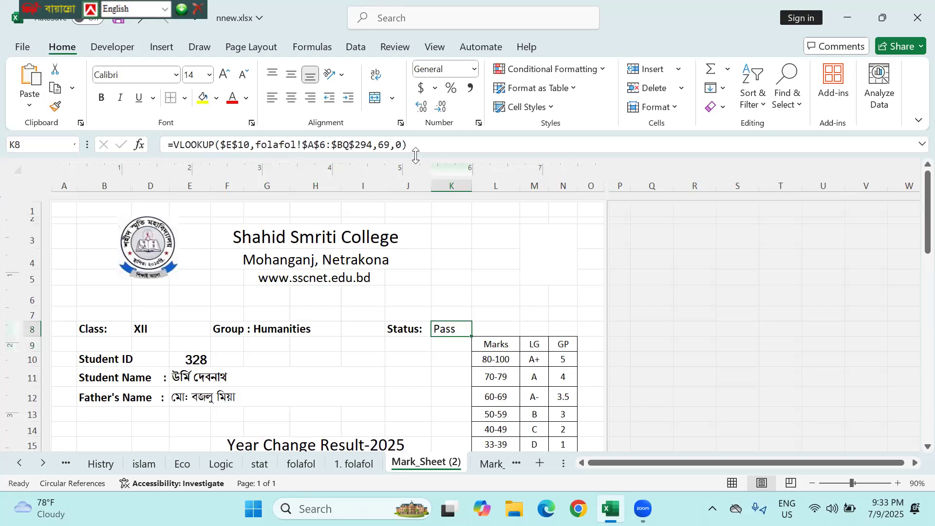
pyautogui.moveTo(418, 147); pyautogui.dragTo(173, 145)
pyautogui.press('Escape')
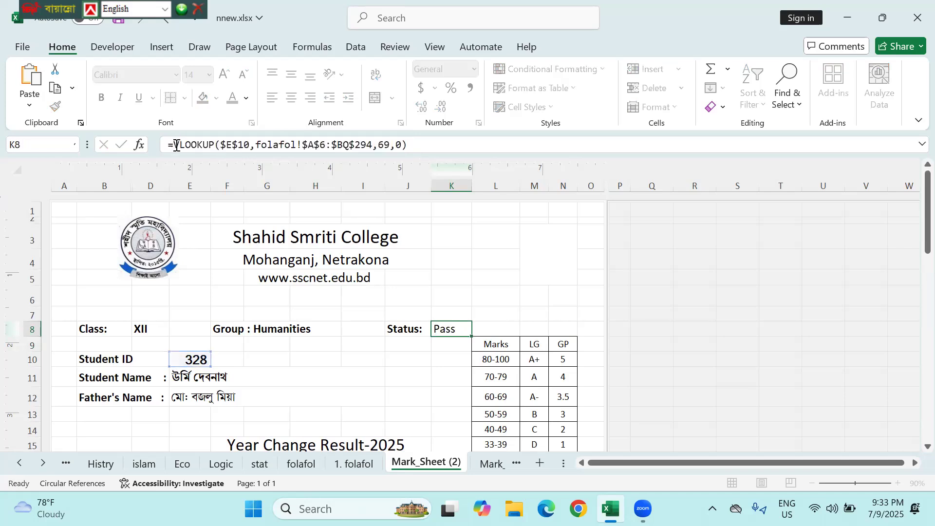
# - Fill the Bangla MCQ formula in F19 across to the Grade Point column, covering F19:J19
pyautogui.scroll(-5, 239, 310)
pyautogui.click(239, 312)
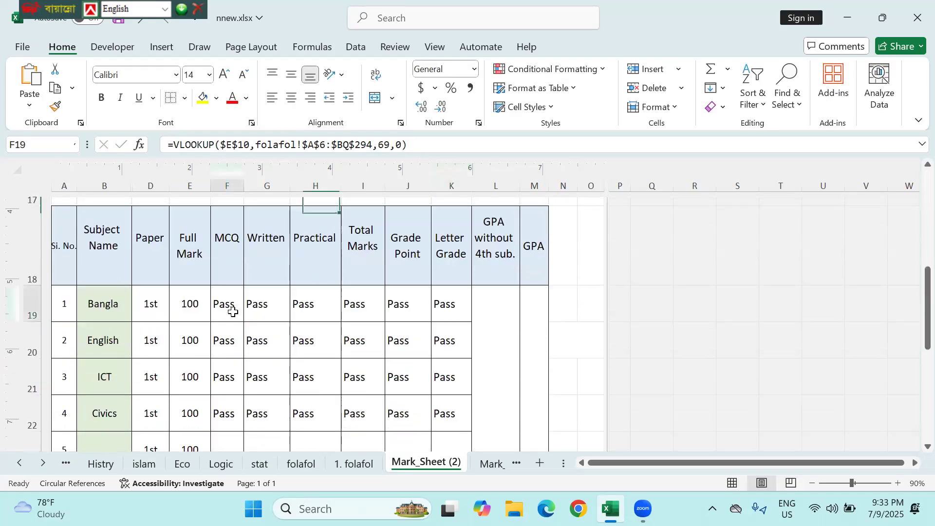
pyautogui.moveTo(243, 323)
pyautogui.mouseDown()
pyautogui.moveTo(439, 340)
pyautogui.moveTo(453, 399)
pyautogui.moveTo(443, 414)
pyautogui.moveTo(437, 397)
pyautogui.mouseUp()
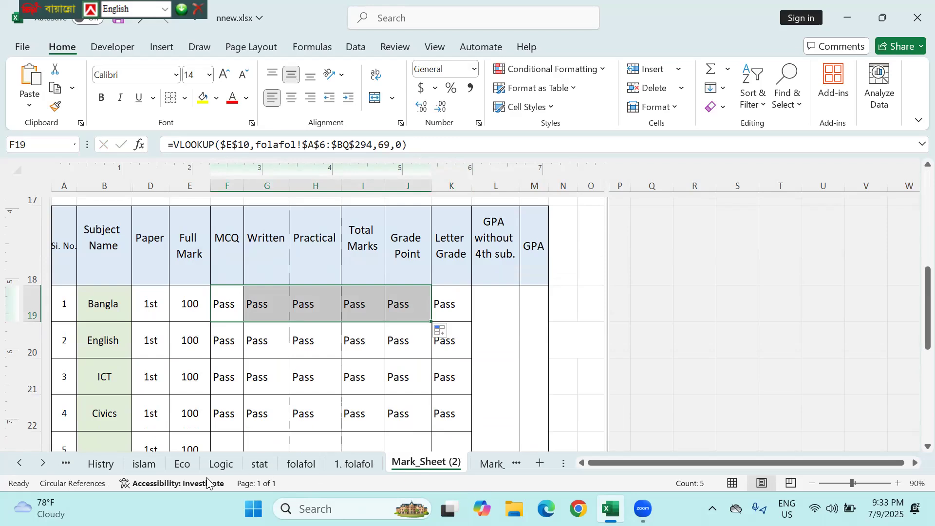
# - On the folafol sheet, check the row 6 column index numbers above the Bangla MCQ, written and total columns
pyautogui.click(308, 465)
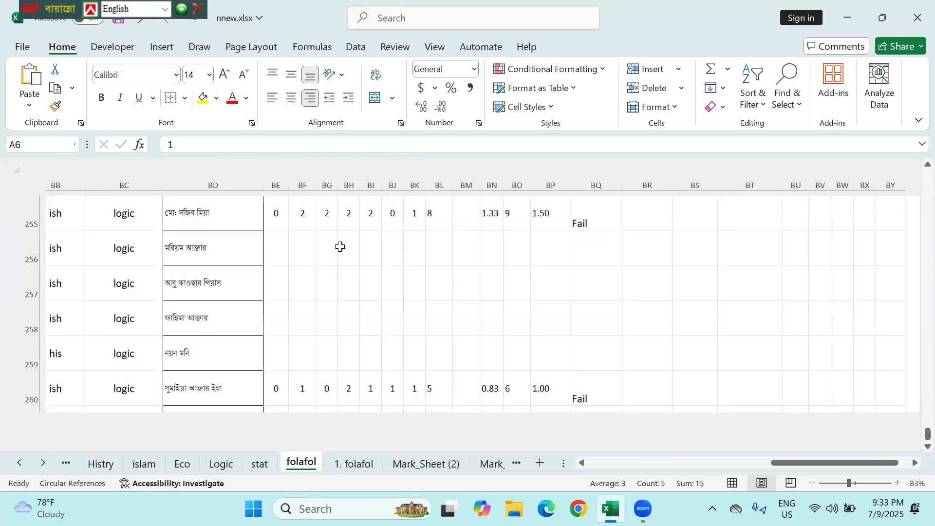
pyautogui.scroll(2, 340, 247)
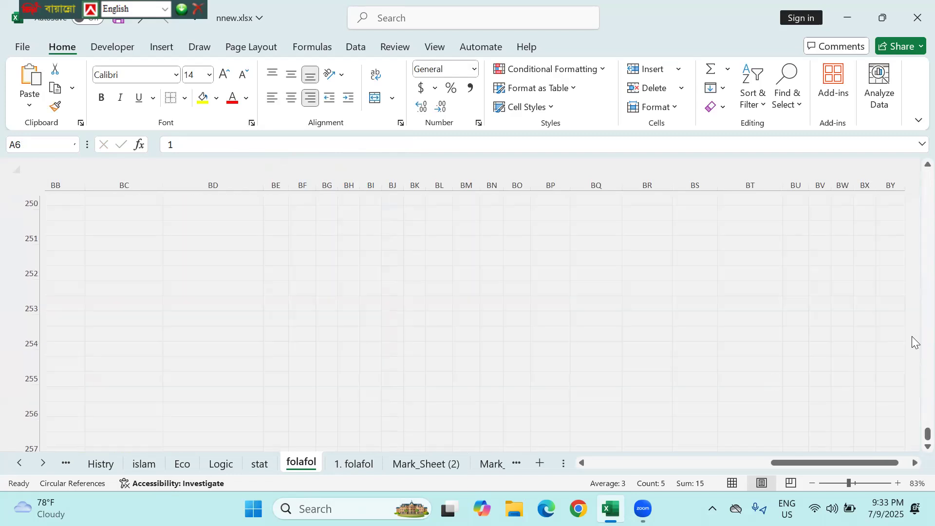
pyautogui.moveTo(914, 438); pyautogui.dragTo(915, 168)
pyautogui.moveTo(793, 460); pyautogui.dragTo(425, 405)
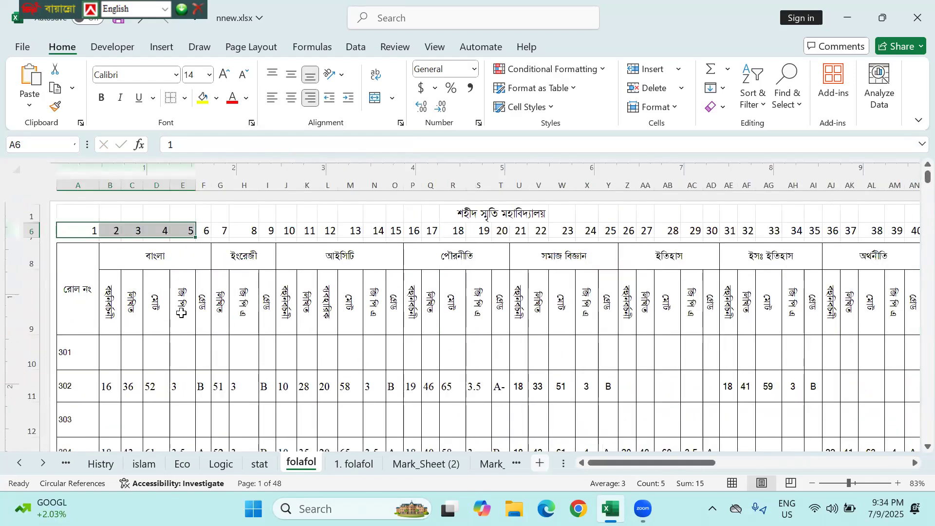
pyautogui.click(113, 228)
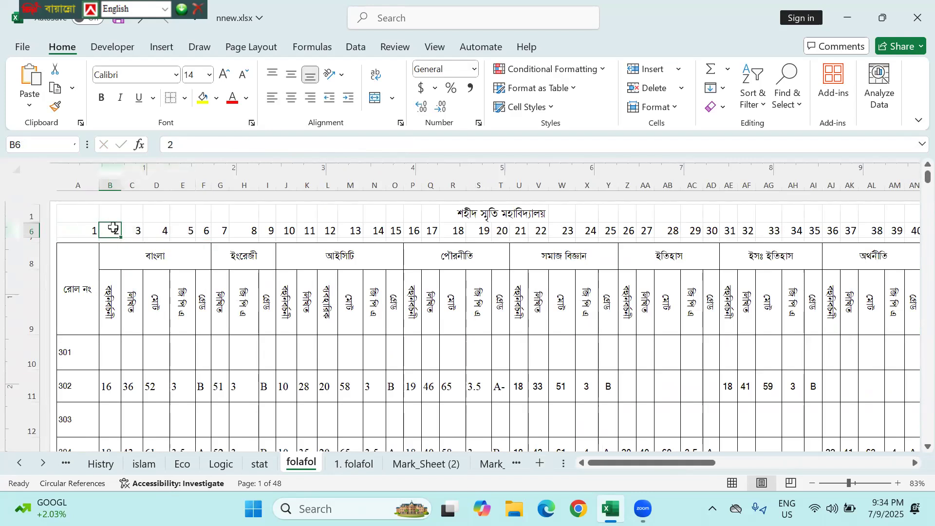
pyautogui.click(134, 228)
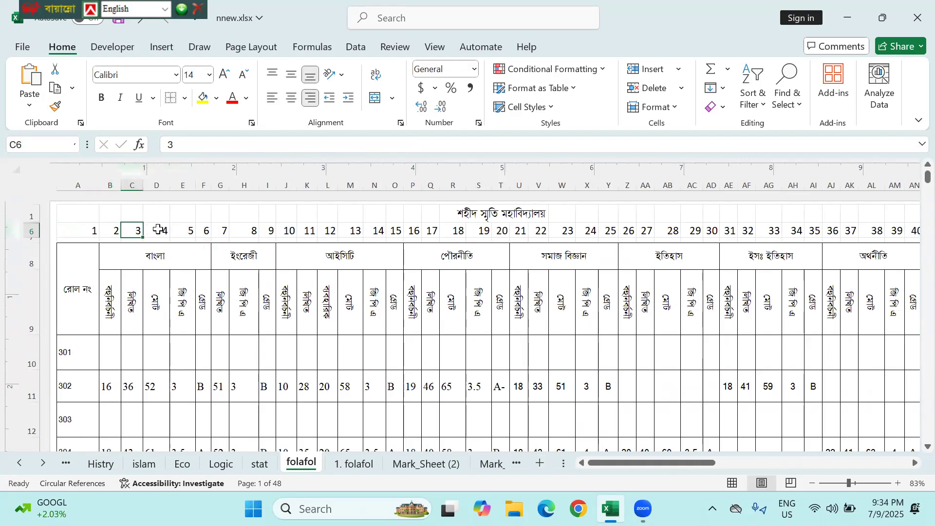
pyautogui.click(158, 230)
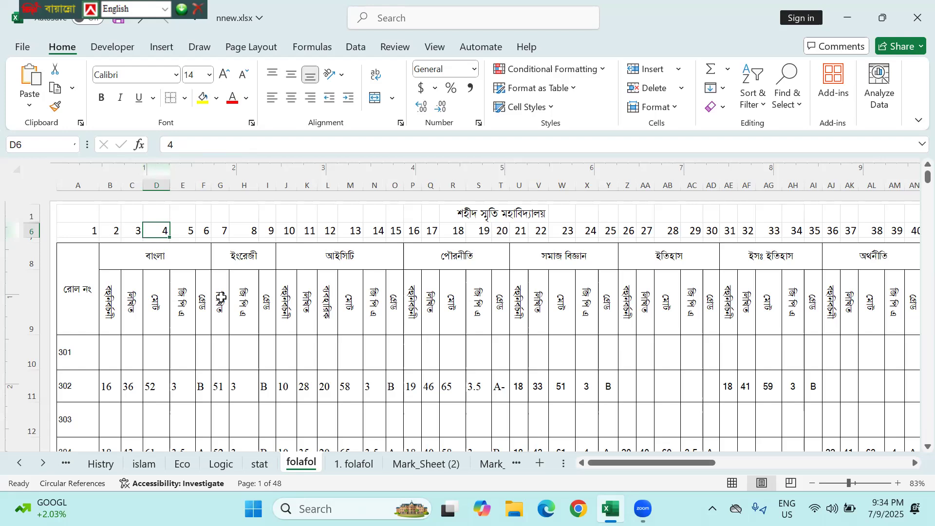
# - On the Mark_Sheet (2) sheet, set the column index of the Bangla MCQ cell's VLOOKUP formula to 2
pyautogui.click(423, 461)
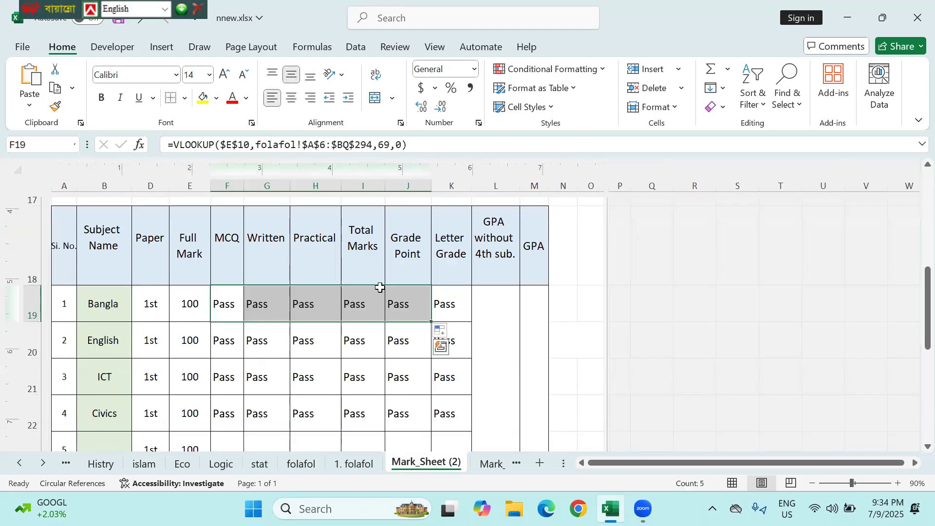
pyautogui.click(172, 299)
pyautogui.click(217, 303)
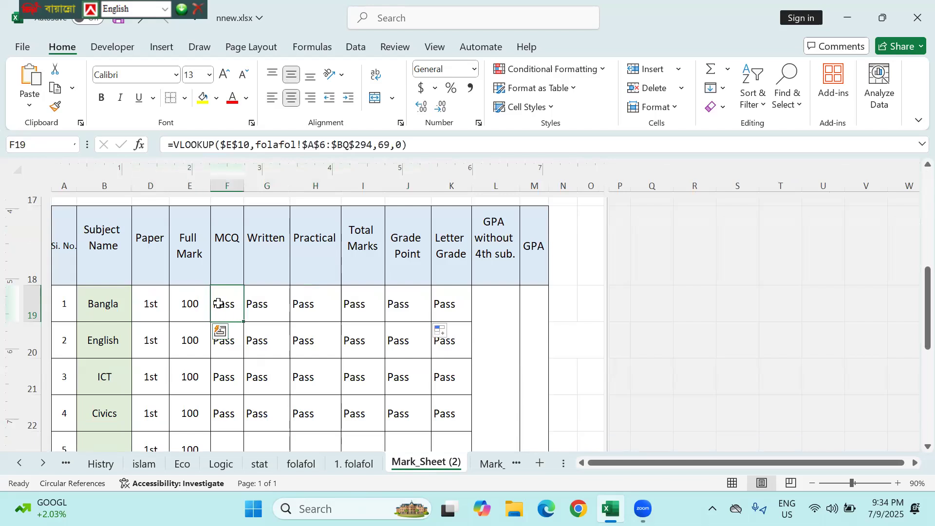
pyautogui.click(387, 145)
pyautogui.doubleClick(388, 144)
pyautogui.write('2')
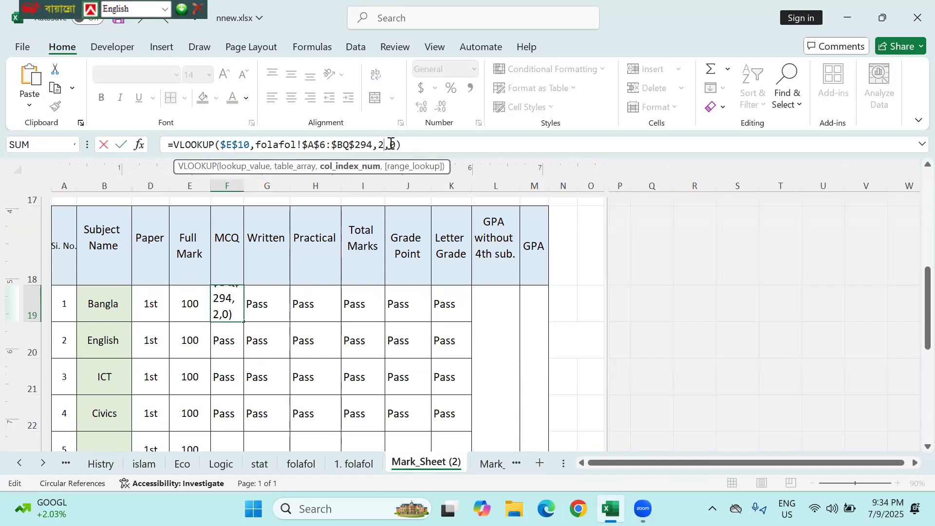
pyautogui.press('Return')
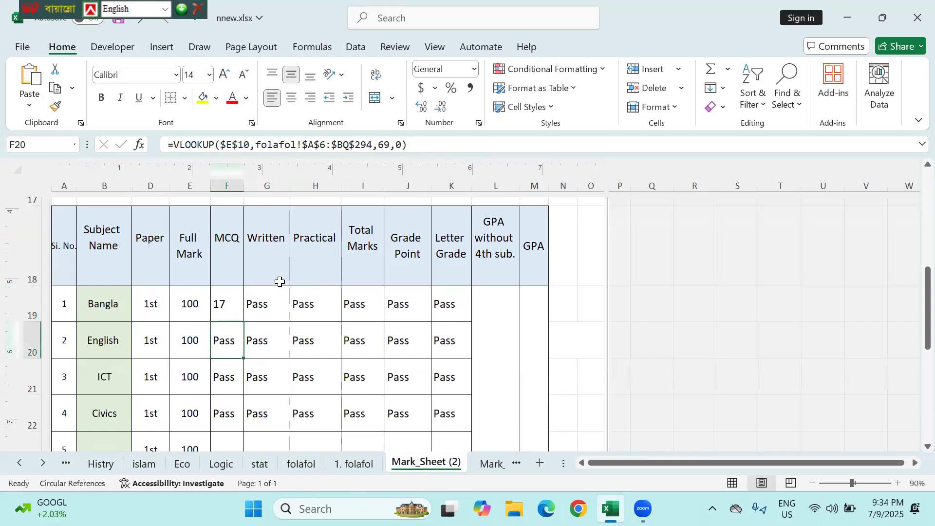
# - Set the column index of the Bangla Written cell's VLOOKUP formula to 3
pyautogui.click(262, 317)
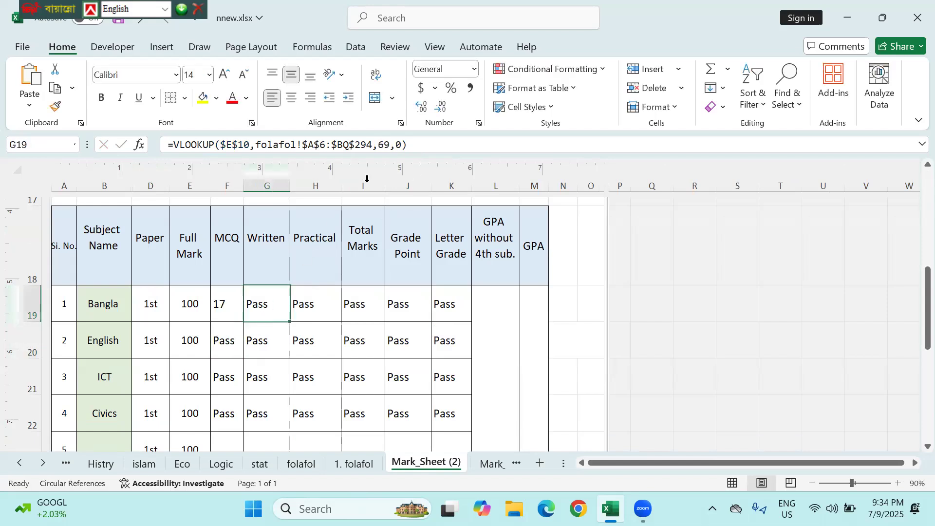
pyautogui.doubleClick(383, 145)
pyautogui.write('3')
pyautogui.press('Return')
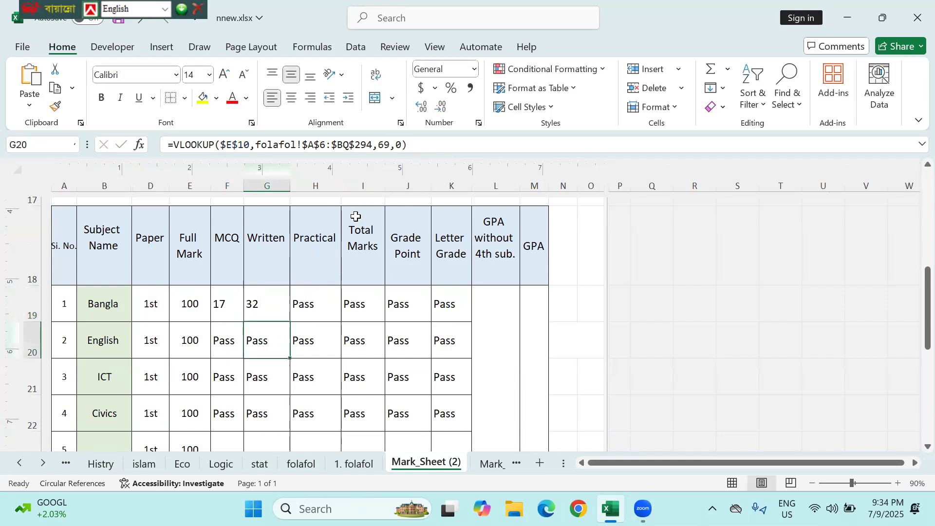
# - Clear the Bangla Practical cell and set the Total Marks VLOOKUP column index in that row to 4
pyautogui.click(317, 310)
pyautogui.press('Delete')
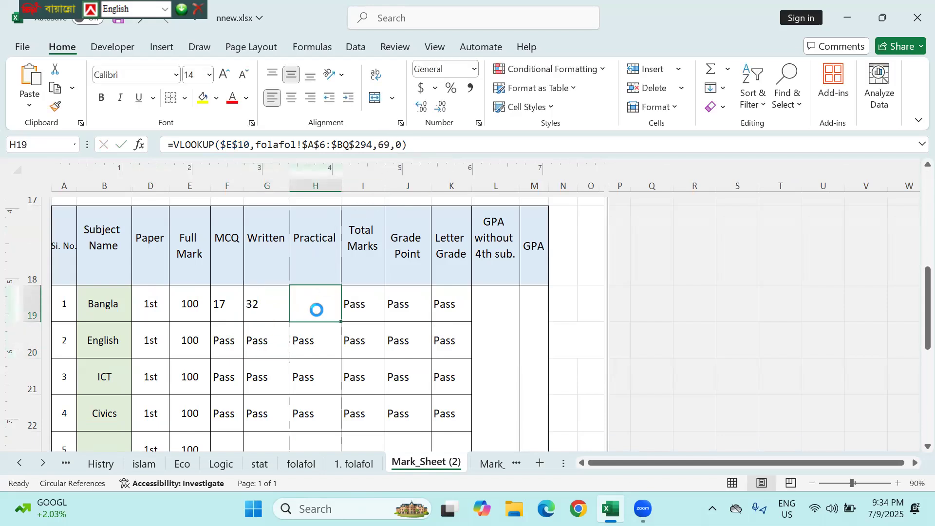
pyautogui.click(354, 305)
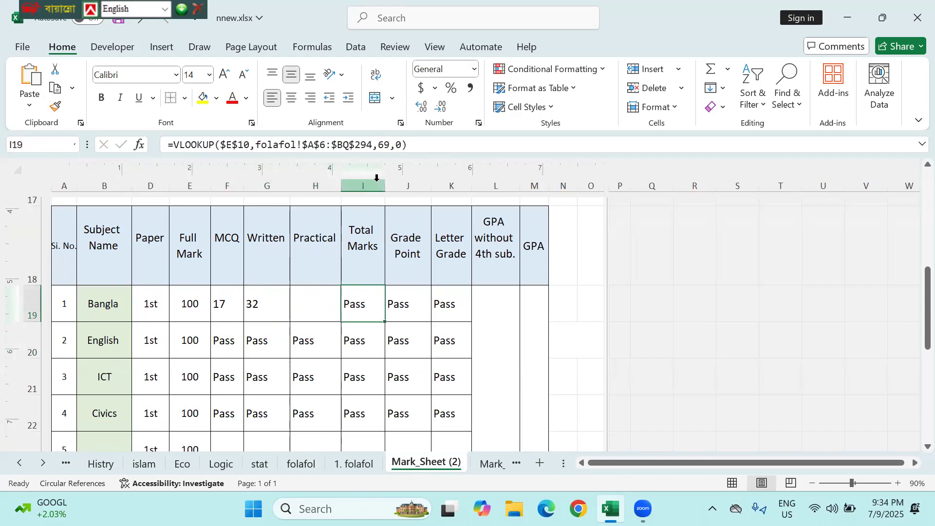
pyautogui.moveTo(378, 145); pyautogui.dragTo(389, 148)
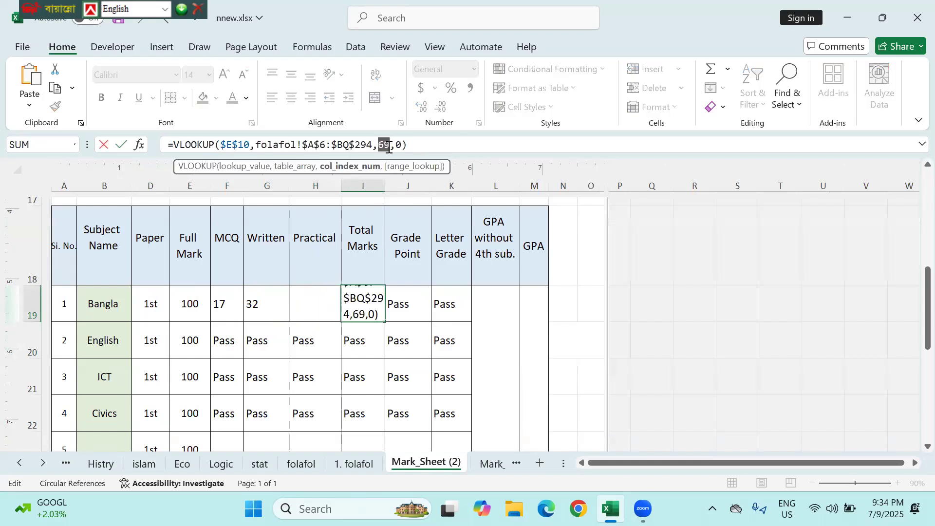
pyautogui.write('69')
pyautogui.press('Return')
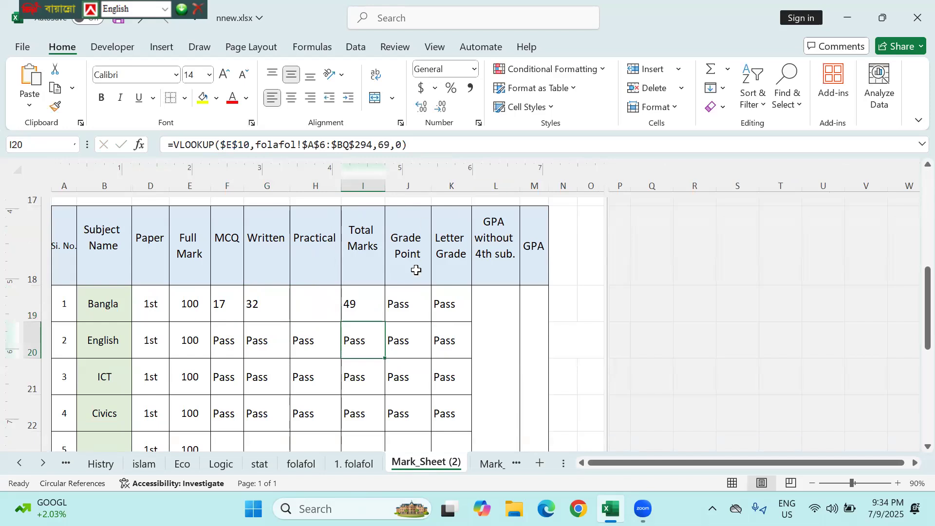
# - Set the VLOOKUP column index to 5 for the Bangla Grade Point and 6 for the Bangla Letter Grade
pyautogui.click(412, 294)
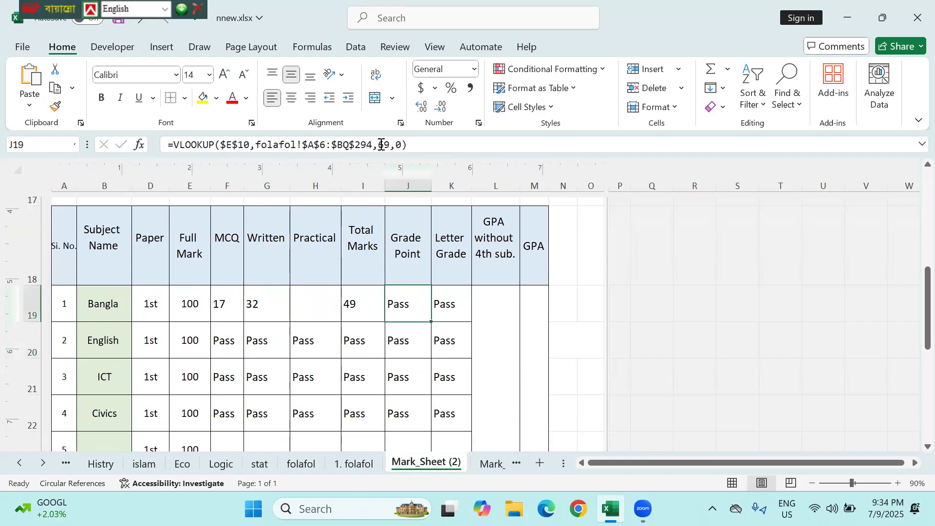
pyautogui.moveTo(381, 145); pyautogui.dragTo(394, 145)
pyautogui.write('69')
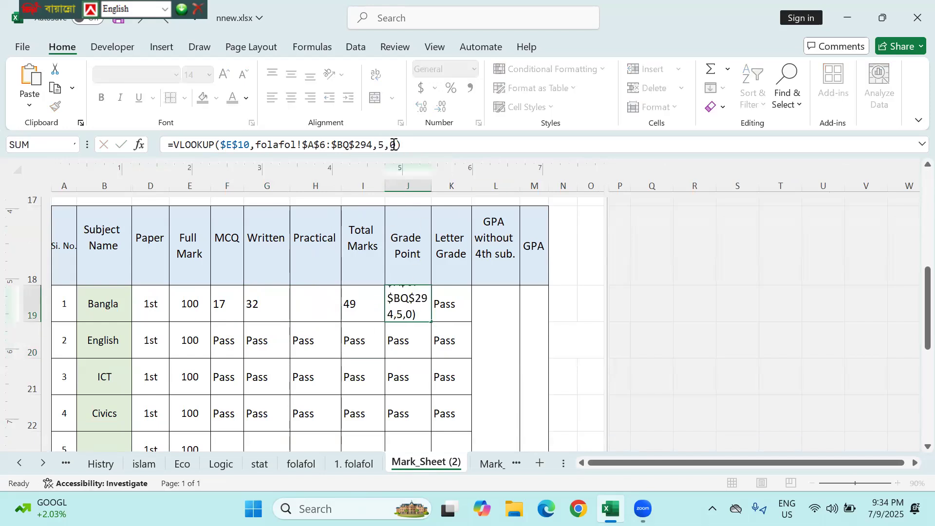
pyautogui.press('Return')
pyautogui.click(448, 299)
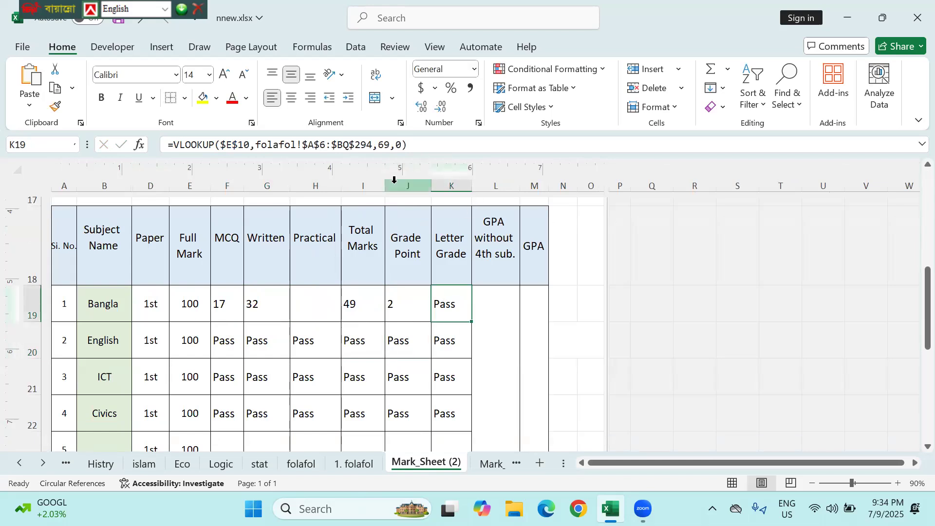
pyautogui.click(385, 146)
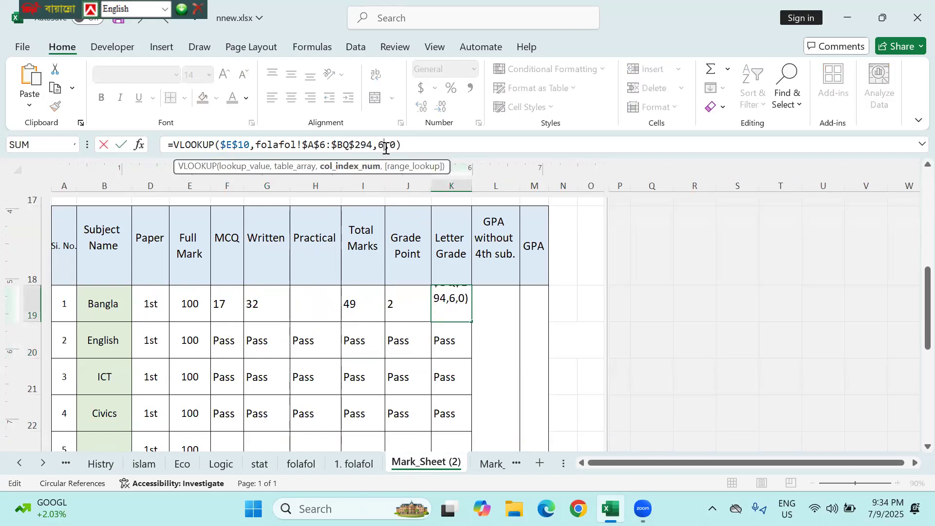
pyautogui.press('Return')
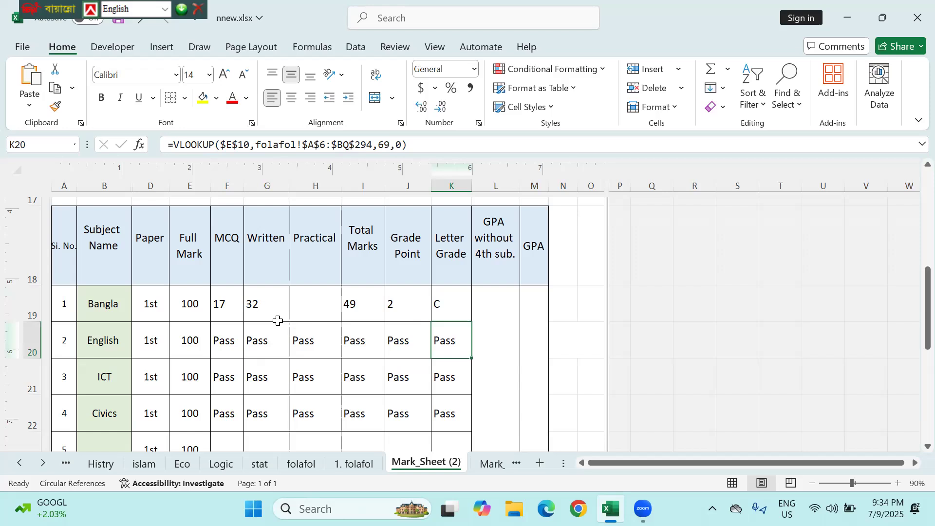
# - Check the Bangla row's lookup formulas and center the result cells F19:K22 horizontally
pyautogui.click(236, 301)
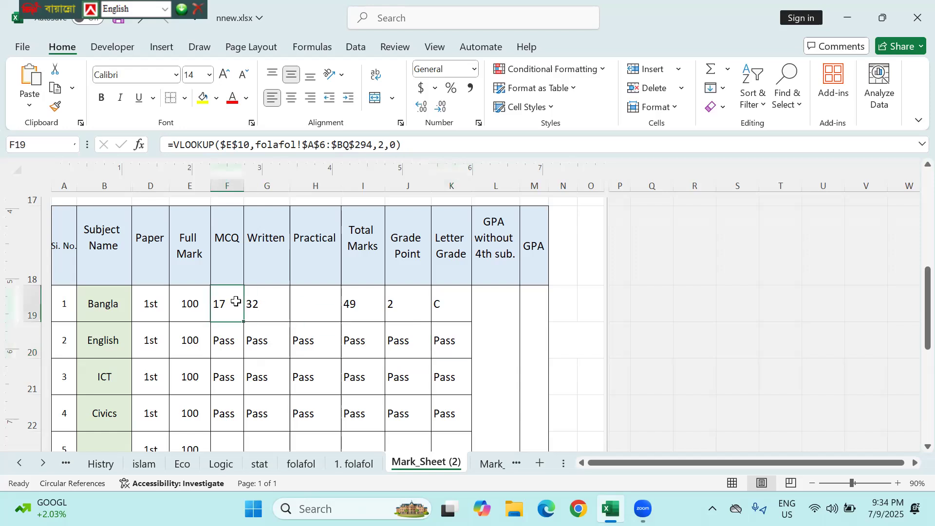
pyautogui.click(276, 307)
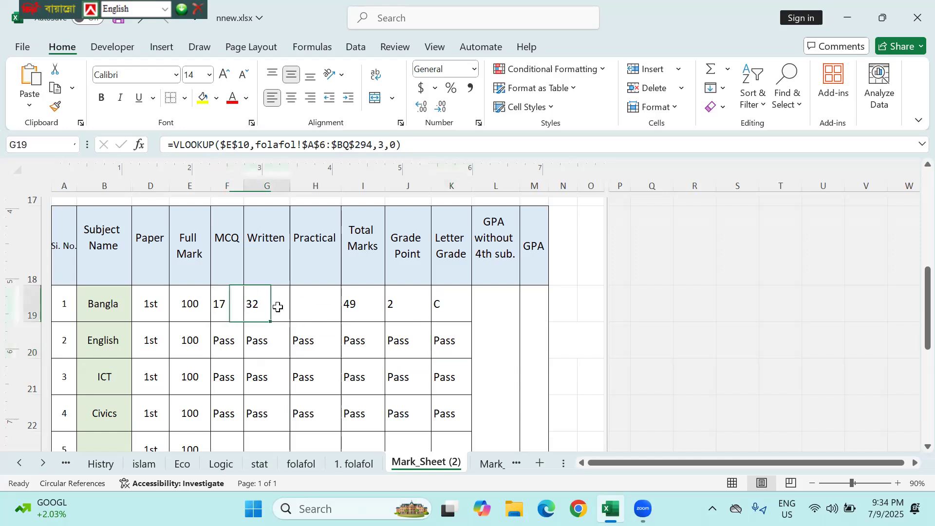
pyautogui.click(373, 305)
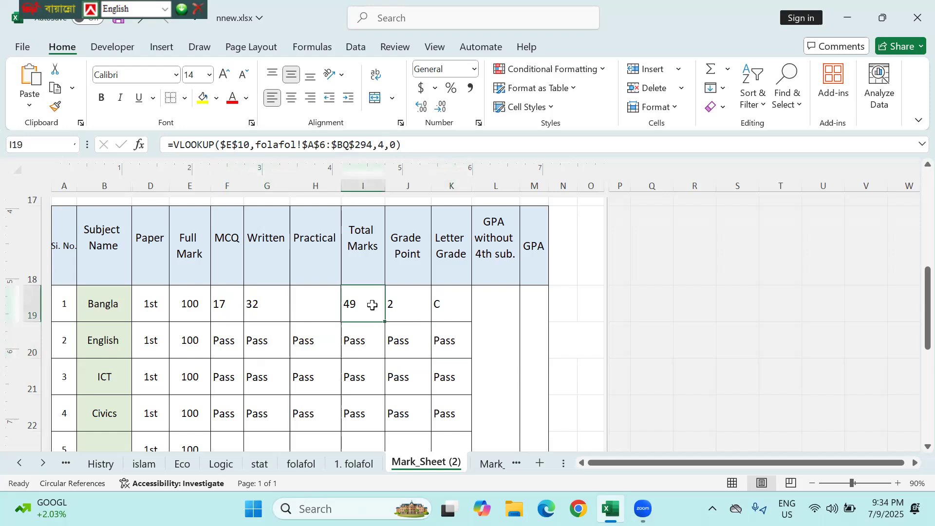
pyautogui.click(417, 304)
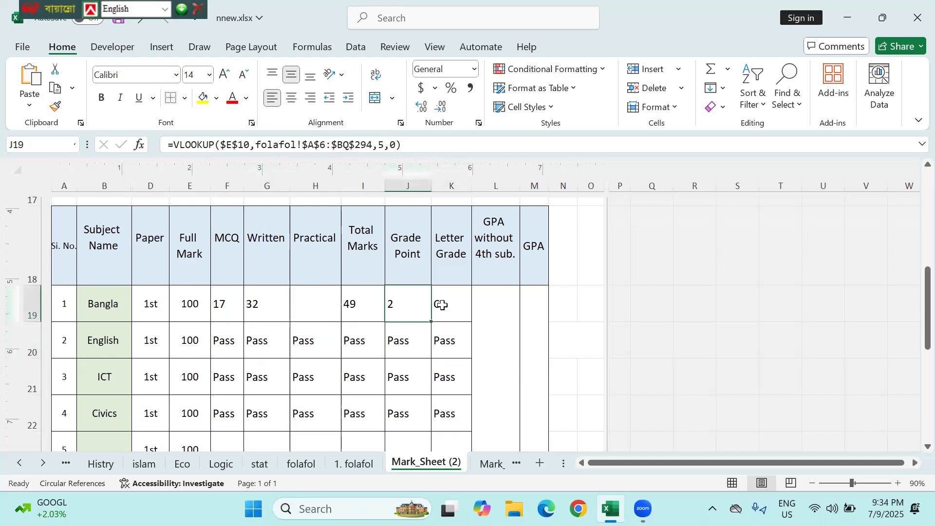
pyautogui.click(441, 305)
pyautogui.moveTo(233, 302); pyautogui.dragTo(445, 276)
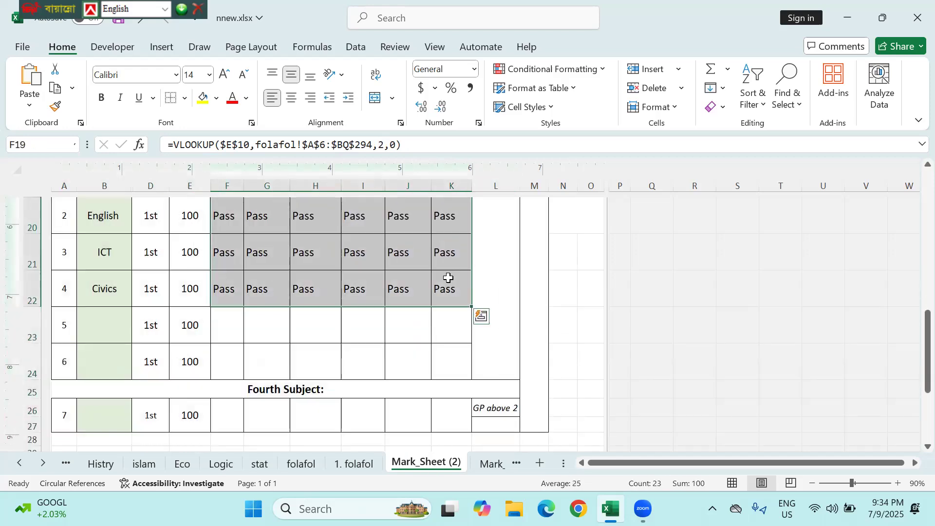
pyautogui.click(292, 97)
pyautogui.scroll(2, 344, 278)
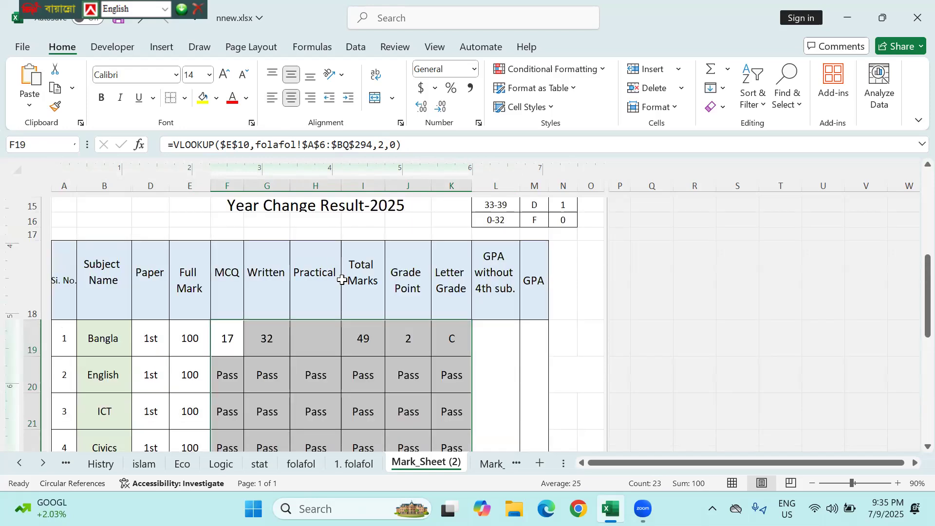
pyautogui.click(327, 347)
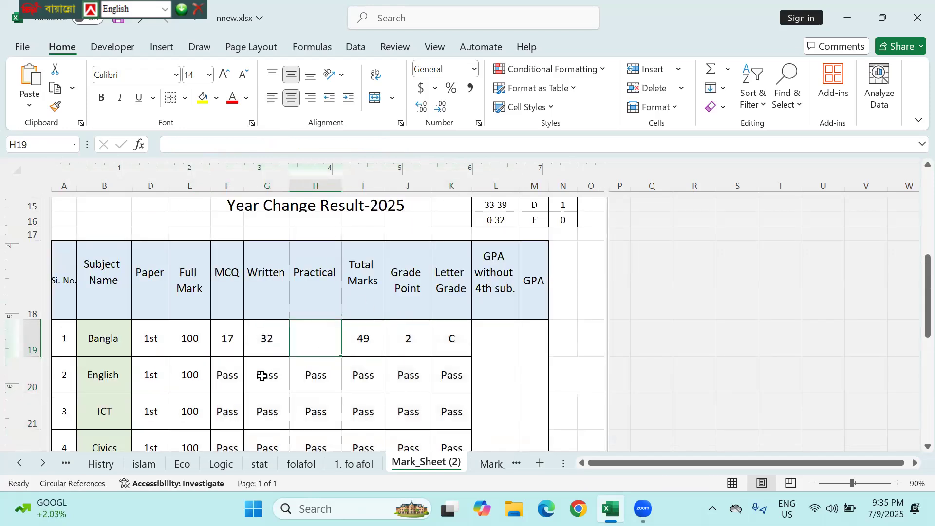
# - Check the English column numbers on the folafol sheet and clear the English MCQ cell on Mark_Sheet (2)
pyautogui.click(307, 465)
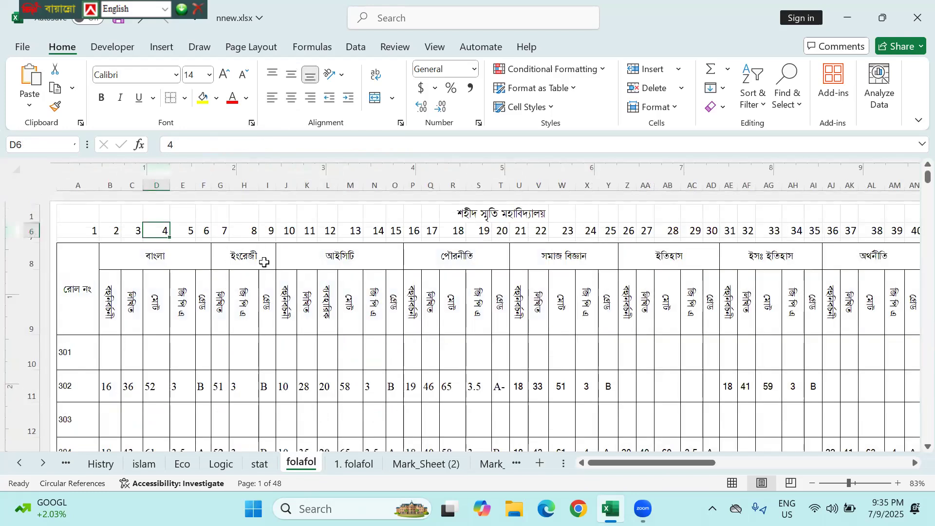
pyautogui.click(432, 469)
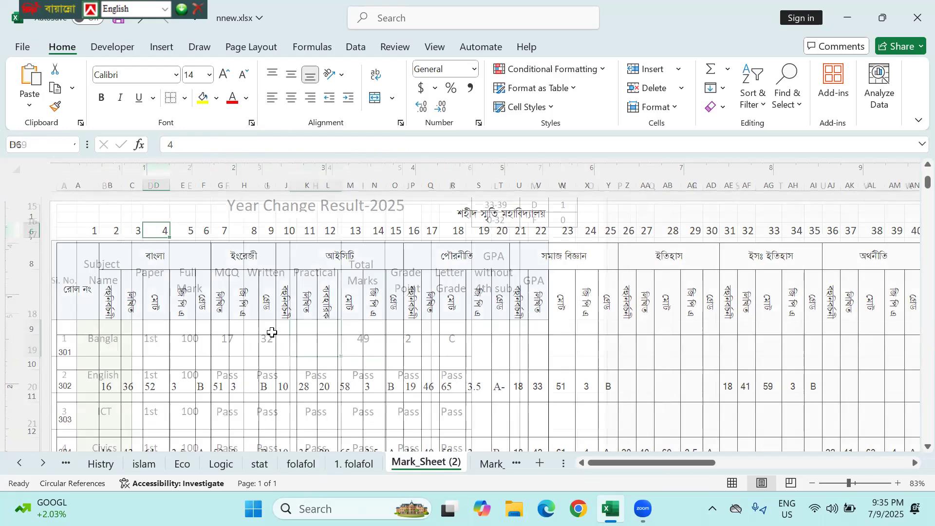
pyautogui.click(260, 372)
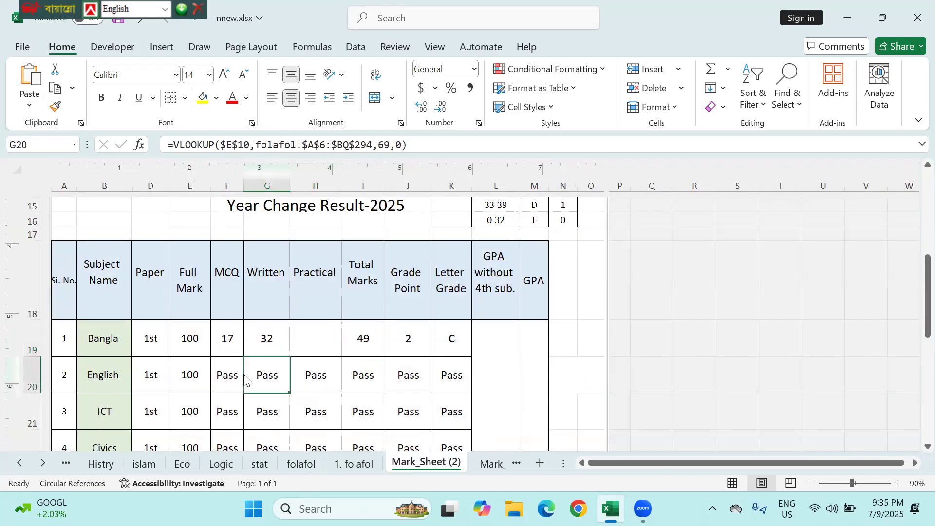
pyautogui.click(227, 376)
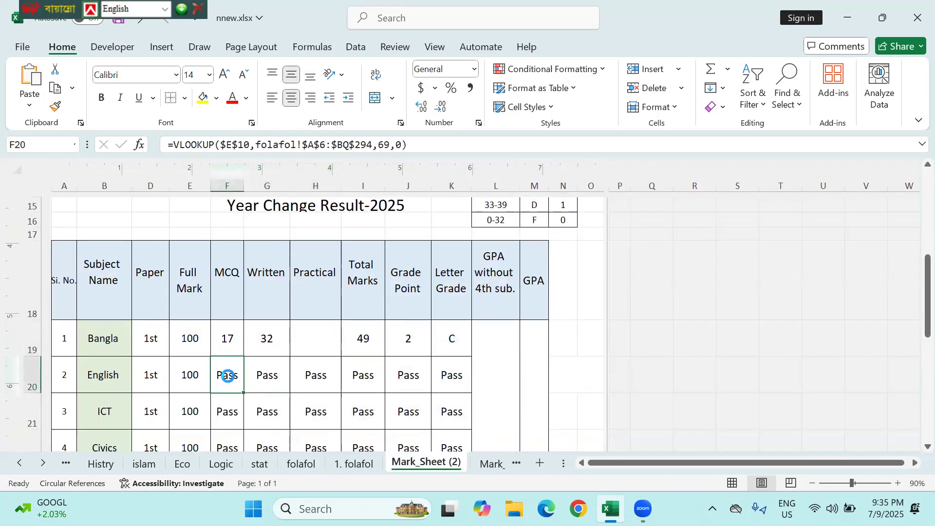
pyautogui.press('Delete')
# - Set the column index of the English Written cell's VLOOKUP formula to 7
pyautogui.click(262, 376)
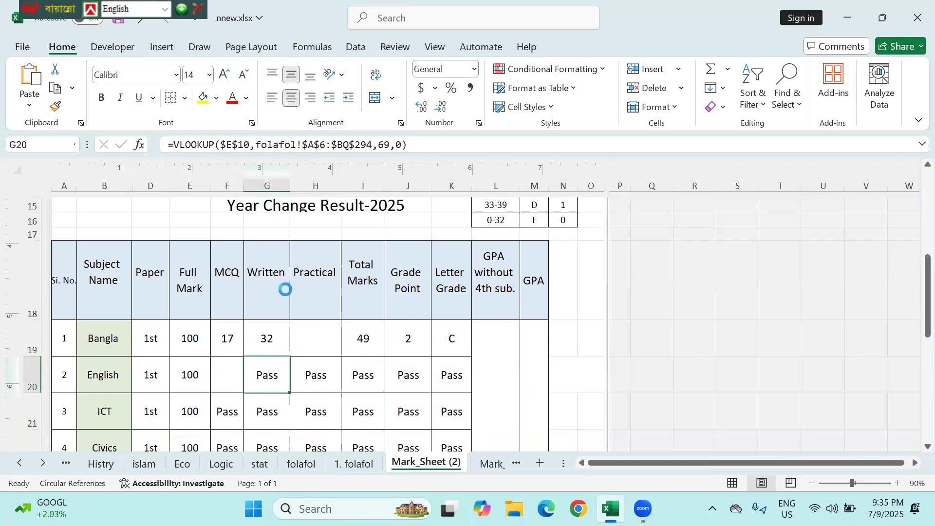
pyautogui.click(379, 146)
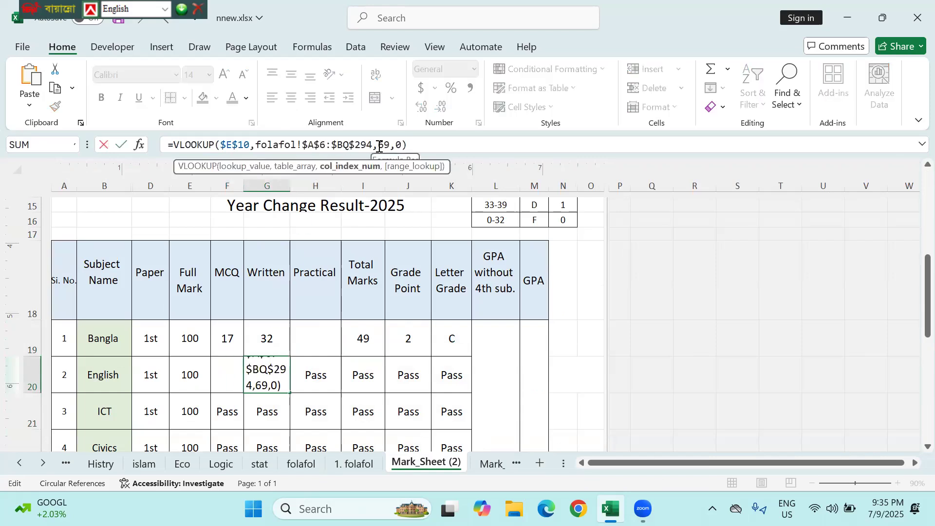
pyautogui.press('Delete')
pyautogui.press('Delete')
pyautogui.write('69')
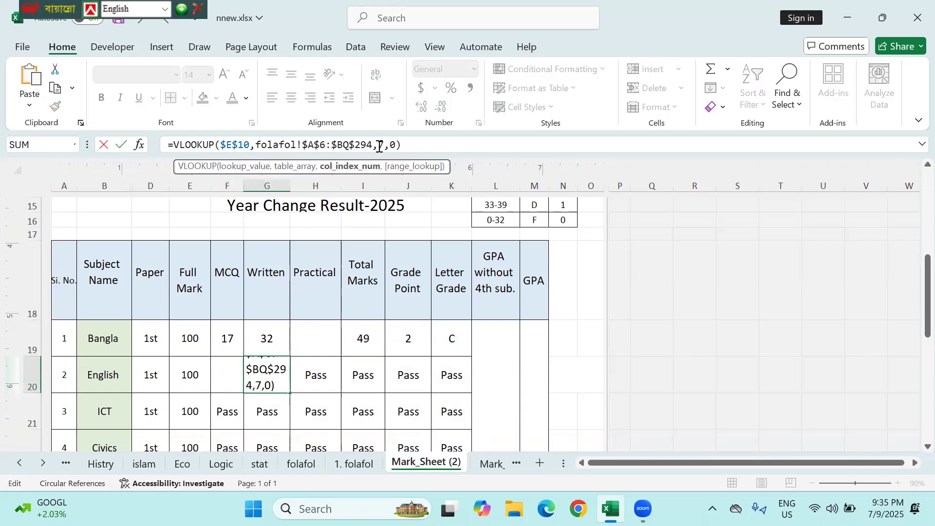
pyautogui.press('Return')
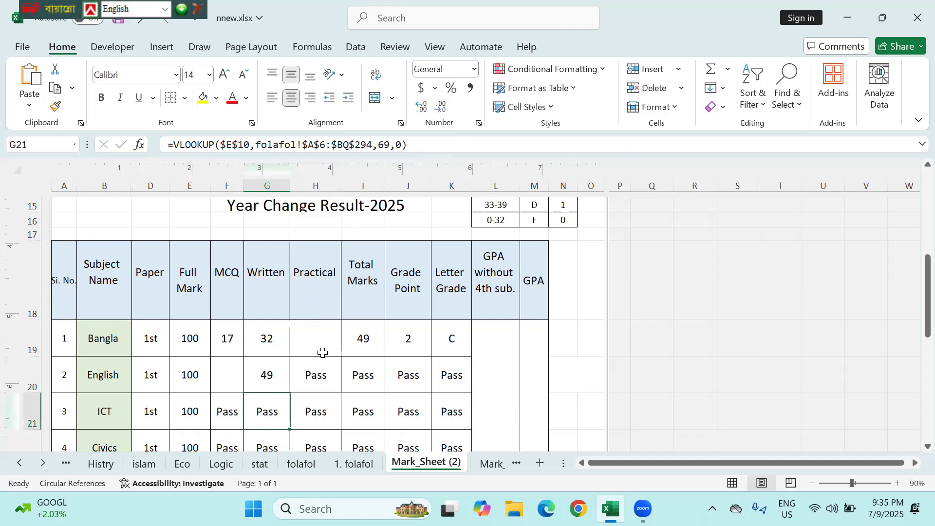
pyautogui.click(364, 336)
pyautogui.click(269, 378)
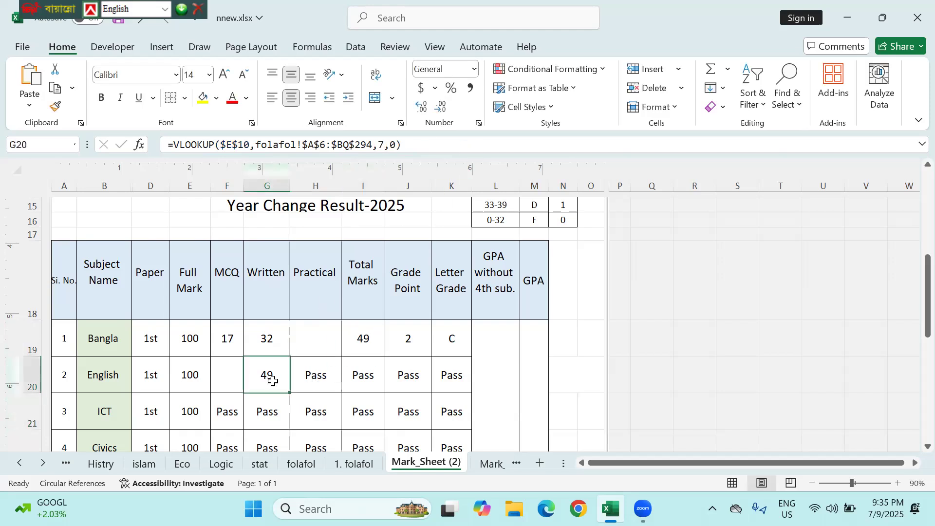
pyautogui.click(313, 378)
pyautogui.doubleClick(384, 145)
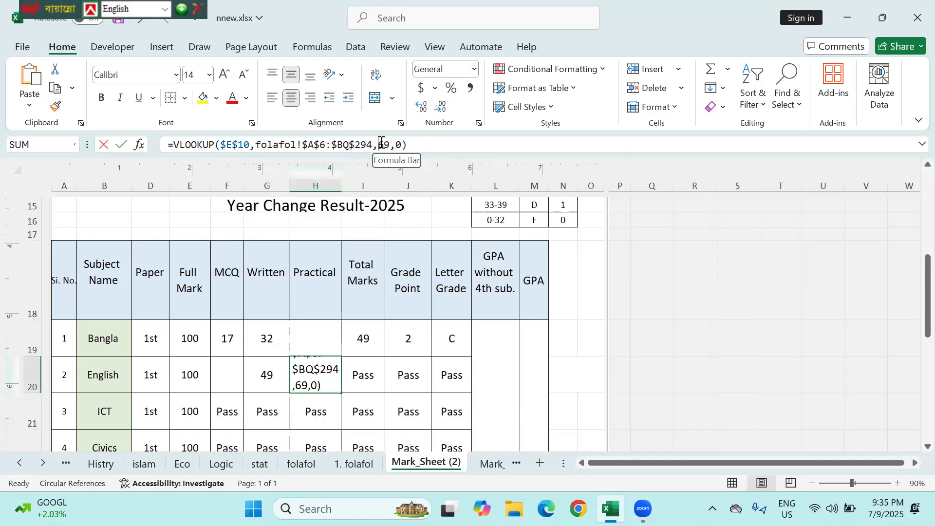
pyautogui.write('6')
pyautogui.press('Return')
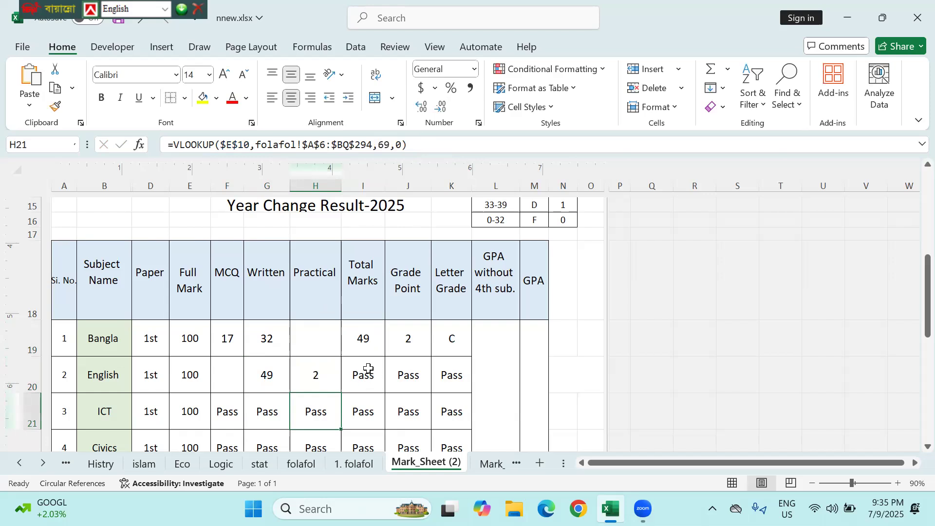
# - Clear the English Practical cell and select the Total Marks cell in the same row
pyautogui.click(326, 377)
pyautogui.press('Delete')
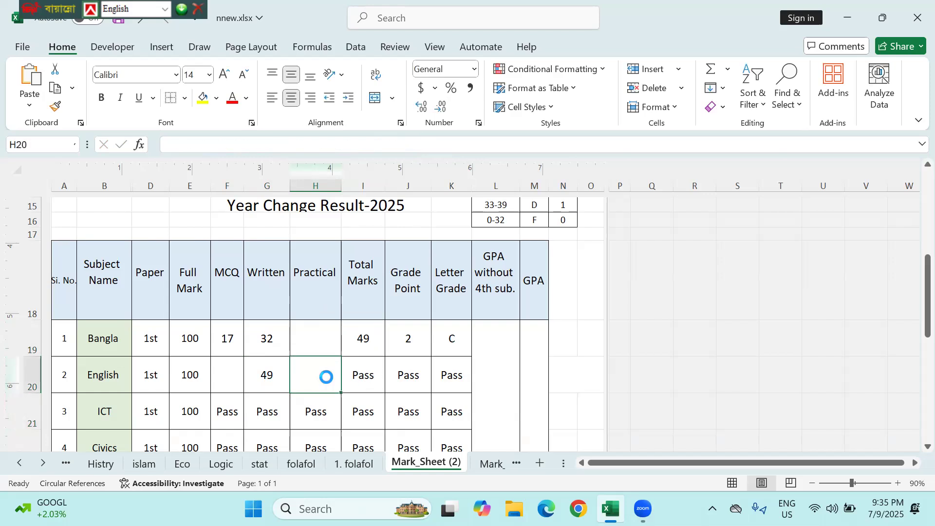
pyautogui.click(361, 381)
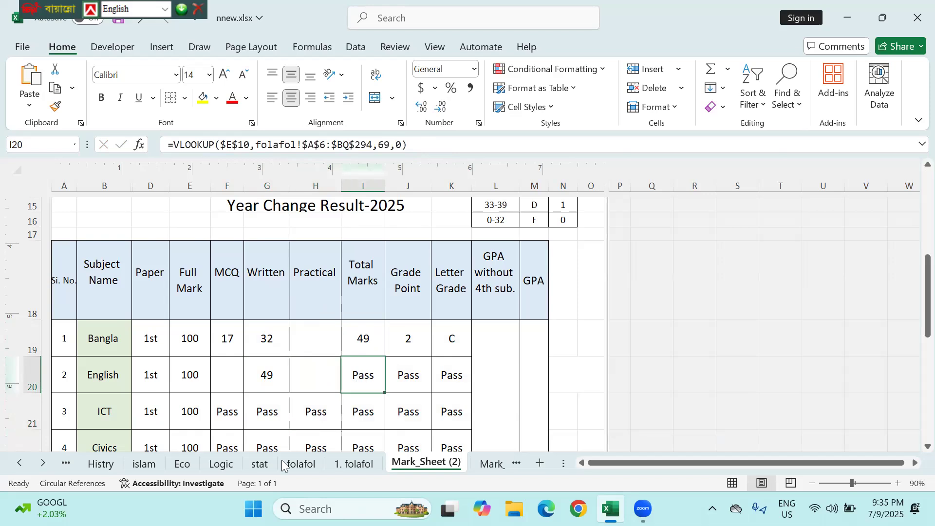
# - Check the English column numbers on the folafol sheet and set the English Total Marks cell's VLOOKUP column index to 7
pyautogui.click(303, 464)
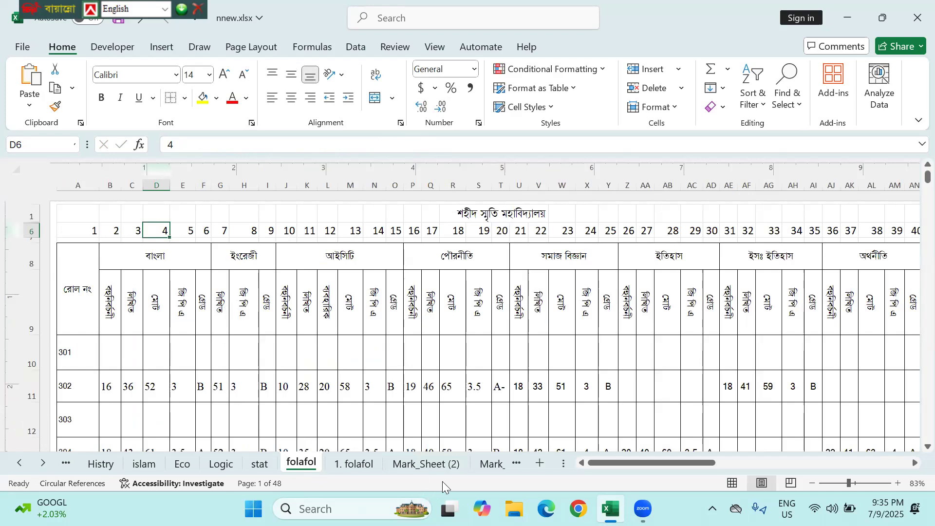
pyautogui.click(435, 465)
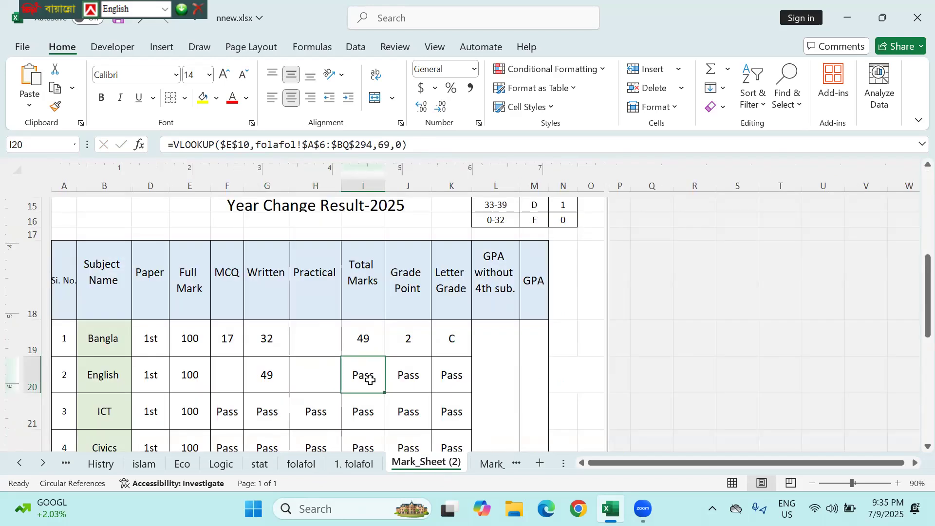
pyautogui.doubleClick(381, 148)
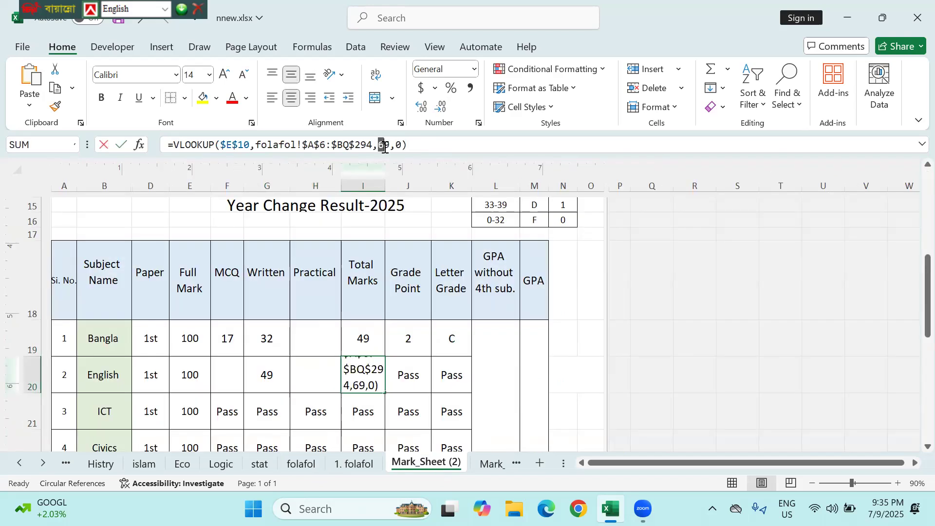
pyautogui.write('7')
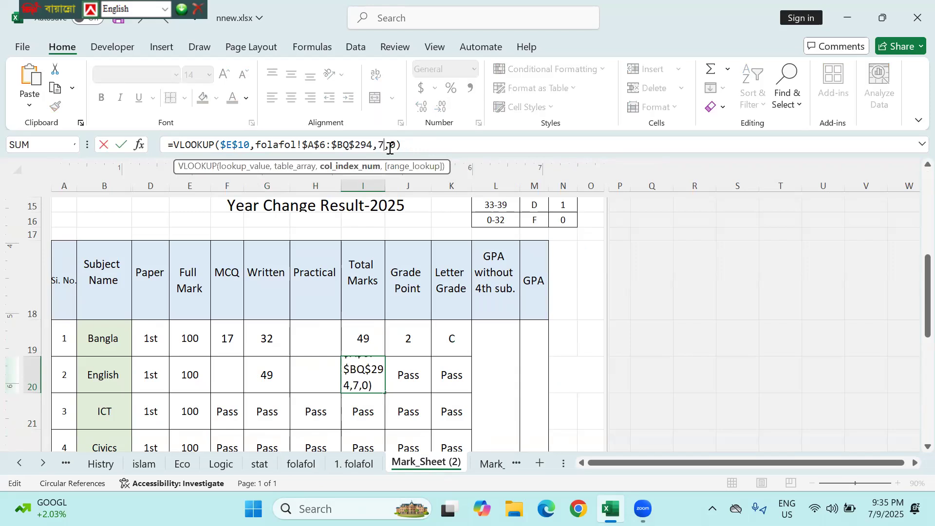
pyautogui.press('Return')
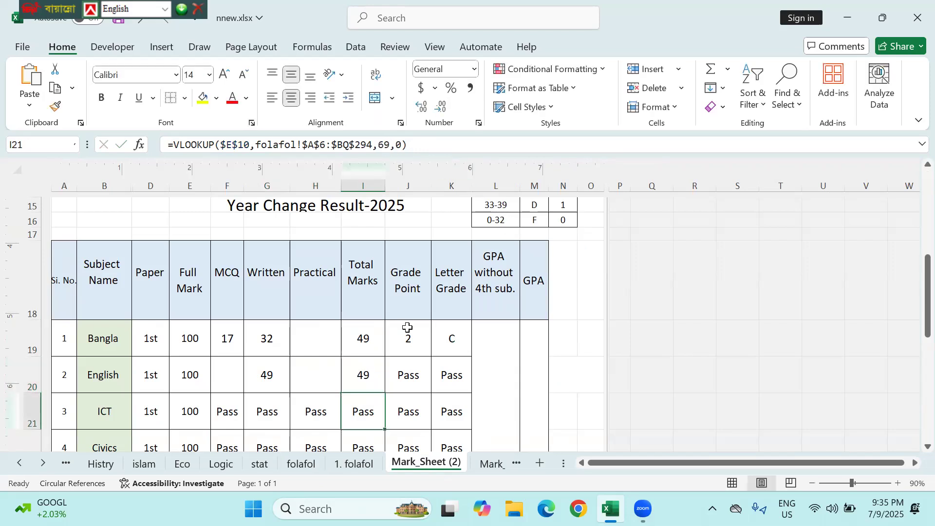
# - Set the VLOOKUP column index to 8 in the English Grade Point cell and 9 in the English Letter Grade cell
pyautogui.click(409, 376)
pyautogui.doubleClick(383, 144)
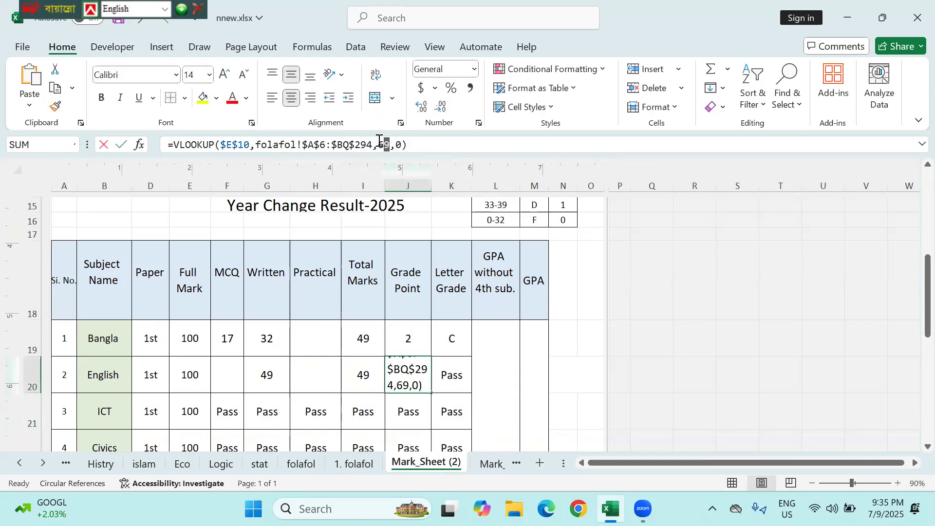
pyautogui.write('8')
pyautogui.press('Return')
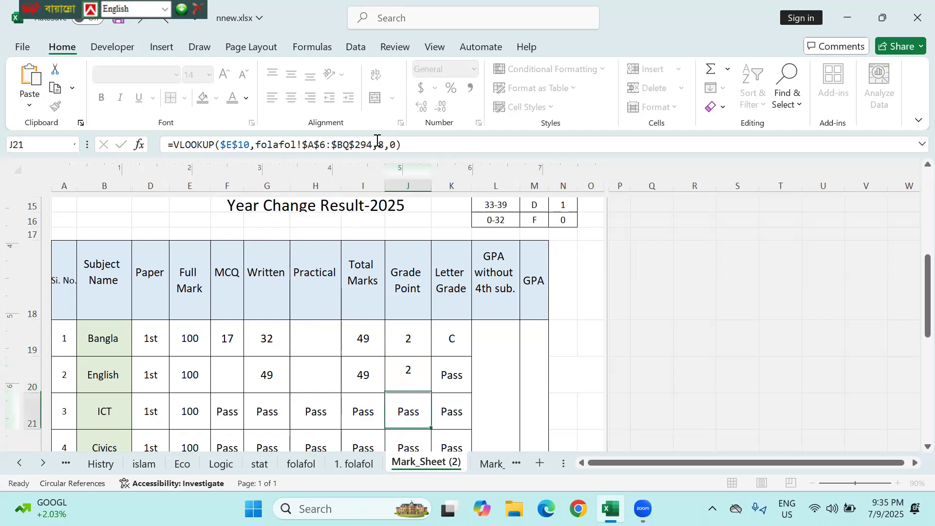
pyautogui.click(445, 378)
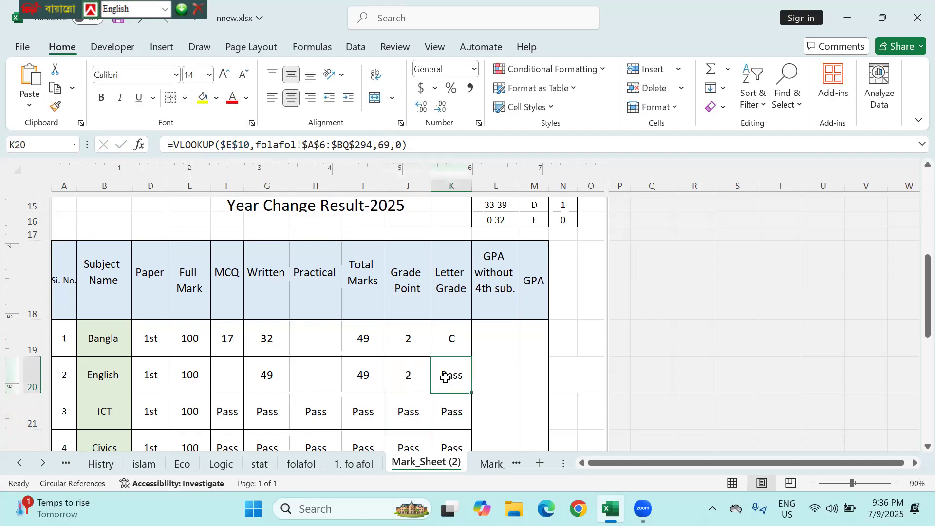
pyautogui.click(379, 144)
pyautogui.doubleClick(383, 144)
pyautogui.write('9')
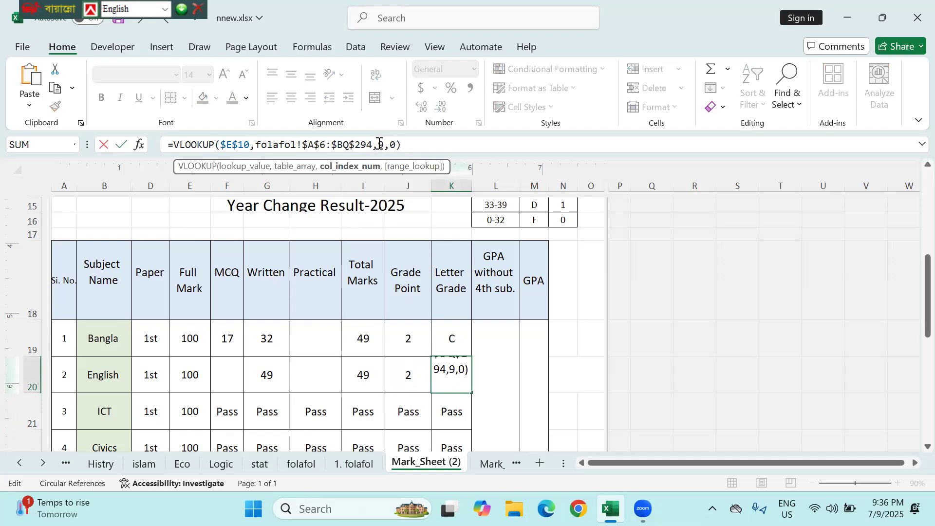
pyautogui.press('Return')
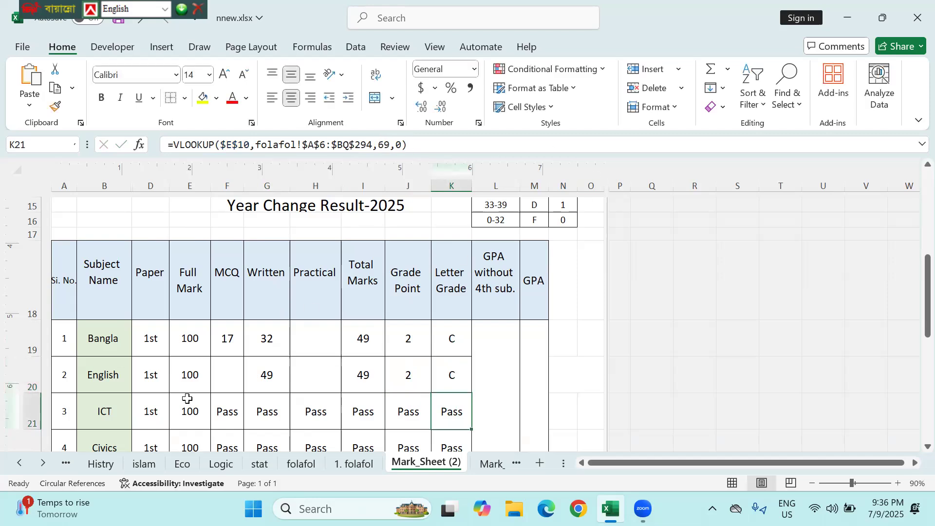
# - Check the ICT column numbers on the folafol sheet and set the ICT MCQ cell's VLOOKUP column index to 10
pyautogui.click(307, 464)
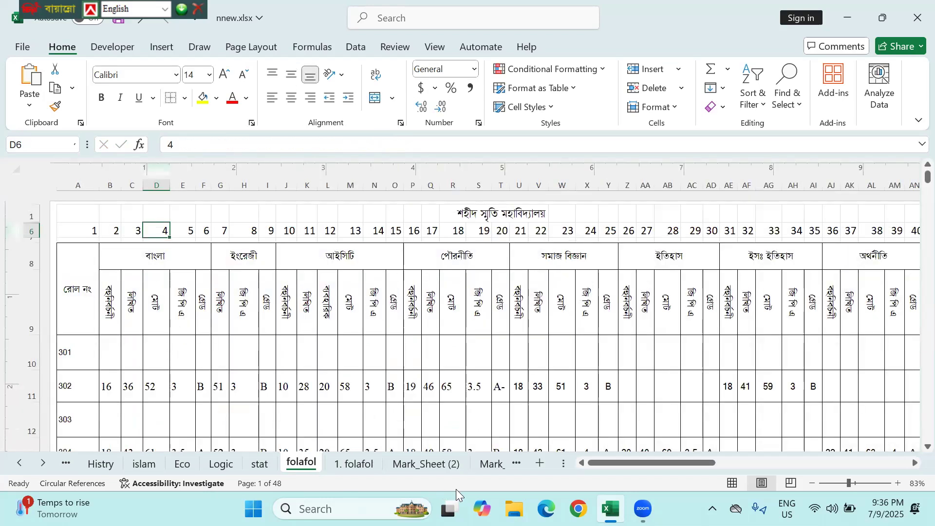
pyautogui.click(438, 469)
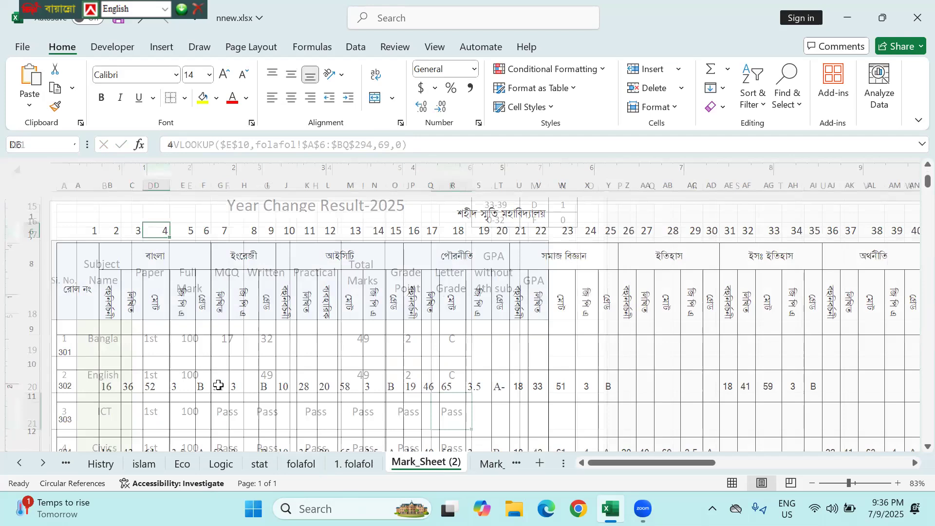
pyautogui.click(233, 406)
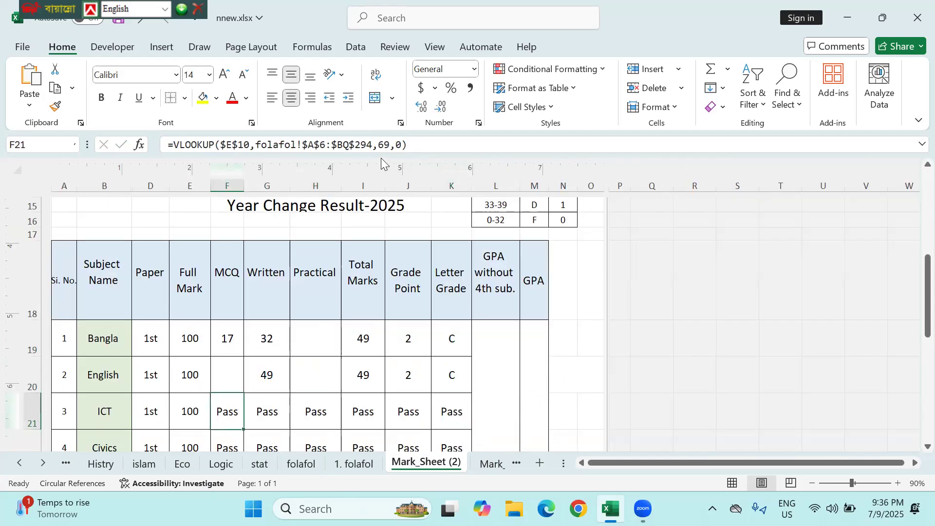
pyautogui.moveTo(378, 145); pyautogui.dragTo(391, 148)
pyautogui.write('10')
pyautogui.press('Return')
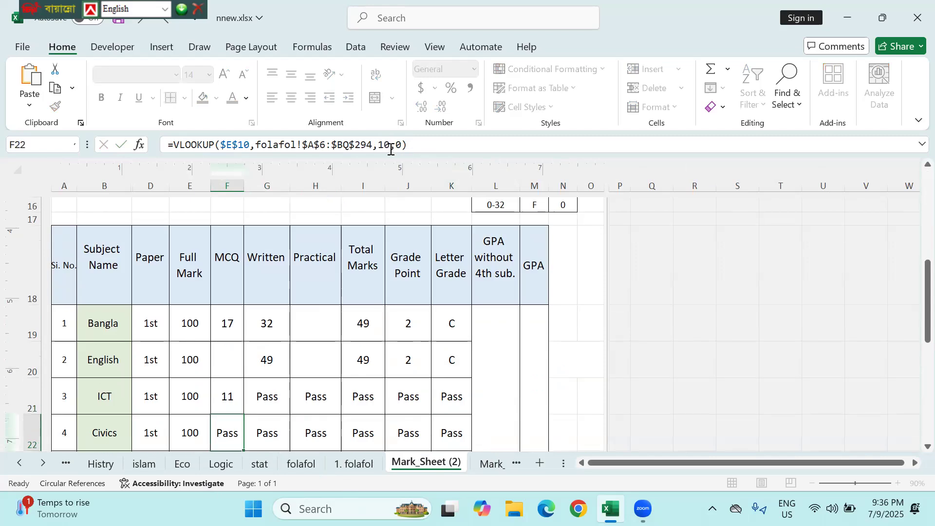
# - Set the column index of the ICT Written cell's VLOOKUP formula to 11, the ICT written column on folafol
pyautogui.click(272, 383)
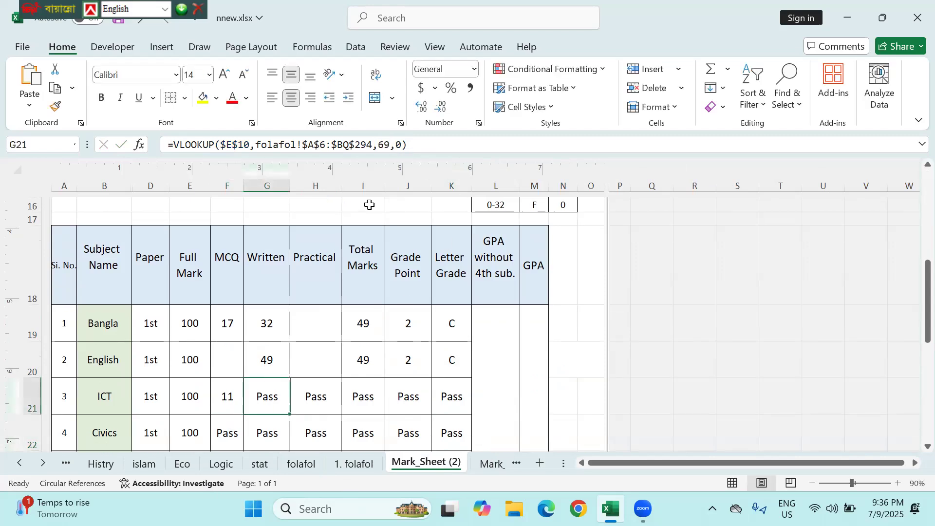
pyautogui.click(381, 148)
pyautogui.moveTo(379, 146); pyautogui.dragTo(391, 147)
pyautogui.write('17')
pyautogui.press('Return')
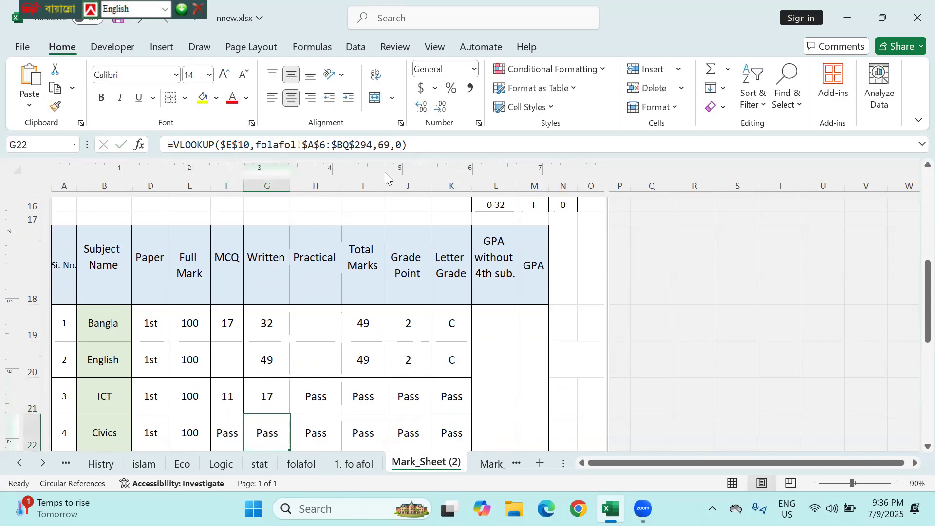
# - Set the VLOOKUP column index to 12 in the ICT Practical cell and 13 in the ICT Total Marks cell
pyautogui.click(318, 402)
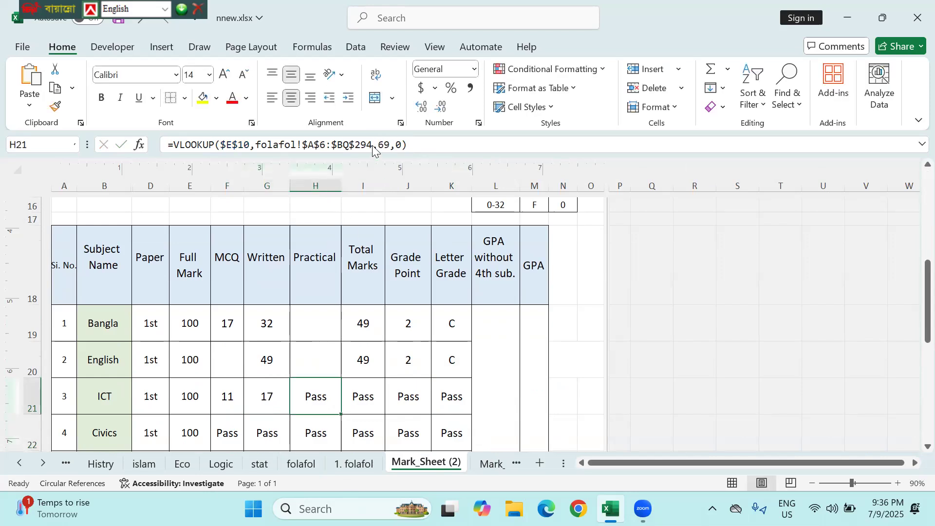
pyautogui.moveTo(379, 146); pyautogui.dragTo(385, 147)
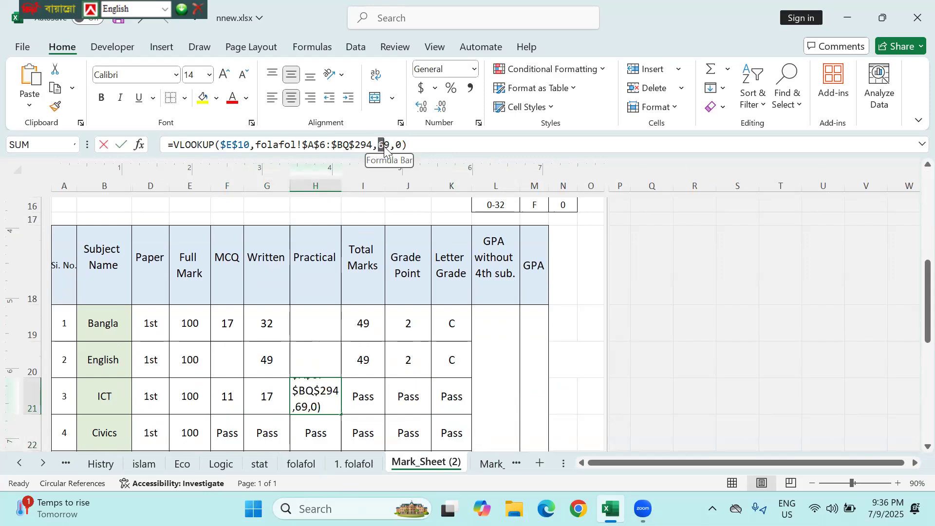
pyautogui.write('12')
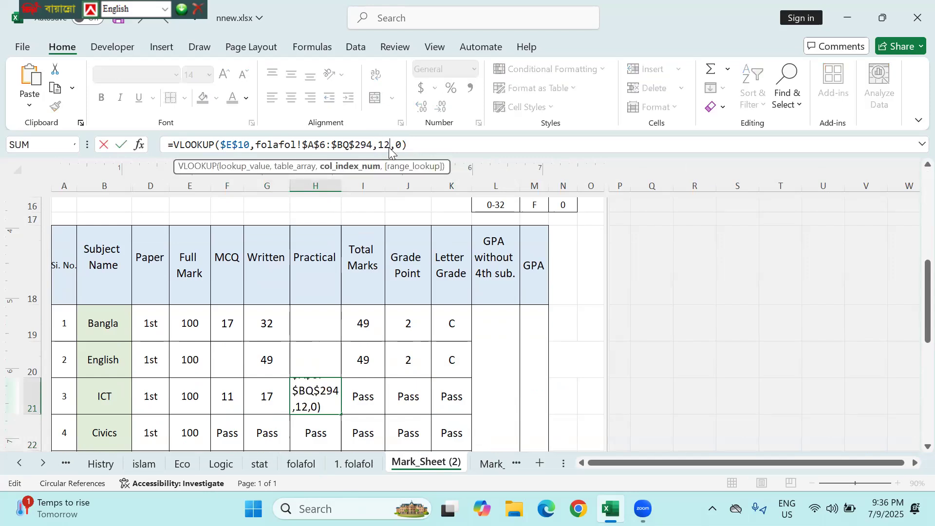
pyautogui.press('Return')
pyautogui.click(373, 387)
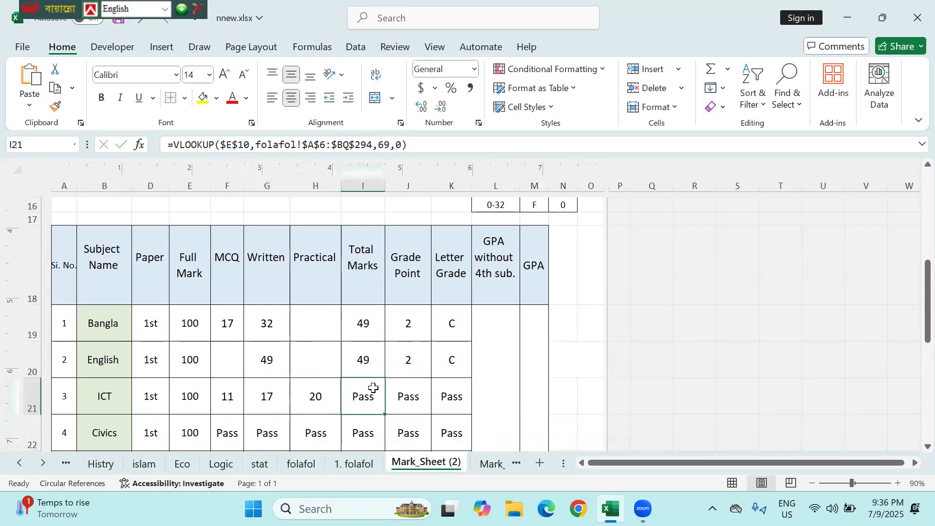
pyautogui.doubleClick(387, 145)
pyautogui.write('13')
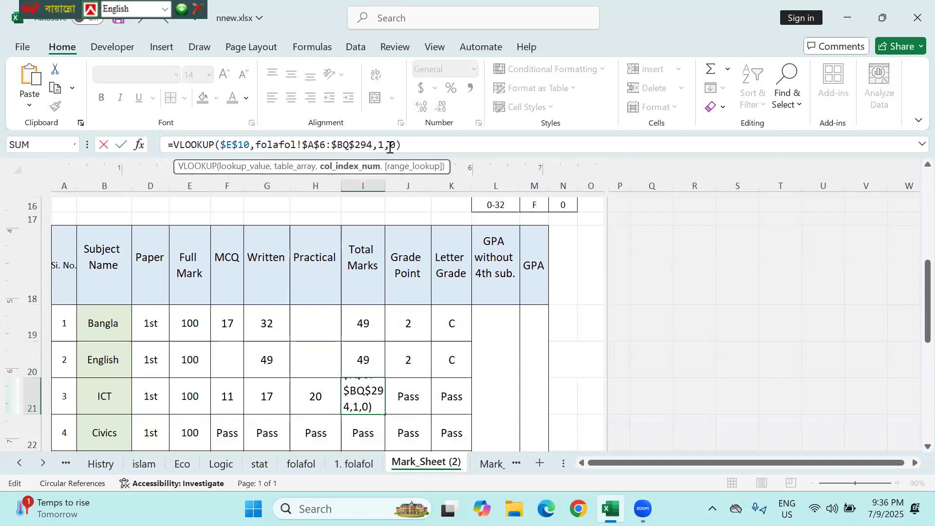
pyautogui.press('Return')
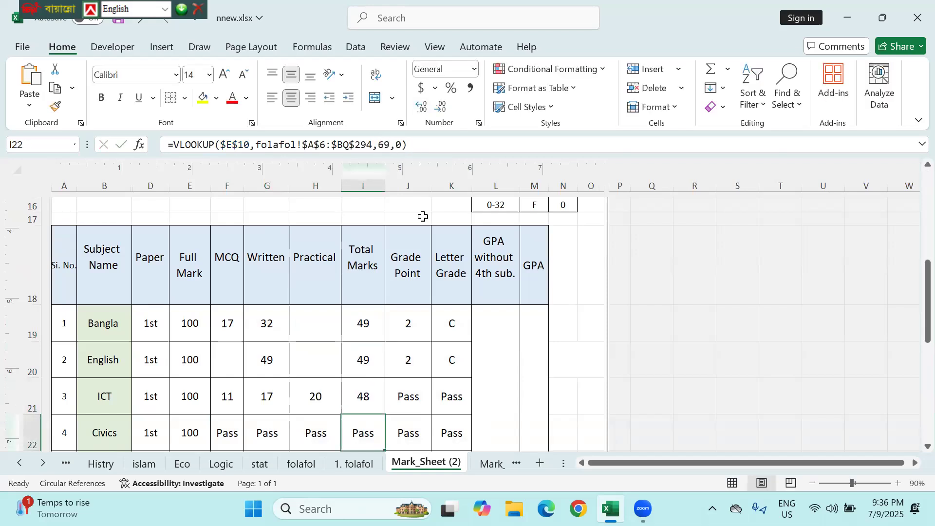
# - Set the VLOOKUP column index to 14 in the ICT Grade Point cell and 15 in the ICT Letter Grade cell
pyautogui.click(413, 392)
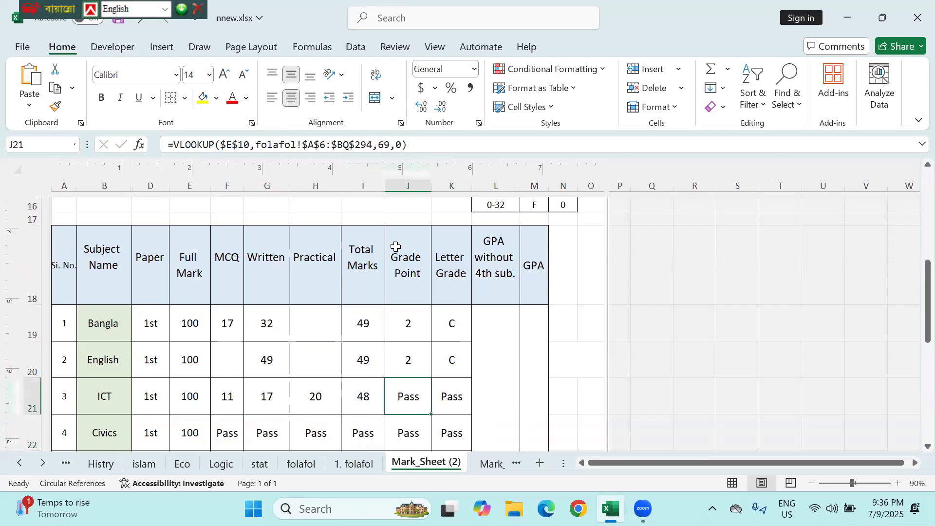
pyautogui.doubleClick(386, 145)
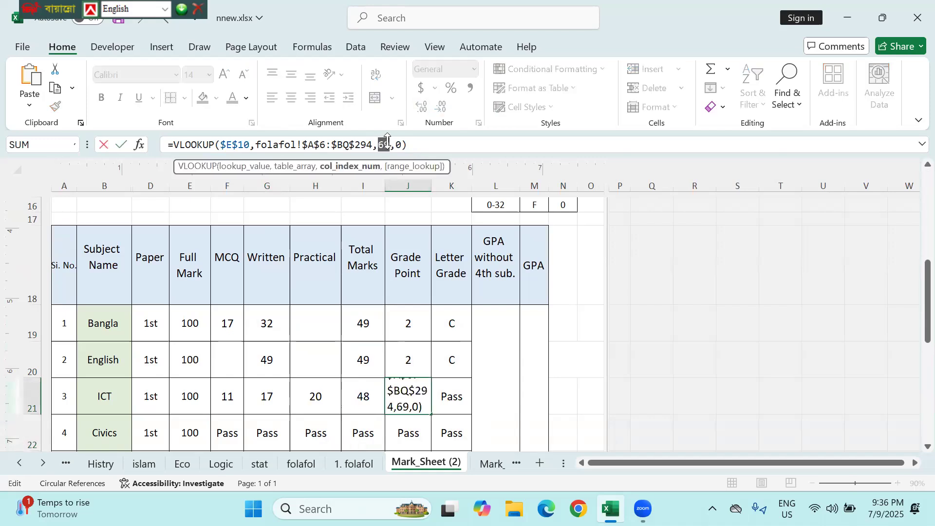
pyautogui.write('14')
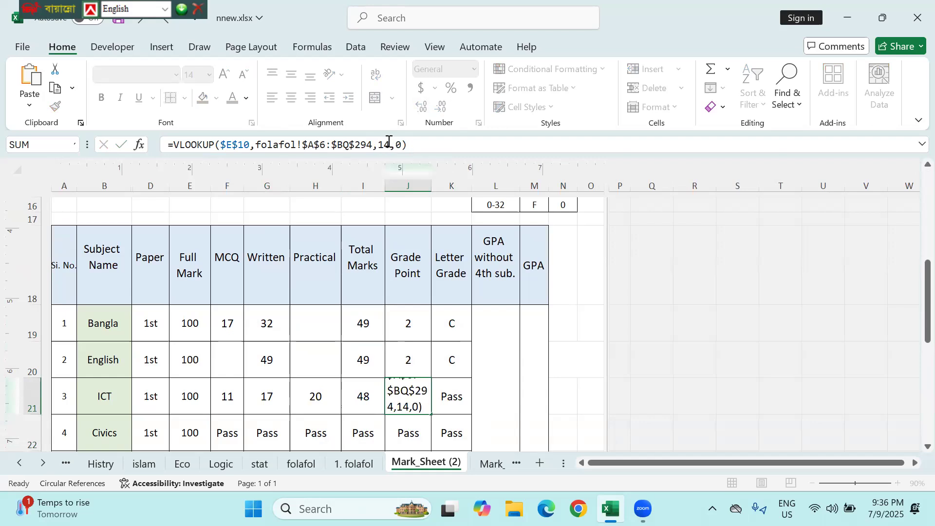
pyautogui.press('Return')
pyautogui.click(446, 390)
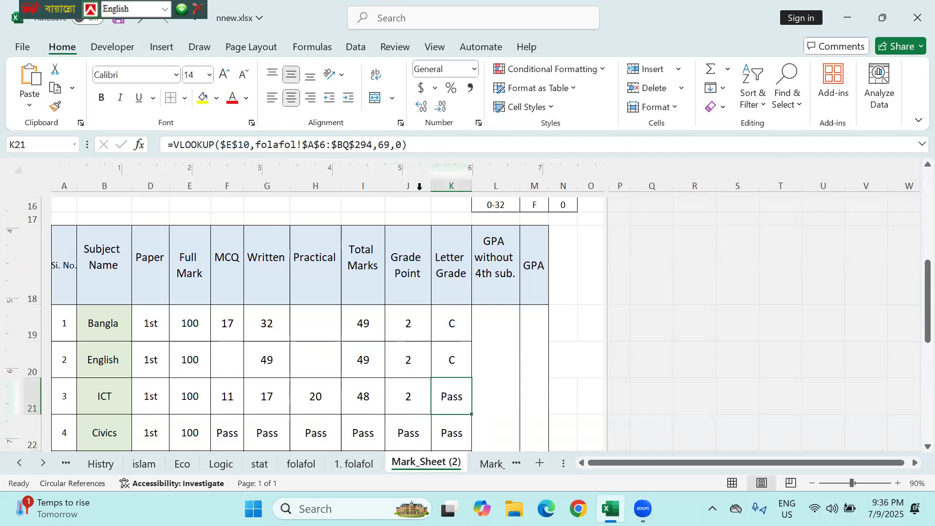
pyautogui.moveTo(392, 145); pyautogui.dragTo(378, 139)
pyautogui.write('15')
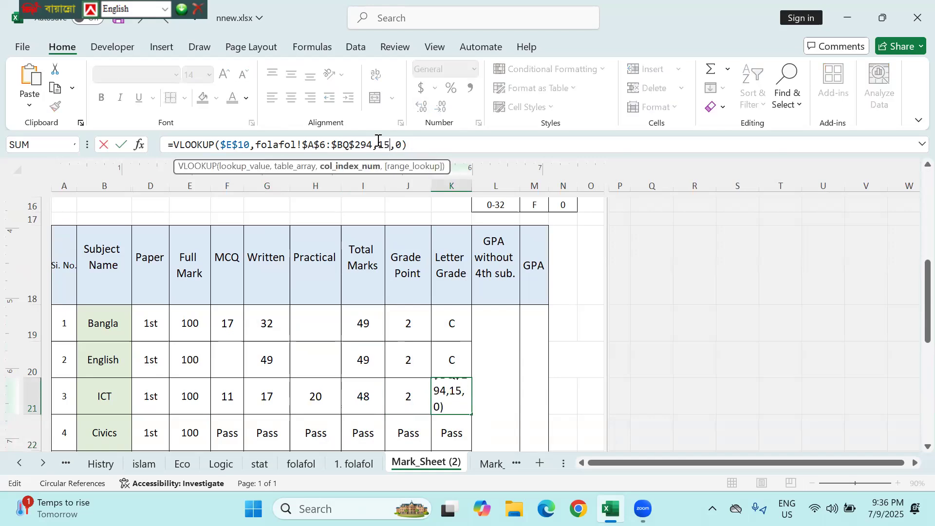
pyautogui.press('Return')
# - Check the Civics column numbers on the folafol sheet and set the Civics MCQ cell's VLOOKUP column index to 16
pyautogui.scroll(-2, 277, 268)
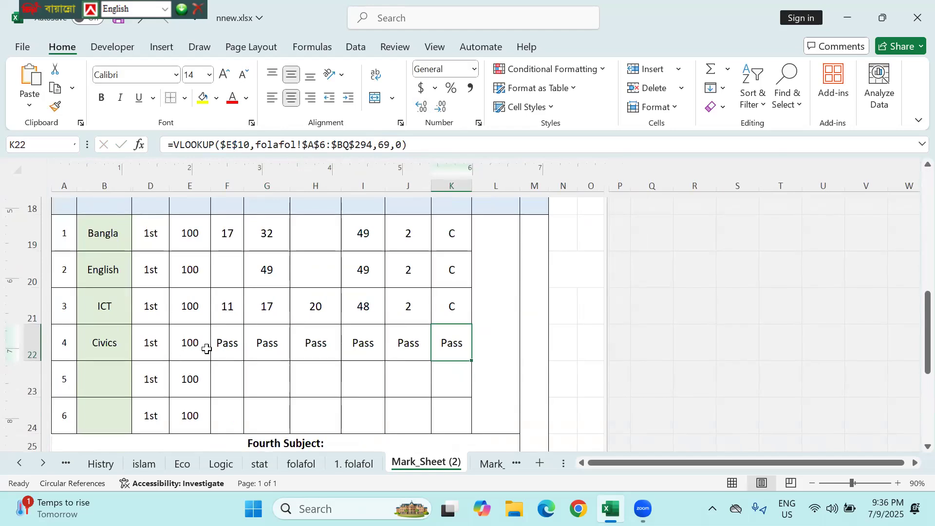
pyautogui.click(224, 342)
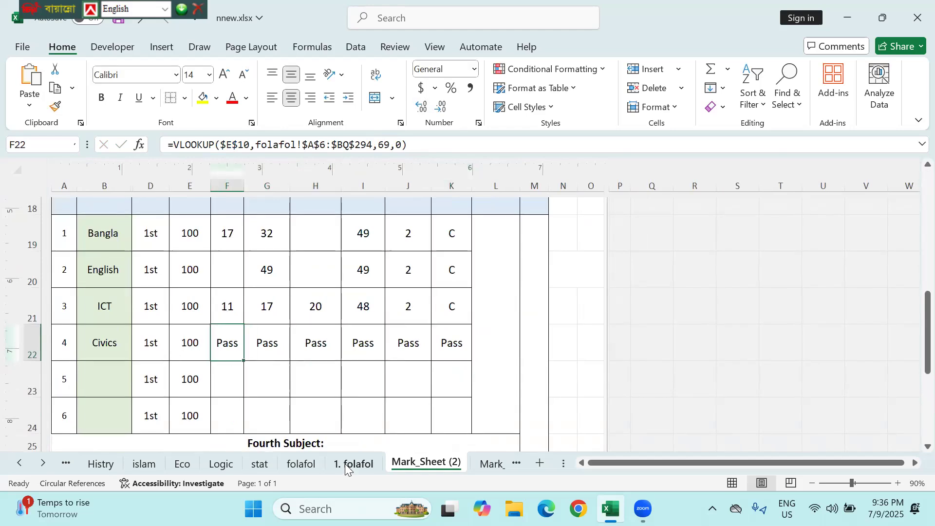
pyautogui.click(300, 464)
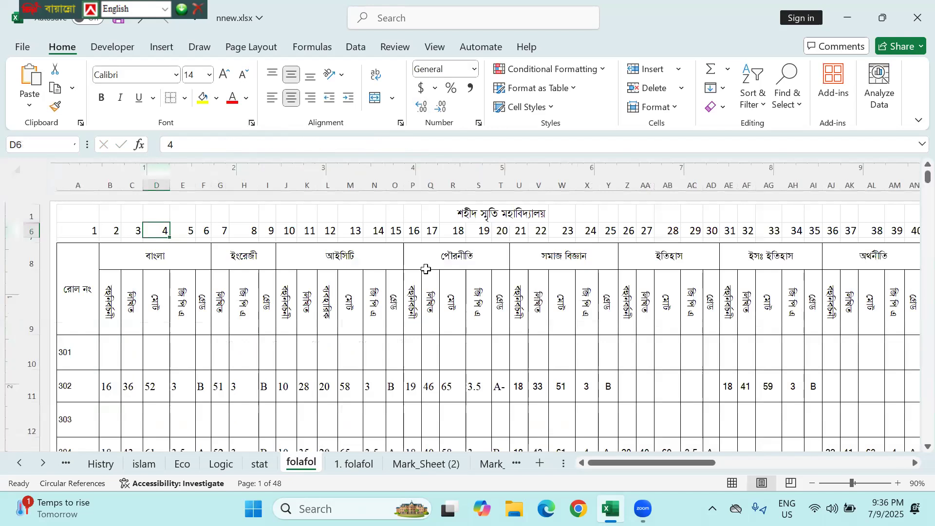
pyautogui.click(413, 184)
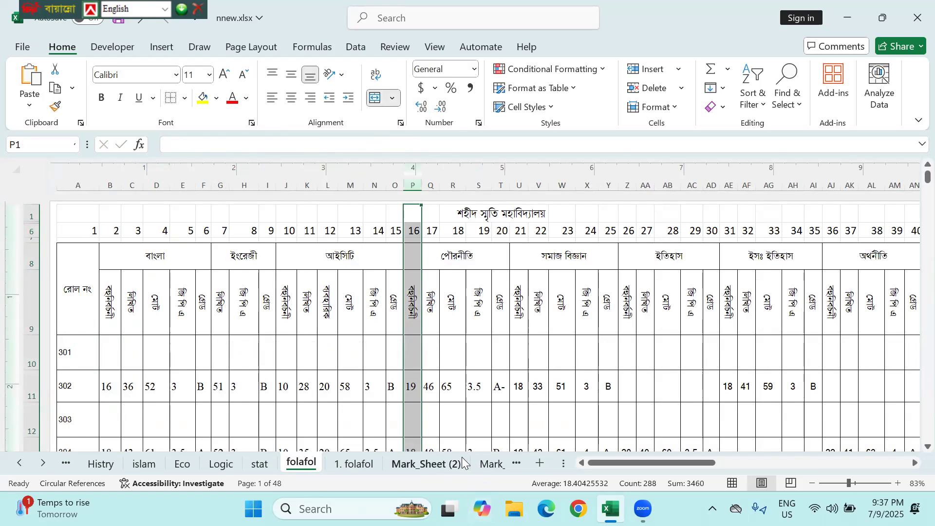
pyautogui.click(443, 463)
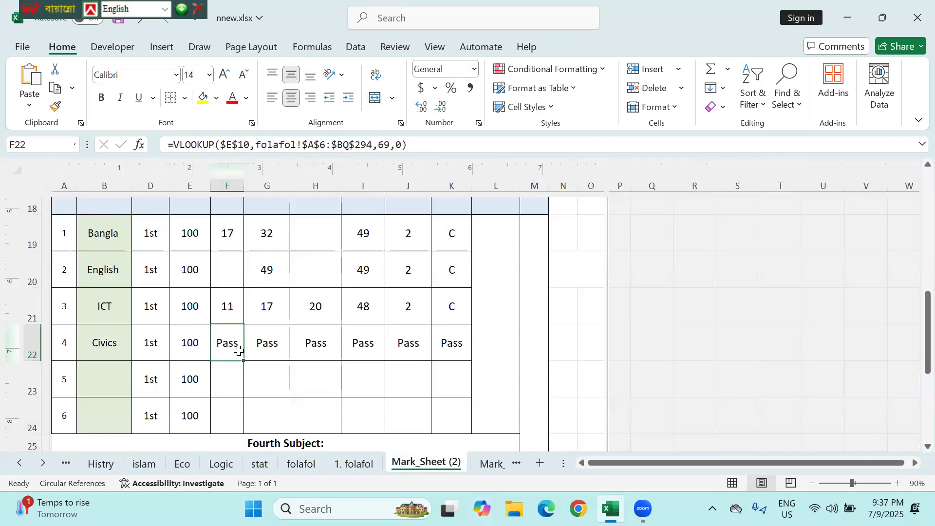
pyautogui.click(379, 144)
pyautogui.moveTo(378, 144); pyautogui.dragTo(392, 144)
pyautogui.write('16')
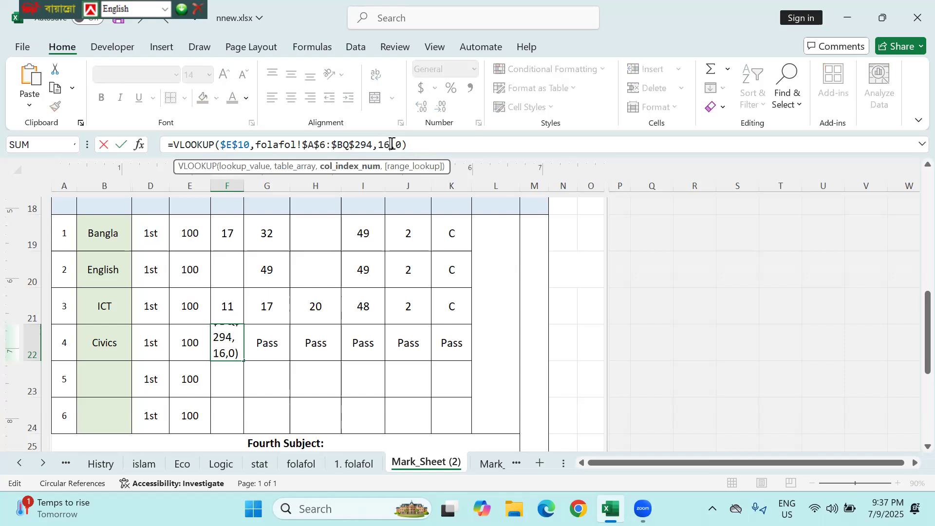
pyautogui.press('Return')
# - Set the column index of the Civics Written cell's VLOOKUP formula to 17
pyautogui.click(269, 336)
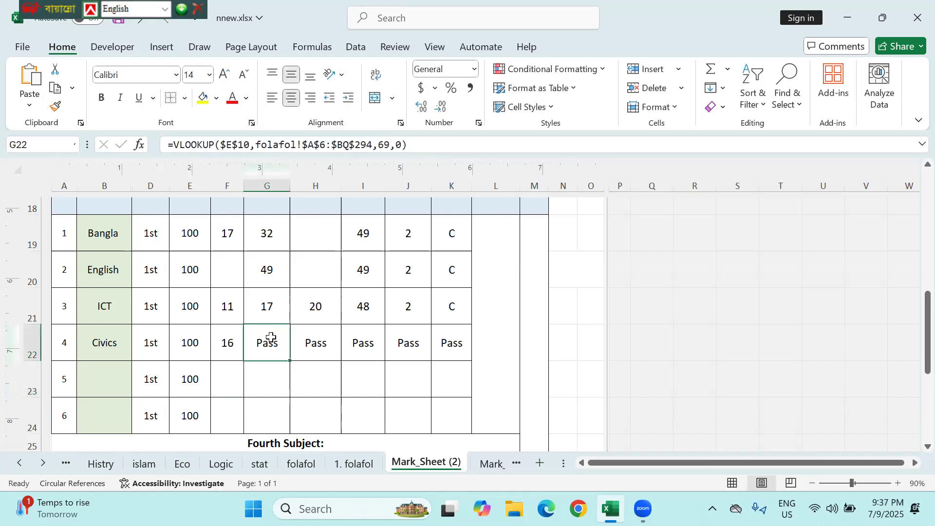
pyautogui.click(379, 144)
pyautogui.moveTo(379, 144); pyautogui.dragTo(390, 145)
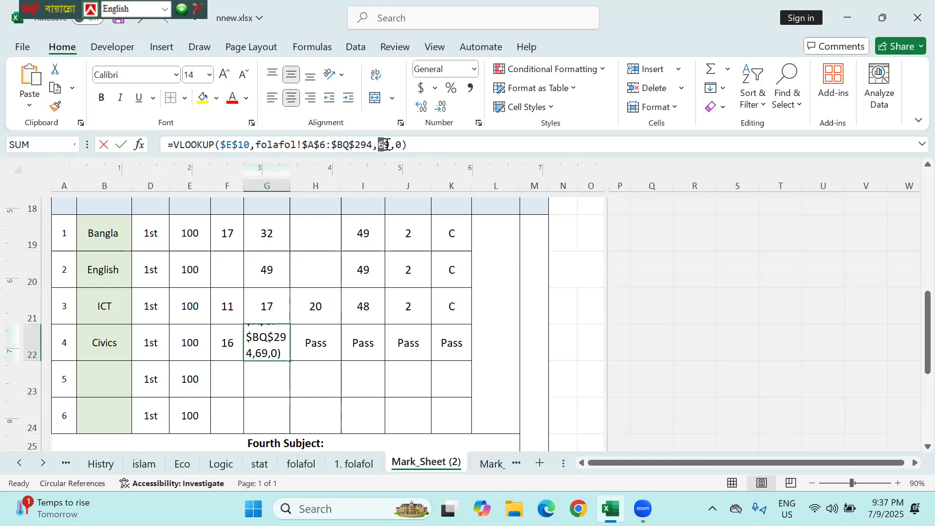
pyautogui.write('1u')
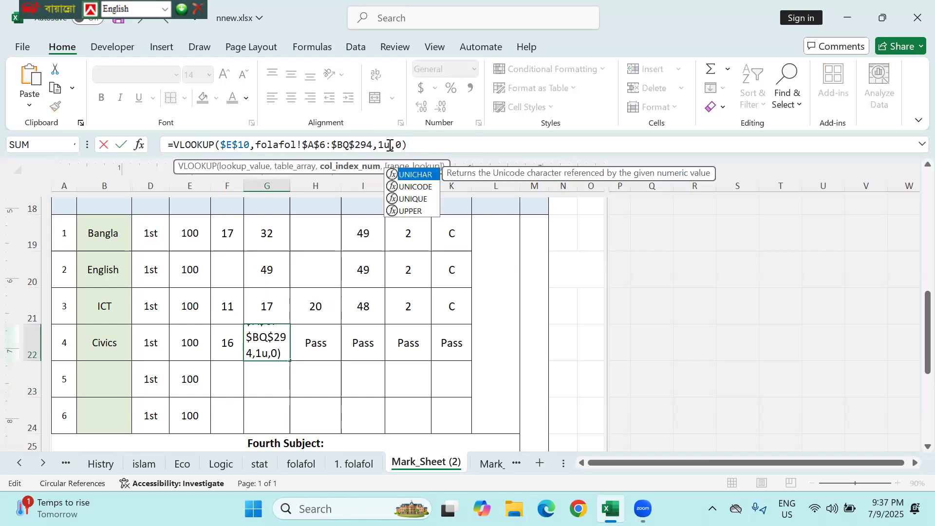
pyautogui.press('BackSpace')
pyautogui.write('7')
pyautogui.press('Return')
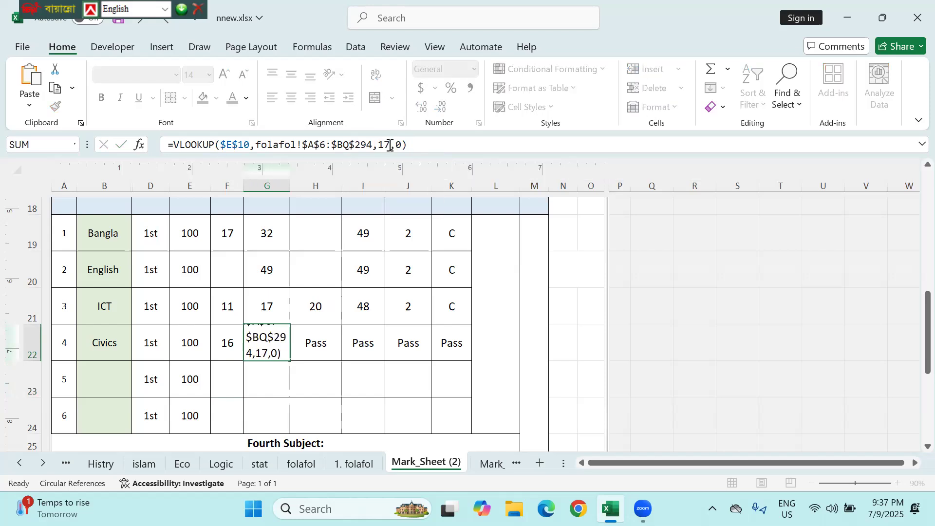
# - Clear the Civics Practical cell and set the VLOOKUP column index in the Civics Total Marks cell to 18
pyautogui.click(314, 341)
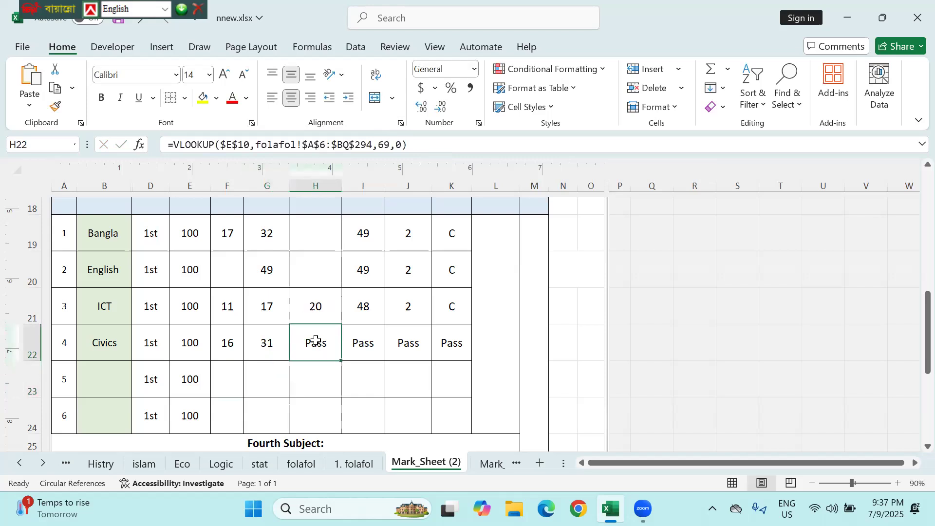
pyautogui.scroll(1, 316, 340)
pyautogui.scroll(-1, 315, 340)
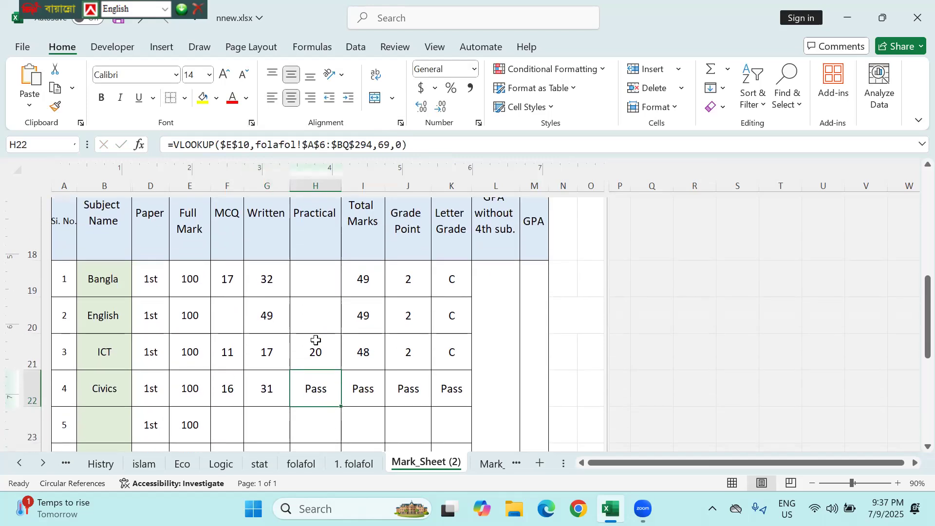
pyautogui.press('Delete')
pyautogui.click(362, 387)
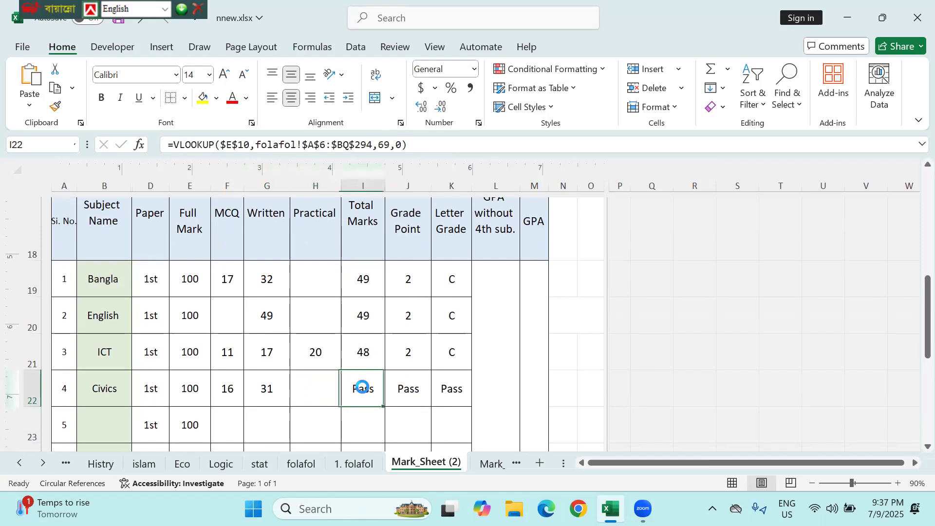
pyautogui.moveTo(378, 143); pyautogui.dragTo(393, 145)
pyautogui.write('18')
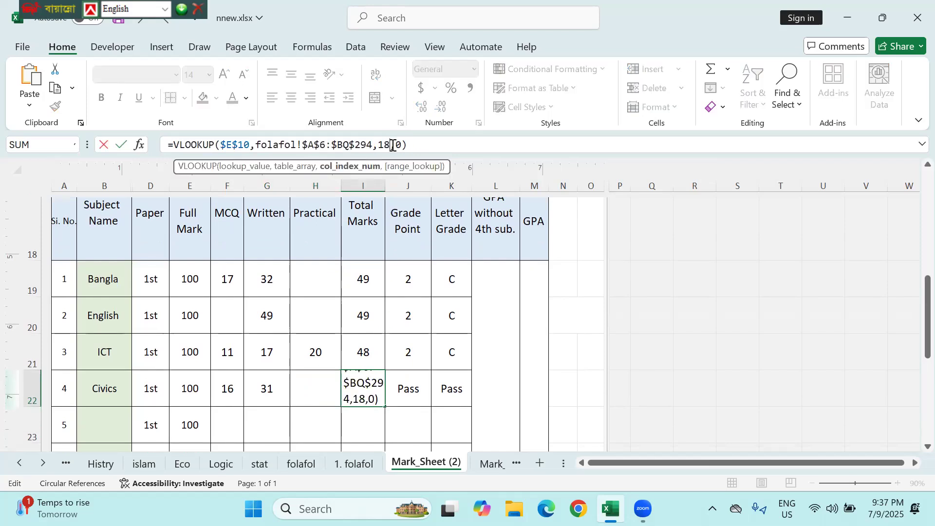
pyautogui.press('Return')
# - Set the VLOOKUP column index to 19 in the Civics Grade Point cell and 20 in the Civics Letter Grade cell
pyautogui.click(400, 388)
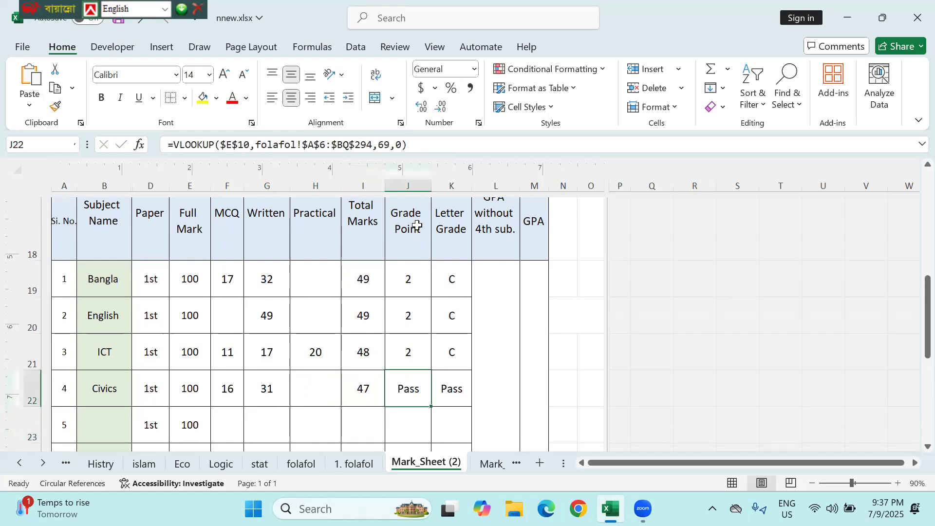
pyautogui.click(385, 145)
pyautogui.doubleClick(385, 145)
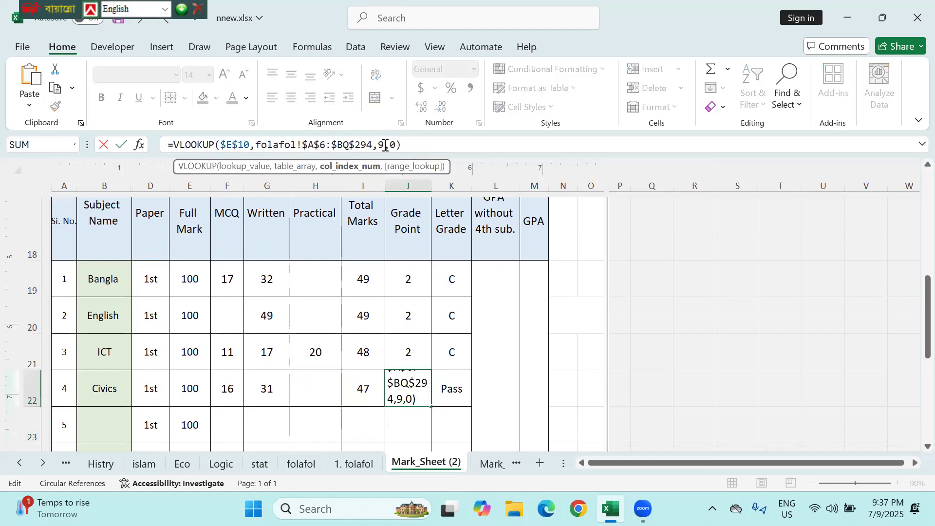
pyautogui.write('10')
pyautogui.press('Return')
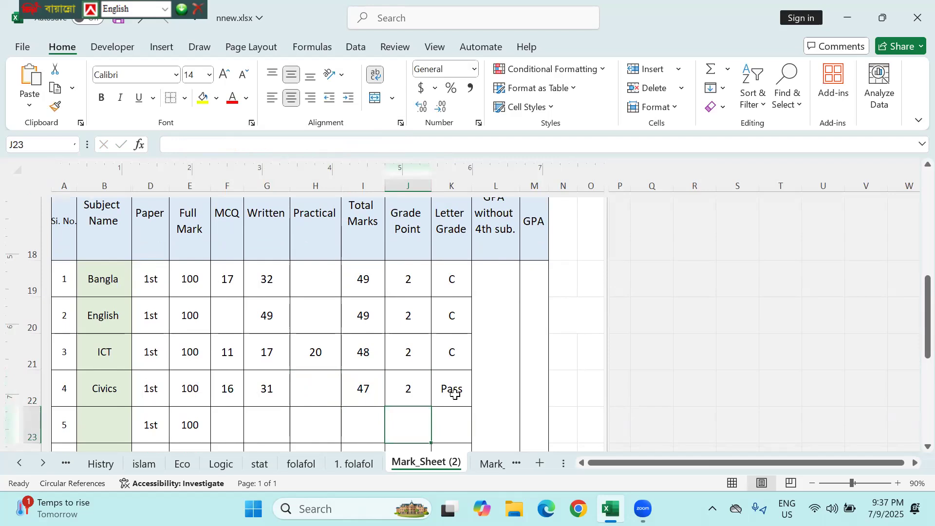
pyautogui.click(454, 395)
pyautogui.click(386, 144)
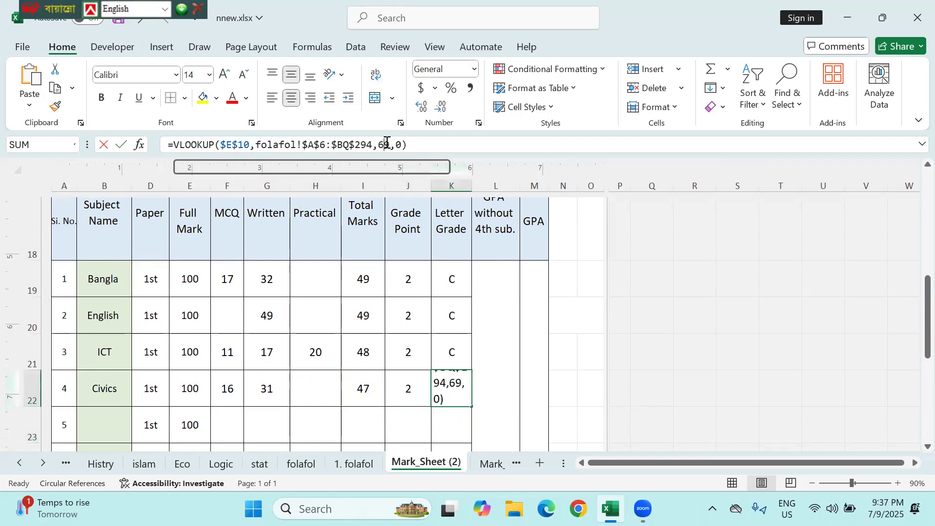
pyautogui.doubleClick(387, 144)
pyautogui.press('BackSpace')
pyautogui.write('2')
pyautogui.press('Return')
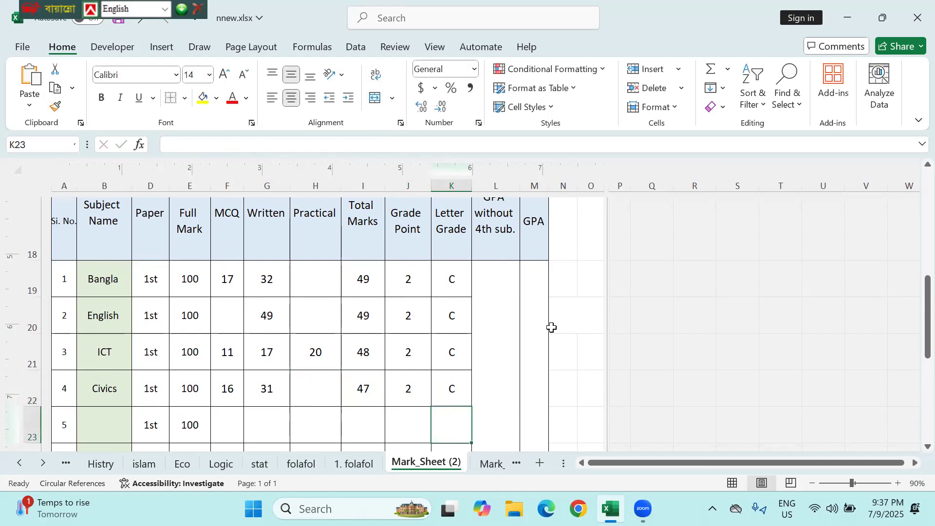
# - Review the filled subject rows and the blank subject name cells of rows 5, 6 and the fourth subject
pyautogui.hscroll(-1, 437, 330)
pyautogui.hscroll(1, 438, 331)
pyautogui.scroll(1, 437, 330)
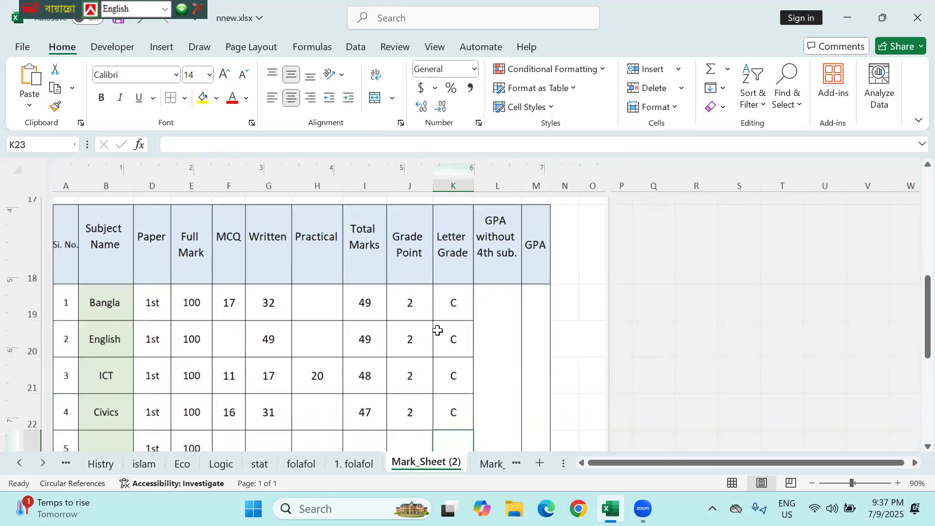
pyautogui.scroll(-1, 437, 330)
pyautogui.hscroll(1, 438, 331)
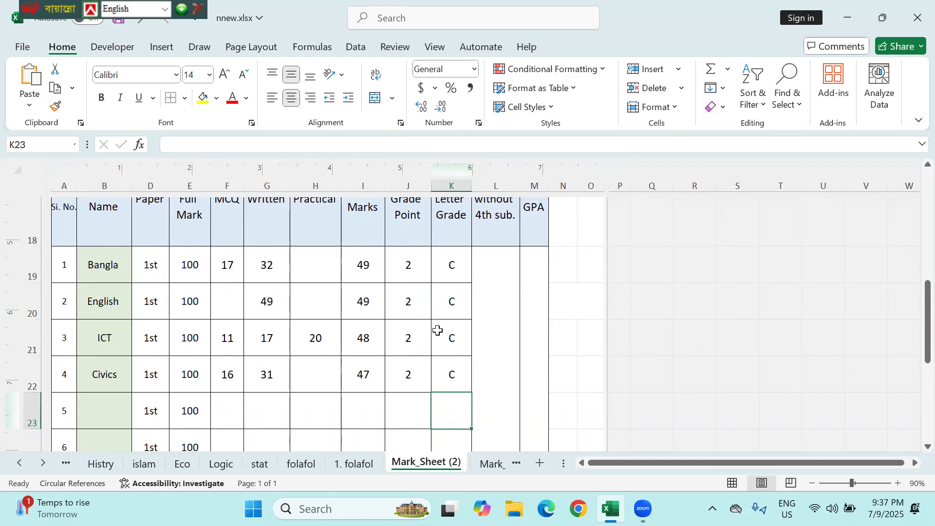
pyautogui.scroll(-2, 437, 330)
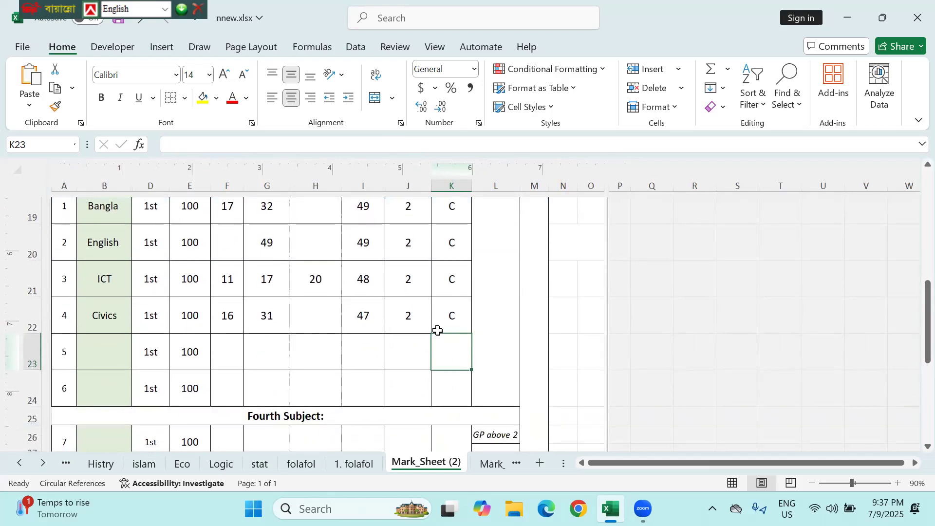
pyautogui.scroll(-1, 437, 331)
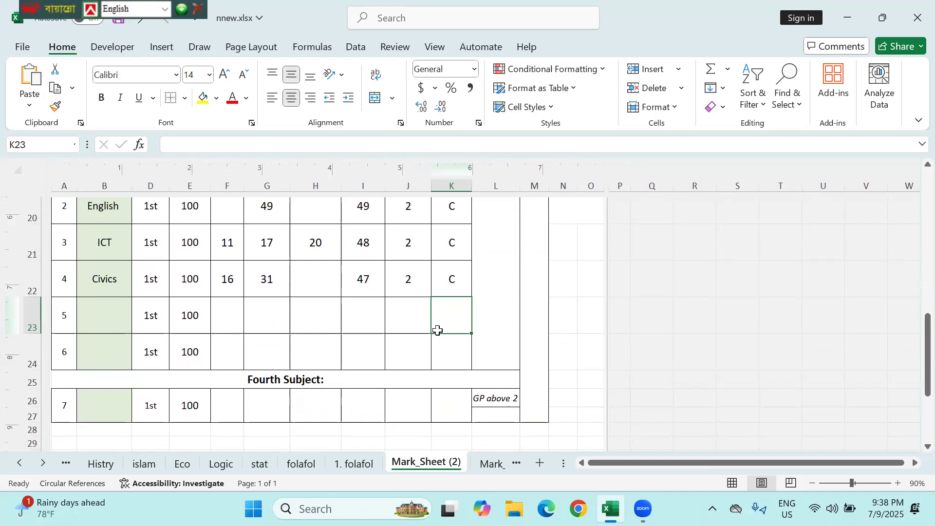
pyautogui.scroll(1, 364, 294)
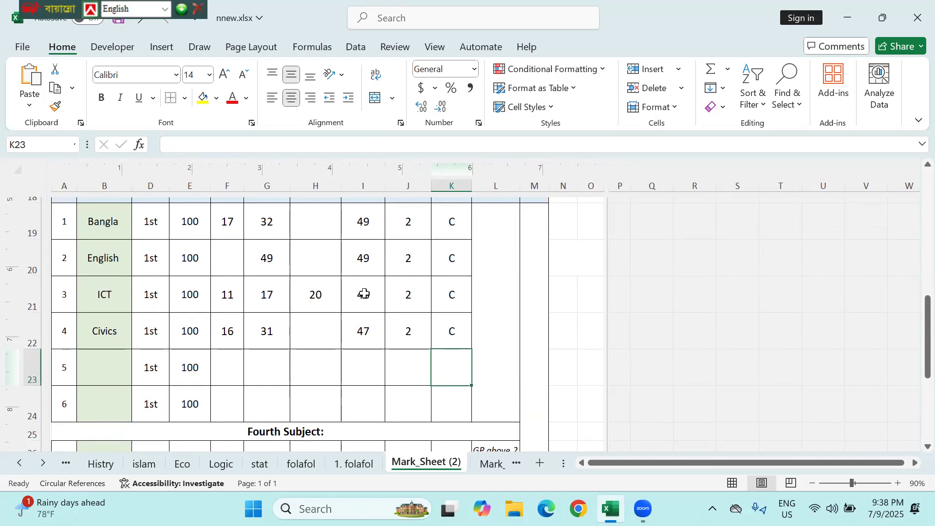
pyautogui.click(113, 357)
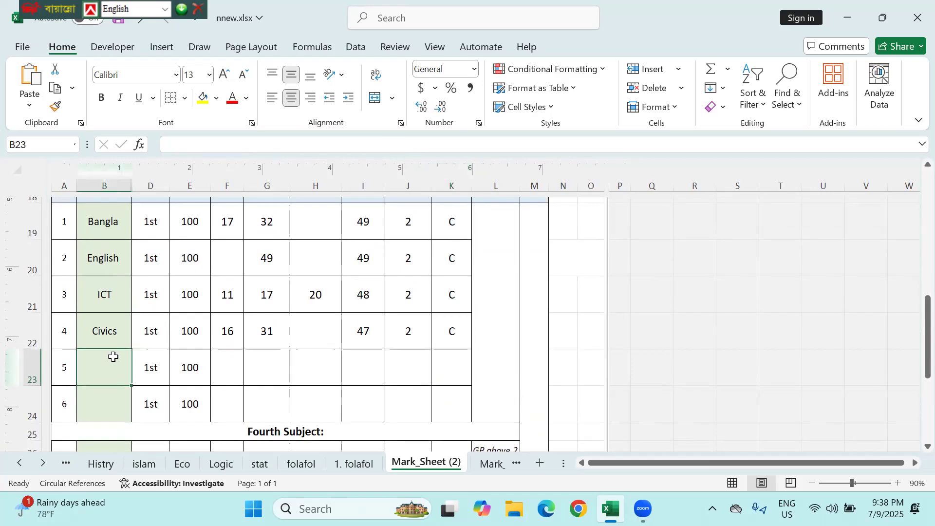
pyautogui.scroll(-1, 101, 407)
pyautogui.click(99, 409)
pyautogui.click(102, 330)
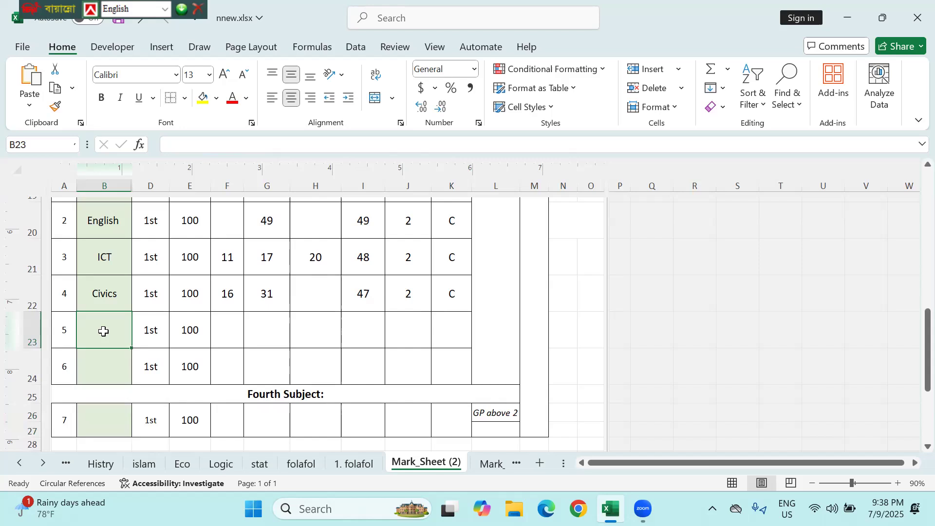
pyautogui.write('=vloo')
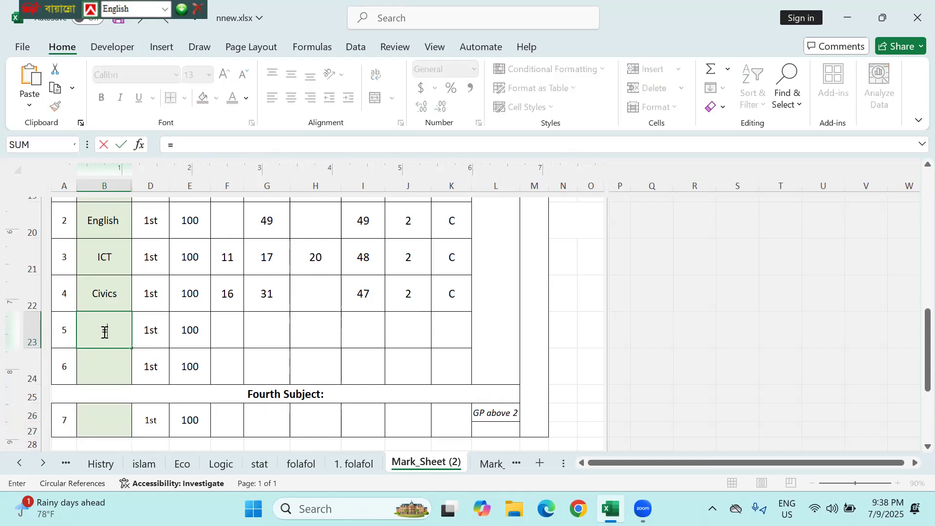
pyautogui.press('BackSpace')
pyautogui.press('BackSpace')
pyautogui.write('lll')
pyautogui.press('BackSpace')
pyautogui.press('BackSpace')
pyautogui.press('BackSpace')
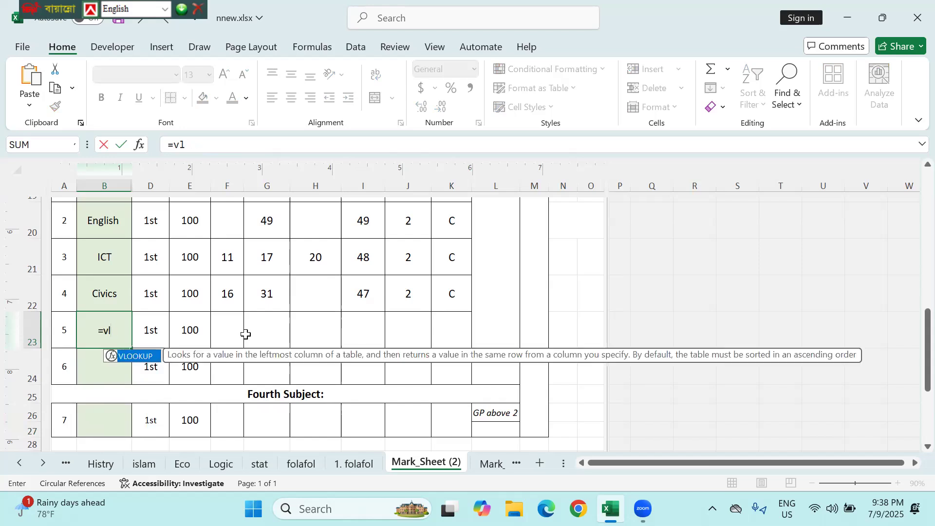
pyautogui.doubleClick(135, 361)
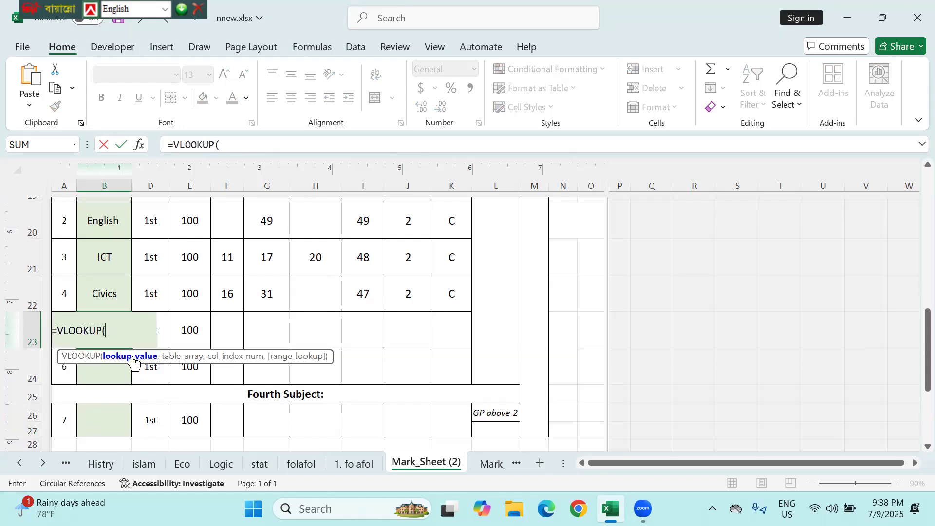
pyautogui.press('Escape')
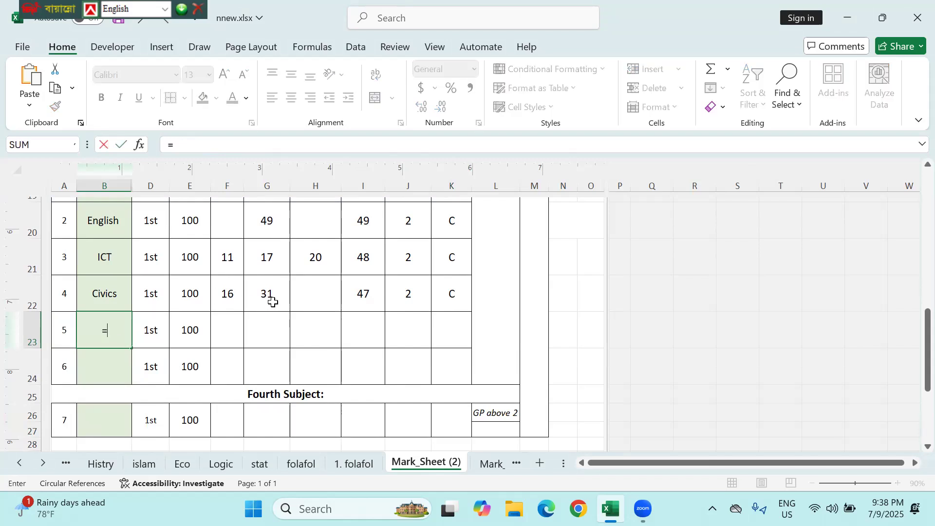
# - Copy the ICT Written cell's formula =VLOOKUP($E$10,folafol!$A$6:$BQ$294,11,0) into the subject name cell of serial 5
pyautogui.click(257, 258)
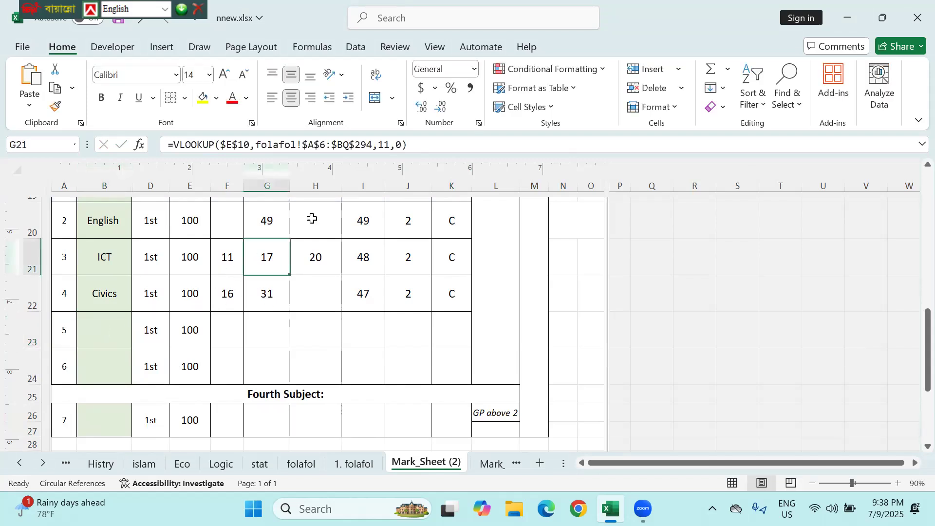
pyautogui.moveTo(413, 145); pyautogui.dragTo(175, 142)
pyautogui.hotkey('ctrl', 'c')
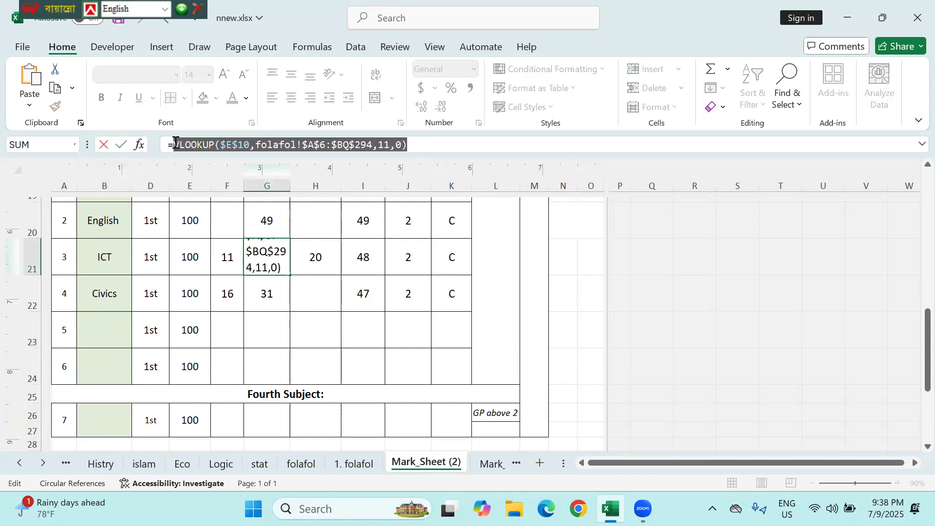
pyautogui.press('Escape')
pyautogui.click(108, 344)
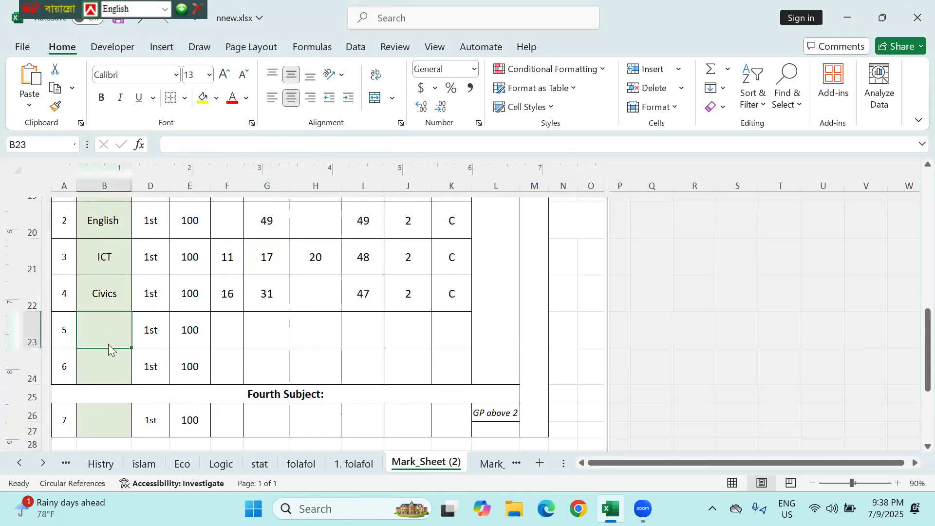
pyautogui.write('=')
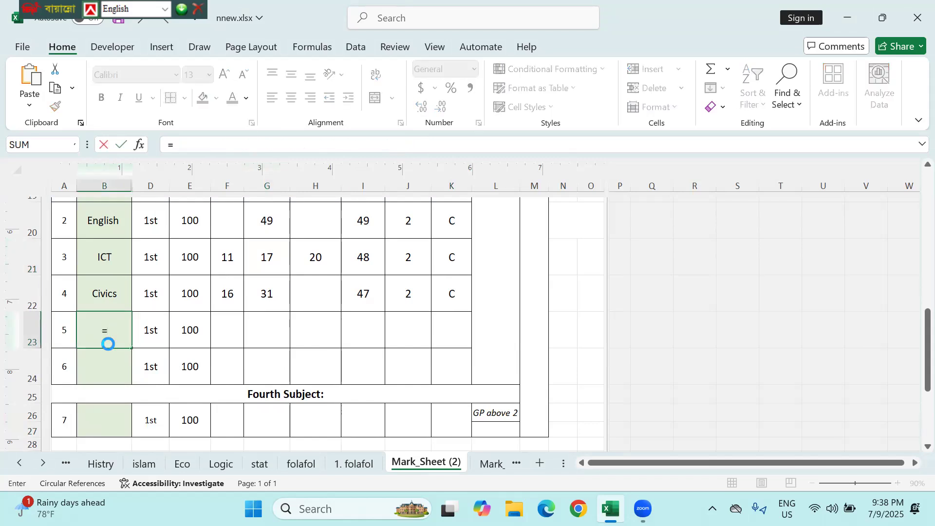
pyautogui.hotkey('ctrl', 'v')
pyautogui.press('Return')
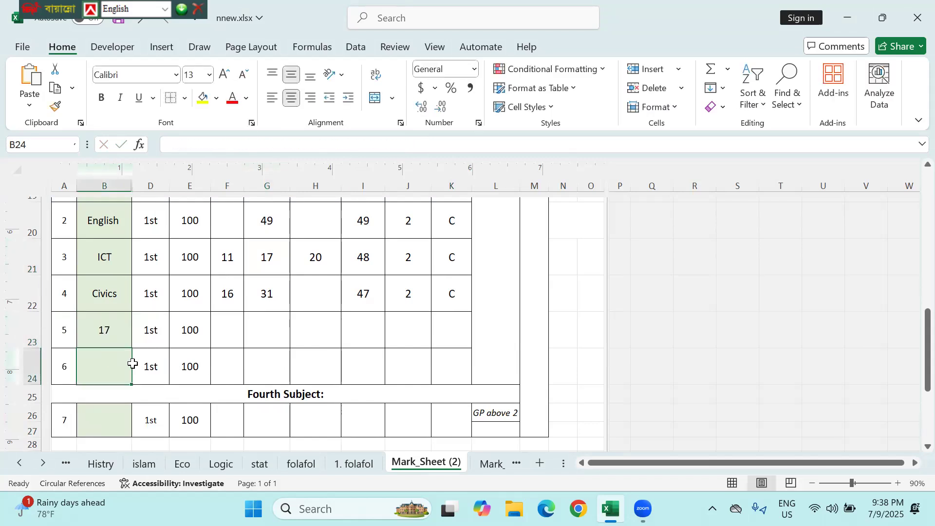
# - Check the 2nd subject column's number on folafol and set the serial 5 subject name cell's VLOOKUP column index to 61
pyautogui.click(299, 464)
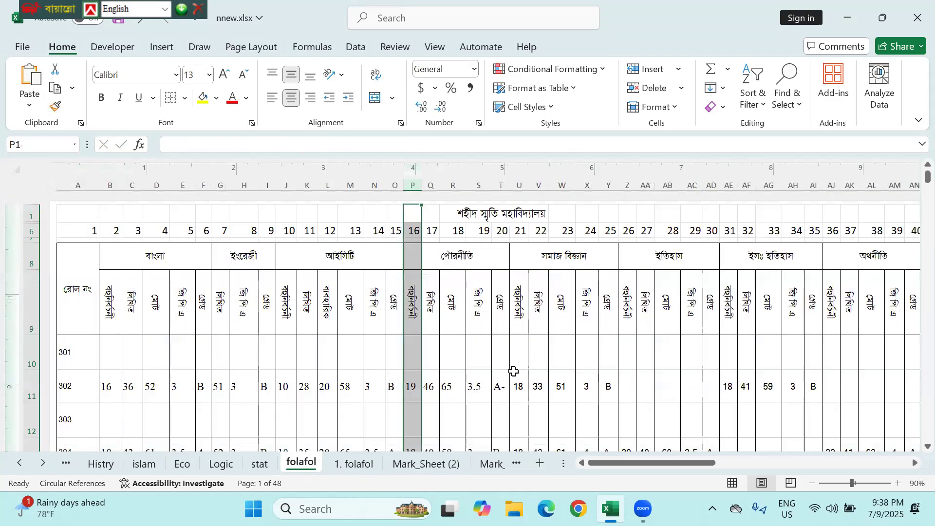
pyautogui.hscroll(6, 511, 371)
pyautogui.hscroll(8, 514, 371)
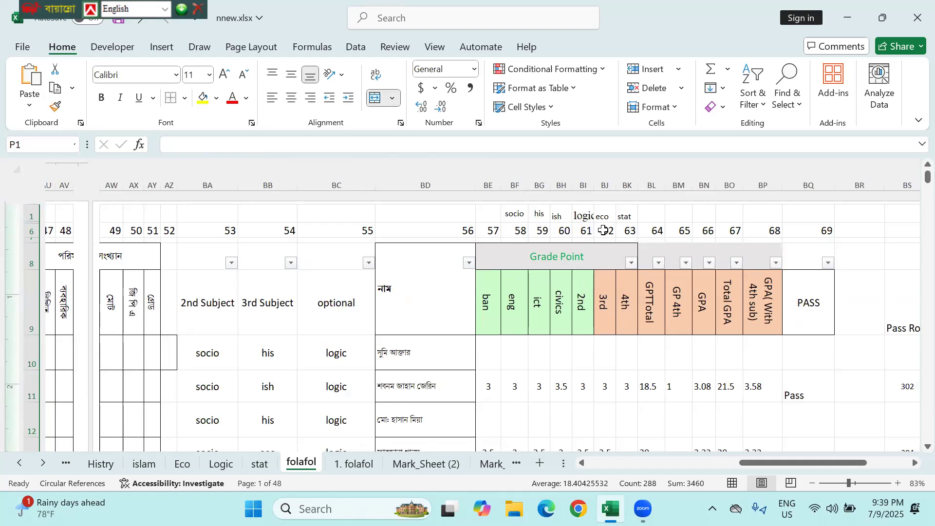
pyautogui.click(582, 181)
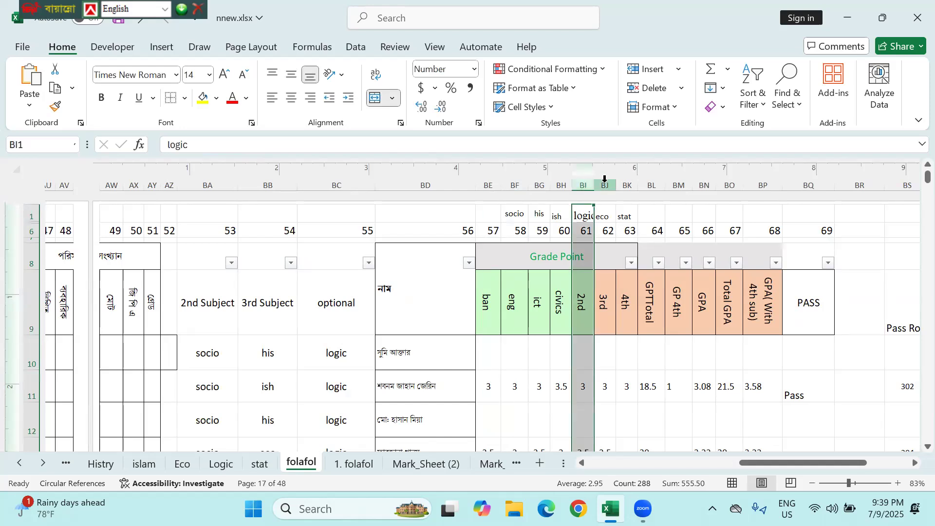
pyautogui.click(408, 470)
pyautogui.click(124, 328)
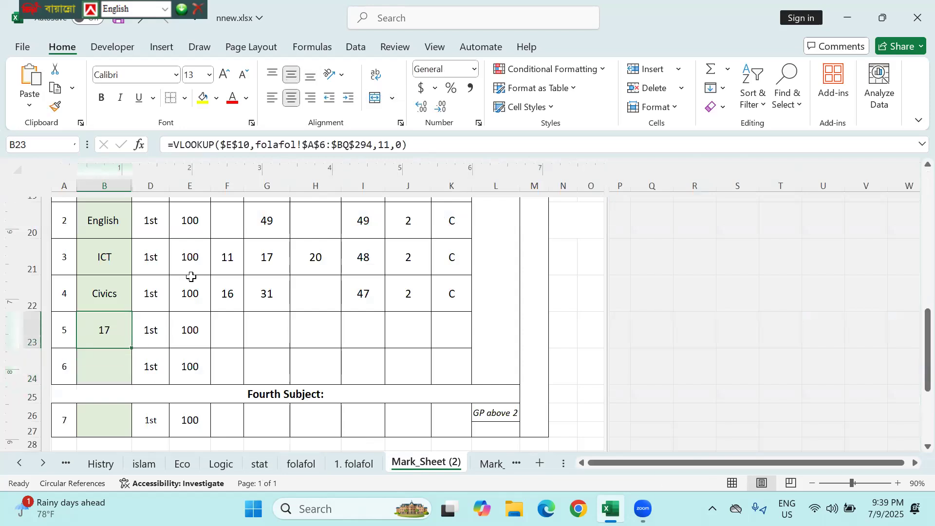
pyautogui.click(384, 143)
pyautogui.press('BackSpace')
pyautogui.write('3')
pyautogui.press('Return')
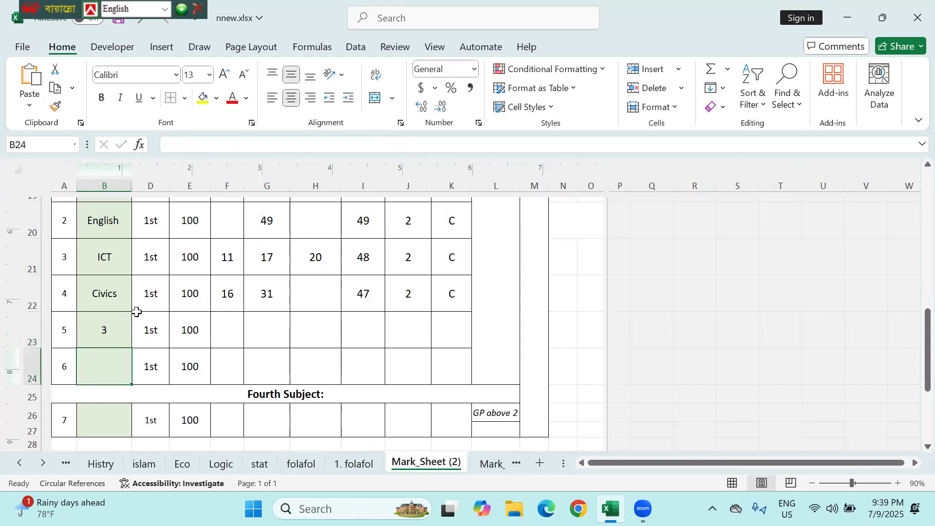
pyautogui.click(119, 330)
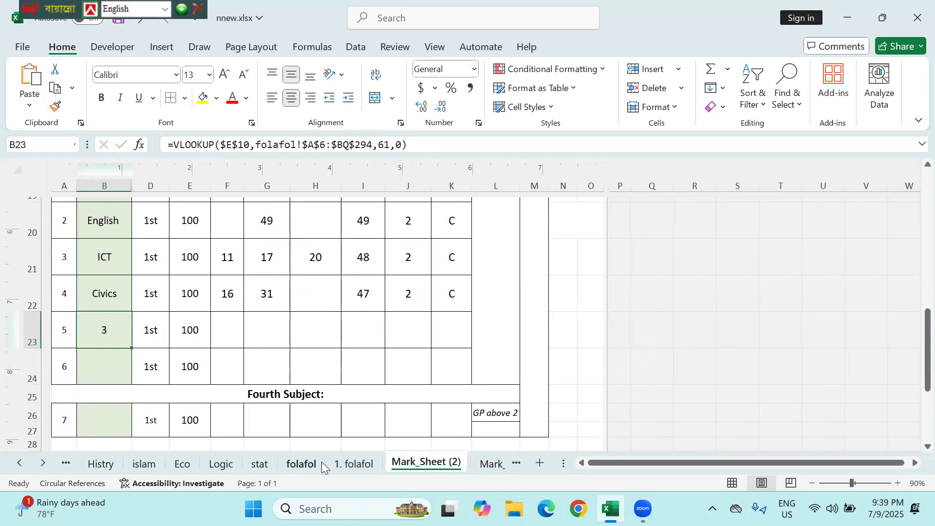
# - Check the chosen-subject columns' numbers on folafol and set the serial 5 subject name cell's VLOOKUP column index to 53
pyautogui.click(308, 465)
pyautogui.hscroll(-3, 479, 360)
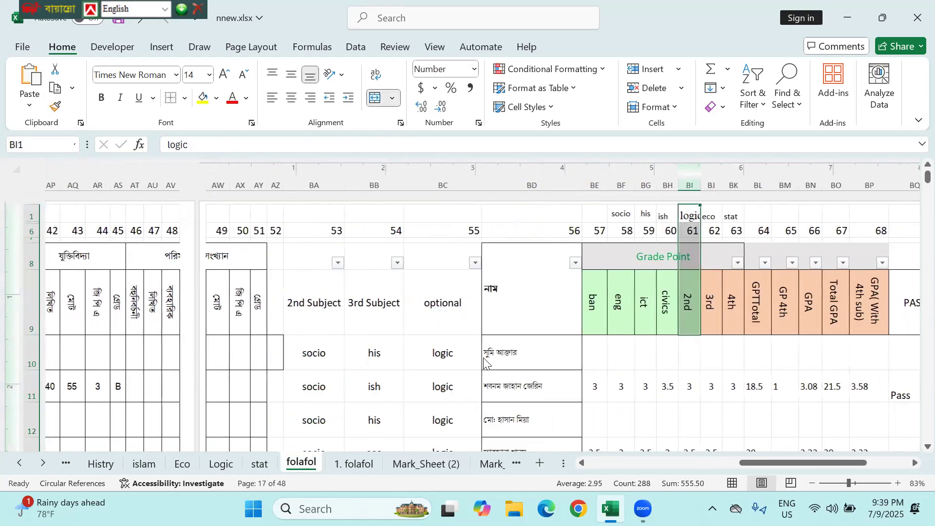
pyautogui.click(361, 185)
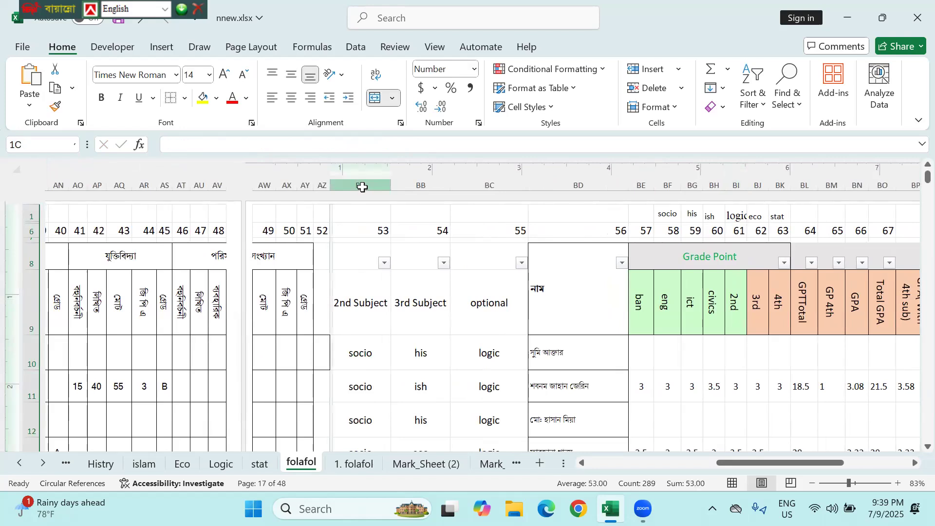
pyautogui.moveTo(389, 186); pyautogui.dragTo(462, 180)
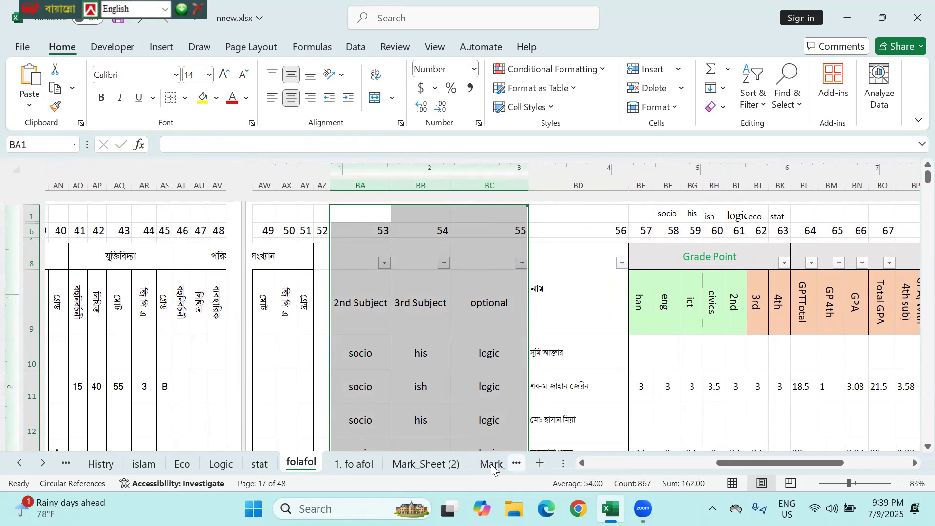
pyautogui.click(440, 466)
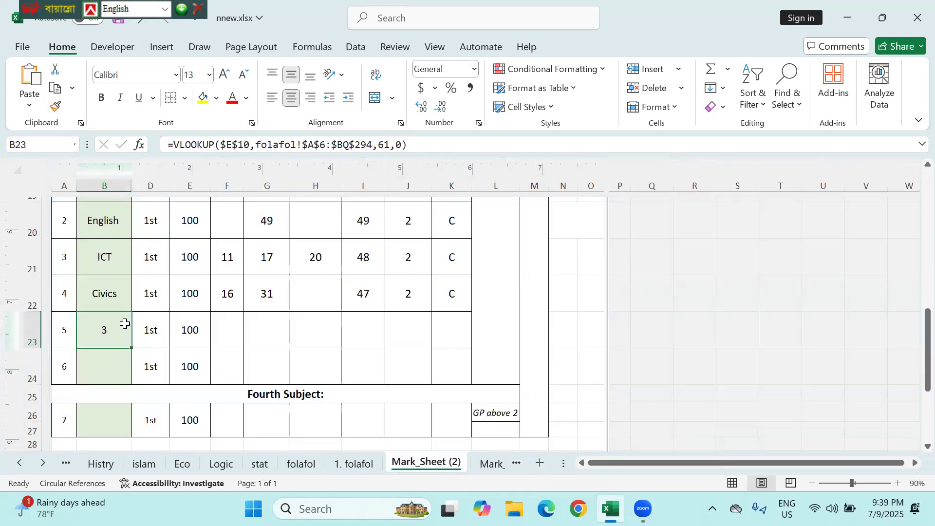
pyautogui.click(379, 146)
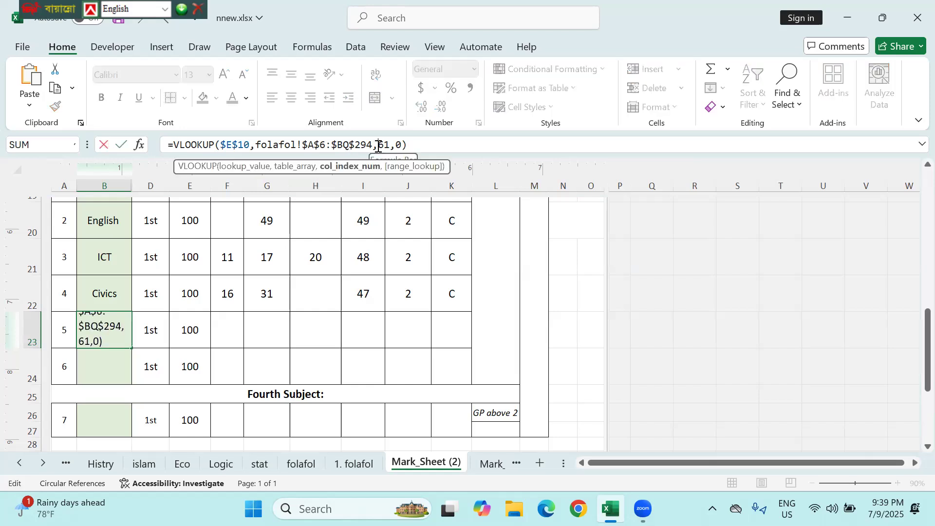
pyautogui.press('Delete')
pyautogui.press('Delete')
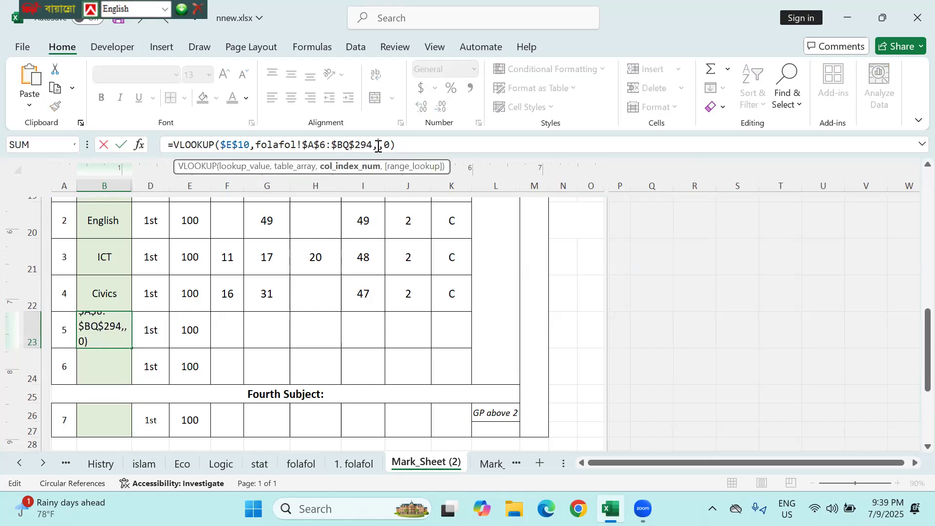
pyautogui.write('53')
pyautogui.press('Return')
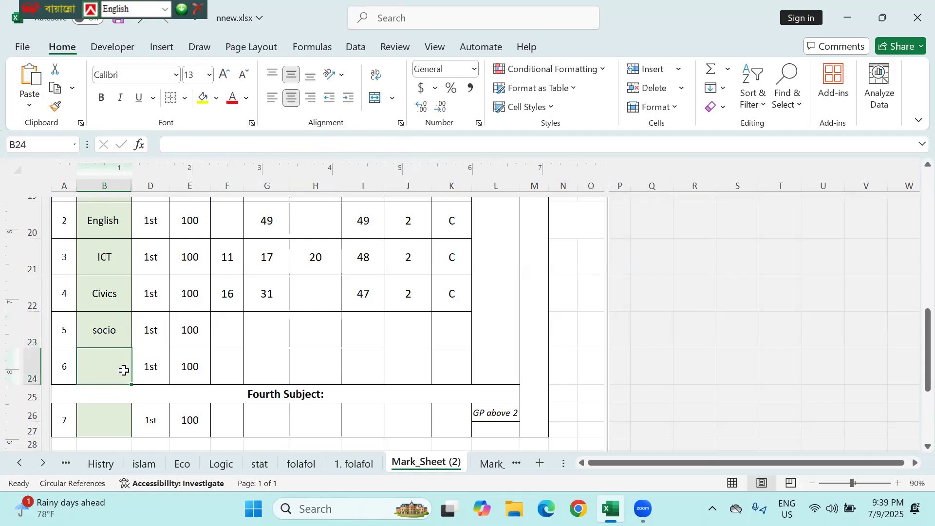
# - Enter =VLOOKUP($E$10,folafol!$A$6:$BQ$294,54,0) in the subject name cell of serial 6
pyautogui.doubleClick(118, 372)
pyautogui.write('=')
pyautogui.write('VLOOKUP($E$10,folafol!$A$6:$BQ$294,11,0)')
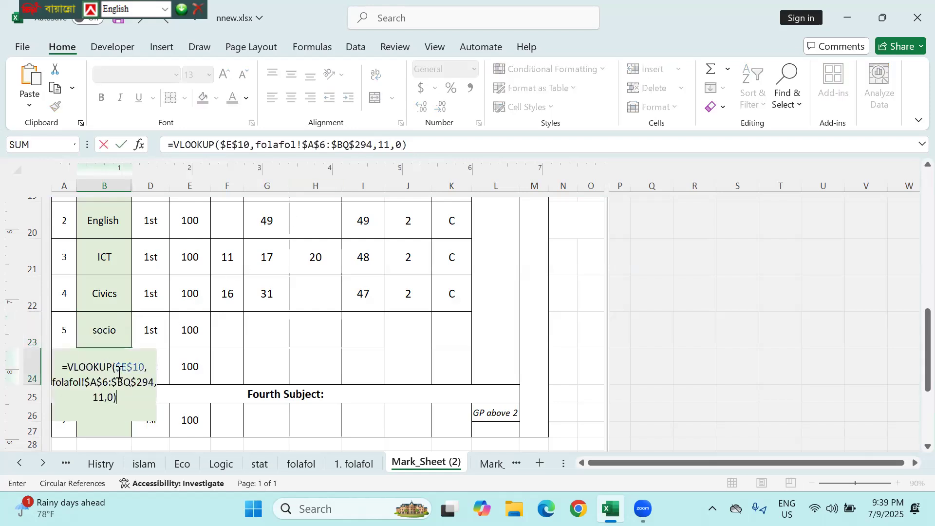
pyautogui.press('Return')
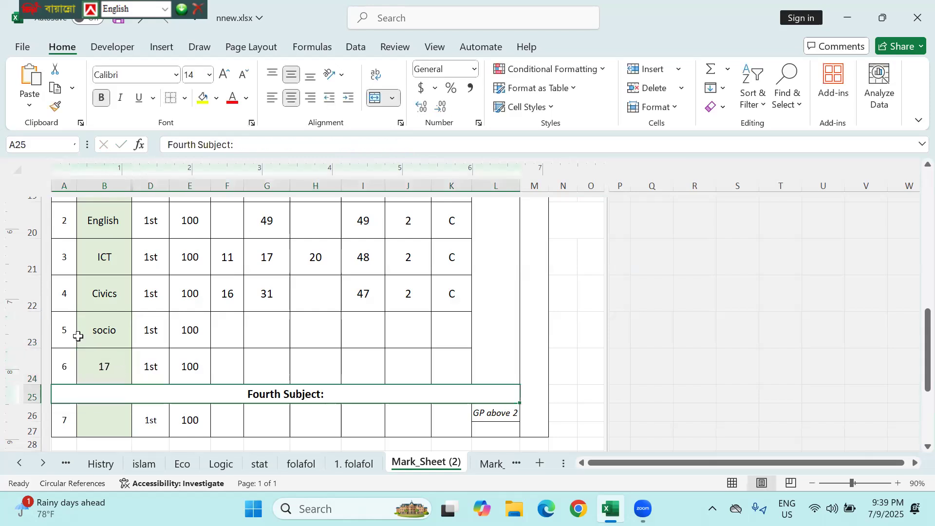
pyautogui.click(117, 360)
pyautogui.click(383, 144)
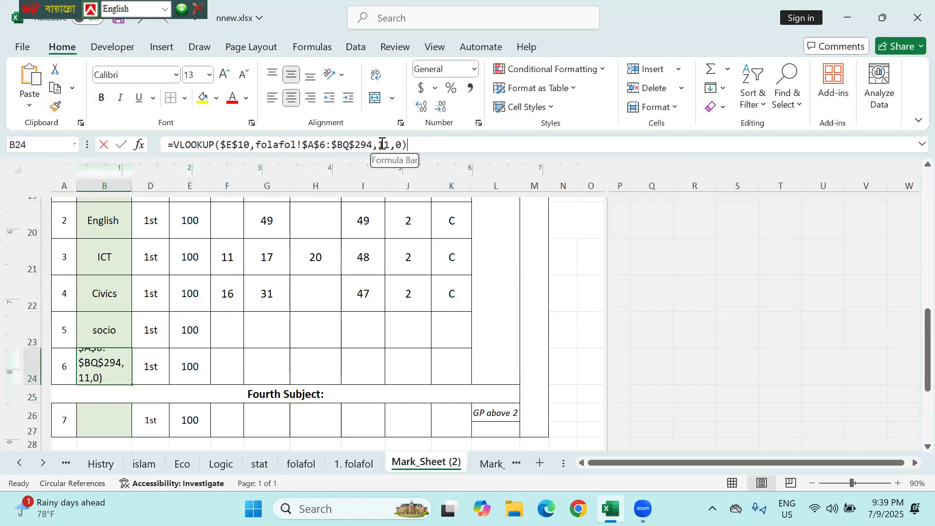
pyautogui.press('BackSpace')
pyautogui.press('BackSpace')
pyautogui.write('54')
pyautogui.press('Return')
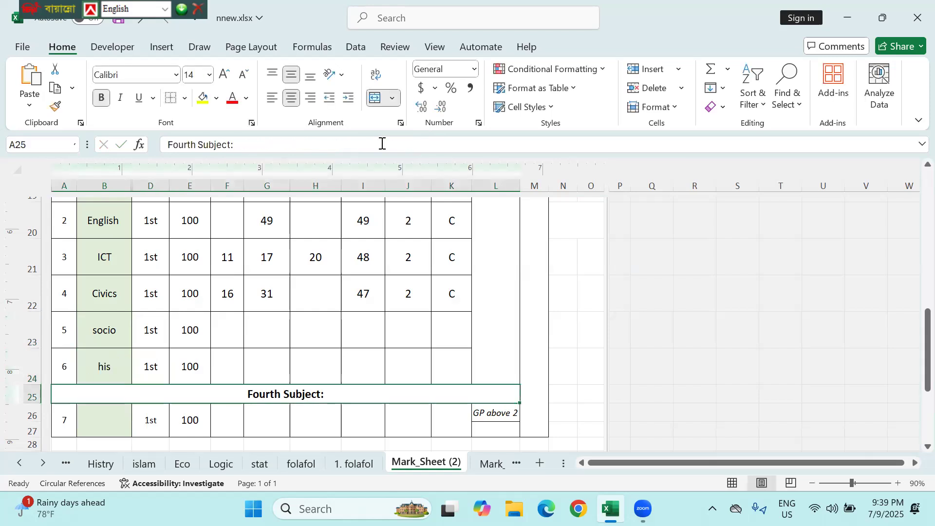
# - Enter =VLOOKUP($E$10,folafol!$A$6:$BQ$294,55,0) in the fourth subject's name cell and review the name formulas of serials 5, 6 and 7
pyautogui.click(114, 416)
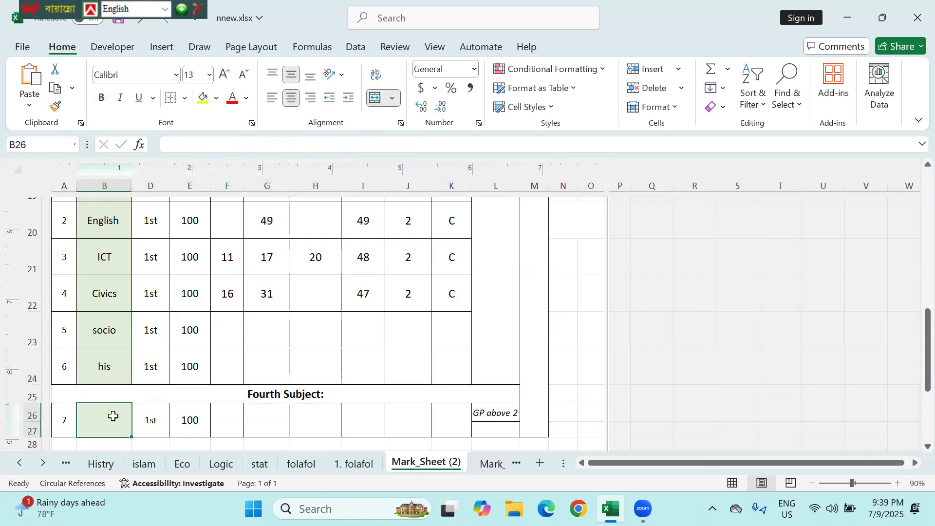
pyautogui.write('=')
pyautogui.write('VLOOKUP($E$10,folafol!$A$6:$BQ$294,11,0)')
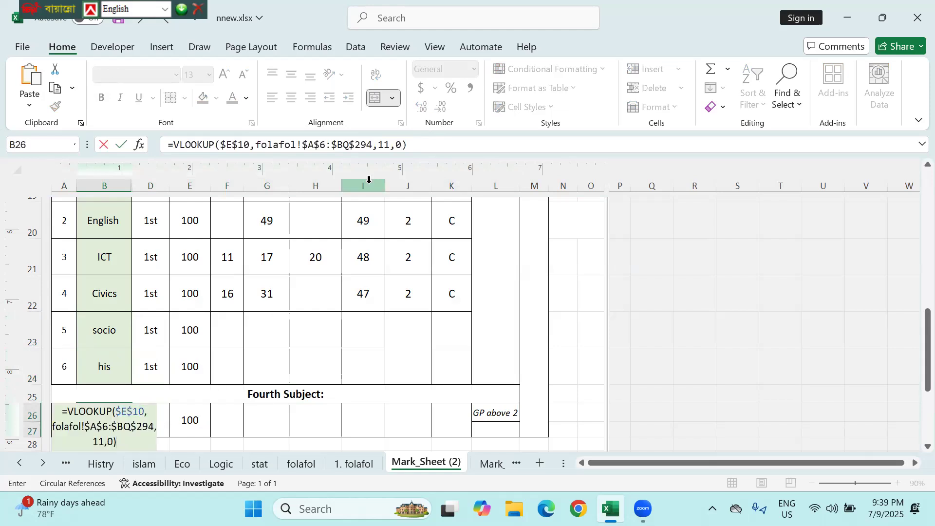
pyautogui.doubleClick(384, 145)
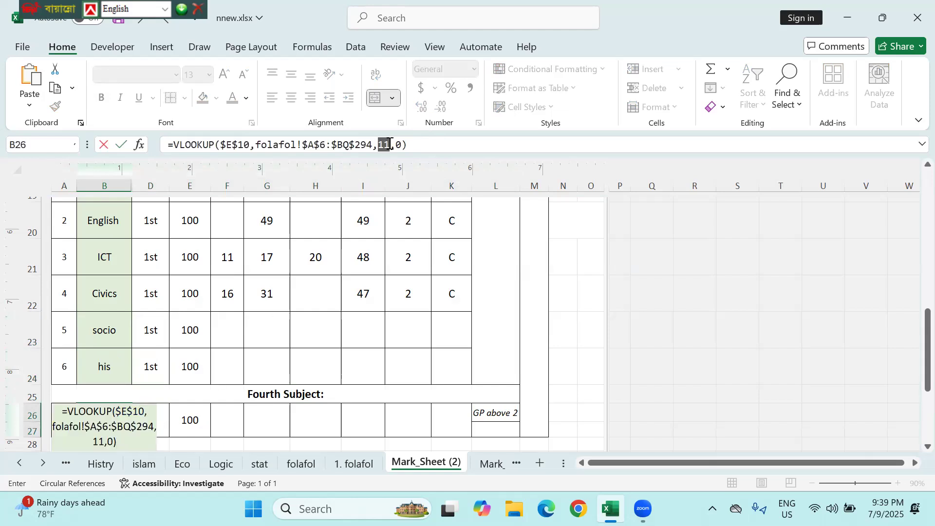
pyautogui.write('55')
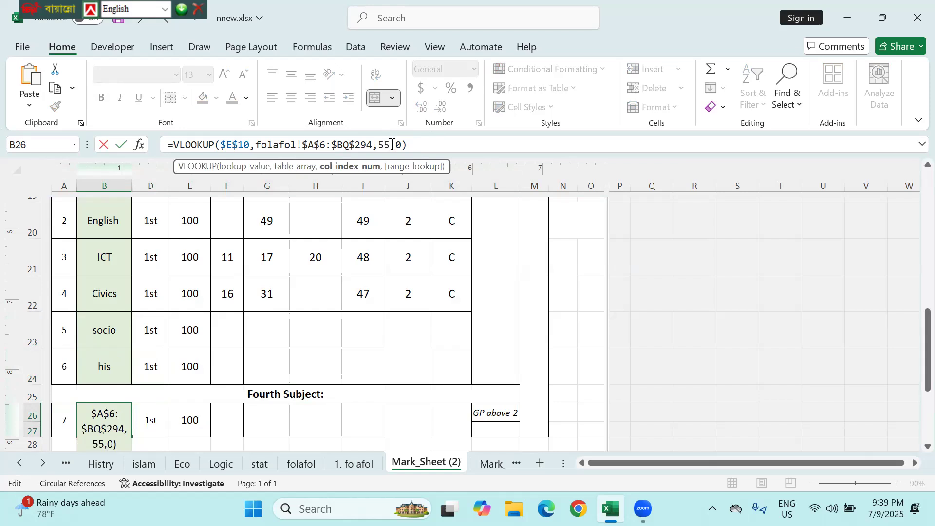
pyautogui.press('Return')
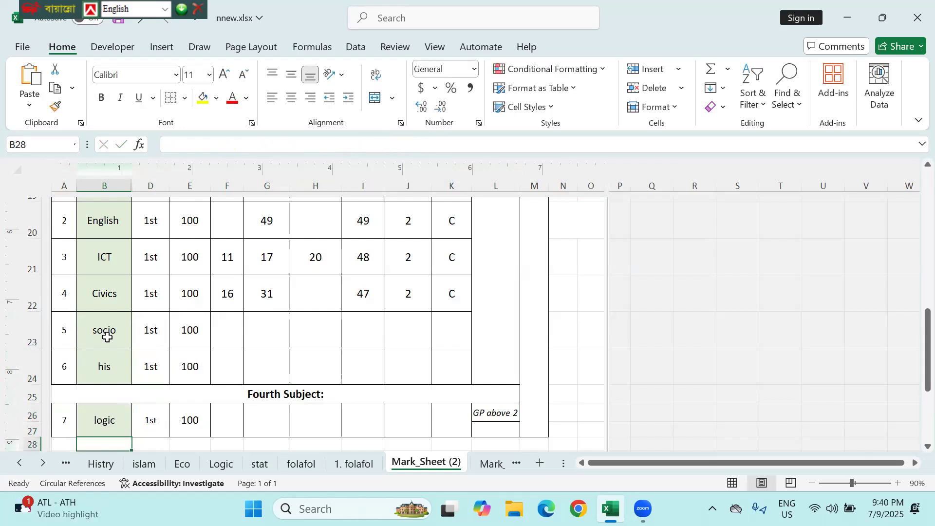
pyautogui.click(106, 328)
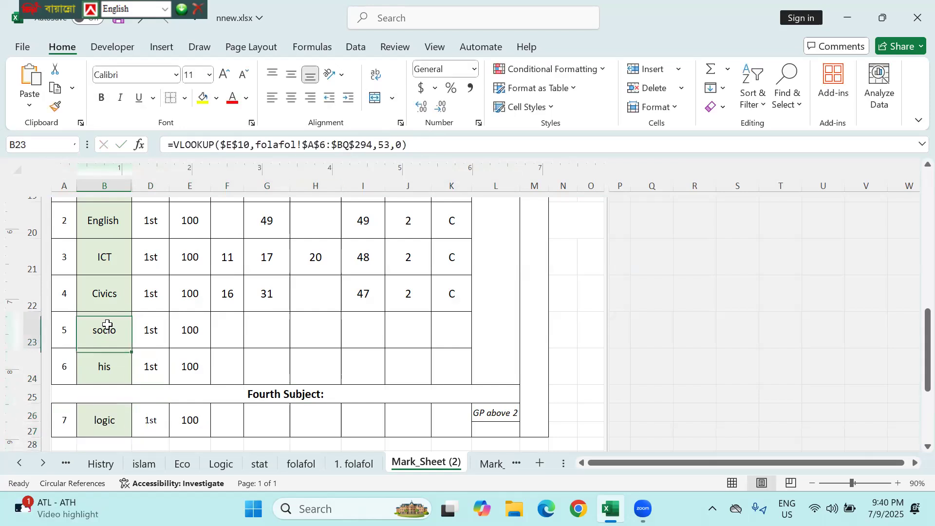
pyautogui.click(109, 367)
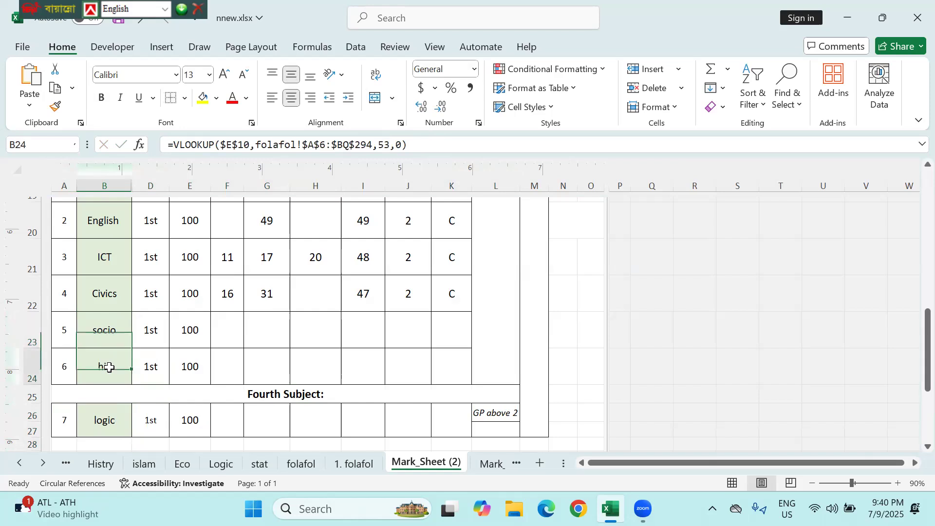
pyautogui.click(107, 420)
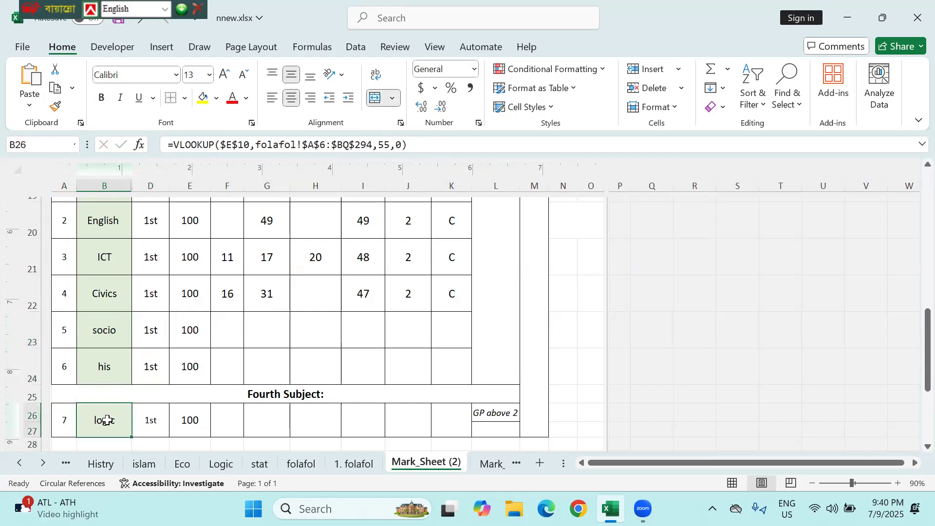
pyautogui.click(233, 336)
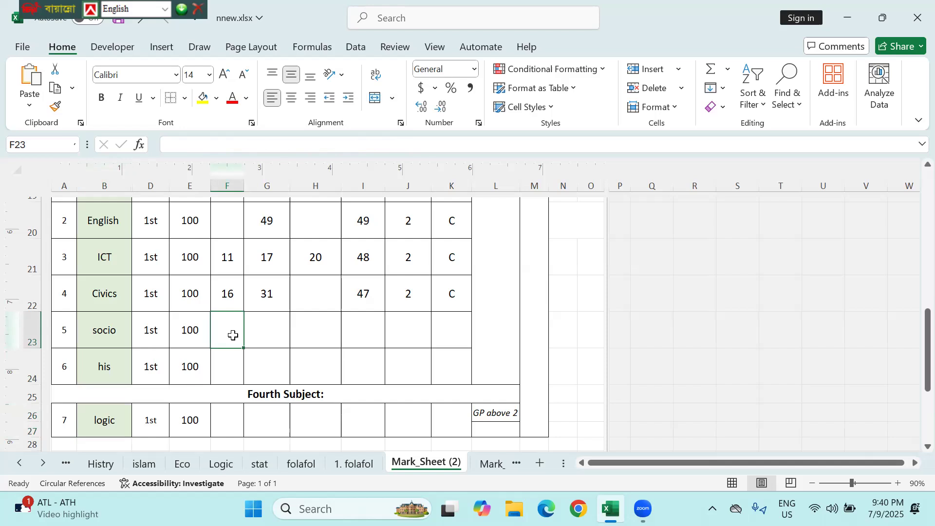
pyautogui.write('=if')
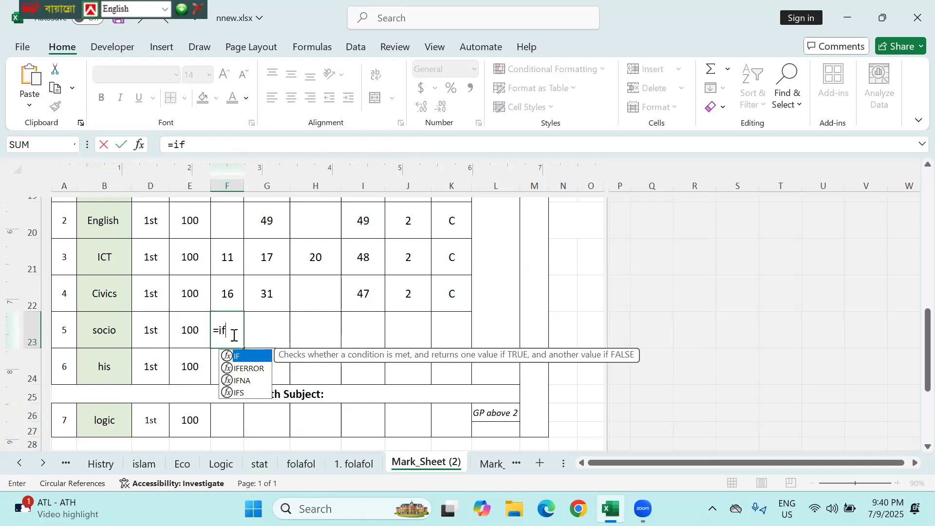
pyautogui.write('(')
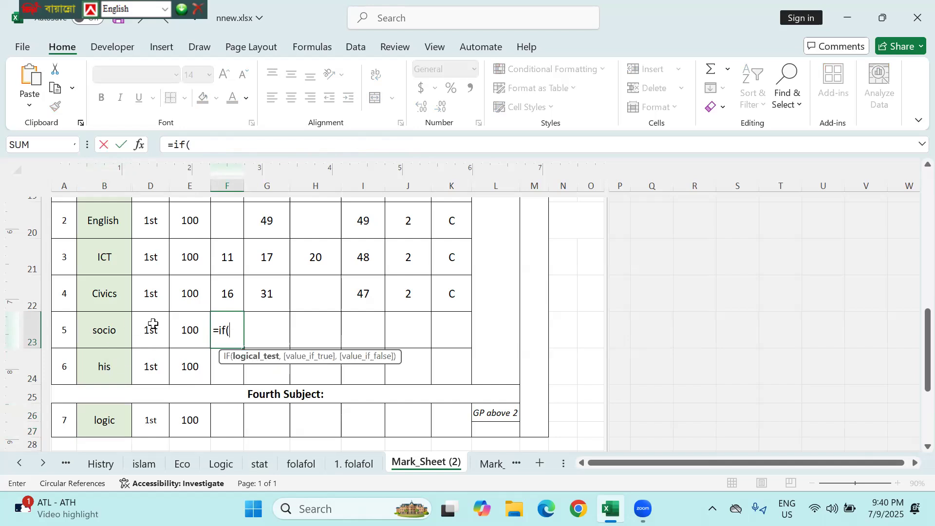
pyautogui.click(97, 333)
pyautogui.write('=')
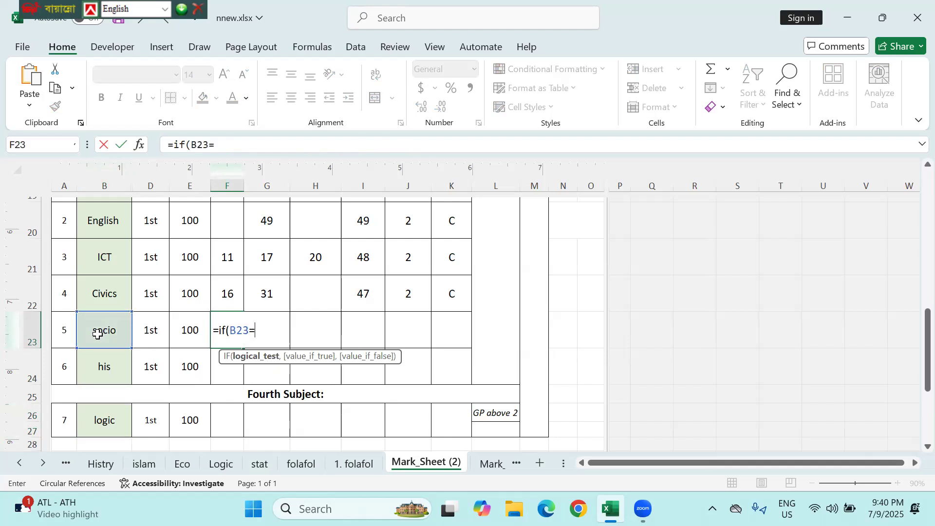
pyautogui.write('"soc,')
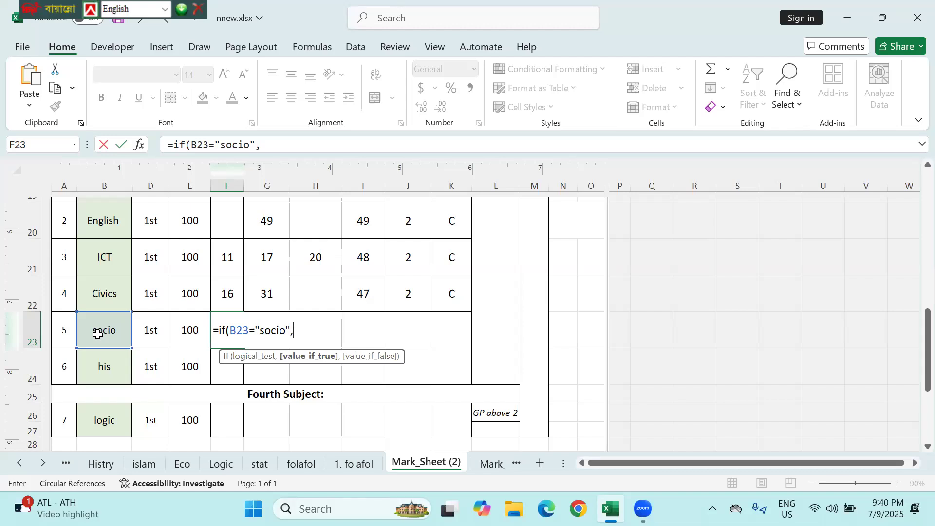
pyautogui.write('VLOOKUP($E$10,folafol!$A$6:$BQ$294,11,0)')
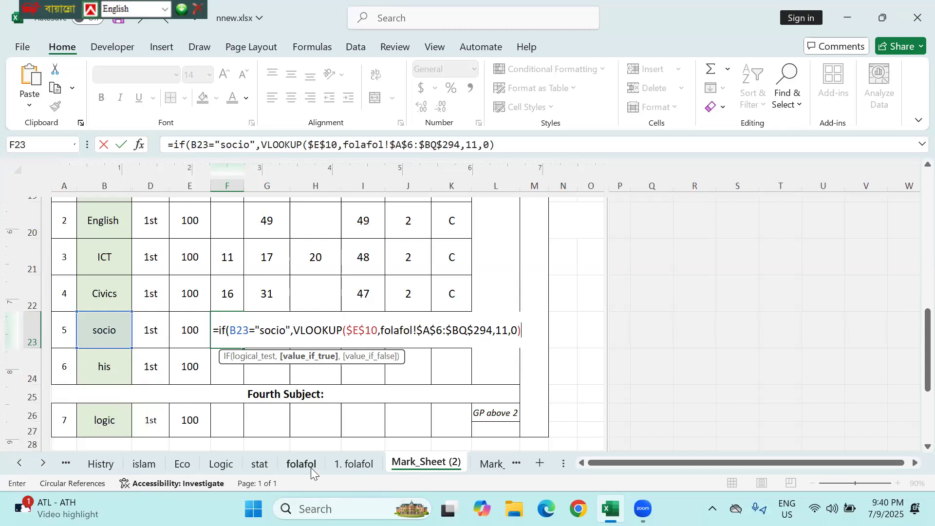
pyautogui.press('Return')
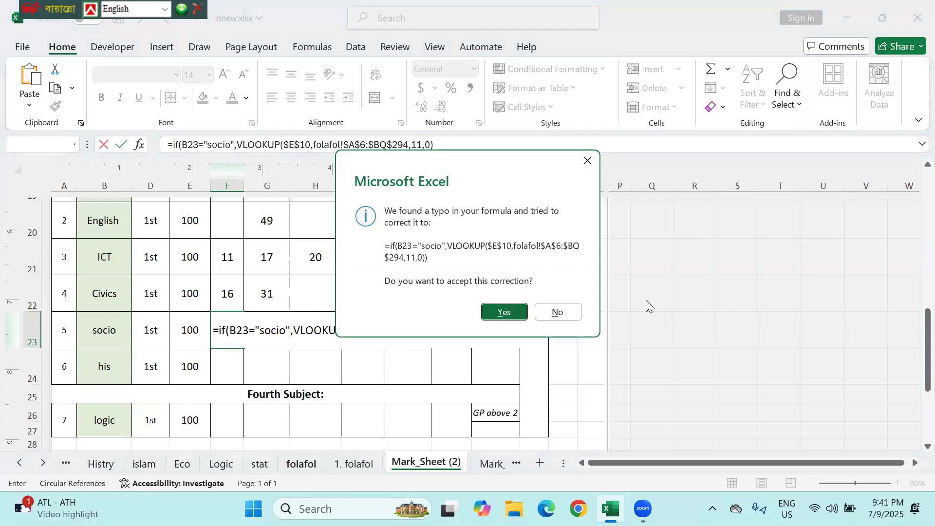
pyautogui.click(588, 161)
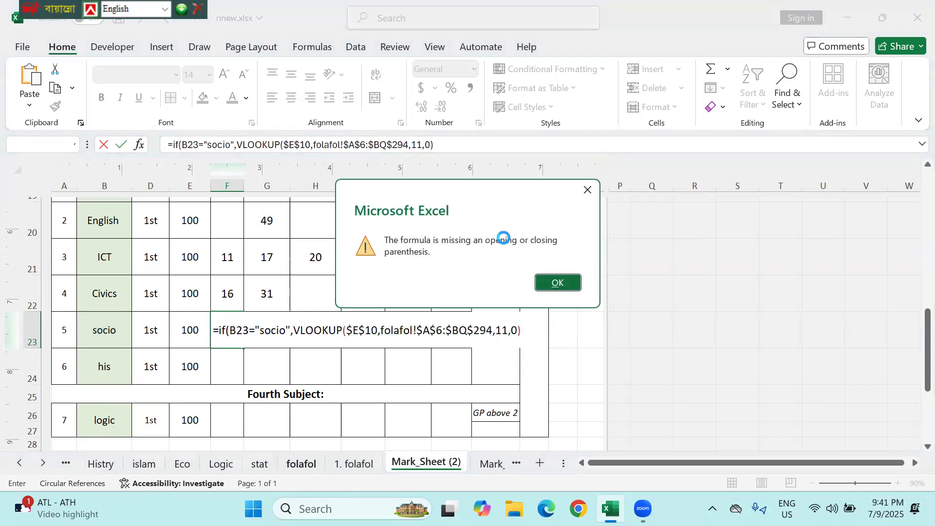
pyautogui.click(587, 189)
pyautogui.press('Escape')
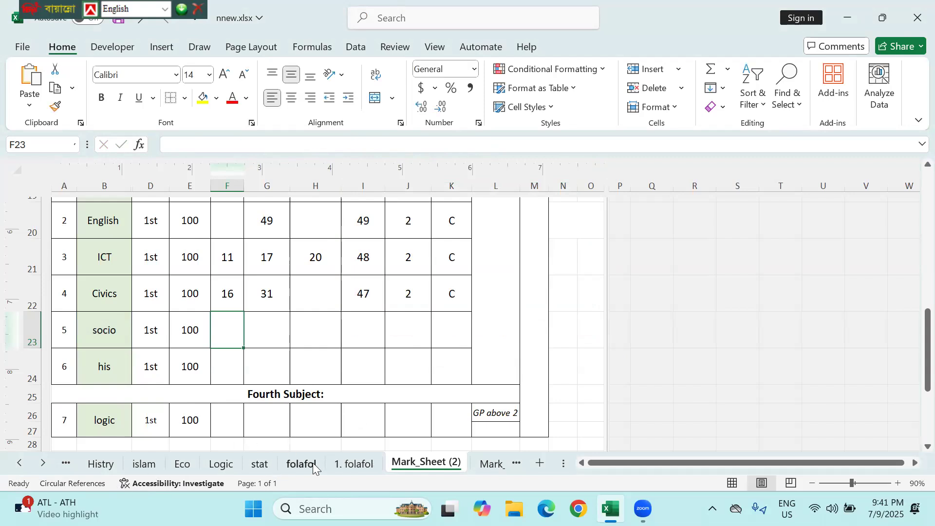
# - Copy the header block U6:AY9 on folafol, covering column numbers 21 to 51 with their subject and mark headings
pyautogui.click(297, 464)
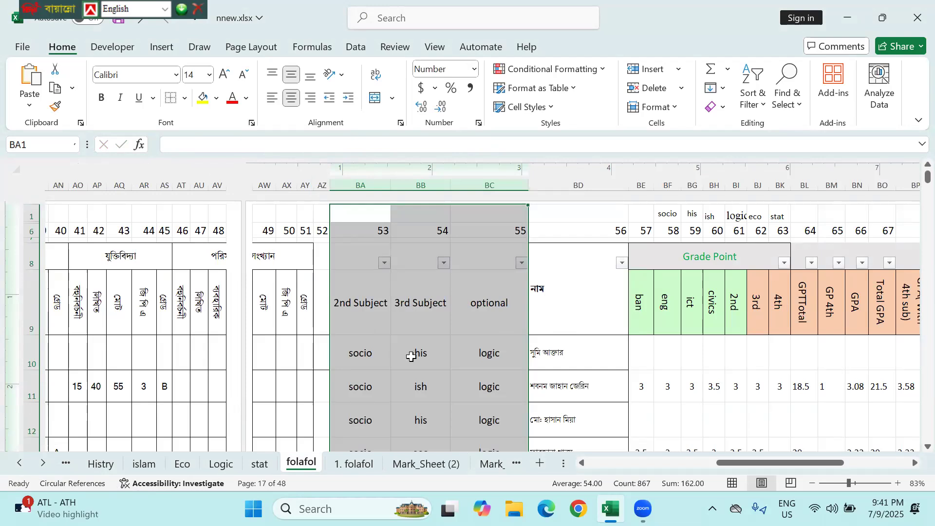
pyautogui.click(376, 356)
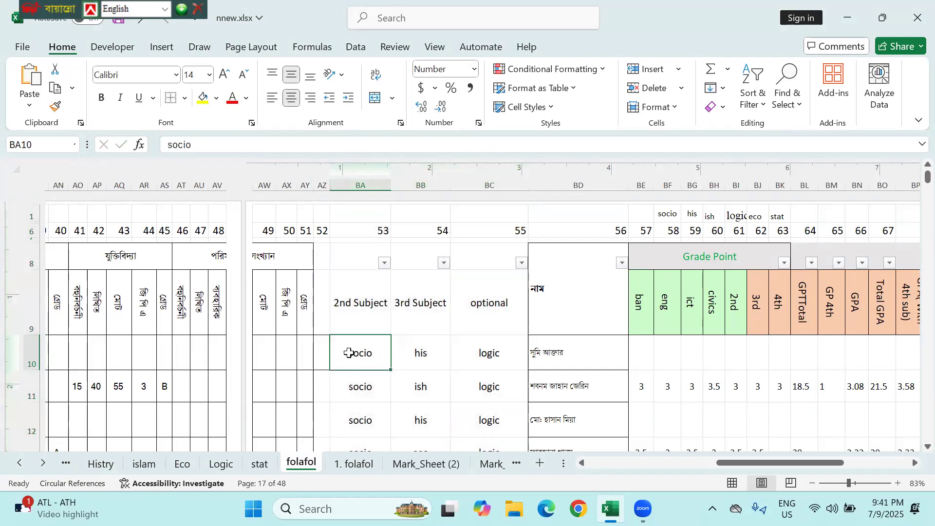
pyautogui.hscroll(-10, 350, 352)
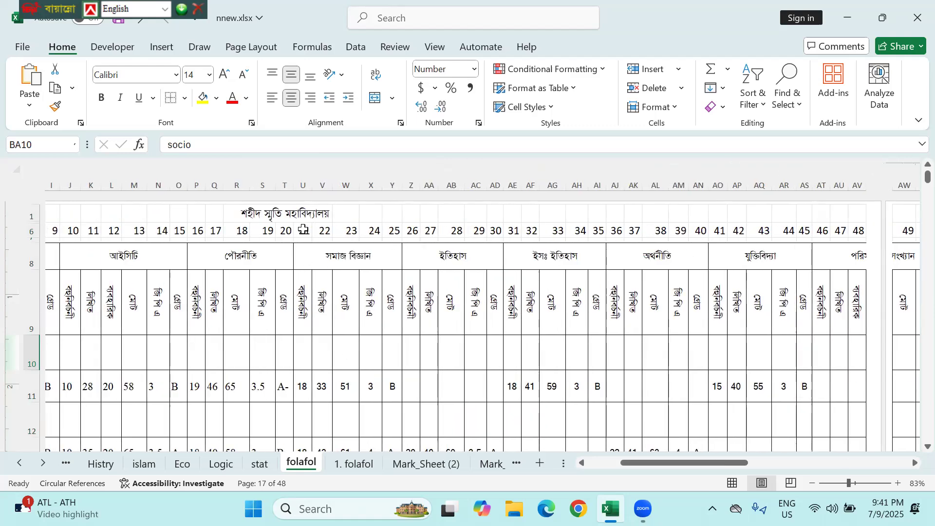
pyautogui.moveTo(304, 229); pyautogui.dragTo(395, 245)
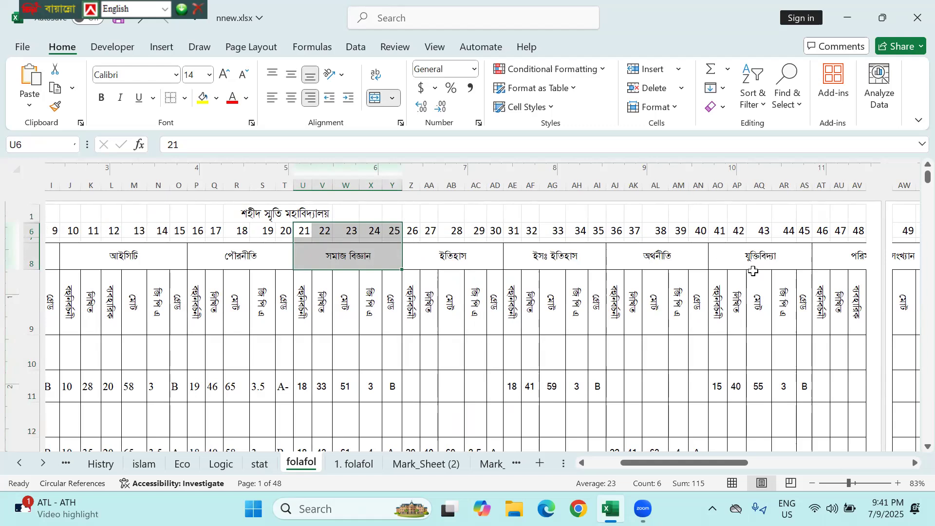
pyautogui.hscroll(2, 811, 255)
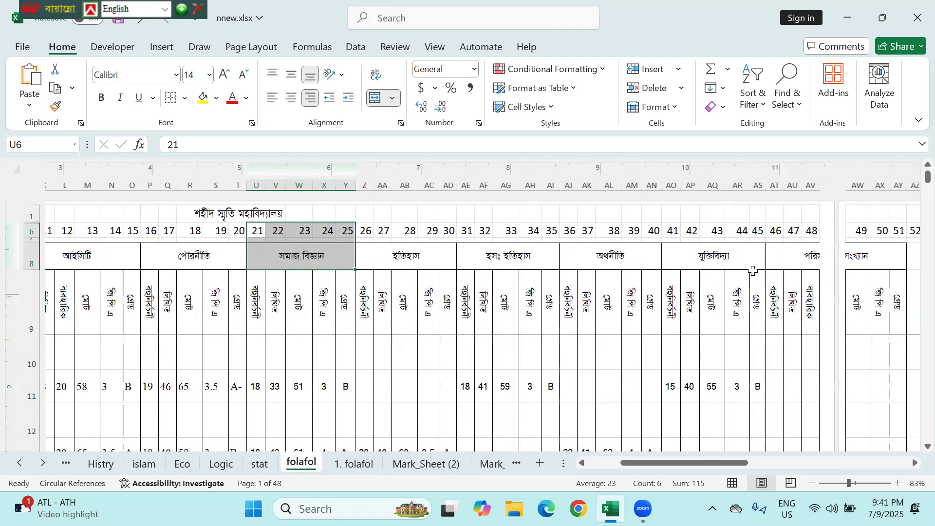
pyautogui.keyDown('shift'); pyautogui.click(899, 255); pyautogui.keyUp('shift')
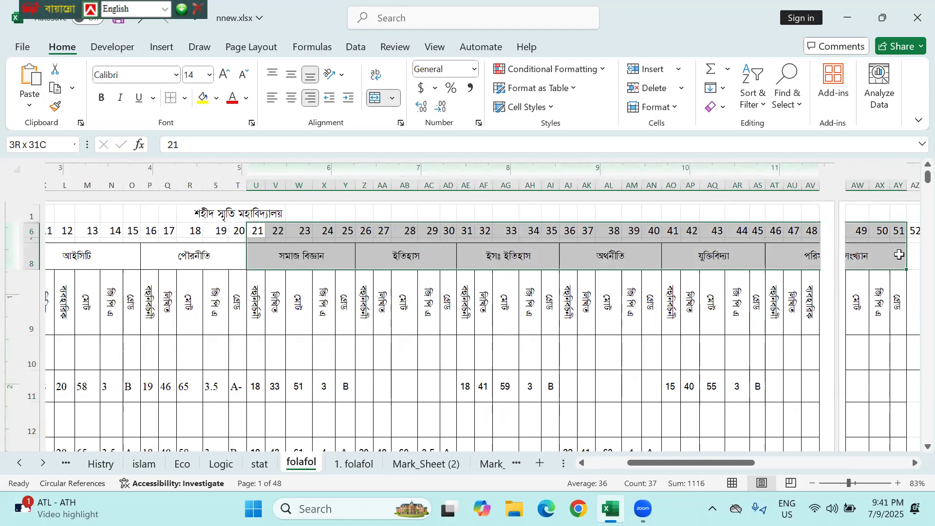
pyautogui.keyDown('shift'); pyautogui.click(901, 304); pyautogui.keyUp('shift')
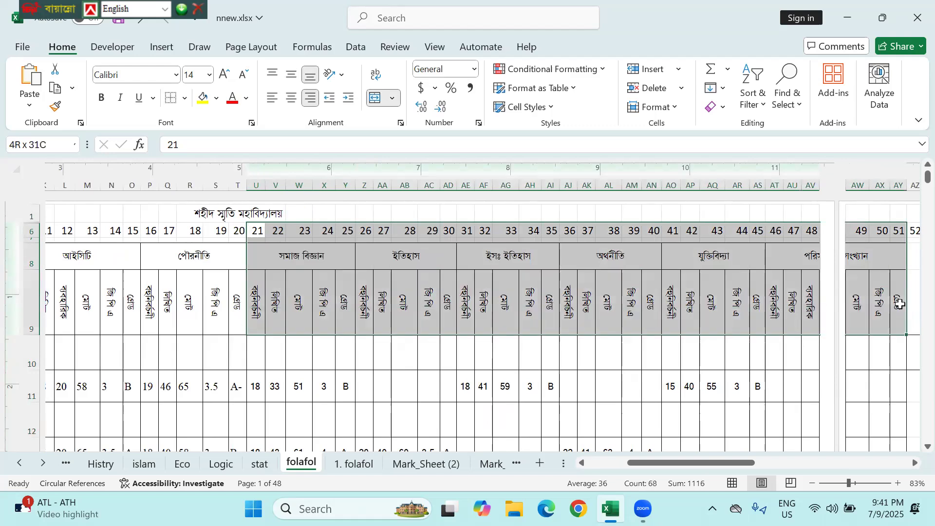
pyautogui.hotkey('ctrl', 'c')
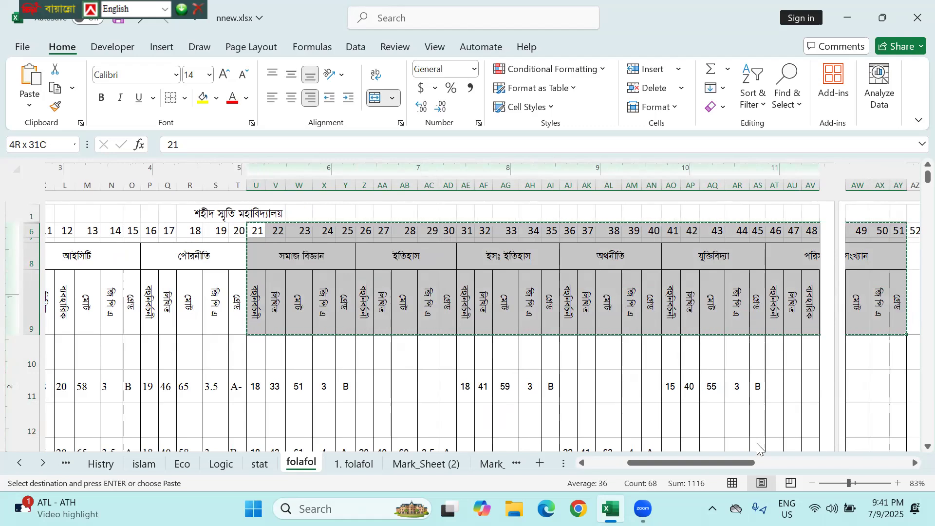
# - Paste the copied header block beside the table on Mark_Sheet (2), starting at cell R22, keeping the existing column widths
pyautogui.click(422, 471)
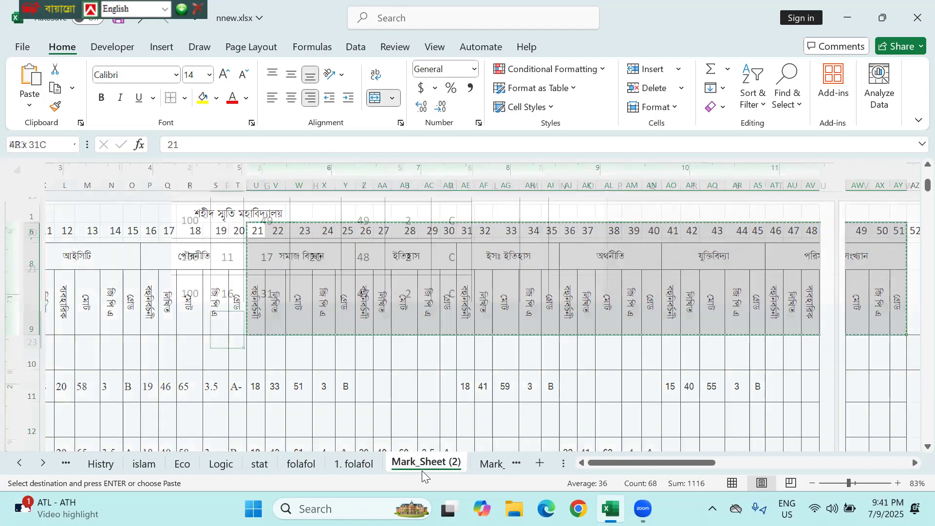
pyautogui.click(700, 279)
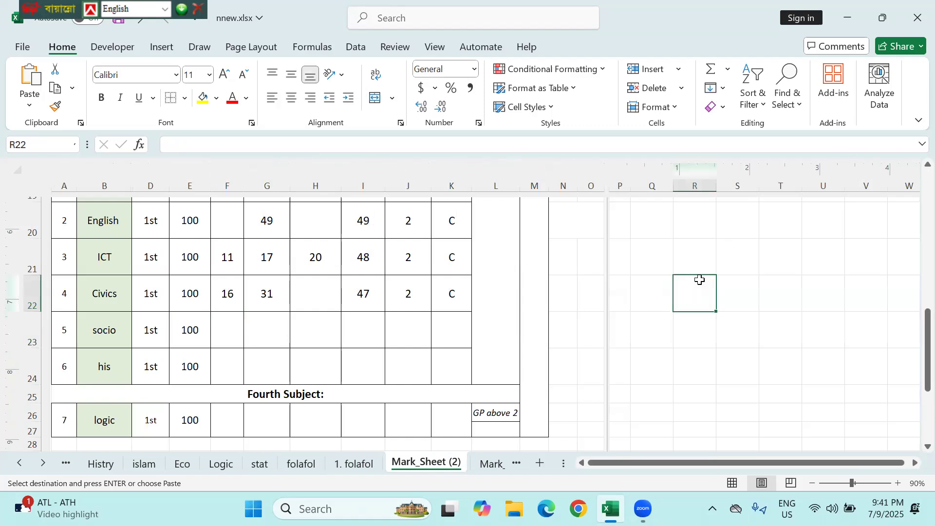
pyautogui.hotkey('ctrl', 'v')
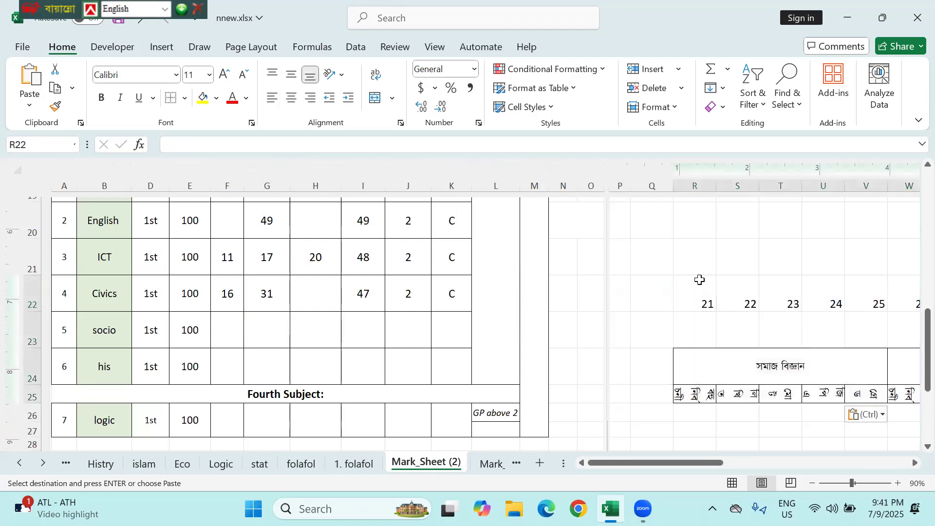
pyautogui.doubleClick(715, 185)
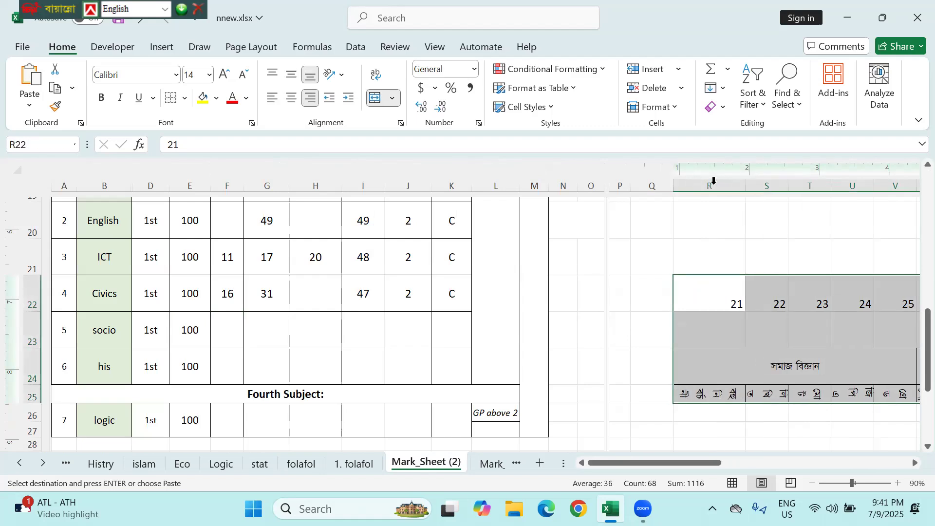
pyautogui.hotkey('ctrl', 'z')
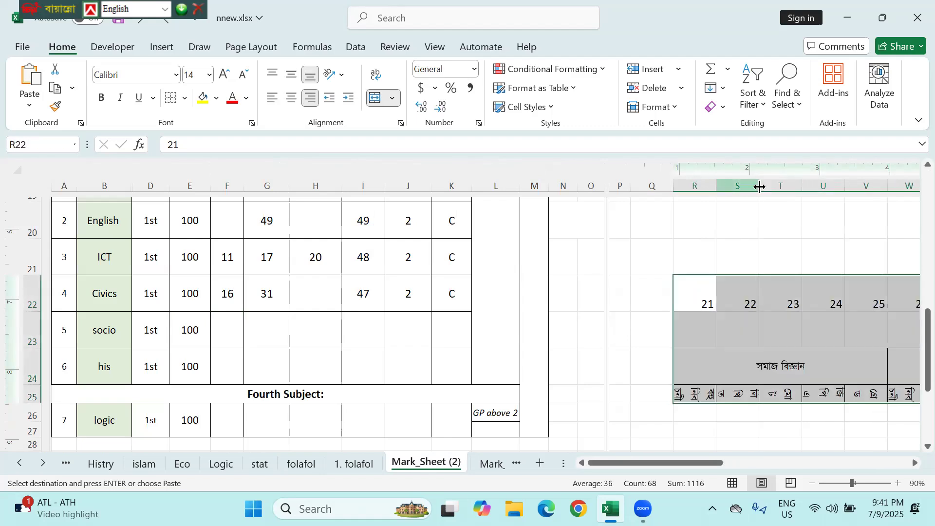
pyautogui.moveTo(705, 460); pyautogui.dragTo(622, 441)
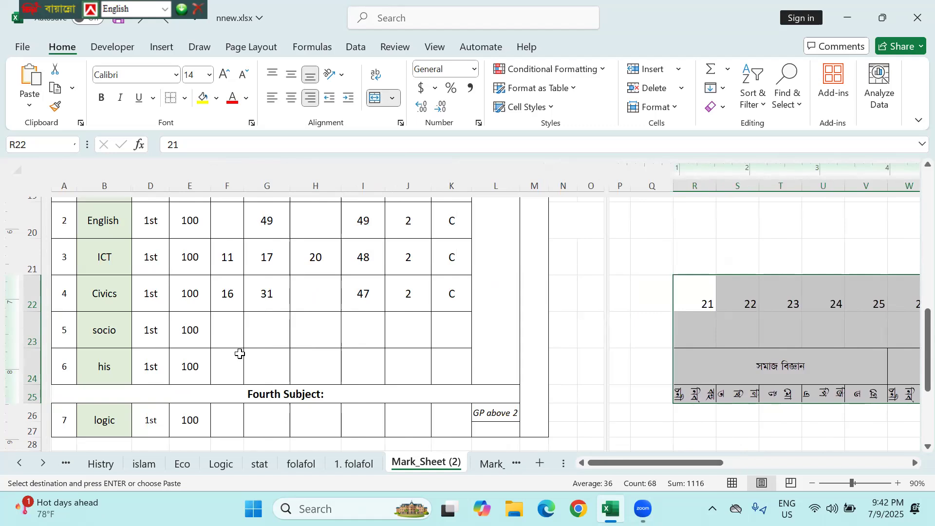
pyautogui.click(231, 331)
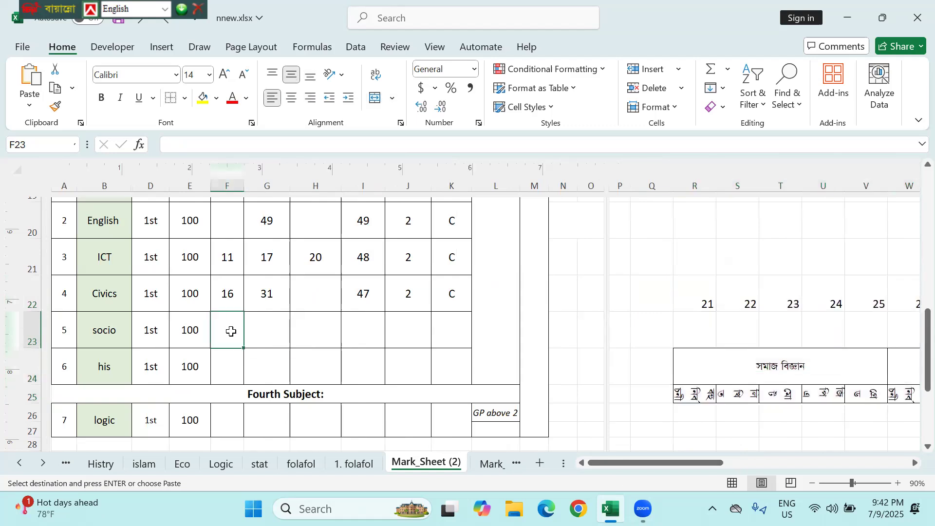
pyautogui.write('=if')
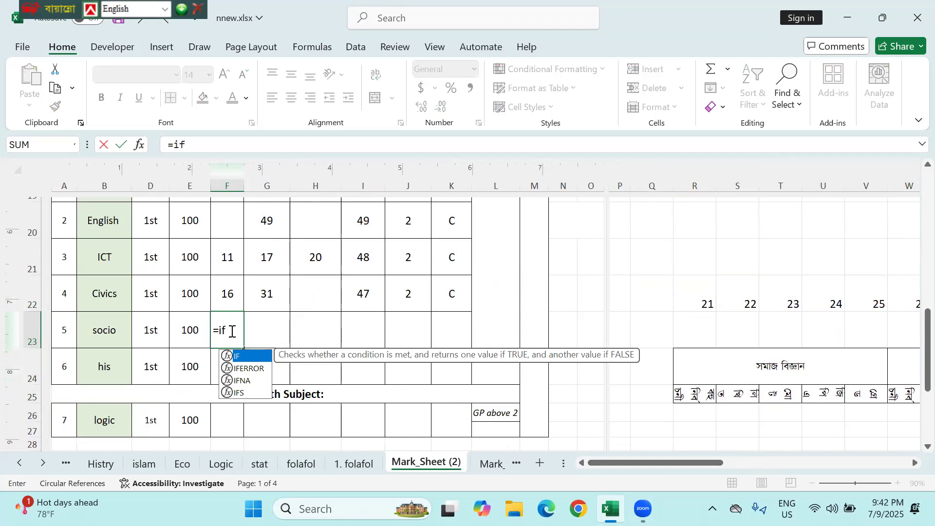
pyautogui.write('(')
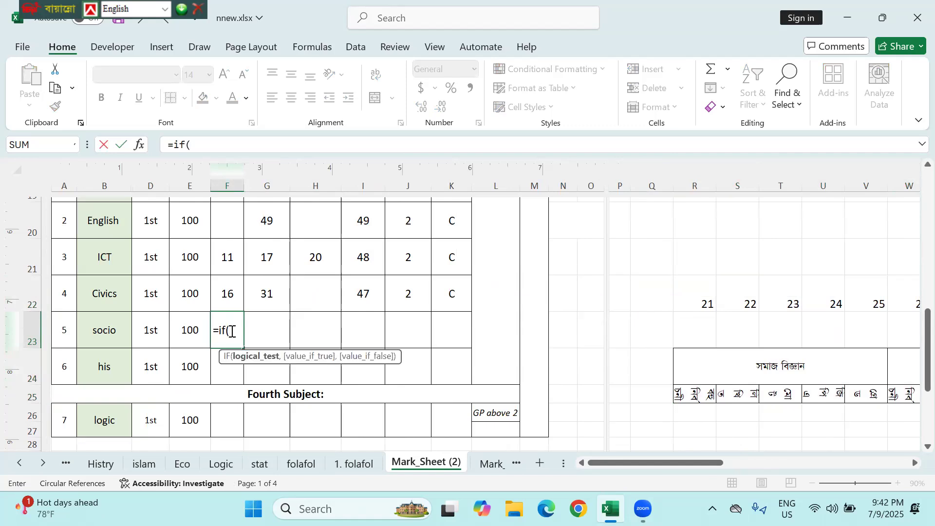
pyautogui.click(107, 331)
pyautogui.write('=')
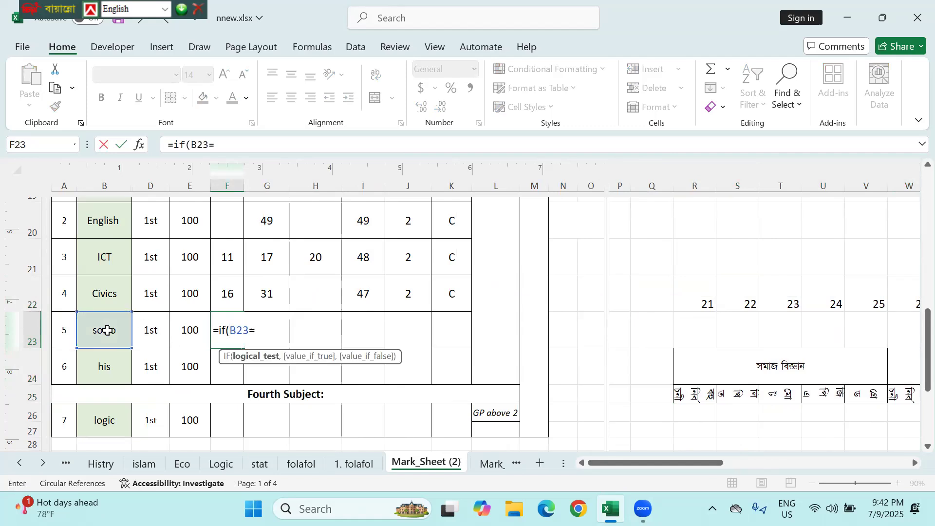
pyautogui.write('"socio",')
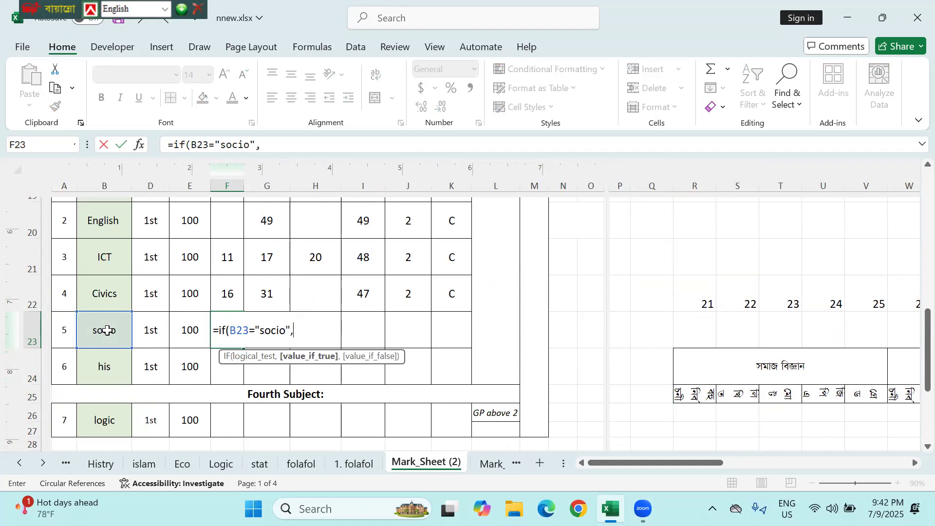
pyautogui.press('Escape')
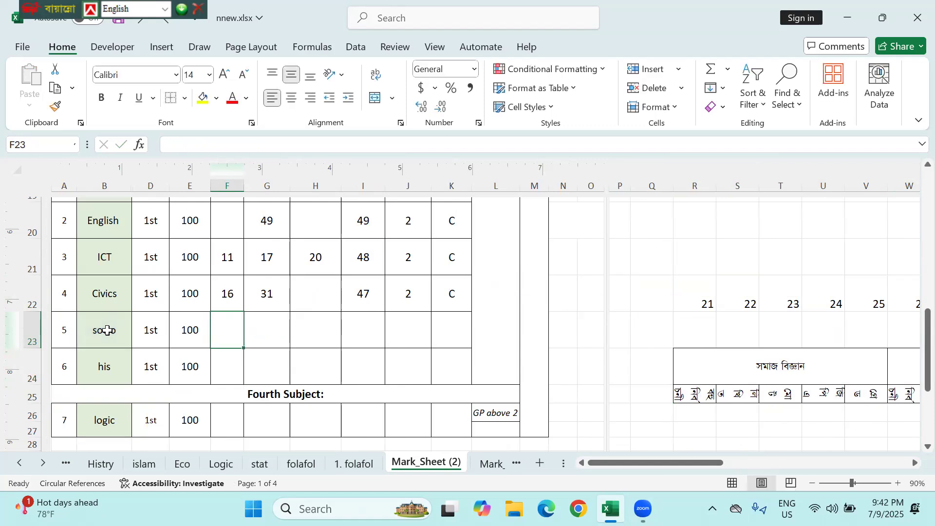
# - Copy the VLOOKUP part of the formula in the Civics cell G22, without its equals sign
pyautogui.click(268, 299)
pyautogui.moveTo(420, 141); pyautogui.dragTo(174, 146)
pyautogui.hotkey('ctrl', 'c')
pyautogui.press('Escape')
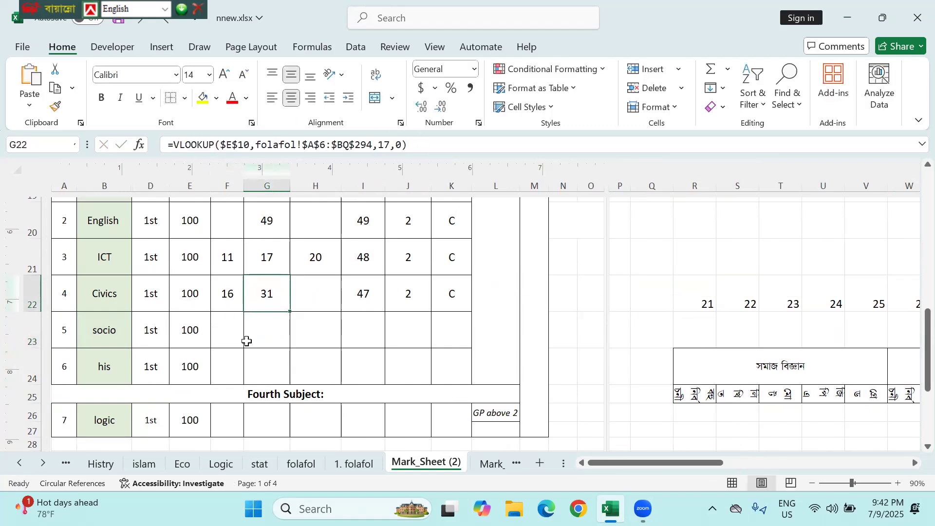
# - Start an IF formula in F23 of serial 5 that tests B23="socio" and uses the copied VLOOKUP as its true value
pyautogui.click(220, 342)
pyautogui.write('=if(')
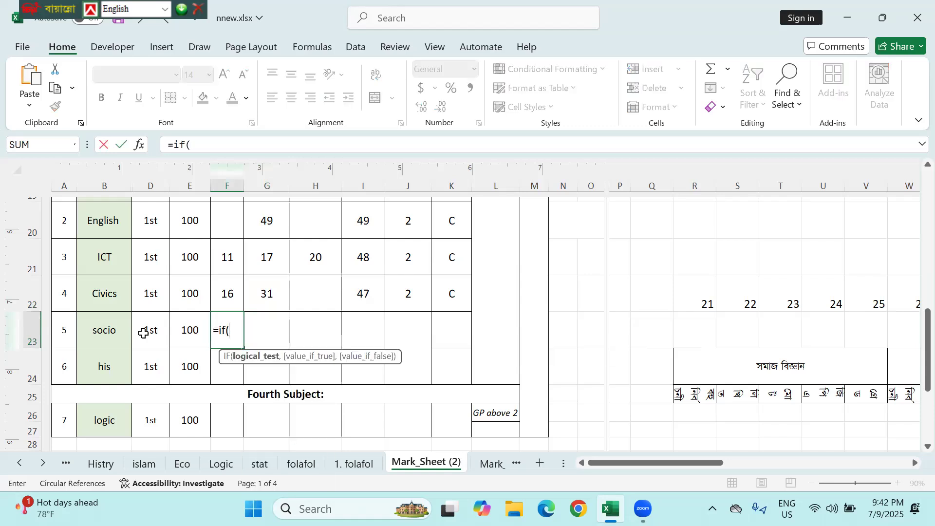
pyautogui.click(114, 330)
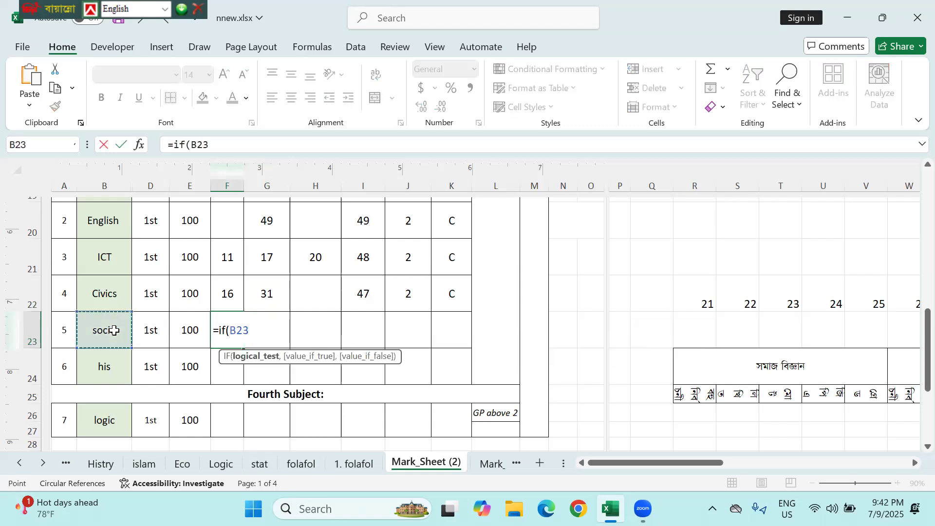
pyautogui.write('="socio"')
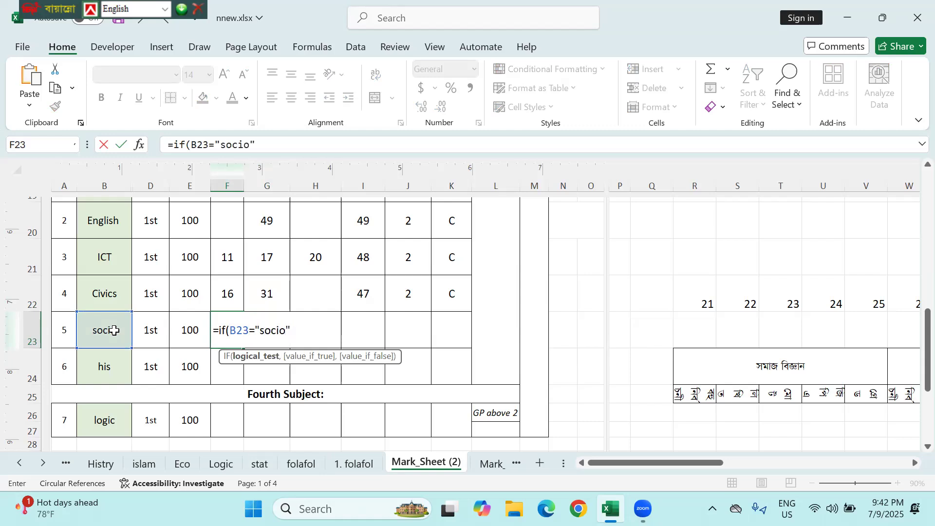
pyautogui.write(',')
pyautogui.hotkey('ctrl', 'v')
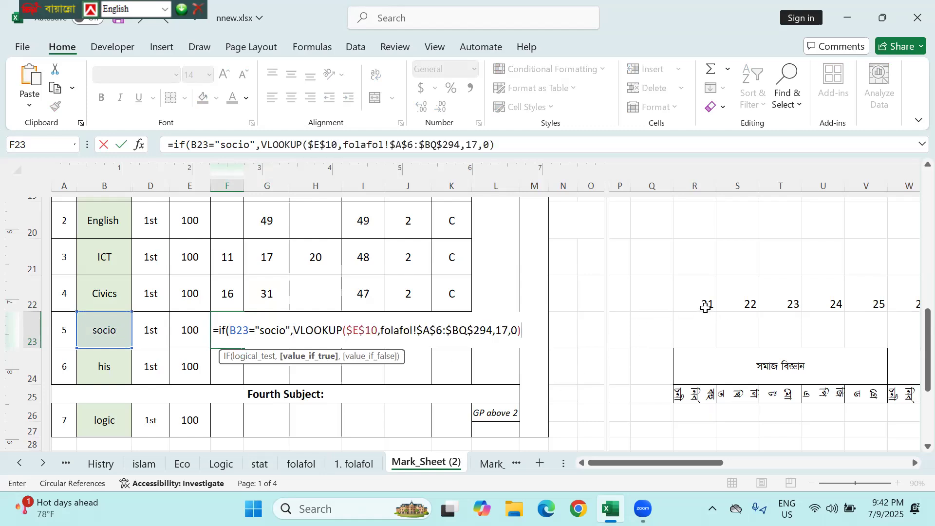
# - Set the column index of the "socio" VLOOKUP in F23 to 21
pyautogui.click(508, 331)
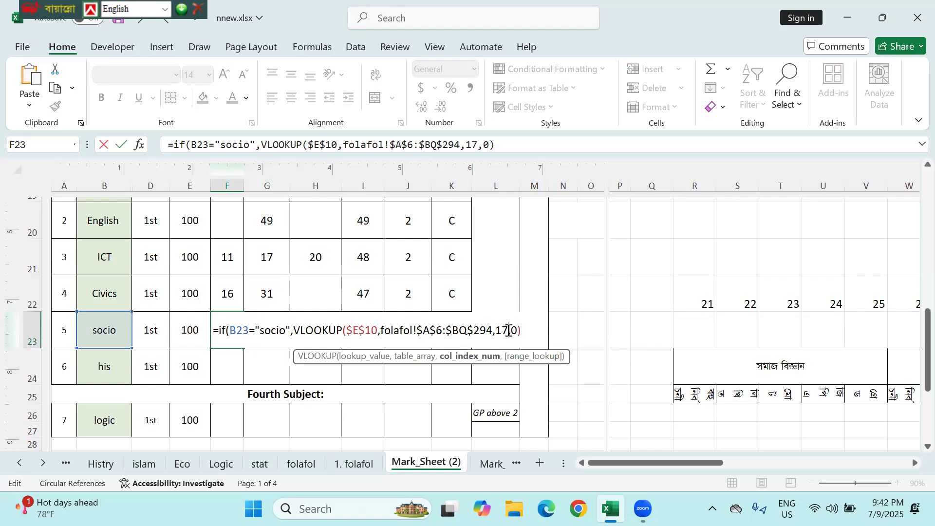
pyautogui.press('BackSpace')
pyautogui.press('BackSpace')
pyautogui.write('21')
pyautogui.click(523, 332)
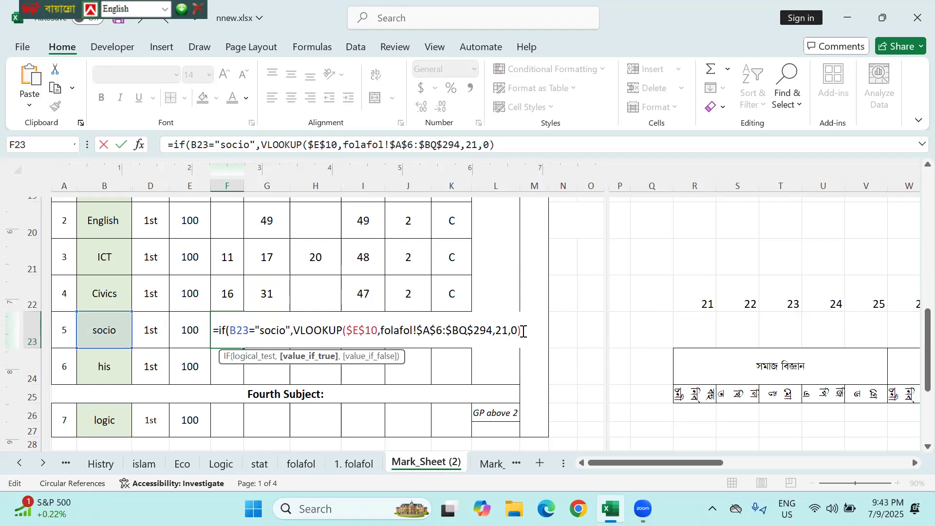
# - Add a nested IF to the F23 formula that tests B23="his" and returns the copied VLOOKUP with column index 26
pyautogui.write(',')
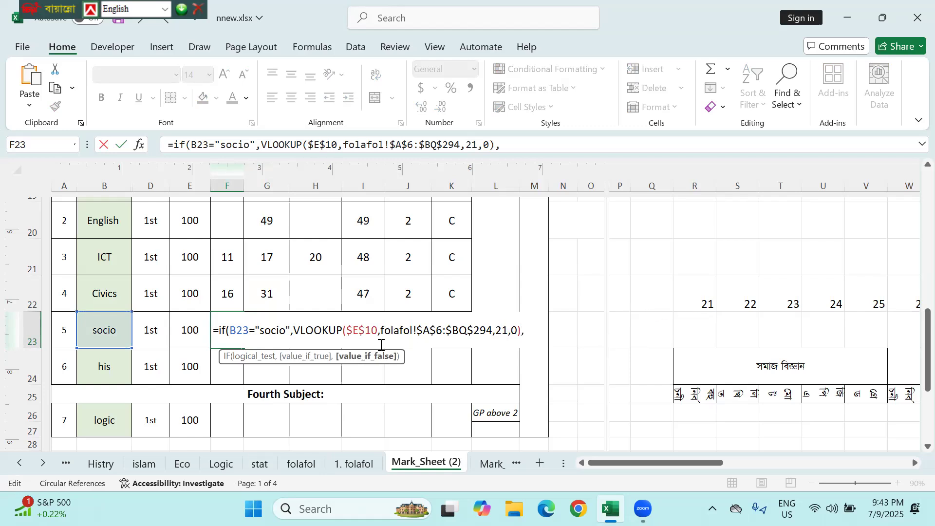
pyautogui.write('if(')
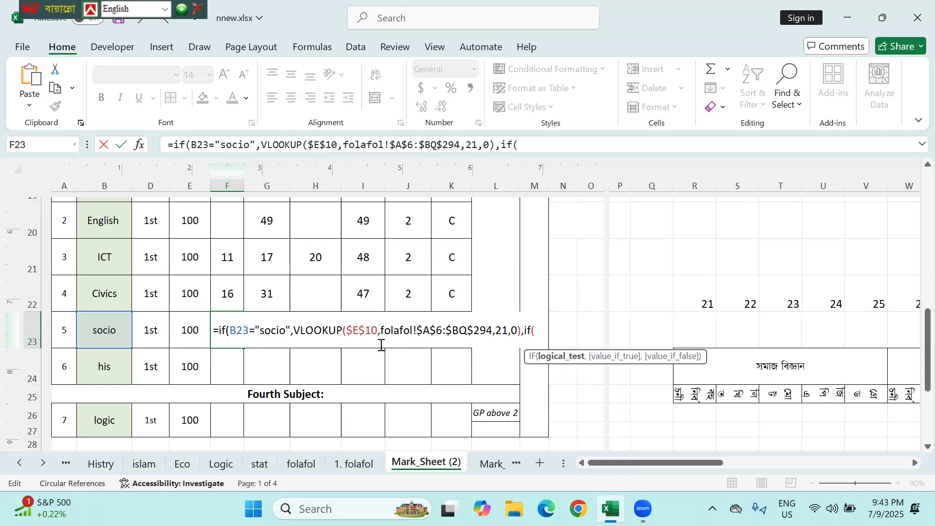
pyautogui.click(115, 338)
pyautogui.write('=')
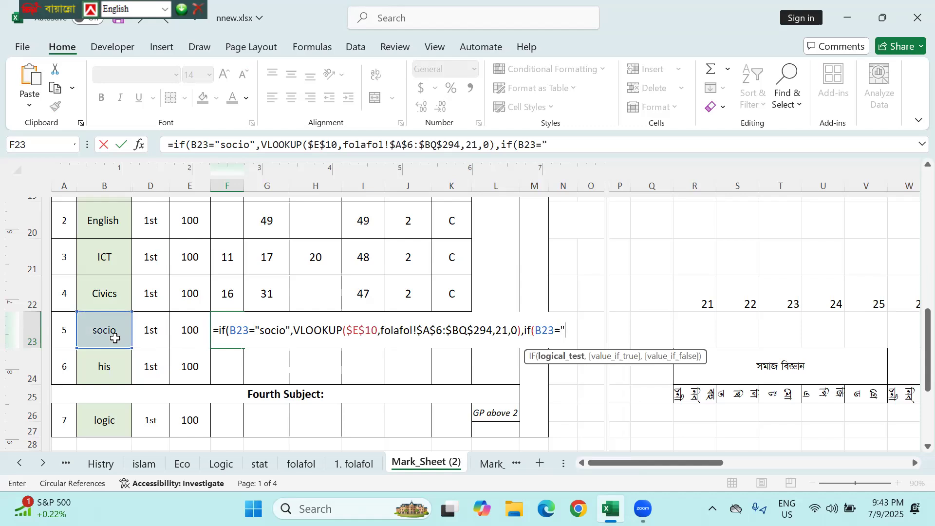
pyautogui.hscroll(2, 115, 338)
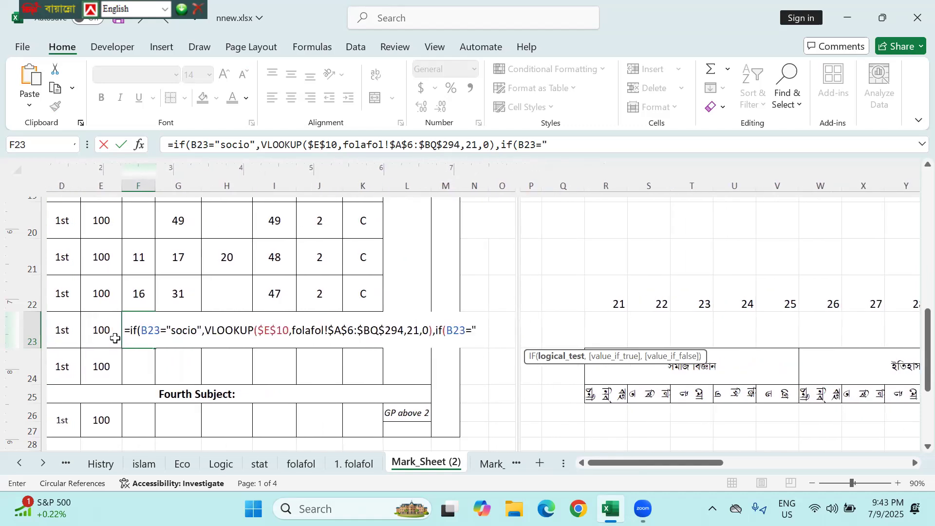
pyautogui.write('"')
pyautogui.write('hi')
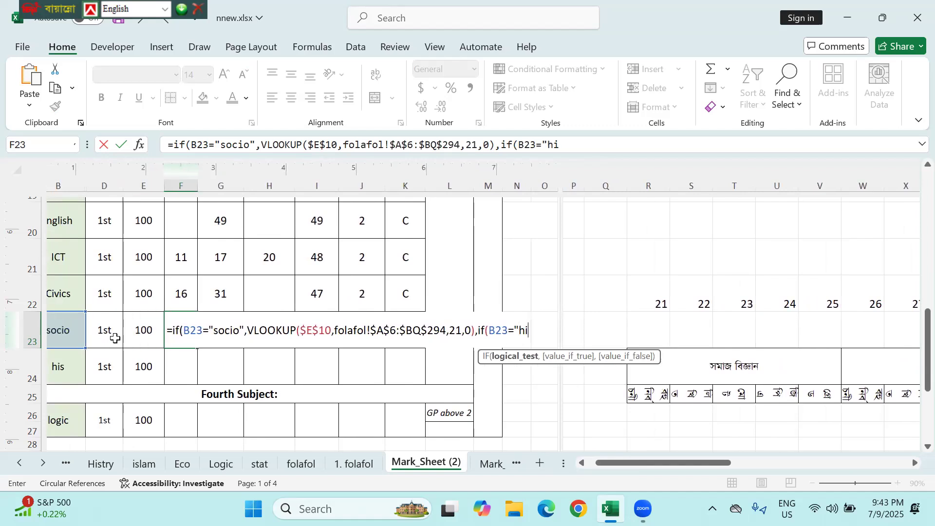
pyautogui.write('s",')
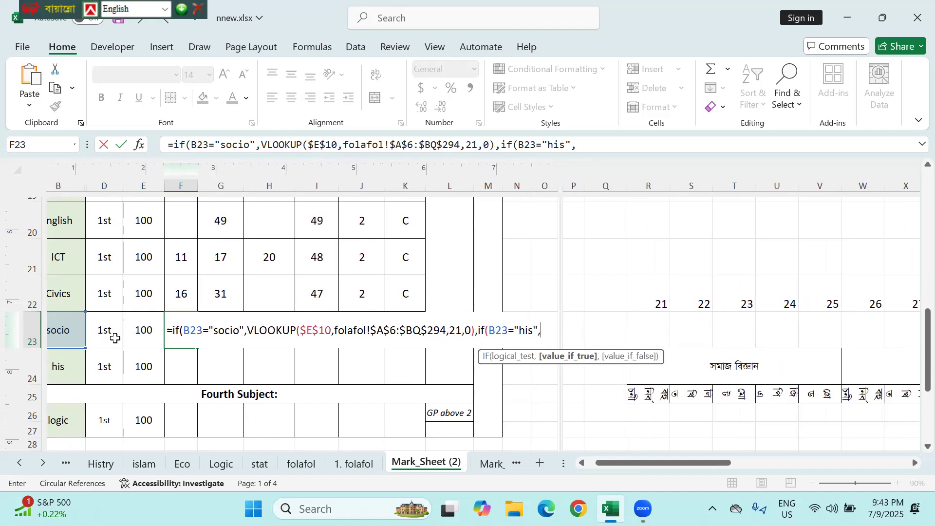
pyautogui.hotkey('ctrl', 'v')
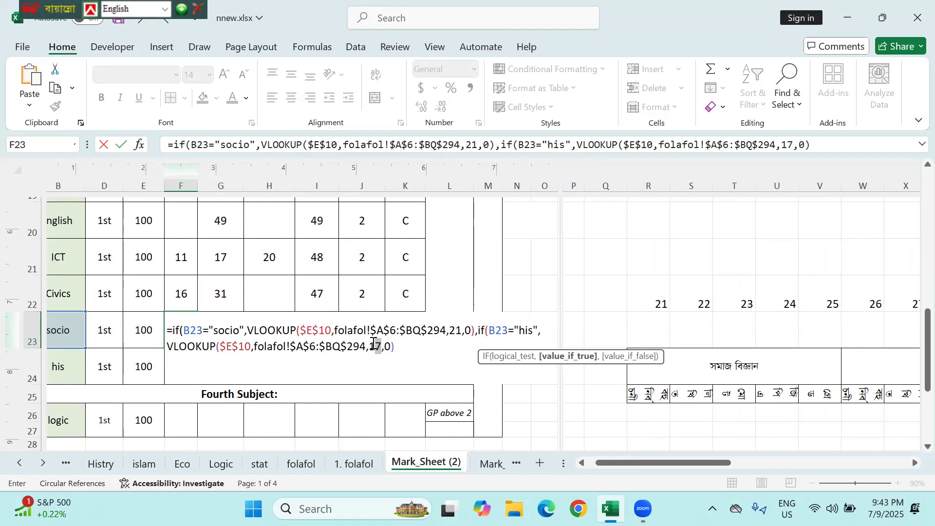
pyautogui.doubleClick(370, 342)
pyautogui.write('26')
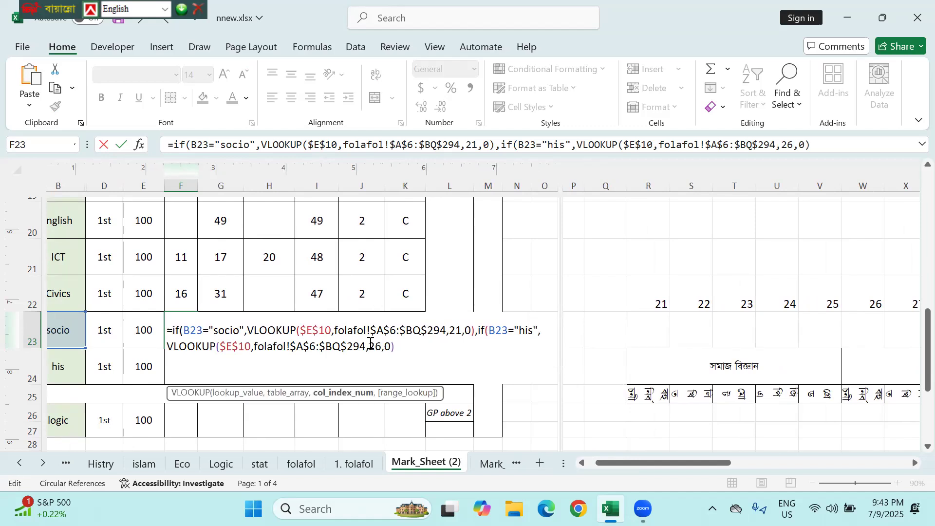
# - Add a nested IF to the F23 formula that tests B23="ish" and uses the copied VLOOKUP as its true value
pyautogui.click(405, 351)
pyautogui.write(',')
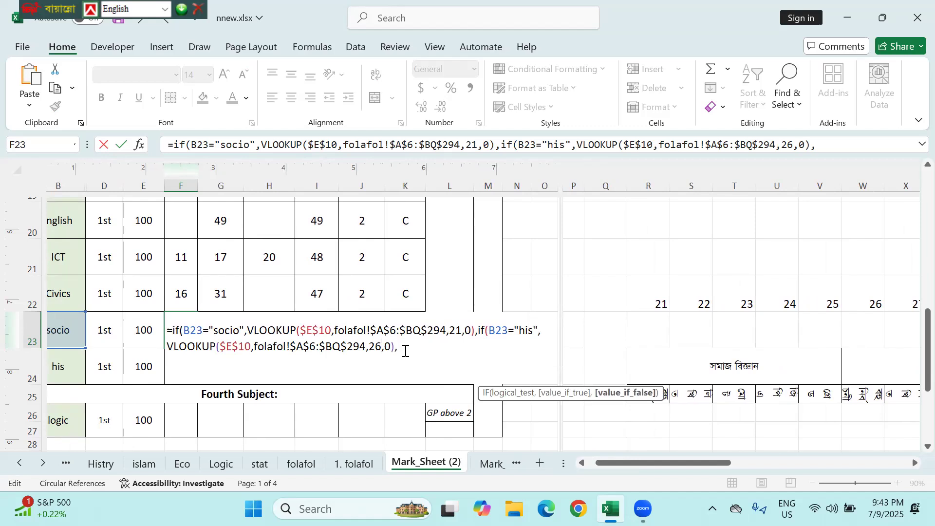
pyautogui.write('if(')
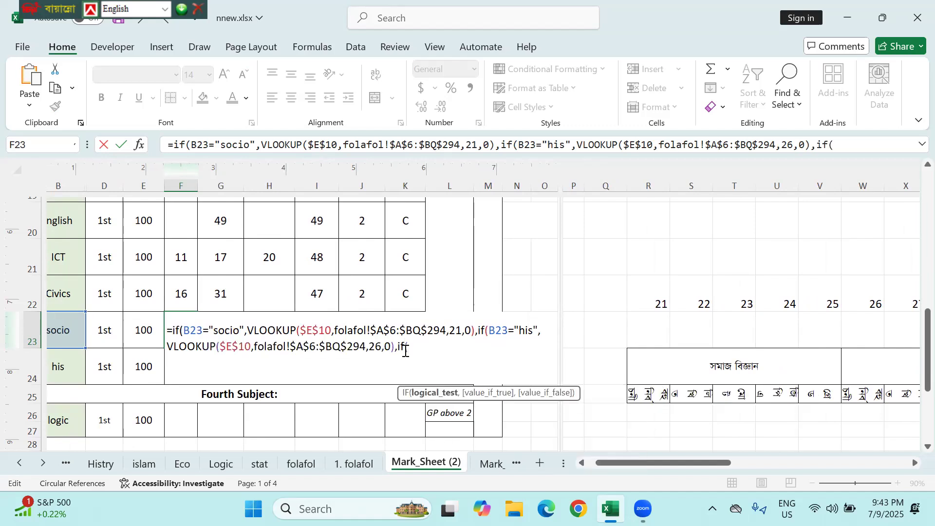
pyautogui.click(69, 330)
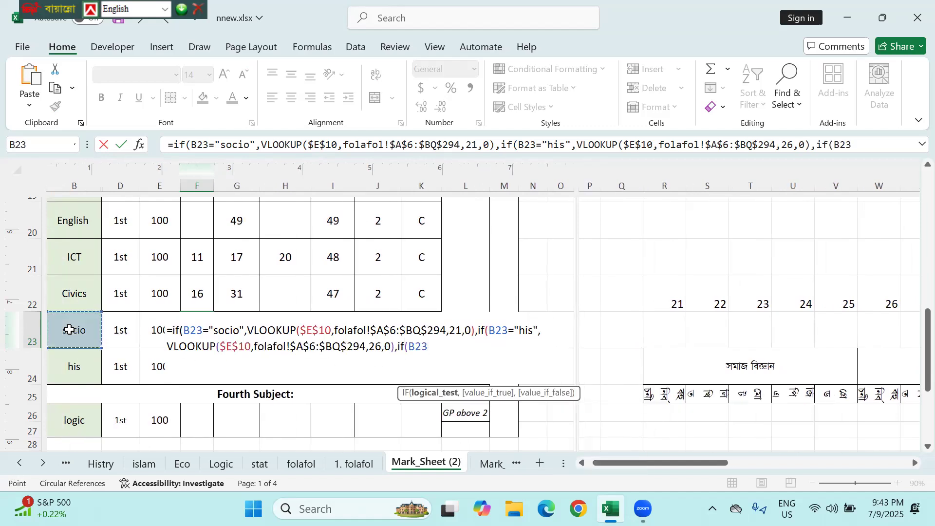
pyautogui.write('="ish')
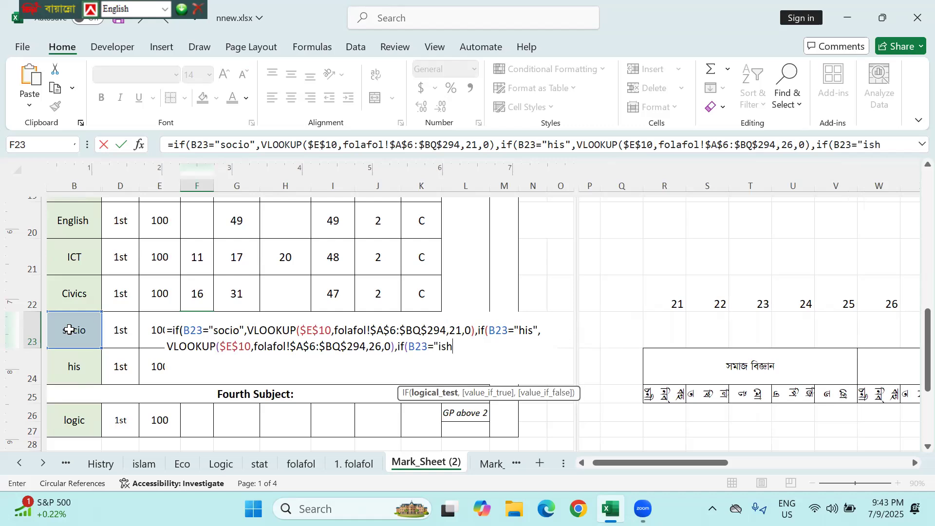
pyautogui.write('",')
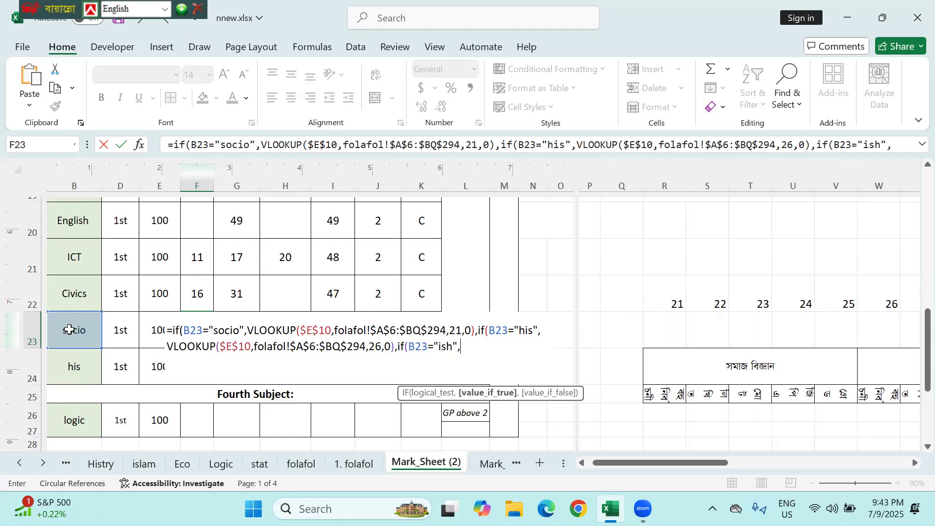
pyautogui.hotkey('ctrl', 'v')
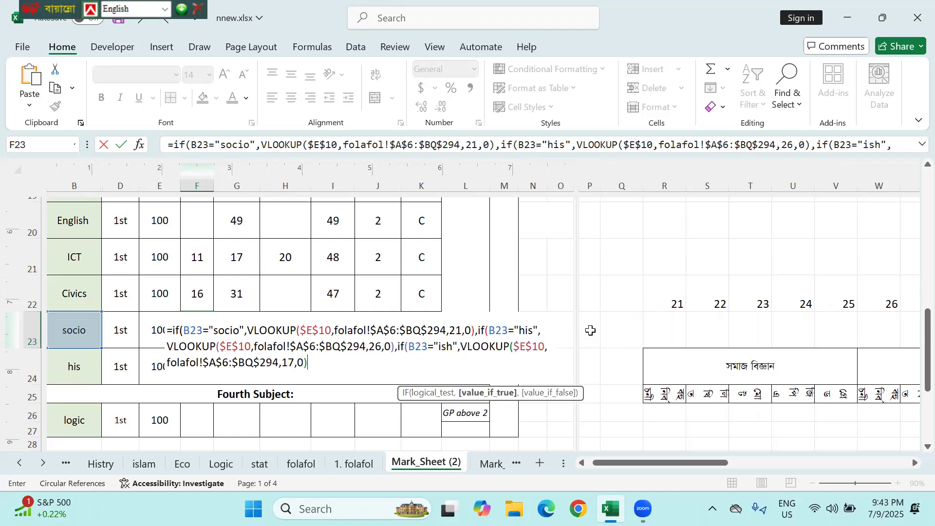
# - Set the column index of the "ish" VLOOKUP in F23 to 31, the first Islamic History column
pyautogui.hscroll(1, 591, 331)
pyautogui.hscroll(6, 591, 330)
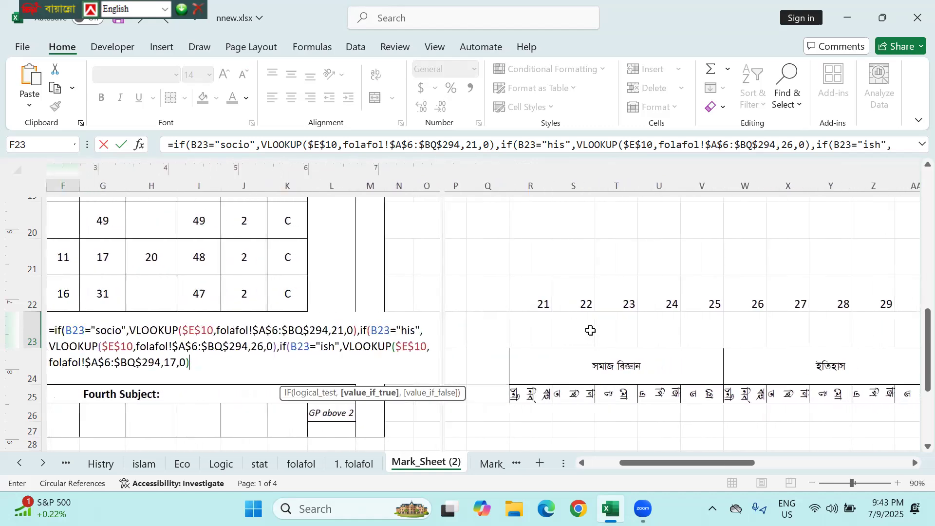
pyautogui.hscroll(1, 590, 330)
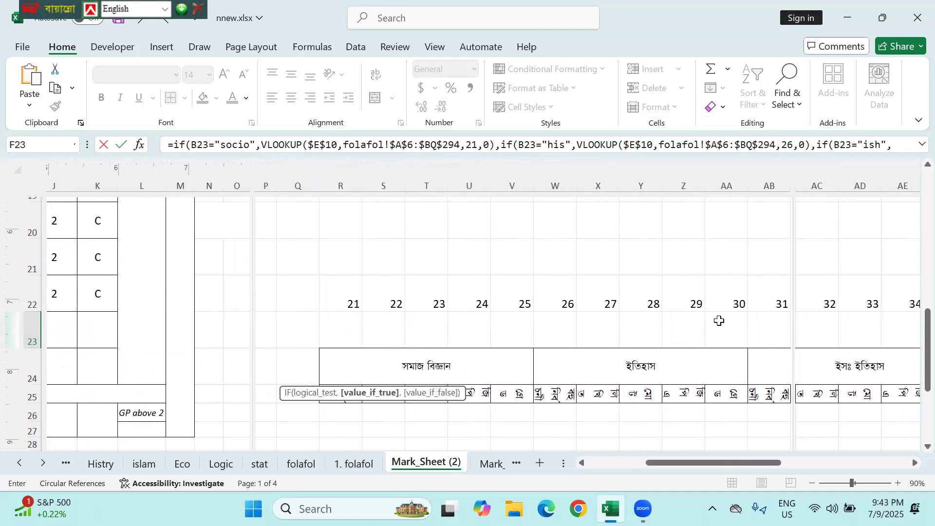
pyautogui.hscroll(9, 719, 320)
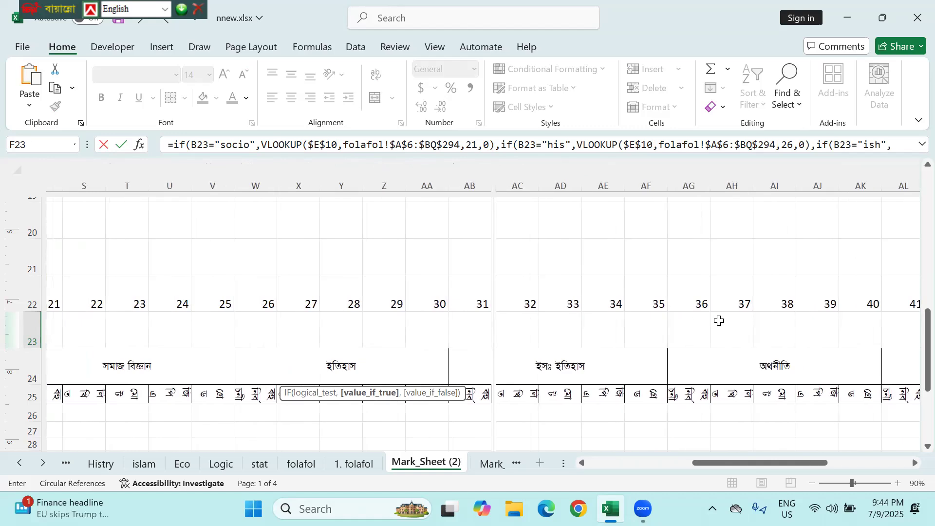
pyautogui.hscroll(-12, 720, 320)
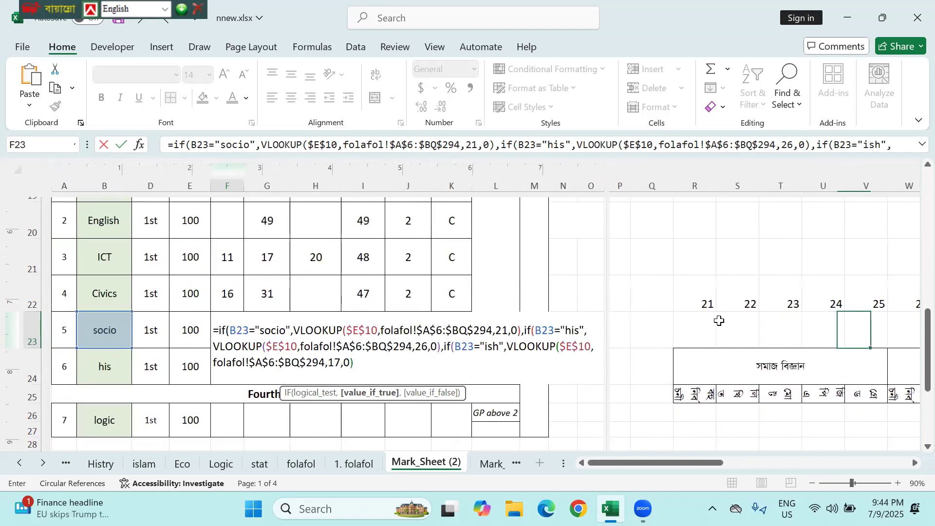
pyautogui.doubleClick(333, 362)
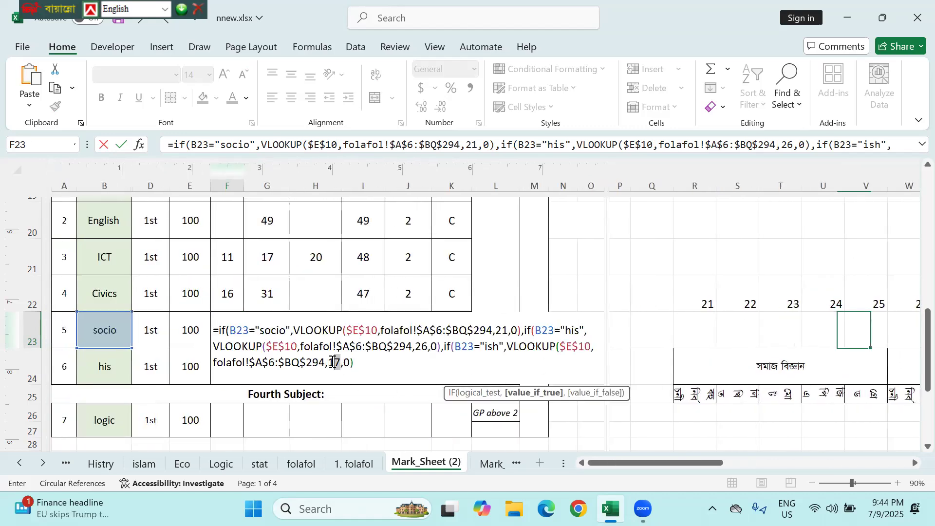
pyautogui.write('31')
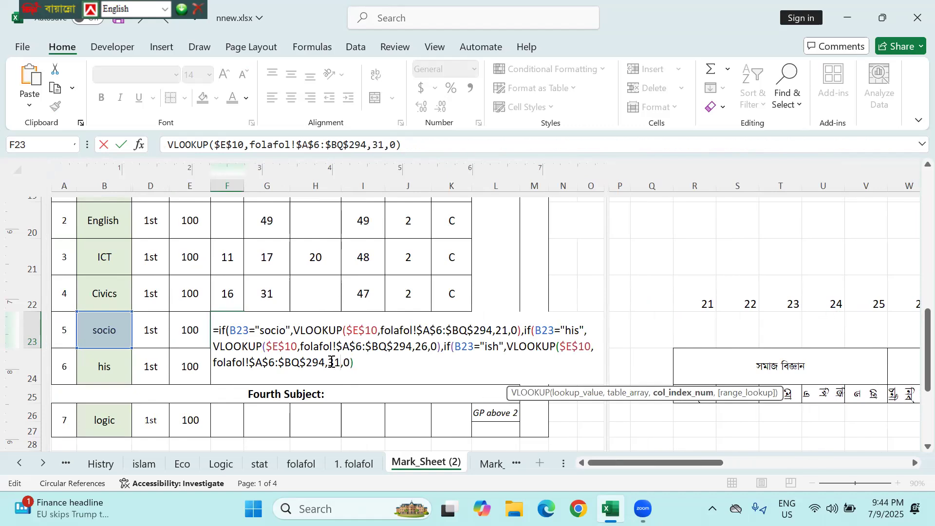
# - Add a nested IF to the F23 formula that tests B23="eco" and uses the copied VLOOKUP as its true value
pyautogui.click(357, 369)
pyautogui.write(',if')
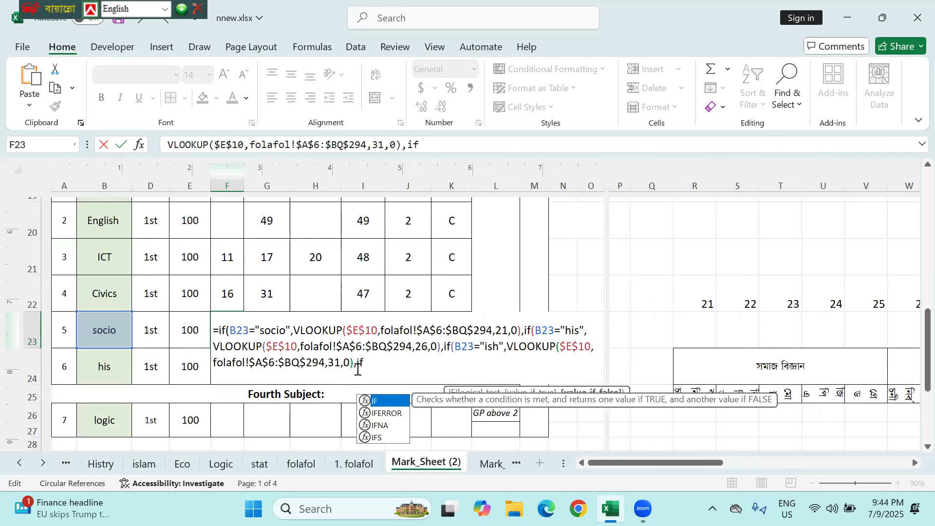
pyautogui.write('(')
pyautogui.click(108, 328)
pyautogui.write('=')
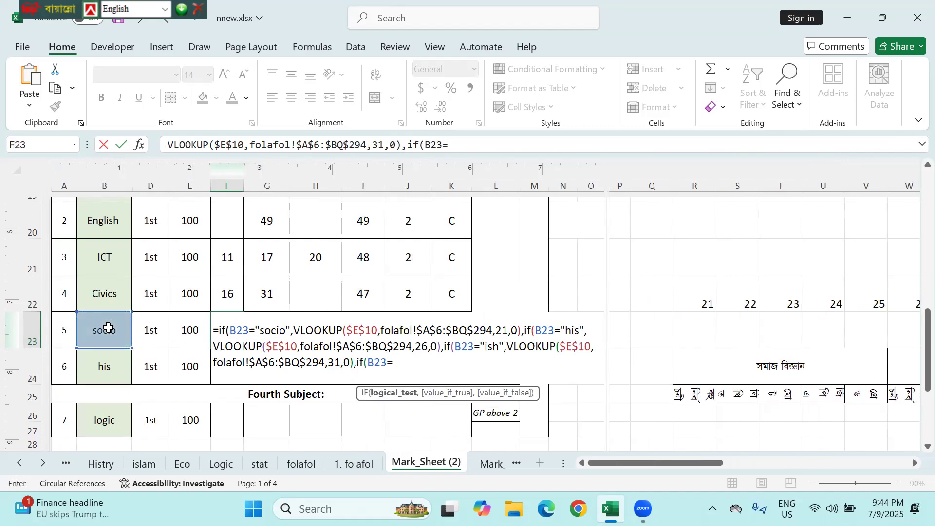
pyautogui.write('"eco",')
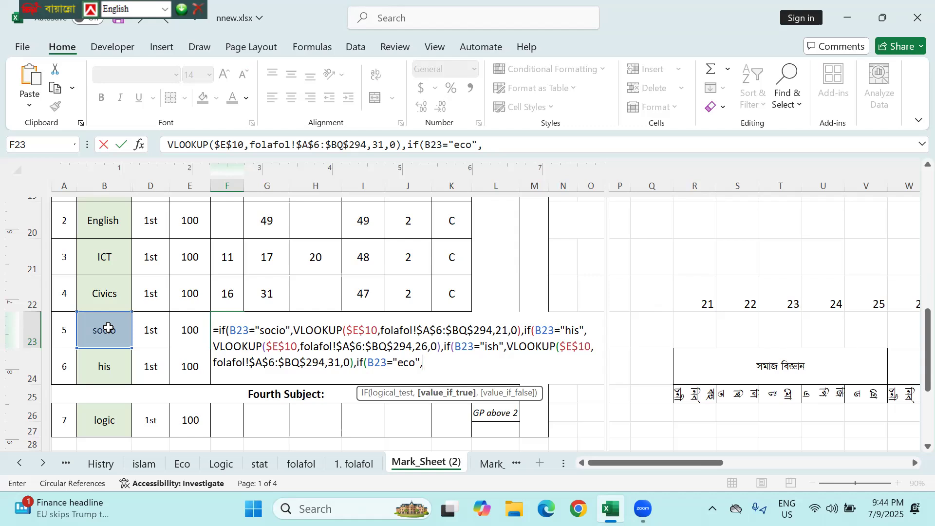
pyautogui.write('VLOOKUP($E$10,folafol!$A$6:$BQ$294,17,0)')
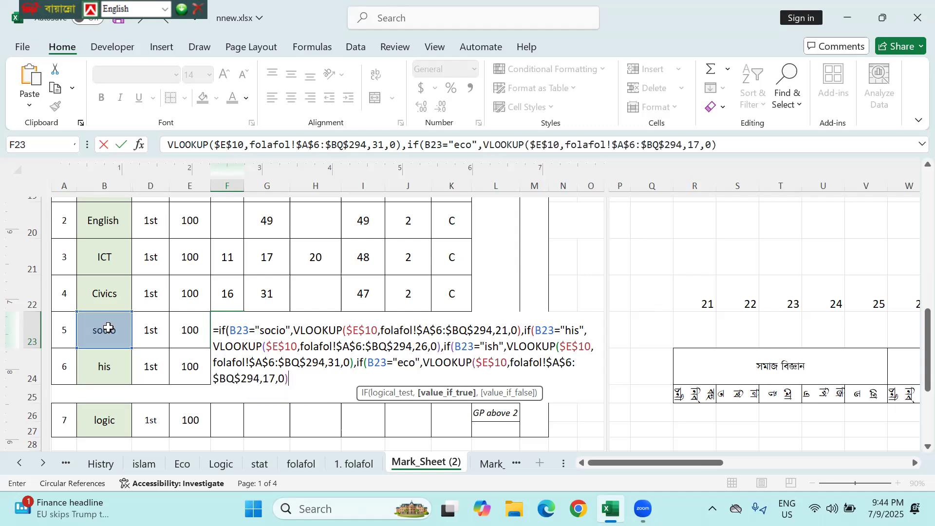
# - Set the column index of the "eco" VLOOKUP in F23 to 36, the first Economics column
pyautogui.hscroll(5, 651, 390)
pyautogui.hscroll(4, 650, 389)
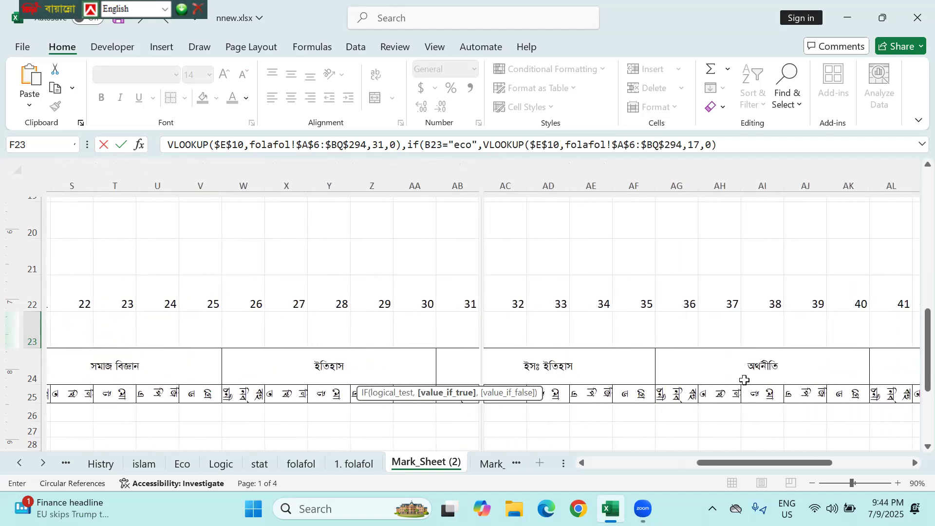
pyautogui.hscroll(3, 744, 381)
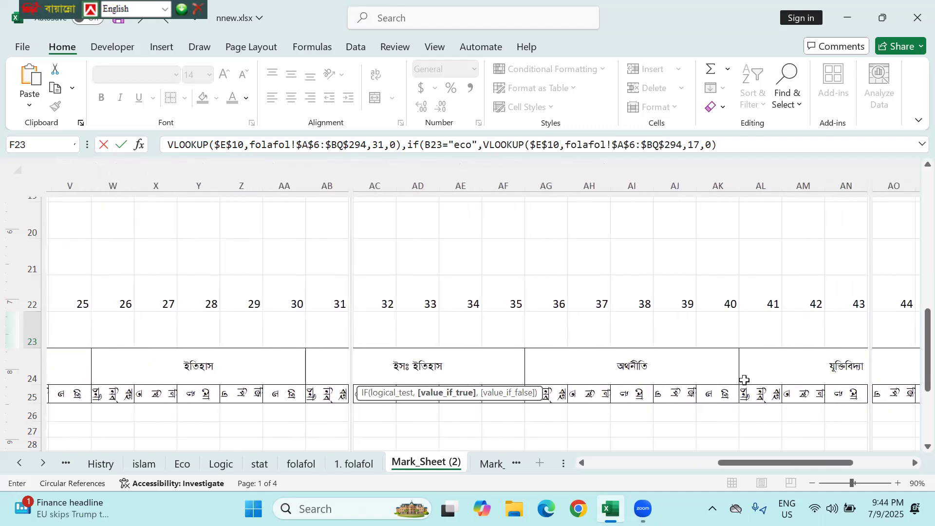
pyautogui.hscroll(-10, 745, 381)
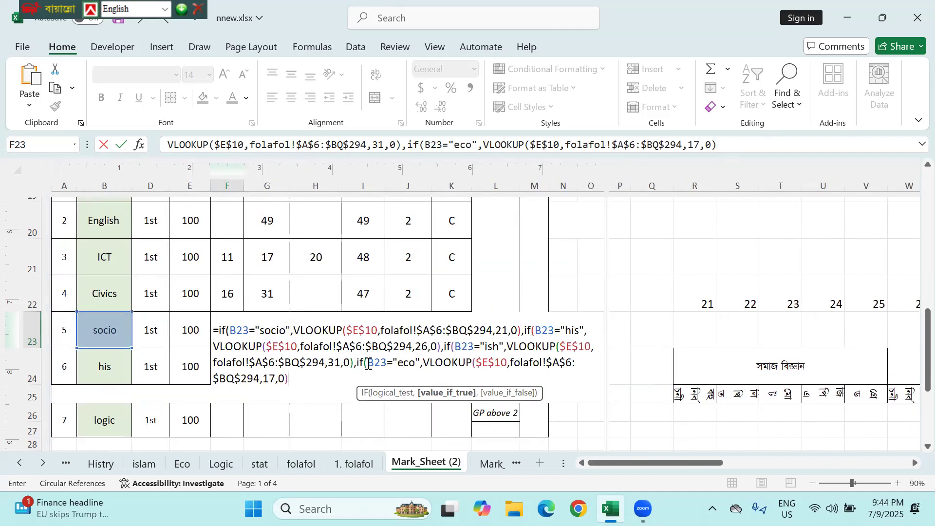
pyautogui.click(270, 380)
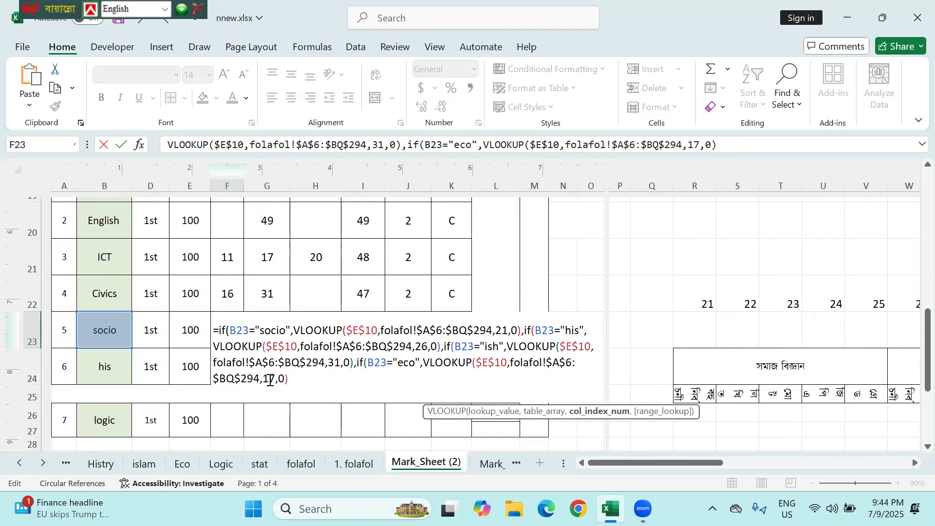
pyautogui.press('BackSpace')
pyautogui.press('Delete')
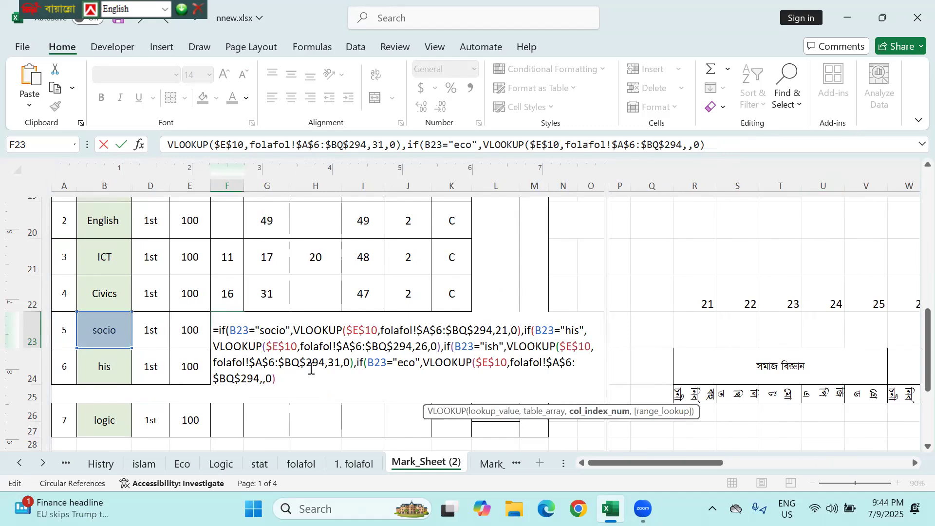
pyautogui.write('36')
# - Add a nested IF to the F23 formula with the test B23="log"
pyautogui.click(295, 383)
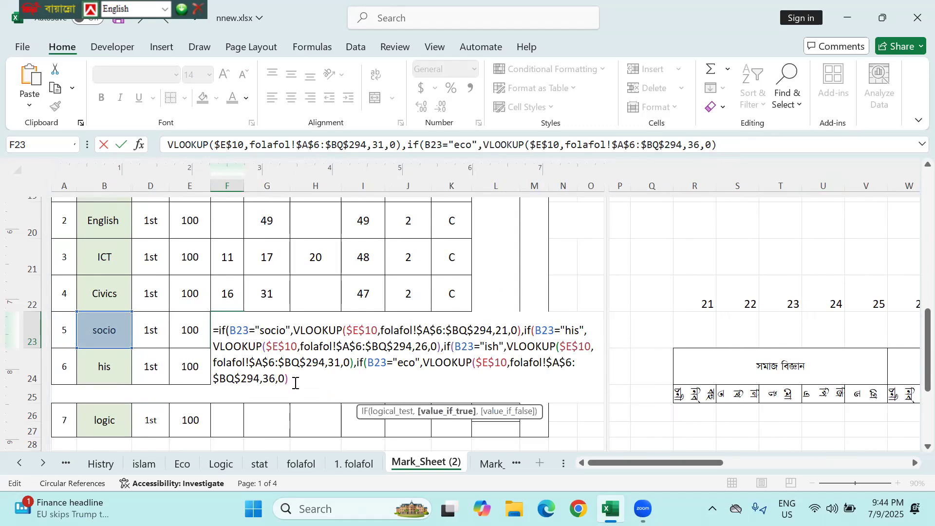
pyautogui.write(',i')
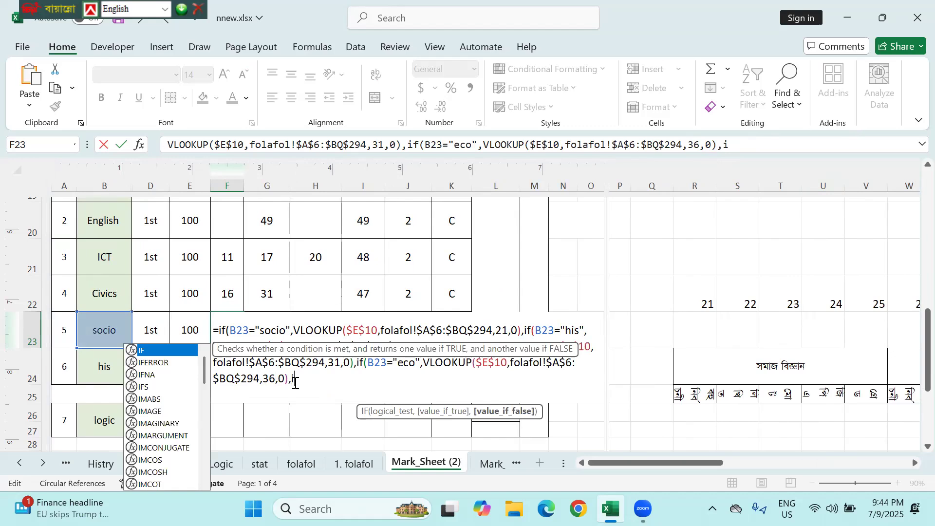
pyautogui.write('f(')
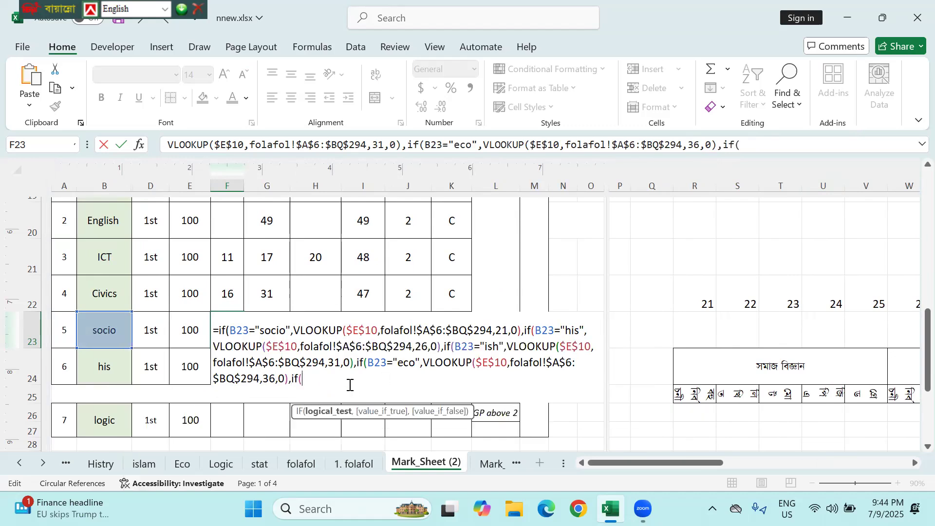
pyautogui.click(108, 325)
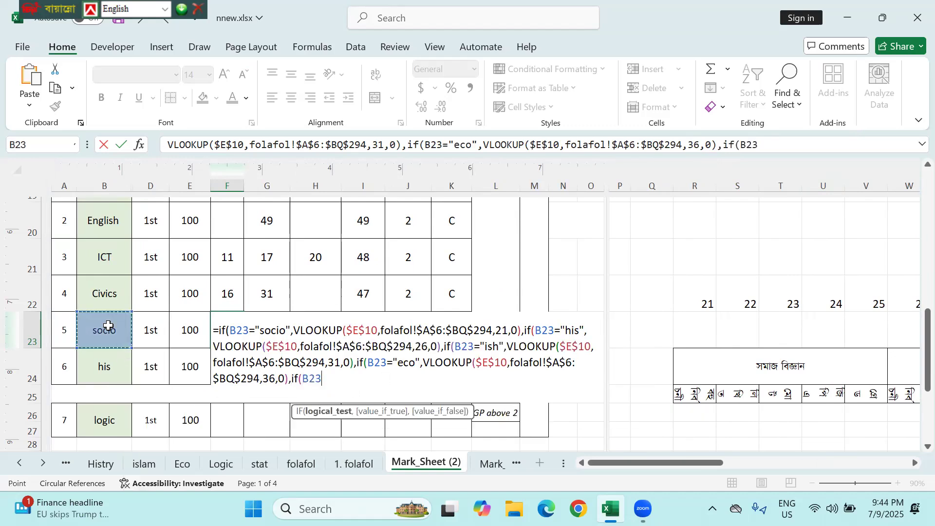
pyautogui.write('="l')
pyautogui.write('og"')
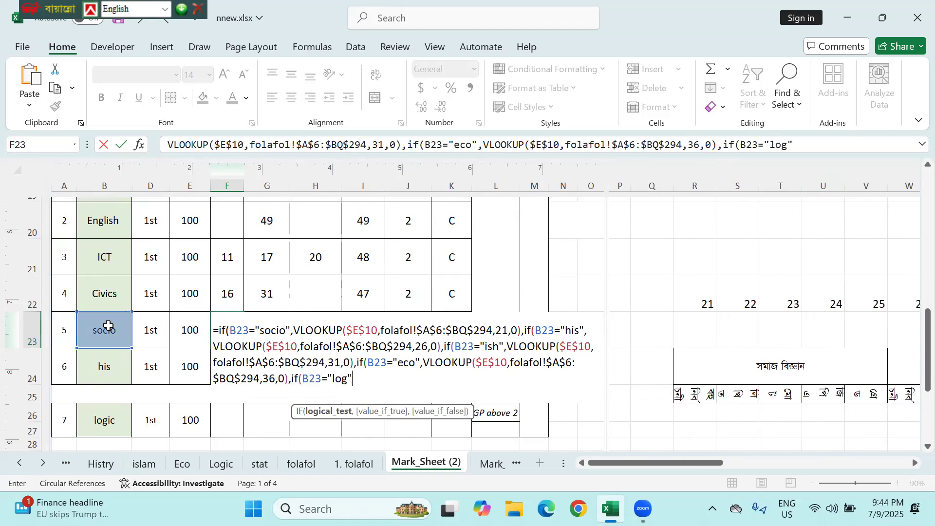
pyautogui.write(',')
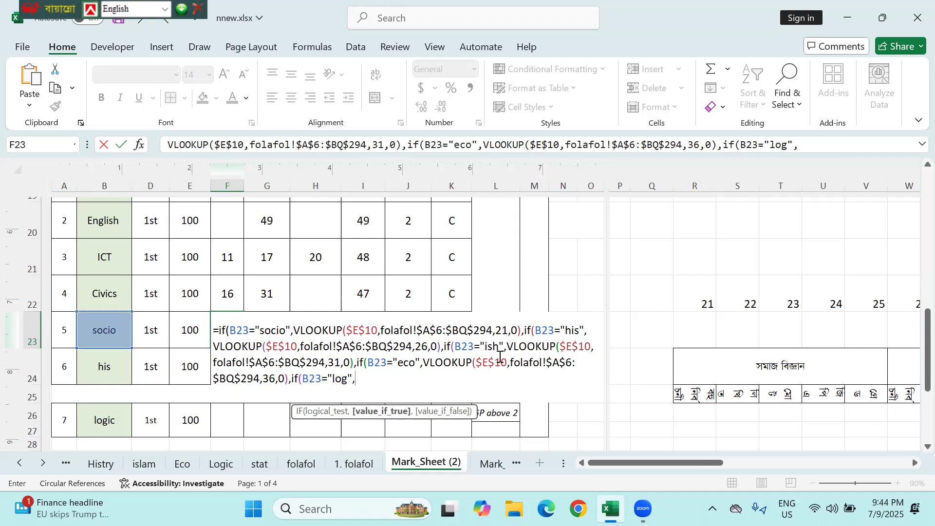
# - Insert the copied VLOOKUP as the true value of the "log" IF in F23, with column index 41
pyautogui.hscroll(5, 826, 384)
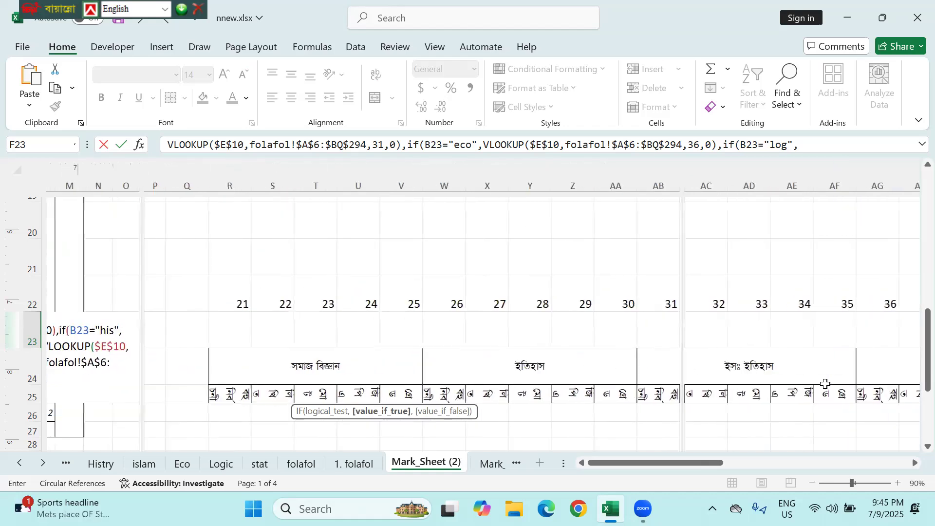
pyautogui.hscroll(3, 826, 385)
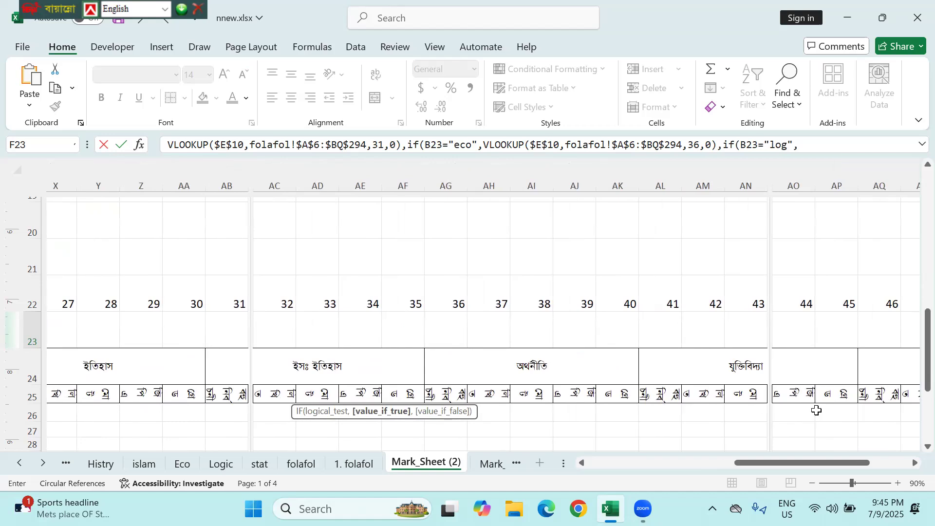
pyautogui.hscroll(3, 817, 411)
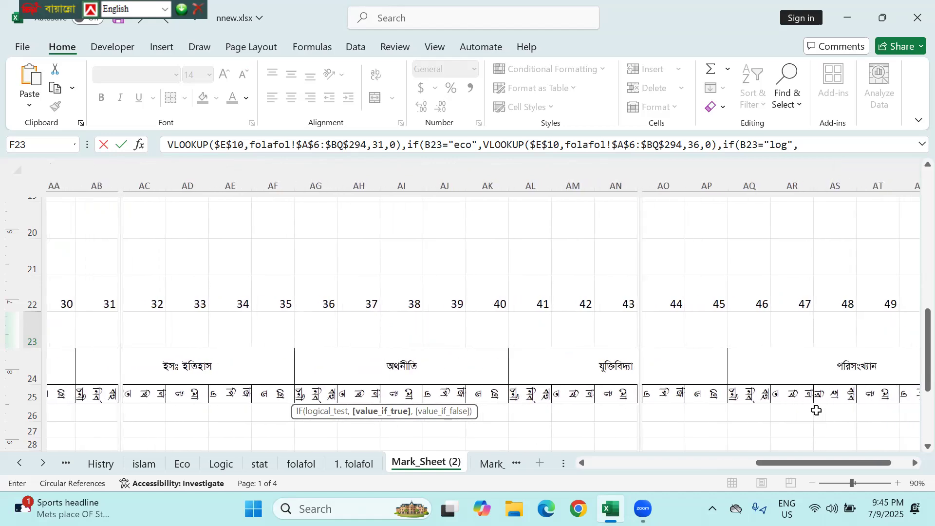
pyautogui.hscroll(-10, 817, 411)
pyautogui.hscroll(-2, 816, 411)
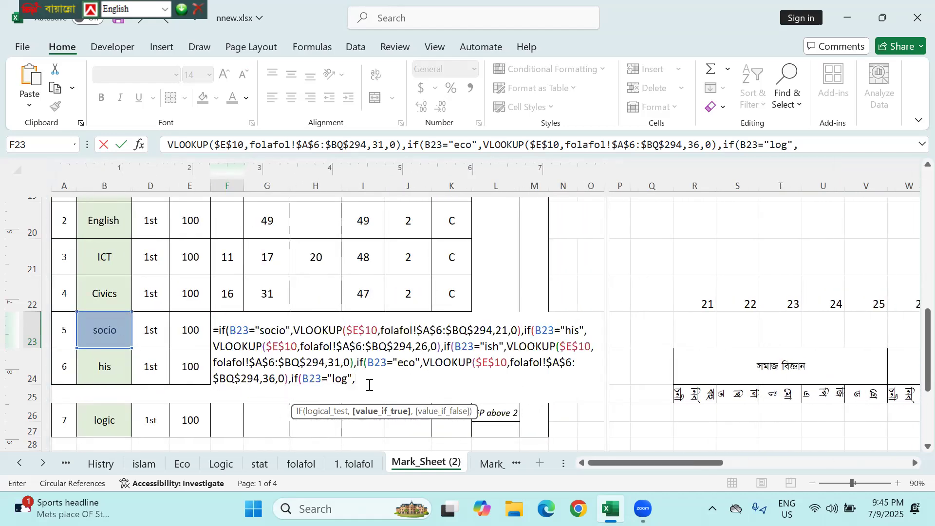
pyautogui.hotkey('ctrl', 'v')
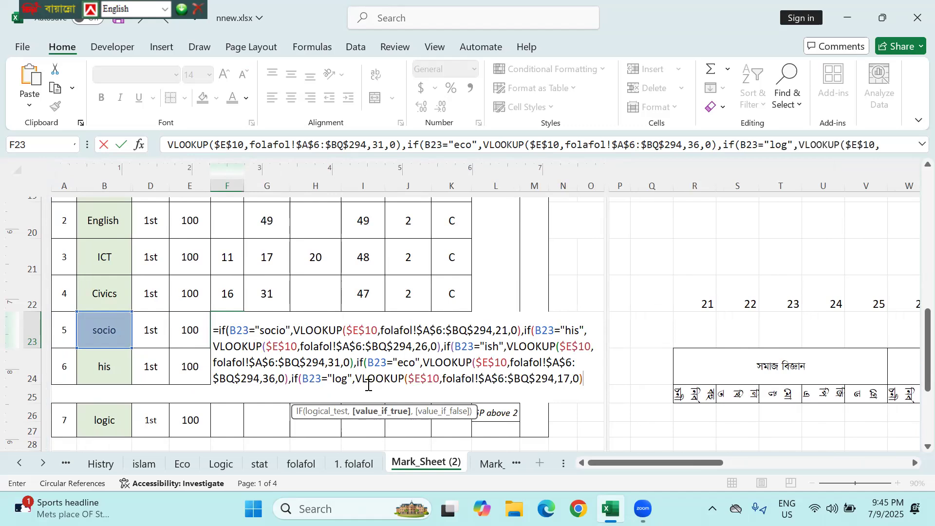
pyautogui.click(567, 377)
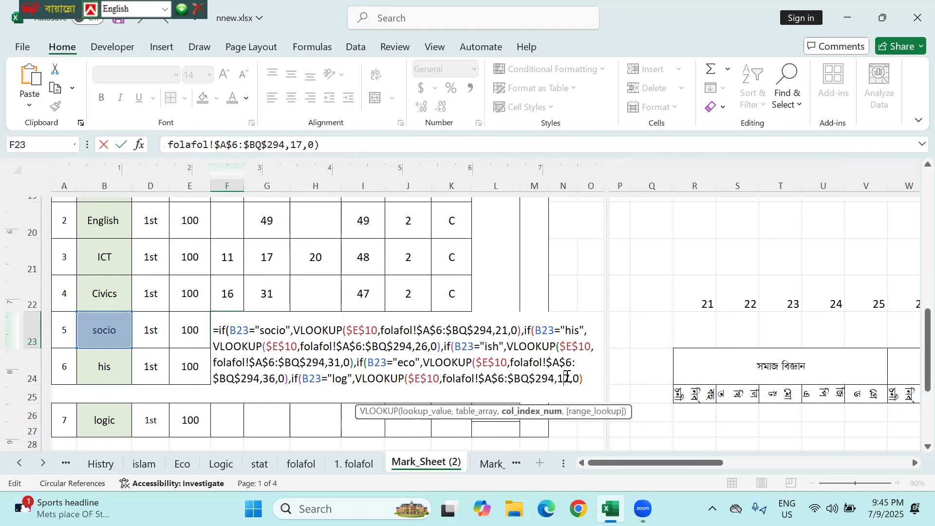
pyautogui.press('Delete')
pyautogui.press('BackSpace')
pyautogui.write('41')
# - Add a nested IF to the F23 formula with the test B23="stat"
pyautogui.click(590, 377)
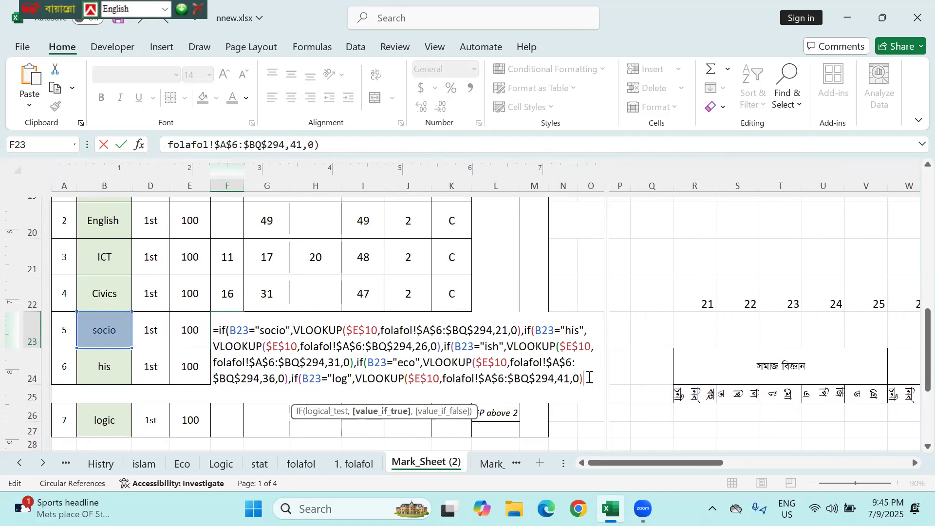
pyautogui.write(',if(')
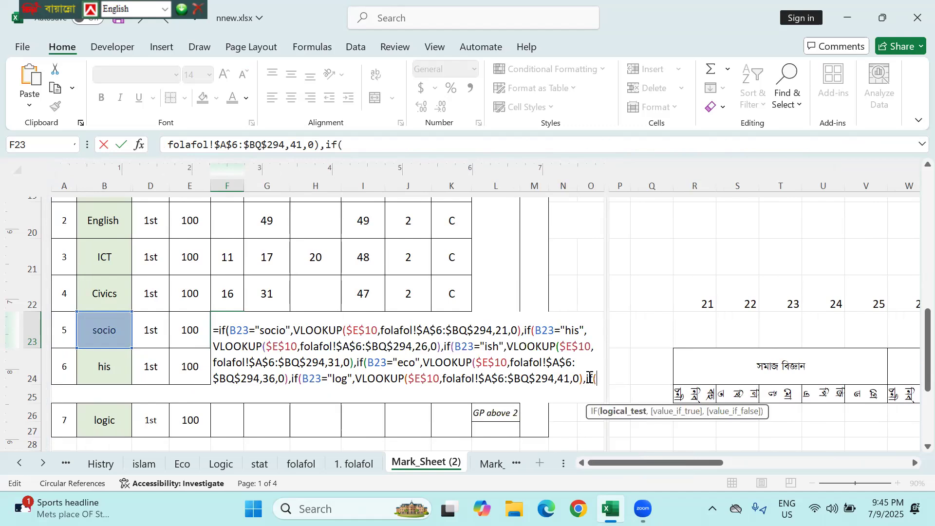
pyautogui.click(103, 338)
pyautogui.write('=')
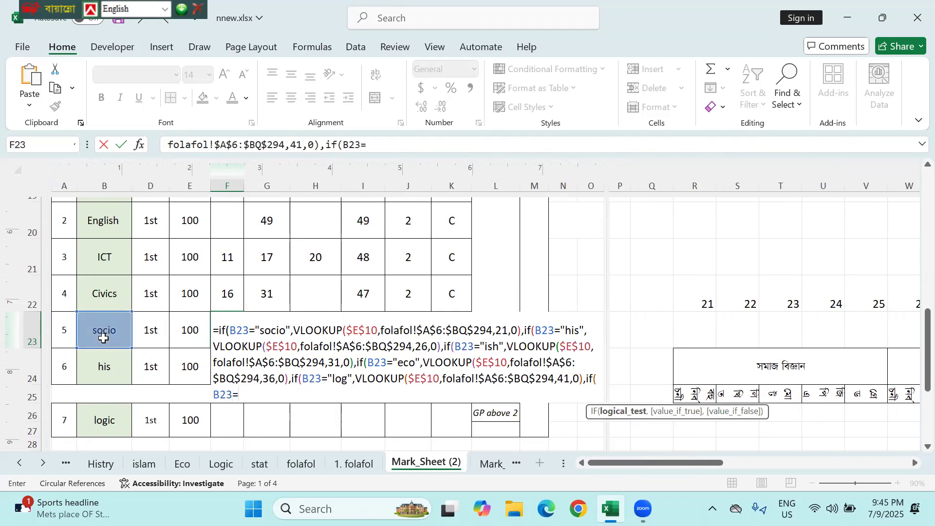
pyautogui.write('"stat",')
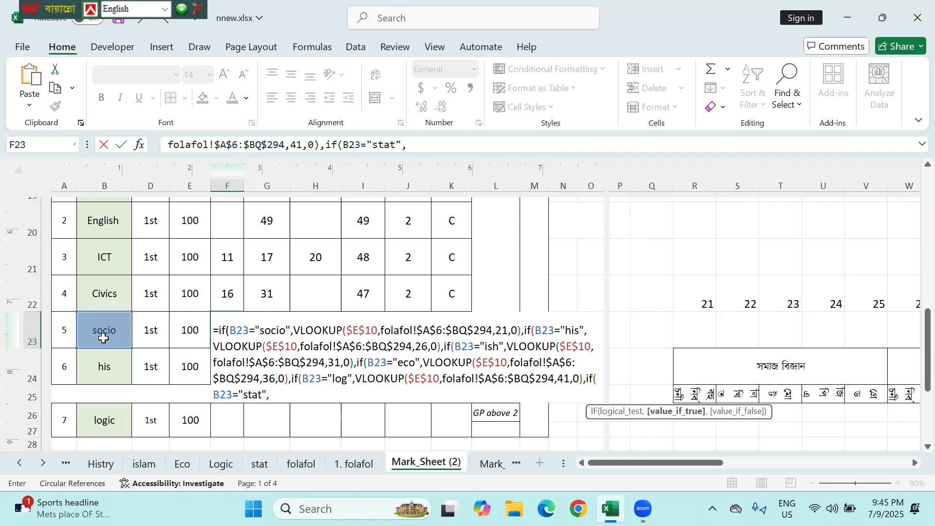
# - Insert the copied VLOOKUP as the true value of the "stat" IF in F23, with column index 46
pyautogui.write('VLOOKUP($E$10,folafol!$A$6:$BQ$294,17,0)')
pyautogui.hscroll(8, 728, 301)
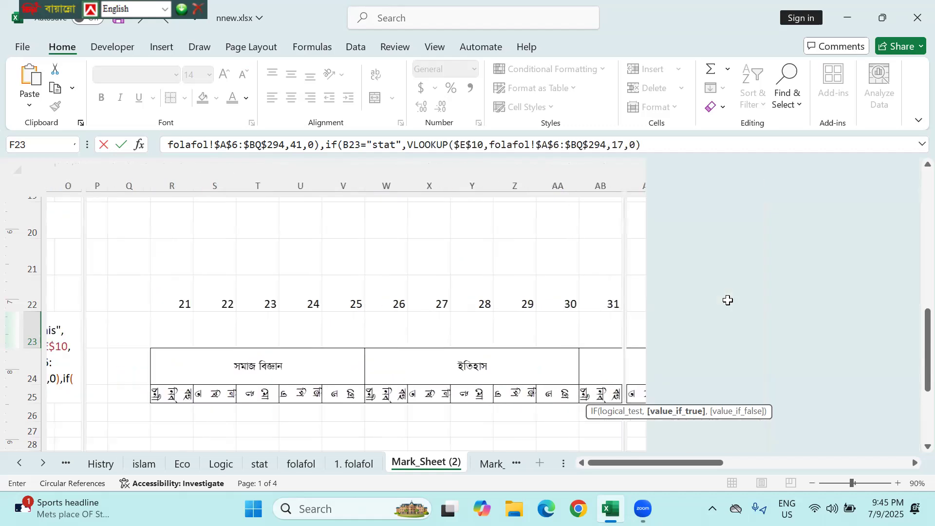
pyautogui.hscroll(4, 728, 301)
pyautogui.hscroll(-5, 728, 301)
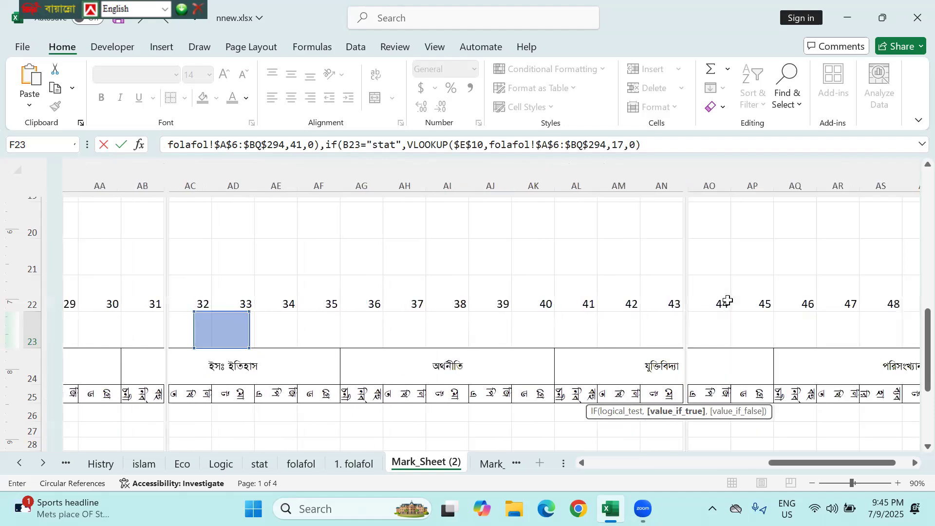
pyautogui.hscroll(-9, 728, 301)
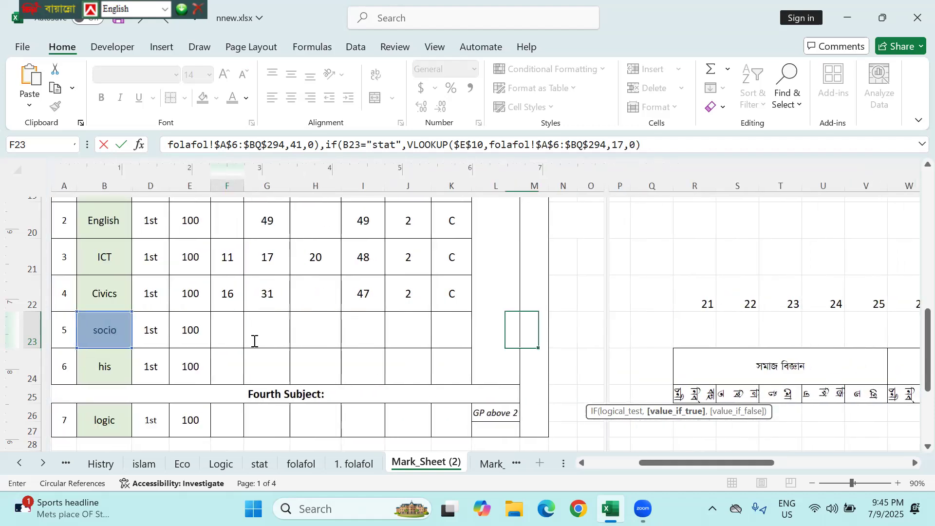
pyautogui.moveTo(483, 394); pyautogui.dragTo(474, 394)
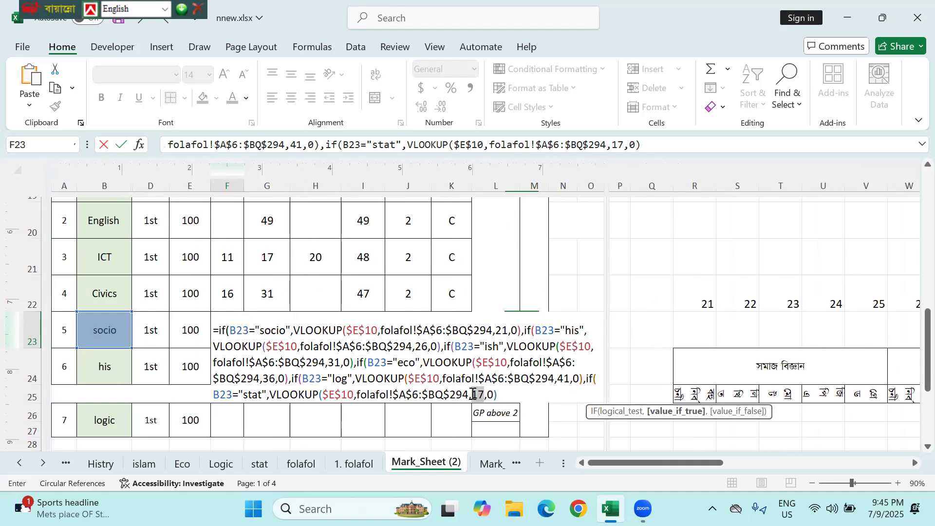
pyautogui.write('46')
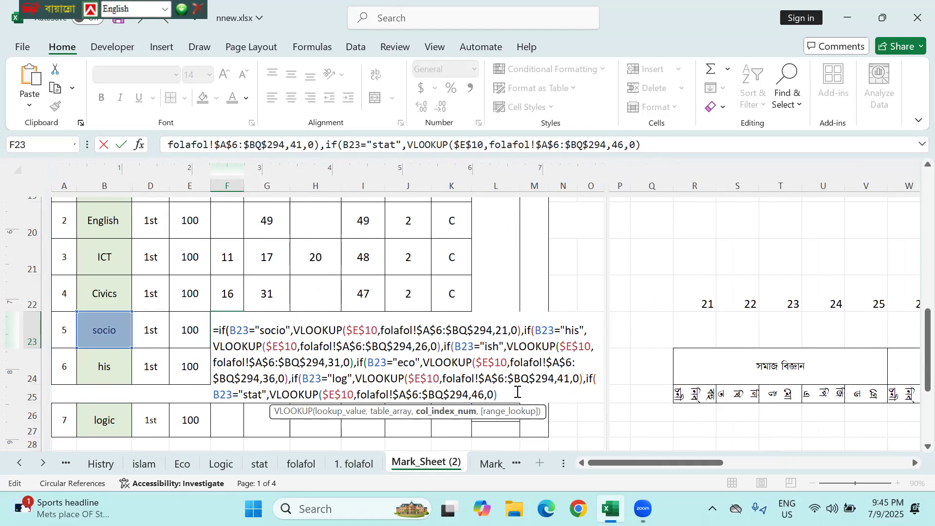
# - Close all nested IFs with parentheses, commit the F23 formula and accept Excel's proposed correction
pyautogui.click(511, 394)
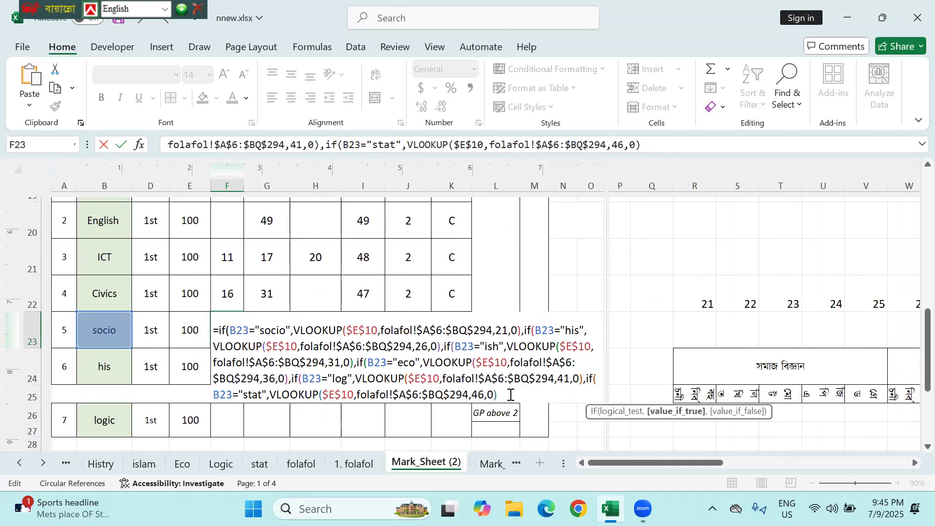
pyautogui.write('))')
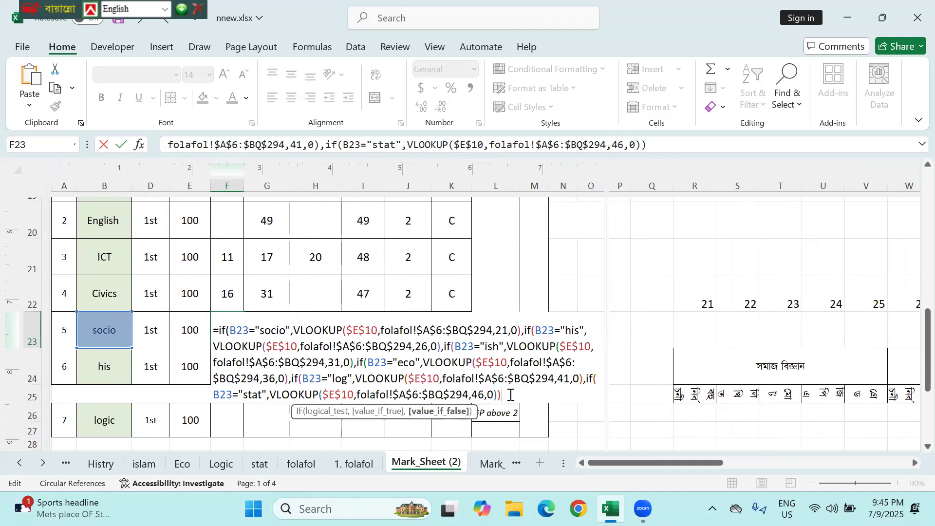
pyautogui.write(')))')
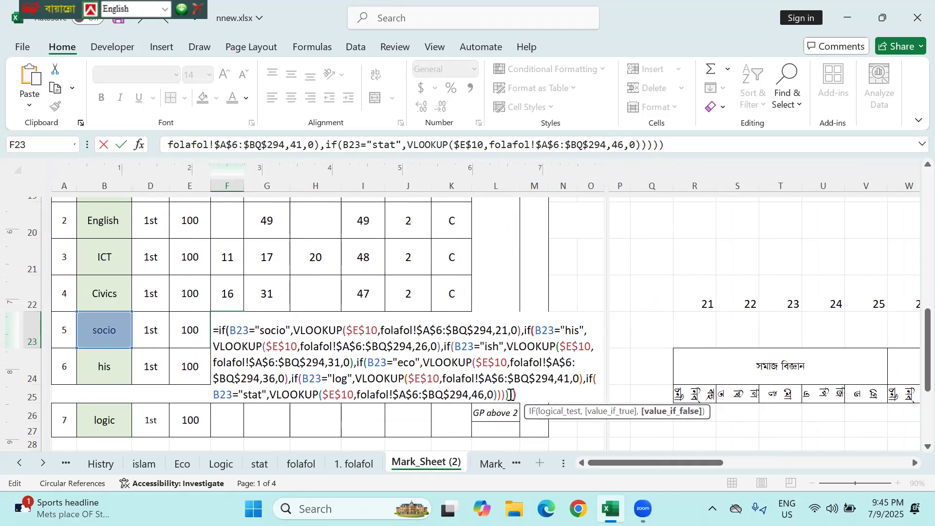
pyautogui.write('))')
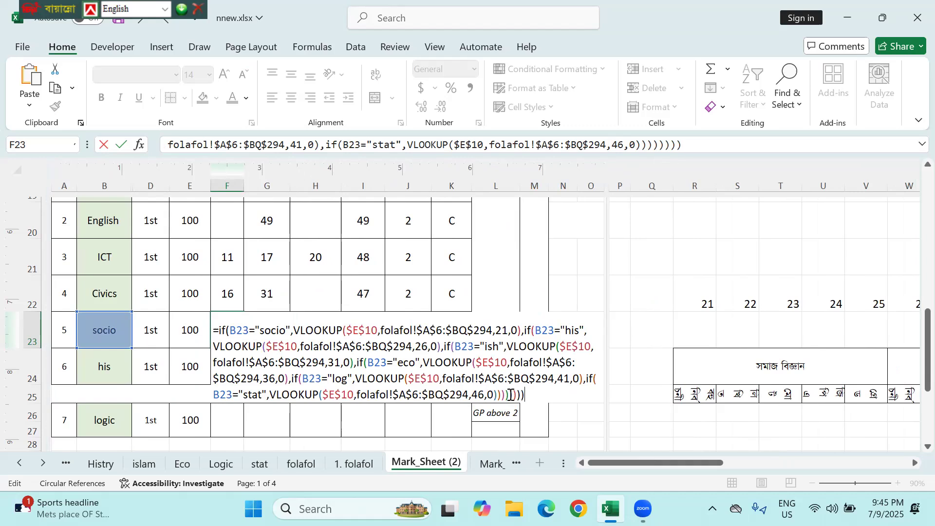
pyautogui.press('Return')
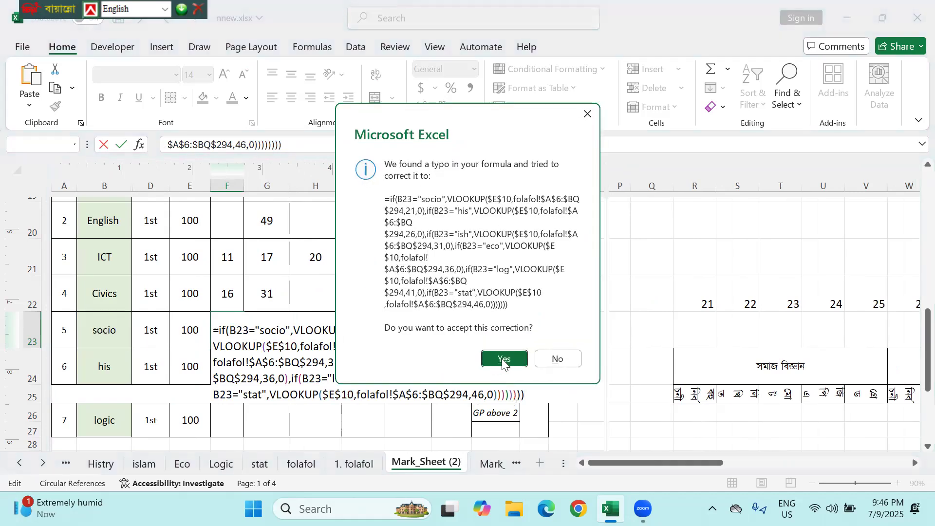
pyautogui.click(506, 358)
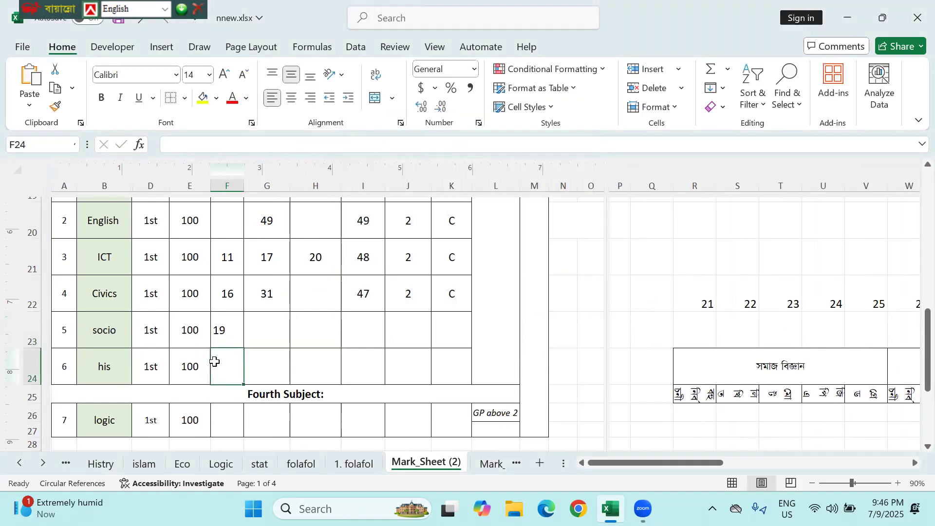
# - Look through the folafol sheet's subject columns for a student whose 2nd Subject is eco and highlight that row
pyautogui.scroll(1, 249, 331)
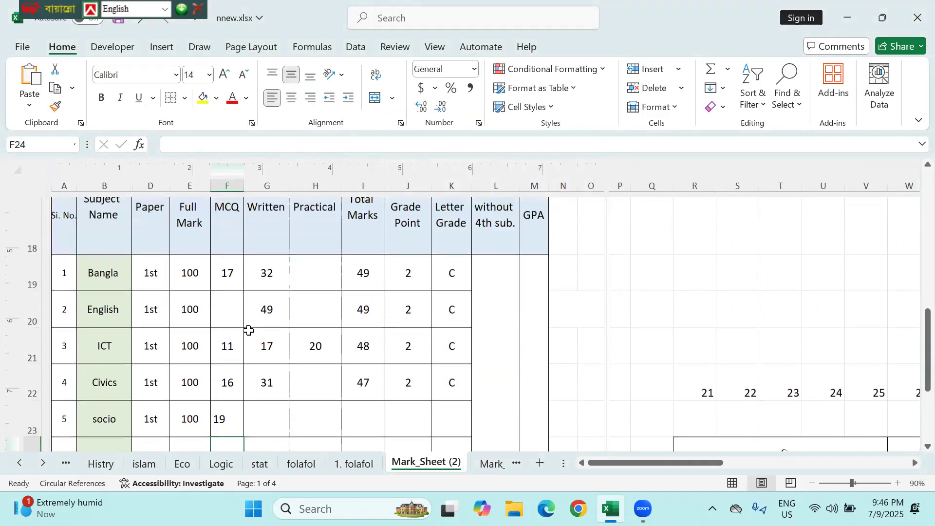
pyautogui.scroll(5, 249, 330)
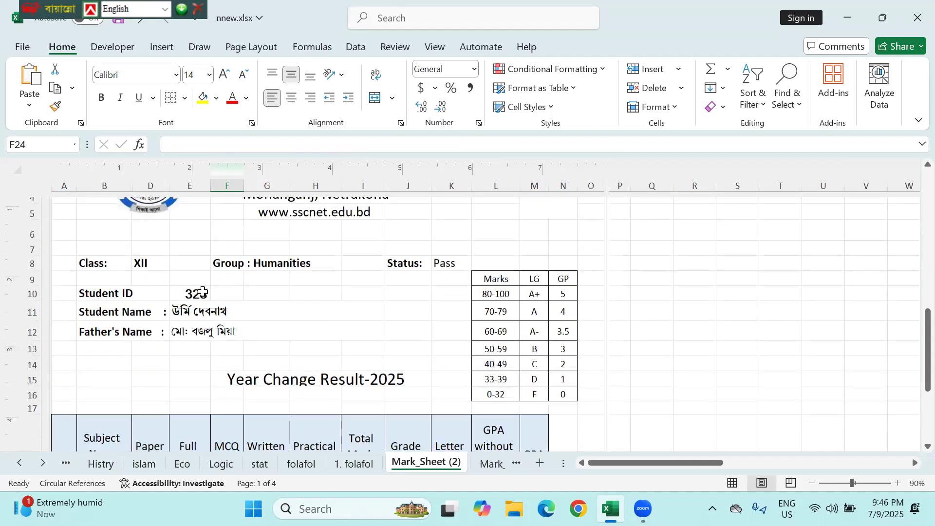
pyautogui.scroll(-6, 203, 297)
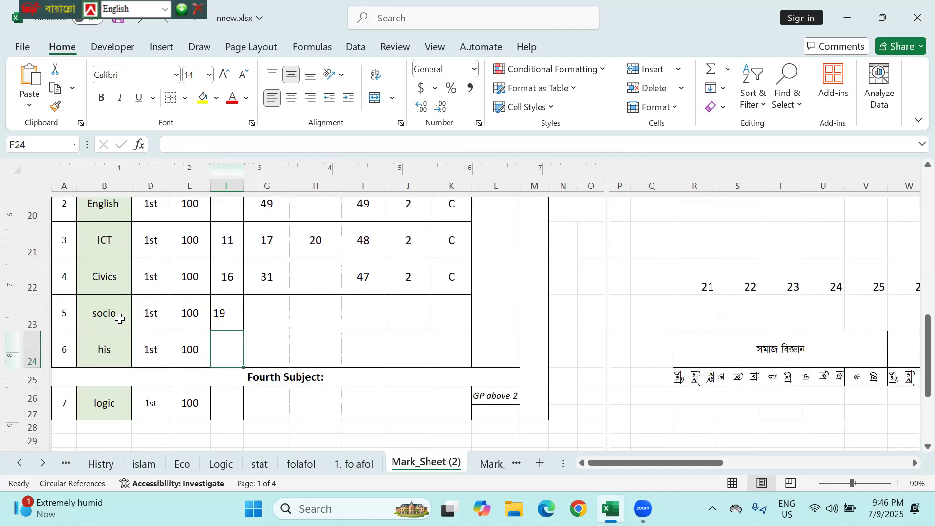
pyautogui.click(318, 463)
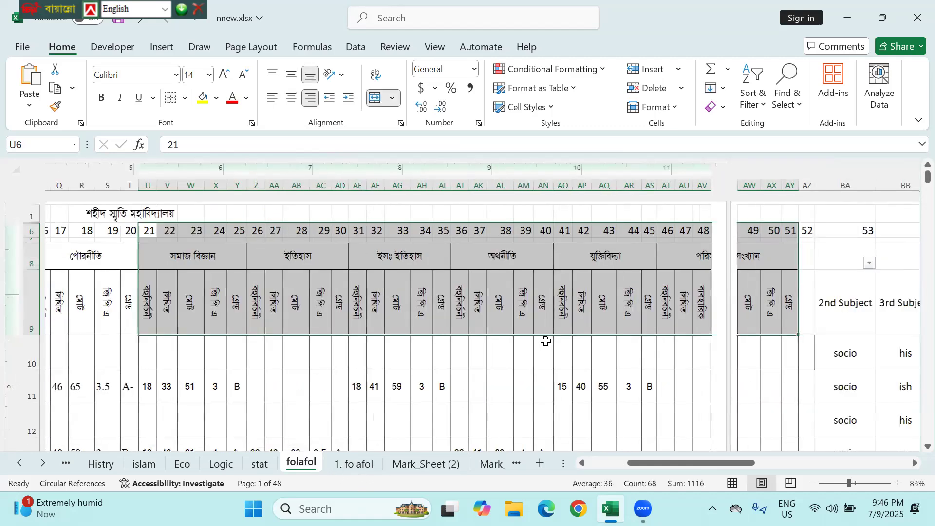
pyautogui.hscroll(5, 545, 341)
pyautogui.scroll(-5, 546, 341)
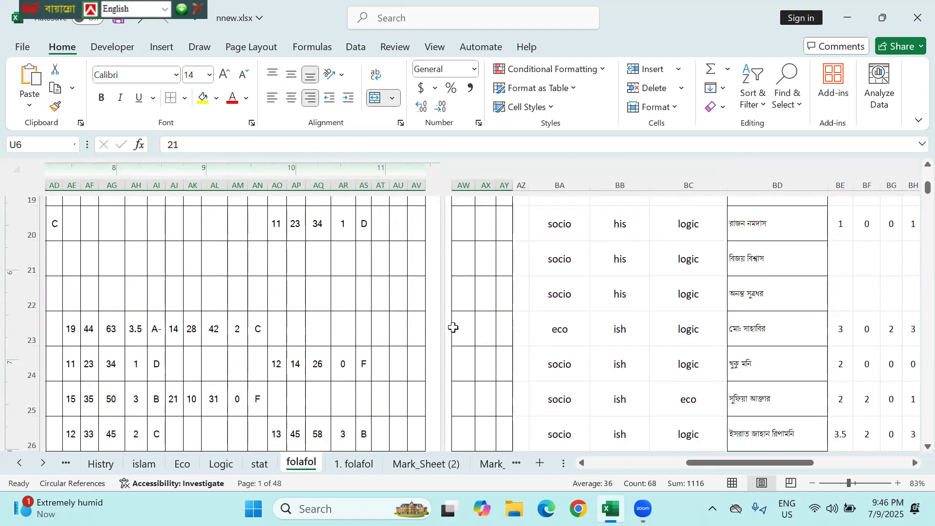
pyautogui.click(31, 331)
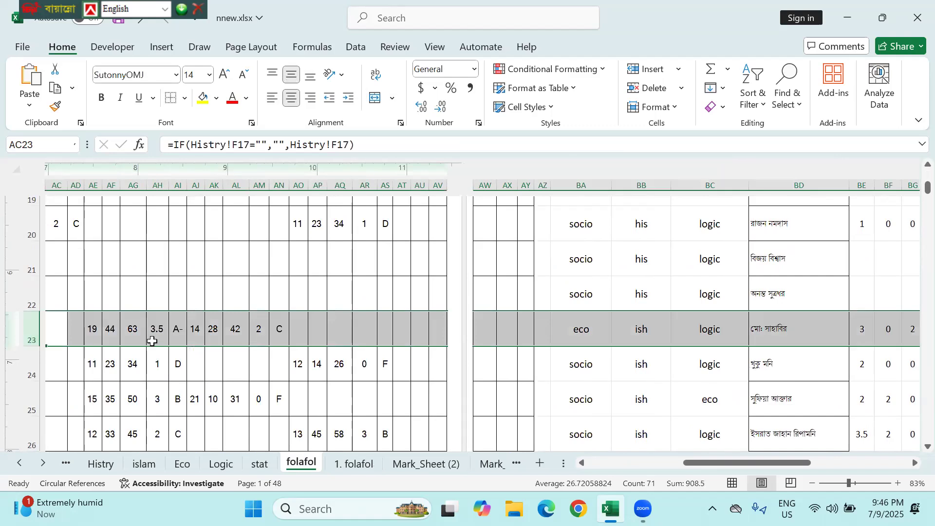
pyautogui.hscroll(-10, 152, 341)
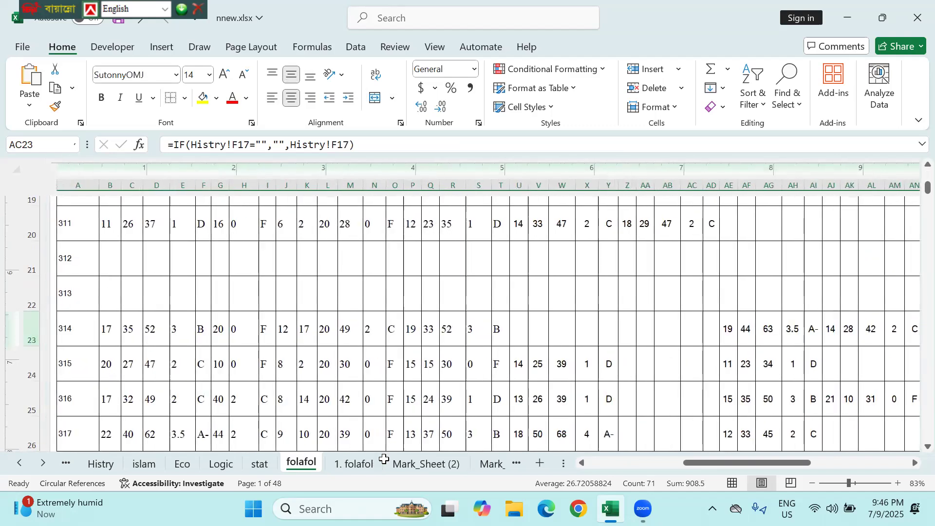
# - Set the student ID in E10 of Mark_Sheet (2) to the roll number from row 23 of the folafol sheet
pyautogui.click(439, 464)
pyautogui.scroll(3, 194, 294)
pyautogui.scroll(1, 194, 296)
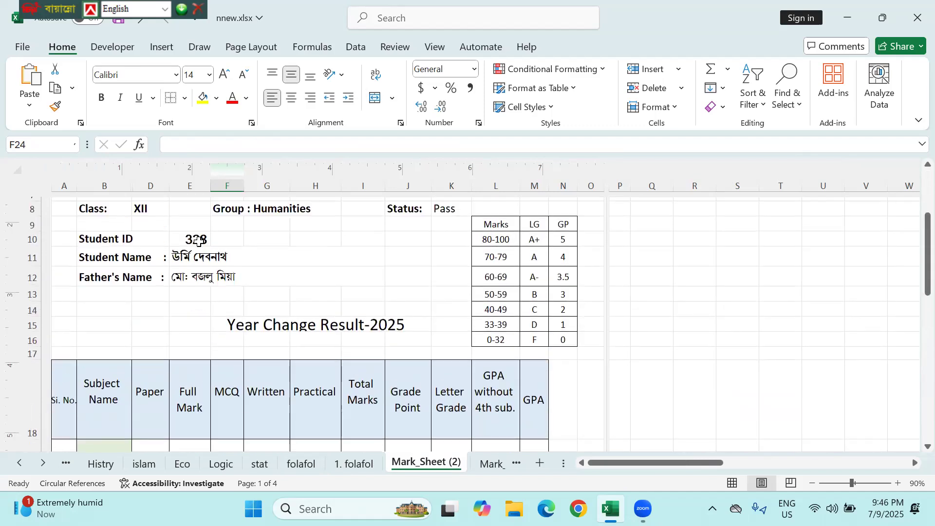
pyautogui.click(198, 241)
pyautogui.write('314')
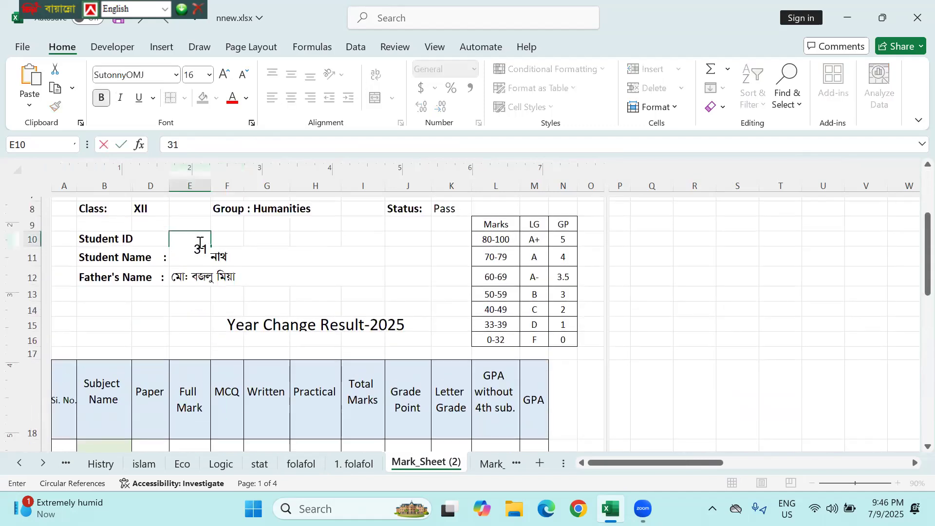
pyautogui.press('Return')
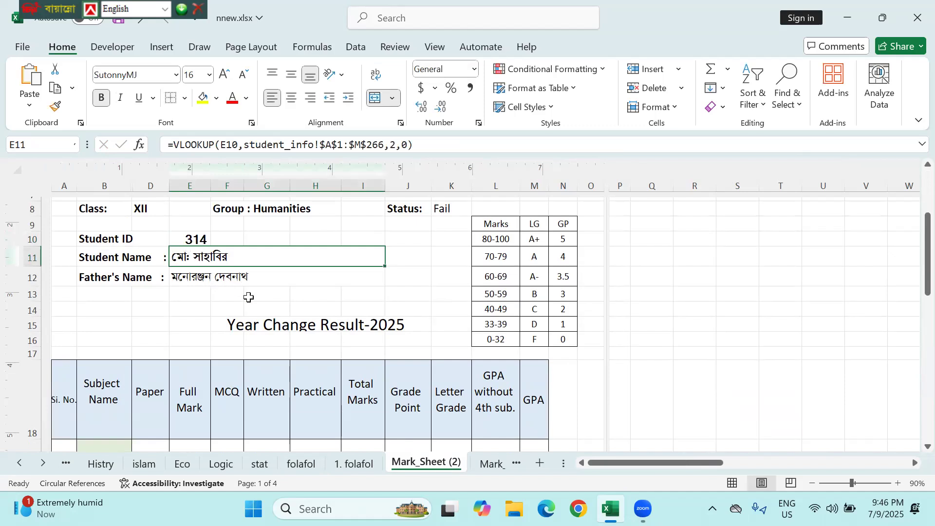
# - Compare the eco MCQ mark in F23 with the student's first Economics column entry in row 23 of the folafol sheet
pyautogui.scroll(-4, 247, 298)
pyautogui.scroll(-1, 244, 299)
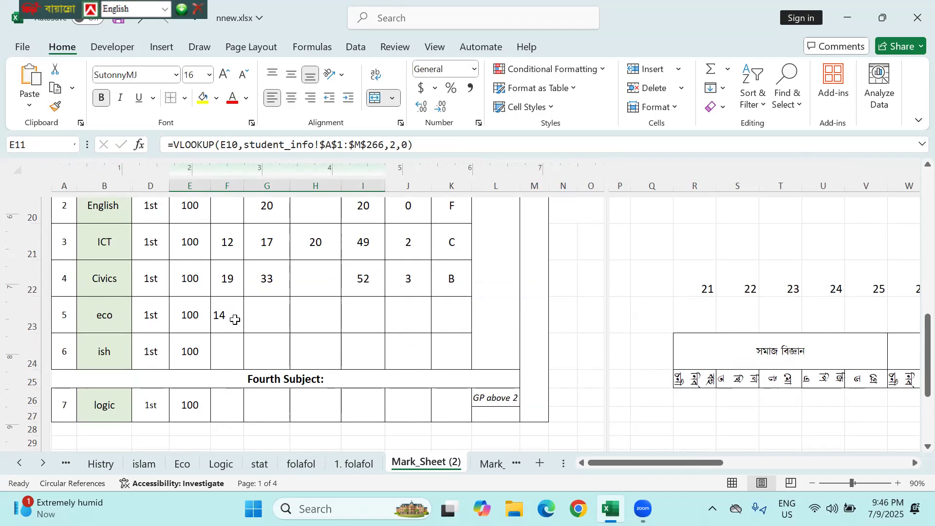
pyautogui.click(236, 320)
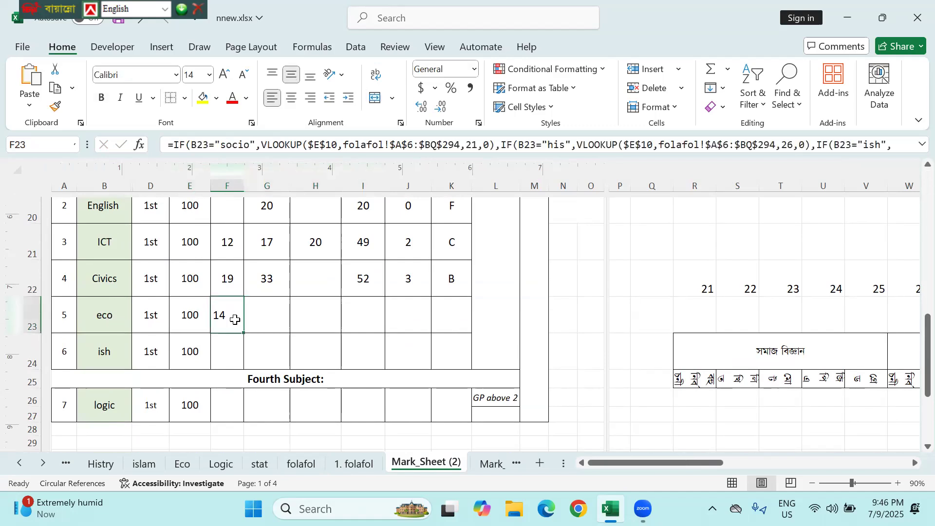
pyautogui.click(304, 464)
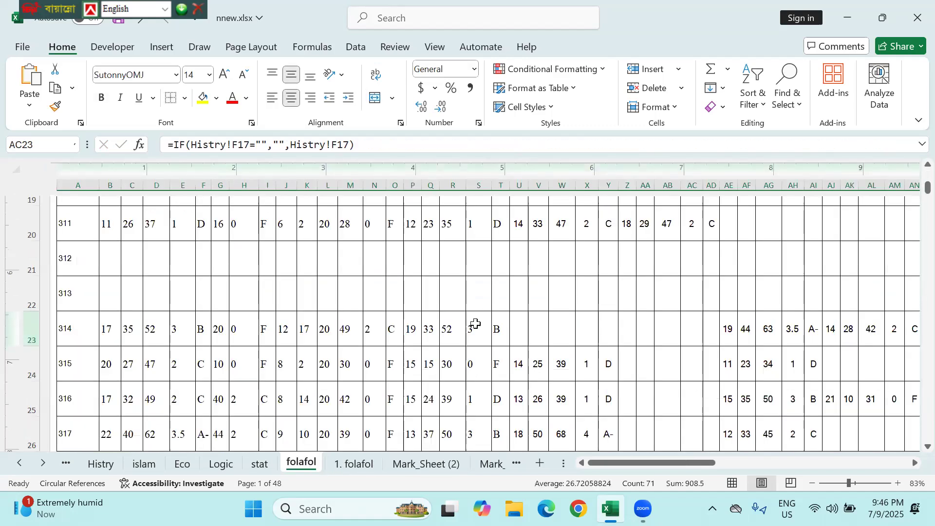
pyautogui.hscroll(3, 507, 321)
pyautogui.hscroll(-3, 507, 322)
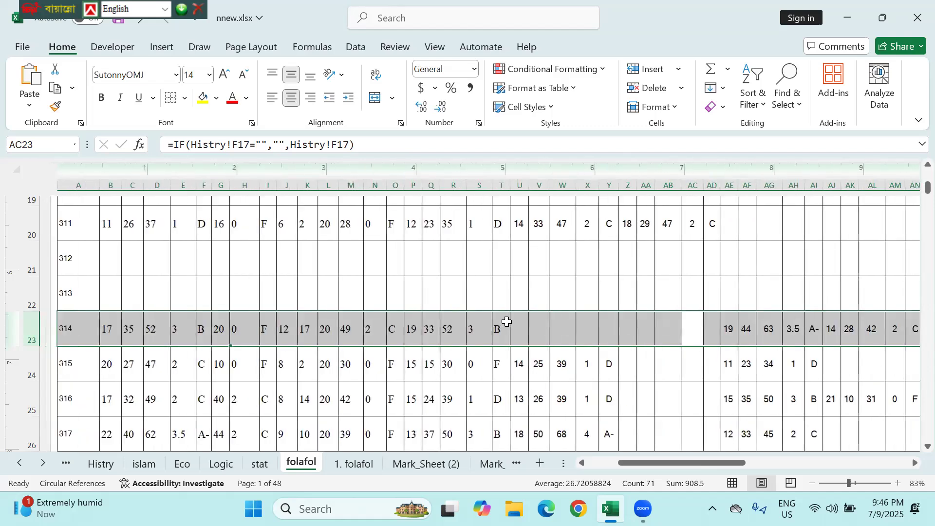
pyautogui.scroll(5, 506, 322)
pyautogui.scroll(1, 507, 322)
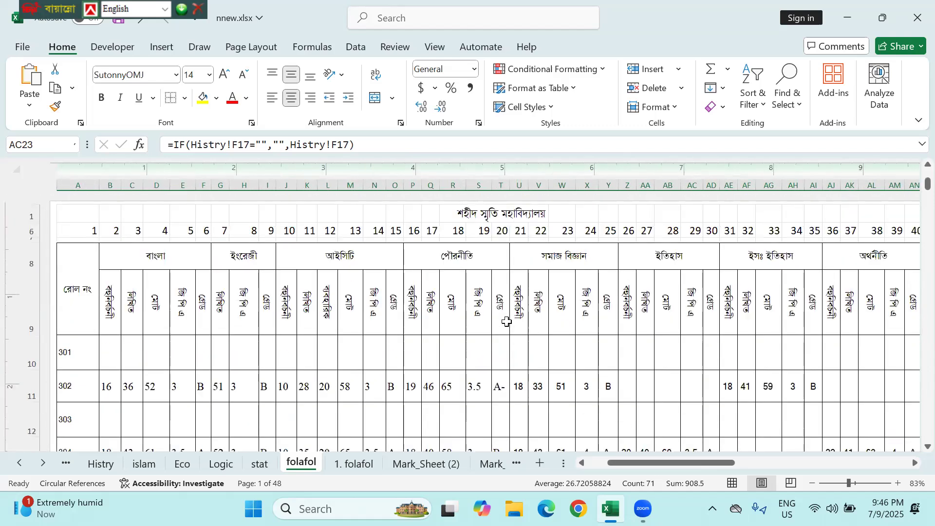
pyautogui.hscroll(4, 507, 322)
pyautogui.scroll(-3, 506, 321)
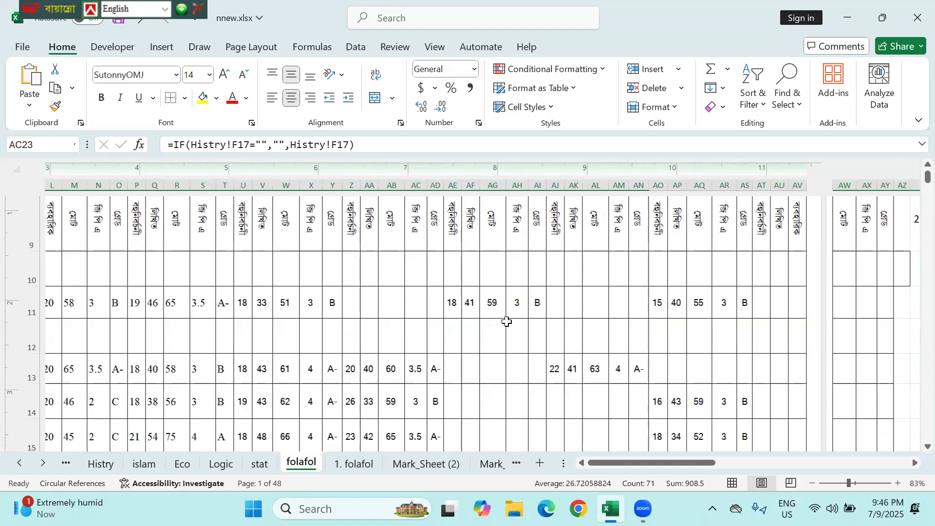
pyautogui.scroll(2, 507, 322)
pyautogui.scroll(-8, 507, 321)
pyautogui.scroll(-6, 506, 322)
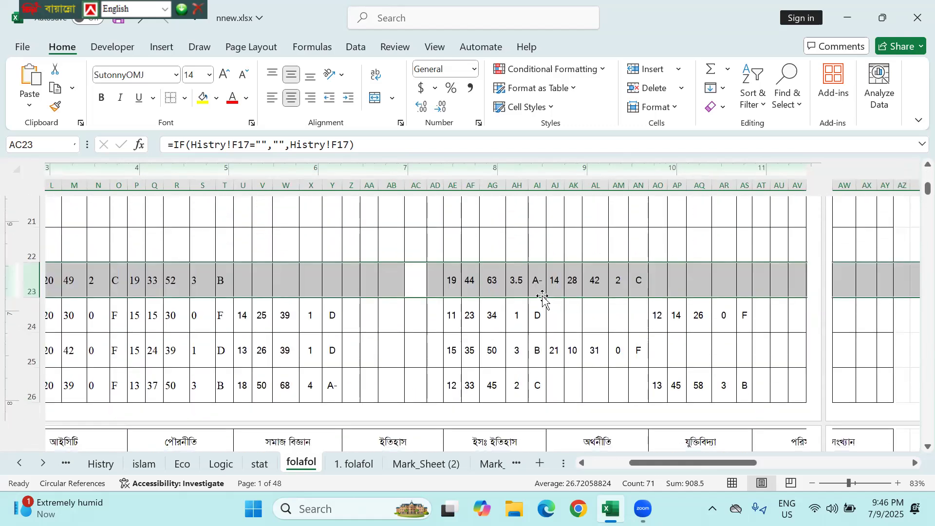
pyautogui.click(556, 287)
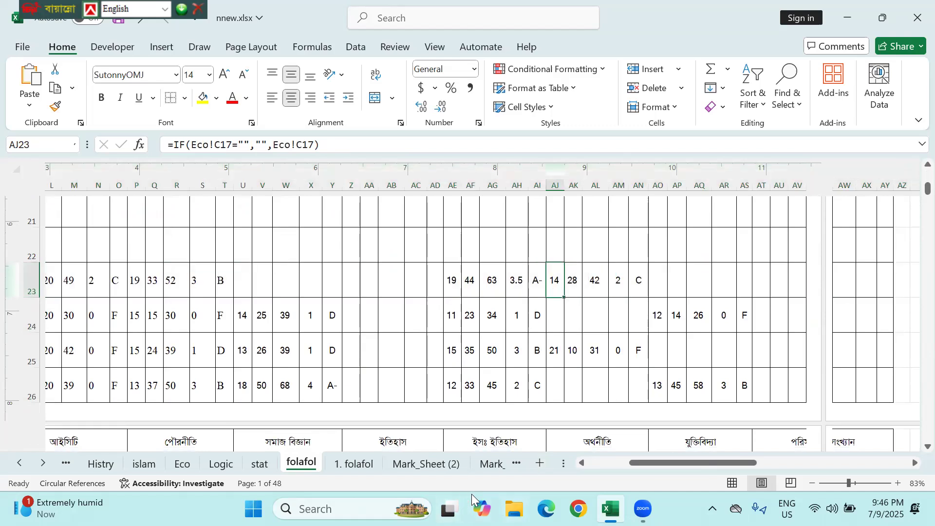
pyautogui.click(610, 509)
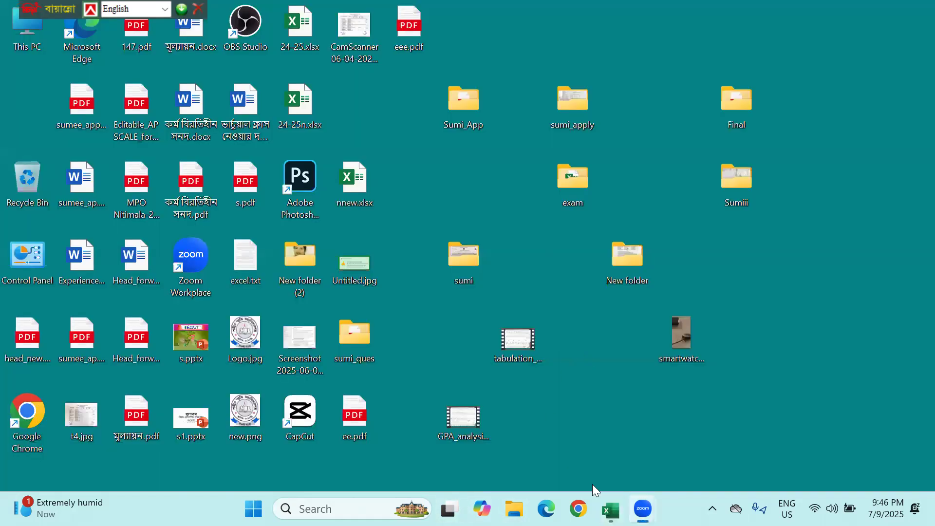
pyautogui.click(611, 509)
pyautogui.doubleClick(594, 82)
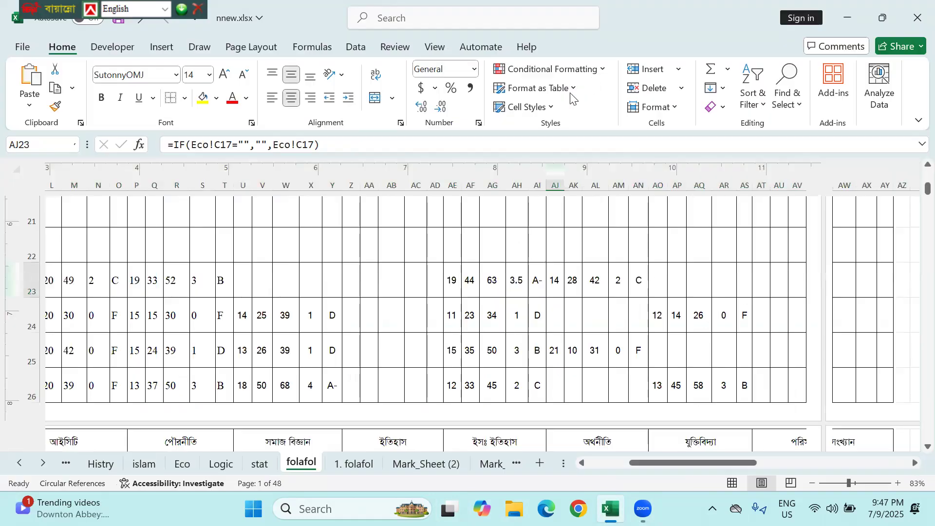
# - Copy the complete nested IF formula from F23 of Mark_Sheet (2), leaving that cell's contents intact
pyautogui.click(423, 304)
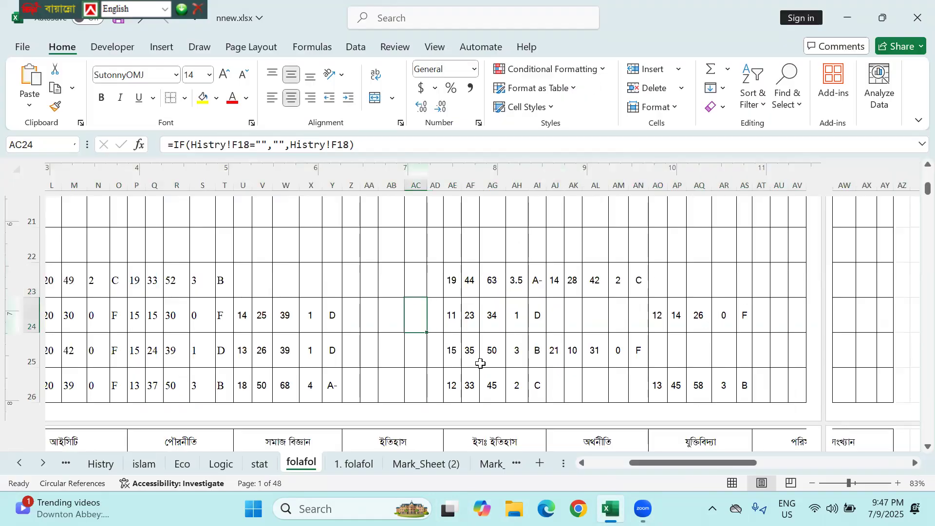
pyautogui.click(437, 468)
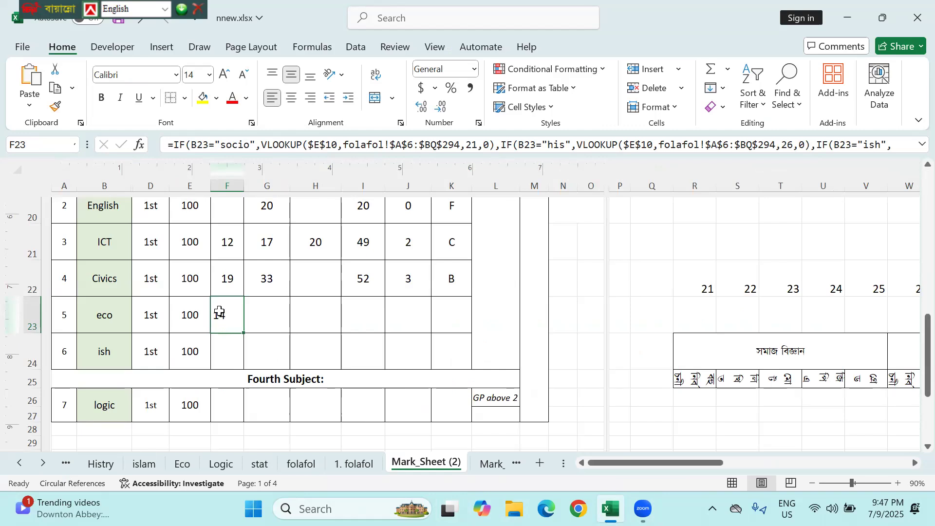
pyautogui.click(271, 313)
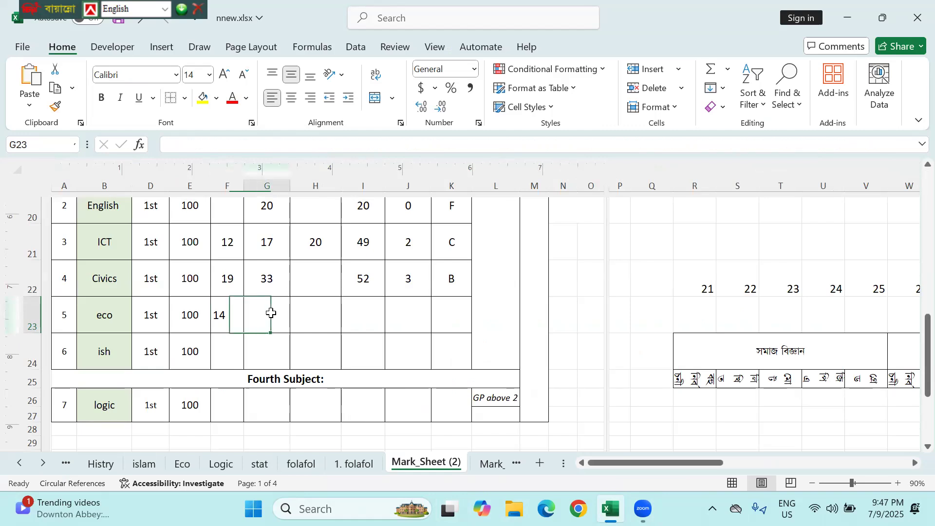
pyautogui.click(232, 315)
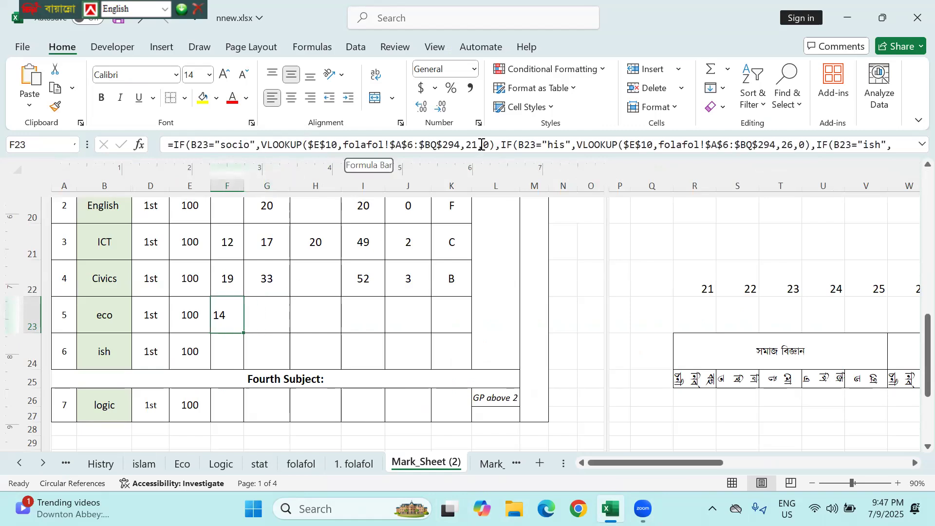
pyautogui.click(174, 145)
pyautogui.moveTo(174, 144); pyautogui.dragTo(699, 146)
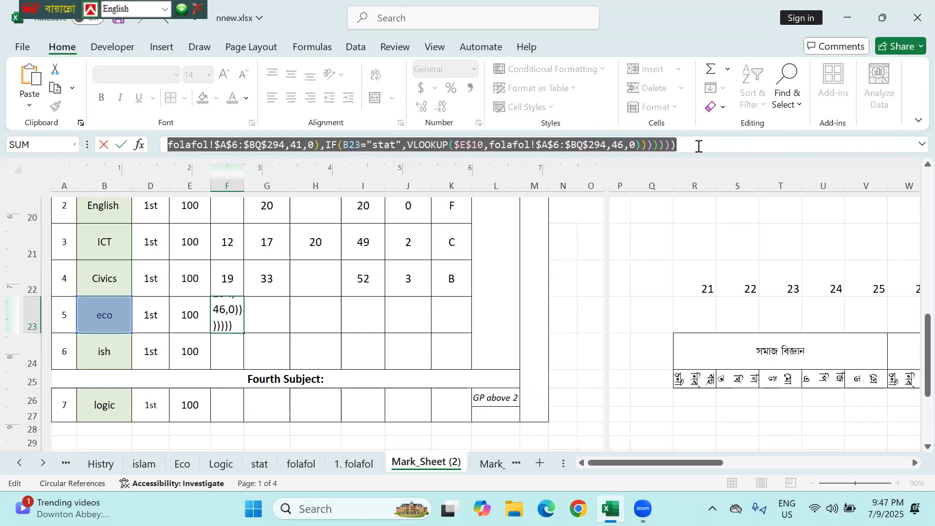
pyautogui.press('Escape')
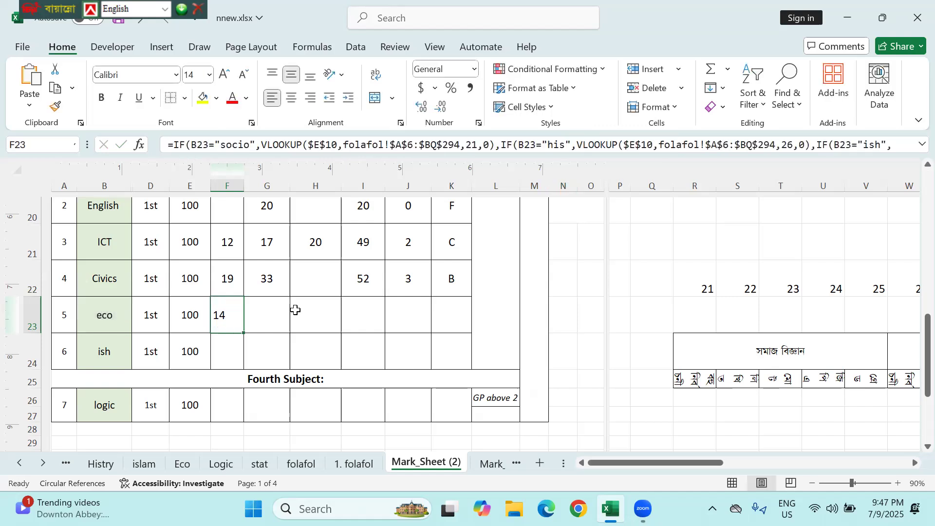
# - Enter the copied nested IF and VLOOKUP formula in G23 after an equals sign
pyautogui.click(267, 315)
pyautogui.write('=')
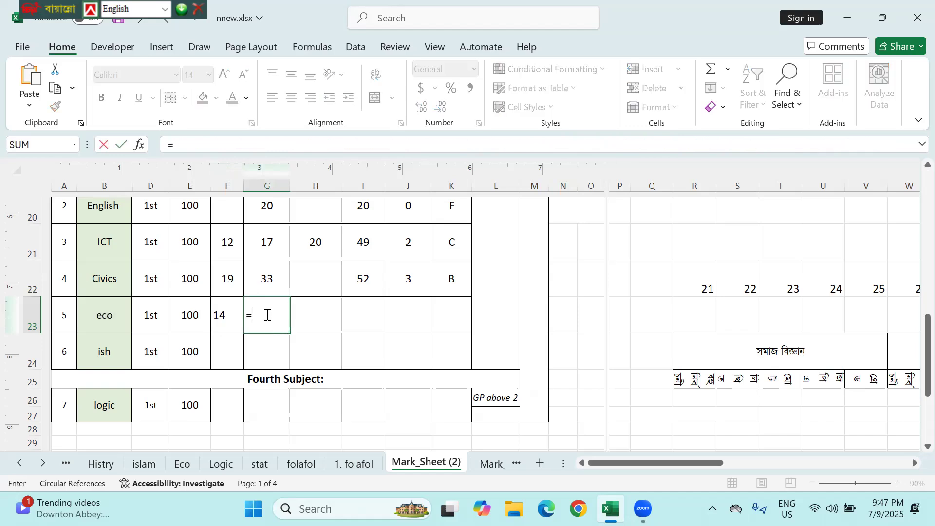
pyautogui.write('IF(B23="socio",VLOOKUP($E$10,folafol!$A$6:$BQ$294,21,0),IF(B23="his",VLOOKUP($E$10,folafol!$A$6:$BQ$294,26,0),IF(B23="ish",VLOOKUP($E$10,folafol!$A$6:$BQ$294,31,0),IF(B23="eco",VLOOKUP($E$10,folafol!$A$6:$BQ$294,36,0),IF(B23="log",VLOOKUP($E$10,folafol!$A$6:$BQ$294,41,0),IF(B23="stat",VLOOKUP($E$10,folafol!$A$6:$BQ$294,46,0)))))))')
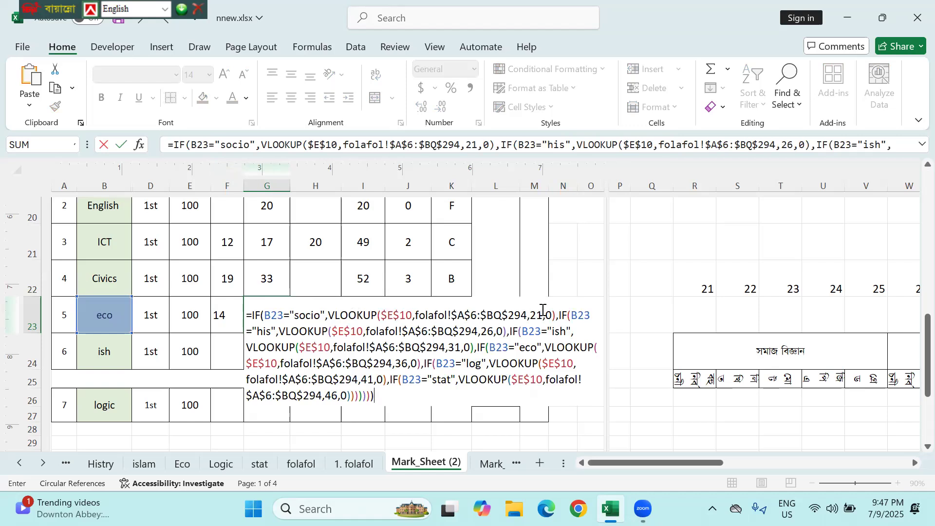
# - Set the VLOOKUP column indexes in the G23 formula to 22 for socio, 27 for his and 32 for ish
pyautogui.click(539, 314)
pyautogui.press('Delete')
pyautogui.write('2')
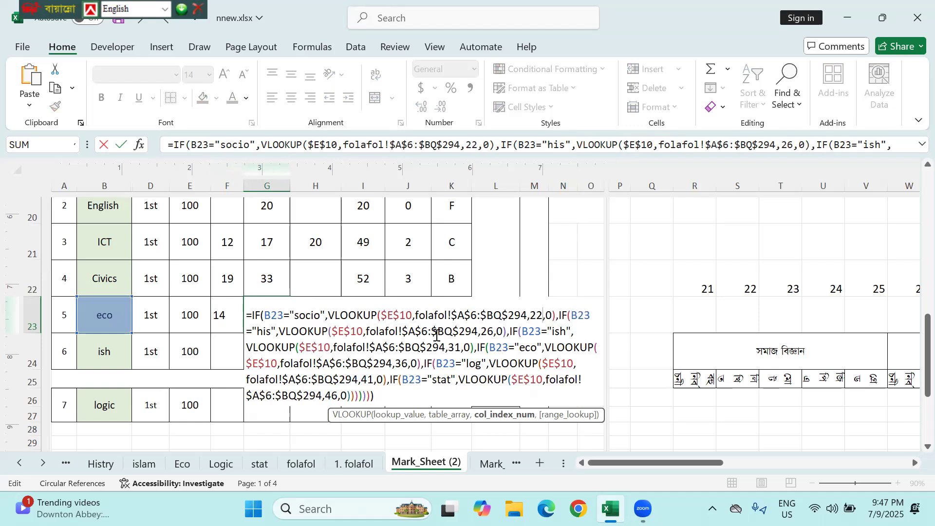
pyautogui.click(486, 332)
pyautogui.press('Delete')
pyautogui.write('7')
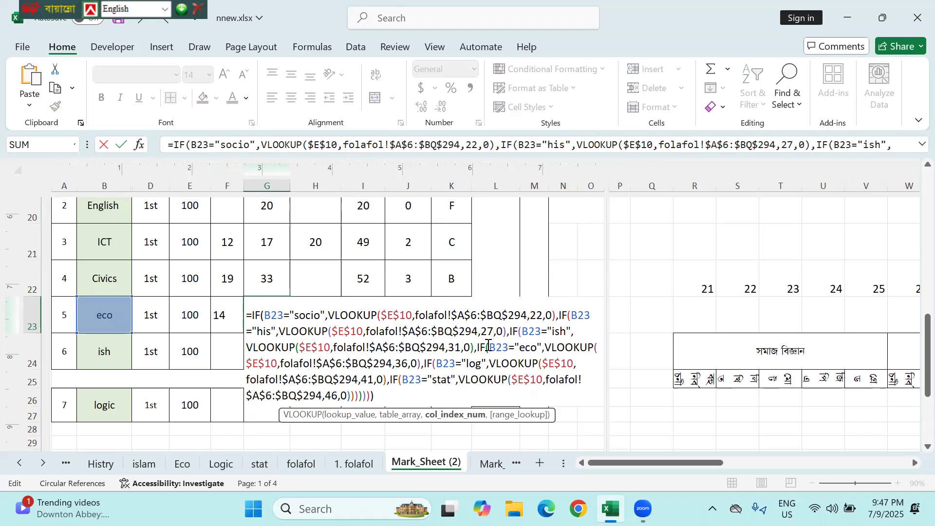
pyautogui.click(456, 351)
pyautogui.press('Delete')
pyautogui.write('2')
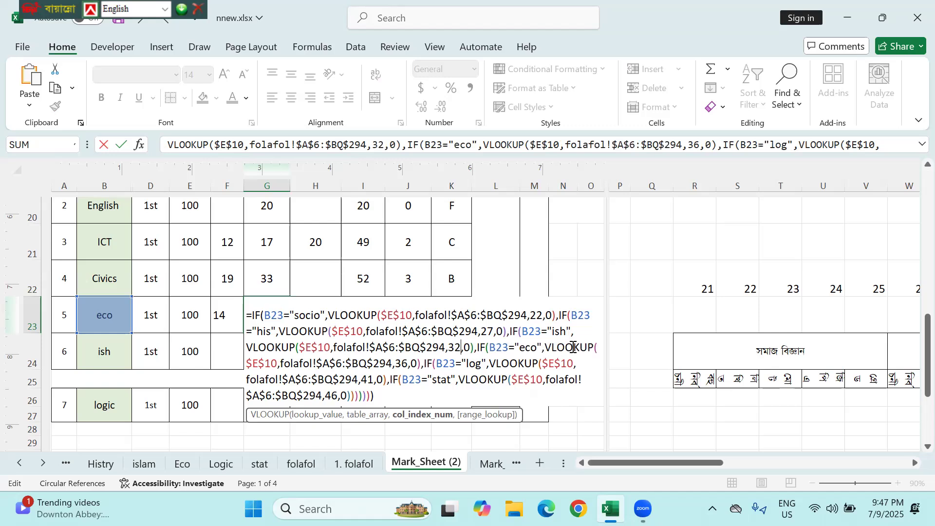
# - Set the G23 column indexes to 37 for eco, 42 for log and 47 for stat, and commit the formula
pyautogui.click(400, 366)
pyautogui.press('Delete')
pyautogui.write('7')
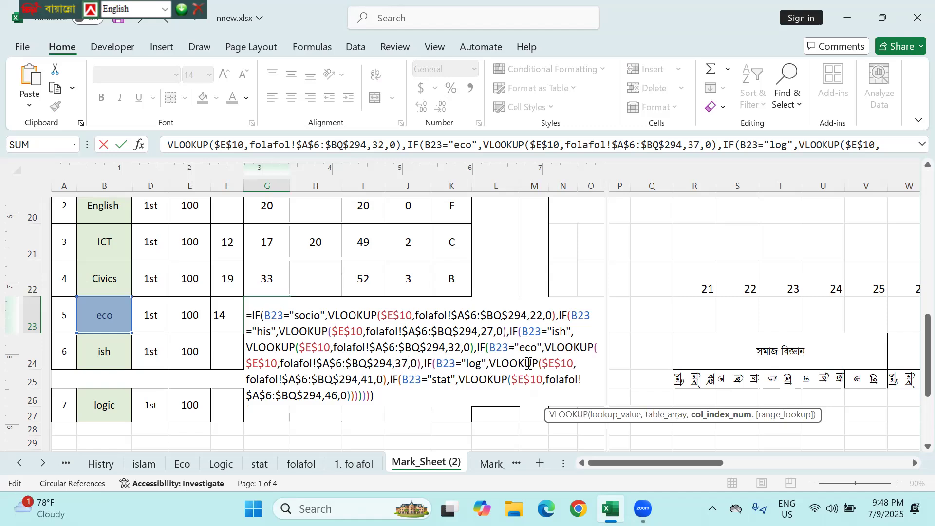
pyautogui.click(370, 381)
pyautogui.press('Delete')
pyautogui.write('2')
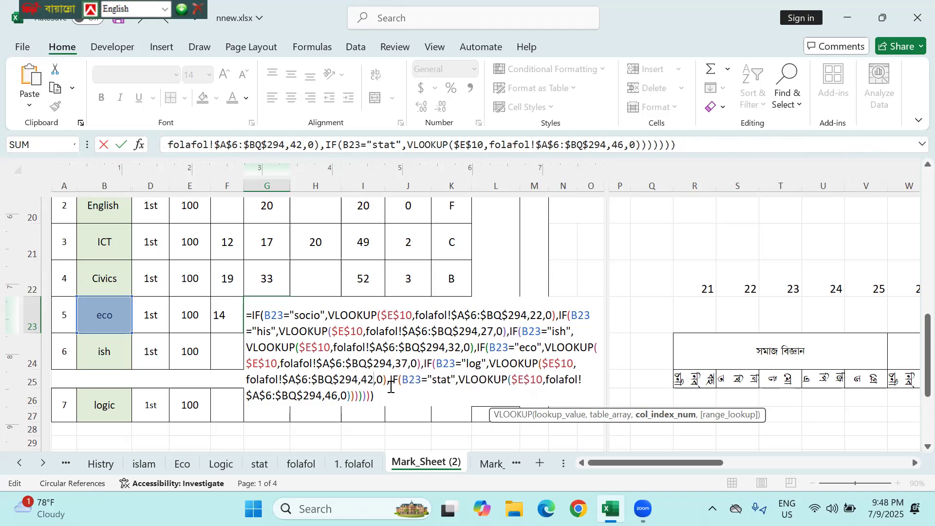
pyautogui.click(332, 398)
pyautogui.press('Delete')
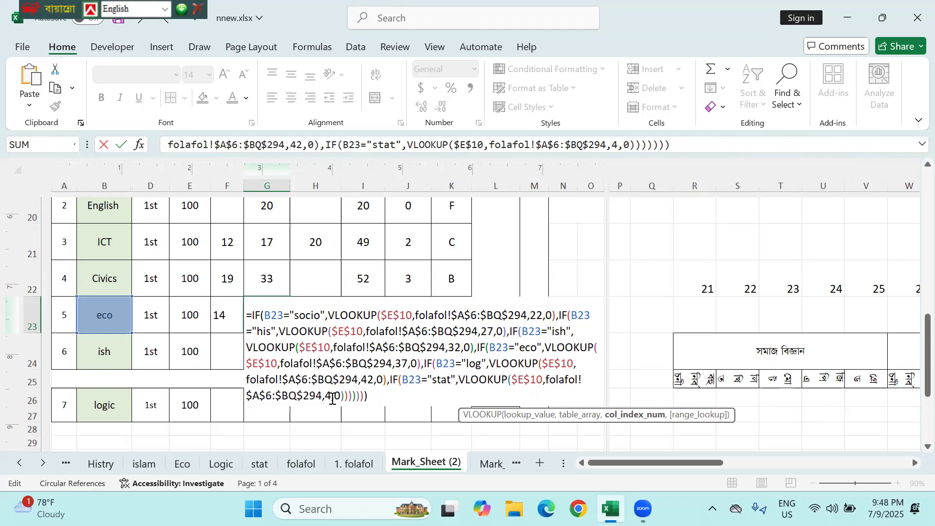
pyautogui.write('7')
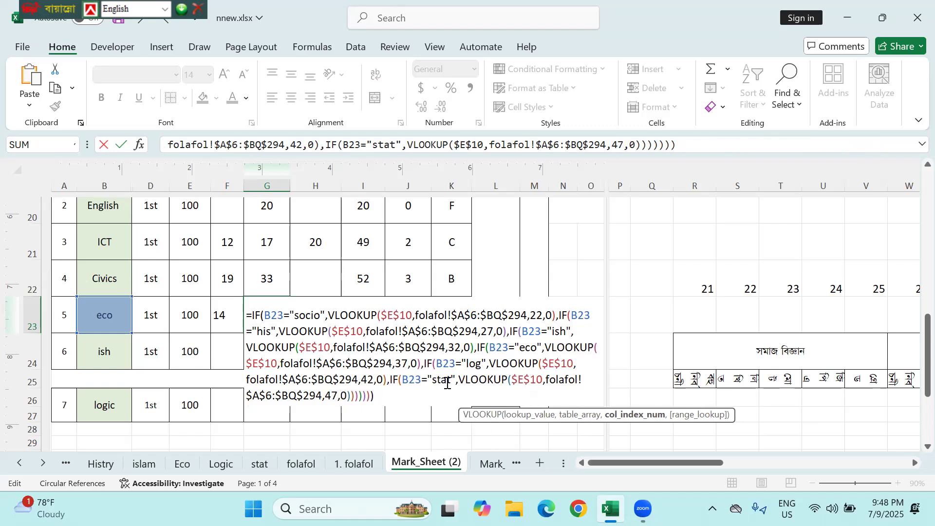
pyautogui.press('Return')
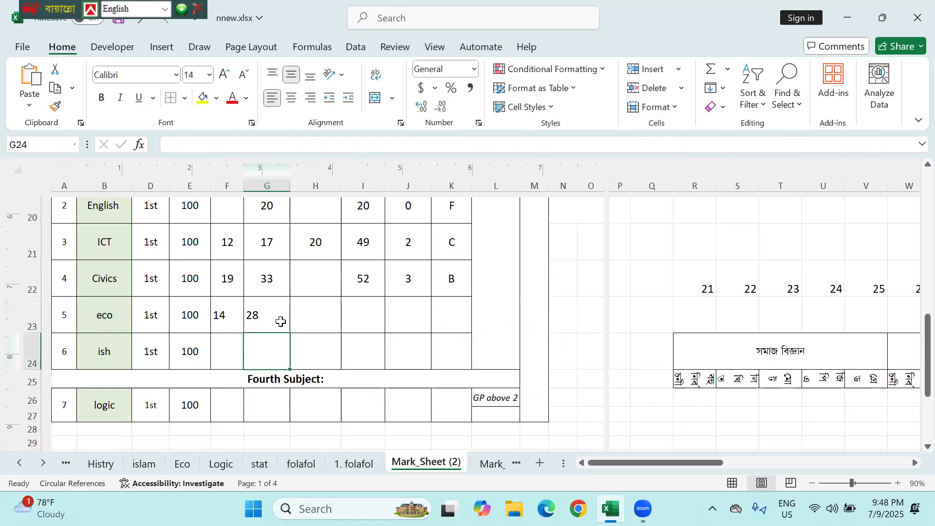
# - Enter the copied F23 nested IF formula in I23, the total mark cell of the eco row
pyautogui.click(274, 320)
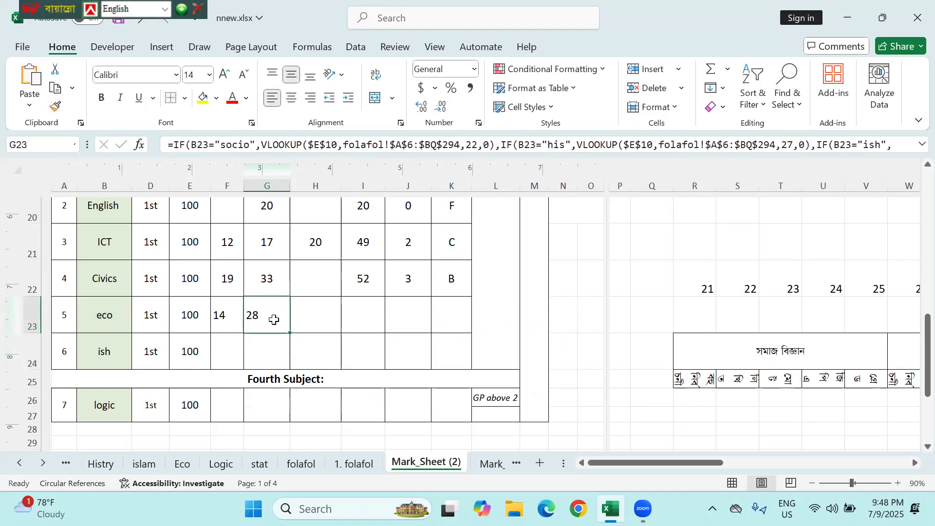
pyautogui.click(313, 319)
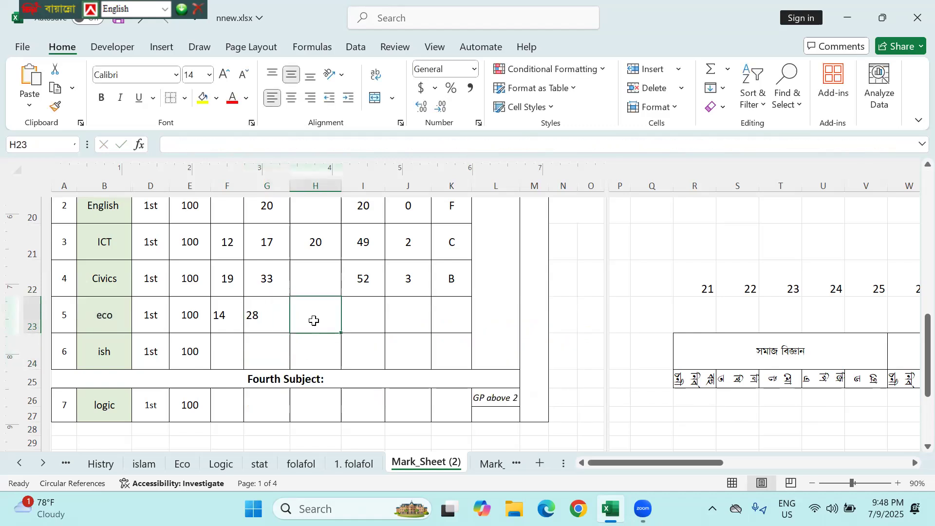
pyautogui.click(362, 322)
pyautogui.scroll(2, 362, 322)
pyautogui.scroll(-2, 362, 322)
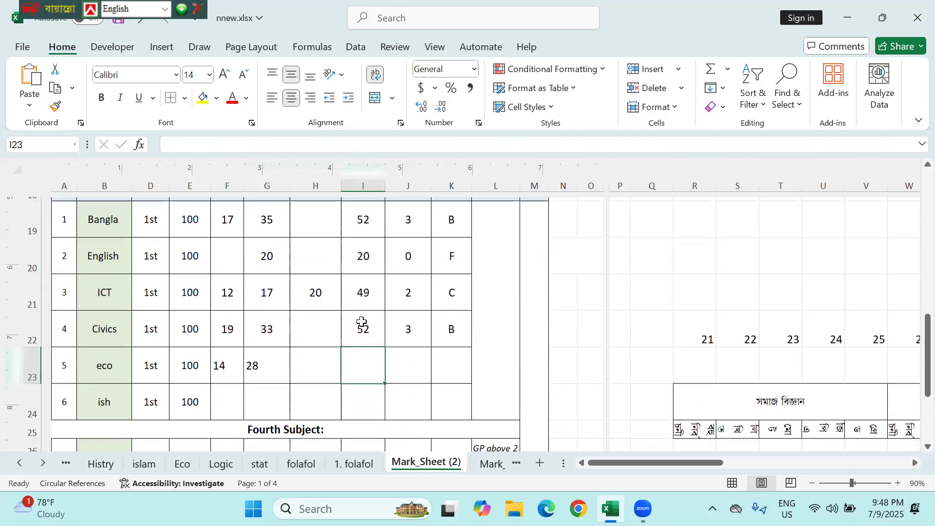
pyautogui.scroll(-1, 362, 322)
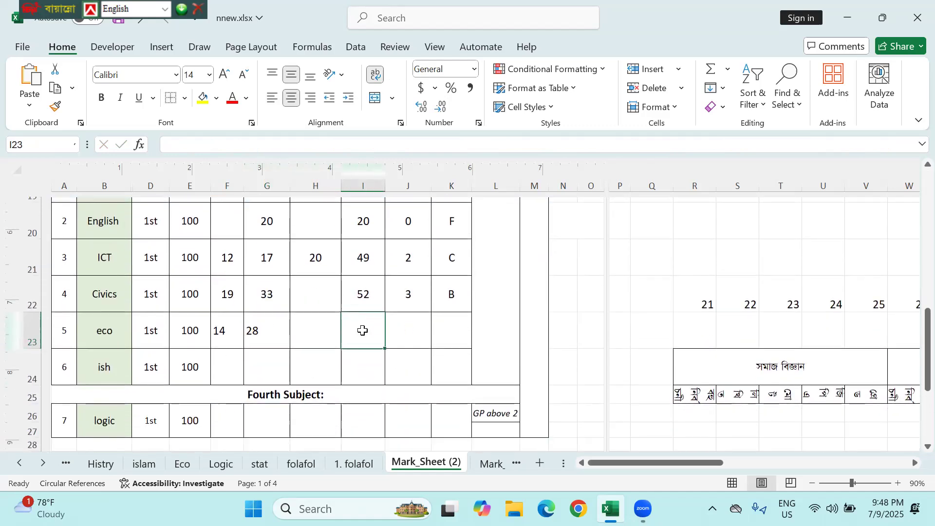
pyautogui.write('=')
pyautogui.hotkey('ctrl', 'v')
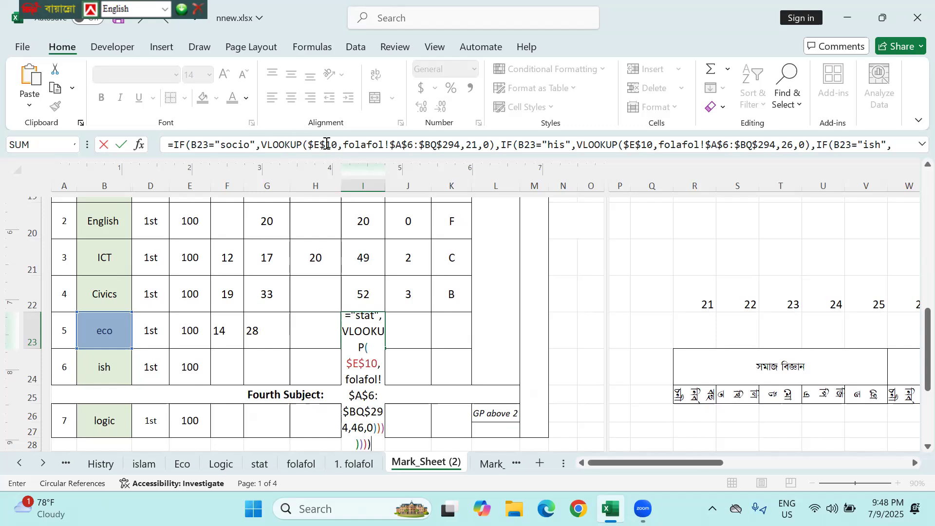
# - Set the VLOOKUP column indexes in the I23 formula to 23 for socio and 28 for his
pyautogui.click(473, 145)
pyautogui.press('Delete')
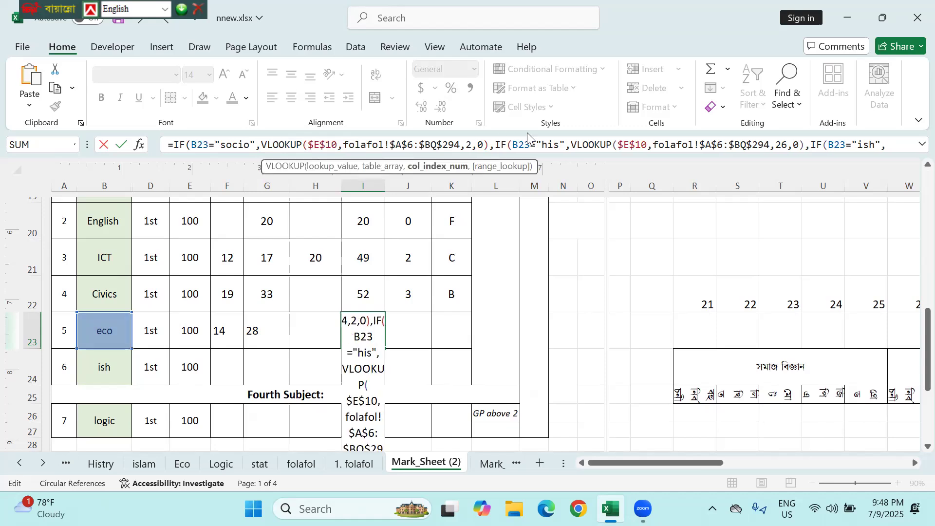
pyautogui.write('2')
pyautogui.press('BackSpace')
pyautogui.write('3')
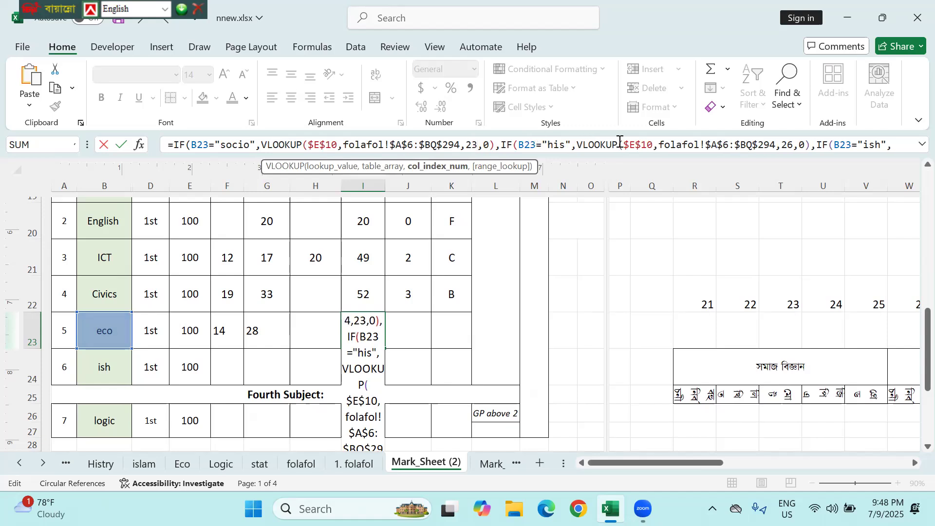
pyautogui.click(790, 142)
pyautogui.press('Delete')
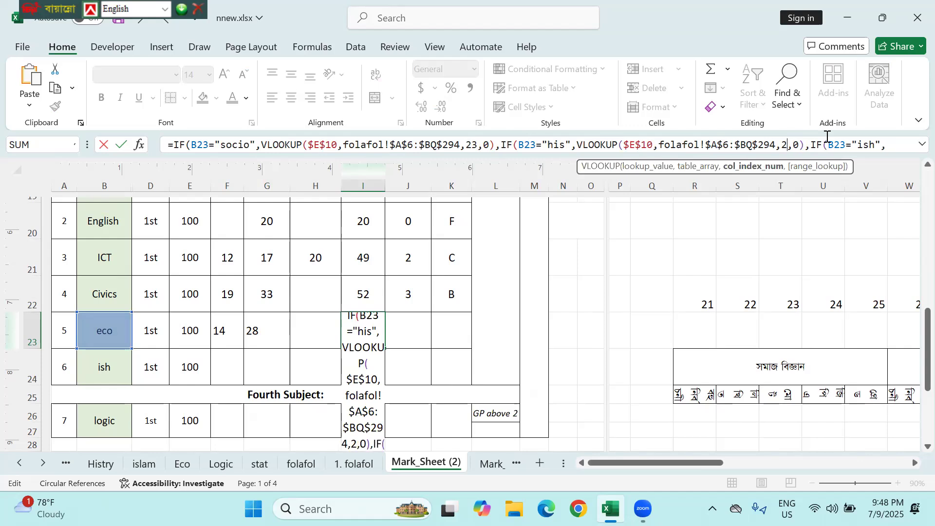
pyautogui.write('8')
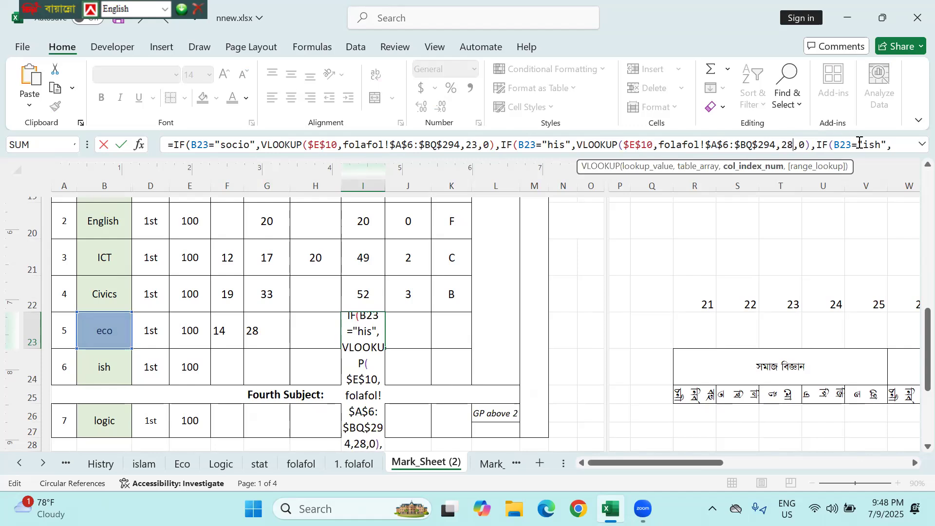
# - Set the VLOOKUP column indexes in the I23 formula to 33 for ish and 38 for eco
pyautogui.press('Right')
pyautogui.press('Right')
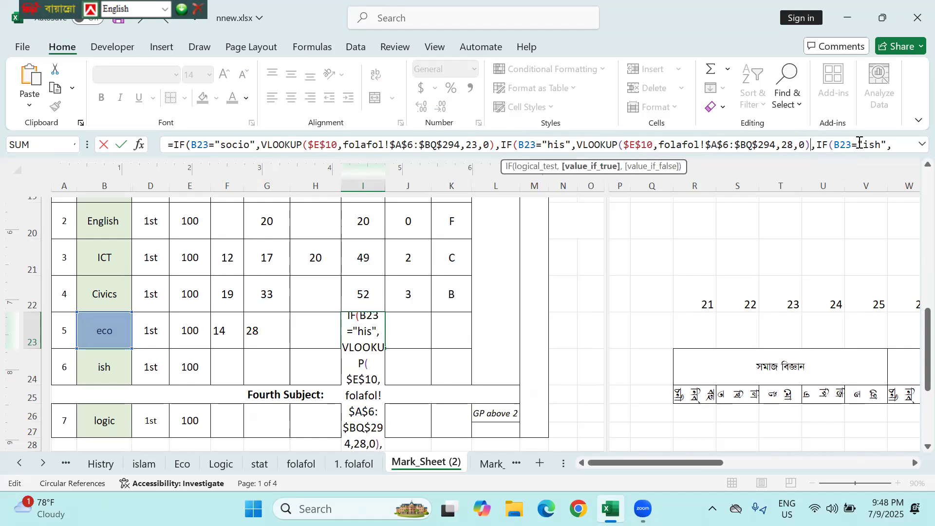
pyautogui.click(859, 142)
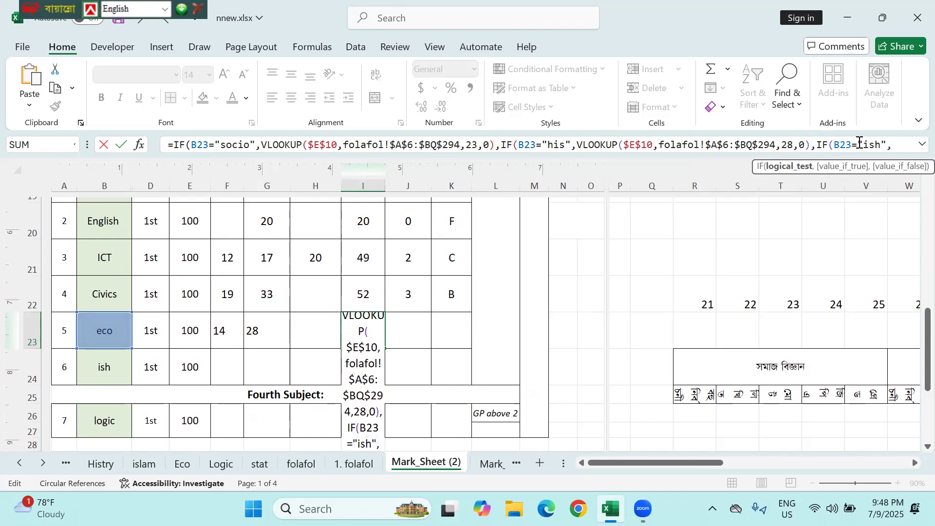
pyautogui.press('Right')
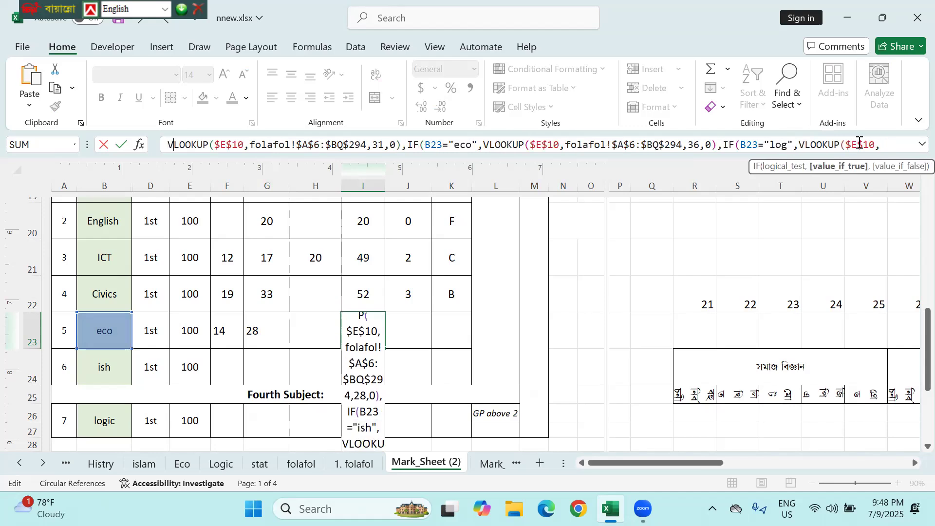
pyautogui.click(378, 143)
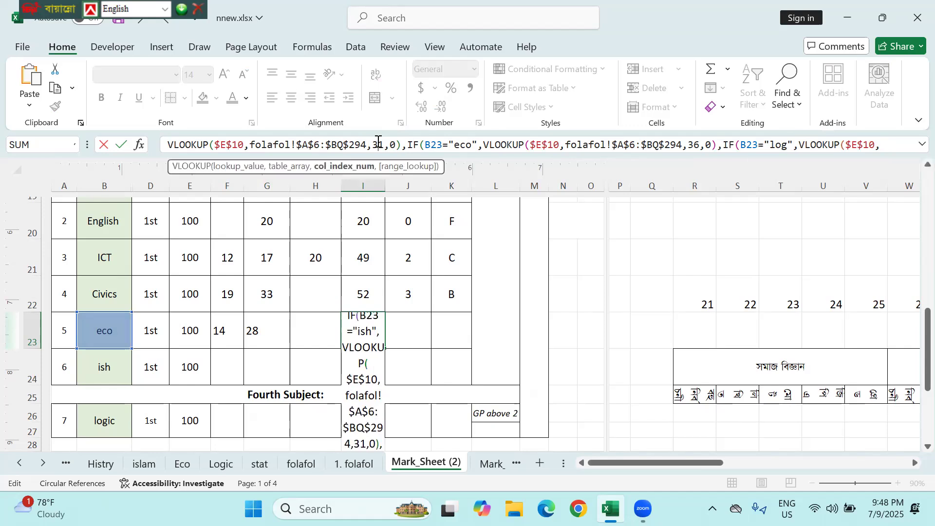
pyautogui.press('Delete')
pyautogui.write('3')
pyautogui.click(694, 144)
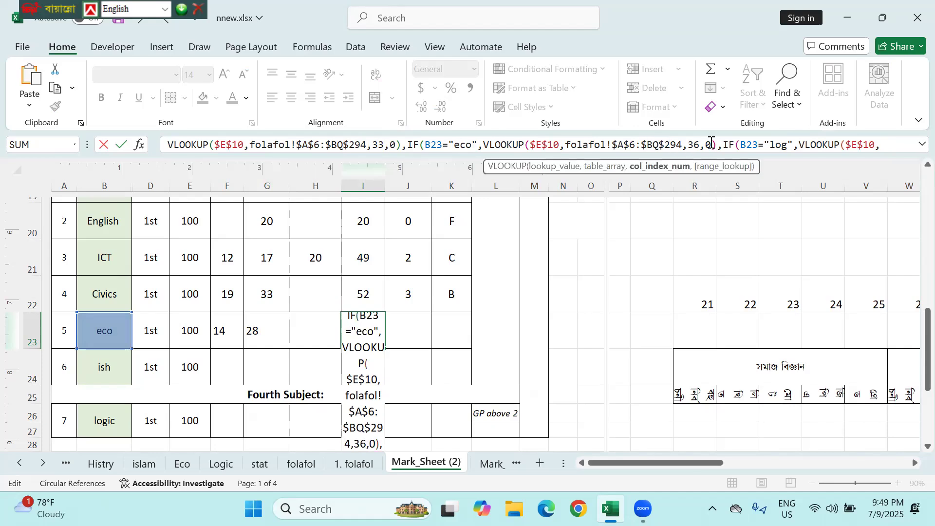
pyautogui.press('Delete')
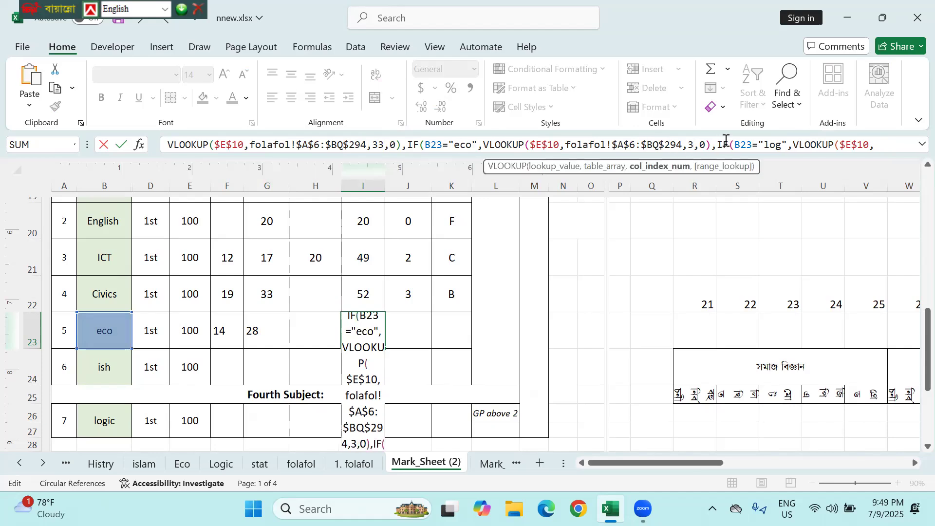
pyautogui.write('8')
# - Set the VLOOKUP column indexes in the I23 formula to 43 for log and 48 for stat, and commit the formula
pyautogui.press('Right')
pyautogui.press('Right')
pyautogui.press('Right')
pyautogui.press('Right')
pyautogui.press('Right')
pyautogui.press('Right')
pyautogui.press('Right')
pyautogui.press('Right')
pyautogui.press('Right')
pyautogui.press('Right')
pyautogui.press('Right')
pyautogui.press('Right')
pyautogui.press('Right')
pyautogui.press('Right')
pyautogui.press('Right')
pyautogui.press('Right')
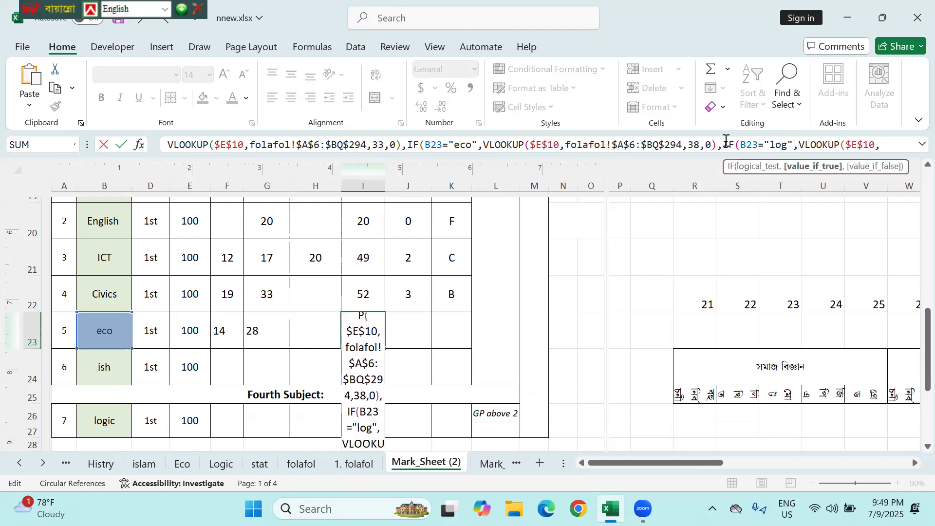
pyautogui.press('Right')
pyautogui.press('Right')
pyautogui.press('Right')
pyautogui.press('Right')
pyautogui.press('Right')
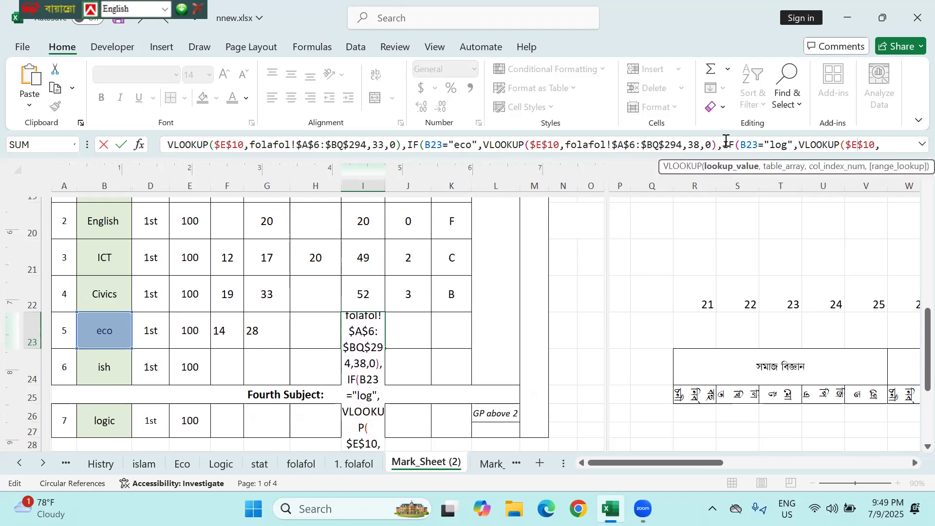
pyautogui.press('Right')
pyautogui.press('Right')
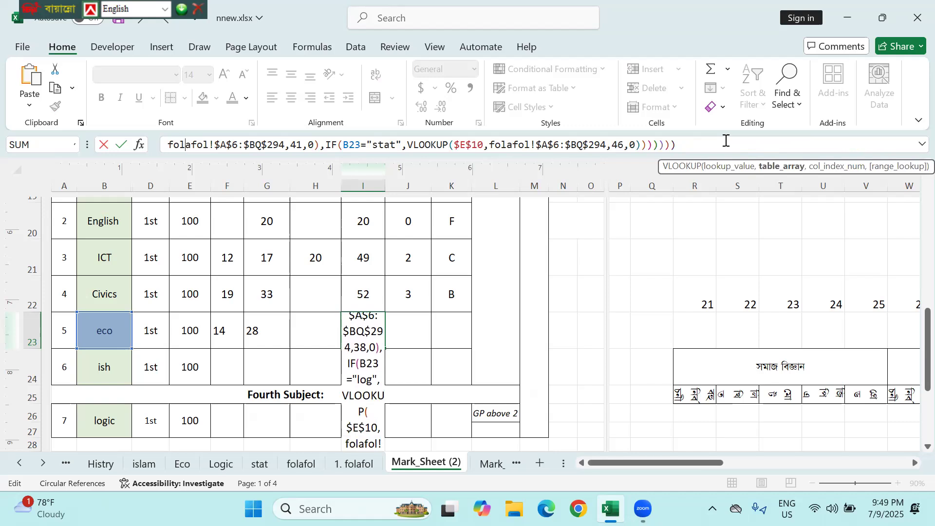
pyautogui.click(299, 142)
pyautogui.press('Delete')
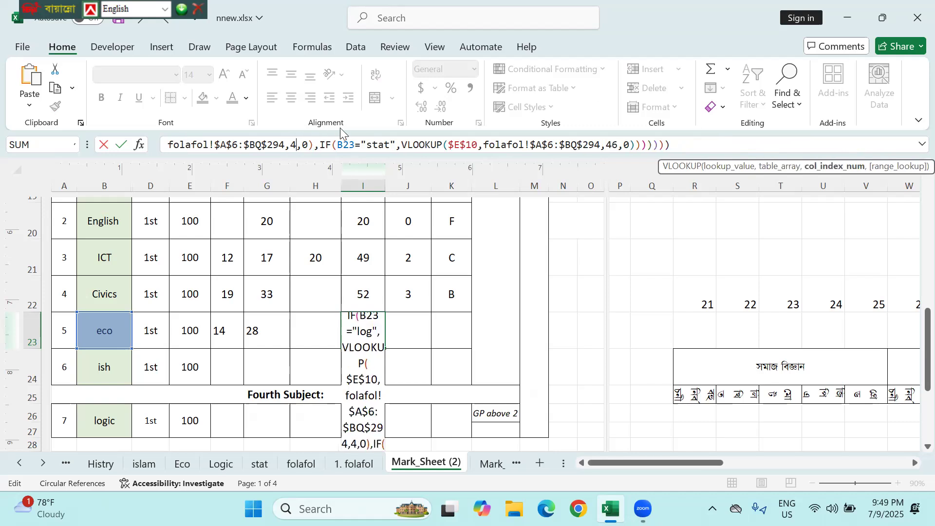
pyautogui.write('3')
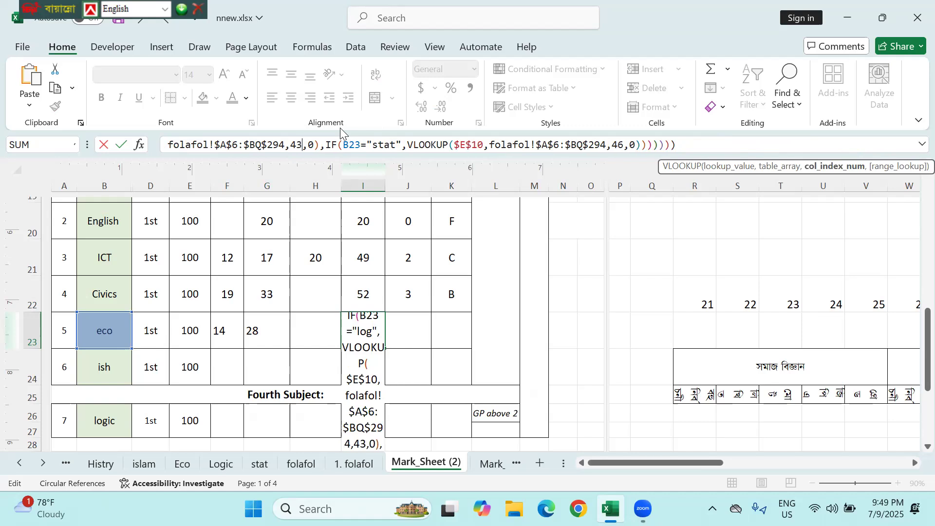
pyautogui.click(621, 145)
pyautogui.press('Delete')
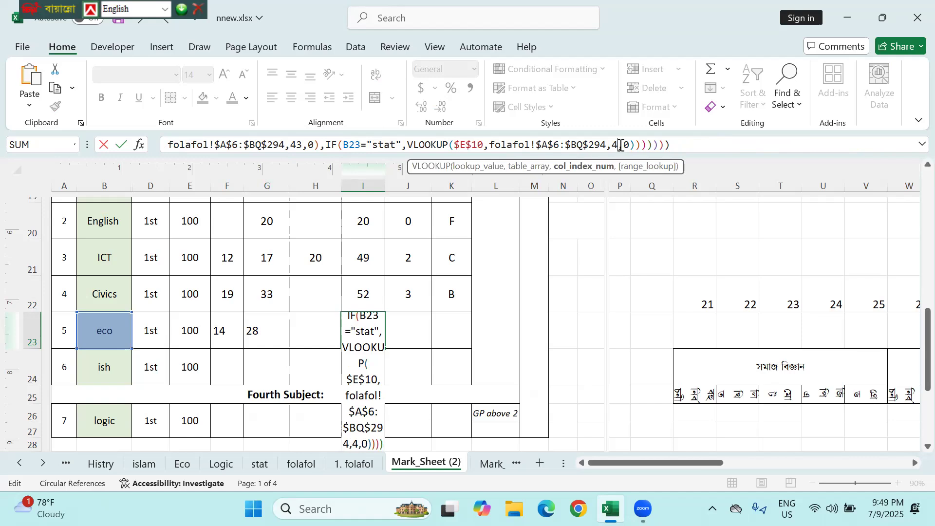
pyautogui.write('8')
pyautogui.press('Return')
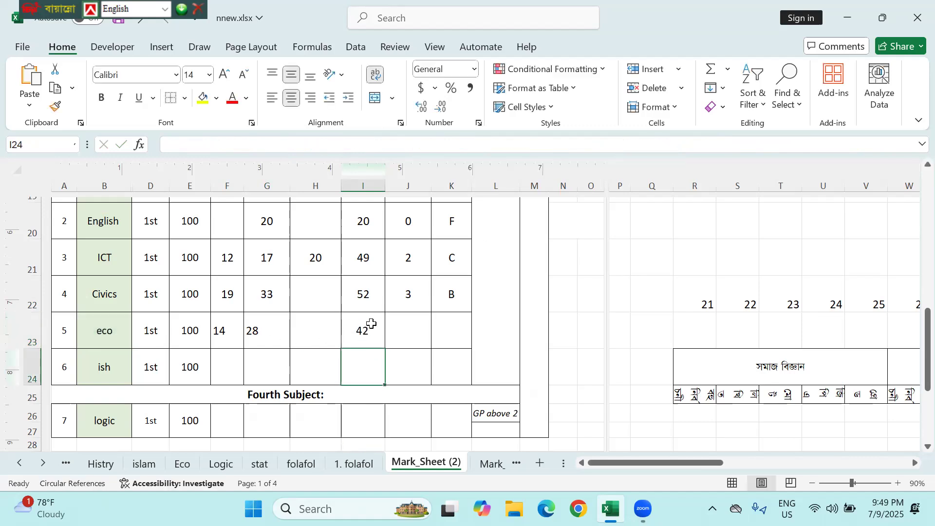
pyautogui.click(370, 324)
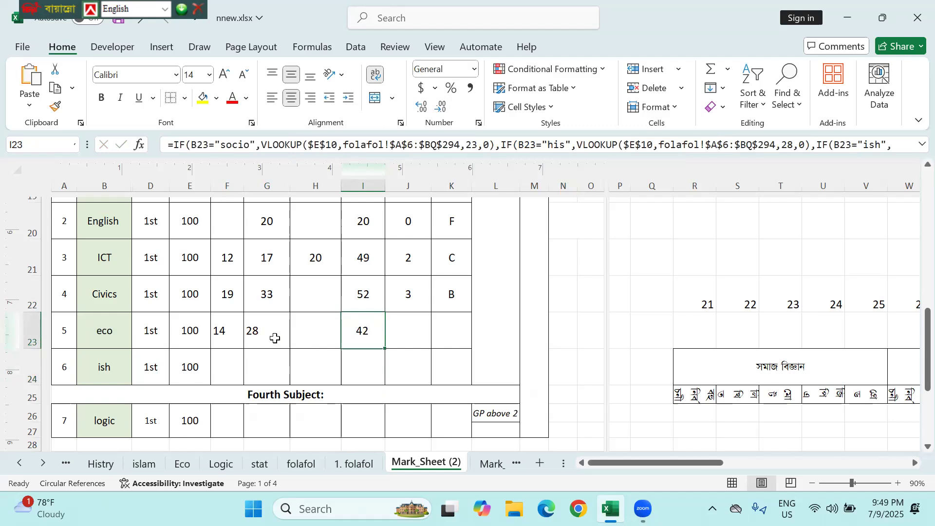
# - Enter the copied nested IF formula in J23, the grade point cell of the eco row
pyautogui.click(413, 333)
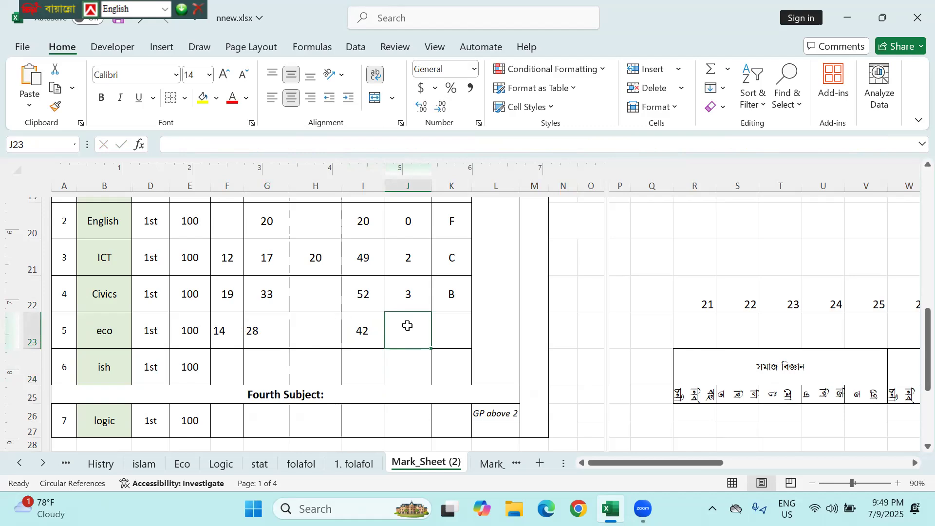
pyautogui.write('=')
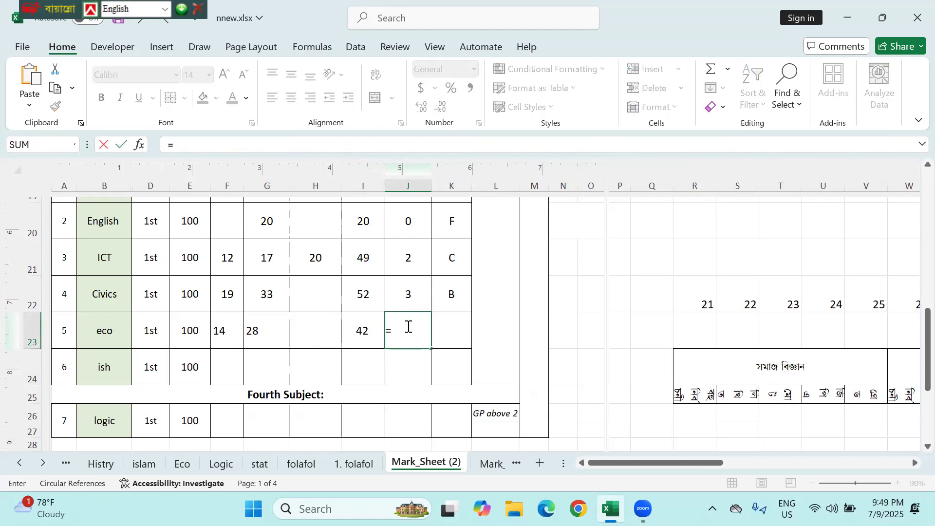
pyautogui.hotkey('ctrl', 'v')
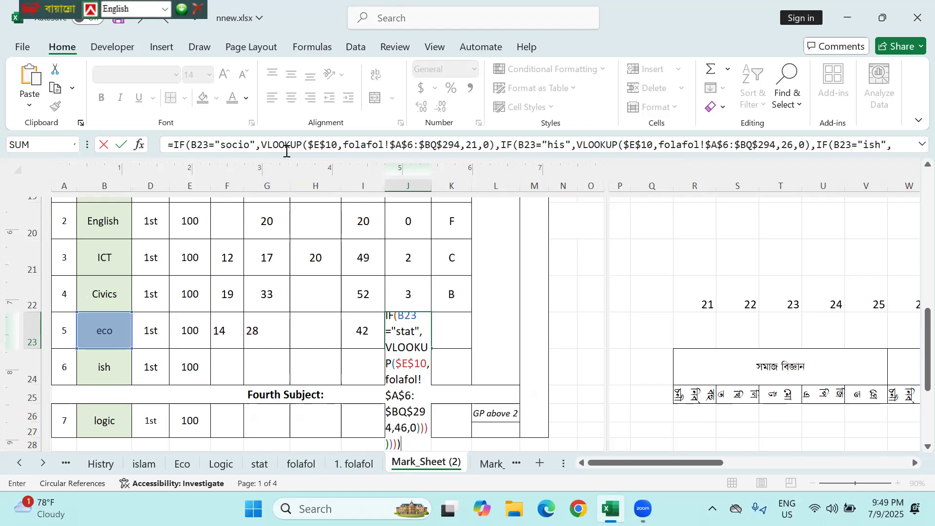
# - Set the VLOOKUP column indexes in the J23 formula to 24 for socio and 29 for his
pyautogui.click(472, 143)
pyautogui.press('Delete')
pyautogui.write('4')
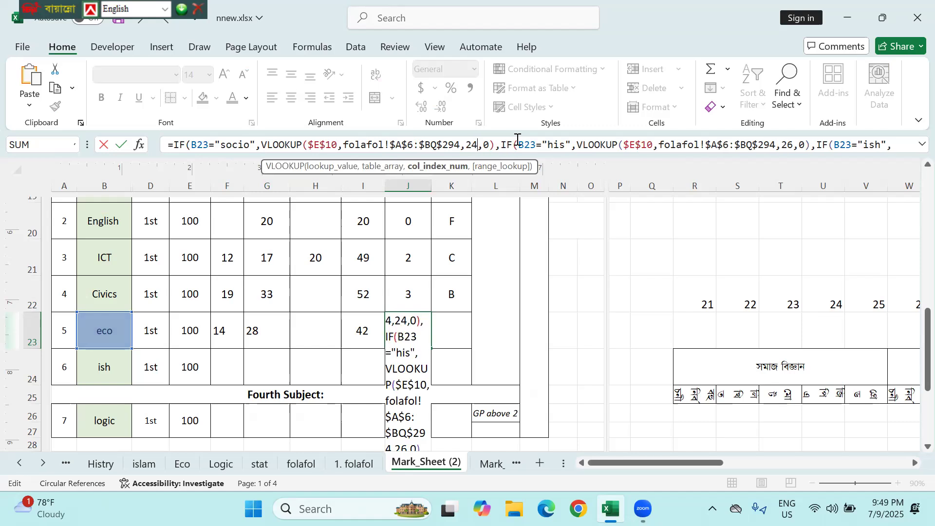
pyautogui.click(785, 143)
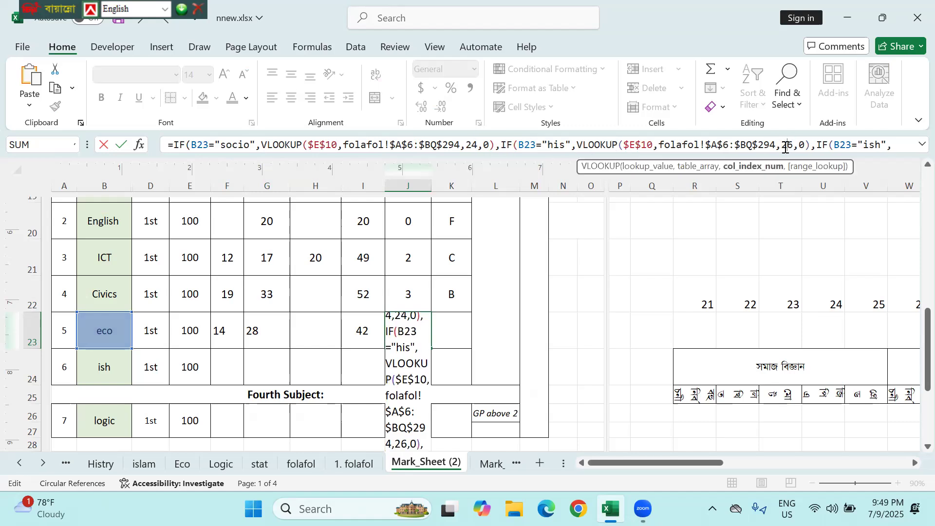
pyautogui.press('Delete')
pyautogui.write('9')
# - Set the VLOOKUP column indexes in the J23 formula to 34 for ish and 39 for eco
pyautogui.press('Right')
pyautogui.press('Right')
pyautogui.press('Right')
pyautogui.press('Right')
pyautogui.press('Right')
pyautogui.press('Right')
pyautogui.press('Right')
pyautogui.press('Right')
pyautogui.press('Right')
pyautogui.press('Right')
pyautogui.press('Right')
pyautogui.press('Right')
pyautogui.press('Right')
pyautogui.press('Right')
pyautogui.press('Right')
pyautogui.press('Right')
pyautogui.press('Right')
pyautogui.press('Right')
pyautogui.press('Right')
pyautogui.press('Right')
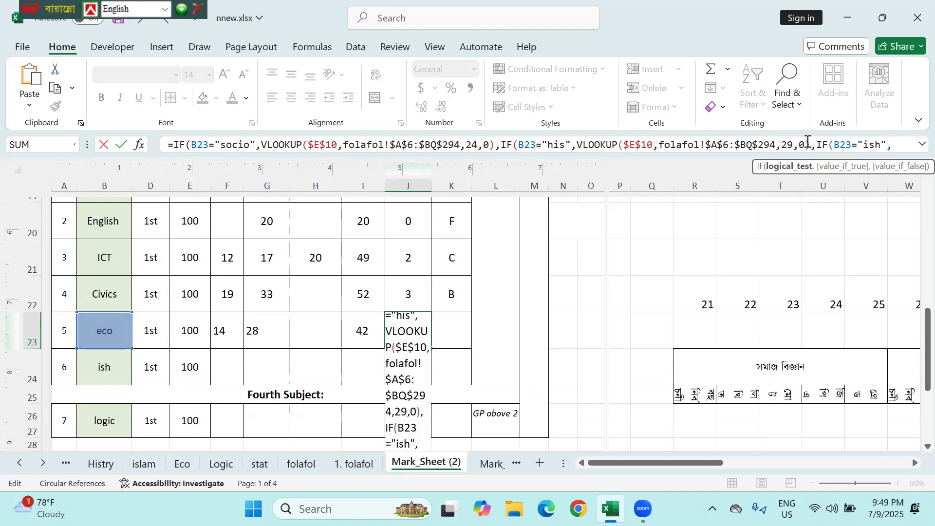
pyautogui.click(382, 147)
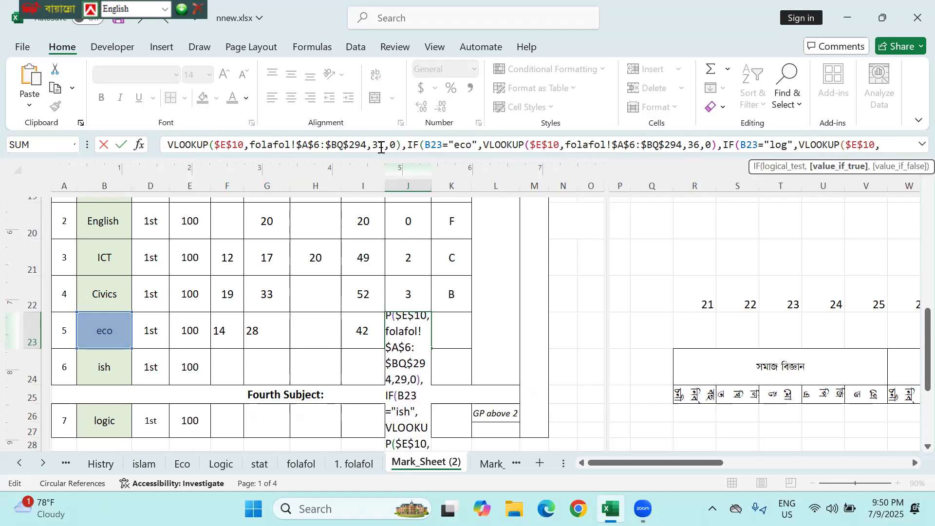
pyautogui.press('BackSpace')
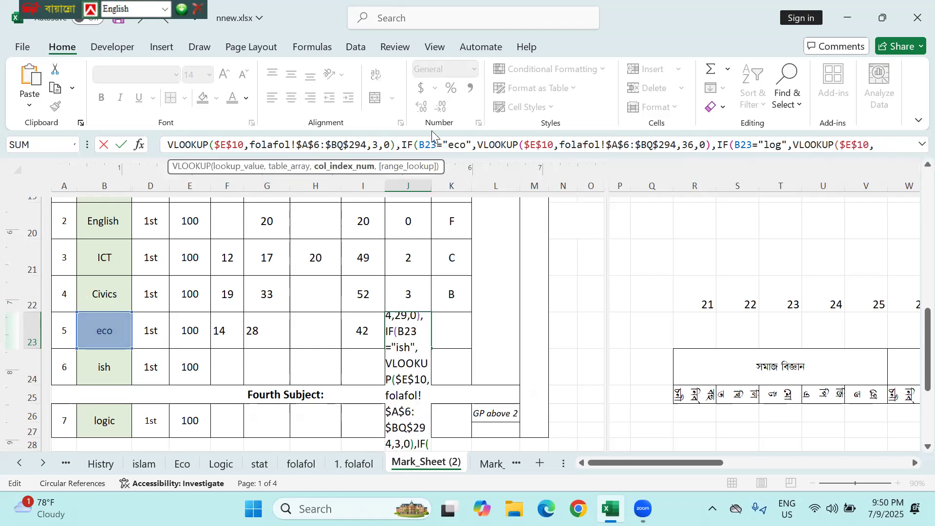
pyautogui.write('4')
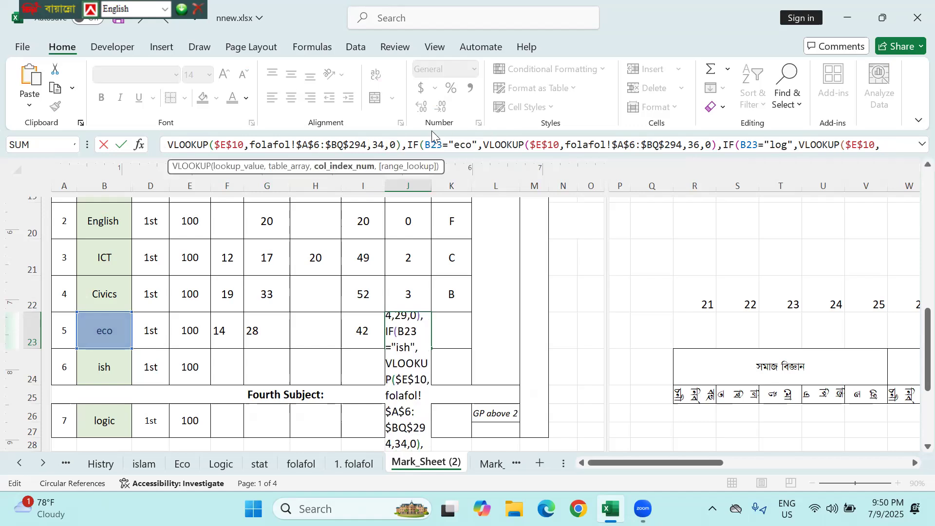
pyautogui.press('Left')
pyautogui.press('Left')
pyautogui.press('Left')
pyautogui.press('Left')
pyautogui.press('Left')
pyautogui.press('Left')
pyautogui.press('Left')
pyautogui.press('Left')
pyautogui.press('Left')
pyautogui.press('Left')
pyautogui.press('Left')
pyautogui.press('Left')
pyautogui.press('Left')
pyautogui.press('Left')
pyautogui.press('Left')
pyautogui.press('Left')
pyautogui.press('Left')
pyautogui.press('Left')
pyautogui.press('Left')
pyautogui.press('Left')
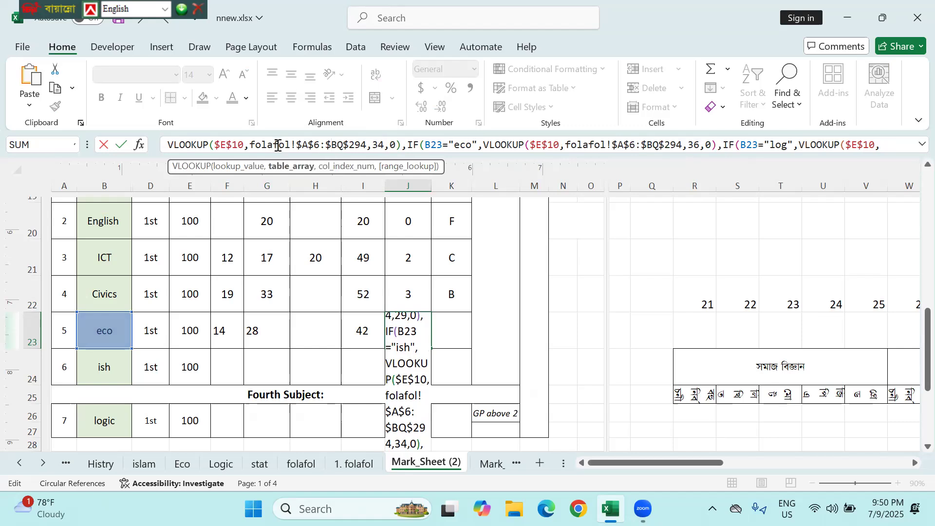
pyautogui.press('Left')
pyautogui.press('Left')
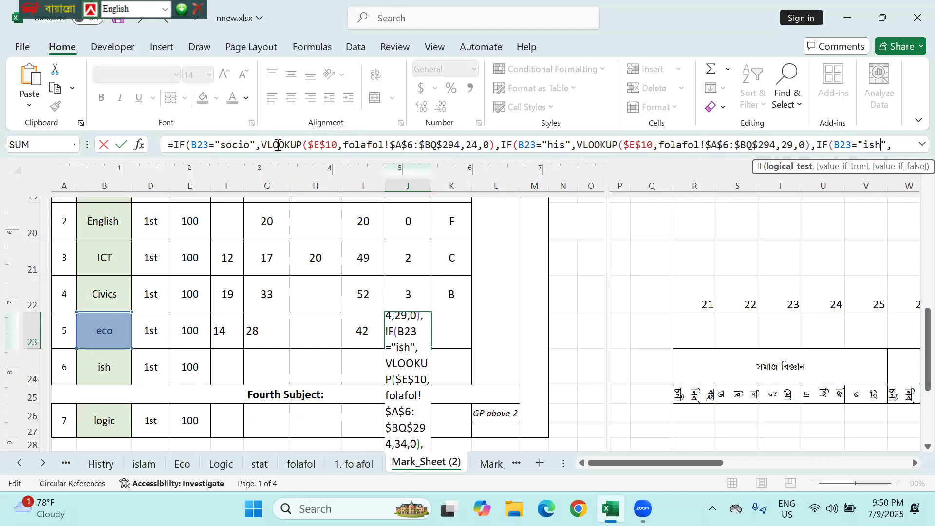
pyautogui.press('Right')
pyautogui.press('Right')
pyautogui.press('Right')
pyautogui.press('Right')
pyautogui.press('Right')
pyautogui.press('Right')
pyautogui.press('Right')
pyautogui.press('Right')
pyautogui.press('Right')
pyautogui.press('Right')
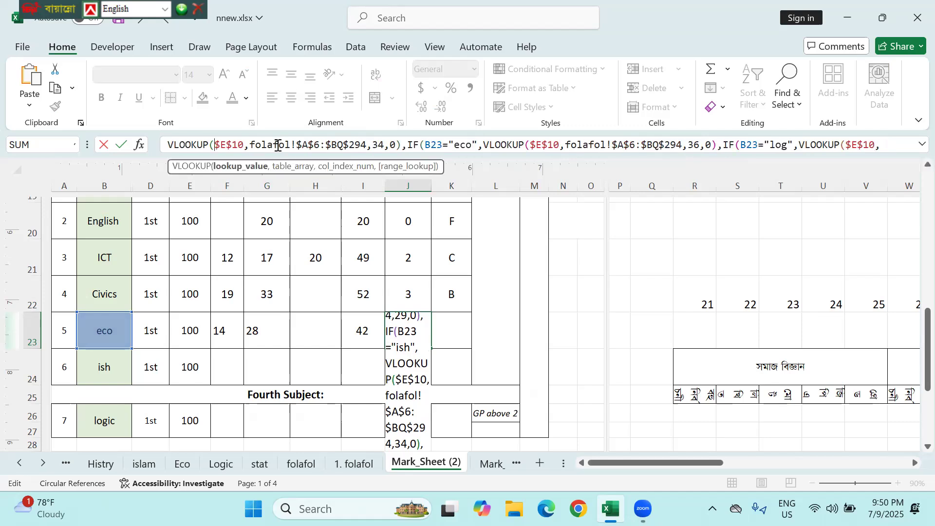
pyautogui.click(695, 144)
pyautogui.press('Delete')
pyautogui.write('9')
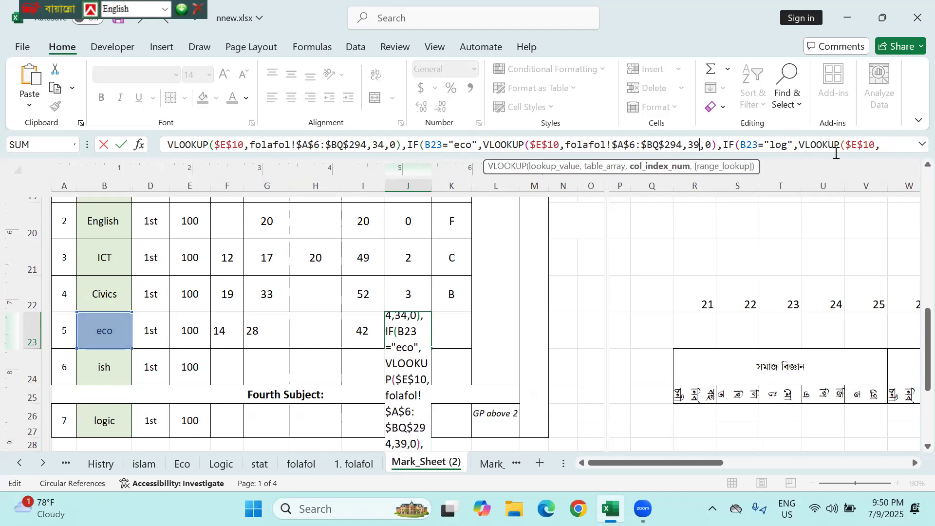
# - Set the VLOOKUP column indexes in the J23 formula to 44 for log and 49 for stat, and commit the formula
pyautogui.press('Right')
pyautogui.press('Right')
pyautogui.press('Right')
pyautogui.press('Right')
pyautogui.press('Right')
pyautogui.press('Right')
pyautogui.press('Right')
pyautogui.press('Right')
pyautogui.press('Right')
pyautogui.press('Right')
pyautogui.press('Right')
pyautogui.press('Right')
pyautogui.press('Right')
pyautogui.press('Right')
pyautogui.press('Right')
pyautogui.press('Right')
pyautogui.press('Right')
pyautogui.press('Right')
pyautogui.press('Right')
pyautogui.press('Right')
pyautogui.press('Right')
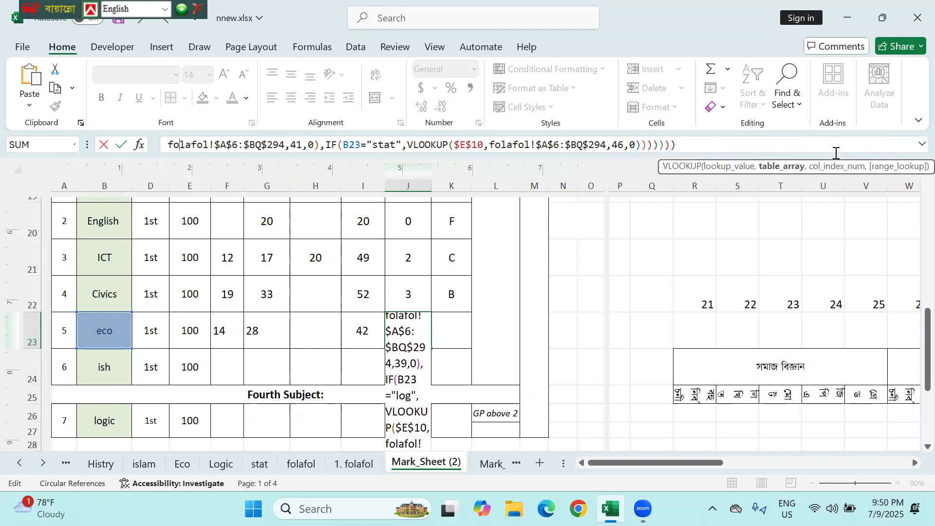
pyautogui.click(299, 144)
pyautogui.press('Delete')
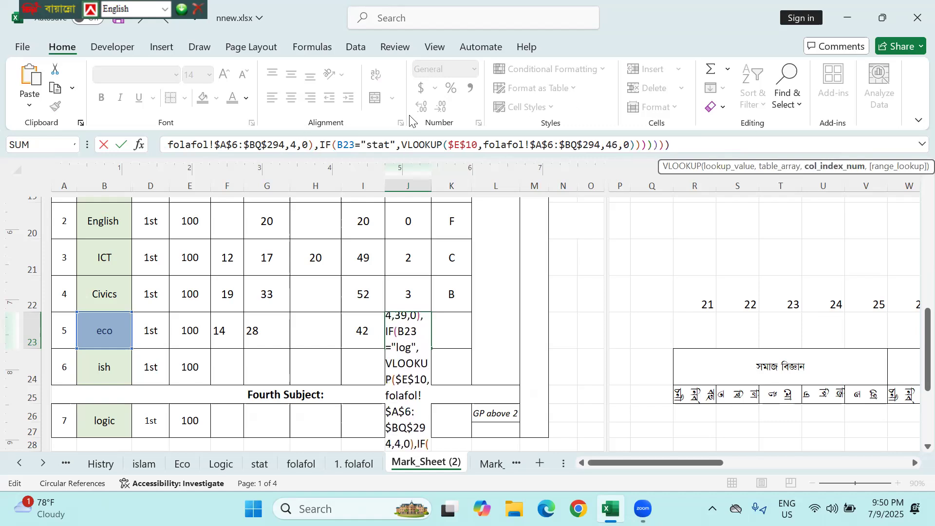
pyautogui.write('4')
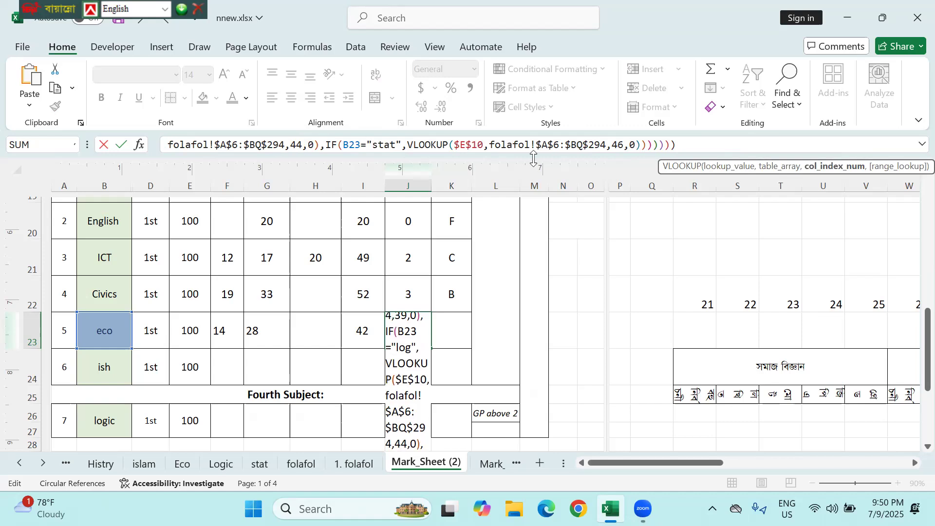
pyautogui.click(618, 144)
pyautogui.press('Delete')
pyautogui.write('9')
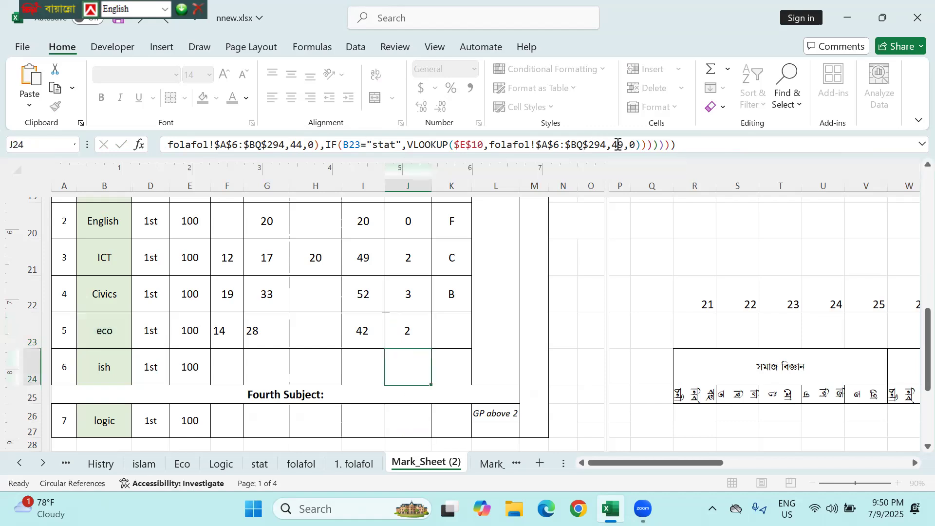
pyautogui.press('Return')
# - Enter the copied nested IF formula in K23, the letter grade cell of the eco row
pyautogui.click(458, 326)
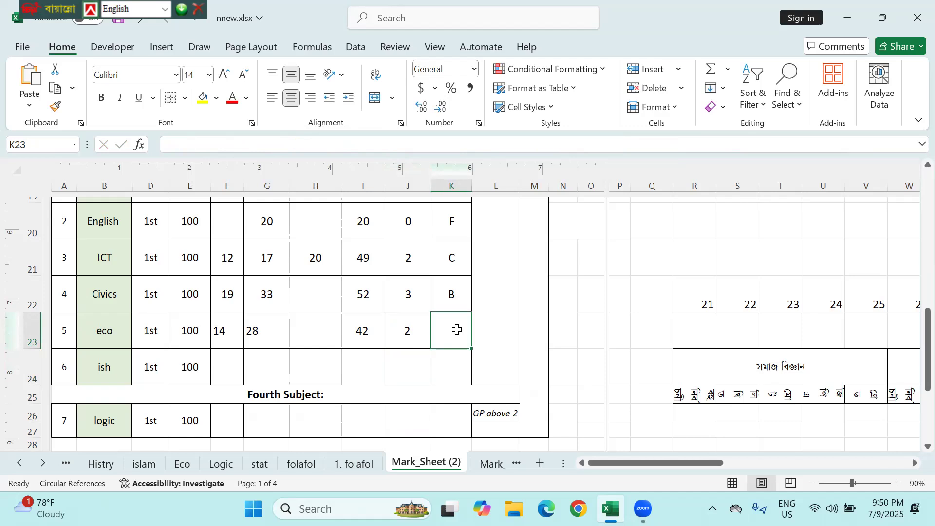
pyautogui.write('=')
pyautogui.write('IF(B23="socio",VLOOKUP($E$10,folafol!$A$6:$BQ$294,21,0),IF(B23="his",VLOOKUP($E$10,folafol!$A$6:$BQ$294,26,0),IF(B23="ish",VLOOKUP($E$10,folafol!$A$6:$BQ$294,31,0),IF(B23="eco",VLOOKUP($E$10,folafol!$A$6:$BQ$294,36,0),IF(B23="log",VLOOKUP($E$10,folafol!$A$6:$BQ$294,41,0),IF(B23="stat",VLOOKUP($E$10,folafol!$A$6:$BQ$294,46,0)))))))')
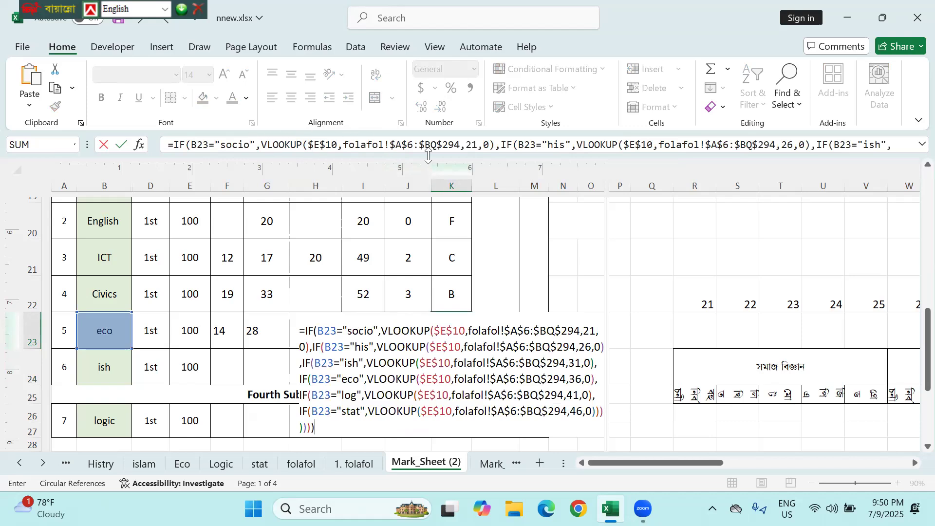
# - Set the VLOOKUP column indexes in the K23 formula to 25 for socio and 30 for his
pyautogui.click(474, 143)
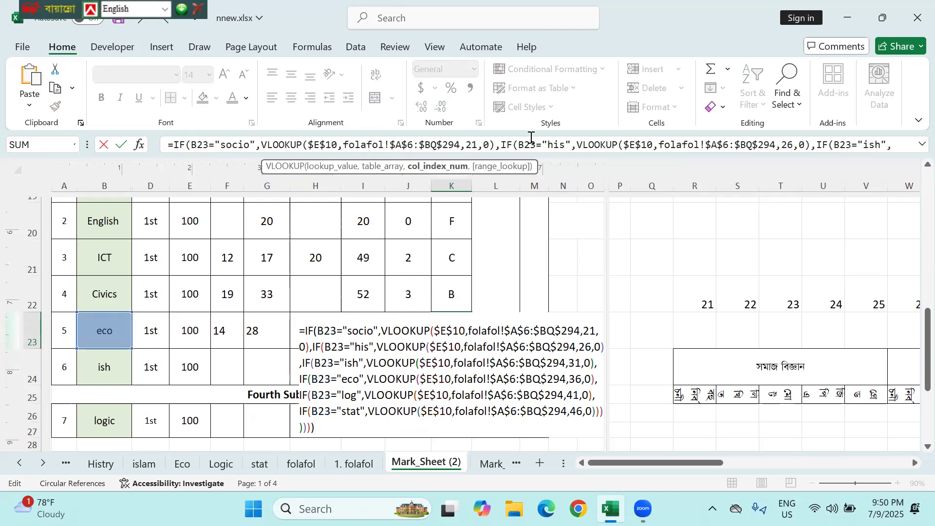
pyautogui.press('Delete')
pyautogui.write('5')
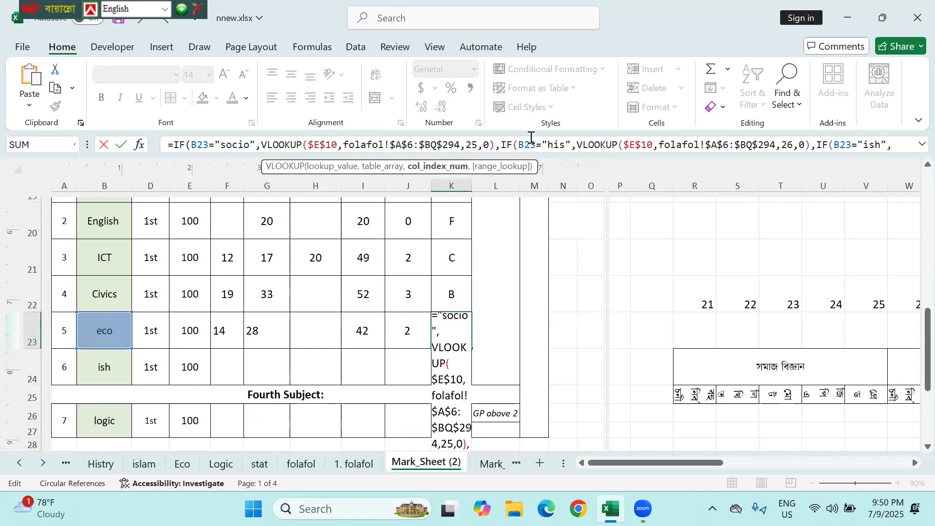
pyautogui.click(791, 142)
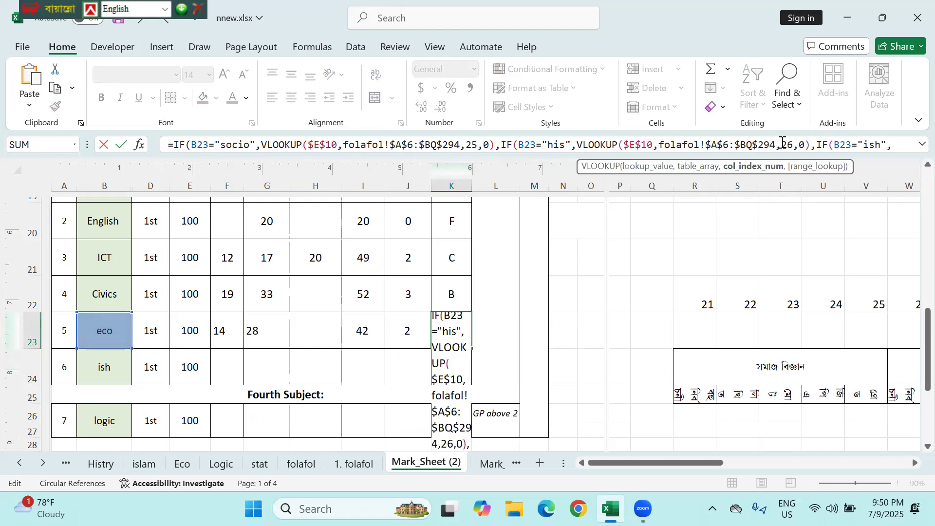
pyautogui.press('BackSpace')
pyautogui.press('BackSpace')
pyautogui.write('30')
# - Advance to the ish branch of the K23 formula to edit its VLOOKUP column index
pyautogui.press('Right')
pyautogui.press('Right')
pyautogui.press('Right')
pyautogui.press('Right')
pyautogui.press('Right')
pyautogui.press('Right')
pyautogui.press('Right')
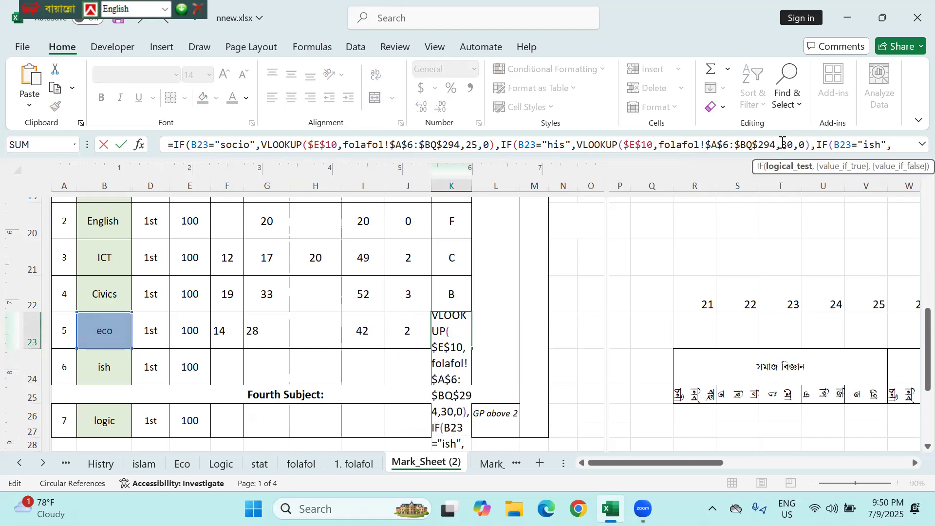
# - In the K23 letter grade formula, set the VLOOKUP column index to 35 for "ish" and 40 for "eco"
pyautogui.press('Right')
pyautogui.press('Right')
pyautogui.press('Right')
pyautogui.press('Right')
pyautogui.press('Right')
pyautogui.press('Right')
pyautogui.press('Right')
pyautogui.press('Right')
pyautogui.press('Right')
pyautogui.press('Right')
pyautogui.press('Right')
pyautogui.press('Right')
pyautogui.press('Right')
pyautogui.press('Right')
pyautogui.press('Right')
pyautogui.press('Right')
pyautogui.press('Right')
pyautogui.press('Right')
pyautogui.press('Right')
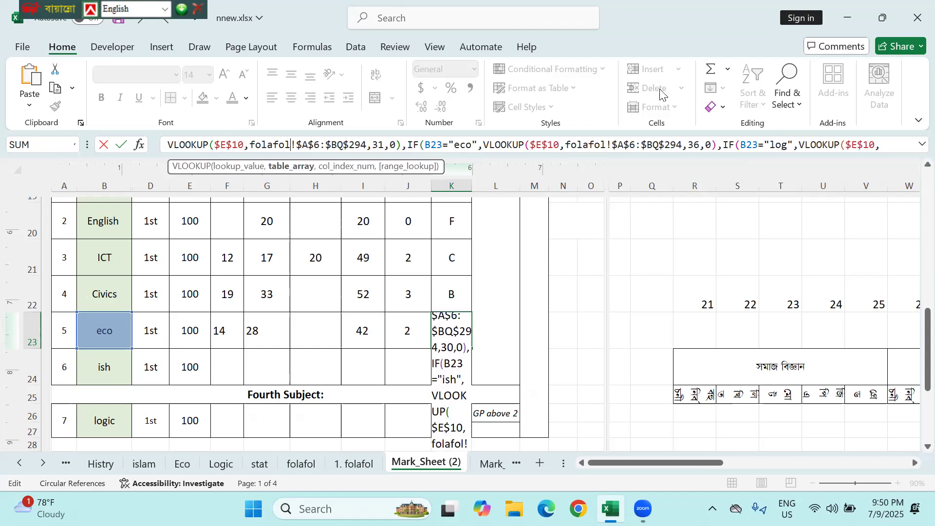
pyautogui.click(380, 145)
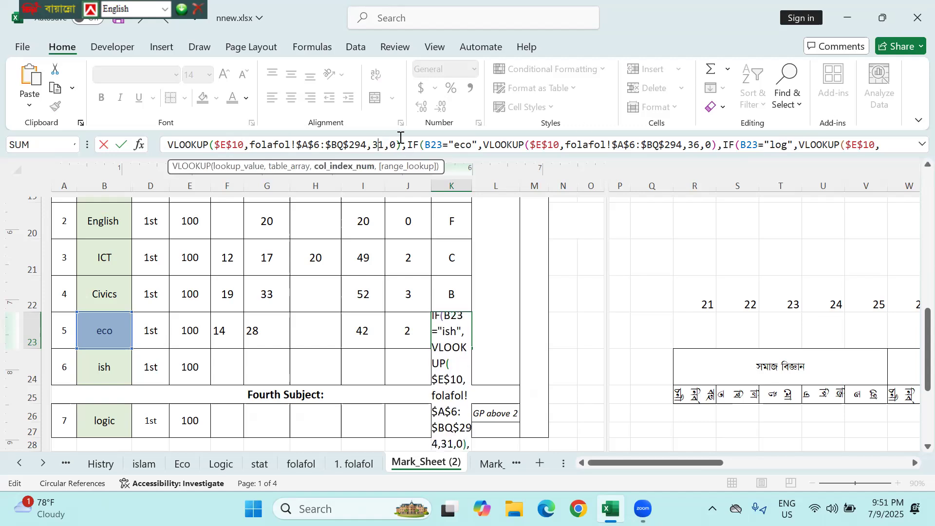
pyautogui.press('Delete')
pyautogui.write('5')
pyautogui.click(688, 144)
pyautogui.moveTo(688, 145); pyautogui.dragTo(699, 145)
pyautogui.write('40')
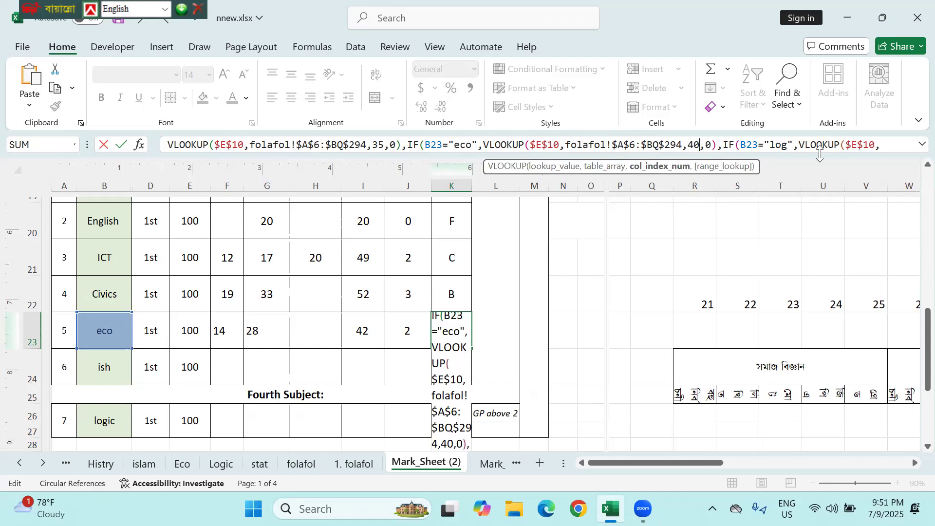
# - In the K23 formula, set the VLOOKUP column index to 45 for "log" and 50 for "stat"
pyautogui.press('Right')
pyautogui.press('Right')
pyautogui.press('Right')
pyautogui.press('Right')
pyautogui.press('Right')
pyautogui.press('Right')
pyautogui.press('Right')
pyautogui.press('Right')
pyautogui.press('Right')
pyautogui.press('Right')
pyautogui.press('Right')
pyautogui.press('Right')
pyautogui.press('Right')
pyautogui.press('Right')
pyautogui.press('Right')
pyautogui.press('Right')
pyautogui.press('Right')
pyautogui.press('Right')
pyautogui.press('Right')
pyautogui.press('Right')
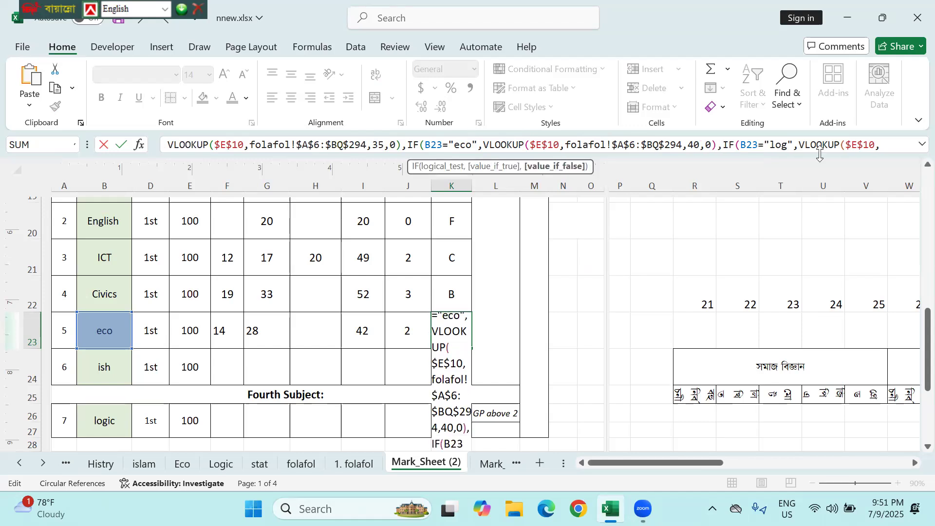
pyautogui.press('Right')
pyautogui.press('Right')
pyautogui.press('Right')
pyautogui.press('Right')
pyautogui.press('Right')
pyautogui.press('Right')
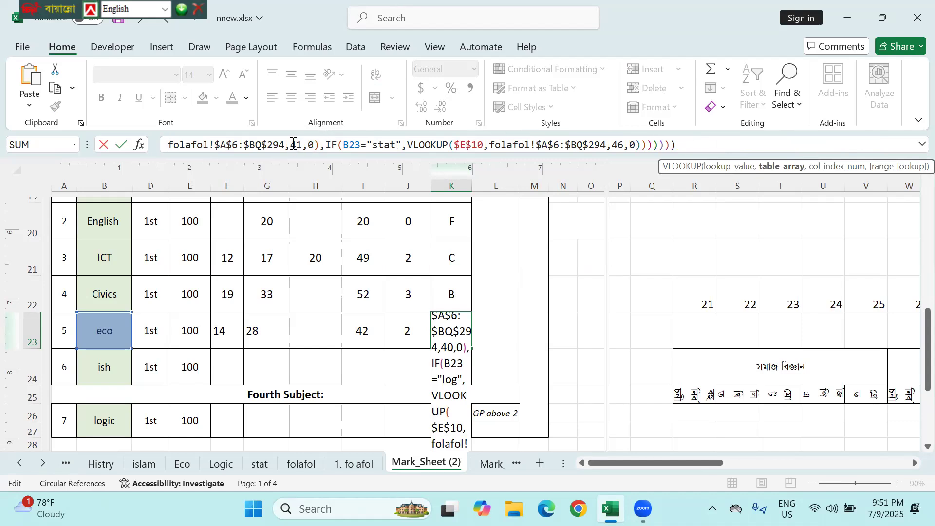
pyautogui.moveTo(298, 144); pyautogui.dragTo(301, 144)
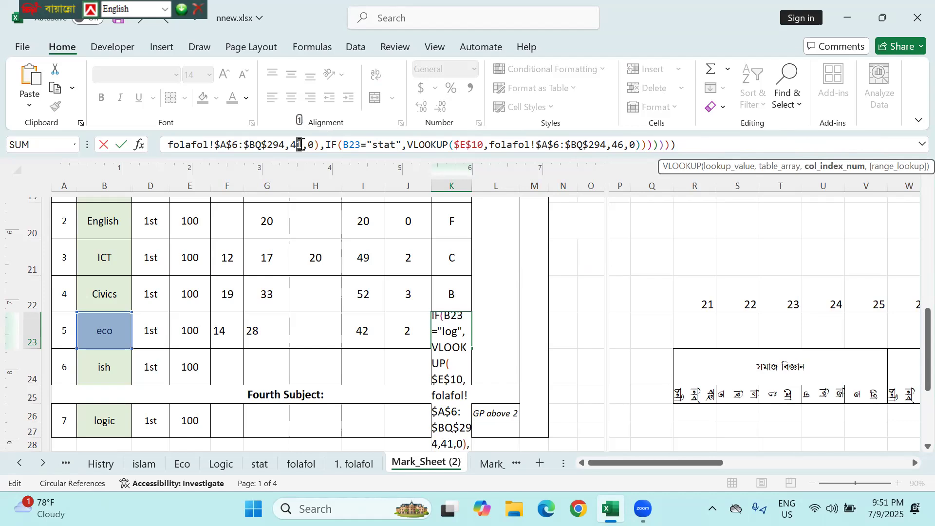
pyautogui.write('5')
pyautogui.doubleClick(619, 145)
pyautogui.write('50')
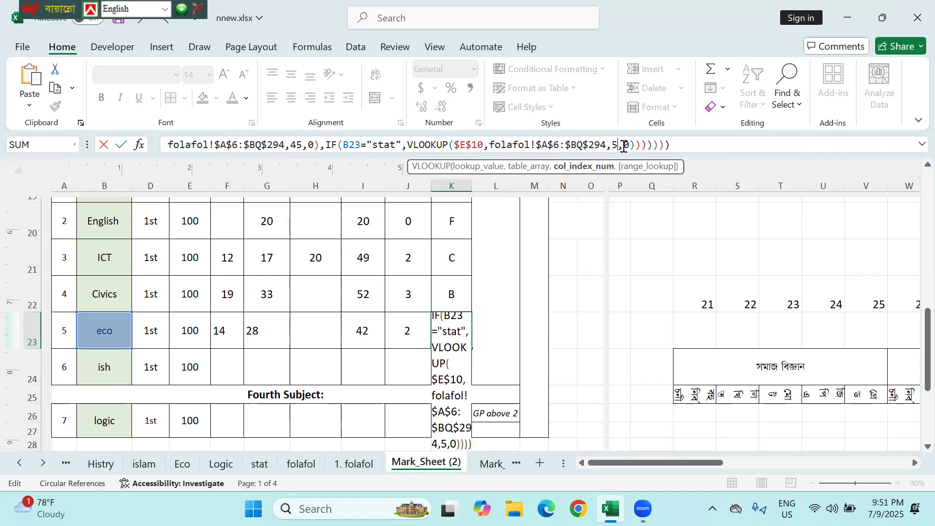
# - Check the edited column indexes back through the K23 formula and commit it
pyautogui.press('Left')
pyautogui.press('Left')
pyautogui.press('Left')
pyautogui.press('Left')
pyautogui.press('Left')
pyautogui.press('Left')
pyautogui.press('Left')
pyautogui.press('Left')
pyautogui.press('Left')
pyautogui.press('Left')
pyautogui.press('Left')
pyautogui.press('Left')
pyautogui.press('Left')
pyautogui.press('Left')
pyautogui.press('Left')
pyautogui.press('Left')
pyautogui.press('Left')
pyautogui.press('Left')
pyautogui.press('Left')
pyautogui.press('Left')
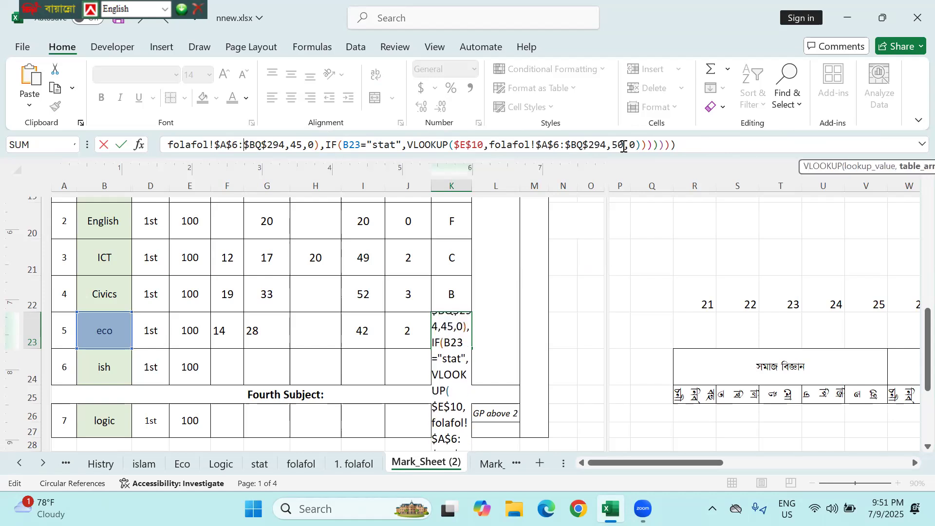
pyautogui.press('Left')
pyautogui.press('Left')
pyautogui.press('Left')
pyautogui.press('Left')
pyautogui.press('Left')
pyautogui.press('Left')
pyautogui.press('Left')
pyautogui.press('Left')
pyautogui.press('Left')
pyautogui.press('Left')
pyautogui.press('Left')
pyautogui.press('Left')
pyautogui.press('Left')
pyautogui.press('Left')
pyautogui.press('Left')
pyautogui.press('Left')
pyautogui.press('Left')
pyautogui.press('Left')
pyautogui.press('Left')
pyautogui.press('Left')
pyautogui.press('Left')
pyautogui.press('Left')
pyautogui.press('Left')
pyautogui.press('Left')
pyautogui.press('Left')
pyautogui.press('Left')
pyautogui.press('Left')
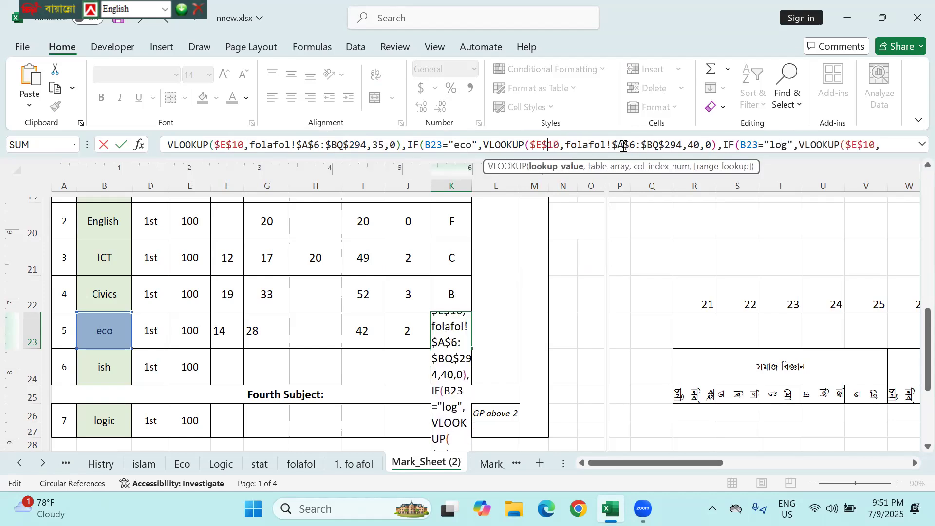
pyautogui.press('Return')
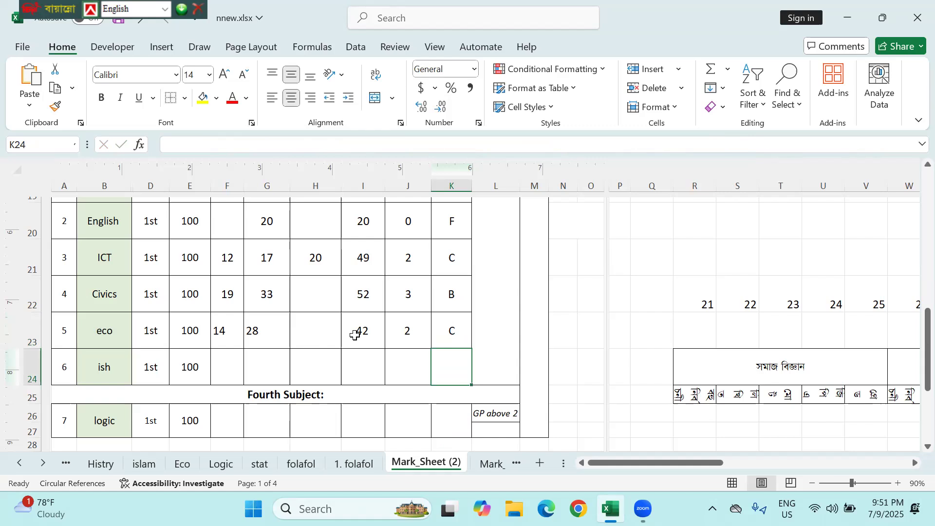
pyautogui.click(225, 330)
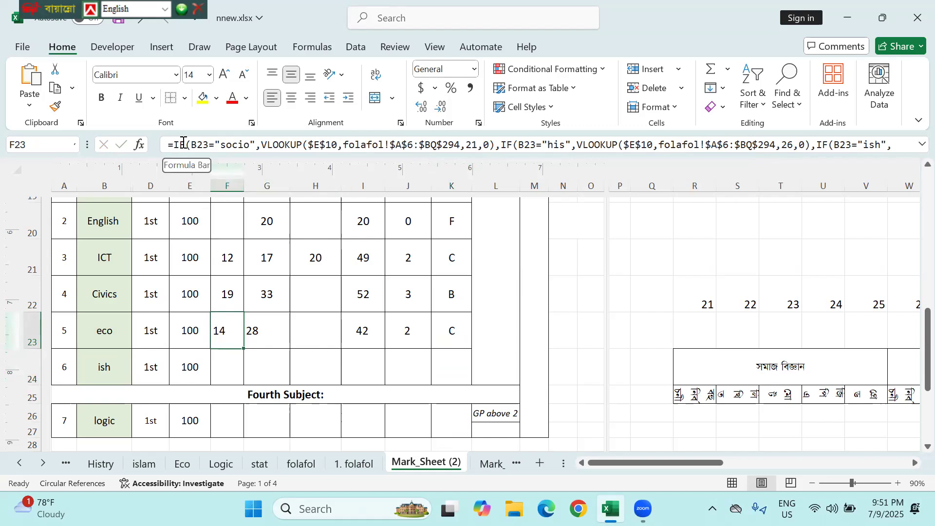
pyautogui.moveTo(177, 145); pyautogui.dragTo(726, 162)
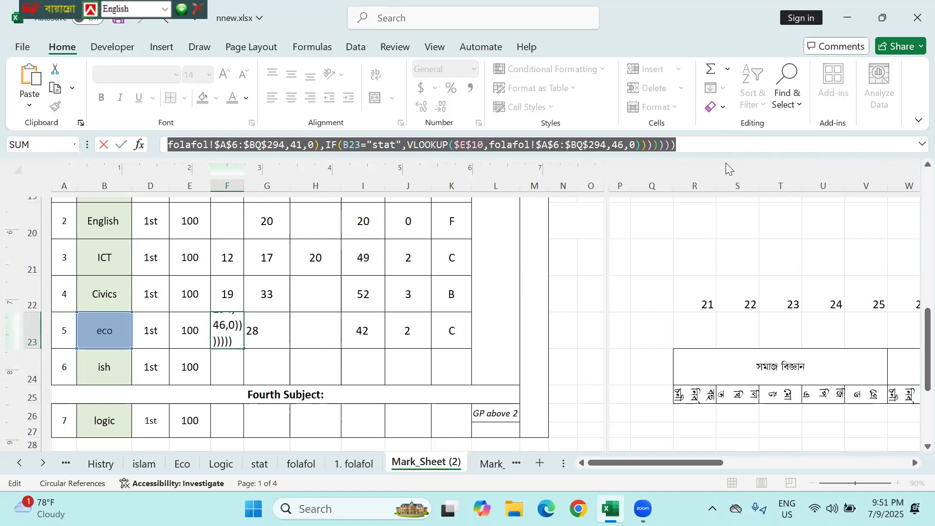
pyautogui.press('Escape')
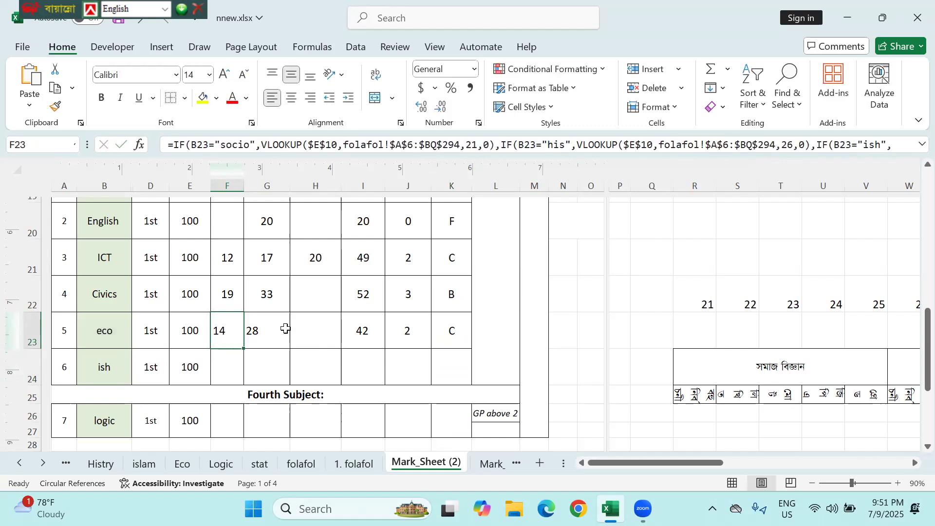
pyautogui.click(228, 365)
pyautogui.write('=')
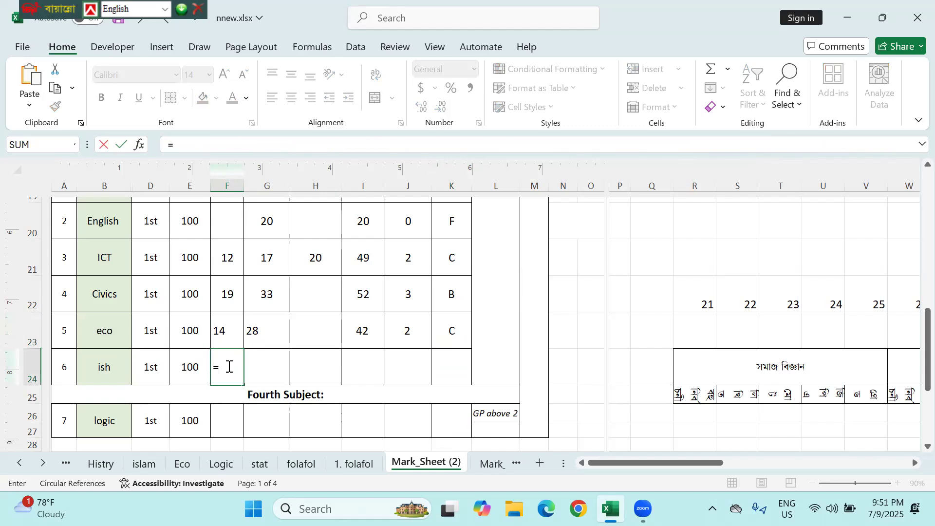
pyautogui.write('IF(B23="socio",VLOOKUP($E$10,folafol!$A$6:$BQ$294,21,0),IF(B23="his",VLOOKUP($E$10,folafol!$A$6:$BQ$294,26,0),IF(B23="ish",VLOOKUP($E$10,folafol!$A$6:$BQ$294,31,0),IF(B23="eco",VLOOKUP($E$10,folafol!$A$6:$BQ$294,36,0),IF(B23="log",VLOOKUP($E$10,folafol!$A$6:$BQ$294,41,0),IF(B23="stat",VLOOKUP($E$10,folafol!$A$6:$BQ$294,46,0))))))')
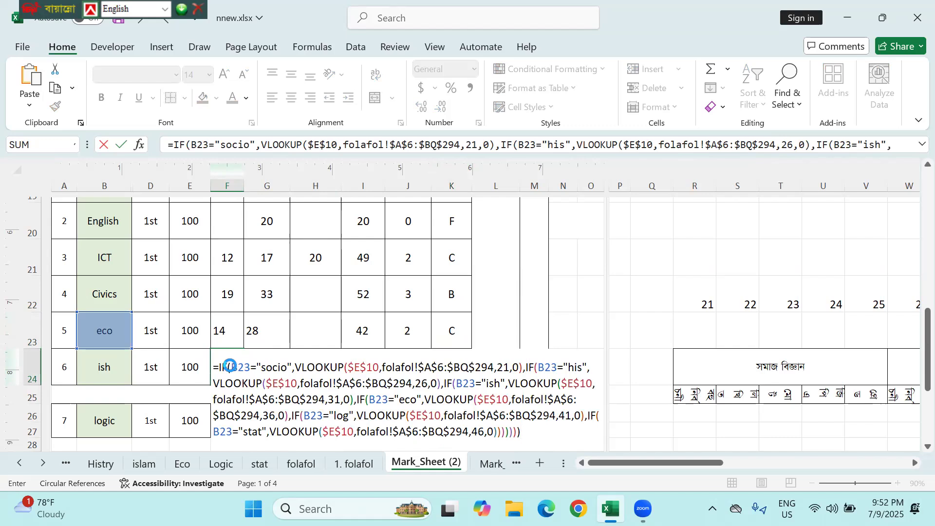
pyautogui.press('Escape')
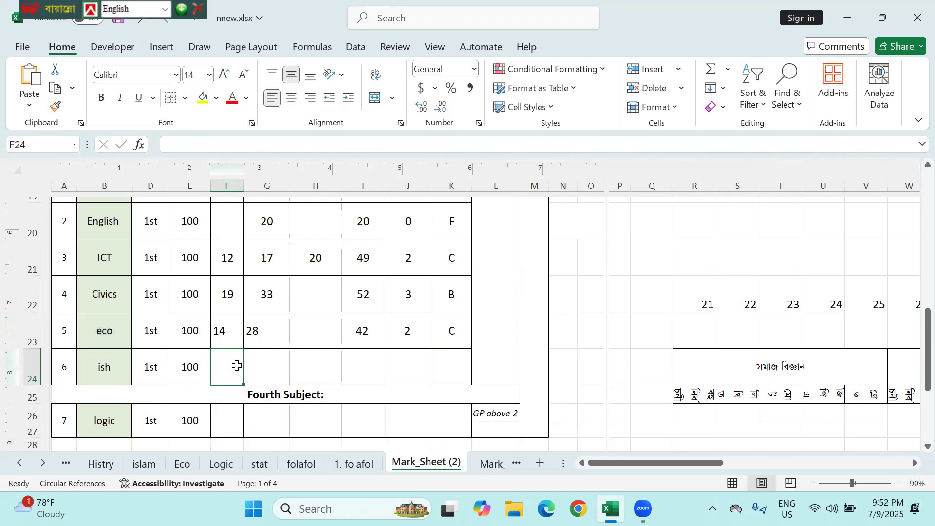
# - Fill the MCQ and Written formulas from F23 and G23 down into the ish row, F24 and G24
pyautogui.click(237, 341)
pyautogui.moveTo(243, 349); pyautogui.dragTo(282, 388)
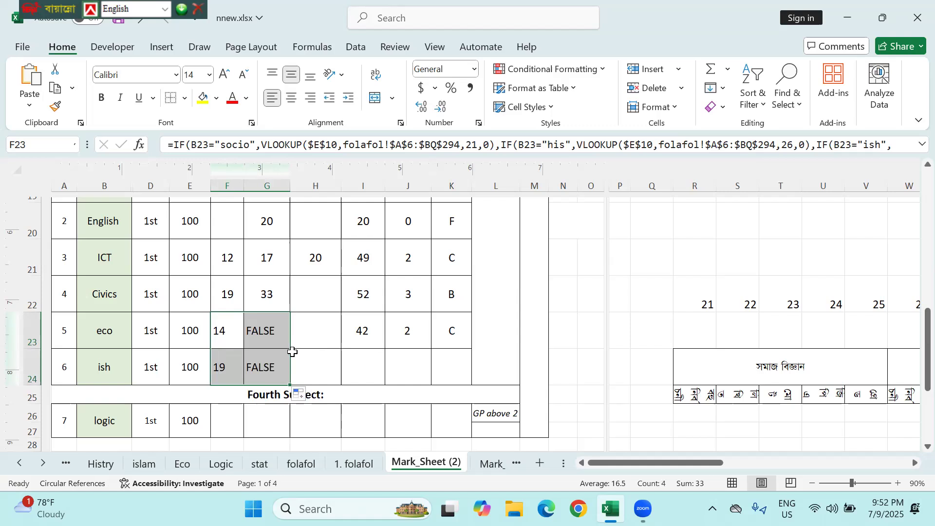
pyautogui.hotkey('ctrl', 'z')
pyautogui.click(274, 341)
pyautogui.moveTo(288, 349); pyautogui.dragTo(288, 375)
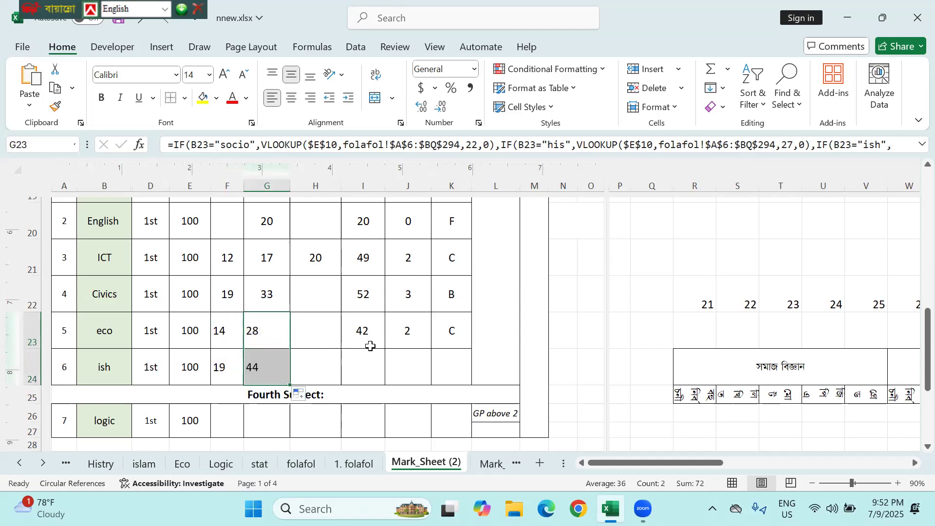
# - Fill the Total Marks, Grade Point and Letter Grade formulas from I23, J23 and K23 down into row 24
pyautogui.click(372, 340)
pyautogui.moveTo(385, 348); pyautogui.dragTo(386, 369)
pyautogui.click(413, 330)
pyautogui.moveTo(431, 349); pyautogui.dragTo(432, 373)
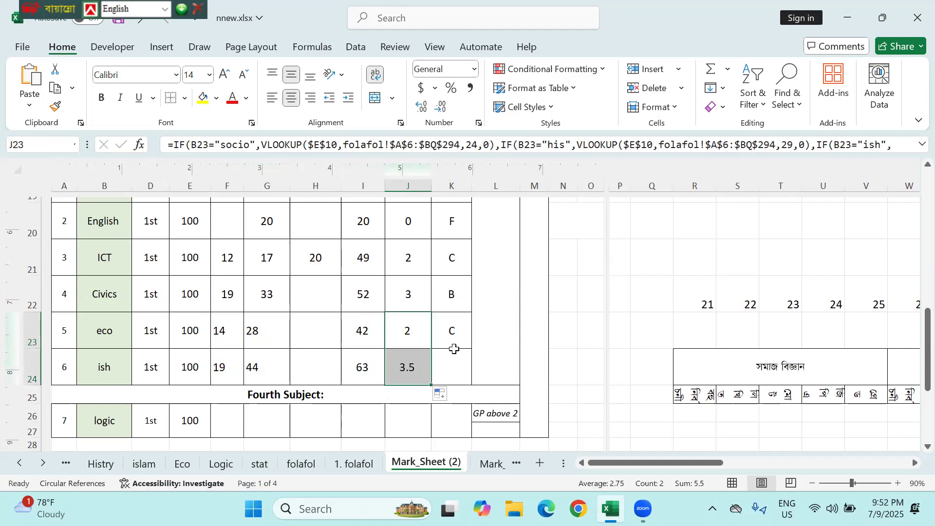
pyautogui.click(454, 331)
pyautogui.moveTo(470, 348); pyautogui.dragTo(471, 373)
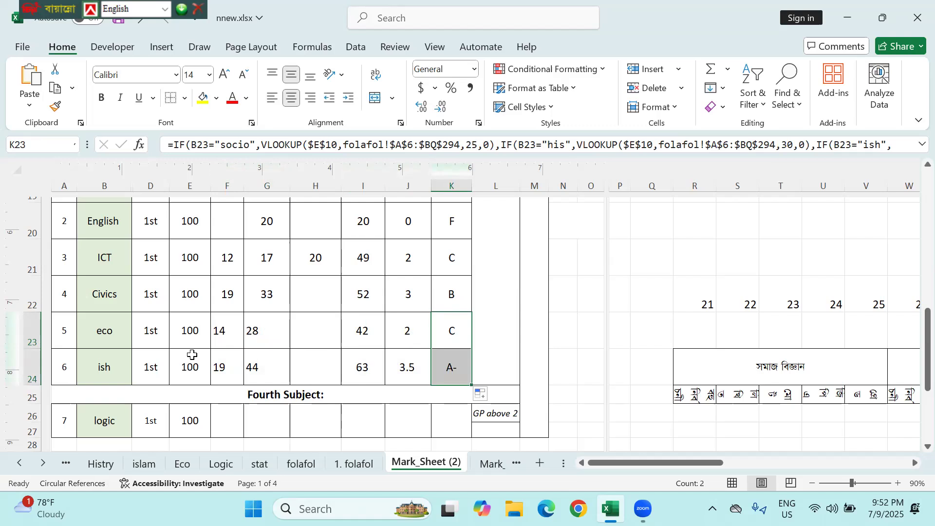
# - Check the mark sheet's filled subject rows against the subject columns and marks on the folafol sheet
pyautogui.scroll(2, 217, 335)
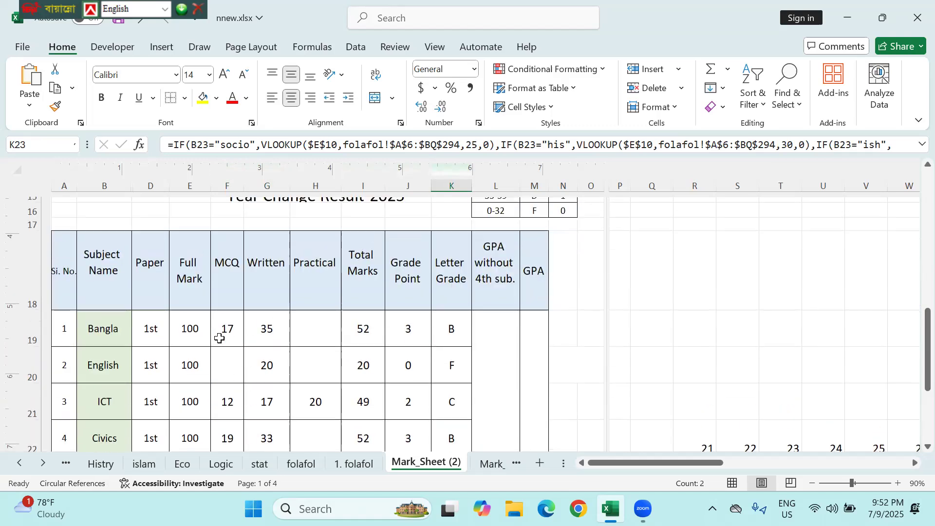
pyautogui.scroll(2, 219, 338)
pyautogui.scroll(-5, 220, 338)
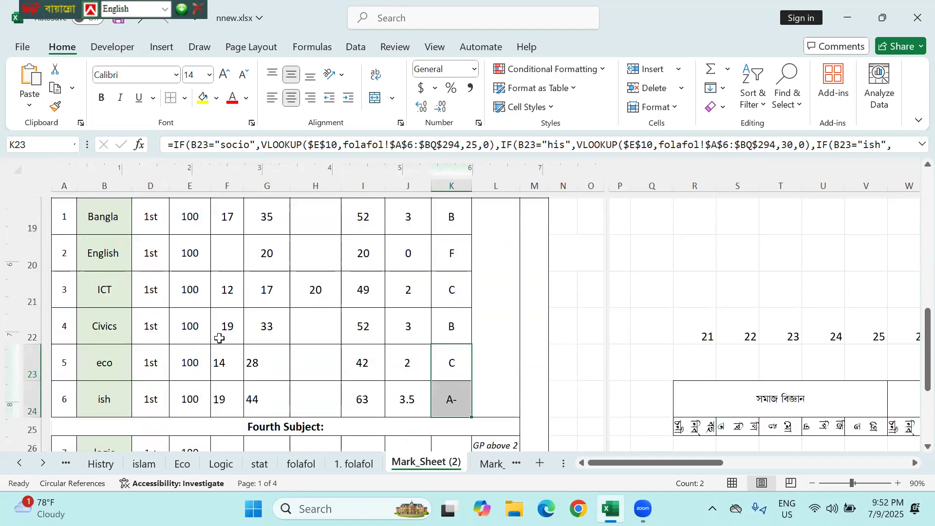
pyautogui.scroll(-1, 220, 336)
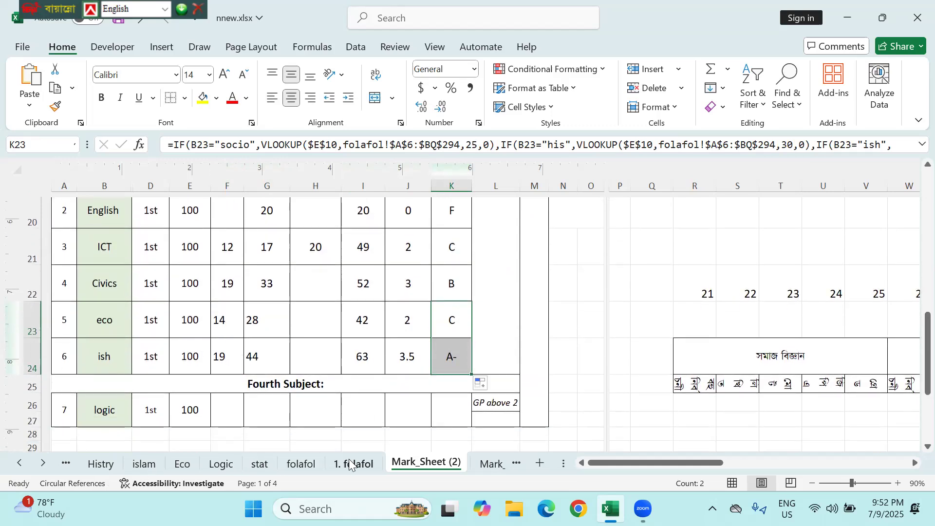
pyautogui.click(306, 465)
pyautogui.hscroll(-5, 292, 373)
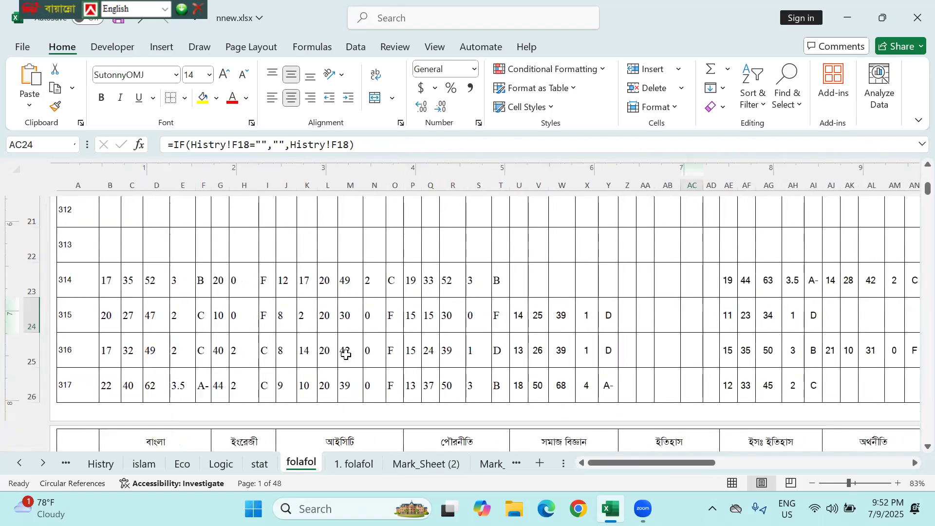
pyautogui.scroll(3, 346, 355)
pyautogui.scroll(5, 346, 355)
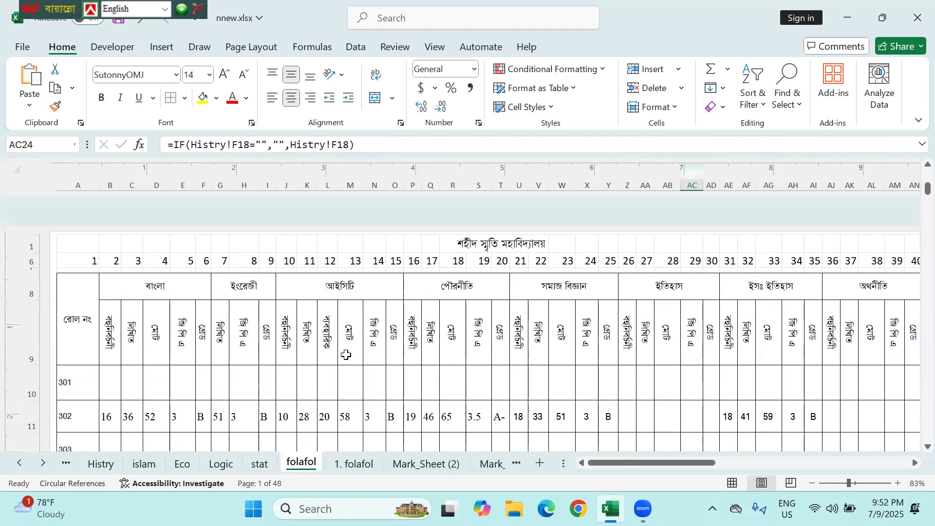
pyautogui.scroll(-3, 346, 355)
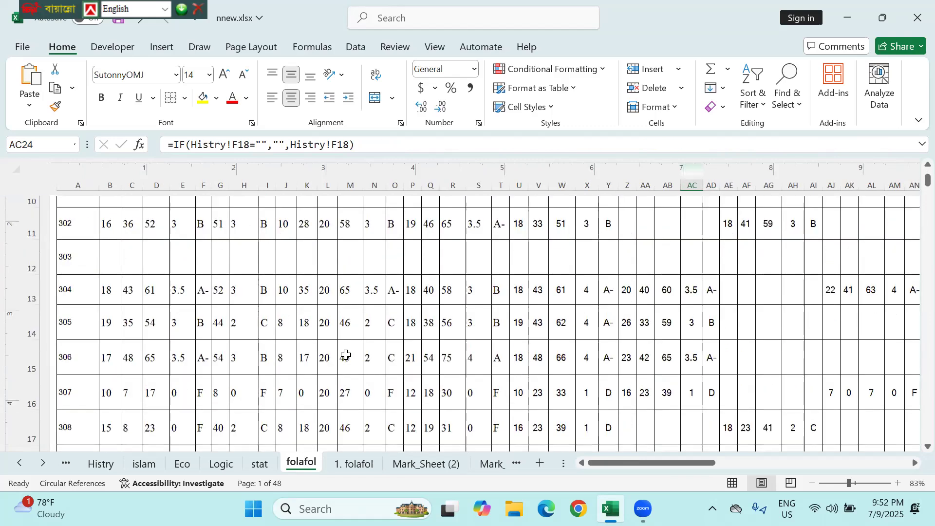
pyautogui.scroll(1, 346, 354)
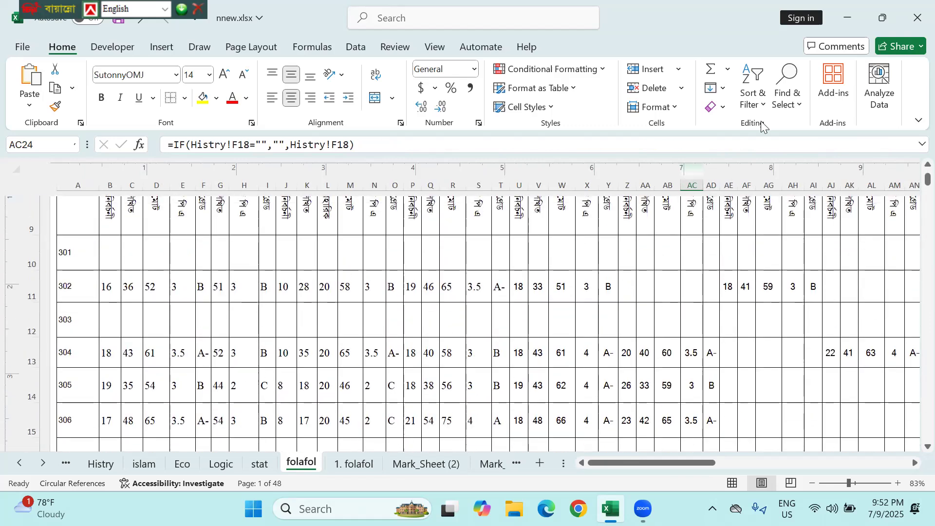
pyautogui.scroll(3, 743, 242)
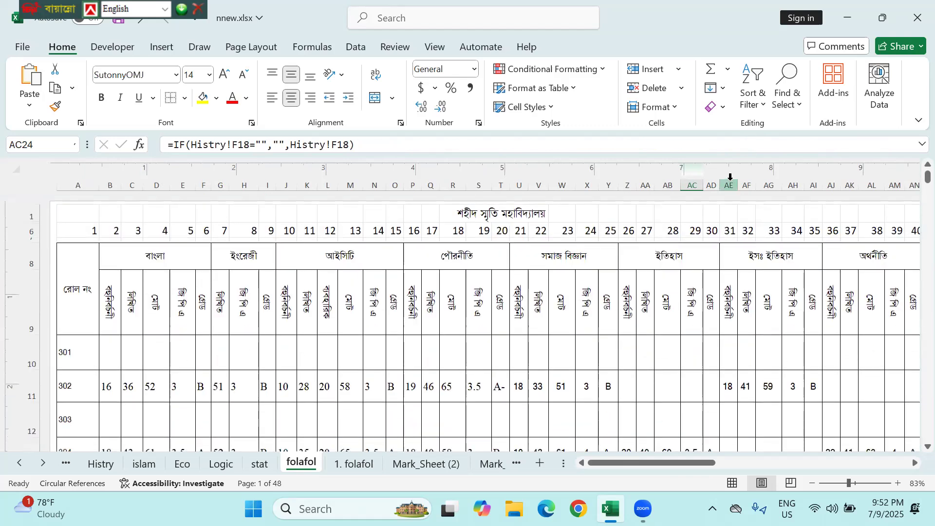
# - Highlight the ইসঃ ইতিহাস columns AE:AI on the folafol sheet in yellow and check their marks
pyautogui.click(730, 188)
pyautogui.moveTo(730, 187); pyautogui.dragTo(813, 182)
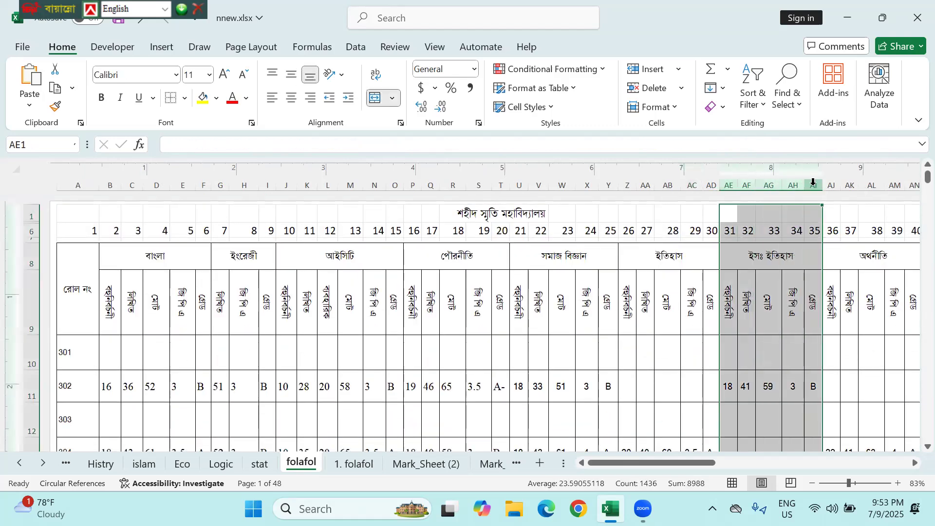
pyautogui.click(212, 102)
pyautogui.scroll(-3, 259, 246)
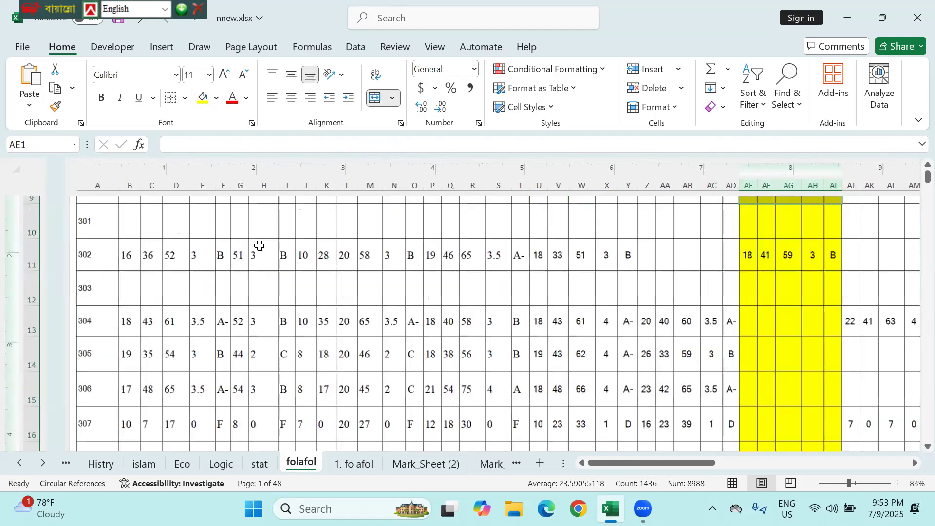
pyautogui.scroll(-3, 259, 246)
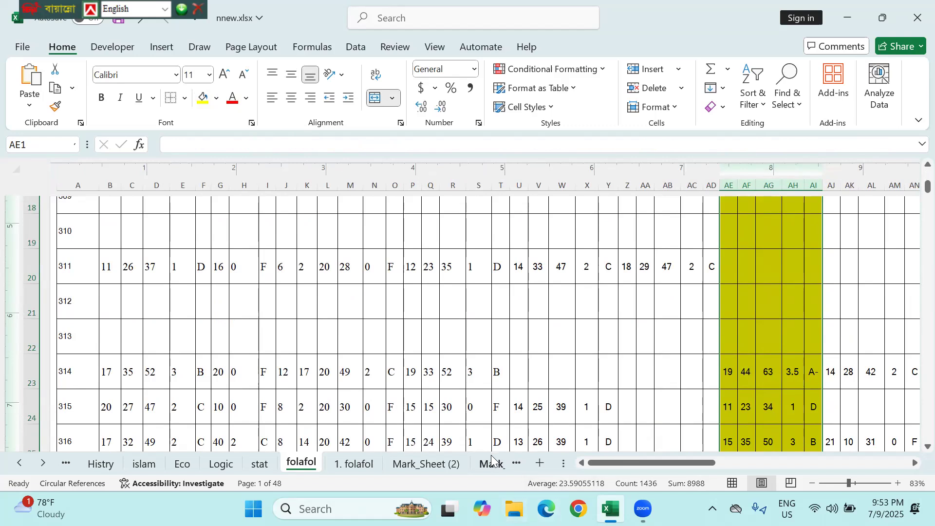
# - Examine the MCQ formula in cell F24 of the ish row on the Mark_Sheet (2) sheet
pyautogui.click(425, 463)
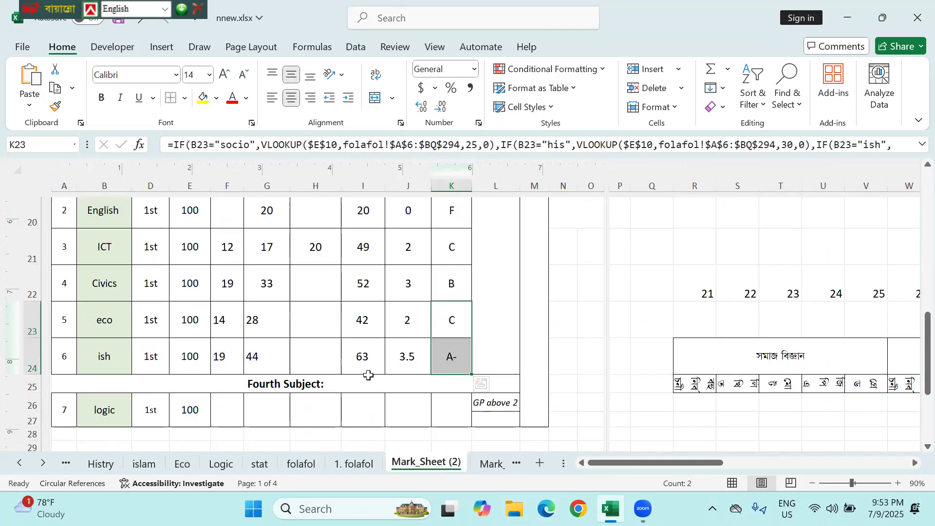
pyautogui.scroll(-1, 339, 366)
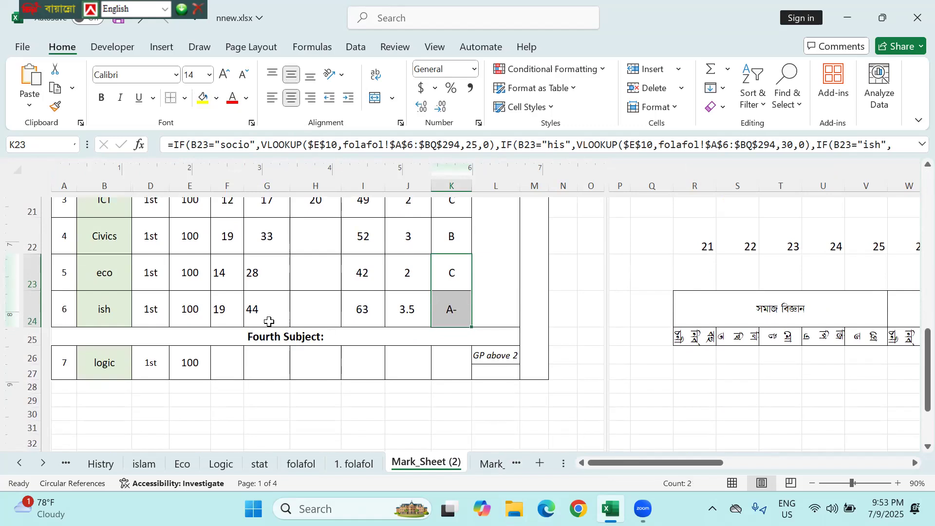
pyautogui.click(230, 310)
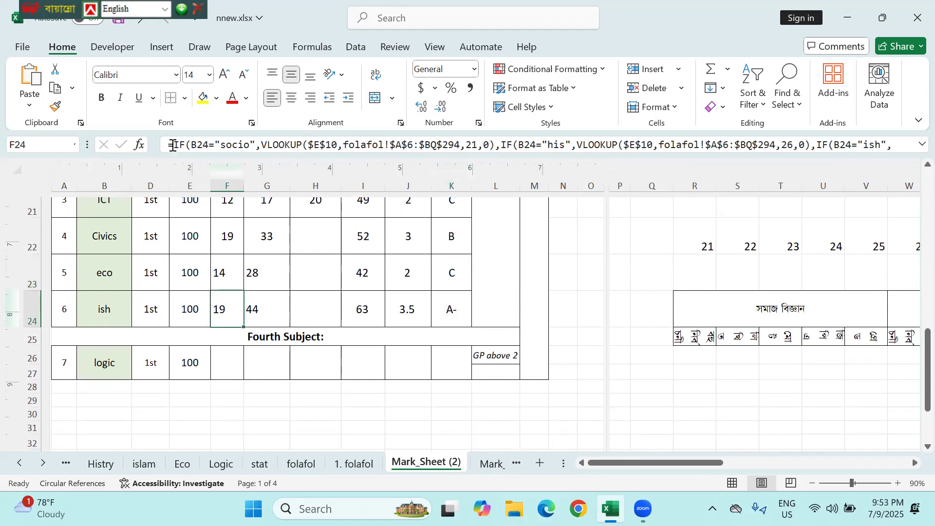
pyautogui.moveTo(174, 145); pyautogui.dragTo(292, 141)
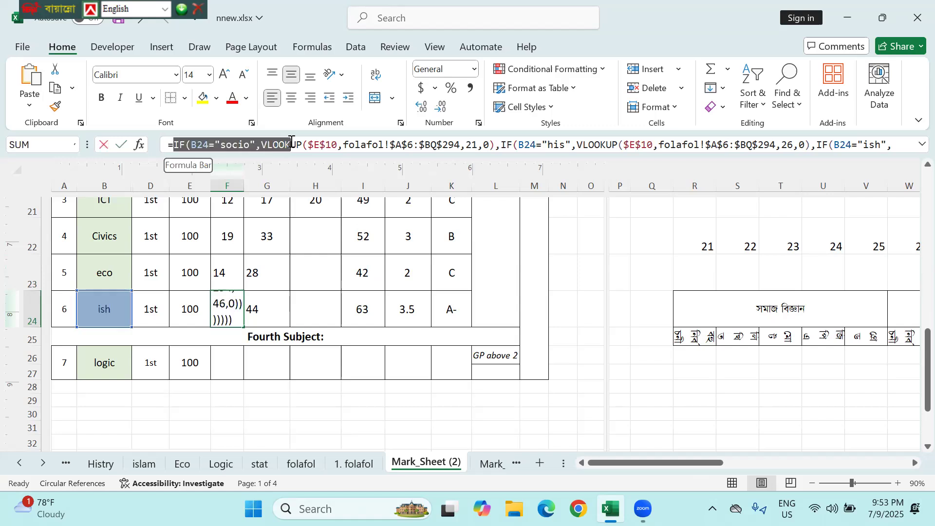
pyautogui.press('Escape')
pyautogui.click(220, 374)
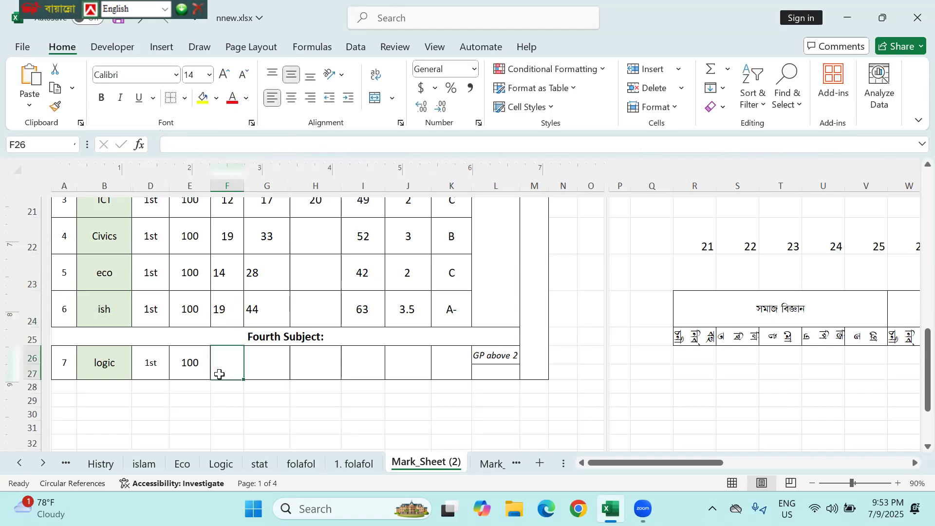
pyautogui.write('=')
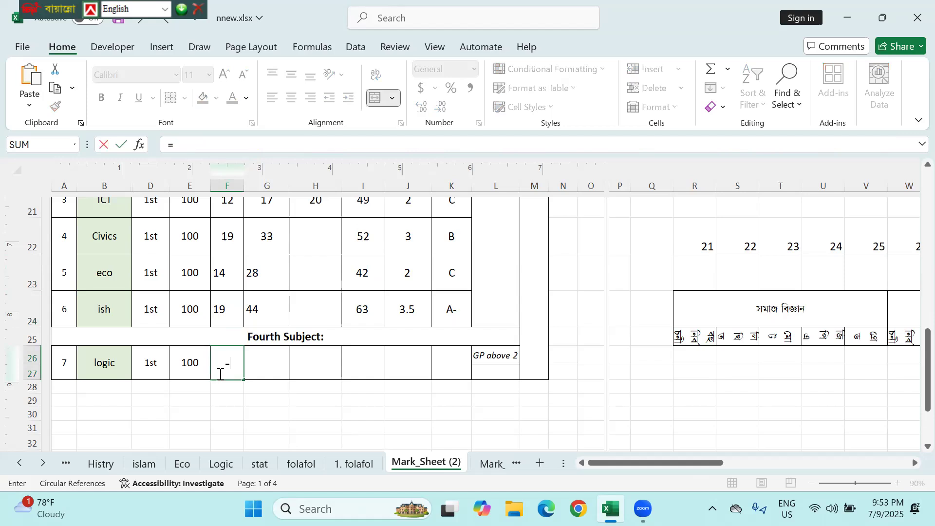
pyautogui.write('IF(B23="socio",VLOOKUP($E$10,folafol!$A$6:$BQ$294,21,0),IF(B23="his",VLOOKUP($E$10,folafol!$A$6:$BQ$294,26,0),IF(B23="ish",VLOOKUP($E$10,folafol!$A$6:$BQ$294,31,0),IF(B23="eco",VLOOKUP($E$10,folafol!$A$6:$BQ$294,36,0),IF(B23="log",VLOOKUP($E$10,folafol!$A$6:$BQ$294,41,0),IF(B23="stat",VLOOKUP($E$10,folafol!$A$6:$BQ$294,46,0))))))')
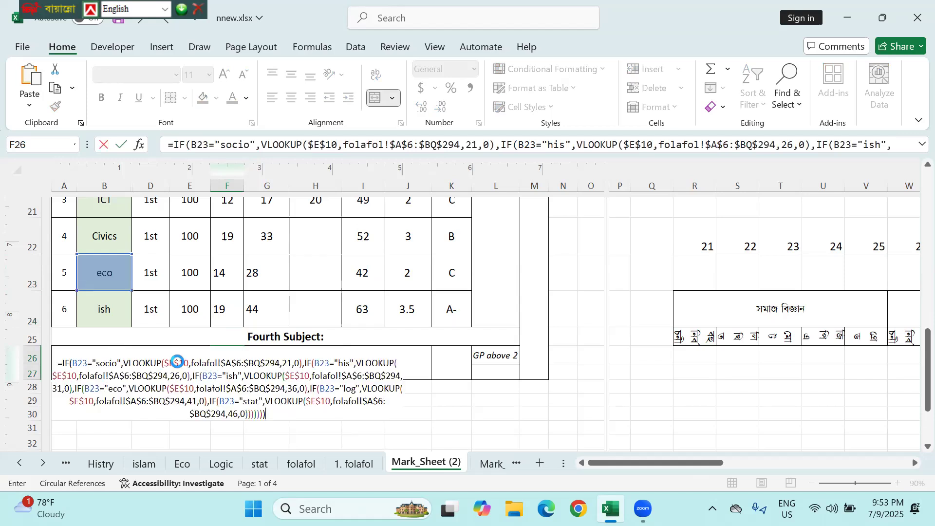
pyautogui.press('Escape')
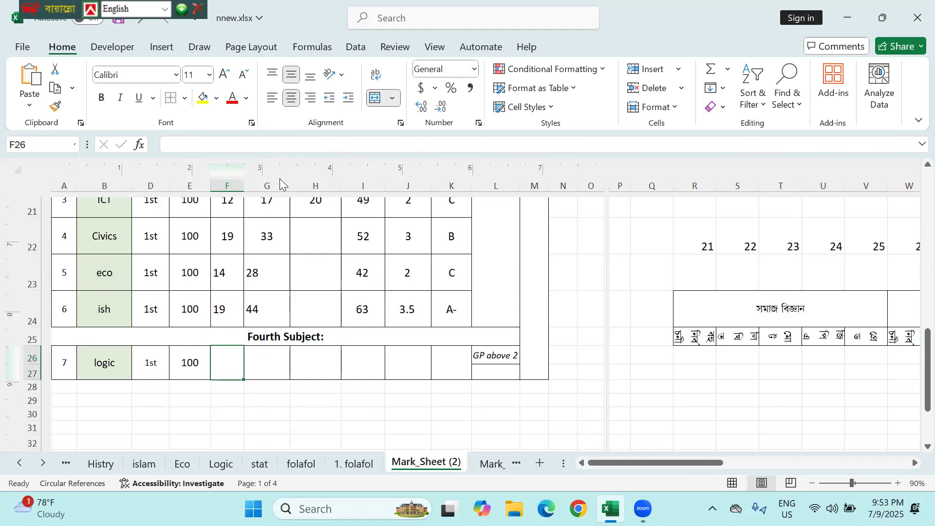
# - Align F26 in the logic row left and top, and paste in the nested IF/VLOOKUP MCQ formula that tests B23
pyautogui.click(272, 98)
pyautogui.click(272, 74)
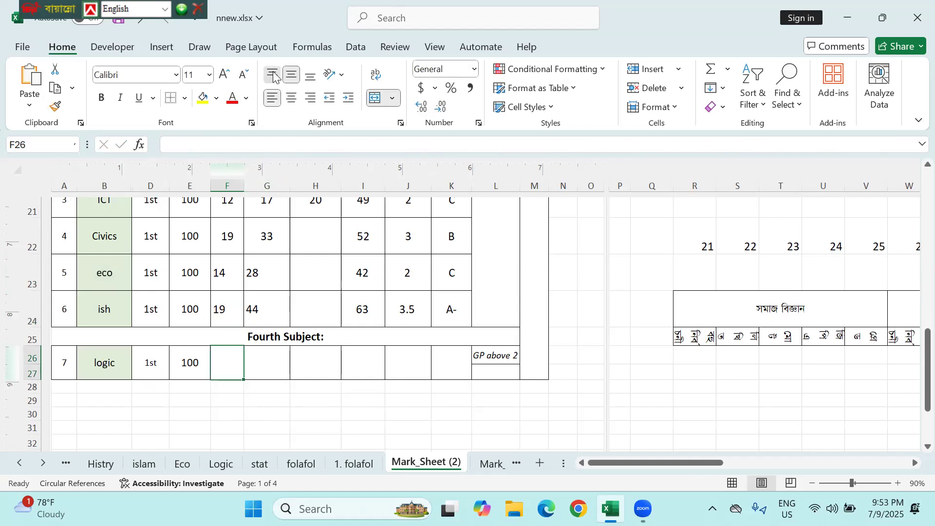
pyautogui.write('=')
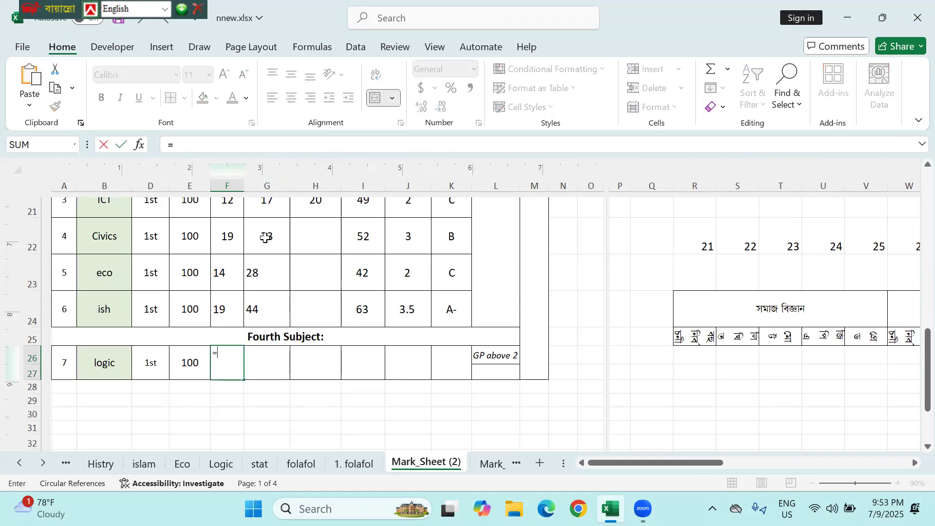
pyautogui.write('IF(B23="socio",VLOOKUP($E$10,folafol!$A$6:$BQ$294,21,0),IF(B23="his",VLOOKUP($E$10,folafol!$A$6:$BQ$294,26,0),IF(B23="ish",VLOOKUP($E$10,folafol!$A$6:$BQ$294,31,0),IF(B23="eco",VLOOKUP($E$10,folafol!$A$6:$BQ$294,36,0),IF(B23="log",VLOOKUP($E$10,folafol!$A$6:$BQ$294,41,0),IF(B23="stat",VLOOKUP($E$10,folafol!$A$6:$BQ$294,46,0)))))))')
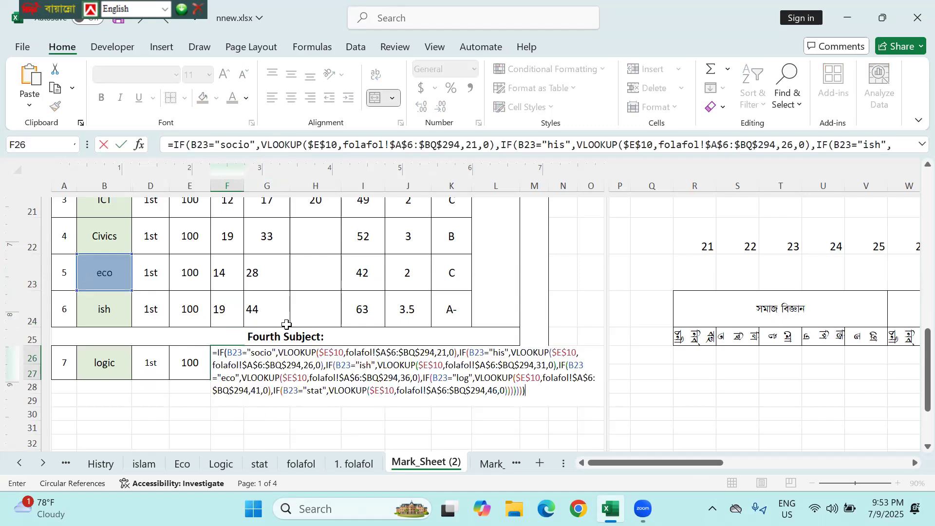
# - Replace B23 with B26 in the "socio", "his" and "ish" tests of the F26 formula
pyautogui.moveTo(229, 354); pyautogui.dragTo(244, 354)
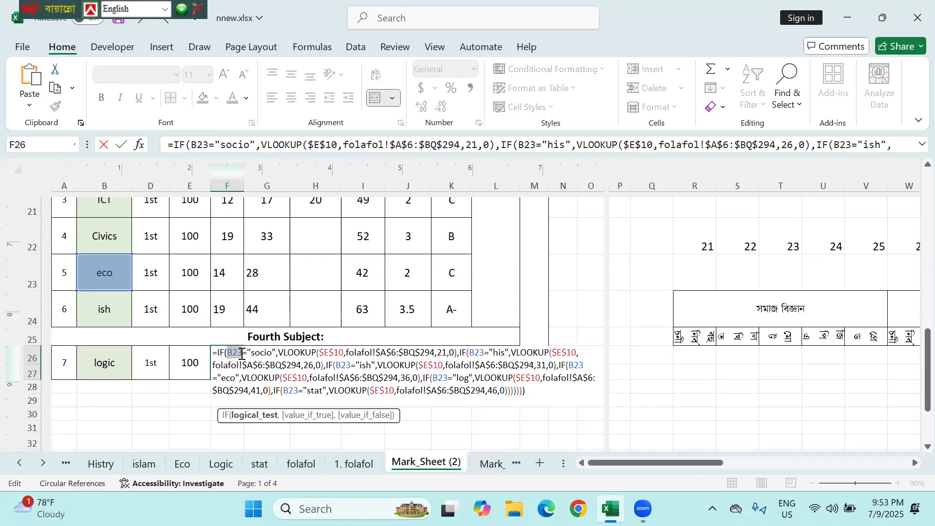
pyautogui.click(113, 365)
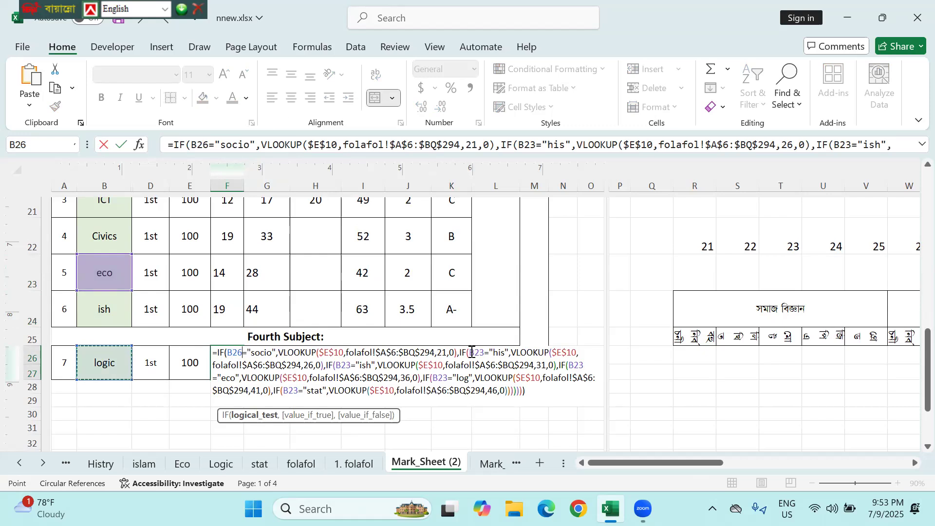
pyautogui.moveTo(468, 352); pyautogui.dragTo(485, 352)
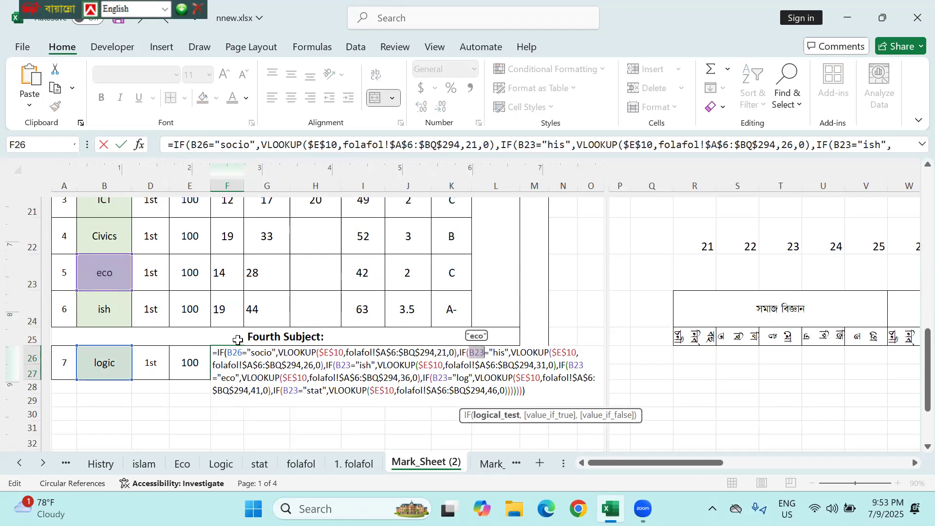
pyautogui.click(102, 369)
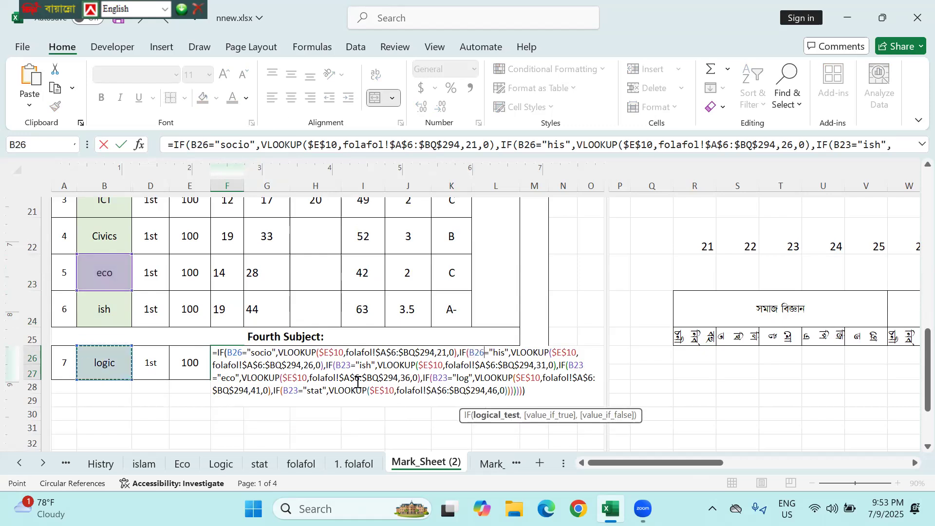
pyautogui.moveTo(336, 365); pyautogui.dragTo(352, 365)
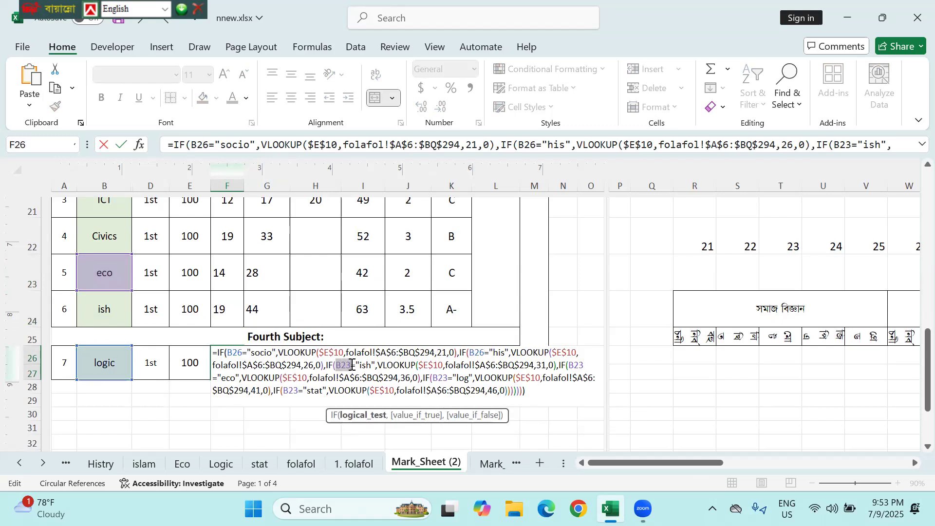
pyautogui.click(109, 369)
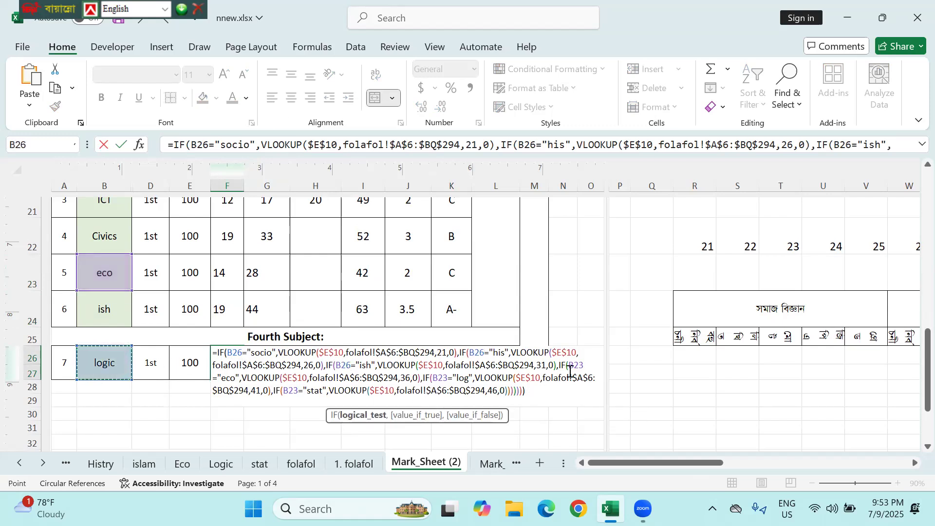
# - Replace B23 with B26 in the "eco", "stat" and "log" tests and commit the F26 formula
pyautogui.moveTo(569, 366); pyautogui.dragTo(585, 366)
pyautogui.click(96, 366)
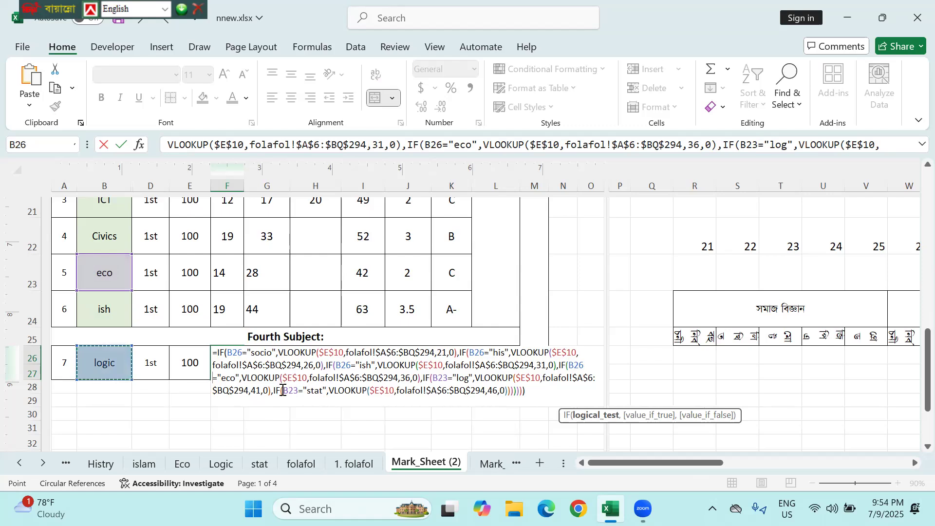
pyautogui.moveTo(284, 391); pyautogui.dragTo(300, 391)
pyautogui.click(116, 365)
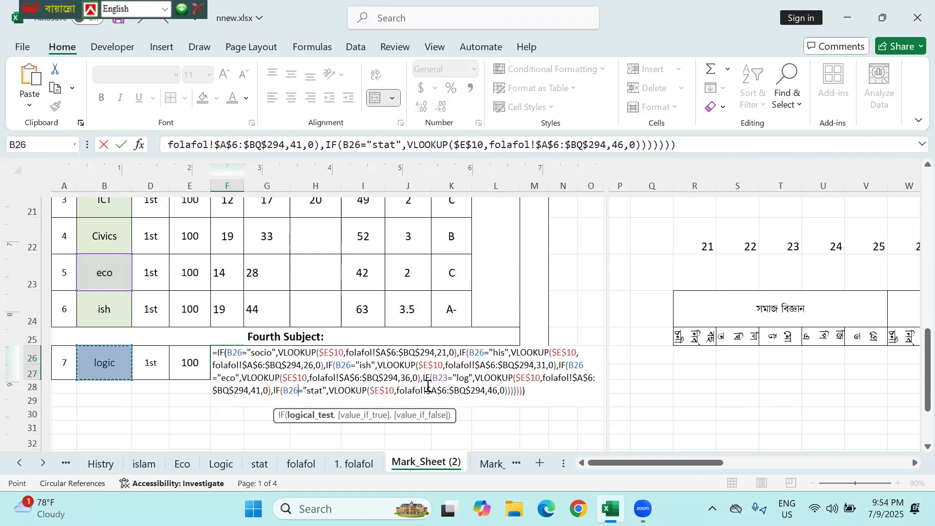
pyautogui.moveTo(434, 379); pyautogui.dragTo(448, 378)
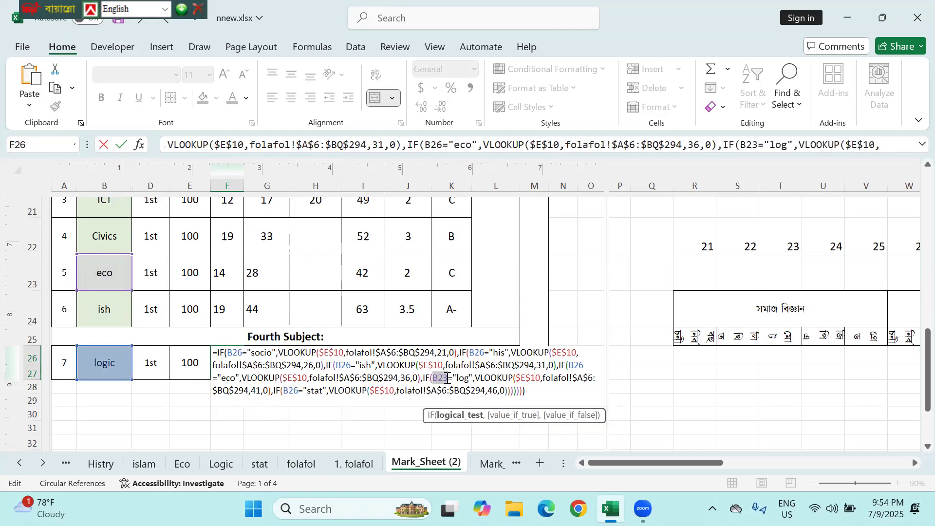
pyautogui.click(106, 366)
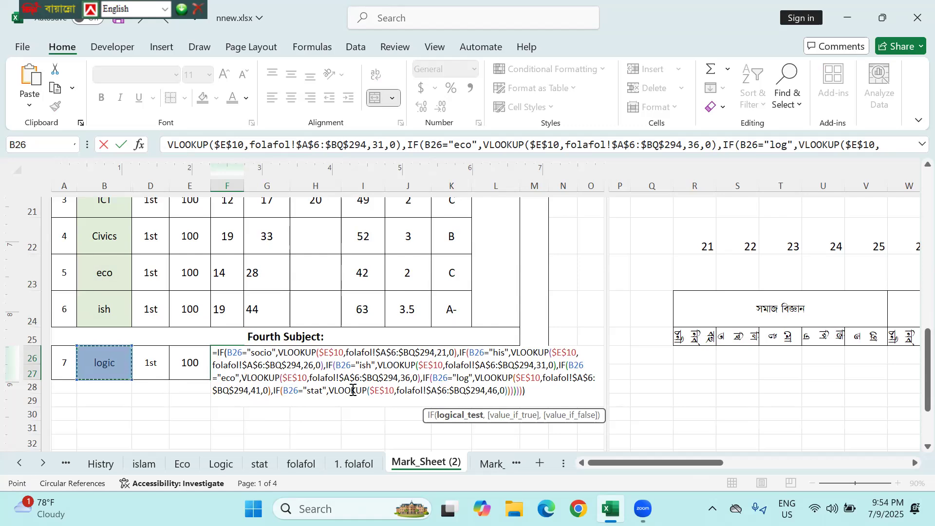
pyautogui.press('Return')
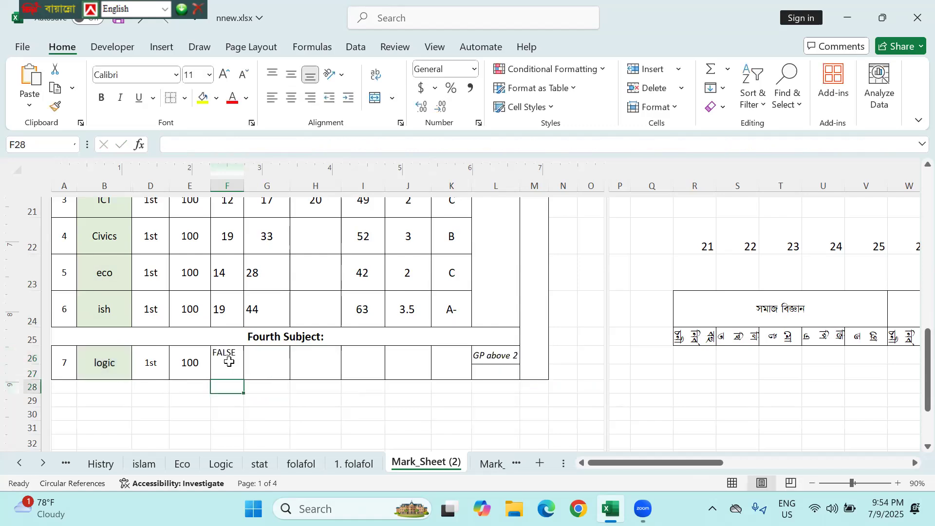
# - Check how the optional subject's name is spelled in column BC of the folafol sheet
pyautogui.click(228, 361)
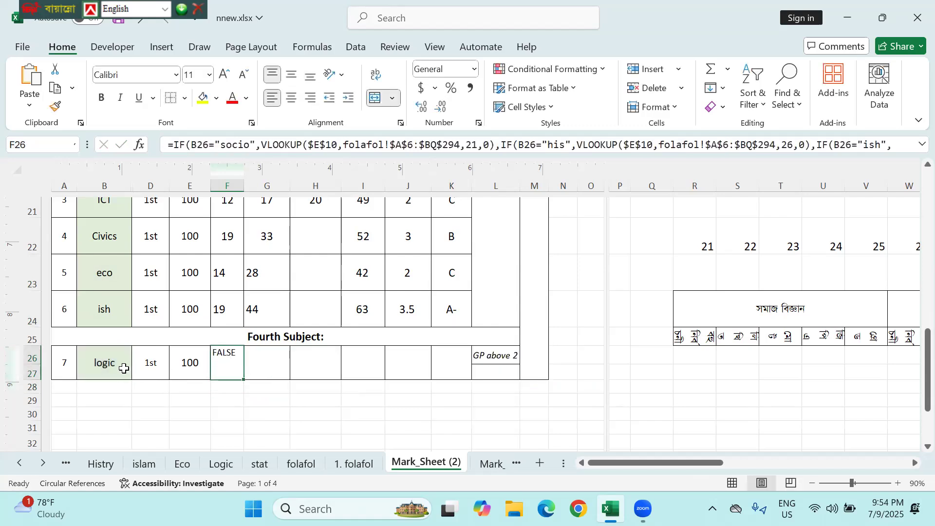
pyautogui.click(301, 464)
pyautogui.hscroll(10, 372, 461)
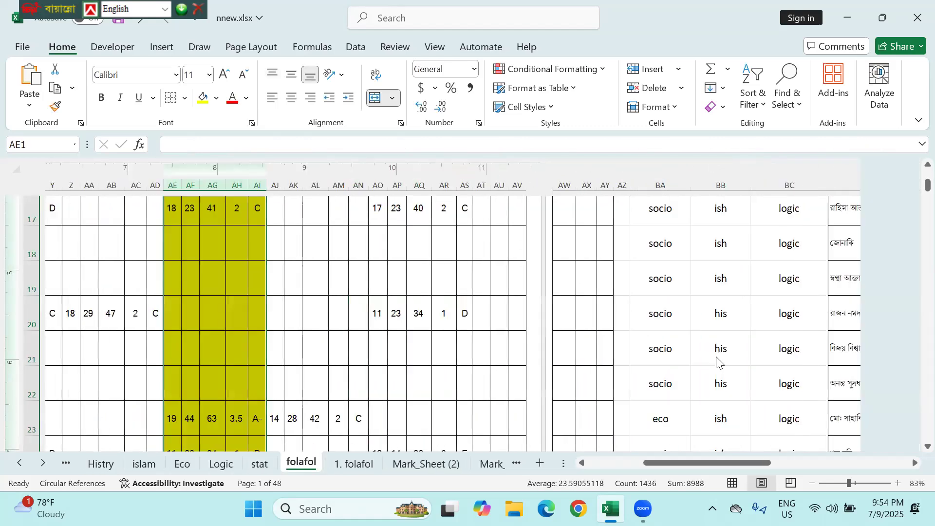
pyautogui.hscroll(3, 717, 363)
pyautogui.click(598, 245)
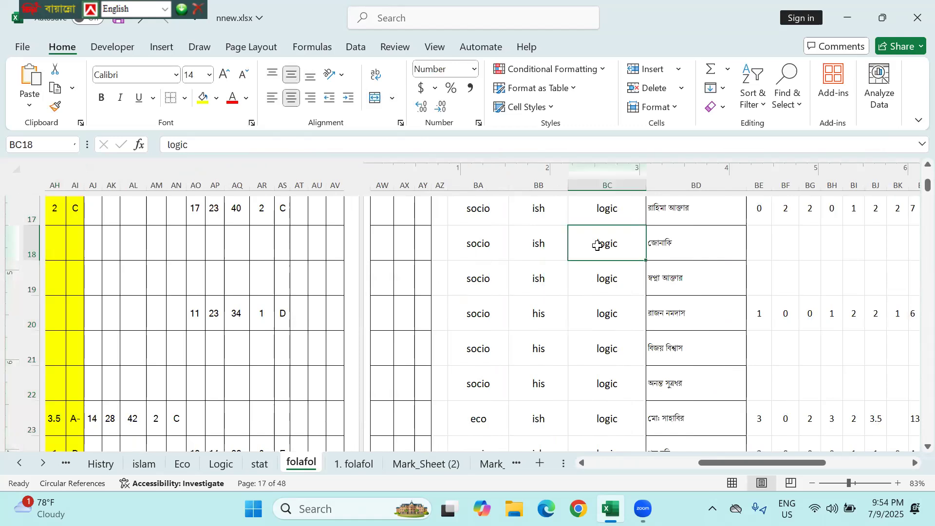
pyautogui.scroll(6, 599, 245)
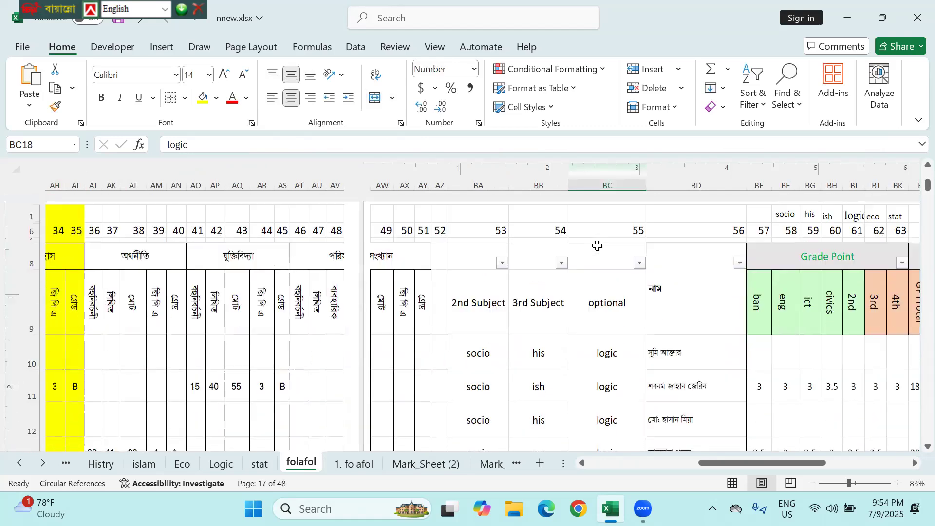
# - Change the subject test "log" to "logic" in the F26 formula on Mark_Sheet (2)
pyautogui.click(413, 461)
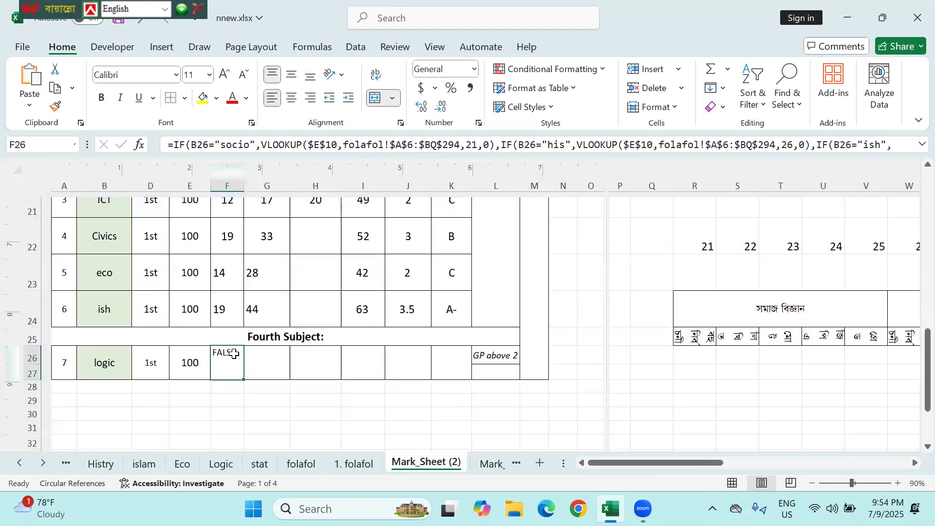
pyautogui.click(764, 142)
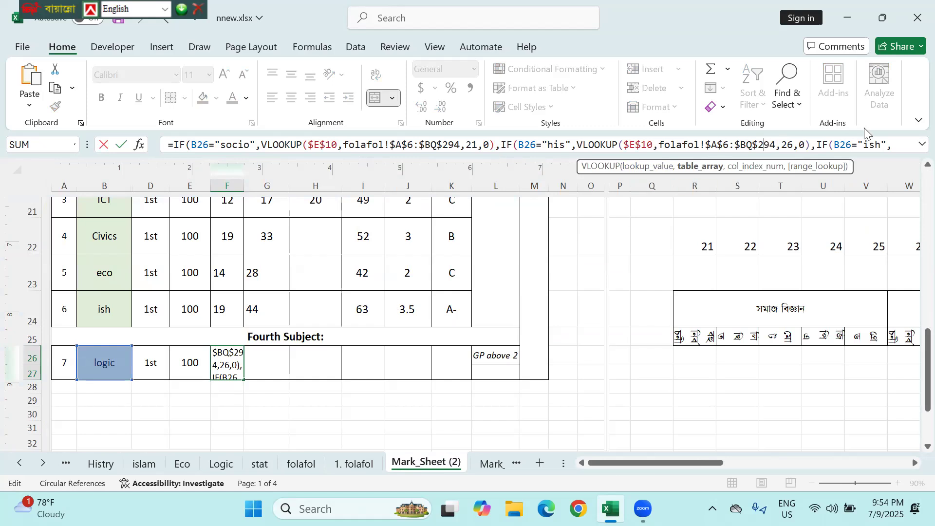
pyautogui.press('Right')
pyautogui.press('Right')
pyautogui.press('Right')
pyautogui.press('Right')
pyautogui.press('Right')
pyautogui.press('Right')
pyautogui.press('Right')
pyautogui.press('Right')
pyautogui.press('Right')
pyautogui.press('Right')
pyautogui.press('Right')
pyautogui.press('Right')
pyautogui.press('Right')
pyautogui.press('Right')
pyautogui.press('Right')
pyautogui.press('Right')
pyautogui.press('Right')
pyautogui.press('Right')
pyautogui.press('Right')
pyautogui.press('Right')
pyautogui.press('Right')
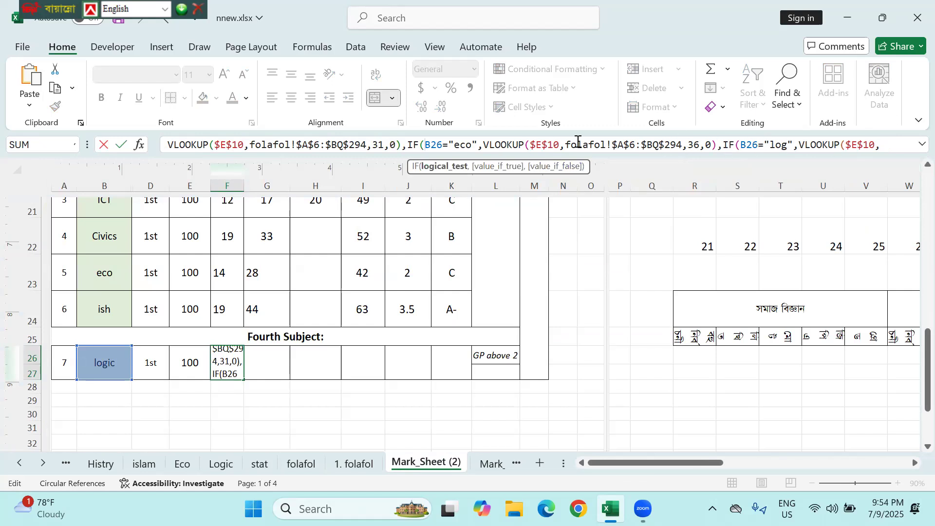
pyautogui.press('Right')
pyautogui.press('Right')
pyautogui.press('Right')
pyautogui.press('Right')
pyautogui.press('Right')
pyautogui.press('Right')
pyautogui.press('Right')
pyautogui.press('Right')
pyautogui.press('Right')
pyautogui.press('Right')
pyautogui.press('Right')
pyautogui.press('Right')
pyautogui.press('Right')
pyautogui.press('Right')
pyautogui.press('Right')
pyautogui.press('Right')
pyautogui.press('Right')
pyautogui.press('Right')
pyautogui.press('Right')
pyautogui.press('Right')
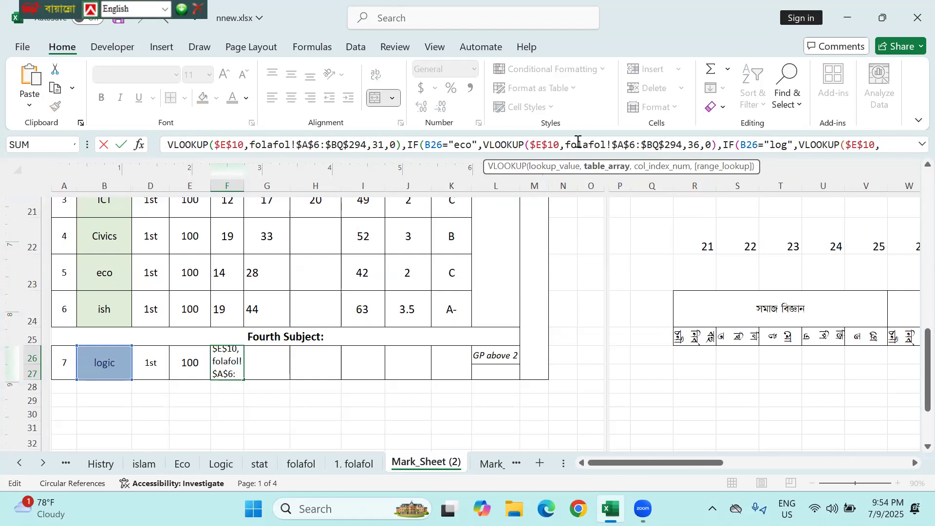
pyautogui.press('Right')
pyautogui.press('Right')
pyautogui.press('Right')
pyautogui.press('Right')
pyautogui.press('Right')
pyautogui.press('Right')
pyautogui.press('Right')
pyautogui.press('Right')
pyautogui.press('Right')
pyautogui.press('Right')
pyautogui.press('Right')
pyautogui.press('Right')
pyautogui.press('Right')
pyautogui.press('Right')
pyautogui.press('Right')
pyautogui.press('Right')
pyautogui.press('Right')
pyautogui.press('Right')
pyautogui.press('Right')
pyautogui.press('Right')
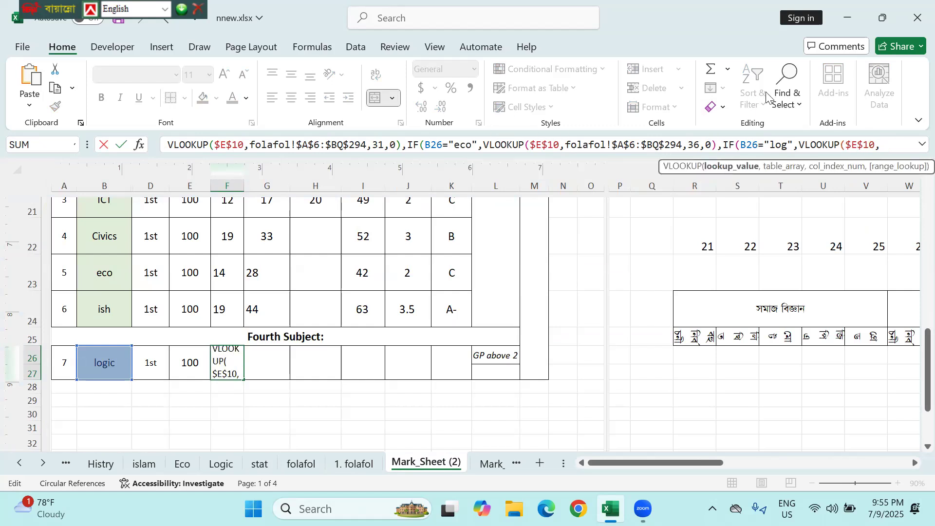
pyautogui.click(783, 144)
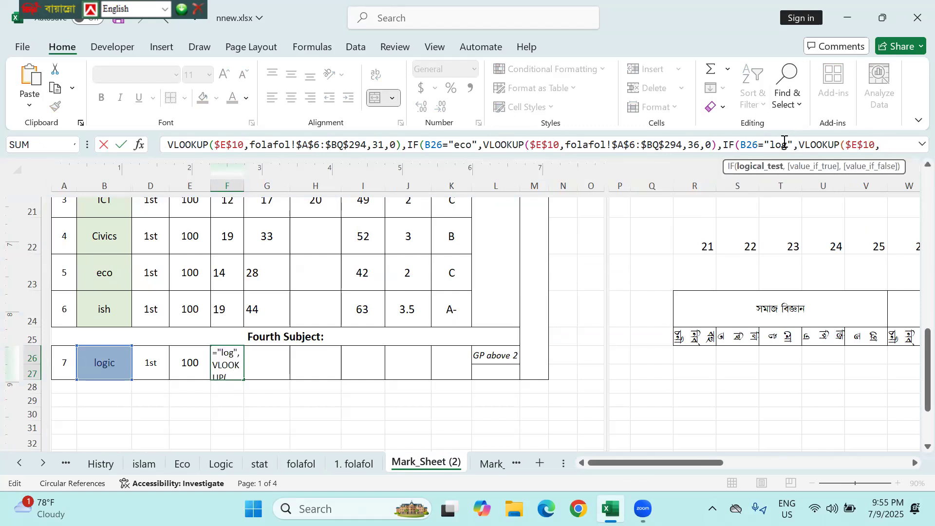
pyautogui.write('ic')
pyautogui.press('Return')
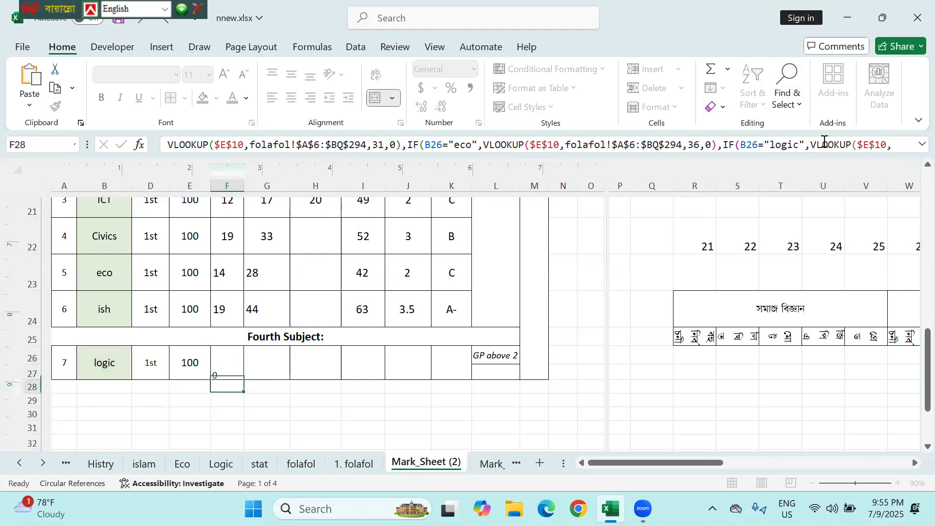
# - Fill the logic subject's columns AO:AS on the folafol sheet with light orange
pyautogui.click(218, 370)
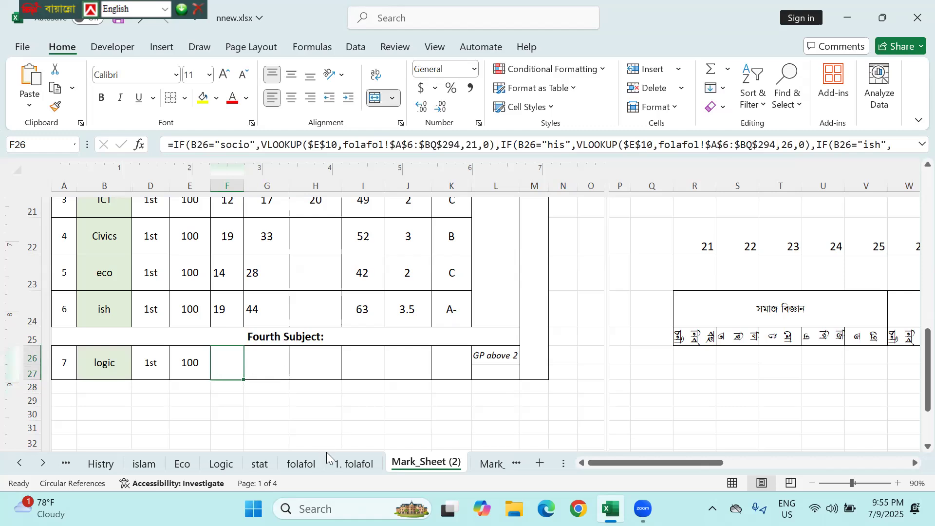
pyautogui.click(357, 463)
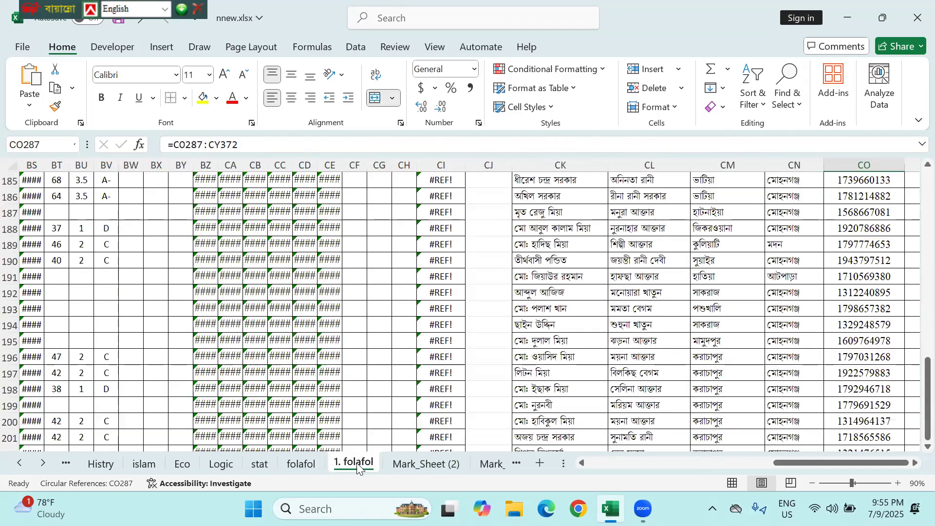
pyautogui.click(297, 465)
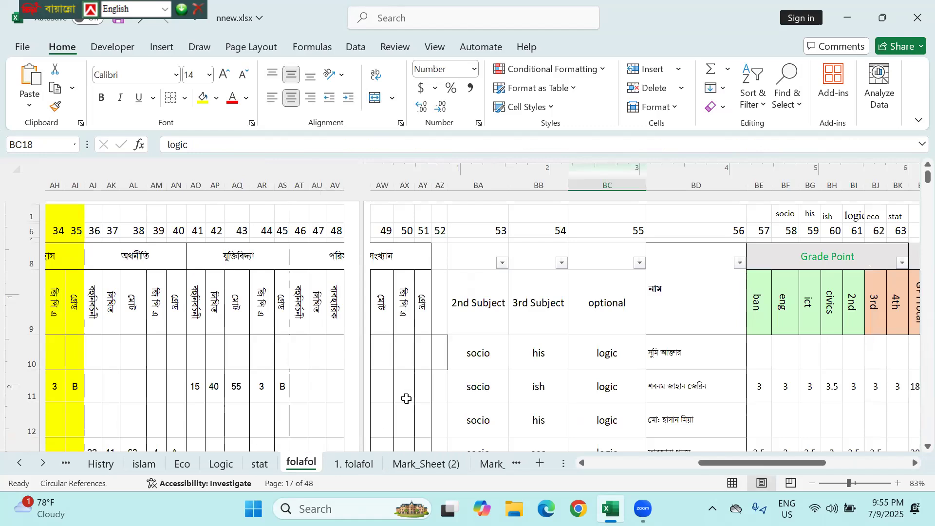
pyautogui.scroll(-3, 406, 399)
pyautogui.hscroll(-2, 407, 398)
pyautogui.scroll(3, 407, 398)
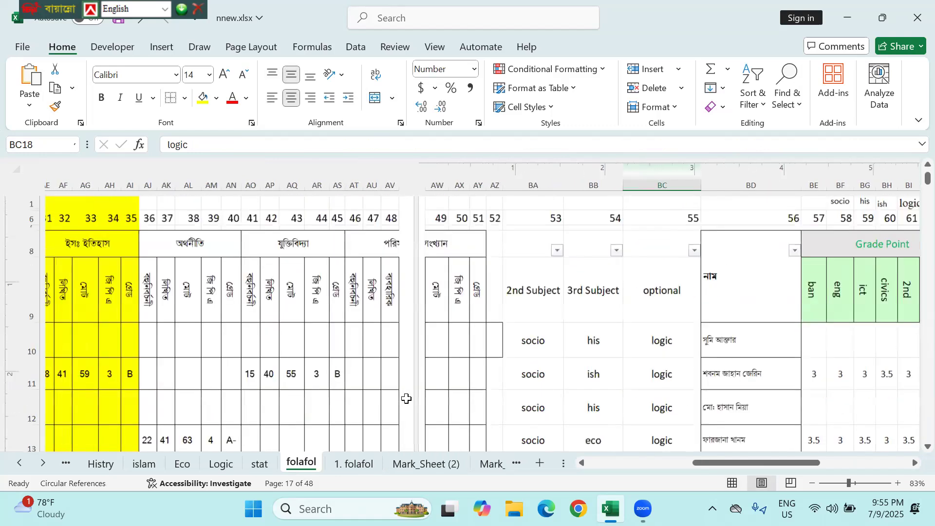
pyautogui.hscroll(-2, 407, 398)
pyautogui.hscroll(5, 406, 398)
pyautogui.hscroll(-3, 406, 398)
pyautogui.moveTo(196, 180); pyautogui.dragTo(280, 185)
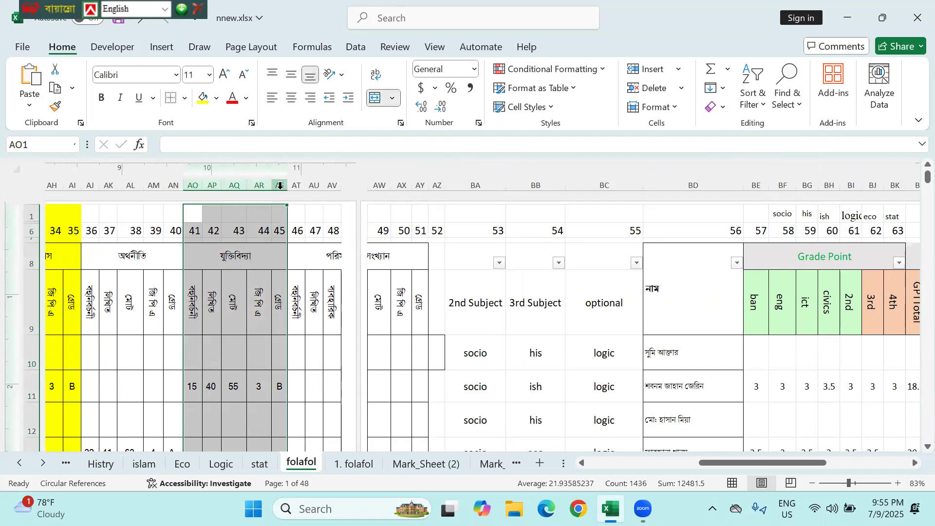
pyautogui.click(216, 98)
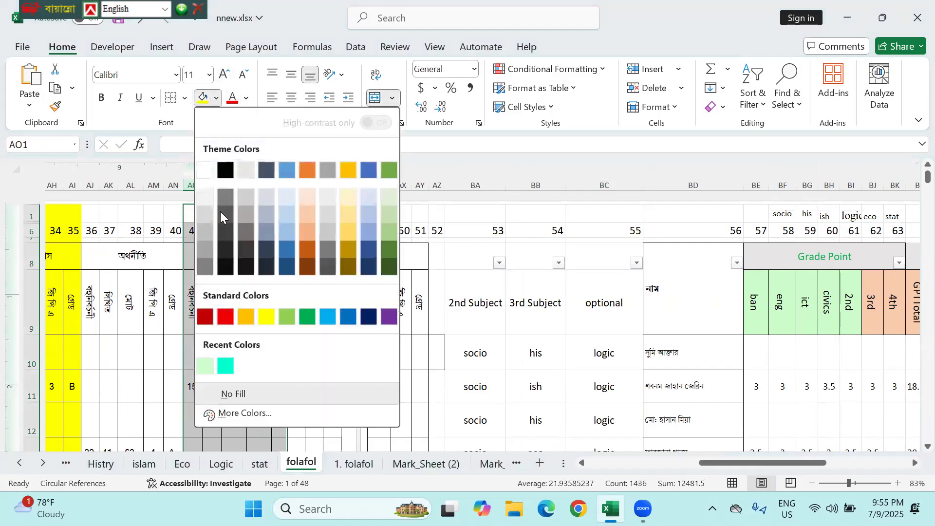
pyautogui.click(300, 236)
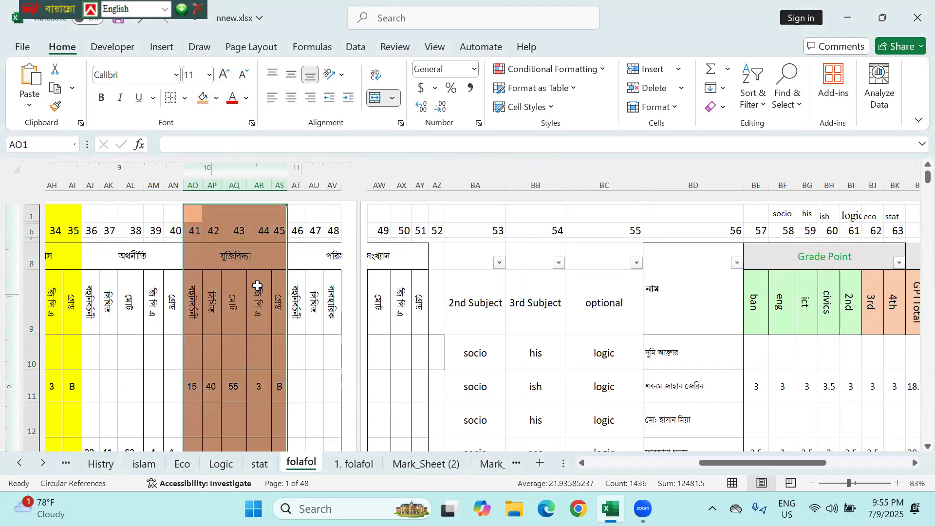
# - Examine the logic marks in AO23:AR23 of the folafol sheet for the student in row 23
pyautogui.hscroll(-5, 258, 285)
pyautogui.hscroll(-5, 258, 286)
pyautogui.scroll(-1, 258, 286)
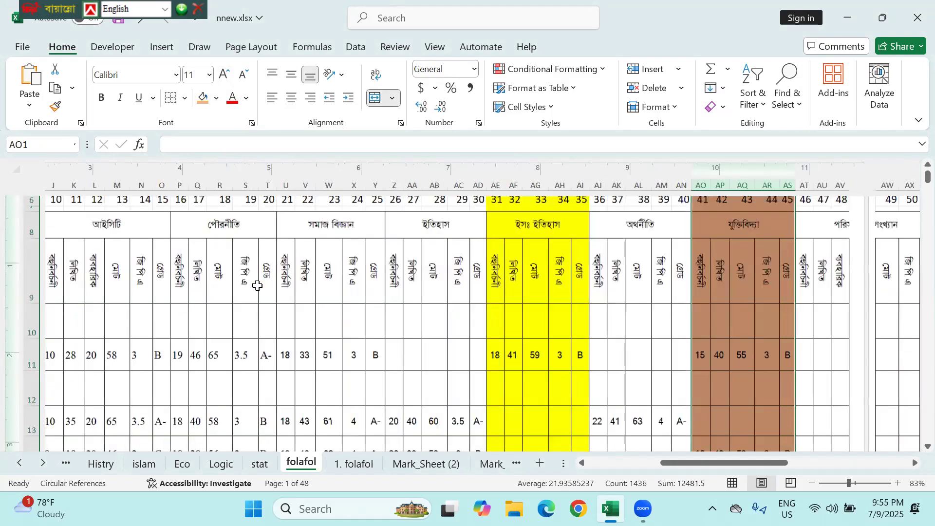
pyautogui.hscroll(-5, 257, 286)
pyautogui.scroll(-2, 258, 285)
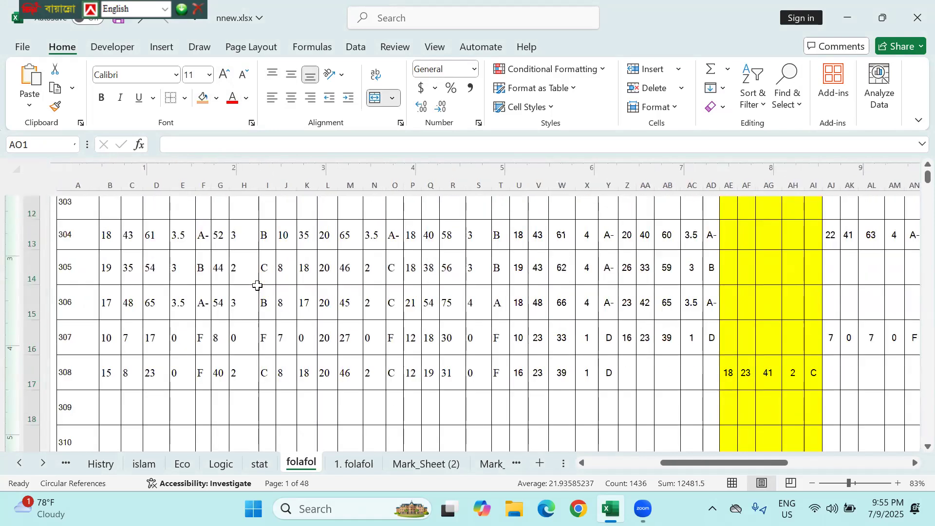
pyautogui.scroll(-3, 257, 286)
pyautogui.hscroll(2, 258, 285)
pyautogui.hscroll(6, 257, 286)
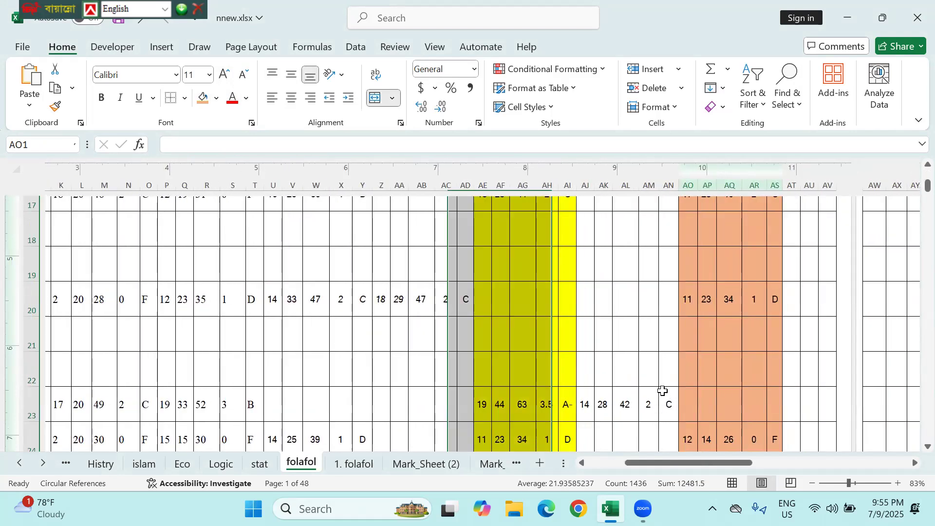
pyautogui.moveTo(695, 400); pyautogui.dragTo(753, 396)
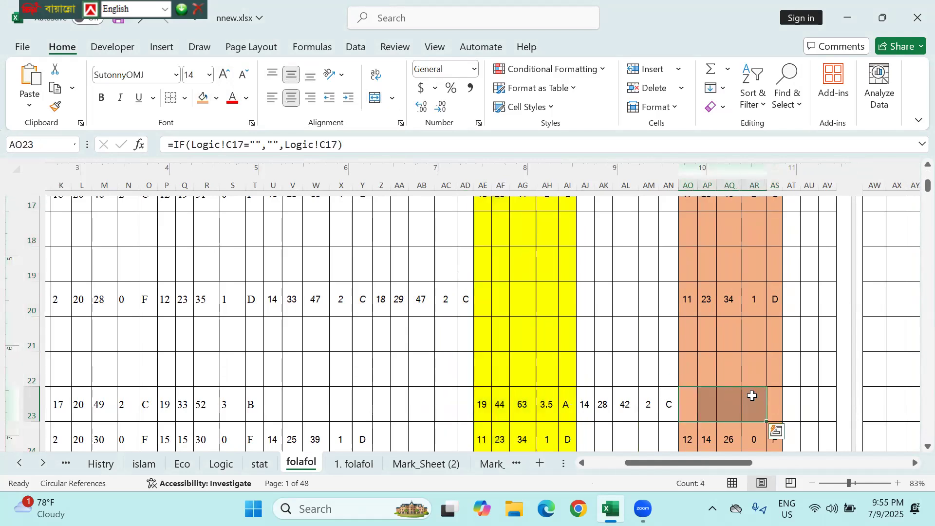
# - Copy the G24 formula text on Mark_Sheet (2) into the fourth-subject cell G26
pyautogui.click(419, 464)
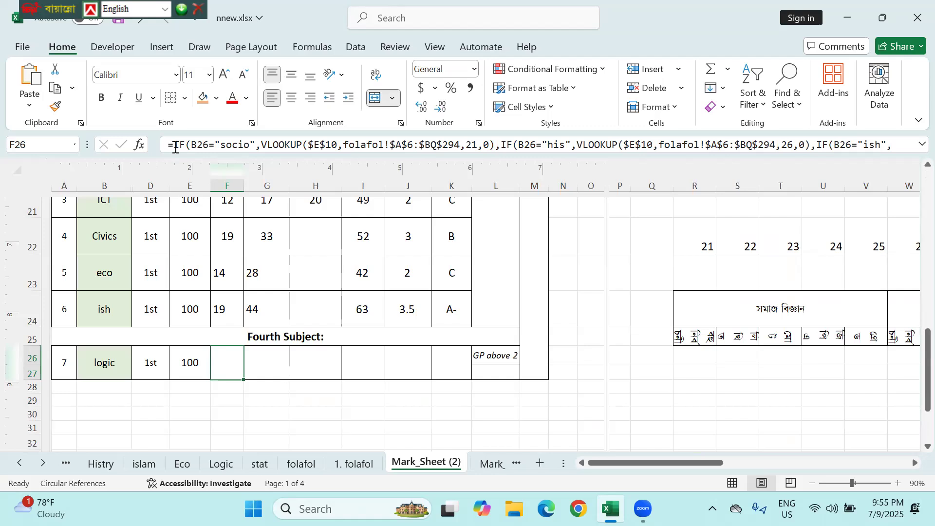
pyautogui.click(272, 303)
pyautogui.moveTo(175, 139); pyautogui.dragTo(606, 154)
pyautogui.hotkey('ctrl', 'c')
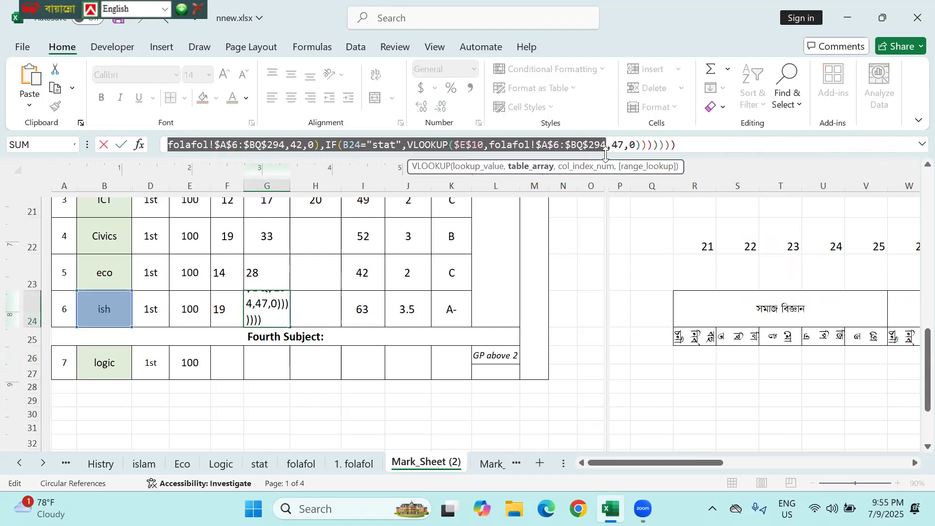
pyautogui.moveTo(676, 142); pyautogui.dragTo(676, 142)
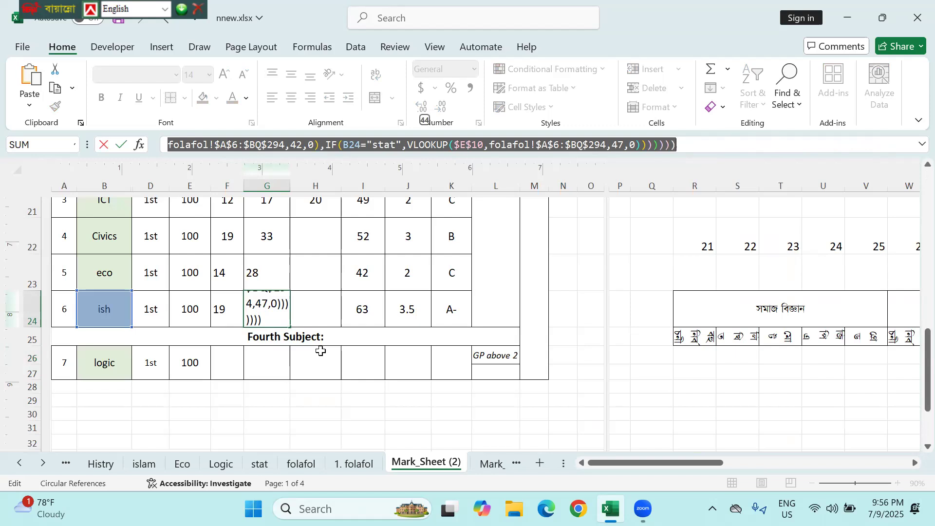
pyautogui.press('Escape')
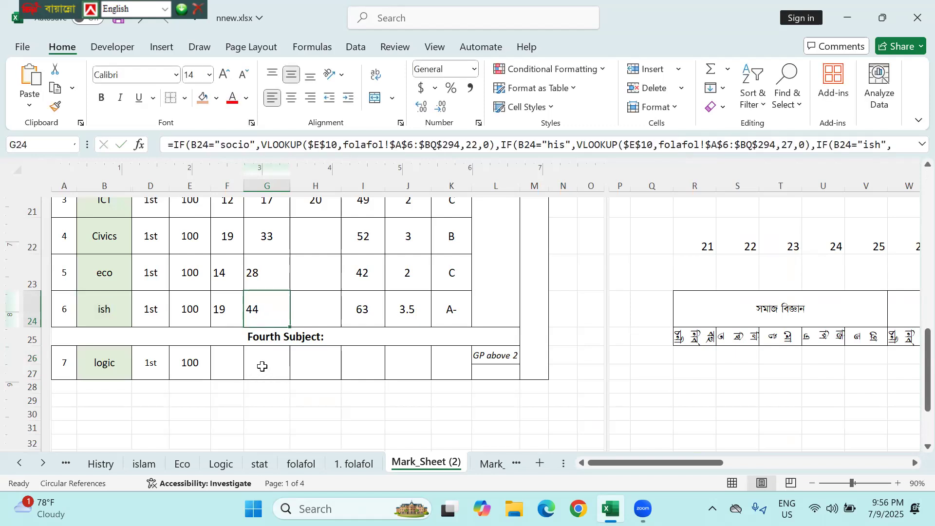
pyautogui.click(263, 367)
pyautogui.write('=')
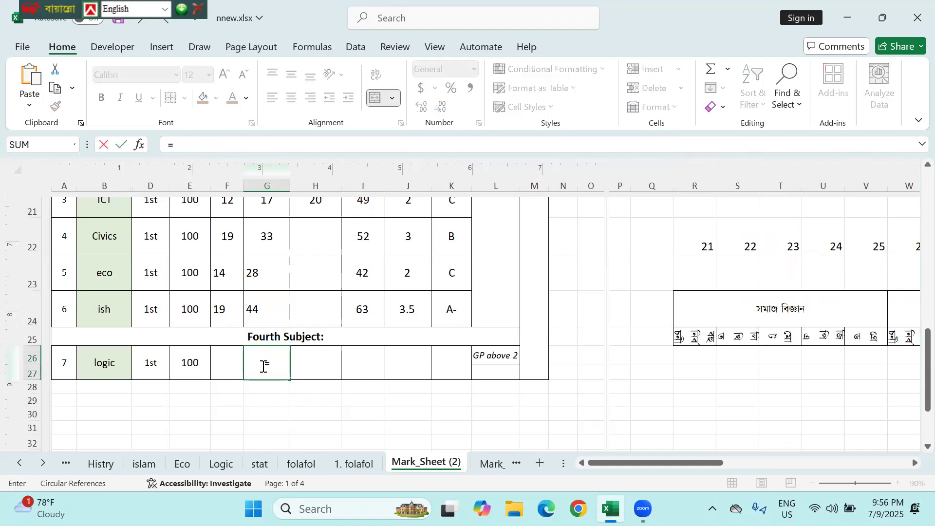
pyautogui.hotkey('ctrl', 'v')
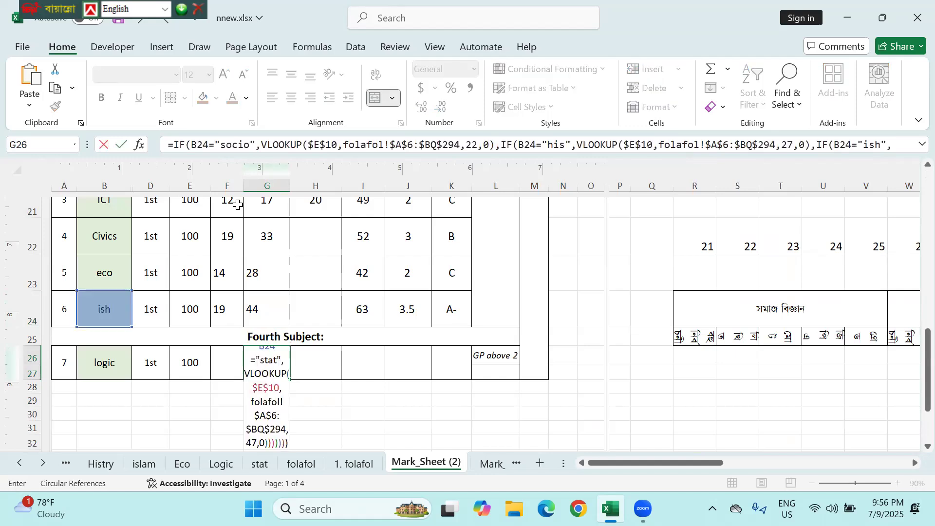
# - Replace B24 with B26 in the "socio", "his" and "ish" tests of the G26 formula
pyautogui.moveTo(191, 144); pyautogui.dragTo(209, 144)
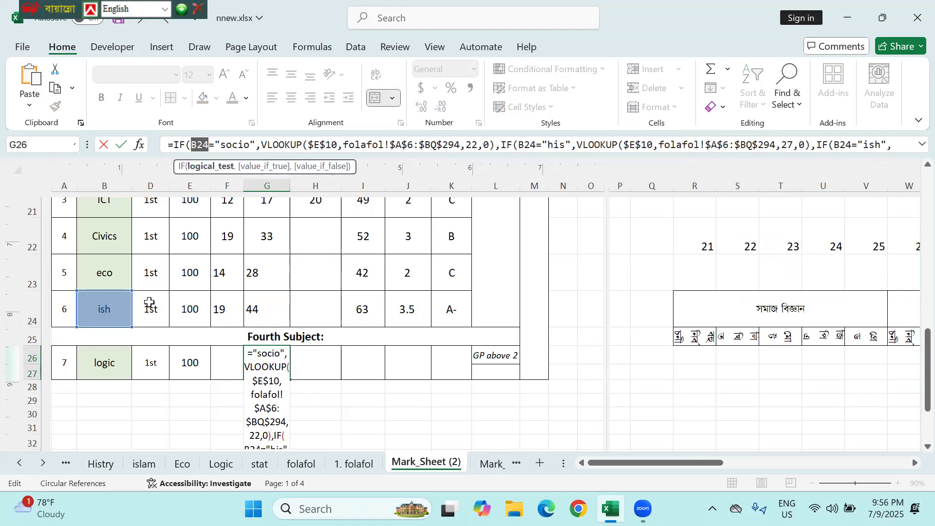
pyautogui.click(103, 361)
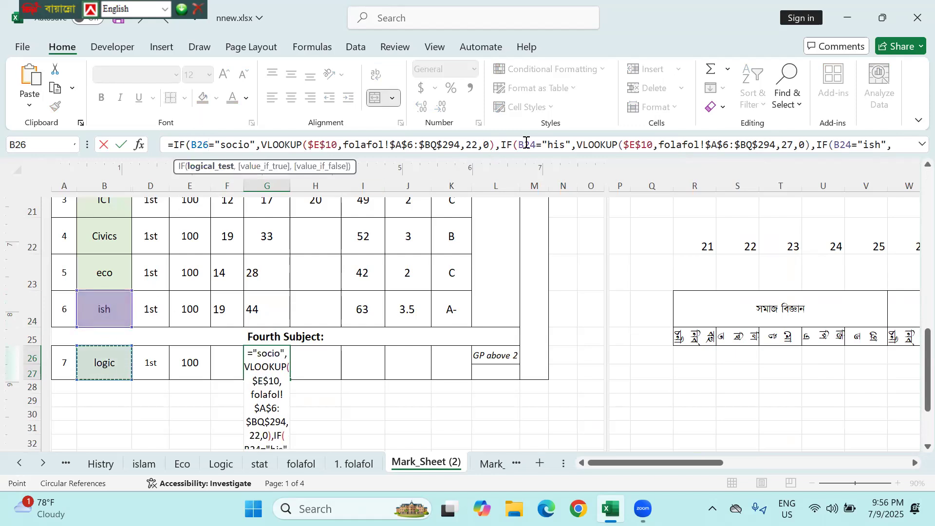
pyautogui.moveTo(519, 144); pyautogui.dragTo(537, 144)
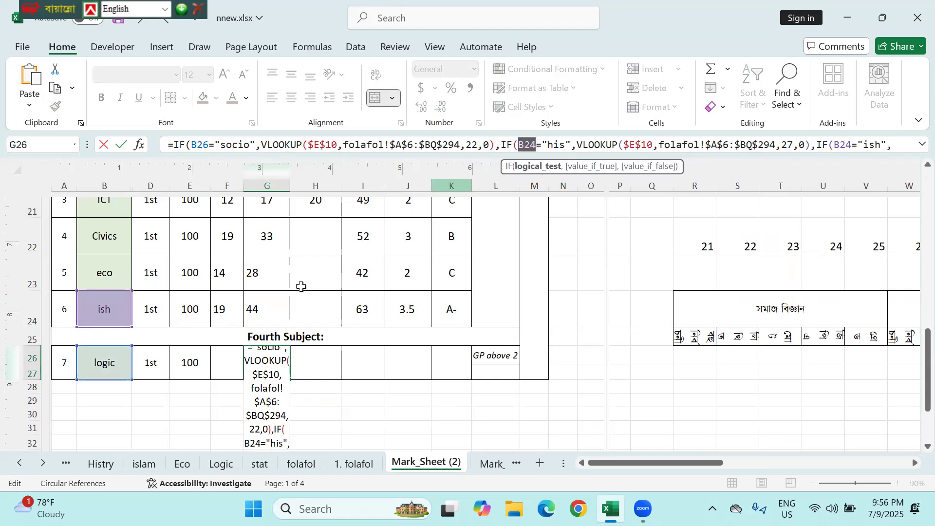
pyautogui.click(114, 364)
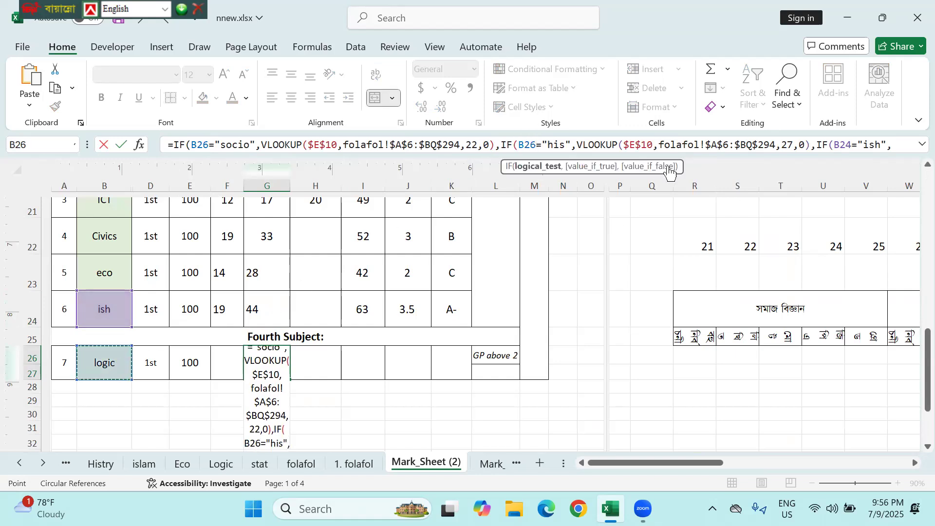
pyautogui.moveTo(833, 145); pyautogui.dragTo(853, 144)
pyautogui.click(105, 363)
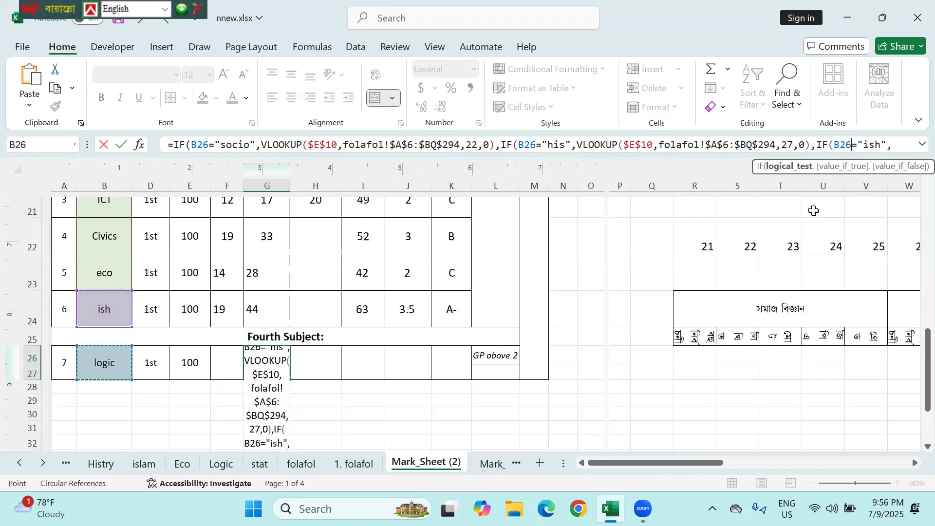
# - Replace B24 with B26 in the "eco" and "log" tests of the G26 formula
pyautogui.click(871, 142)
pyautogui.press('Right')
pyautogui.press('Right')
pyautogui.press('Right')
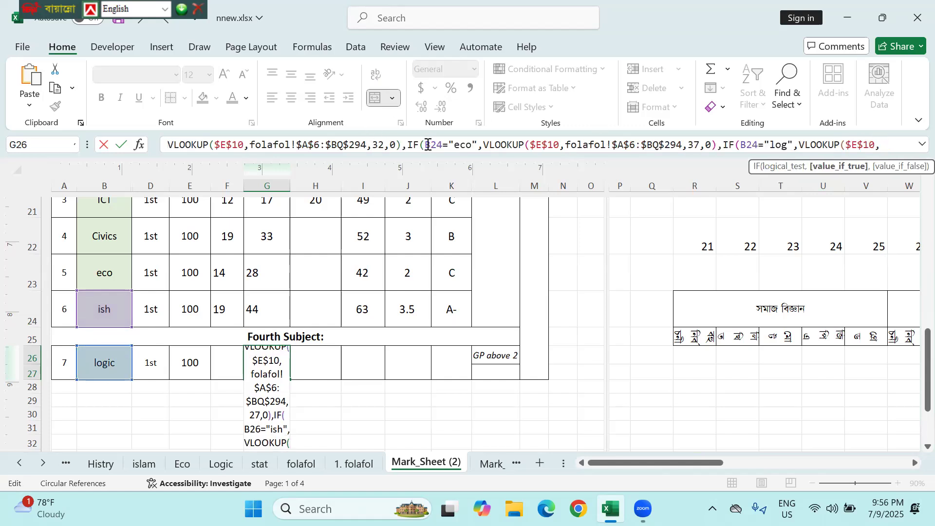
pyautogui.moveTo(426, 143); pyautogui.dragTo(442, 144)
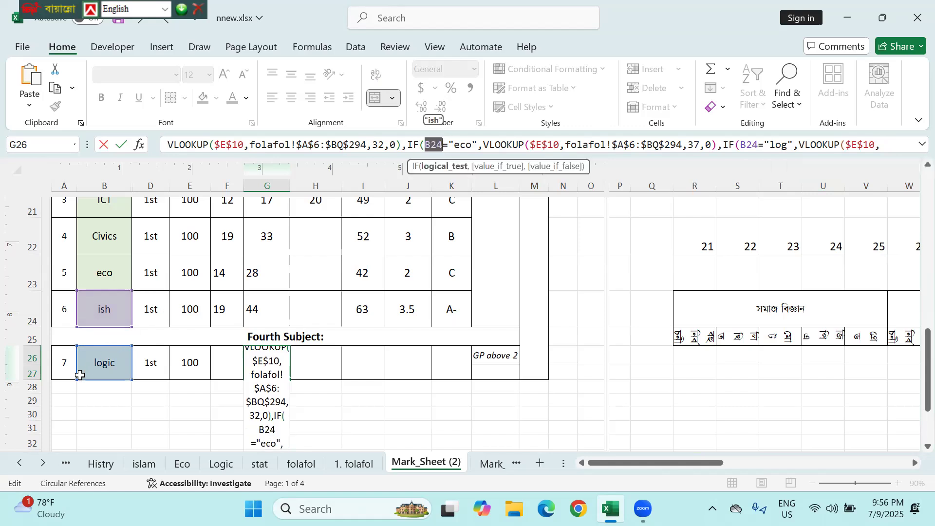
pyautogui.click(101, 361)
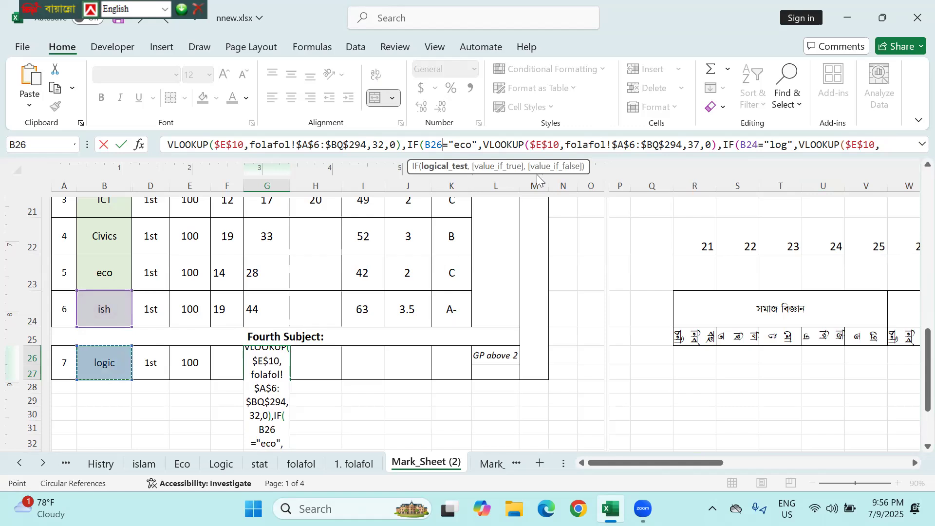
pyautogui.moveTo(740, 144); pyautogui.dragTo(759, 144)
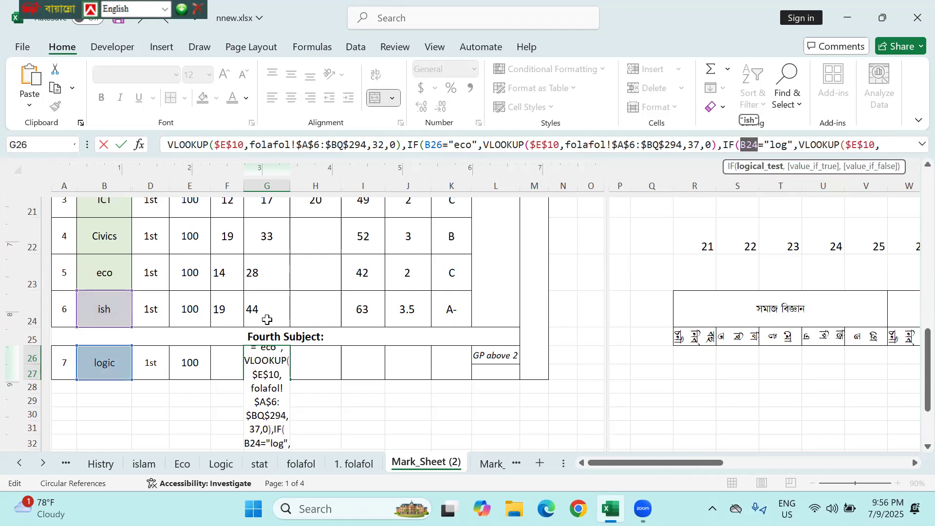
pyautogui.click(109, 366)
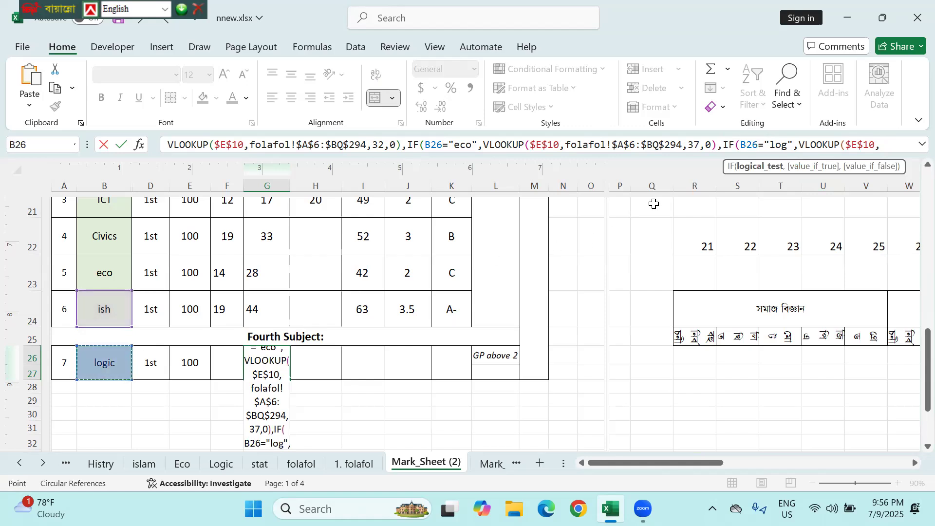
# - Replace B24 with B26 in the "stat" test and commit the G26 formula
pyautogui.click(827, 144)
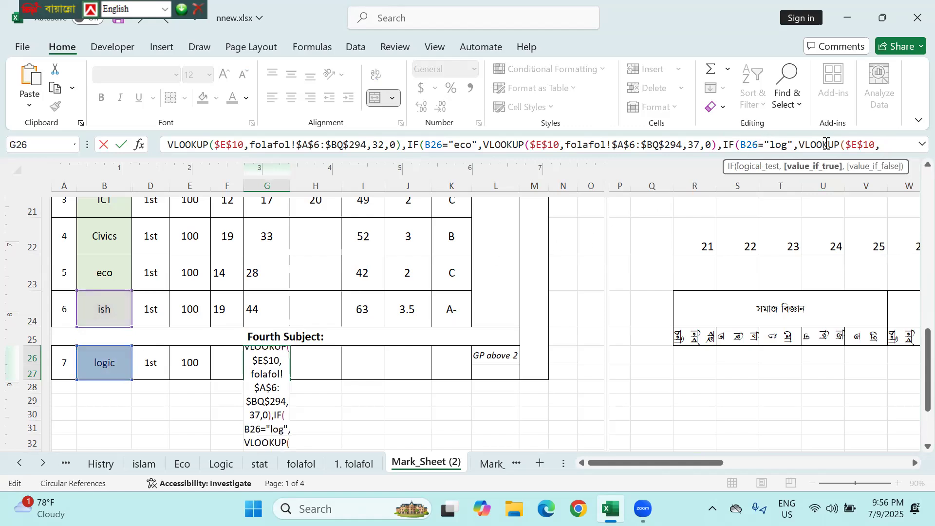
pyautogui.press('Right')
pyautogui.press('Right')
pyautogui.press('Right')
pyautogui.press('Right')
pyautogui.press('Right')
pyautogui.press('Right')
pyautogui.press('Right')
pyautogui.press('Right')
pyautogui.press('Right')
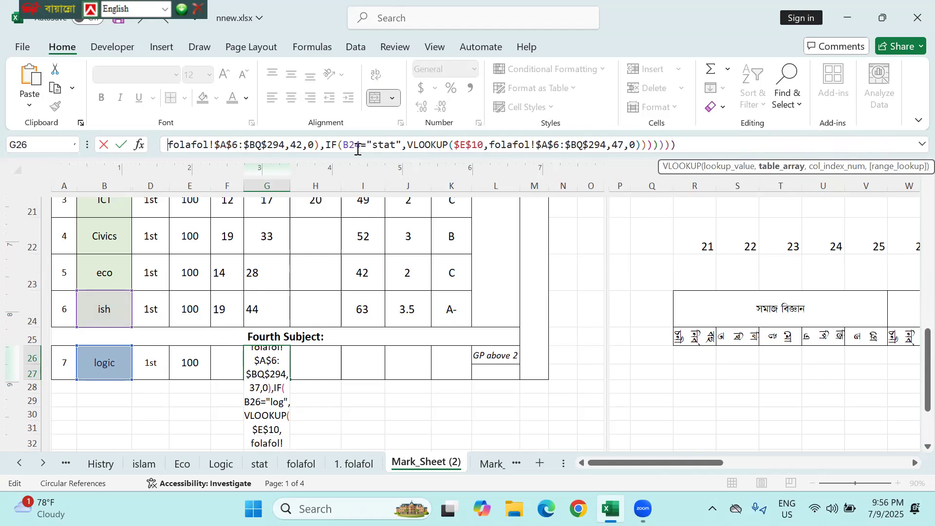
pyautogui.moveTo(343, 143); pyautogui.dragTo(363, 144)
pyautogui.click(106, 363)
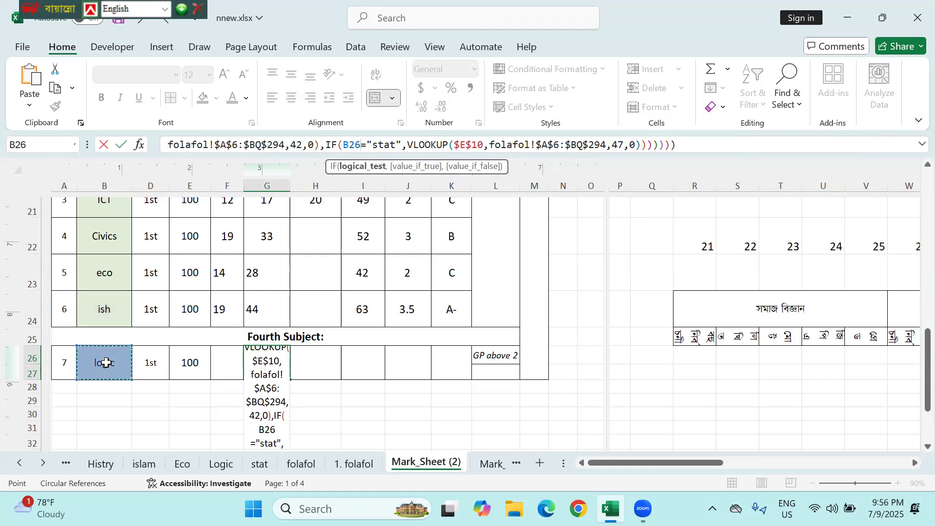
pyautogui.press('Return')
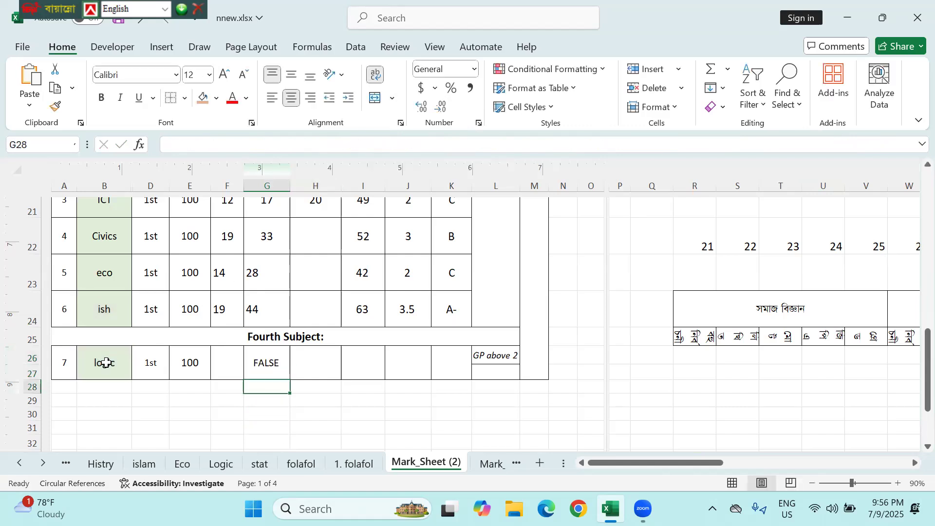
# - Change the "log" test in the G26 formula to "logic" and commit it
pyautogui.click(270, 362)
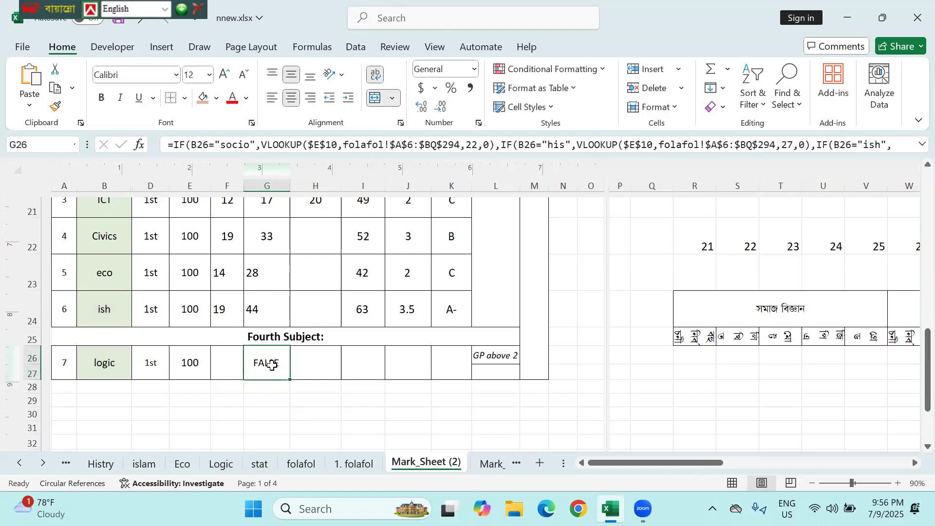
pyautogui.click(767, 144)
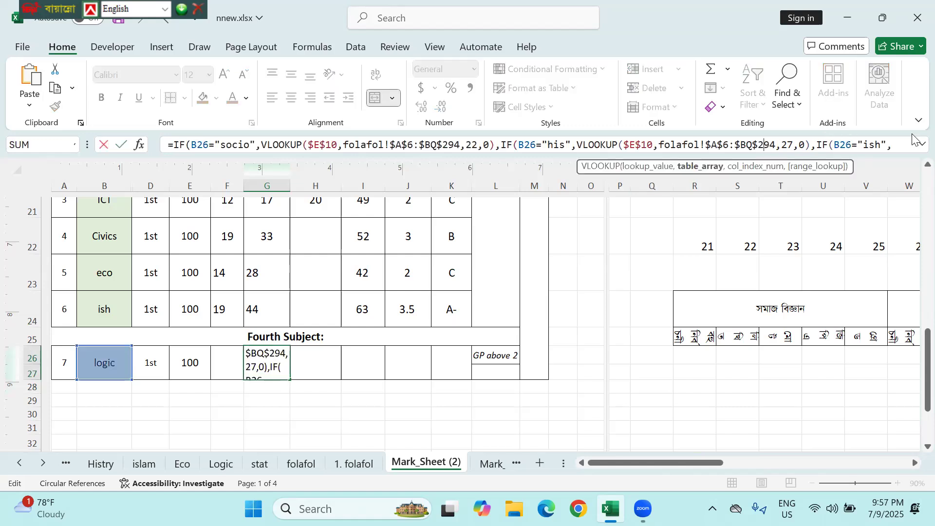
pyautogui.press('Right')
pyautogui.press('Right')
pyautogui.press('Right')
pyautogui.press('Right')
pyautogui.press('Right')
pyautogui.press('Right')
pyautogui.press('Right')
pyautogui.press('Right')
pyautogui.press('Right')
pyautogui.press('Right')
pyautogui.press('Right')
pyautogui.press('Right')
pyautogui.press('Right')
pyautogui.press('Right')
pyautogui.press('Right')
pyautogui.press('Right')
pyautogui.press('Right')
pyautogui.press('Right')
pyautogui.press('Right')
pyautogui.press('Right')
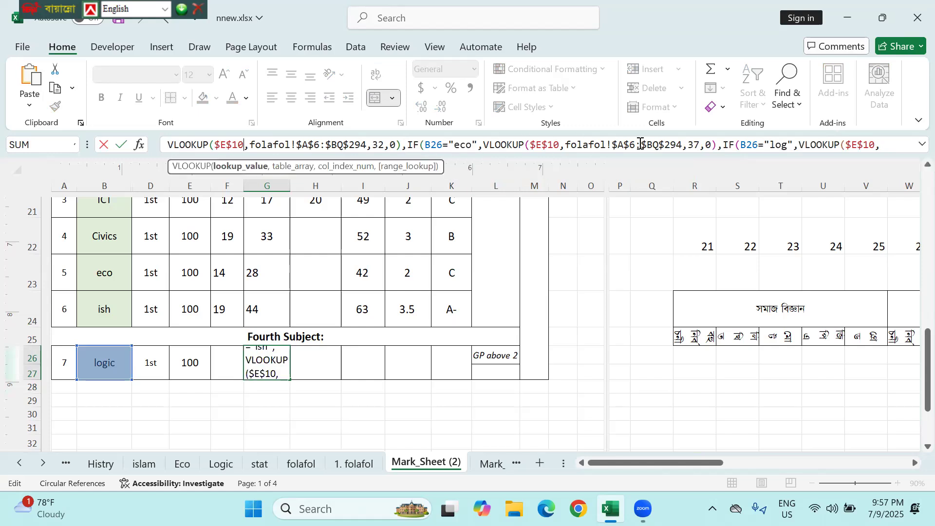
pyautogui.click(786, 145)
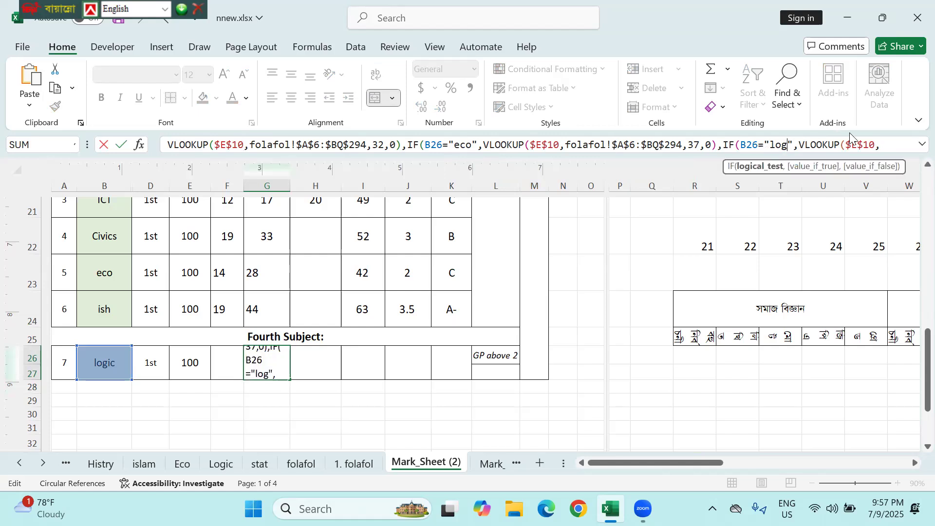
pyautogui.write('ic')
pyautogui.press('Return')
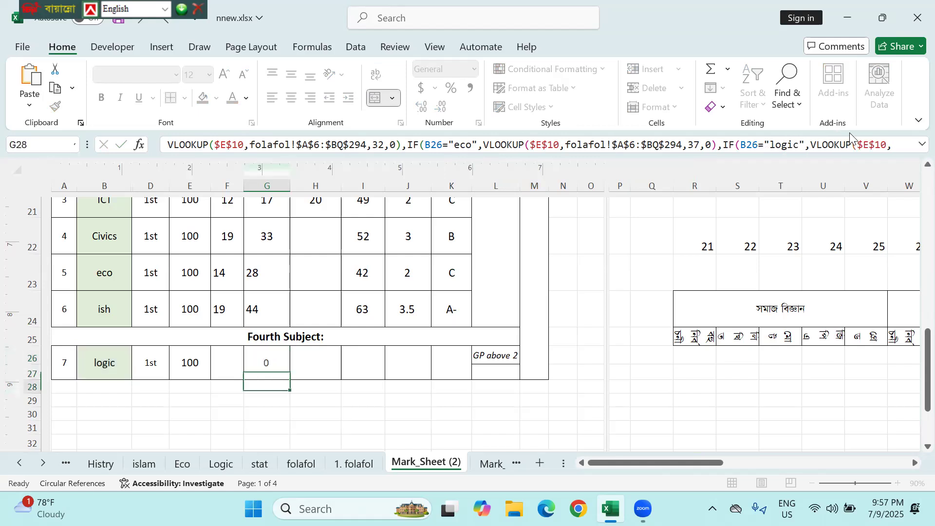
pyautogui.click(370, 368)
pyautogui.write('=')
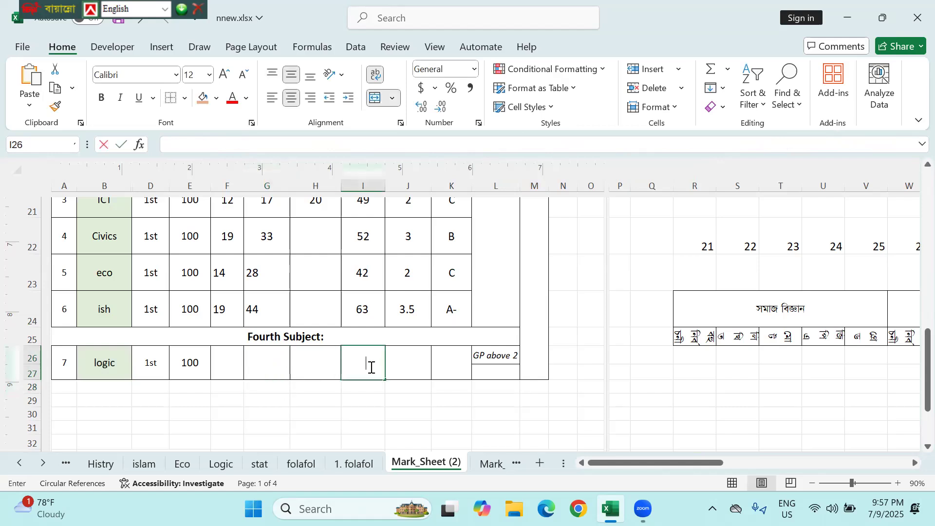
pyautogui.hotkey('ctrl', 'v')
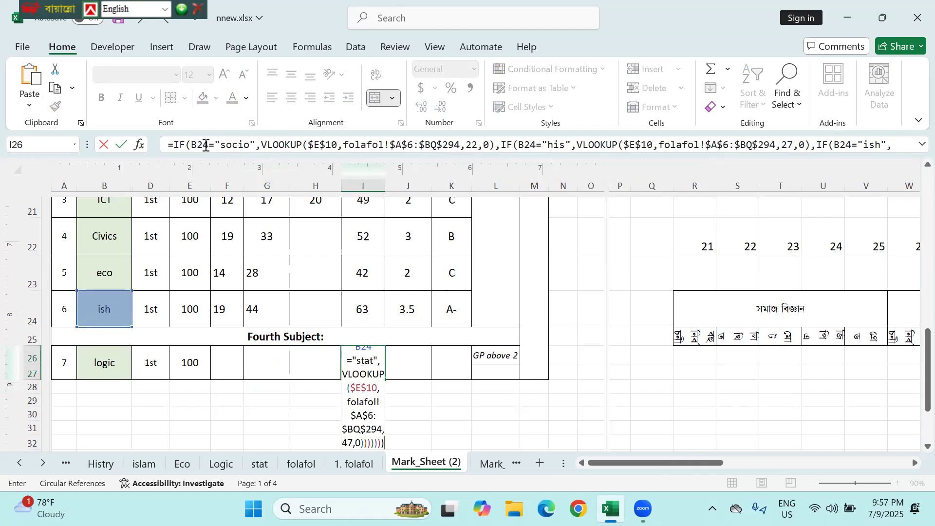
pyautogui.press('Escape')
# - Copy the I24 formula text on Mark_Sheet (2) into the fourth-subject total cell I26
pyautogui.click(366, 300)
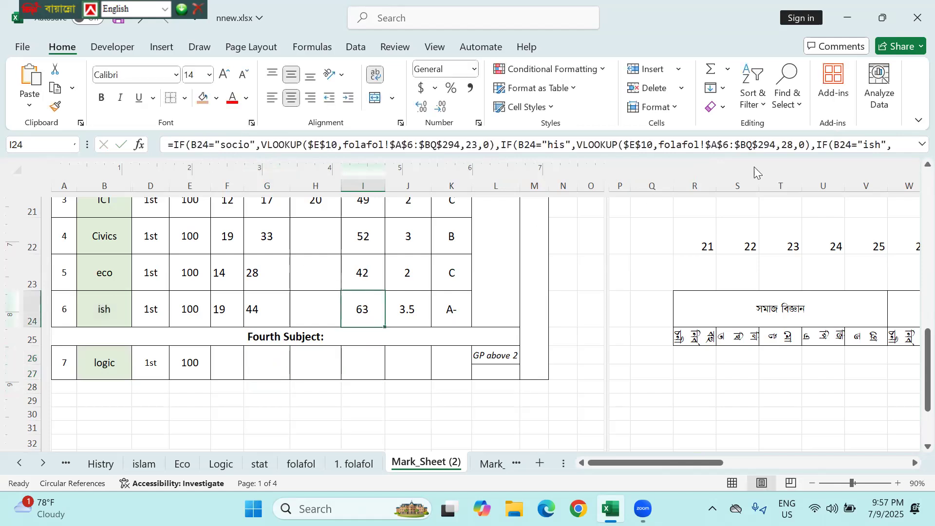
pyautogui.click(174, 144)
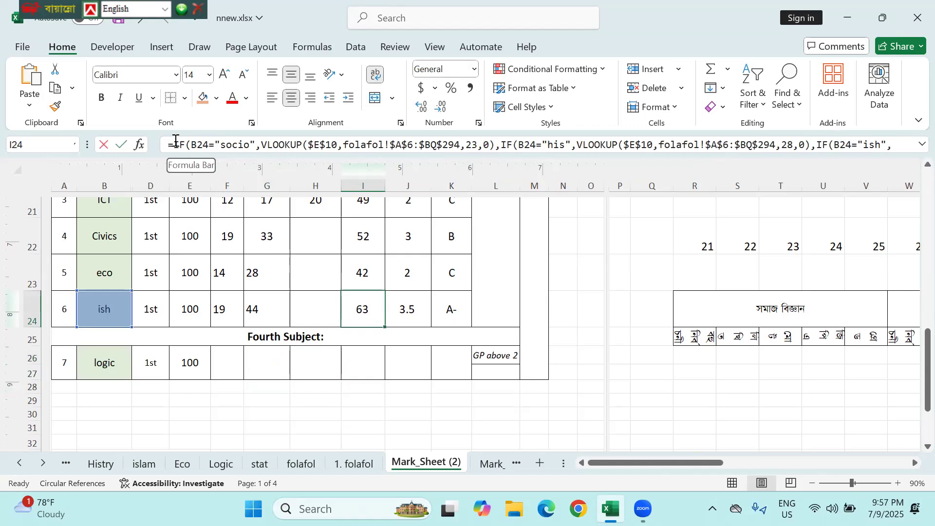
pyautogui.moveTo(175, 144); pyautogui.dragTo(914, 153)
pyautogui.hotkey('ctrl', 'c')
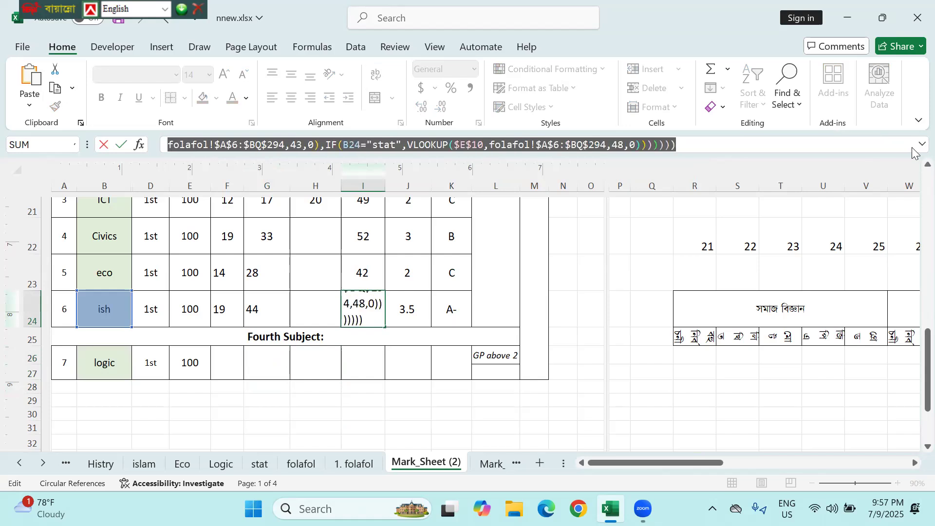
pyautogui.press('Escape')
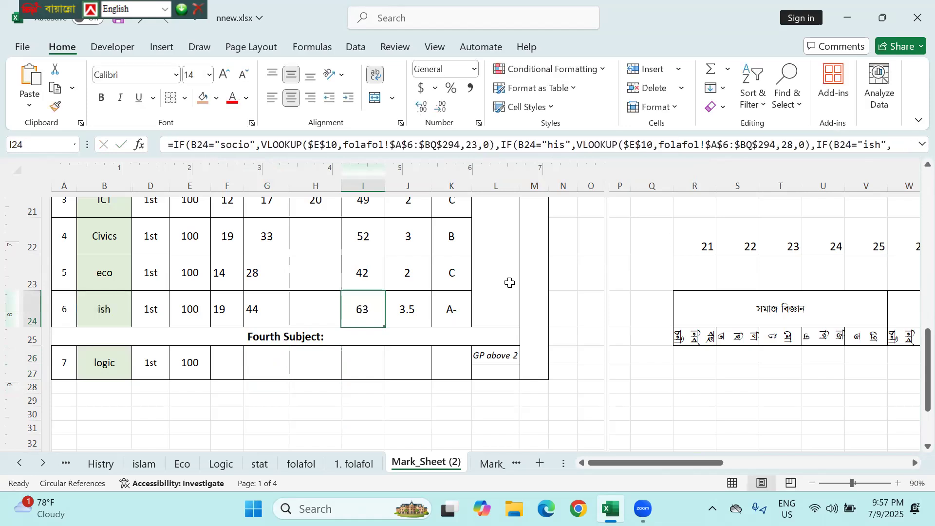
pyautogui.click(366, 363)
pyautogui.write('=')
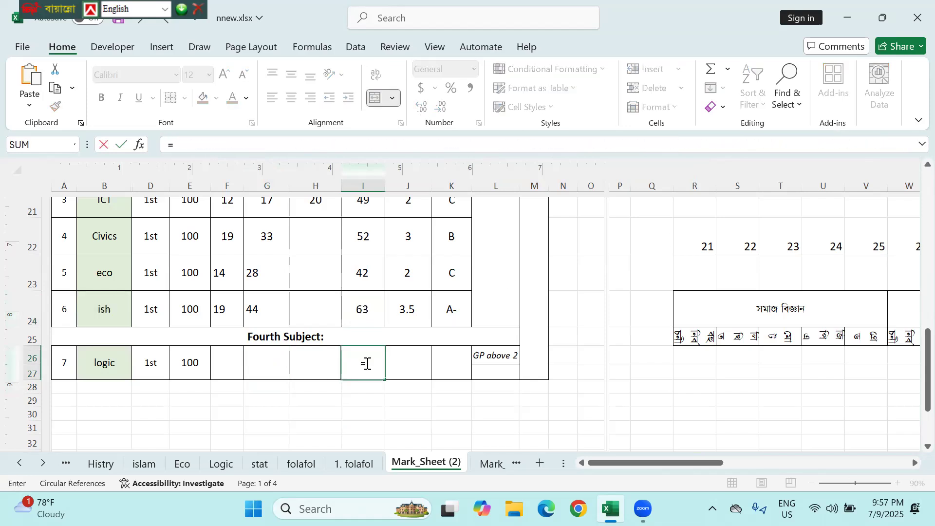
pyautogui.hotkey('ctrl', 'v')
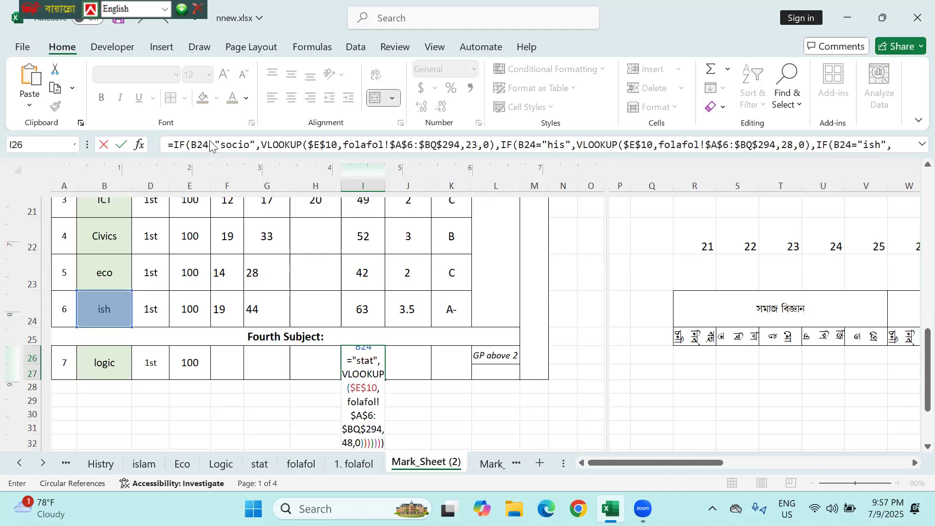
# - Replace B24 with B26 in the "socio", "his" and "ish" tests of the I26 formula
pyautogui.moveTo(210, 145); pyautogui.dragTo(193, 150)
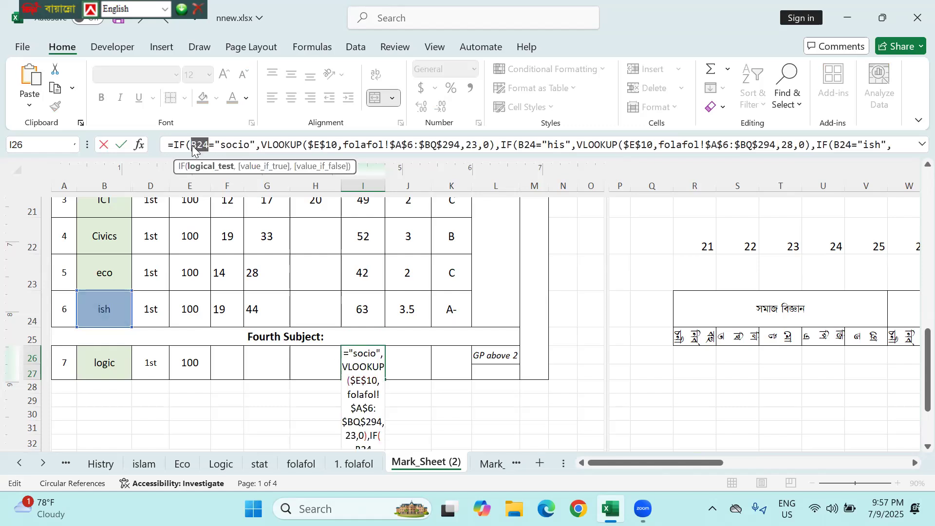
pyautogui.click(105, 364)
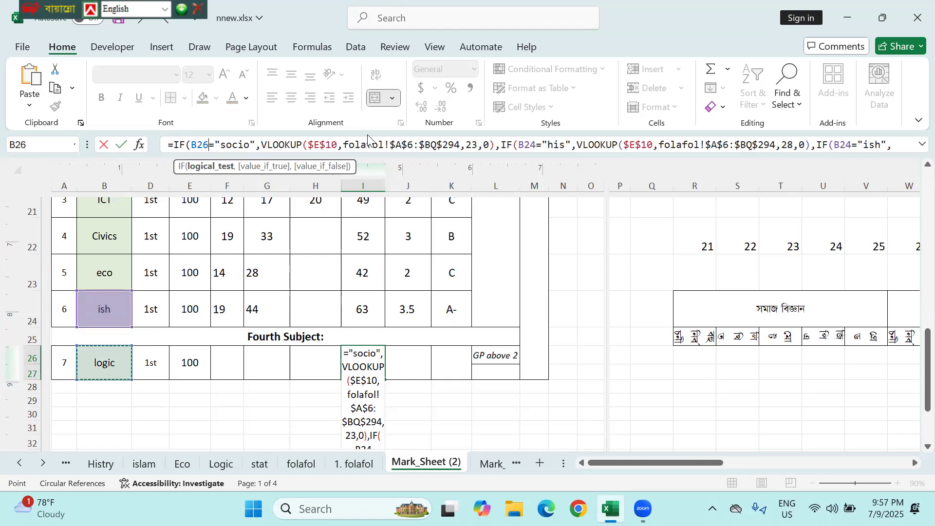
pyautogui.moveTo(518, 144); pyautogui.dragTo(537, 144)
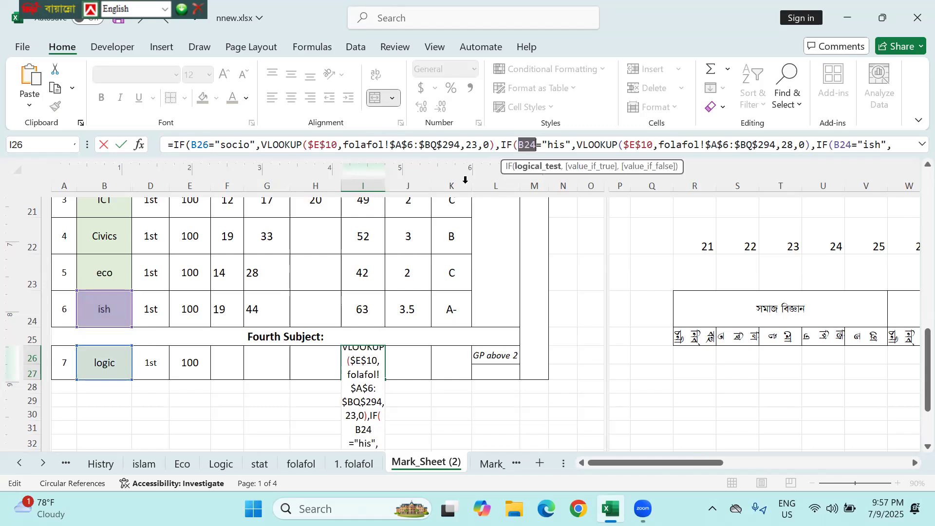
pyautogui.click(103, 359)
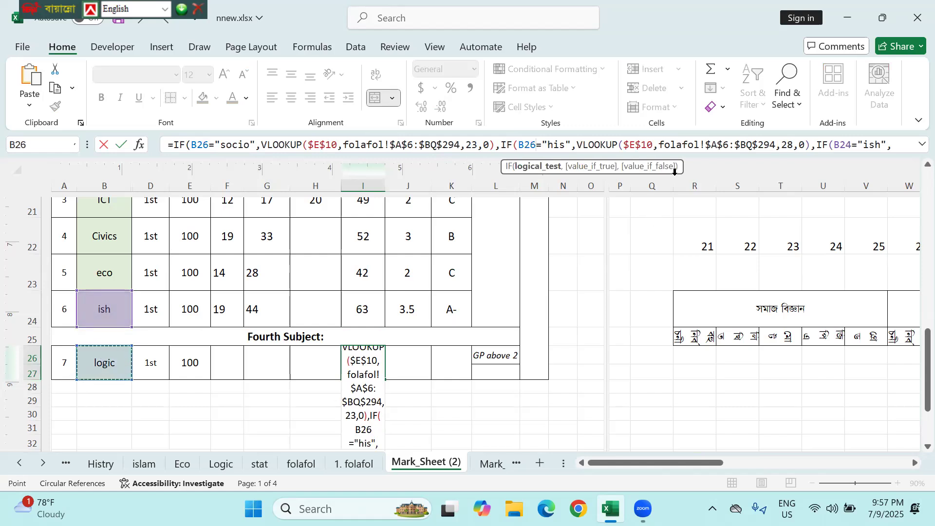
pyautogui.moveTo(831, 145); pyautogui.dragTo(850, 146)
pyautogui.click(114, 370)
pyautogui.press('Right')
pyautogui.press('Right')
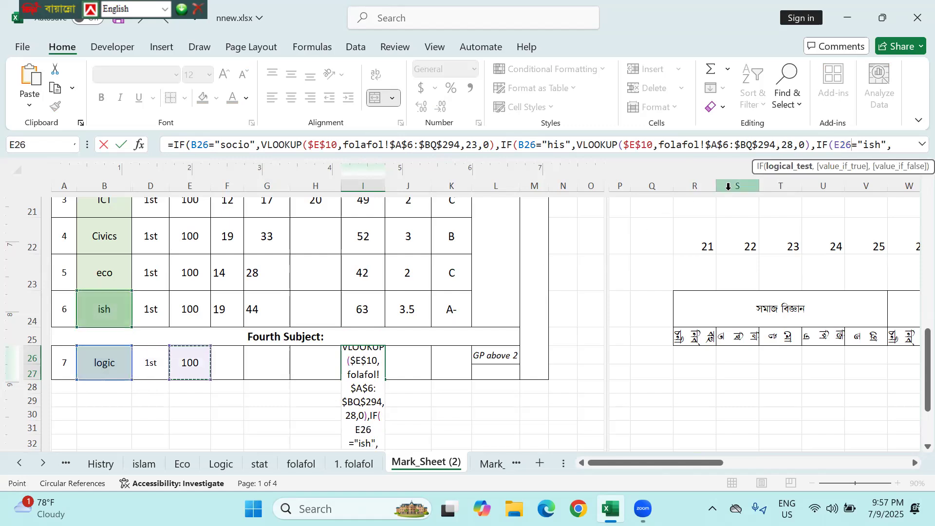
pyautogui.press('Left')
pyautogui.press('Left')
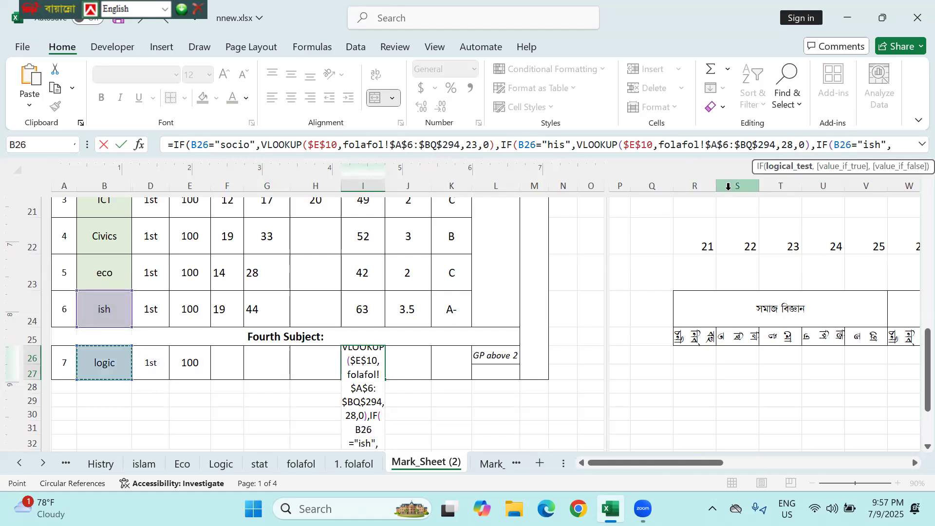
# - Replace B24 with B26 in the "eco" and "log" tests of the I26 formula
pyautogui.click(875, 146)
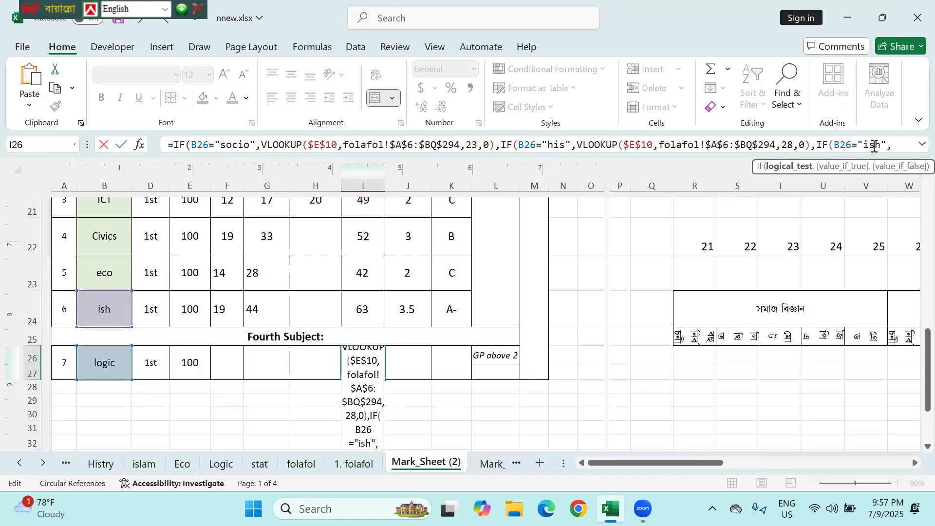
pyautogui.press('Right')
pyautogui.press('Right')
pyautogui.press('Right')
pyautogui.press('Right')
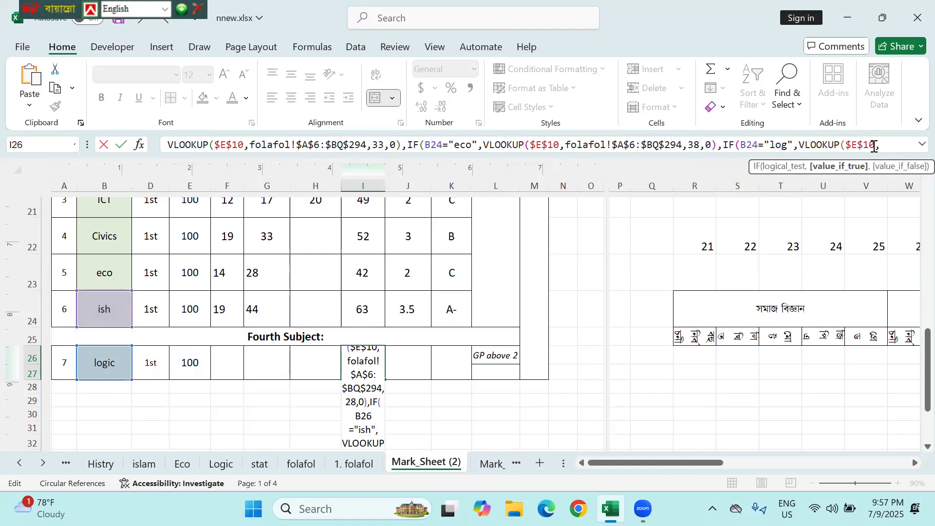
pyautogui.moveTo(426, 145); pyautogui.dragTo(445, 147)
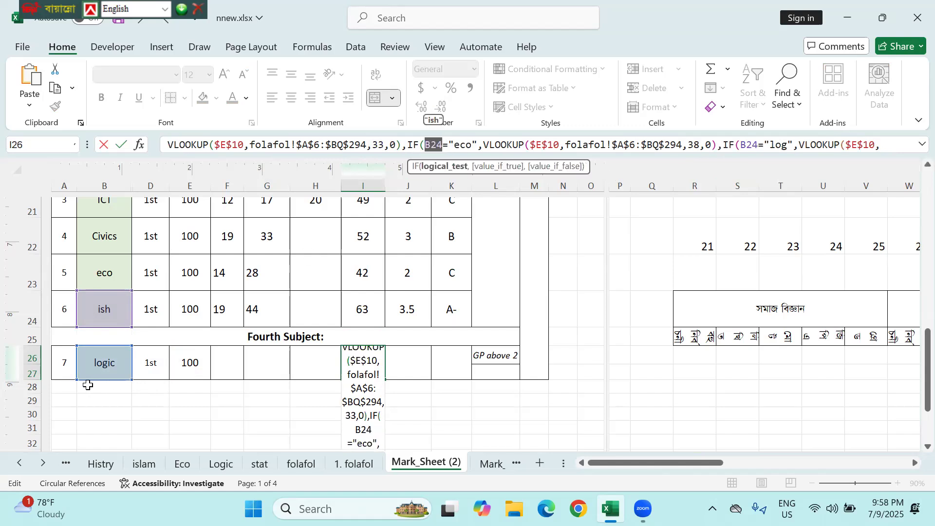
pyautogui.click(101, 367)
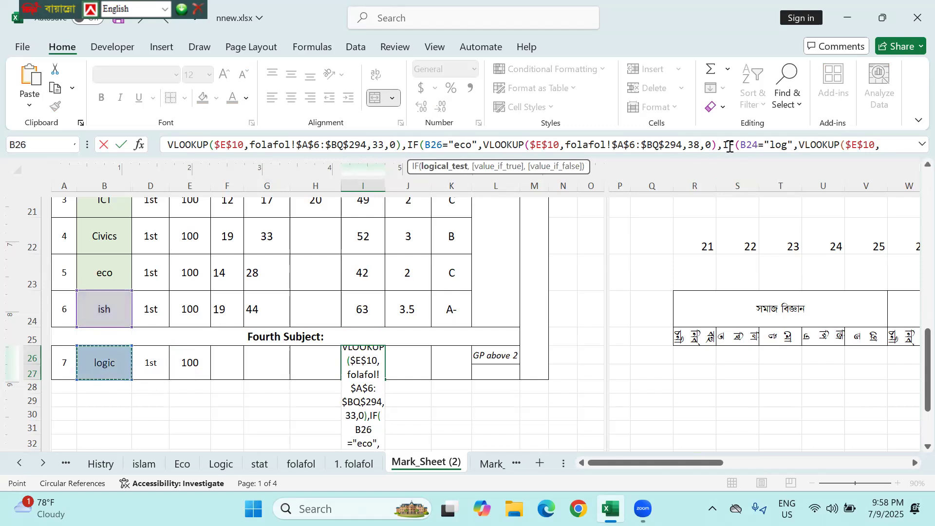
pyautogui.moveTo(741, 146); pyautogui.dragTo(759, 147)
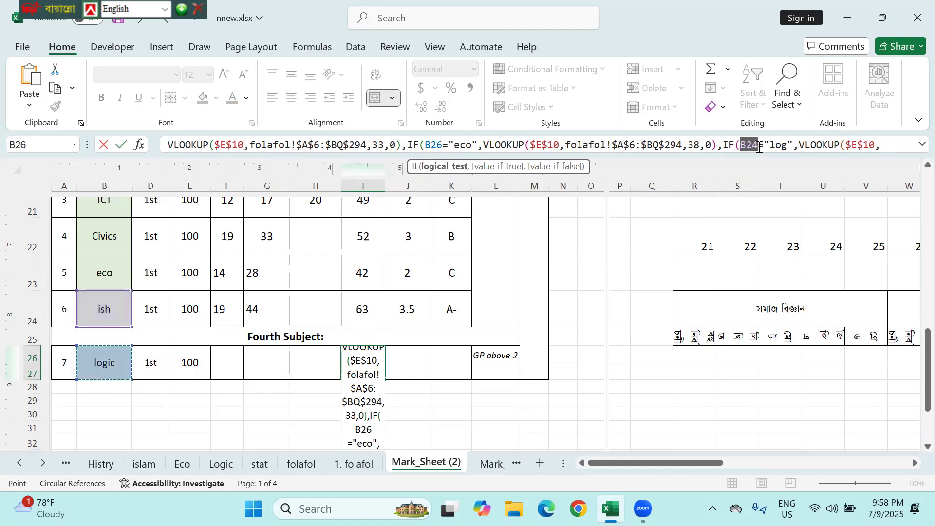
pyautogui.click(108, 361)
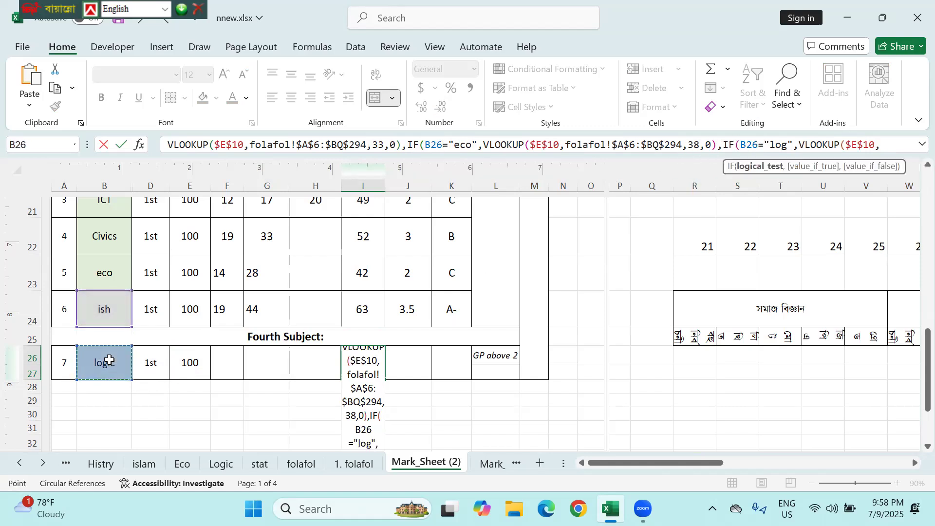
# - Replace B24 with B26 in the "stat" test and commit the I26 formula
pyautogui.click(842, 141)
pyautogui.press('Right')
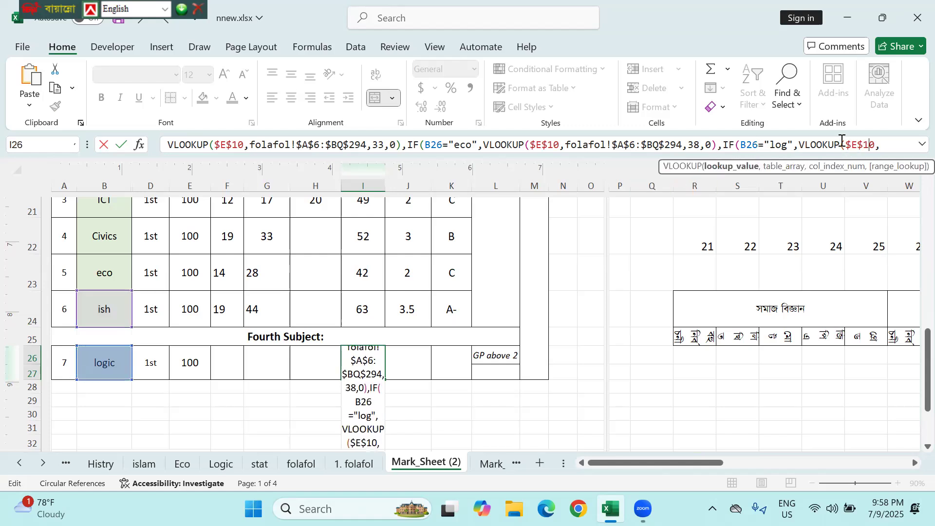
pyautogui.press('Right')
pyautogui.press('Right')
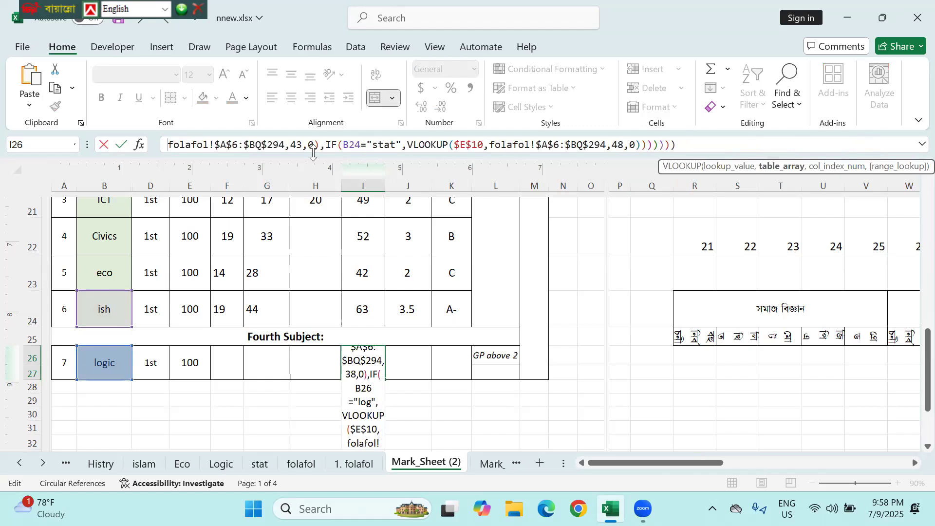
pyautogui.moveTo(343, 145); pyautogui.dragTo(361, 145)
pyautogui.click(109, 365)
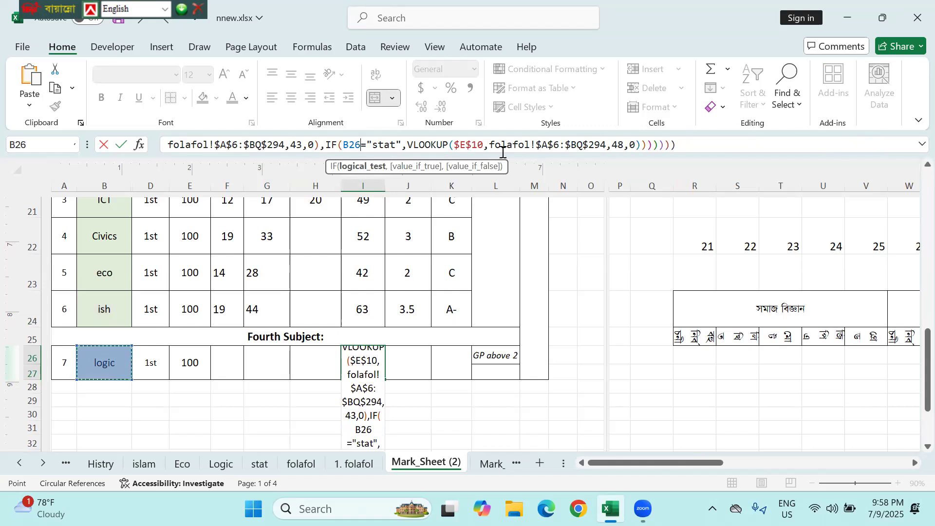
pyautogui.press('Return')
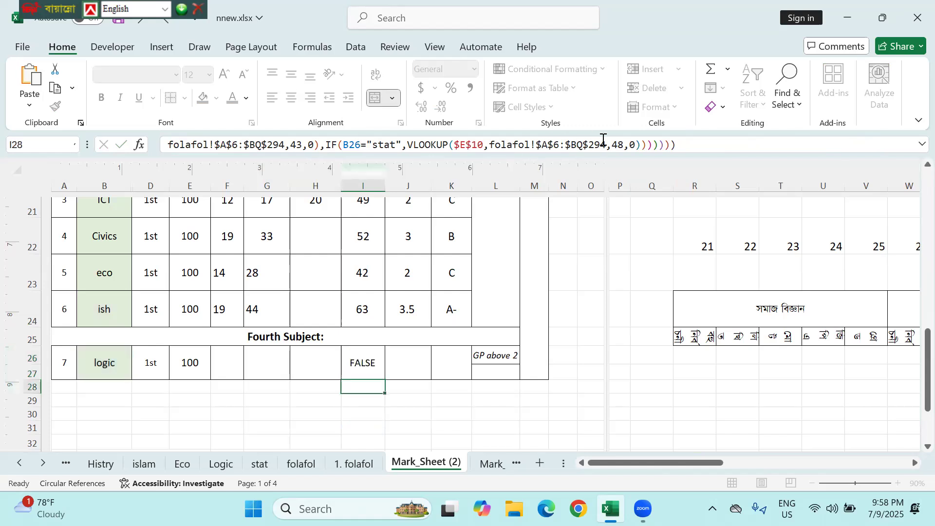
# - Change the "log" test in the I26 formula to "logic" and commit it
pyautogui.click(370, 365)
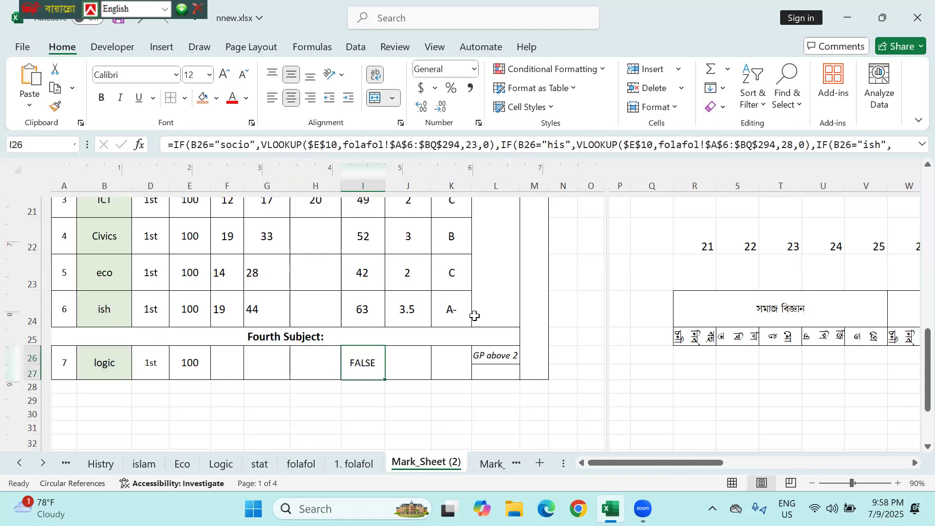
pyautogui.click(858, 145)
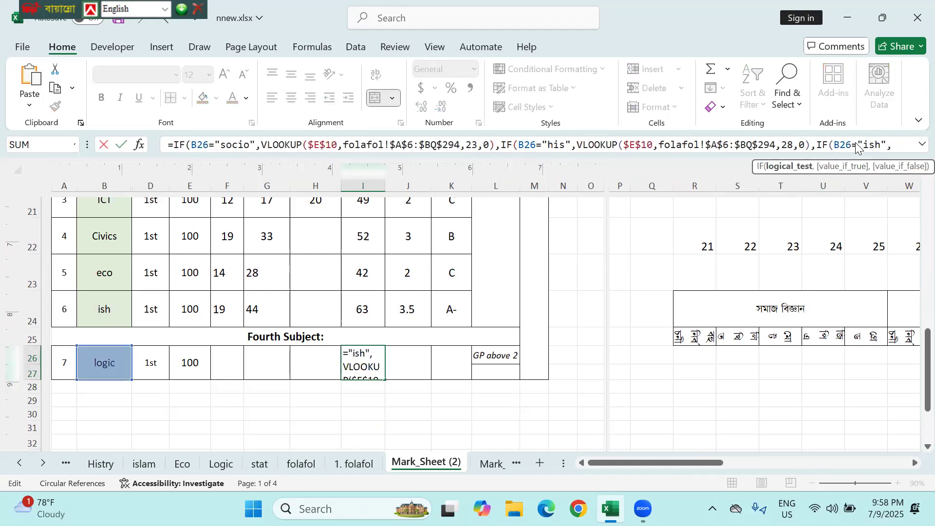
pyautogui.press('Right')
pyautogui.press('Right')
pyautogui.press('Right')
pyautogui.press('Right')
pyautogui.press('Right')
pyautogui.press('Right')
pyautogui.press('Right')
pyautogui.press('Right')
pyautogui.press('Right')
pyautogui.press('Right')
pyautogui.press('Right')
pyautogui.press('Right')
pyautogui.press('Right')
pyautogui.press('Right')
pyautogui.press('Right')
pyautogui.press('Right')
pyautogui.press('Right')
pyautogui.press('Right')
pyautogui.press('Right')
pyautogui.press('Right')
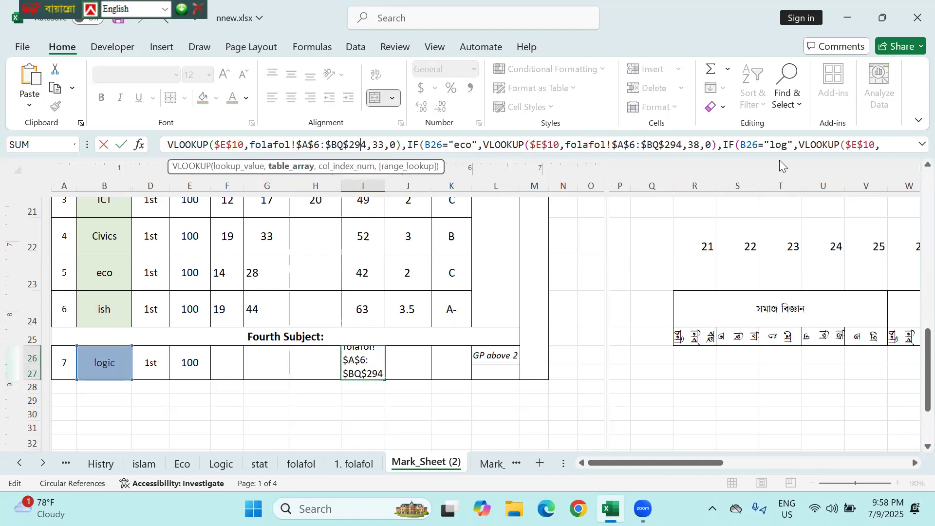
pyautogui.click(787, 145)
pyautogui.write('ic')
pyautogui.press('Return')
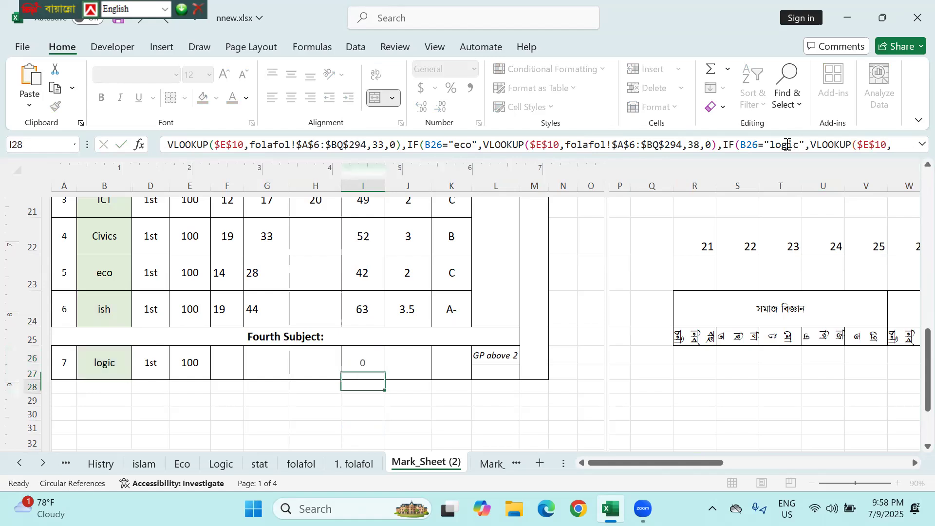
# - Try to copy the grade-point cell J24 into the fourth-subject cell J26
pyautogui.click(419, 369)
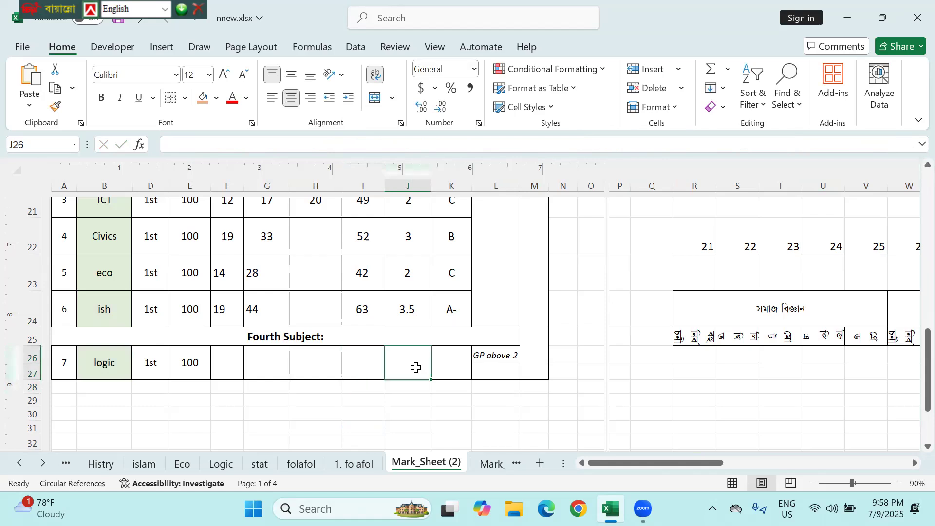
pyautogui.click(409, 298)
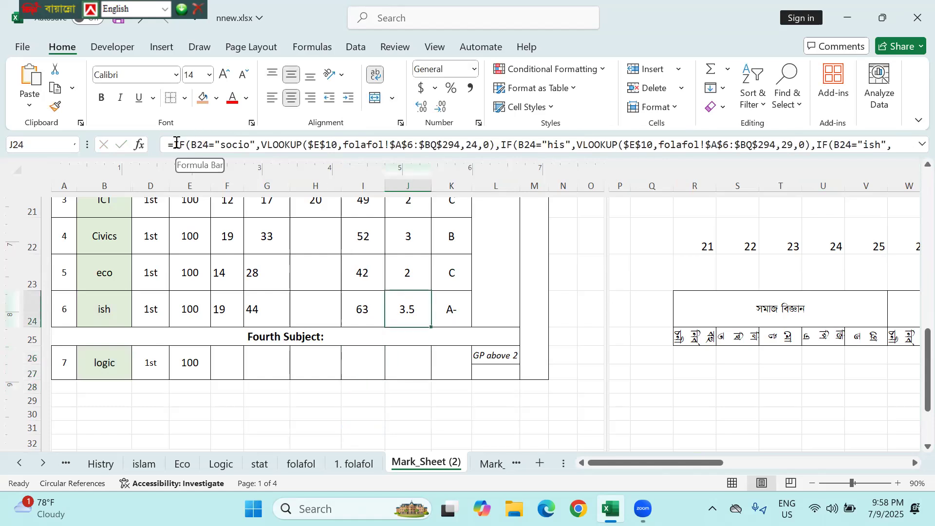
pyautogui.hotkey('ctrl', 'c')
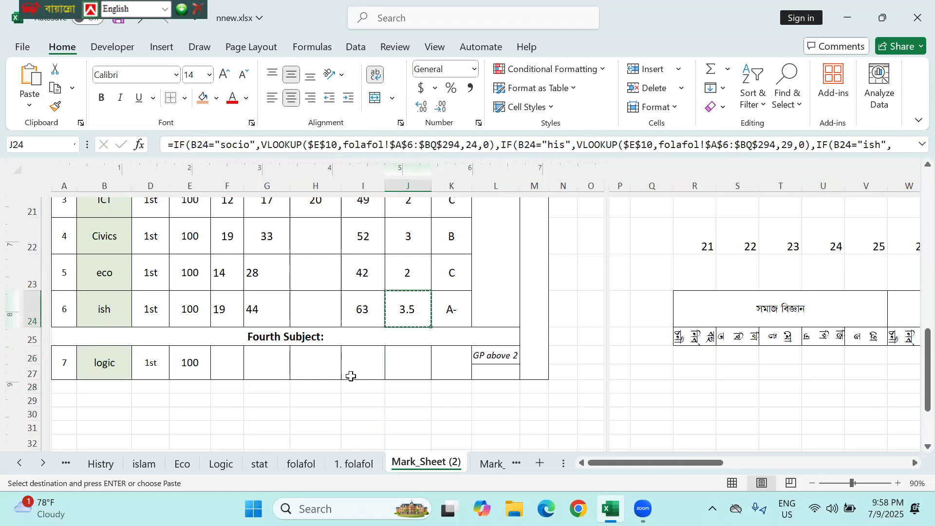
pyautogui.click(401, 360)
pyautogui.hotkey('ctrl', 'v')
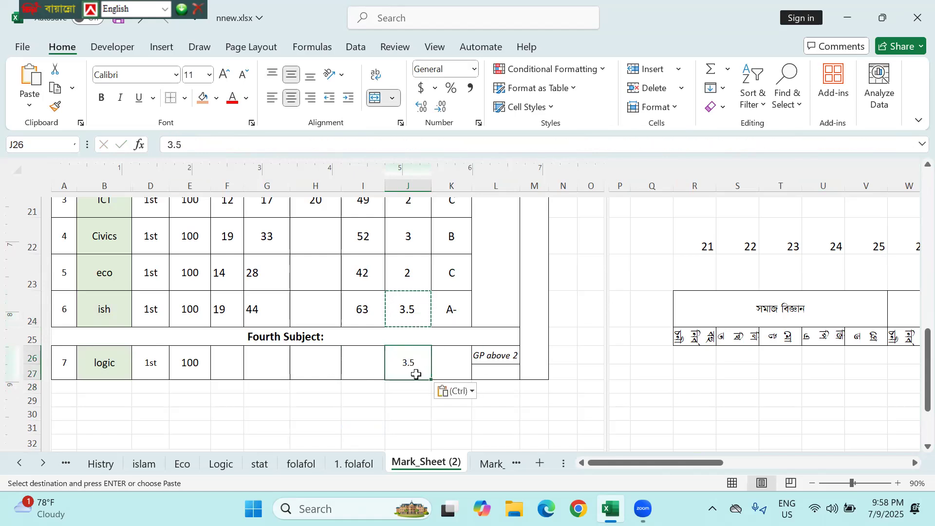
pyautogui.doubleClick(410, 363)
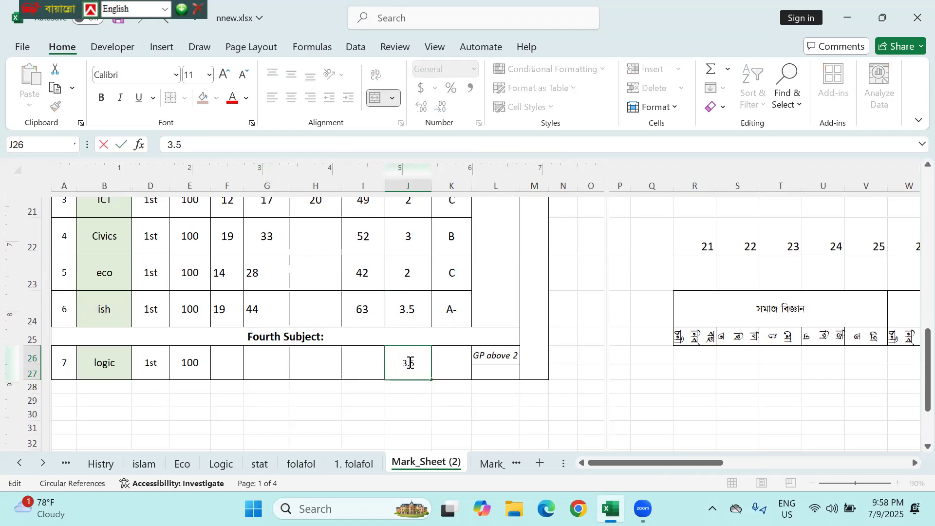
pyautogui.press('Escape')
pyautogui.doubleClick(410, 362)
pyautogui.press('Escape')
# - Copy the full nested IF/VLOOKUP formula text from J24 and enter it as a formula in J26
pyautogui.click(414, 319)
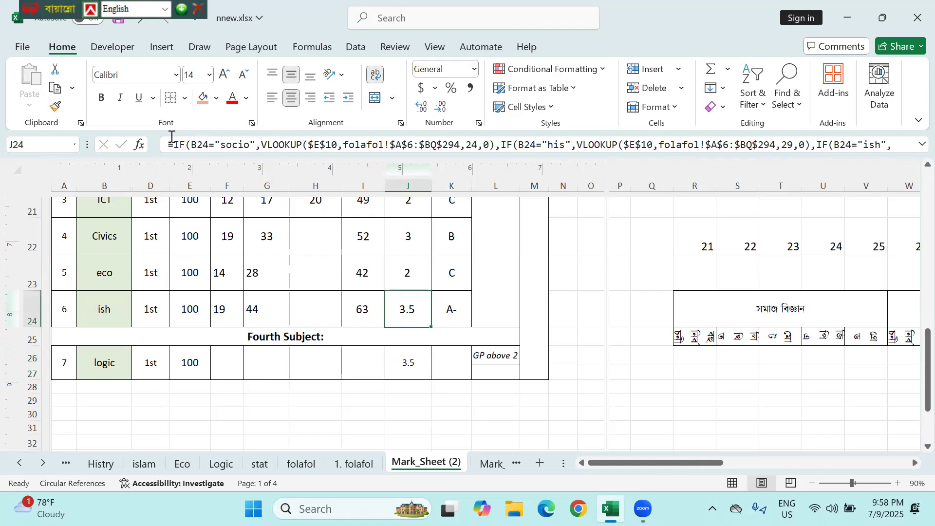
pyautogui.moveTo(175, 142); pyautogui.dragTo(914, 145)
pyautogui.hotkey('ctrl', 'c')
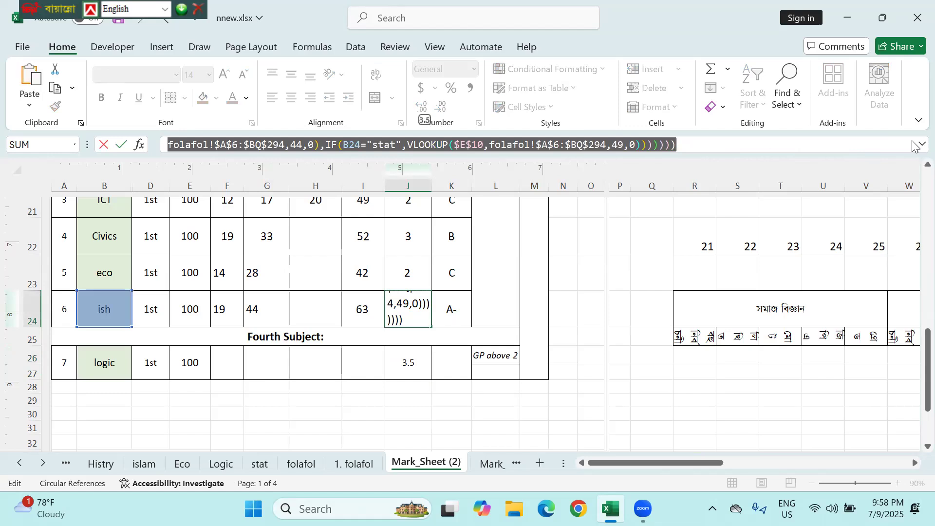
pyautogui.press('Escape')
pyautogui.click(408, 364)
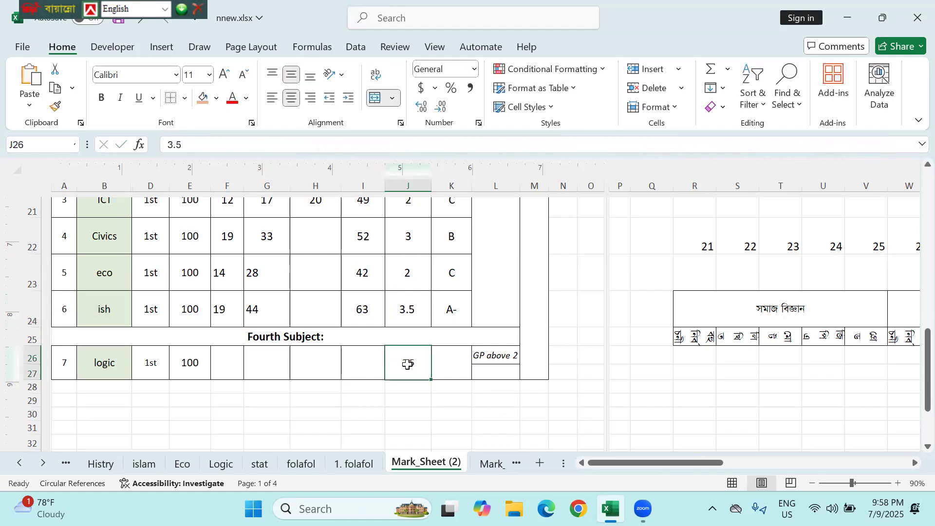
pyautogui.write('=')
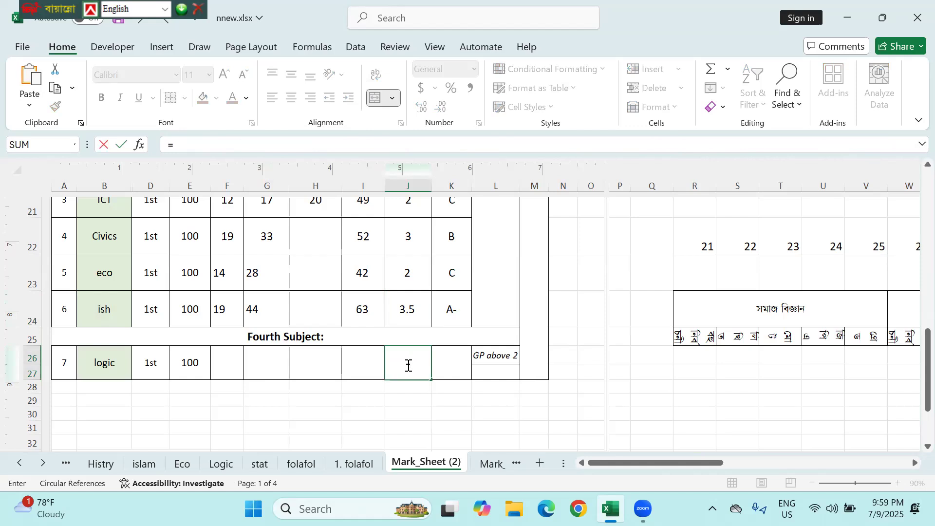
pyautogui.hotkey('ctrl', 'v')
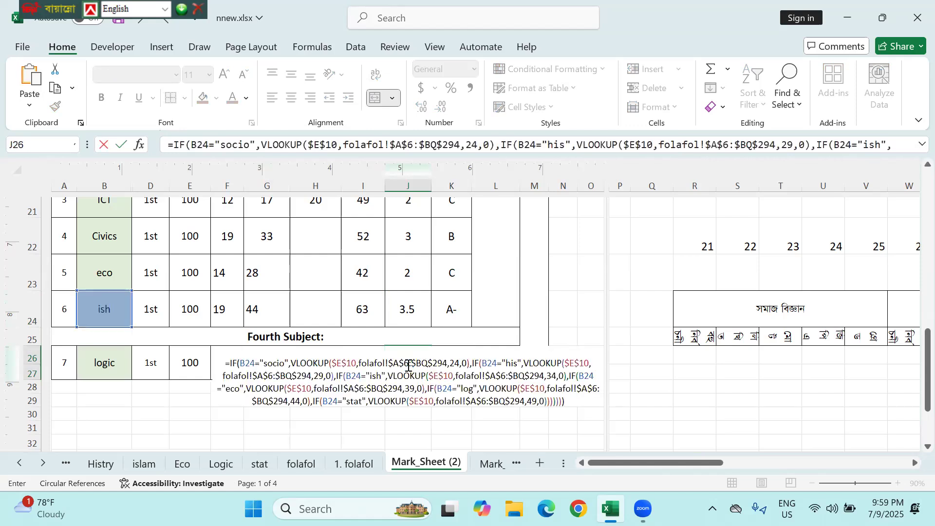
# - Replace B24 with B26 in the "socio", "his" and "ish" tests of the J26 formula
pyautogui.doubleClick(206, 144)
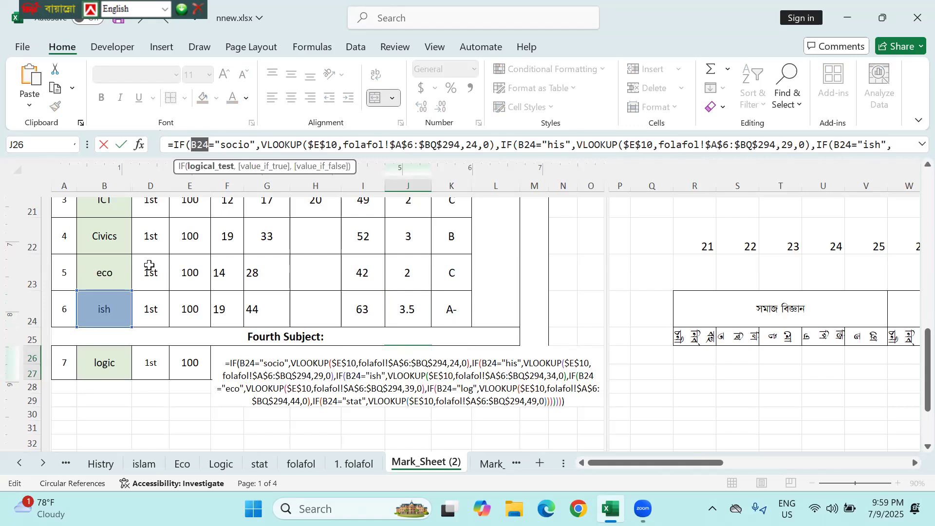
pyautogui.click(97, 369)
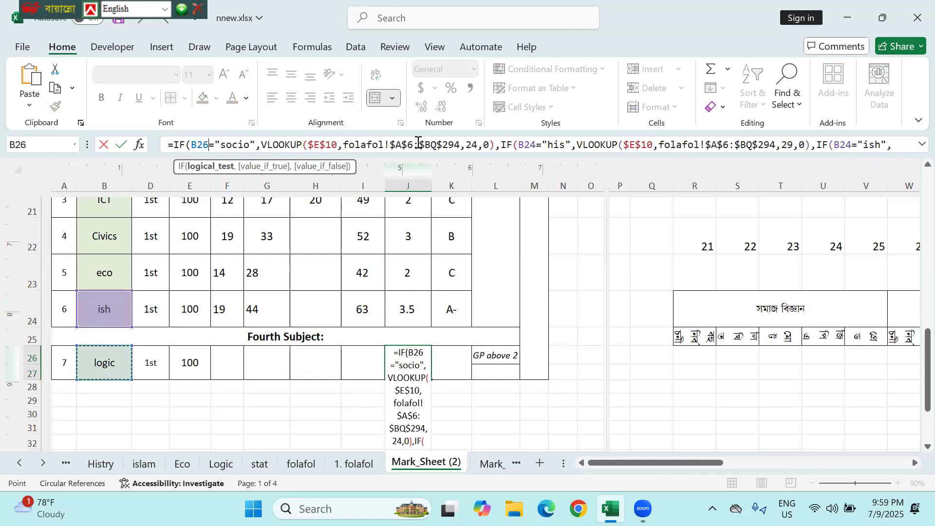
pyautogui.moveTo(518, 142); pyautogui.dragTo(536, 143)
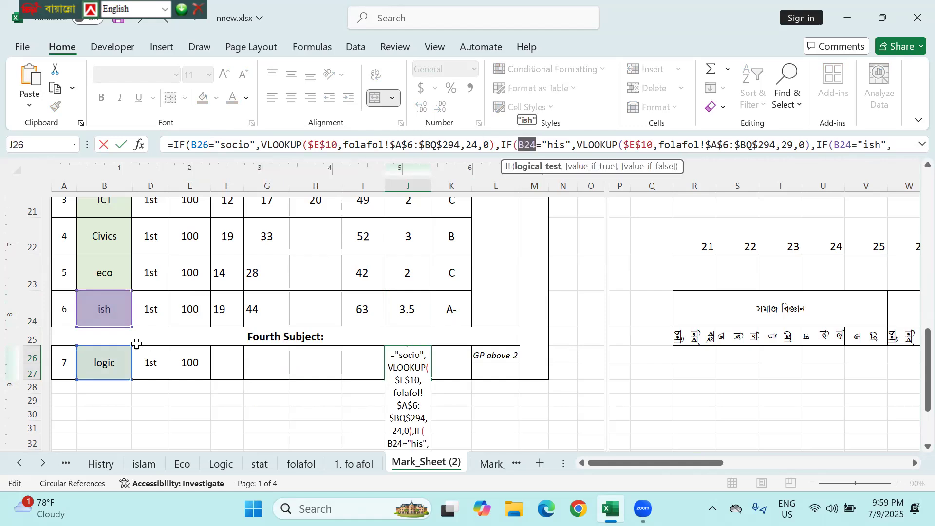
pyautogui.click(96, 363)
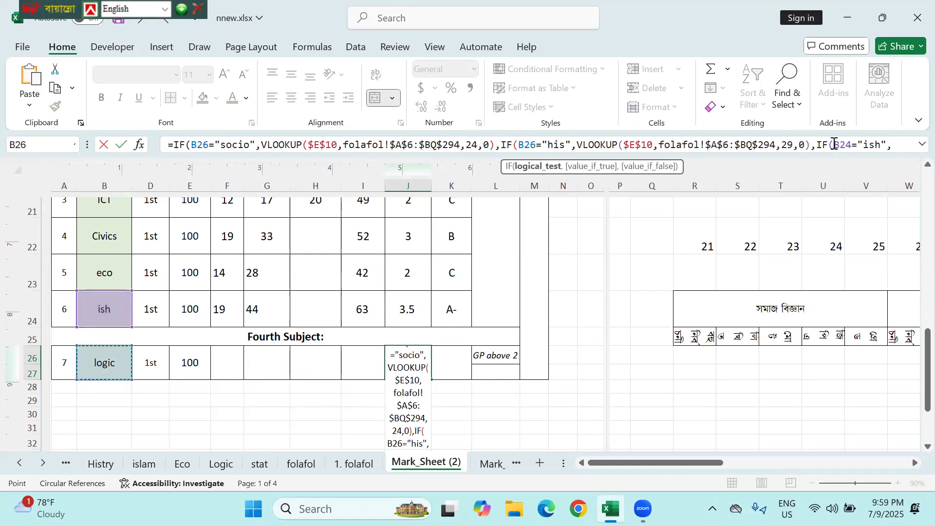
pyautogui.moveTo(833, 143); pyautogui.dragTo(852, 144)
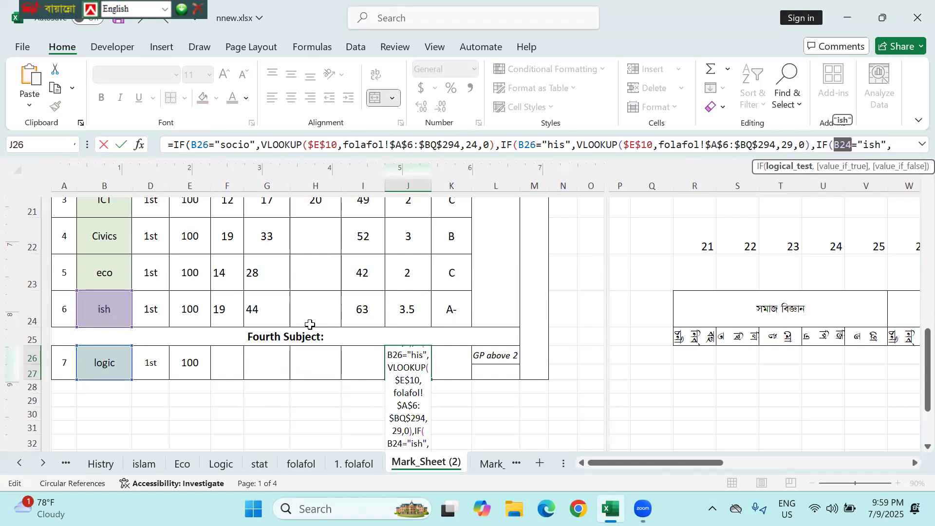
pyautogui.click(119, 366)
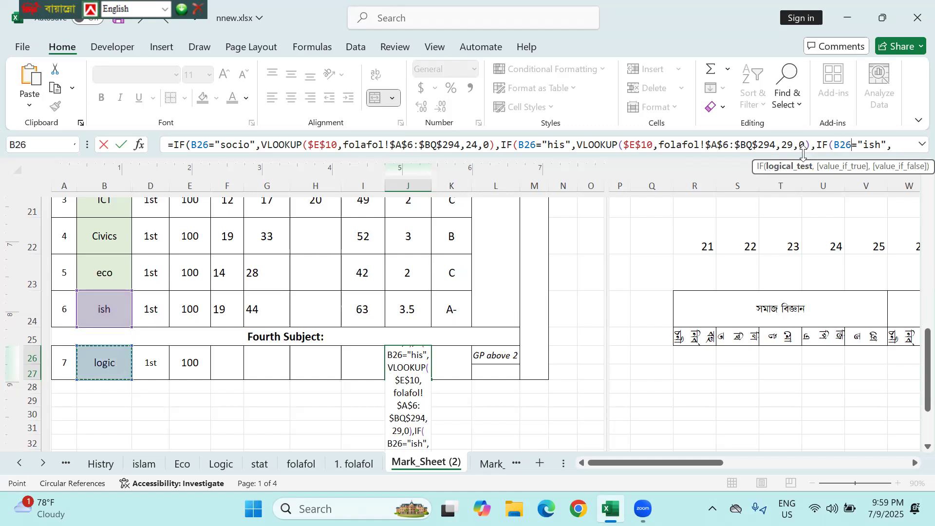
# - Replace B24 with B26 in the "eco" and "log" tests of the J26 formula
pyautogui.click(874, 146)
pyautogui.press('Right')
pyautogui.press('Right')
pyautogui.press('Right')
pyautogui.press('Right')
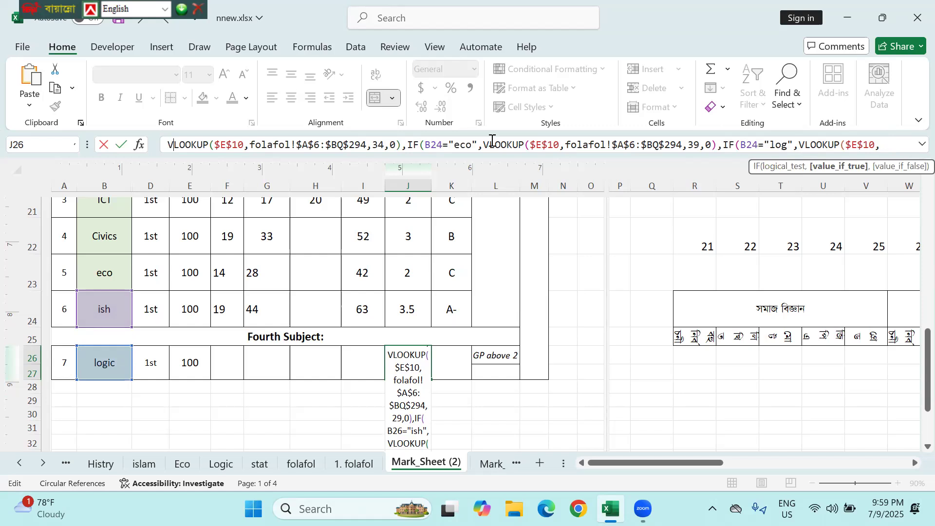
pyautogui.doubleClick(435, 145)
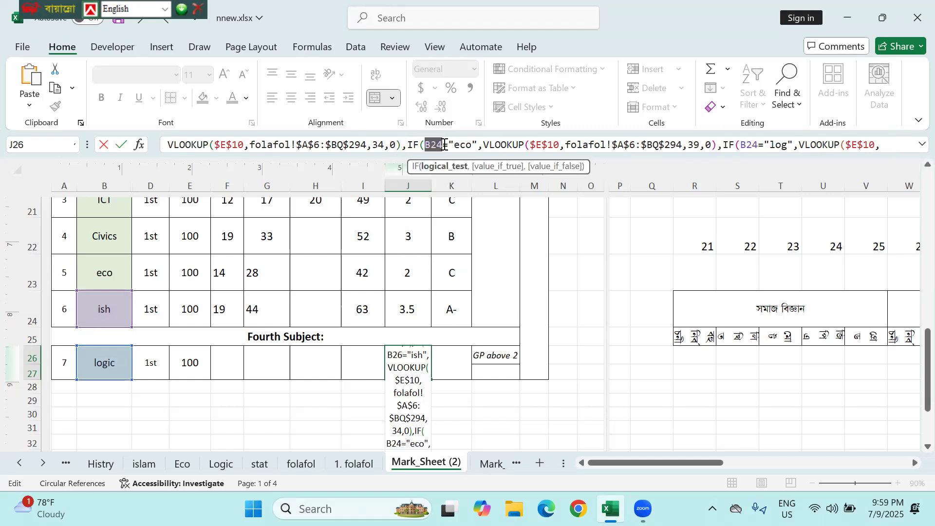
pyautogui.click(106, 361)
pyautogui.doubleClick(757, 143)
pyautogui.click(108, 368)
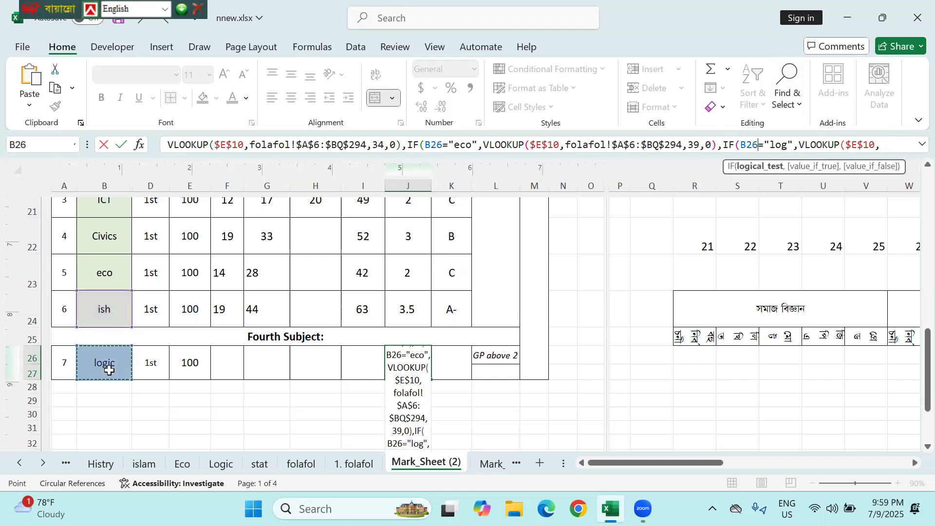
# - Replace B24 with B26 in the "stat" test of the J26 formula
pyautogui.click(831, 143)
pyautogui.press('Right')
pyautogui.press('Right')
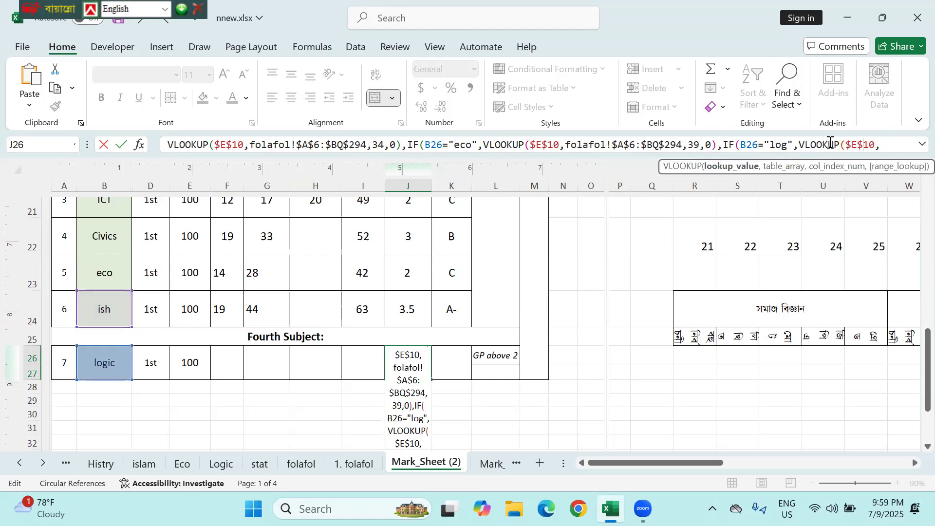
pyautogui.press('Right')
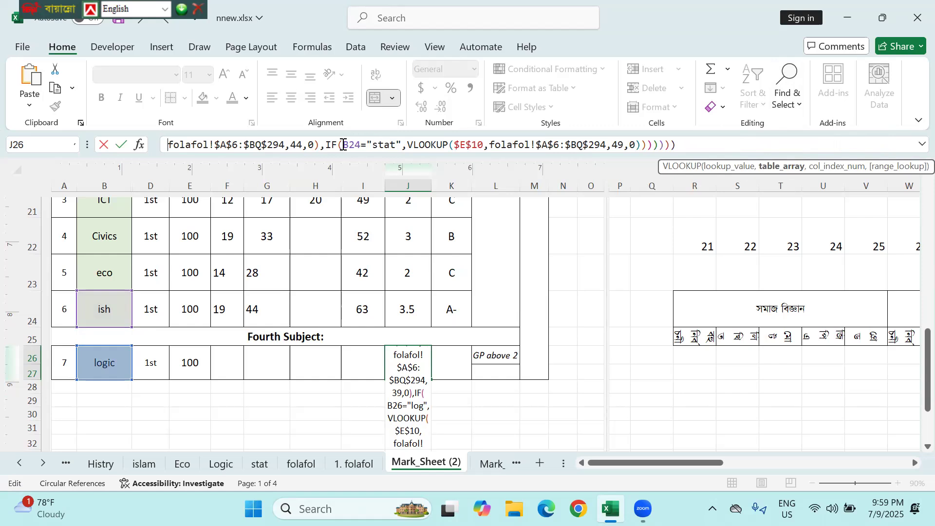
pyautogui.moveTo(344, 145); pyautogui.dragTo(361, 145)
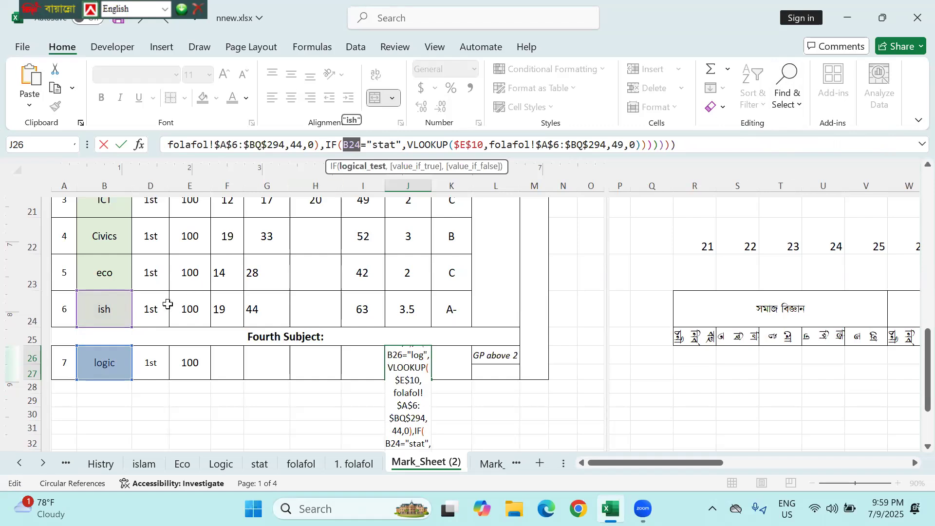
pyautogui.click(106, 361)
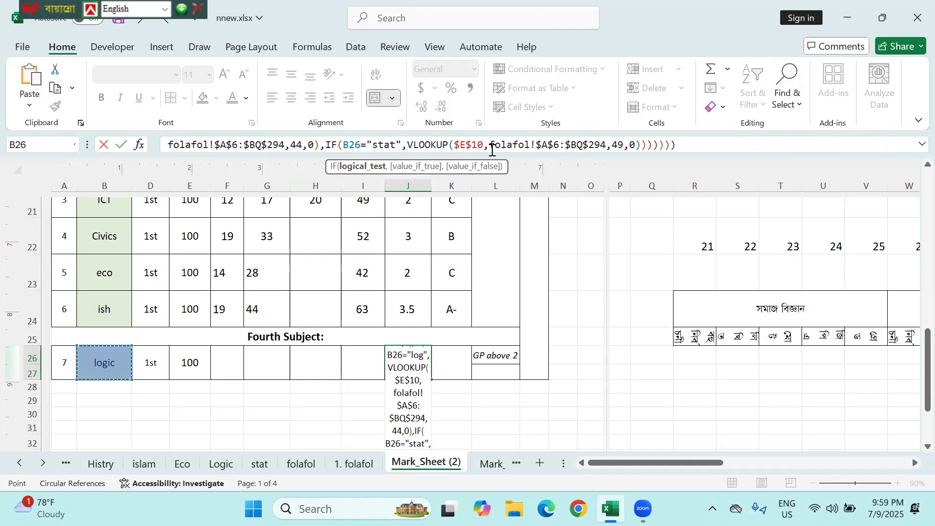
pyautogui.press('Left')
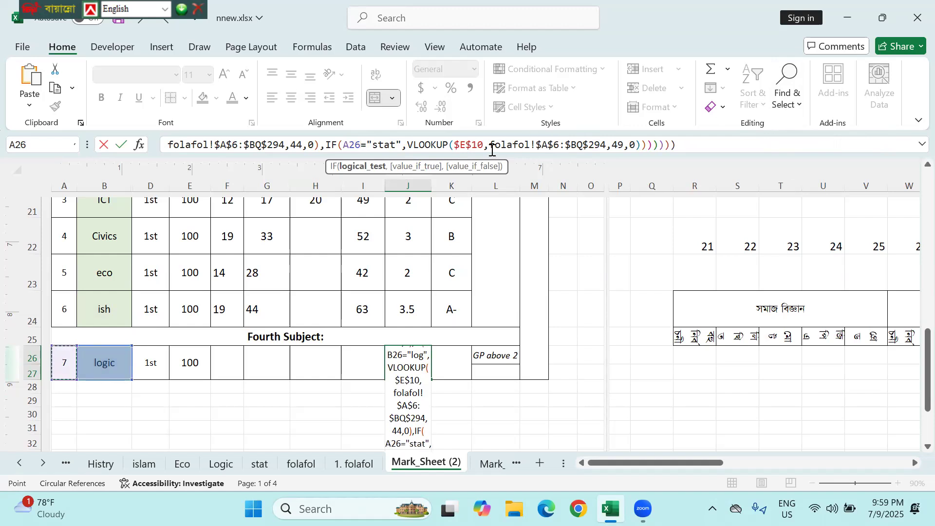
pyautogui.click(104, 363)
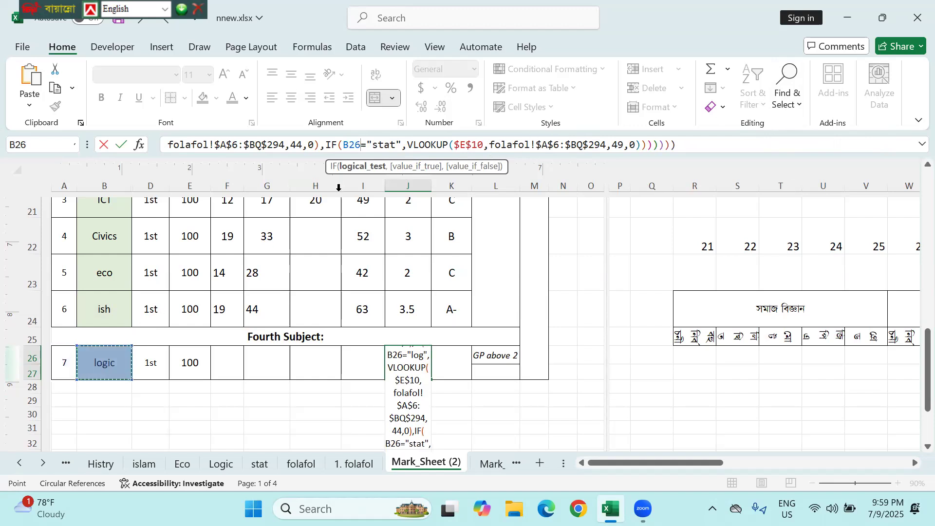
# - Change the "log" test in the J26 formula to "logic", check the earlier tests and commit the formula
pyautogui.click(377, 142)
pyautogui.press('Left')
pyautogui.press('Left')
pyautogui.press('Left')
pyautogui.press('Left')
pyautogui.press('Left')
pyautogui.press('Left')
pyautogui.press('Left')
pyautogui.press('Left')
pyautogui.press('Left')
pyautogui.press('Left')
pyautogui.press('Left')
pyautogui.press('Left')
pyautogui.press('Left')
pyautogui.press('Left')
pyautogui.press('Left')
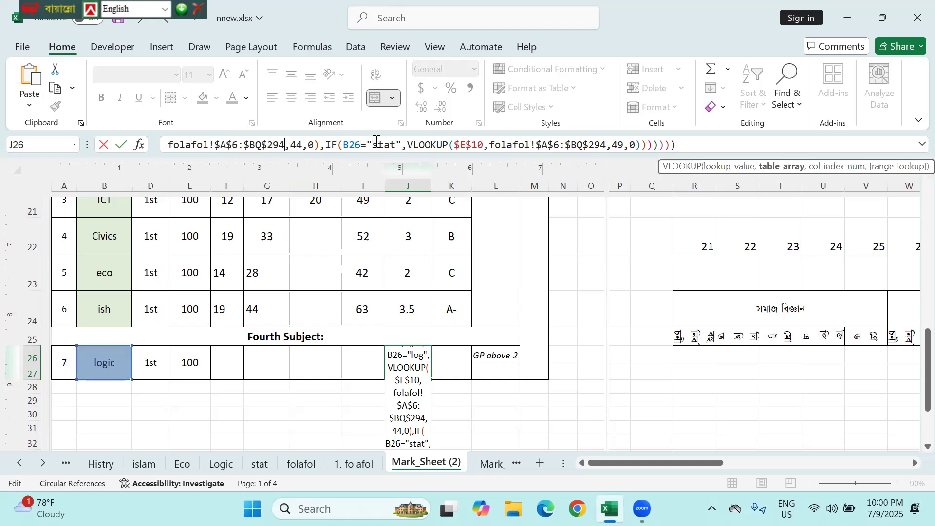
pyautogui.press('Left')
pyautogui.press('Left')
pyautogui.press('Left')
pyautogui.press('Left')
pyautogui.press('Left')
pyautogui.press('Left')
pyautogui.press('Left')
pyautogui.press('Left')
pyautogui.press('Left')
pyautogui.press('Left')
pyautogui.press('Left')
pyautogui.press('Left')
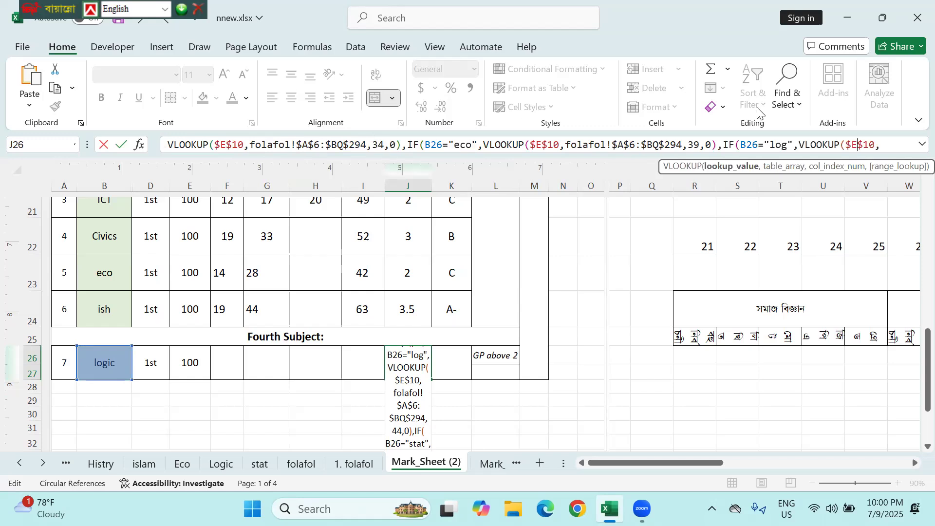
pyautogui.press('Left')
pyautogui.press('Left')
pyautogui.press('Left')
pyautogui.press('Left')
pyautogui.press('Left')
pyautogui.press('Left')
pyautogui.press('Left')
pyautogui.press('Left')
pyautogui.press('Left')
pyautogui.press('Left')
pyautogui.write('ic')
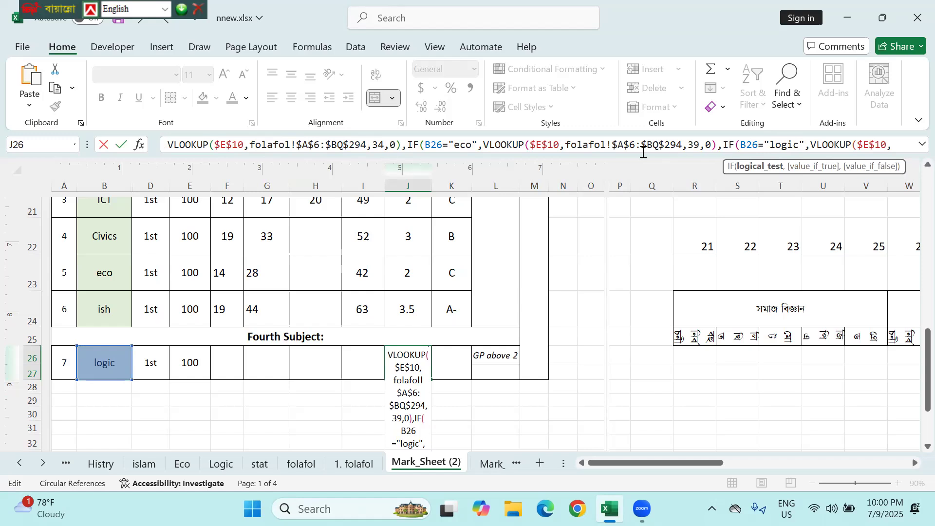
pyautogui.click(248, 144)
pyautogui.press('Left')
pyautogui.press('Left')
pyautogui.press('Left')
pyautogui.press('Left')
pyautogui.press('Left')
pyautogui.press('Left')
pyautogui.press('Left')
pyautogui.press('Left')
pyautogui.press('Left')
pyautogui.press('Left')
pyautogui.press('Left')
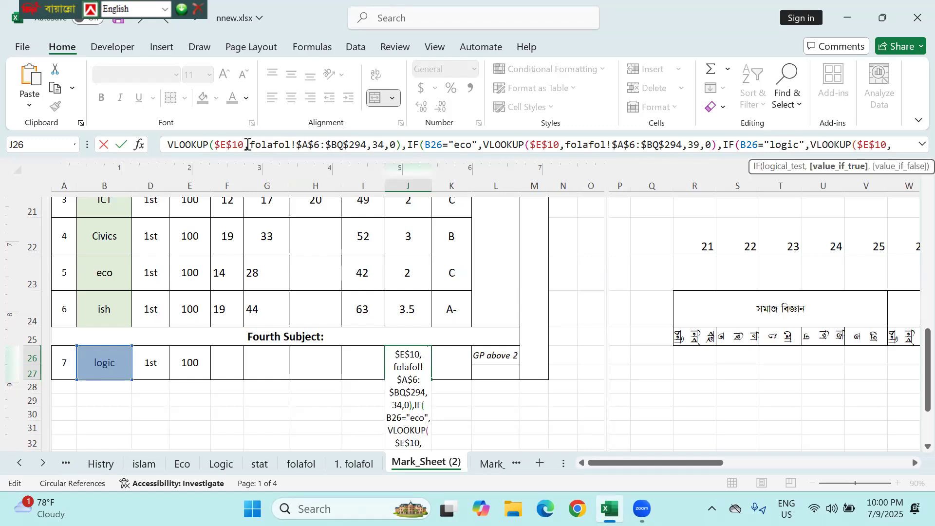
pyautogui.press('Left')
pyautogui.press('Left')
pyautogui.press('Left')
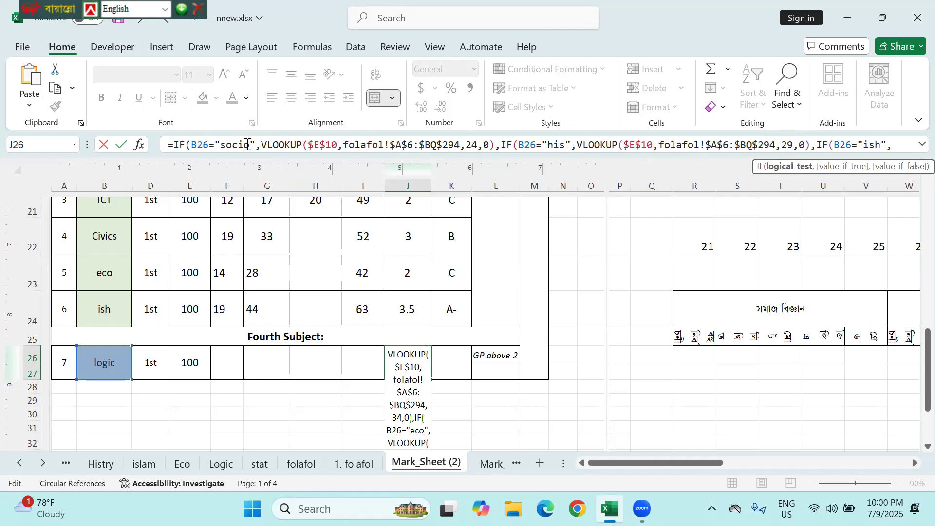
pyautogui.press('Return')
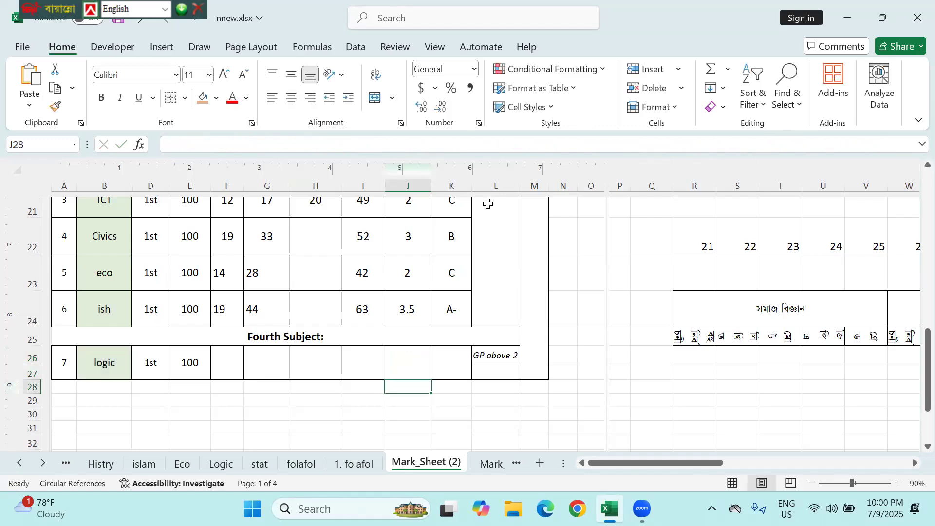
# - Enter a different student's ID in cell E10 of the mark sheet
pyautogui.scroll(2, 308, 327)
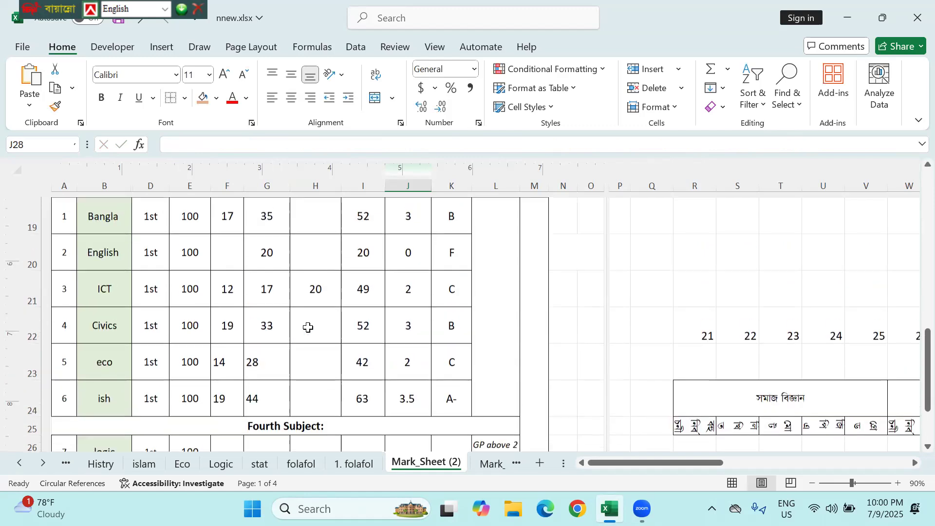
pyautogui.scroll(5, 308, 328)
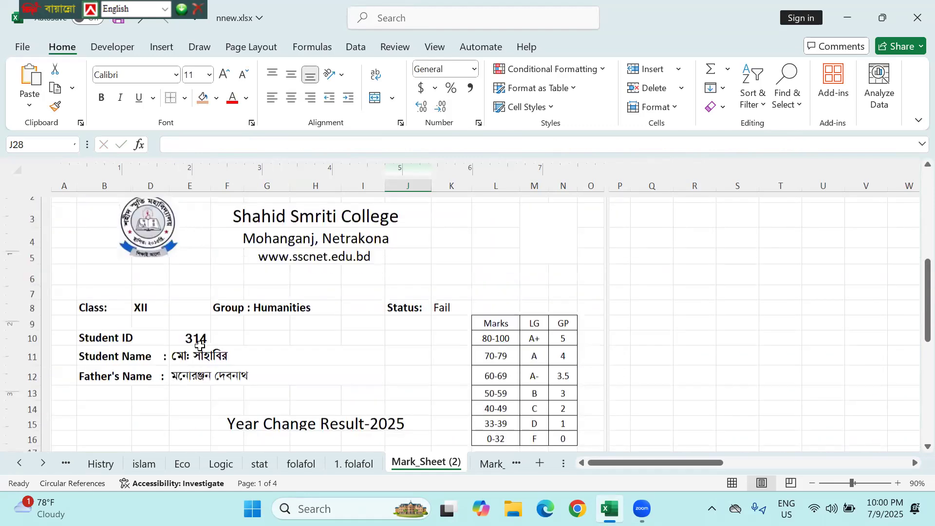
pyautogui.click(199, 360)
pyautogui.write('305')
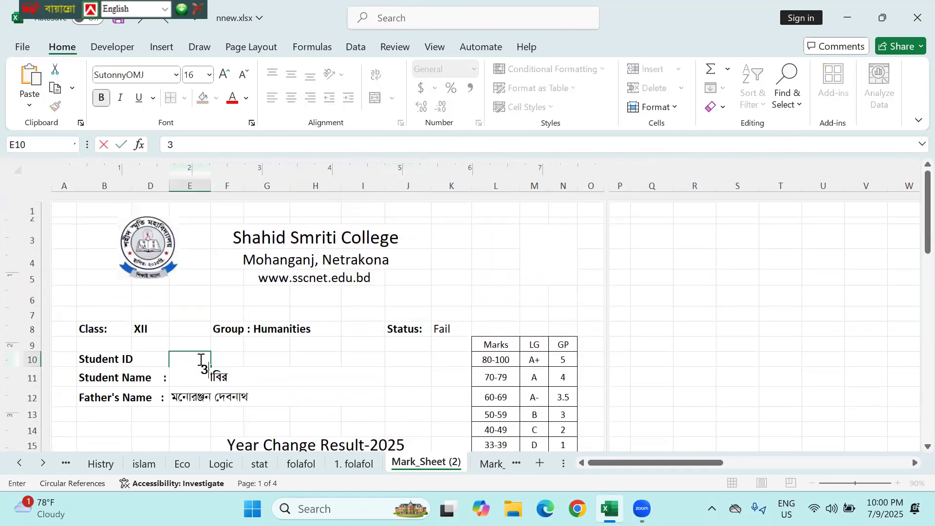
pyautogui.press('Return')
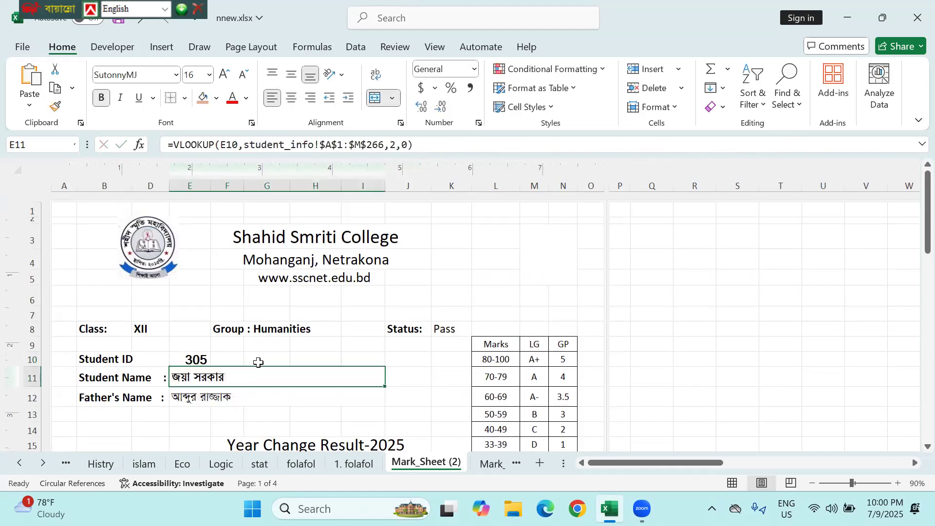
# - Center the fourth-subject mark in F26 both horizontally and vertically
pyautogui.scroll(-6, 257, 361)
pyautogui.scroll(-1, 258, 362)
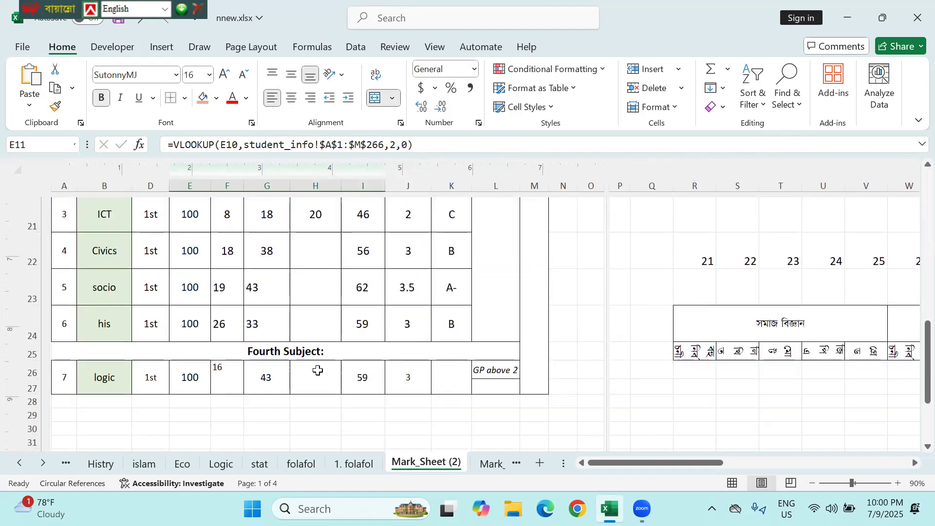
pyautogui.click(223, 367)
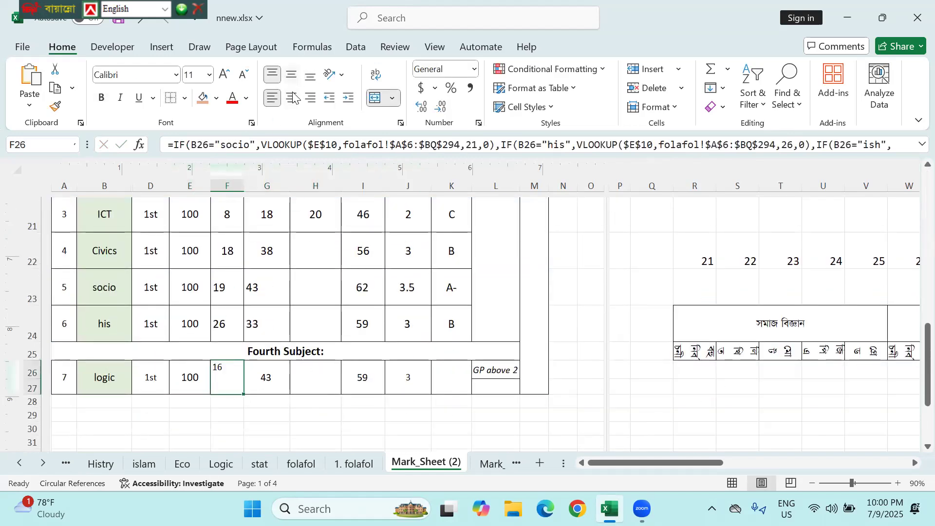
pyautogui.click(292, 99)
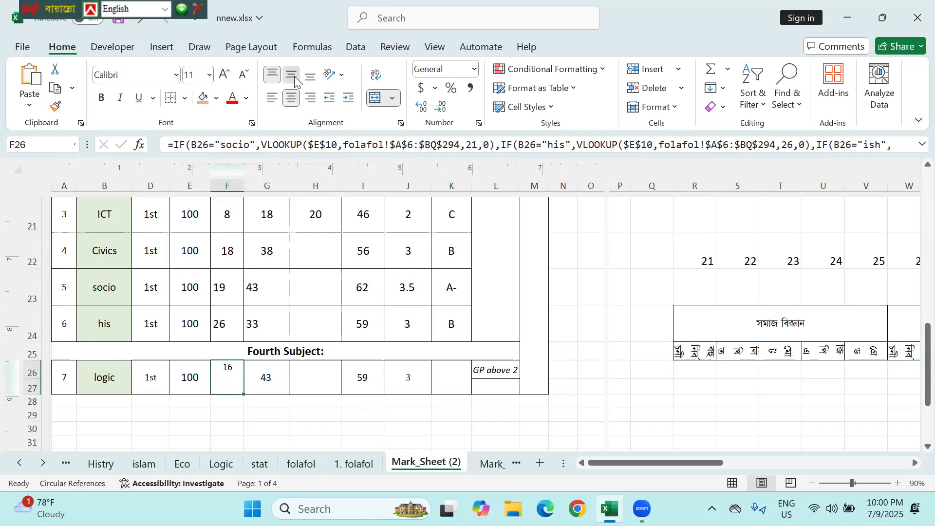
pyautogui.click(292, 75)
# - Copy the letter-grade IF/VLOOKUP formula from K24 into the fourth-subject cell K26, keeping it open for editing
pyautogui.click(408, 377)
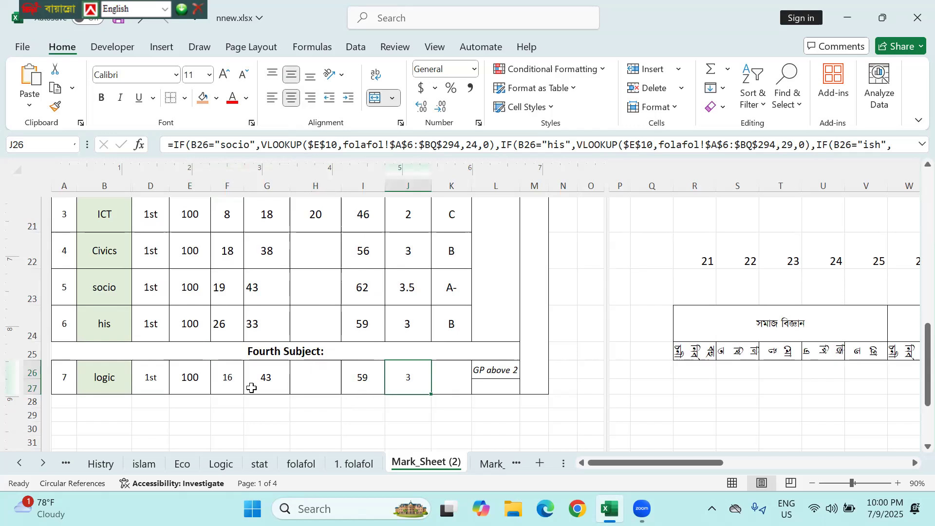
pyautogui.click(441, 392)
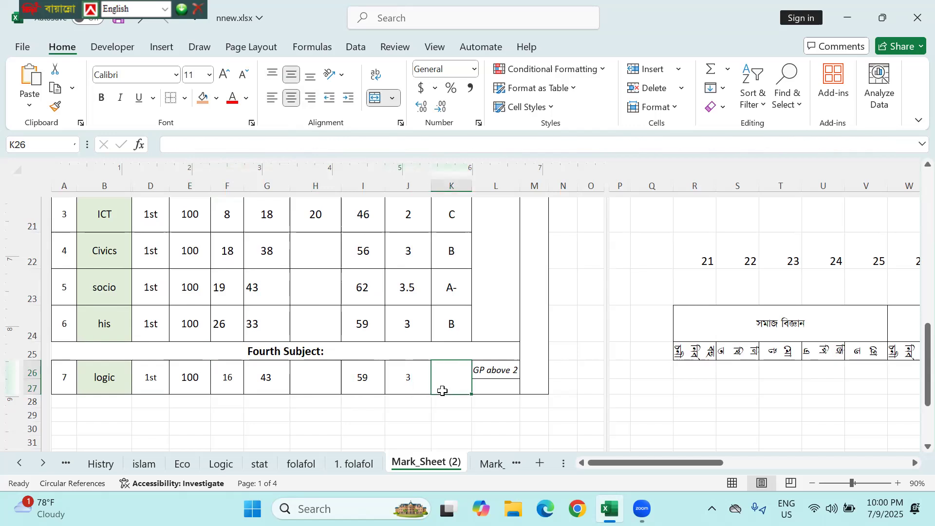
pyautogui.click(452, 325)
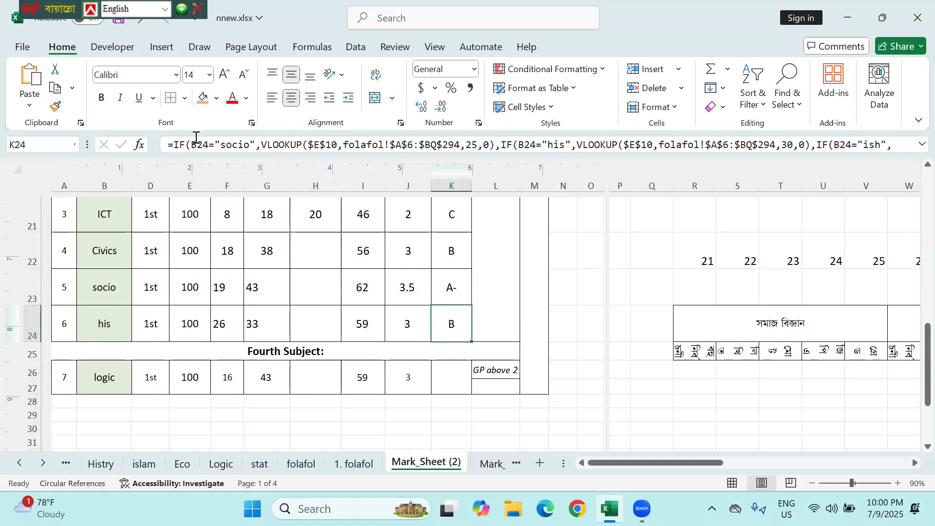
pyautogui.moveTo(195, 138); pyautogui.dragTo(719, 153)
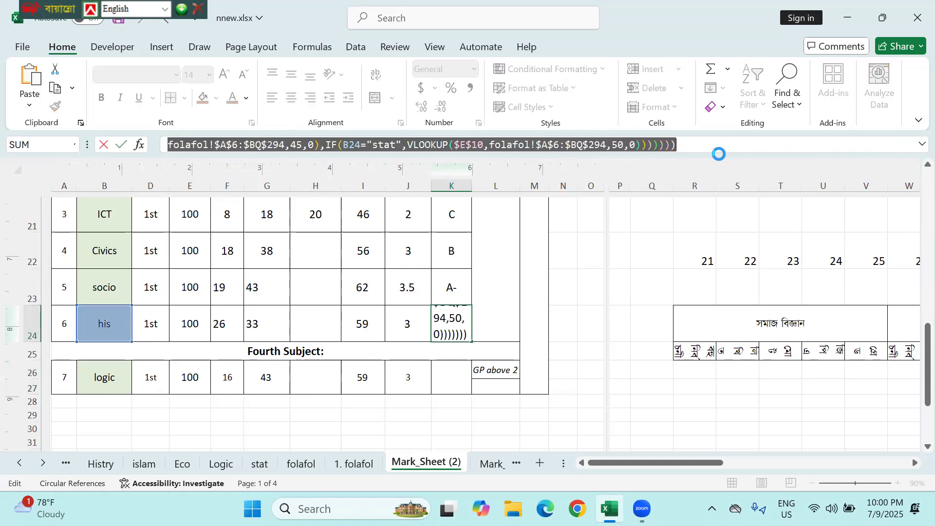
pyautogui.press('Escape')
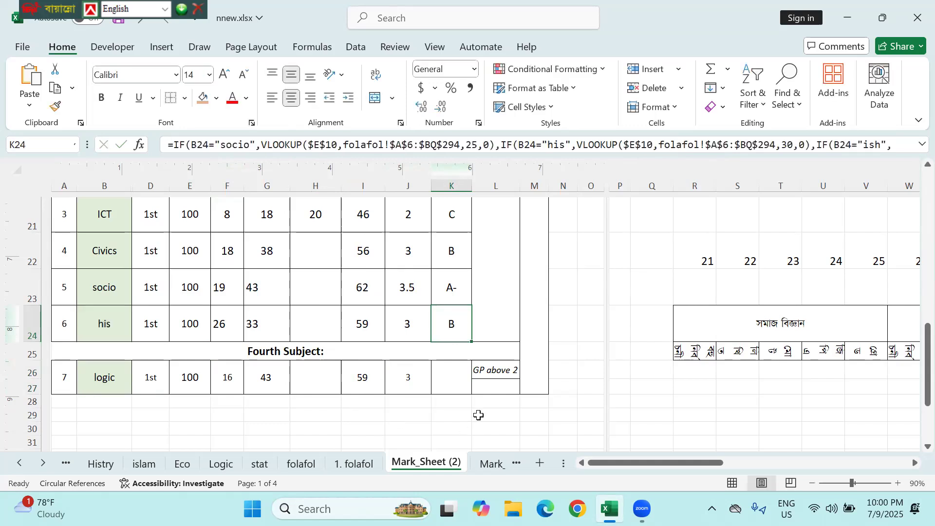
pyautogui.click(453, 382)
pyautogui.write('=')
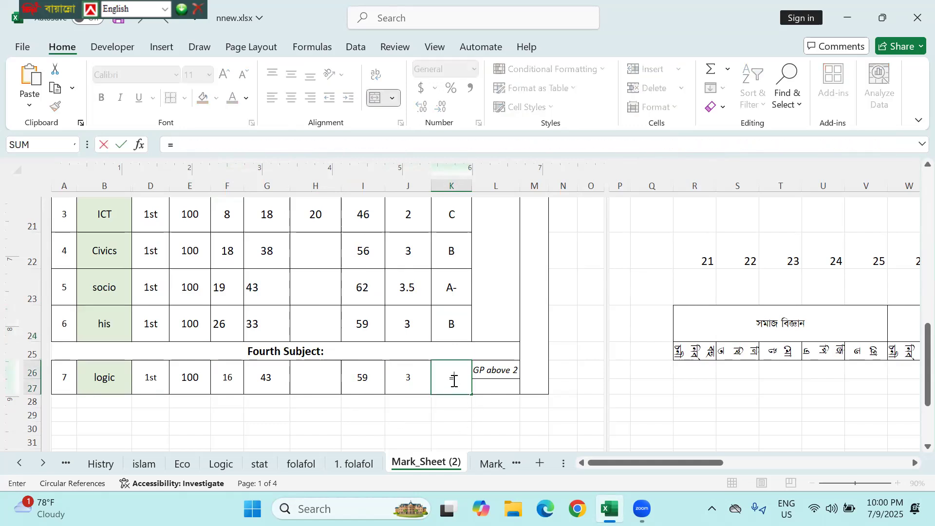
pyautogui.write('IF(B24="socio",VLOOKUP($E$10,folafol!$A$6:$BQ$294,25,0),IF(B24="his",VLOOKUP($E$10,folafol!$A$6:$BQ$294,30,0),IF(B24="ish",VLOOKUP($E$10,folafol!$A$6:$BQ$294,35,0),IF(B24="eco",VLOOKUP($E$10,folafol!$A$6:$BQ$294,40,0),IF(B24="log",VLOOKUP($E$10,folafol!$A$6:$BQ$294,45,0),IF(B24="stat",VLOOKUP($E$10,folafol!$A$6:$BQ$294,50,0))))))')
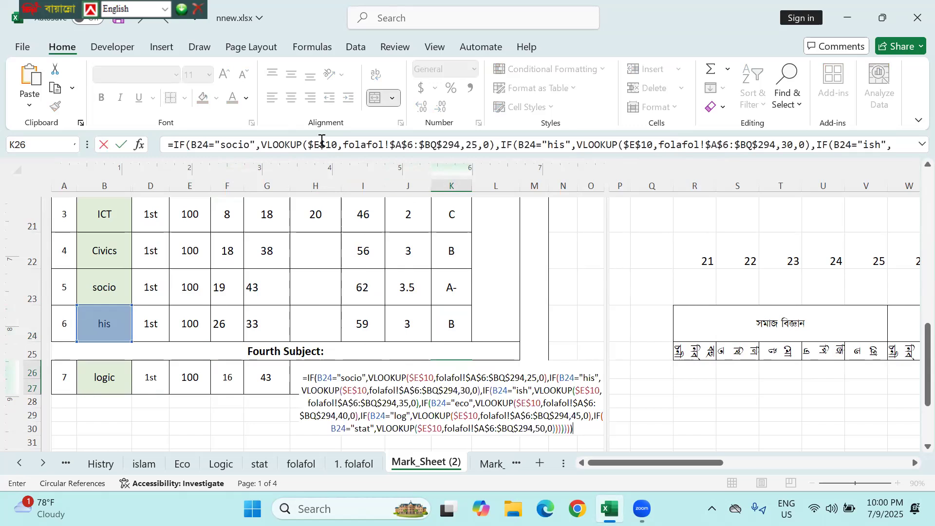
# - Replace B24 with B26 in the "socio", "his" and "ish" tests of the K26 formula
pyautogui.doubleClick(200, 144)
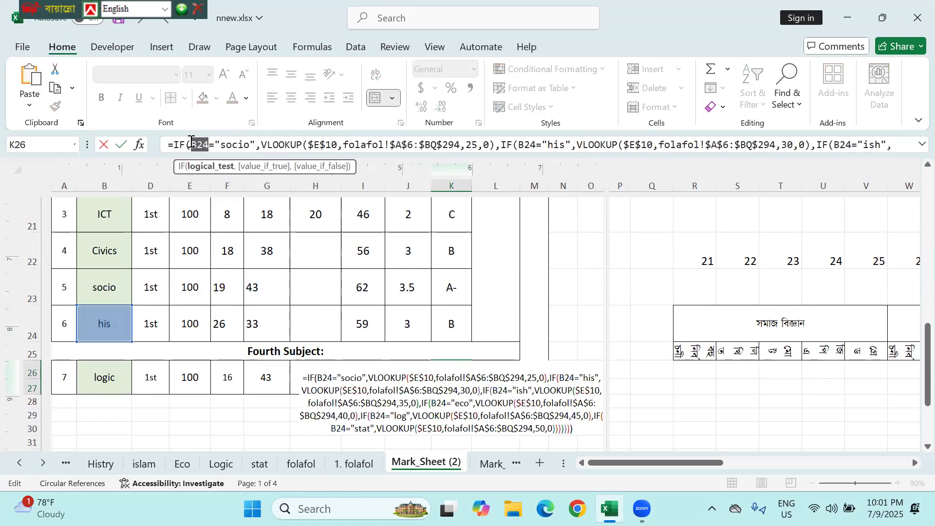
pyautogui.click(118, 373)
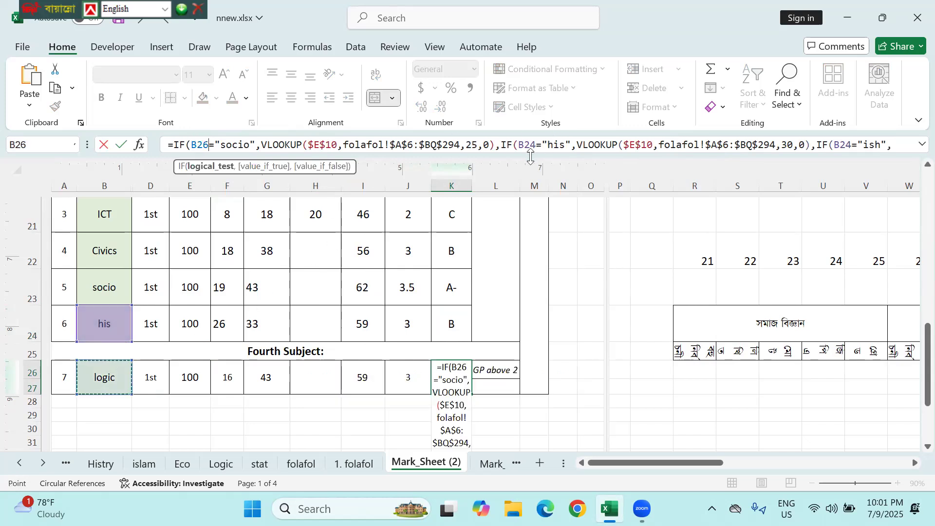
pyautogui.moveTo(517, 144); pyautogui.dragTo(538, 144)
pyautogui.click(101, 378)
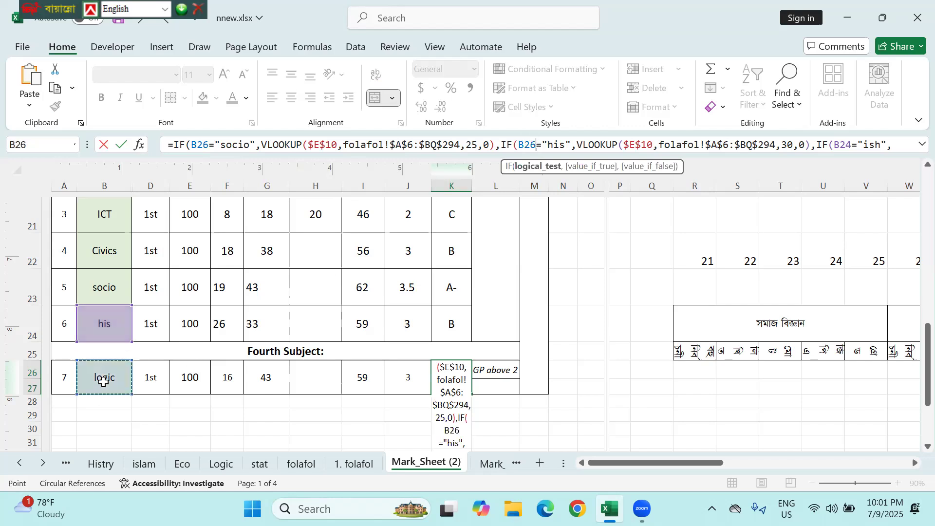
pyautogui.moveTo(833, 144); pyautogui.dragTo(852, 145)
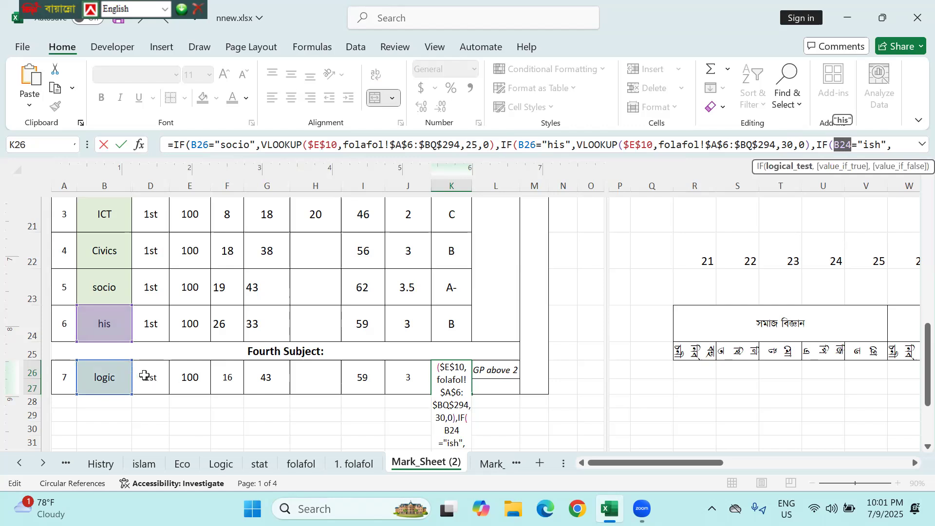
pyautogui.click(113, 375)
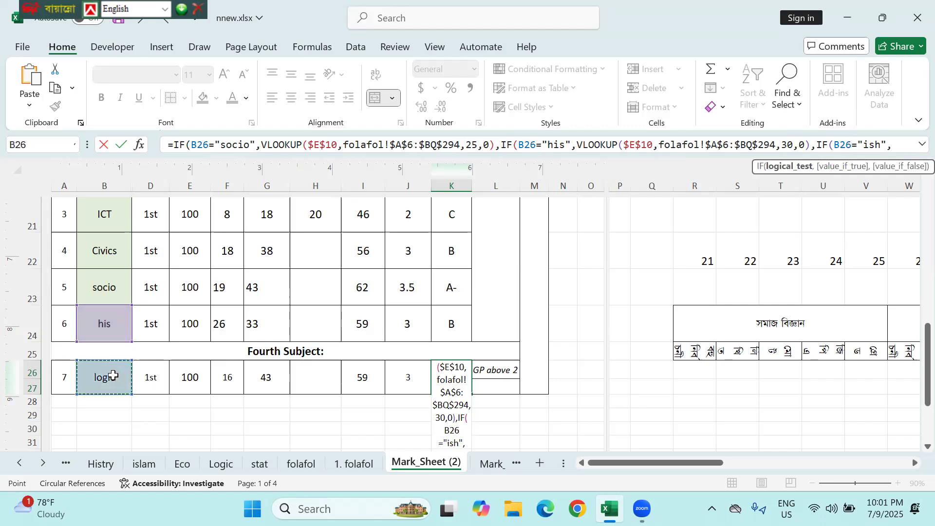
# - Replace B24 with B26 in the "eco" and "log" tests of the K26 formula
pyautogui.click(884, 144)
pyautogui.press('Right')
pyautogui.press('Right')
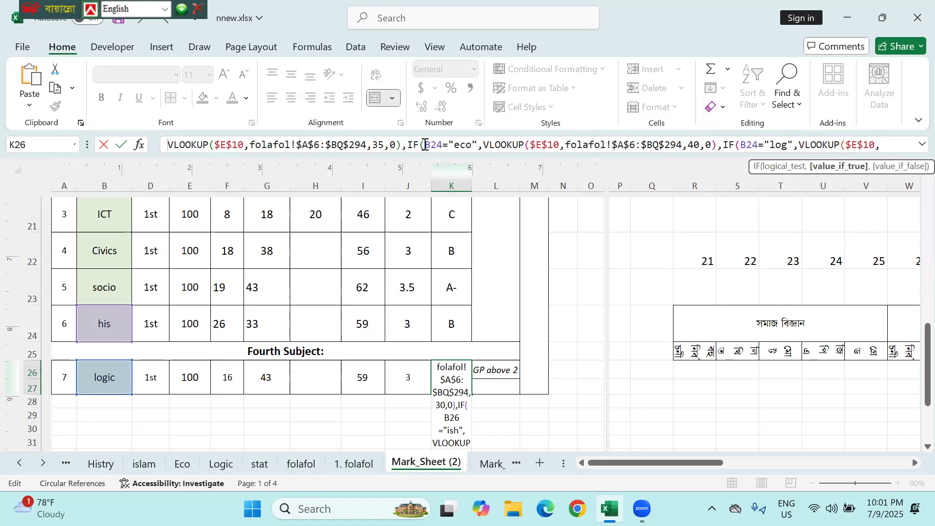
pyautogui.moveTo(425, 144); pyautogui.dragTo(442, 145)
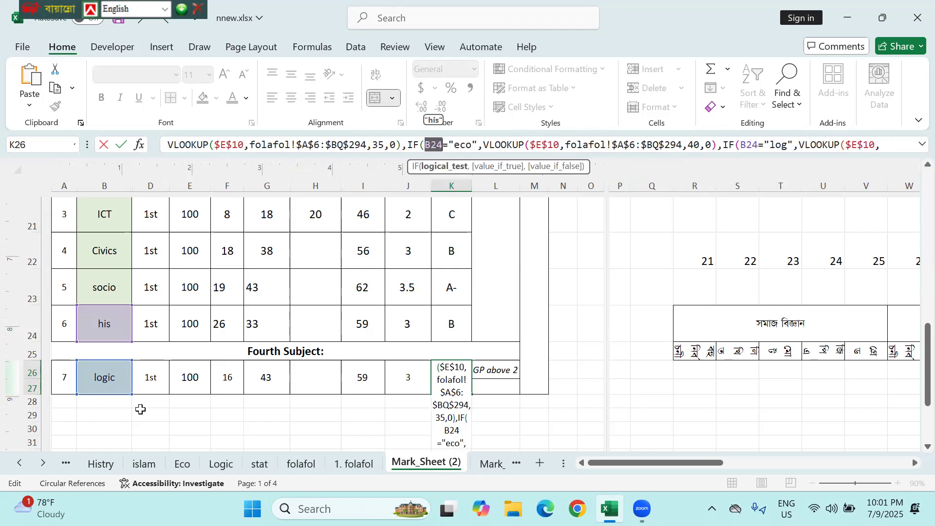
pyautogui.click(107, 382)
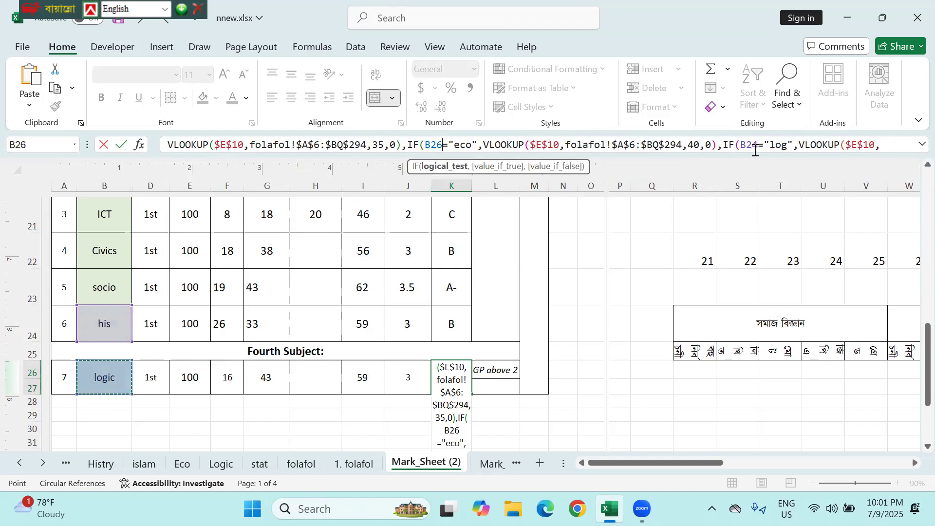
pyautogui.moveTo(740, 144); pyautogui.dragTo(759, 144)
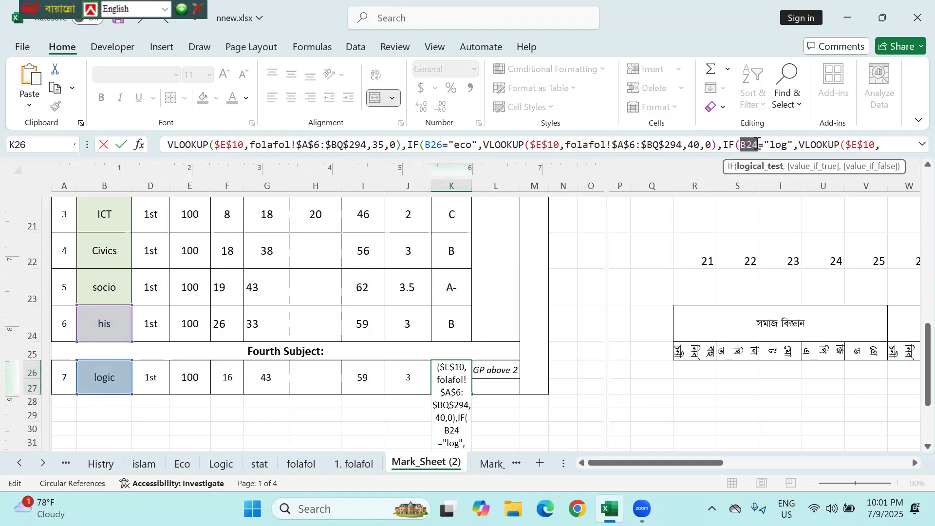
pyautogui.click(94, 389)
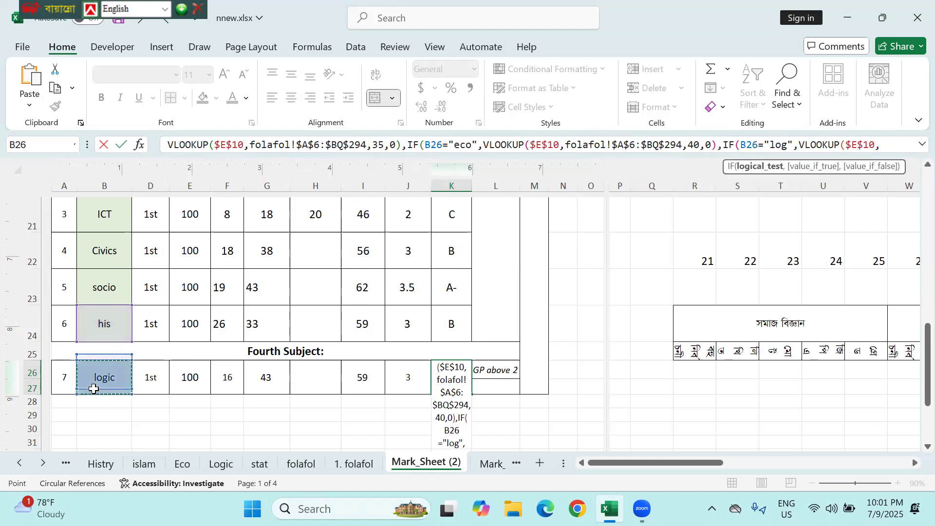
# - Replace B24 with B26 in the "stat" test of the K26 formula
pyautogui.click(836, 147)
pyautogui.press('Right')
pyautogui.press('Right')
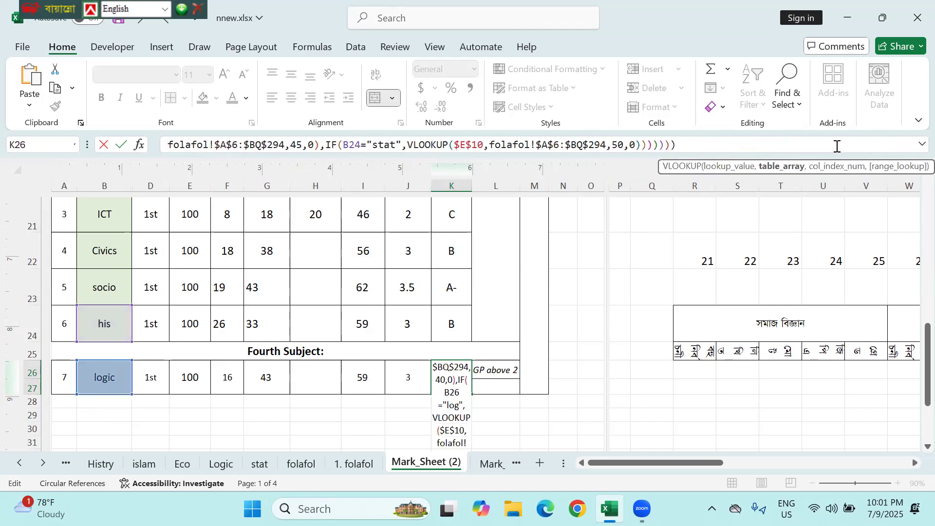
pyautogui.click(342, 144)
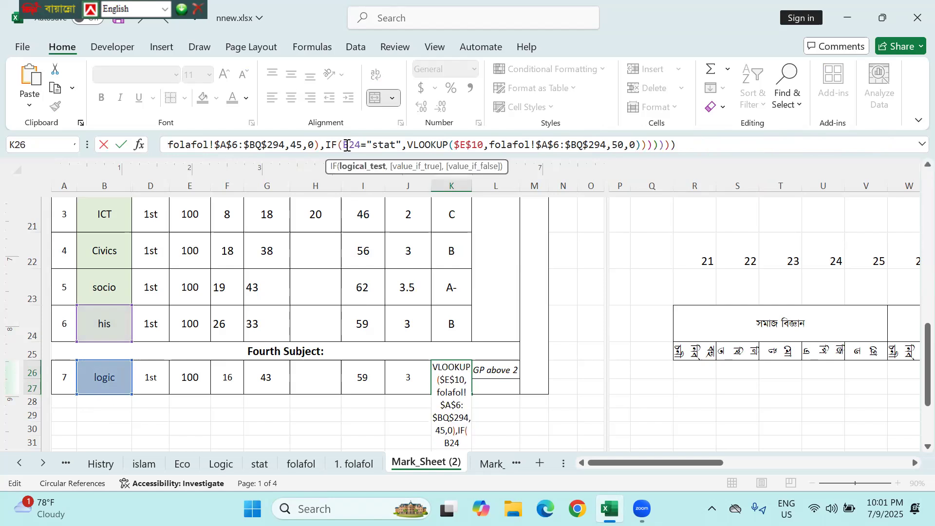
pyautogui.moveTo(347, 145); pyautogui.dragTo(357, 143)
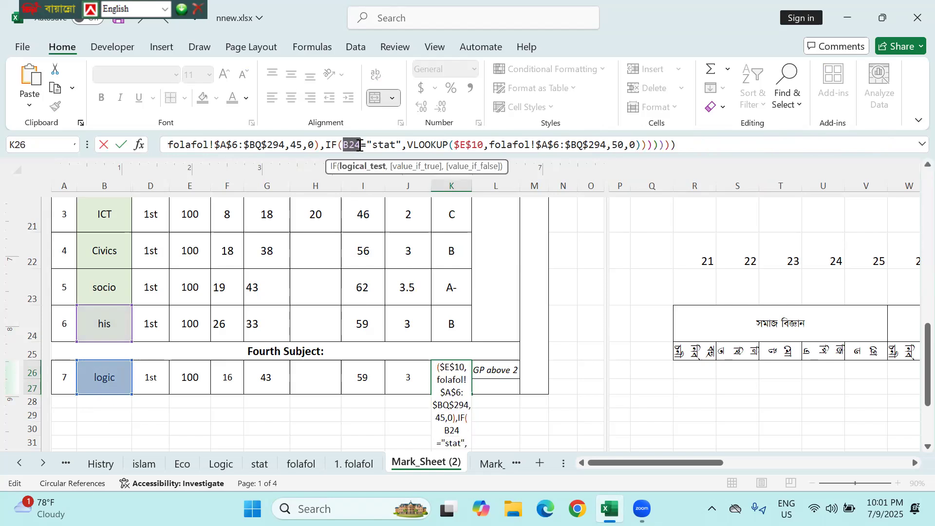
pyautogui.click(100, 381)
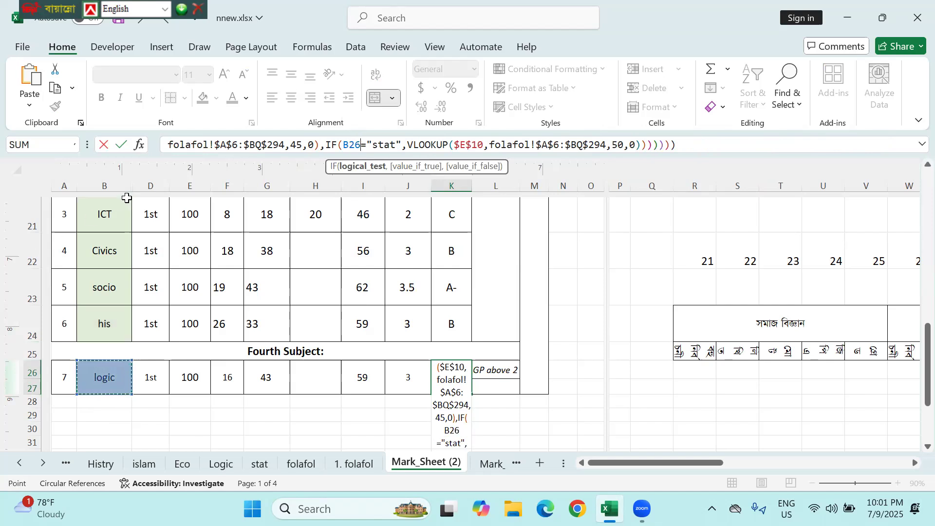
# - Change the "log" test in the K26 formula to "logic" and commit the formula
pyautogui.click(188, 145)
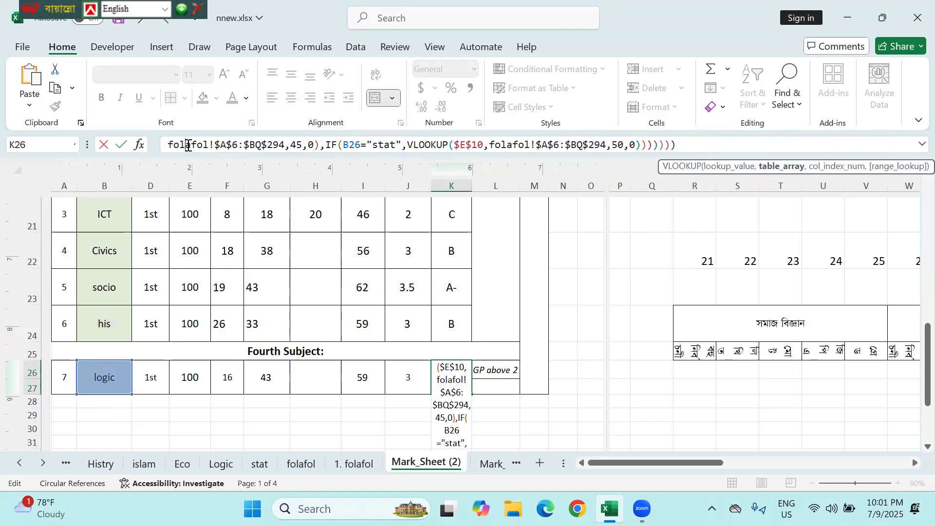
pyautogui.press('Left')
pyautogui.press('Left')
pyautogui.press('Left')
pyautogui.press('Left')
pyautogui.press('Left')
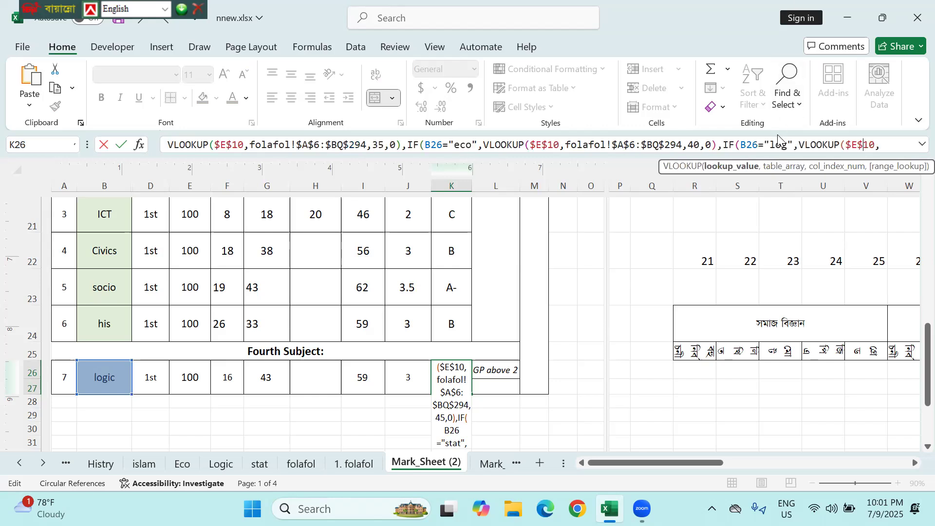
pyautogui.press('Left')
pyautogui.press('Left')
pyautogui.press('Left')
pyautogui.press('Left')
pyautogui.press('Left')
pyautogui.press('Left')
pyautogui.press('Left')
pyautogui.press('Left')
pyautogui.press('Left')
pyautogui.press('Left')
pyautogui.press('Left')
pyautogui.press('Left')
pyautogui.press('Left')
pyautogui.press('Left')
pyautogui.press('Left')
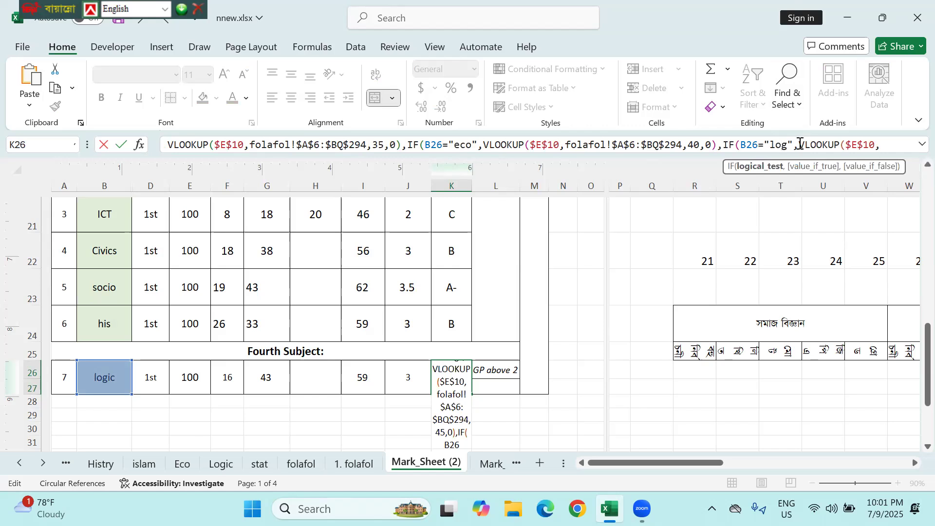
pyautogui.write('ic')
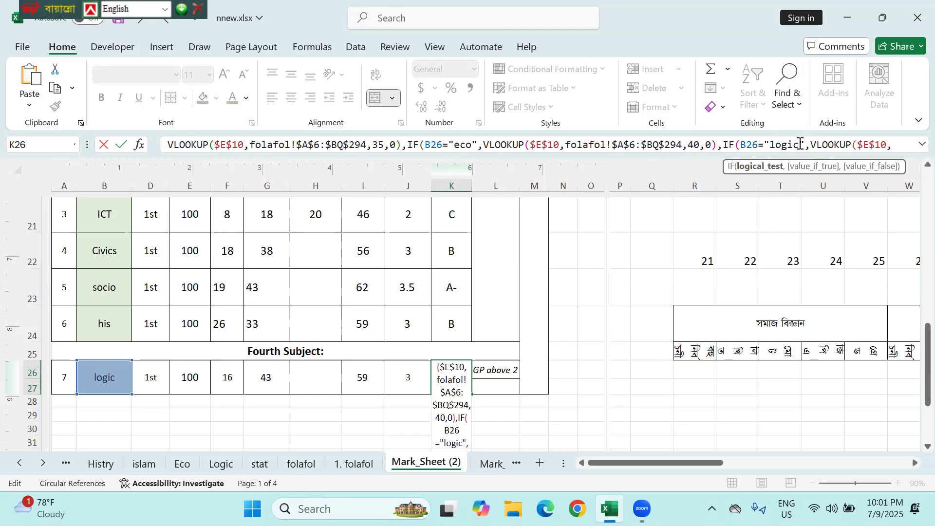
pyautogui.press('Return')
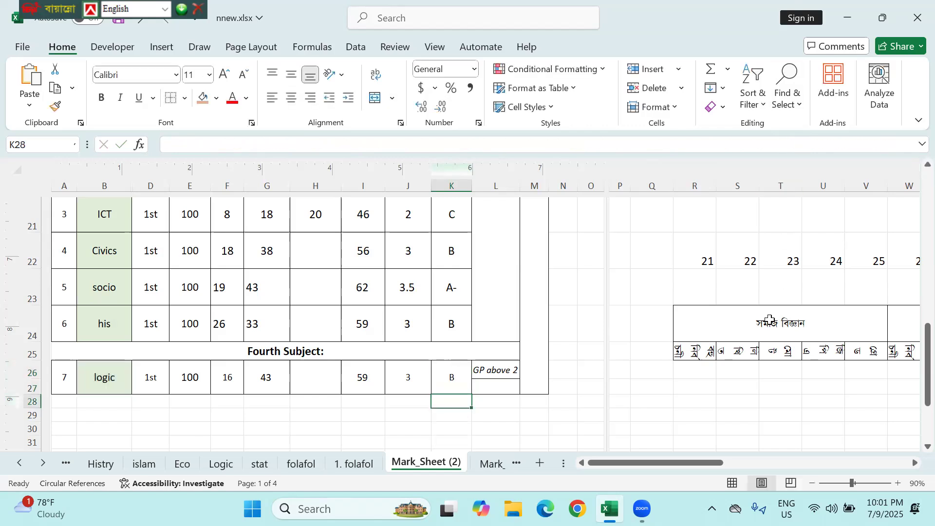
pyautogui.click(493, 373)
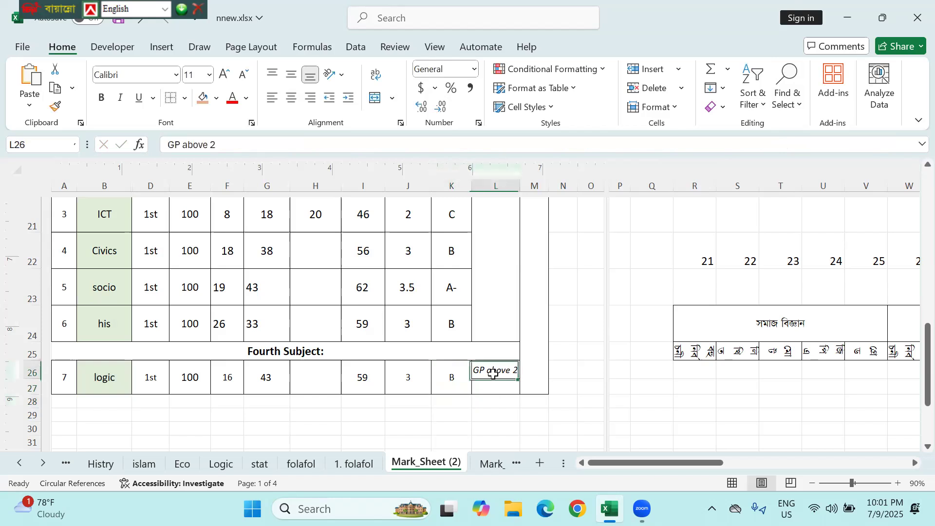
pyautogui.click(498, 389)
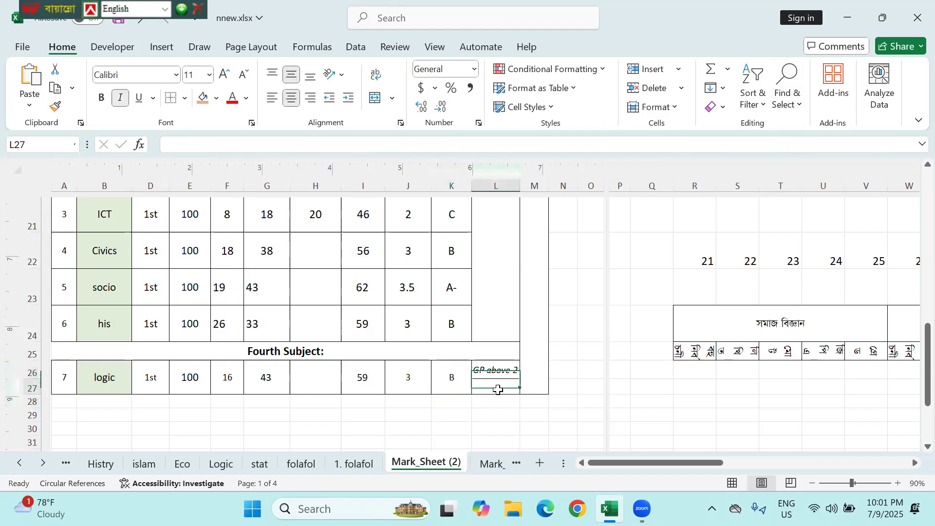
pyautogui.write('=')
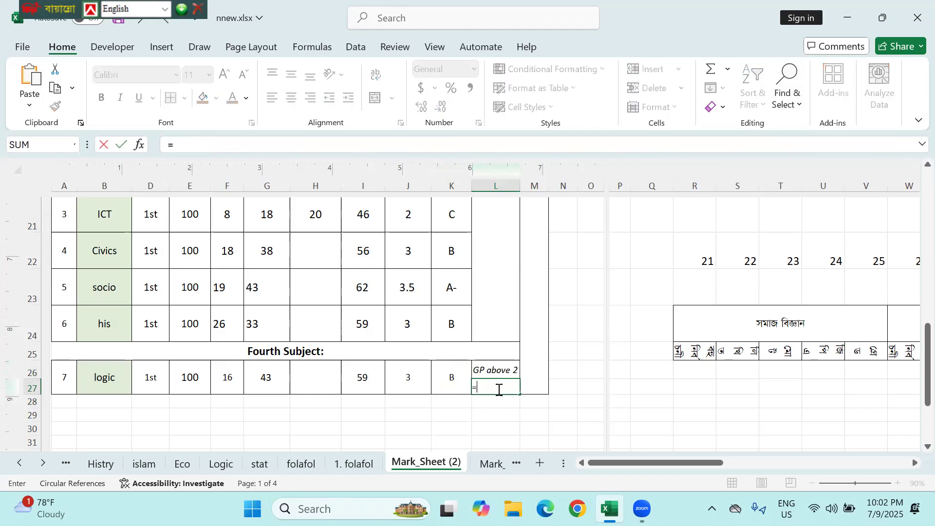
pyautogui.write('vlooku')
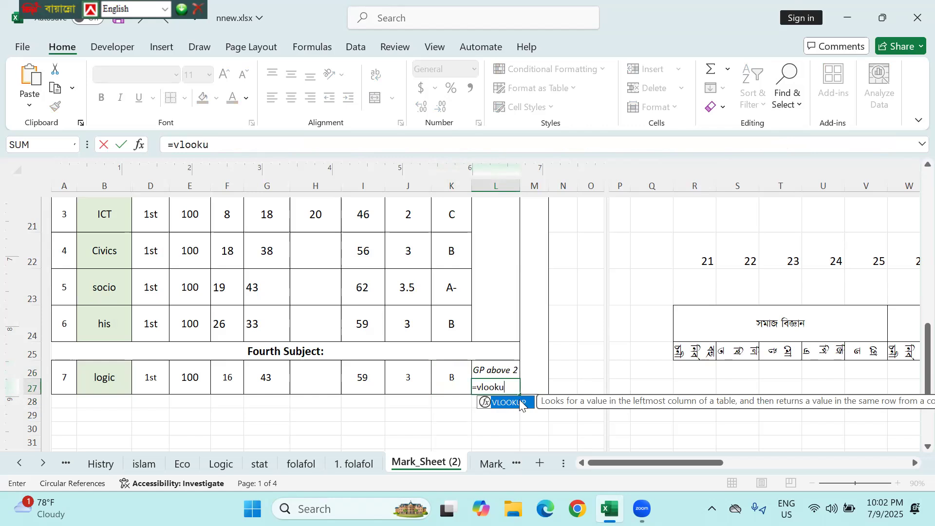
pyautogui.doubleClick(520, 400)
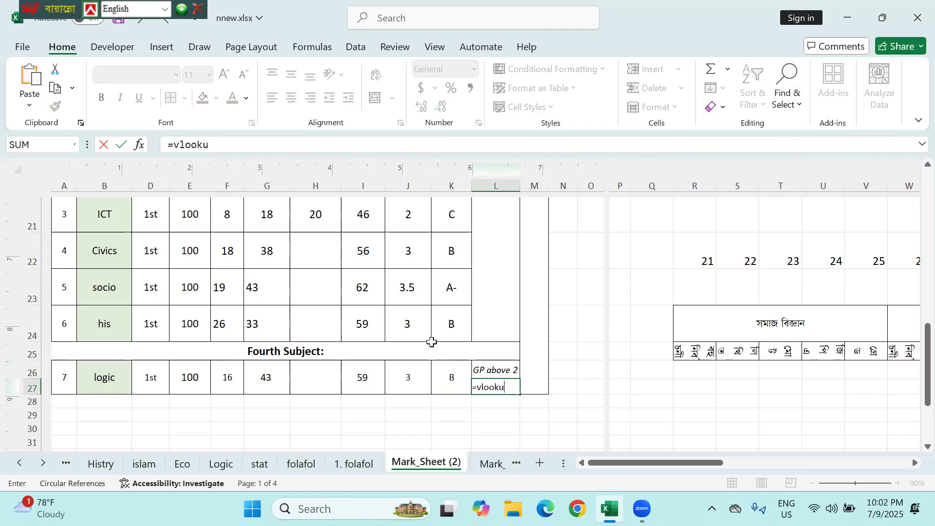
pyautogui.press('Escape')
# - Abandon the partly entered L27 formula and copy the VLOOKUP formula text from the Status cell K8
pyautogui.scroll(4, 397, 384)
pyautogui.scroll(3, 414, 292)
pyautogui.click(449, 333)
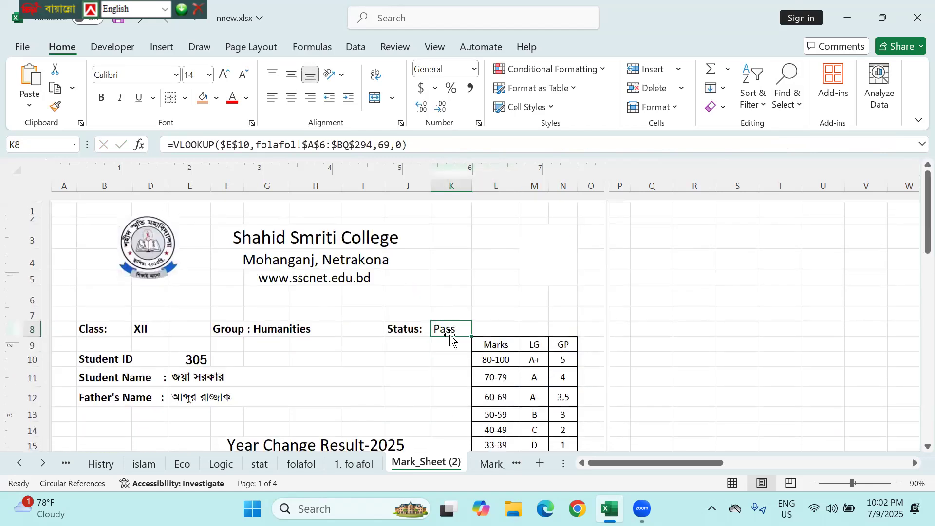
pyautogui.moveTo(417, 145); pyautogui.dragTo(174, 142)
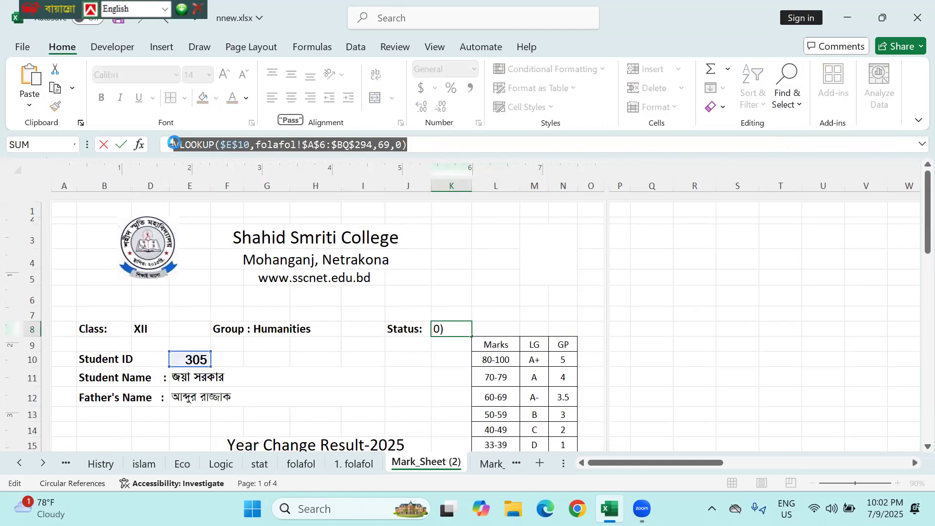
pyautogui.press('Escape')
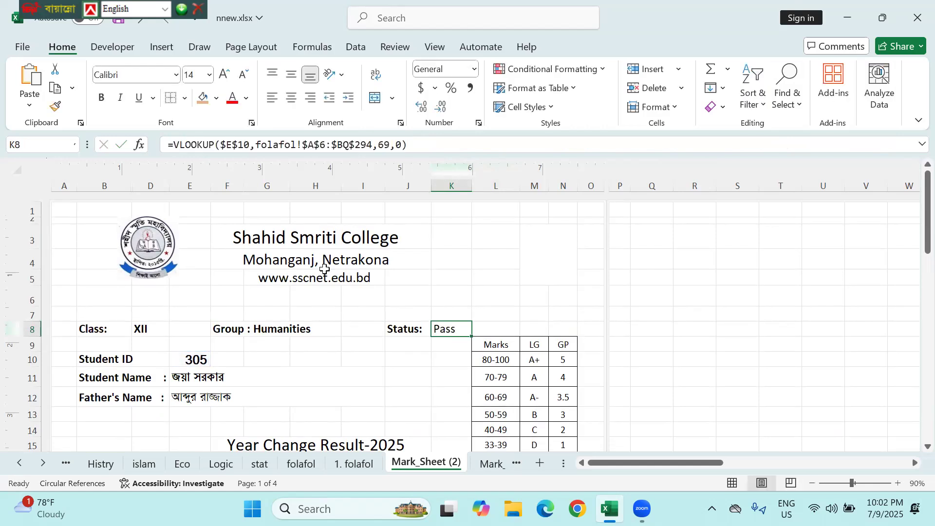
# - Examine the numbered header row above folafol's grade point columns to find the column index of GP 4th
pyautogui.click(304, 465)
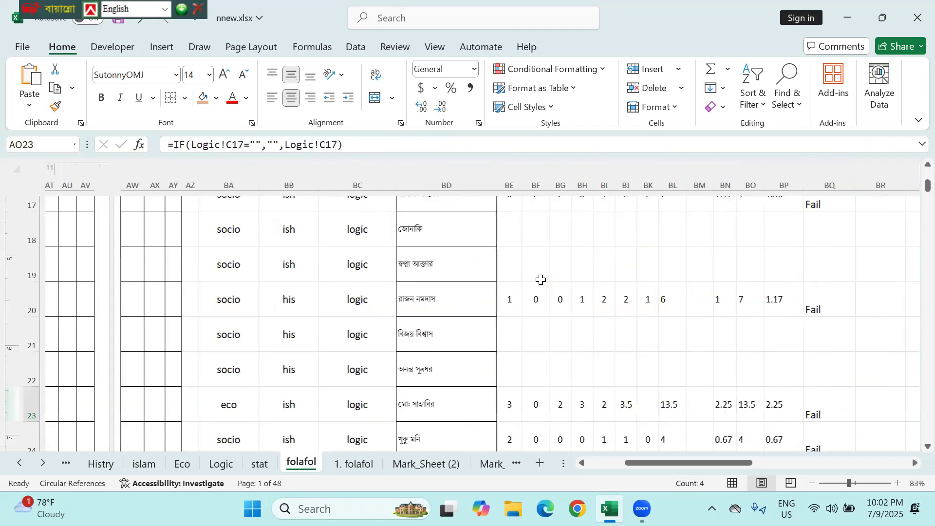
pyautogui.scroll(3, 540, 280)
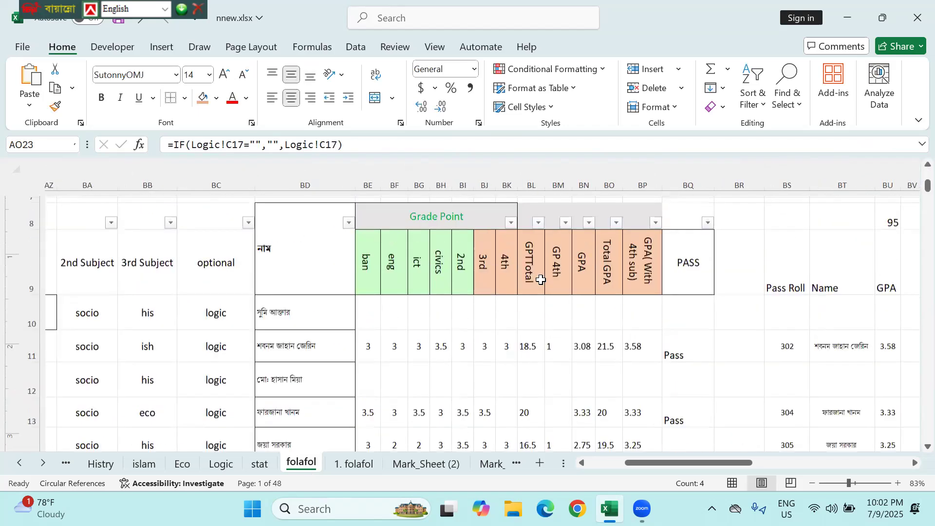
pyautogui.scroll(1, 541, 280)
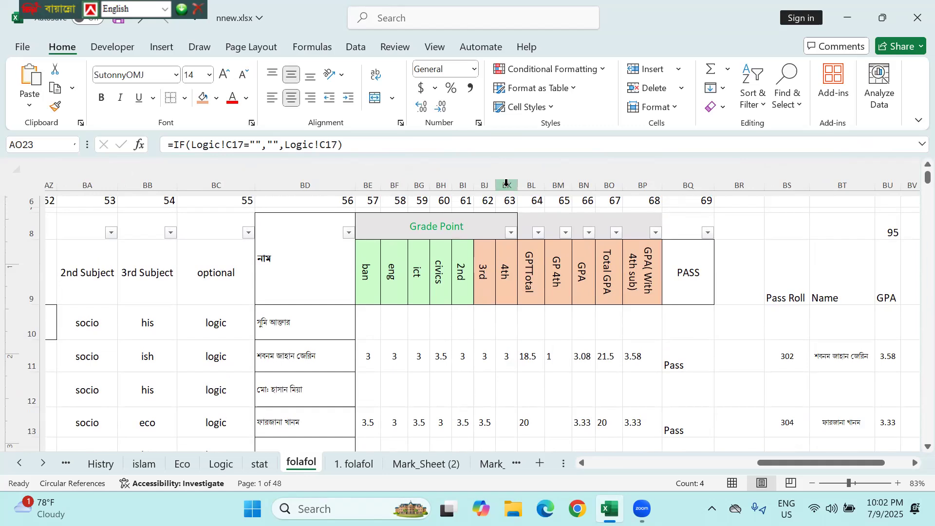
pyautogui.click(426, 464)
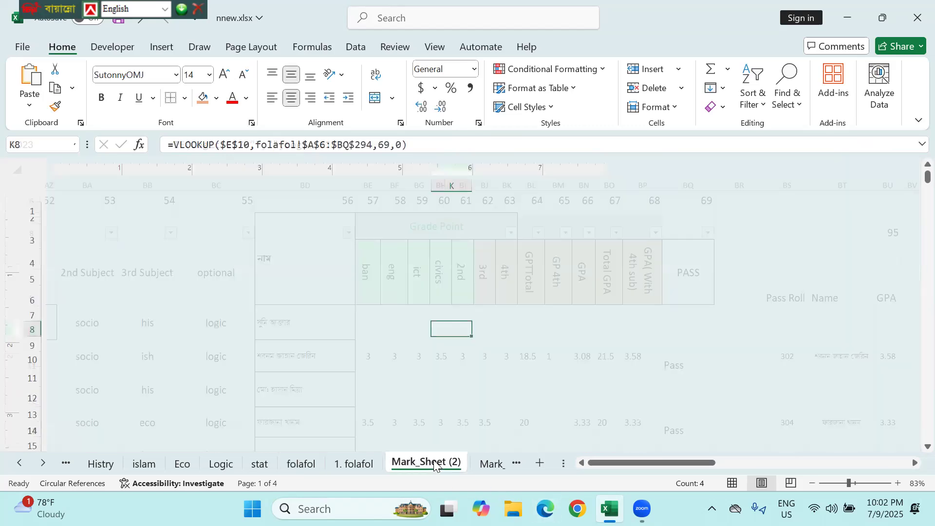
pyautogui.scroll(-7, 463, 368)
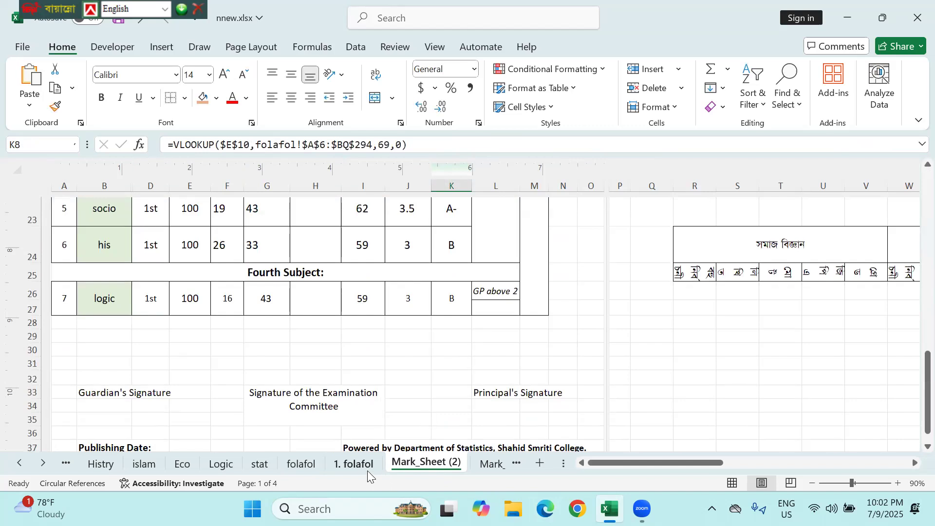
pyautogui.click(310, 467)
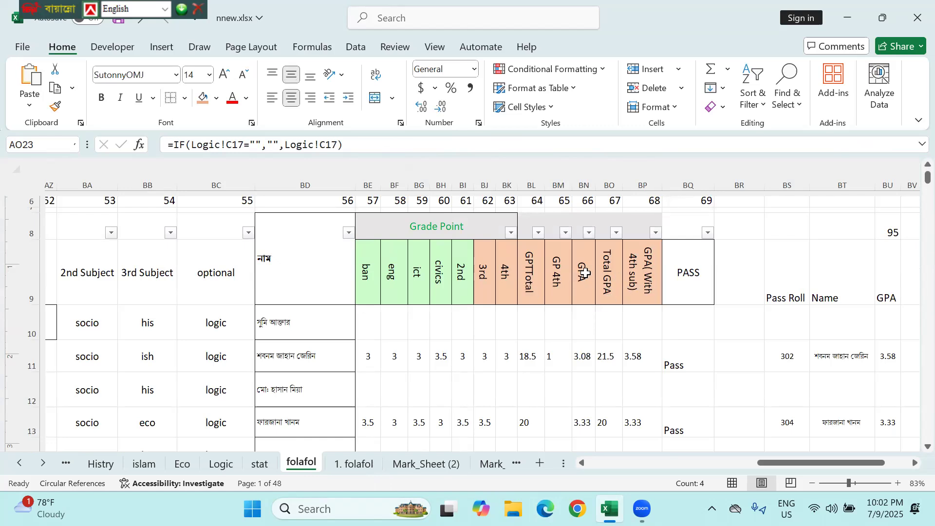
pyautogui.click(559, 271)
pyautogui.click(521, 268)
pyautogui.click(498, 276)
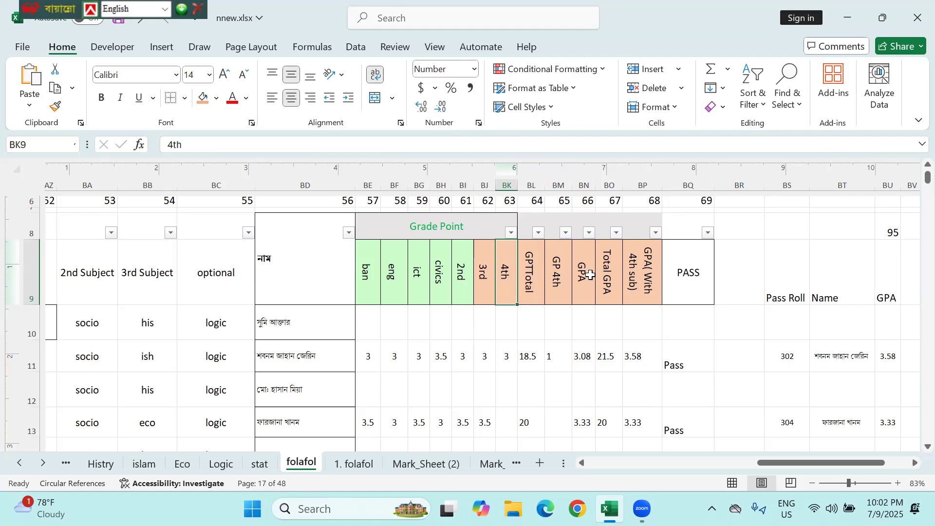
pyautogui.click(560, 267)
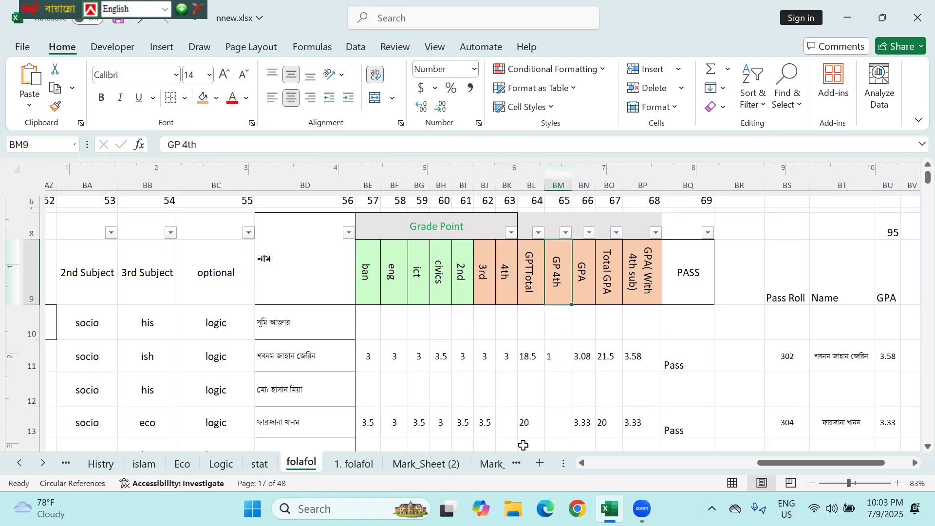
# - Paste the copied VLOOKUP formula into L27 under GP above 2 on Mark_Sheet (2), with column index 65
pyautogui.click(433, 463)
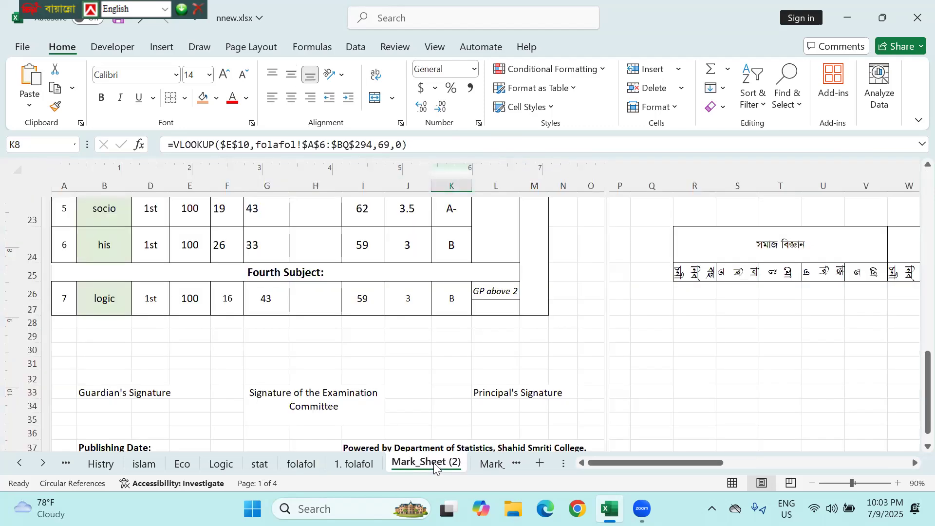
pyautogui.click(496, 309)
pyautogui.write('=')
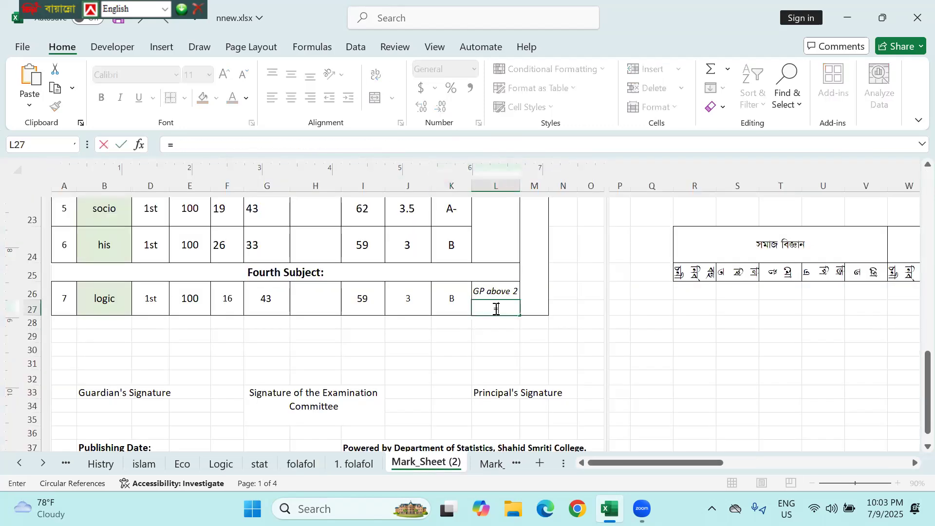
pyautogui.write('VLOOKUP($E$10,folafol!$A$6:$BQ$294,69,0)')
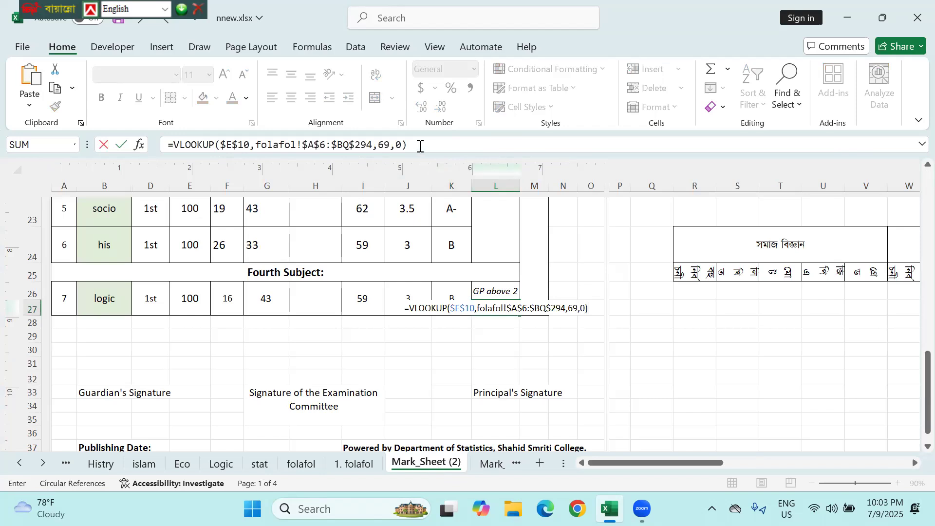
pyautogui.click(384, 143)
pyautogui.press('Delete')
pyautogui.press('Return')
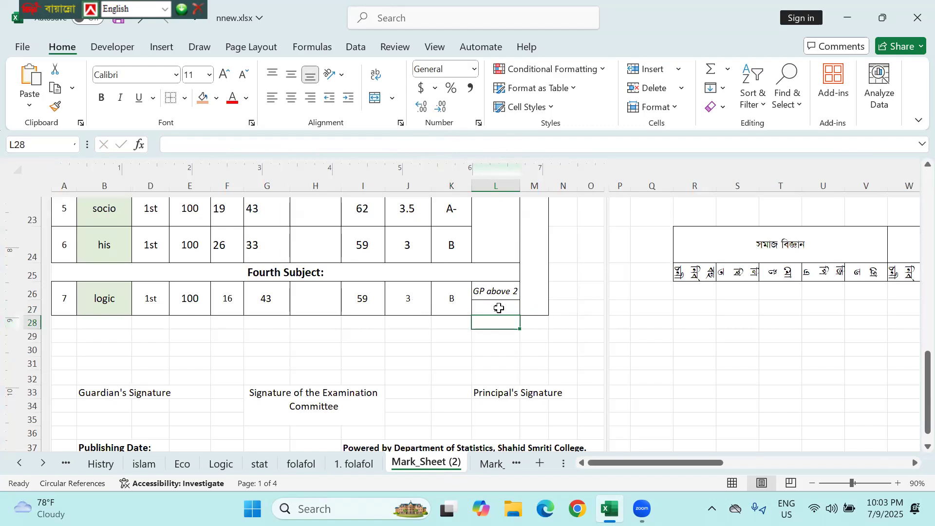
# - Fill L19 under GPA without 4th sub. with the copied VLOOKUP formula, using folafol's GPA column index 66
pyautogui.scroll(5, 492, 235)
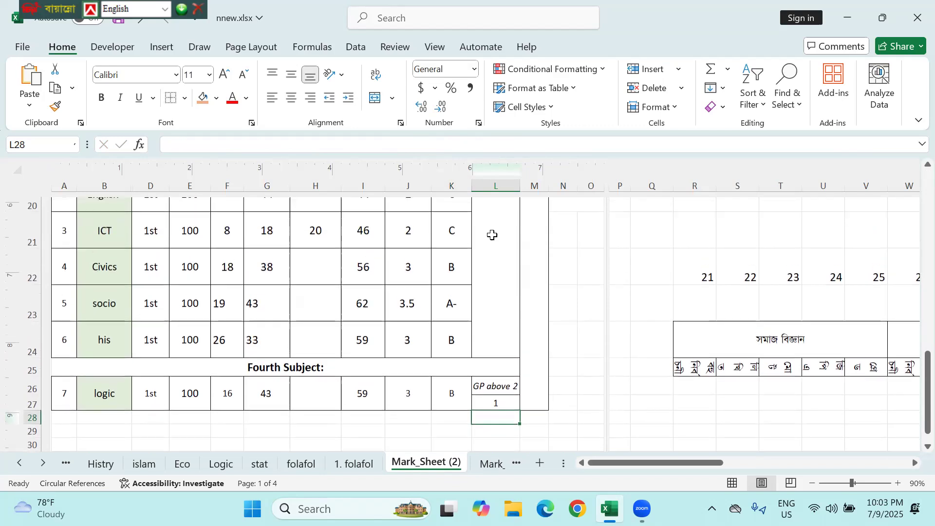
pyautogui.scroll(1, 499, 270)
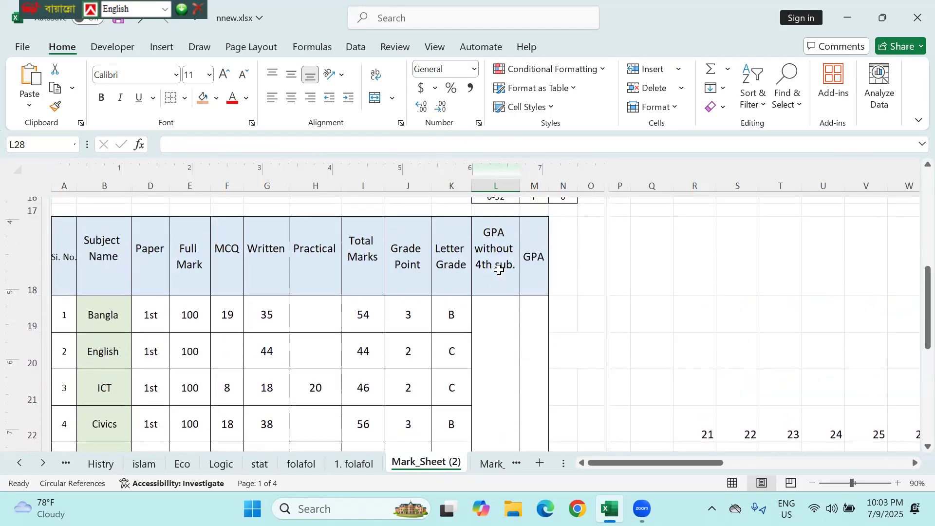
pyautogui.click(490, 354)
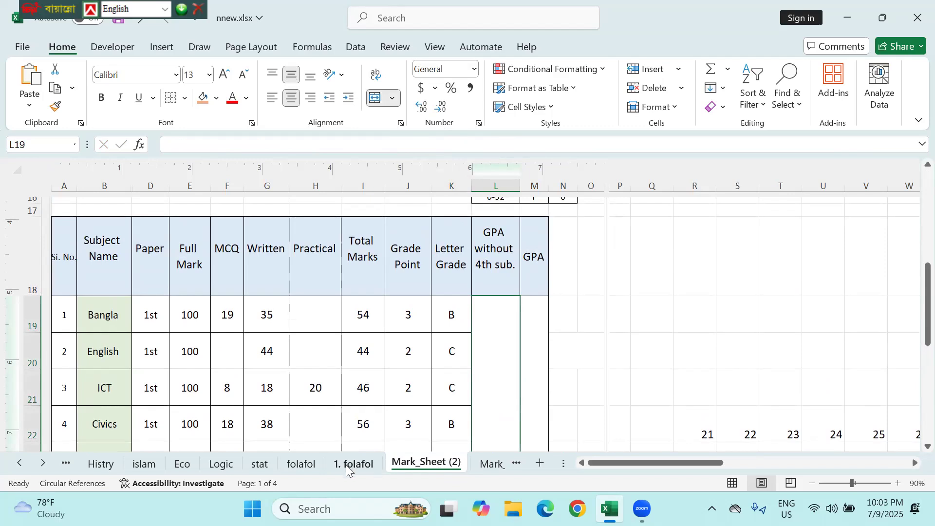
pyautogui.click(313, 461)
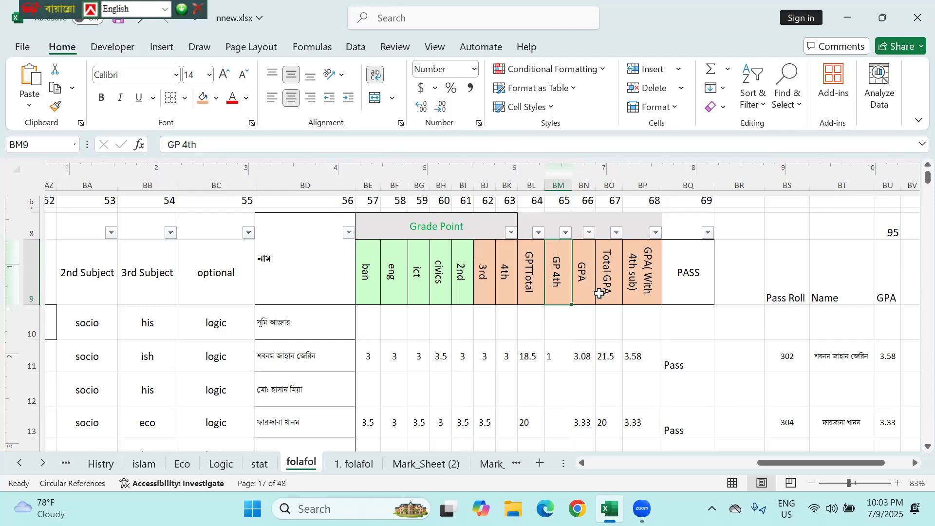
pyautogui.click(586, 185)
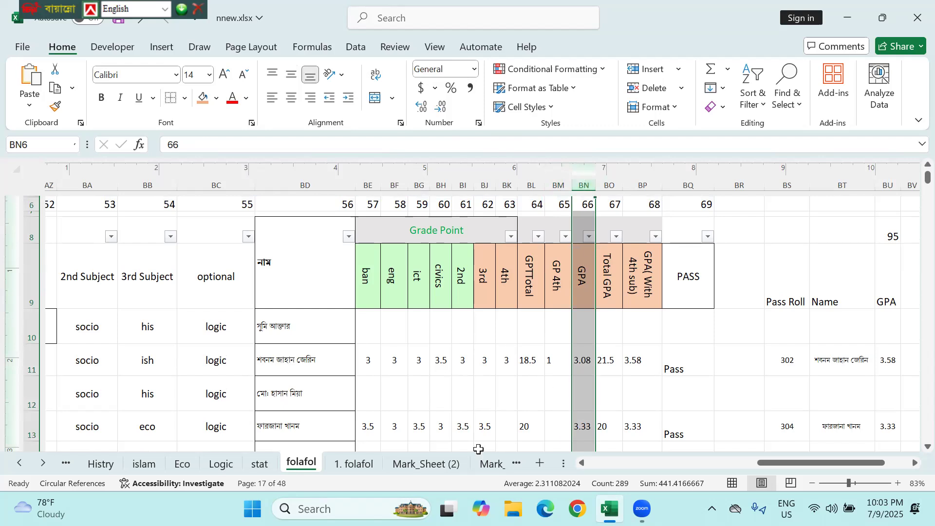
pyautogui.click(434, 463)
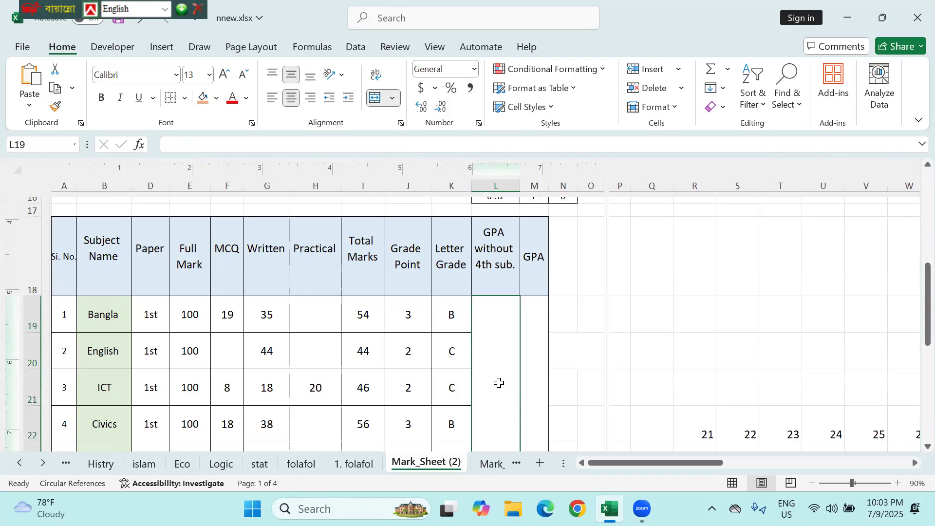
pyautogui.write('=')
pyautogui.write('VLOOKUP($E$10,folafol!$A$6:$BQ$294,69,0)')
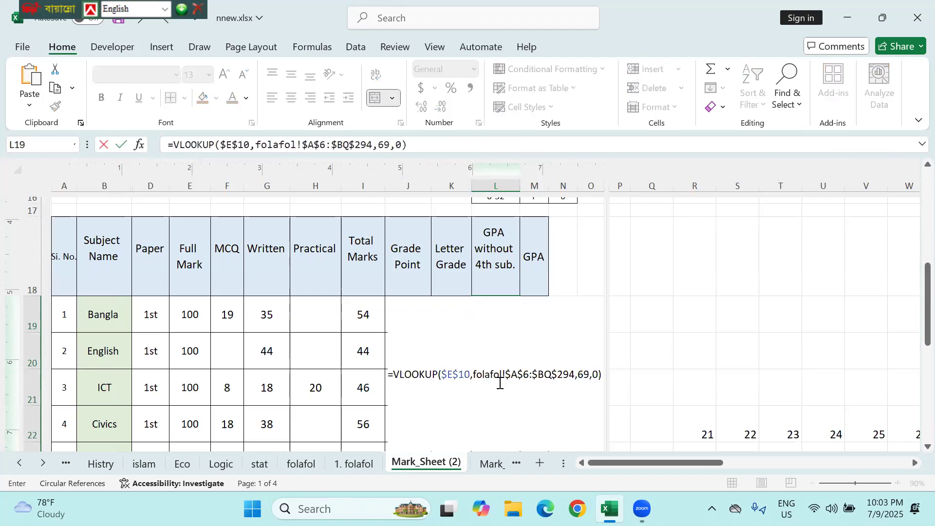
pyautogui.click(579, 366)
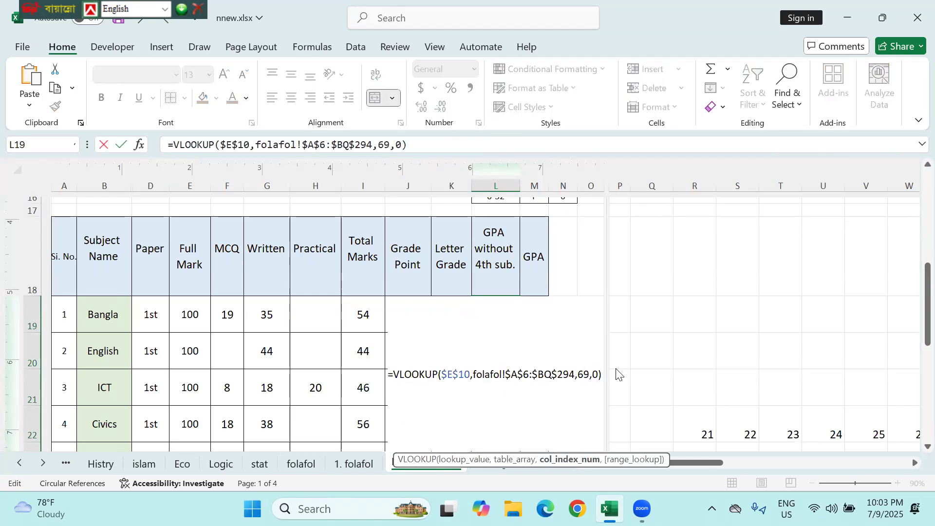
pyautogui.press('Delete')
pyautogui.press('Return')
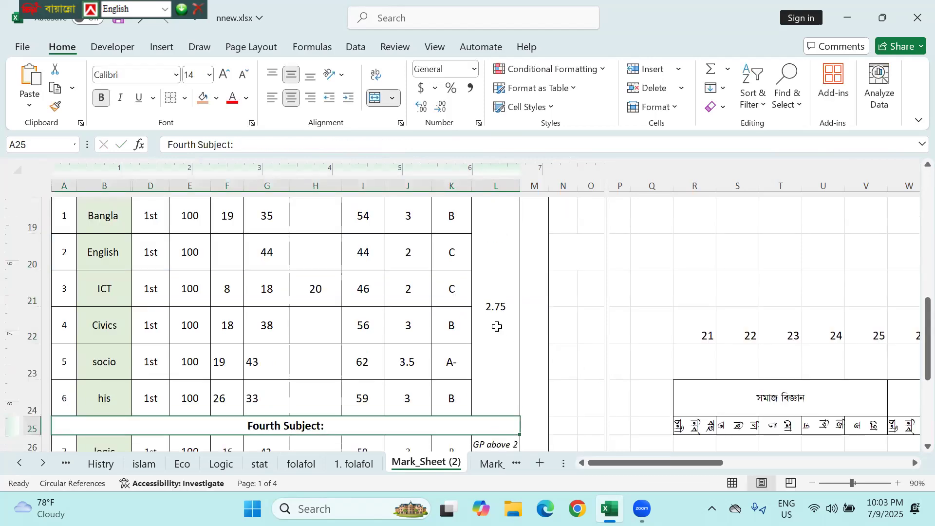
# - Fill M19 under GPA with the copied VLOOKUP formula, setting the column index to 68
pyautogui.scroll(2, 495, 325)
pyautogui.scroll(-1, 497, 326)
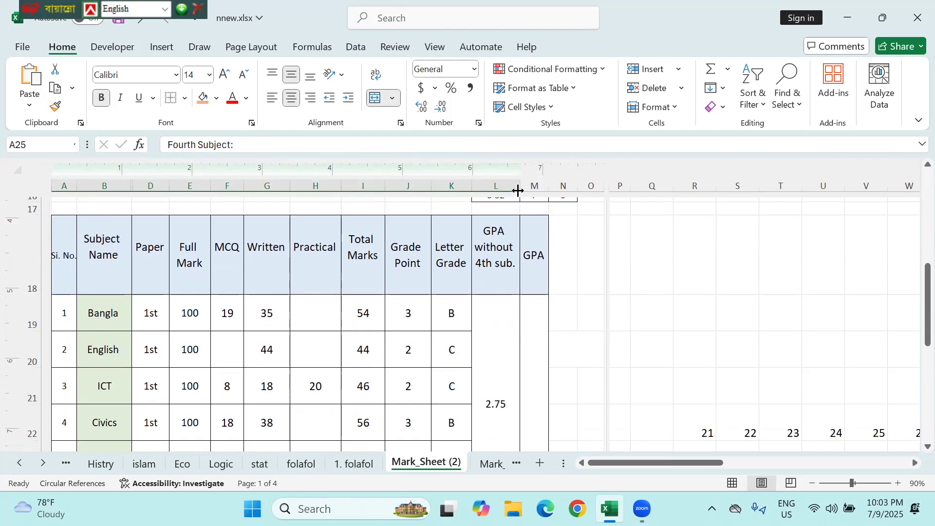
pyautogui.click(539, 328)
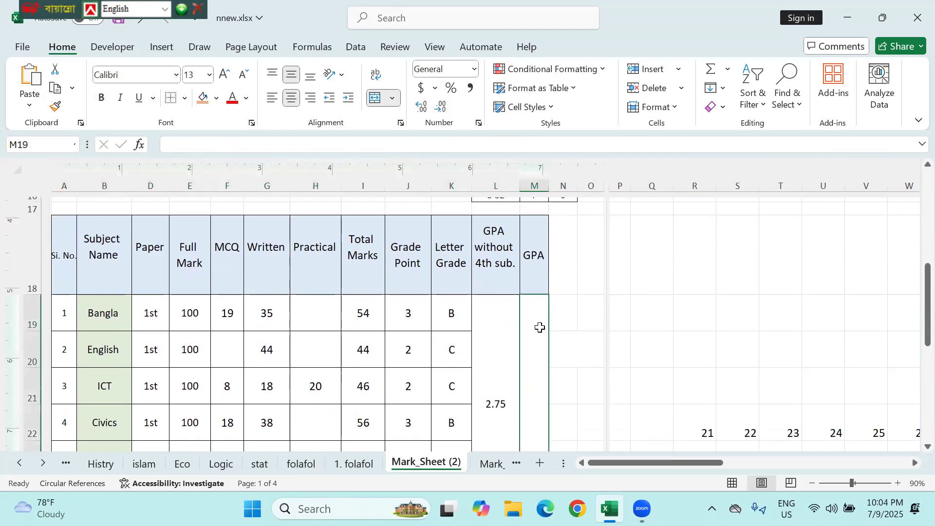
pyautogui.doubleClick(540, 327)
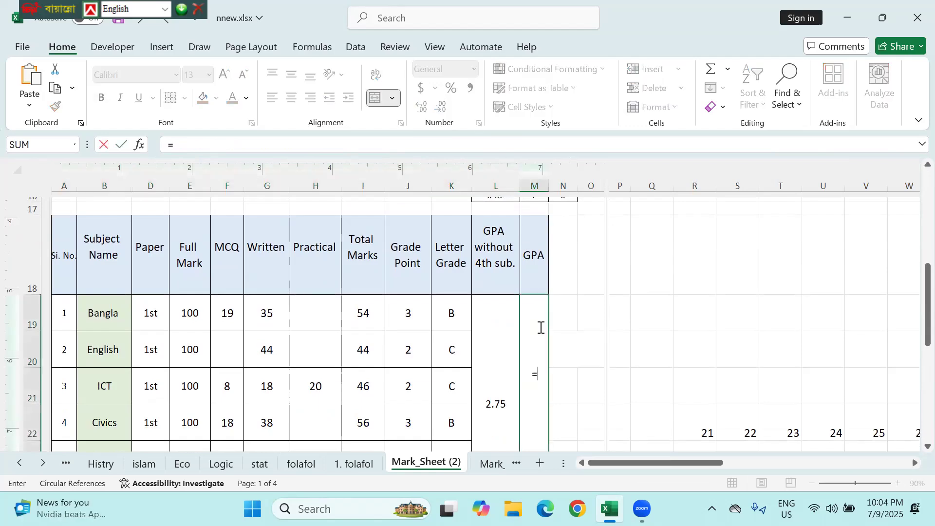
pyautogui.write('=VLOOKUP($E$10,folafol!$A$6:$BQ$294,69,0)')
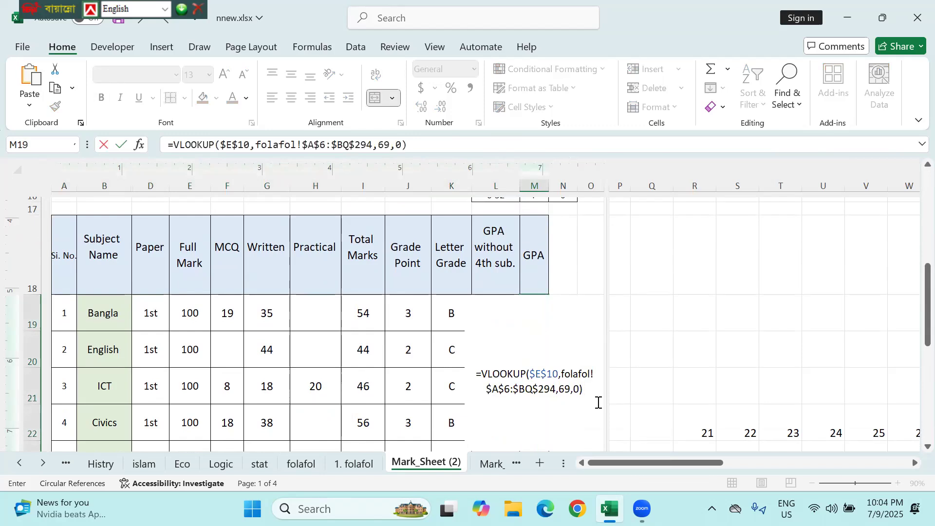
pyautogui.click(565, 388)
pyautogui.press('Delete')
pyautogui.write('8')
pyautogui.press('Return')
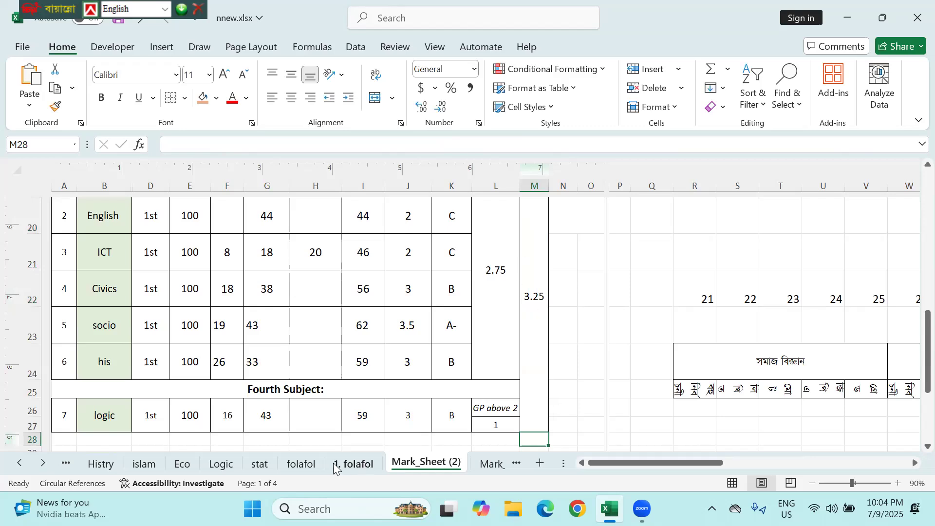
# - Check the mark sheet's GPA results and student details against the grade point columns and roll-number rows in folafol
pyautogui.click(301, 463)
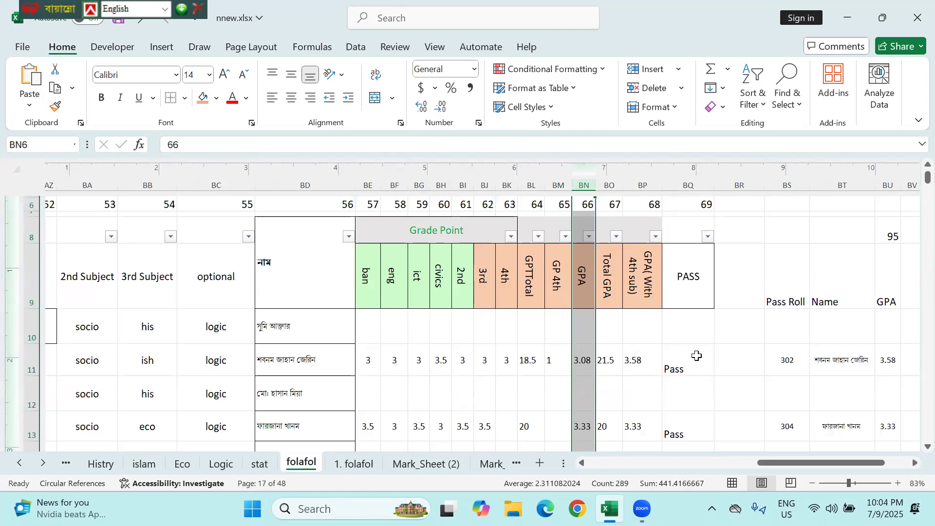
pyautogui.click(609, 361)
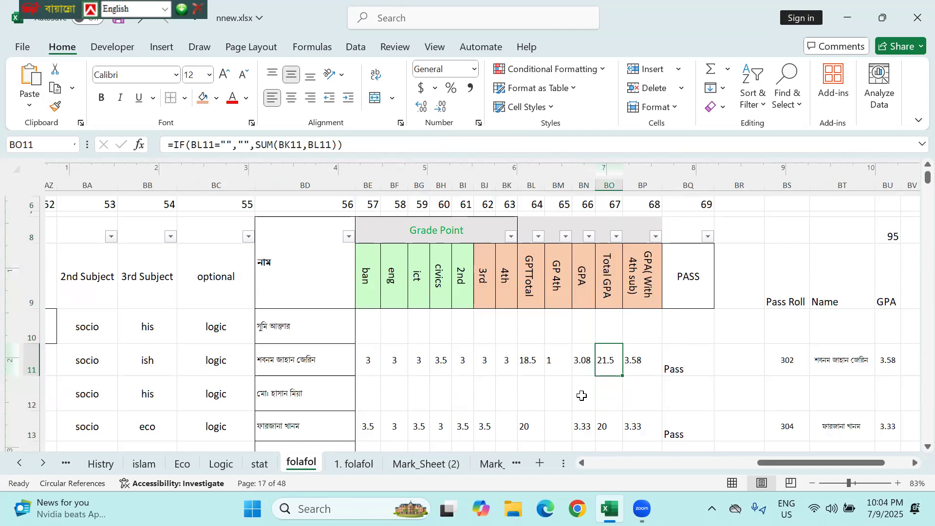
pyautogui.click(432, 466)
pyautogui.scroll(5, 465, 361)
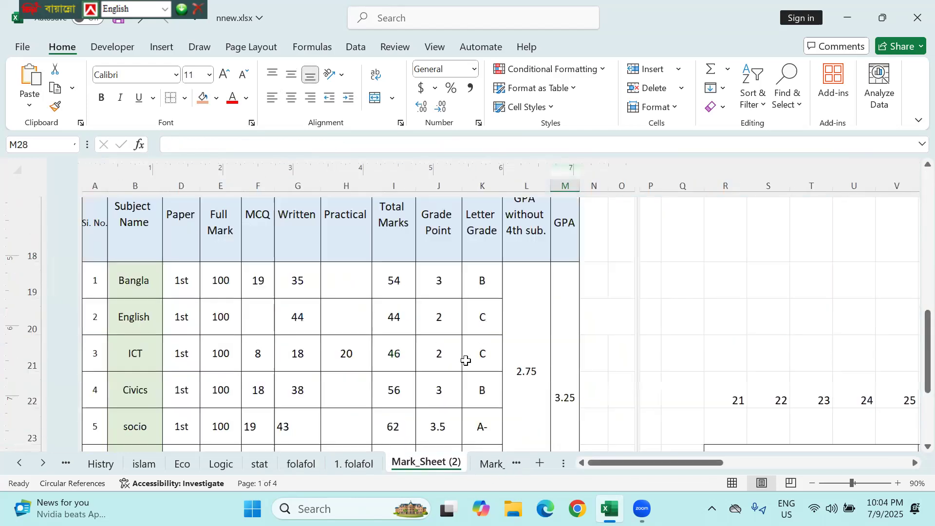
pyautogui.scroll(3, 466, 360)
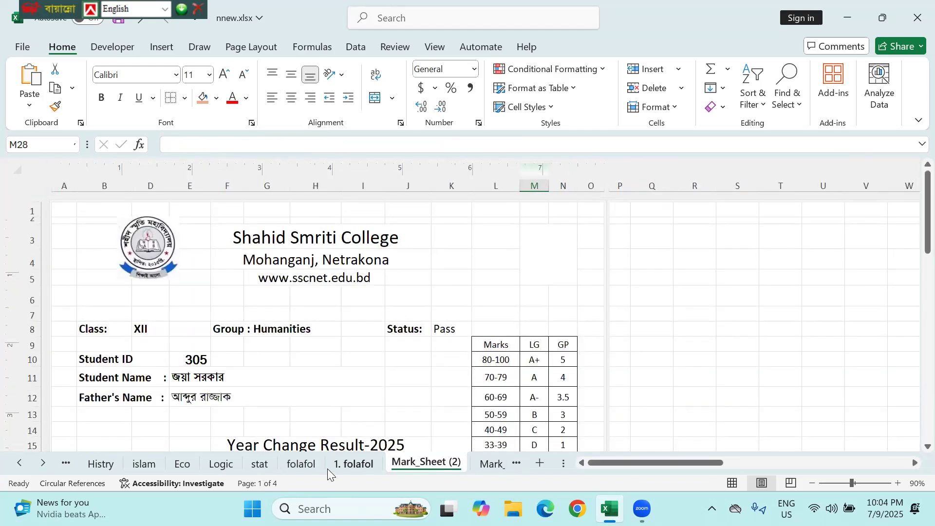
pyautogui.click(300, 464)
pyautogui.hscroll(-8, 485, 294)
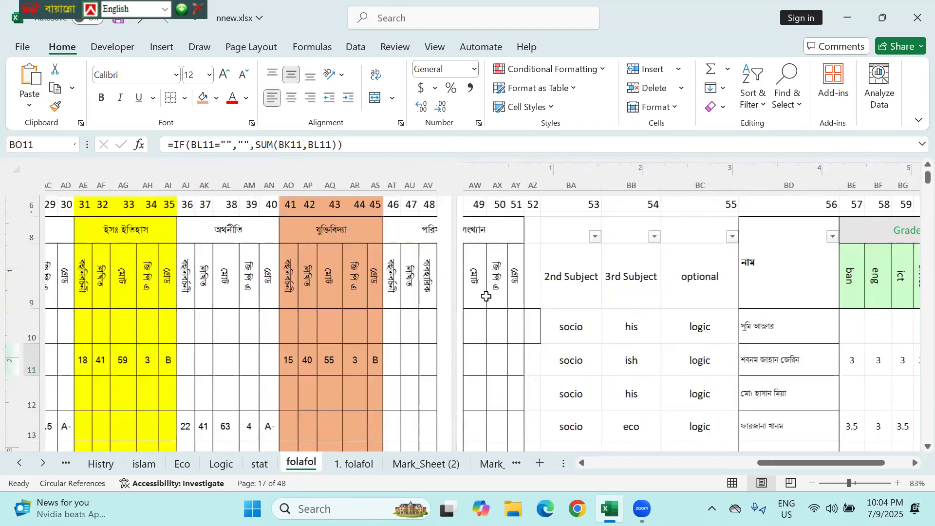
pyautogui.hscroll(-5, 486, 296)
pyautogui.scroll(-3, 486, 296)
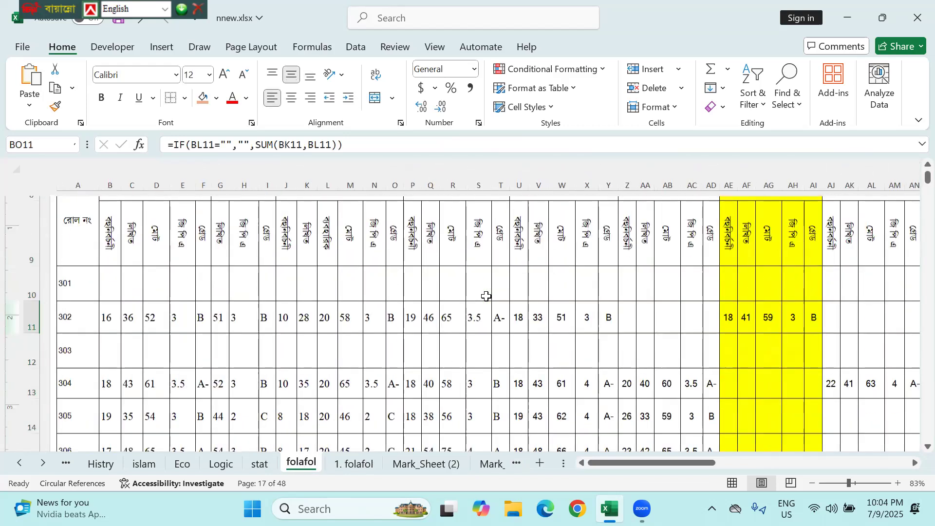
# - Compare the grade points and GPA values in folafol row 14 with the same student's results on Mark_Sheet (2)
pyautogui.click(31, 388)
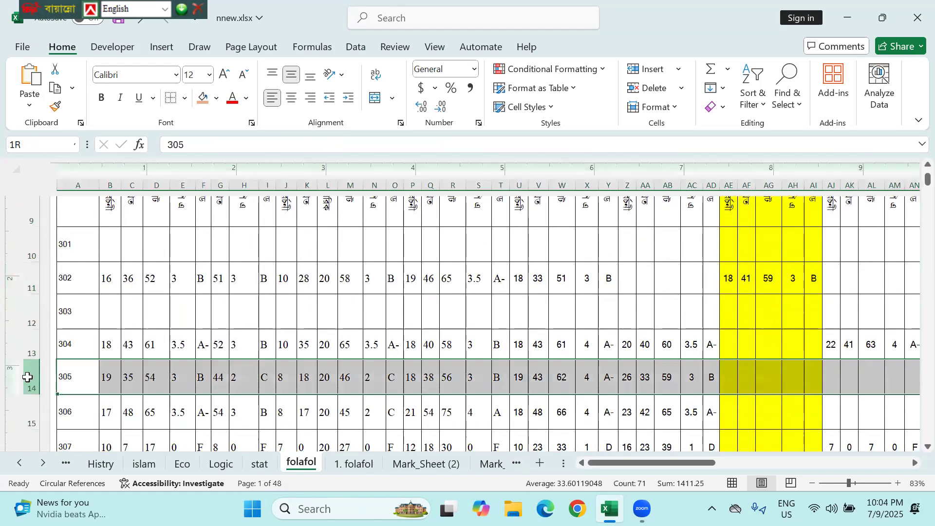
pyautogui.hscroll(8, 349, 337)
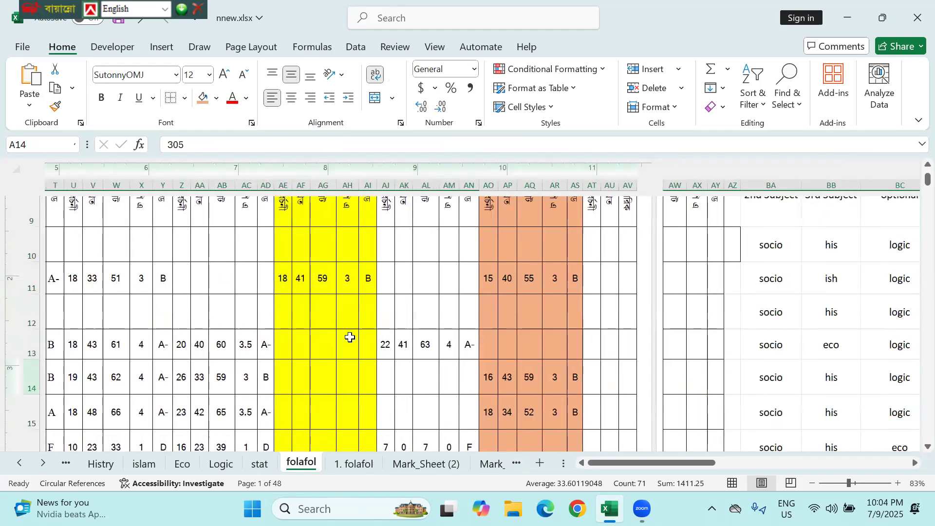
pyautogui.hscroll(6, 603, 360)
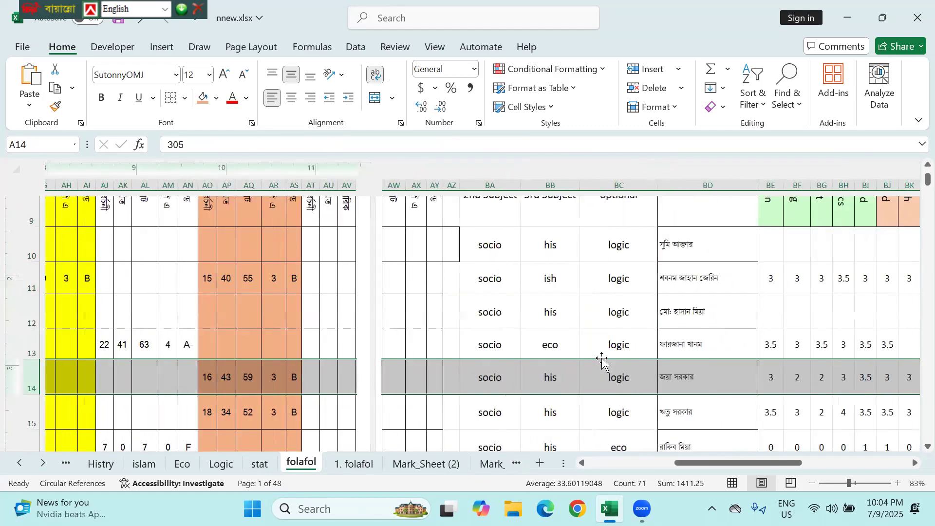
pyautogui.hscroll(5, 602, 360)
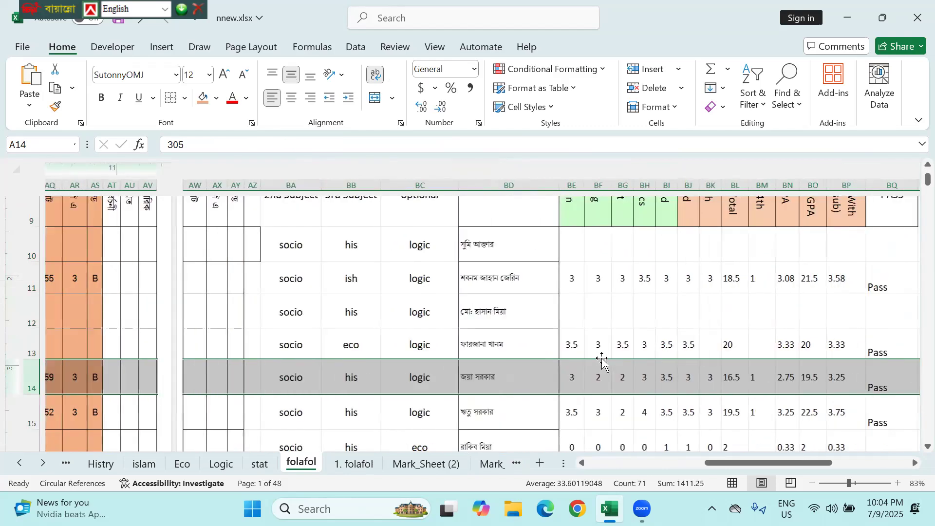
pyautogui.hscroll(3, 602, 360)
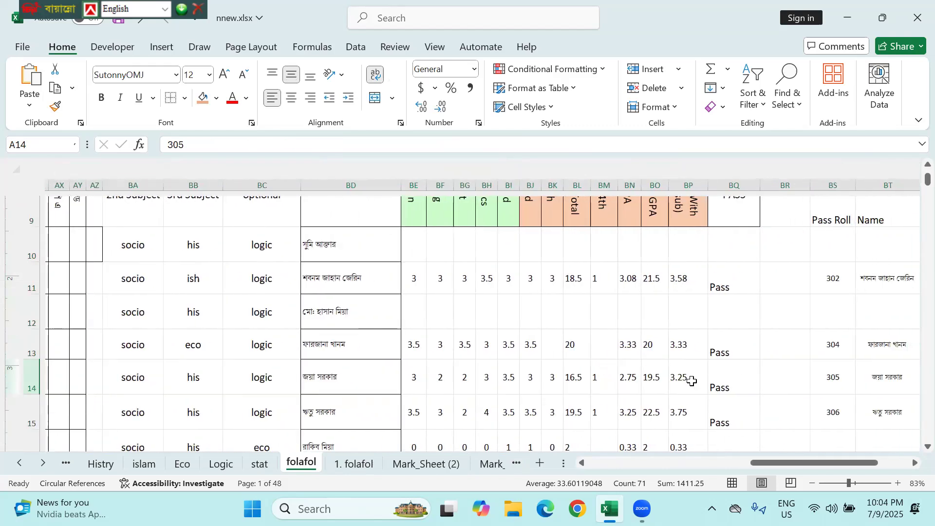
pyautogui.scroll(1, 684, 378)
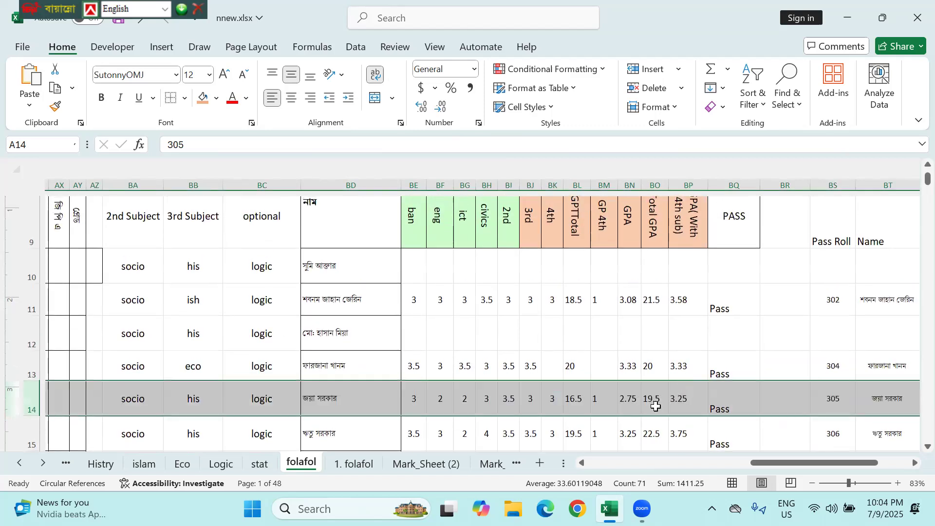
pyautogui.click(625, 407)
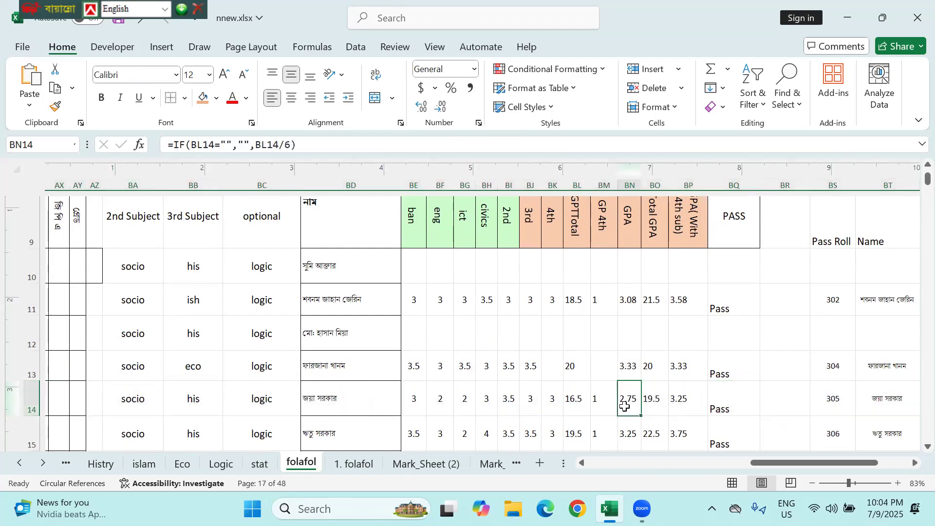
pyautogui.click(429, 463)
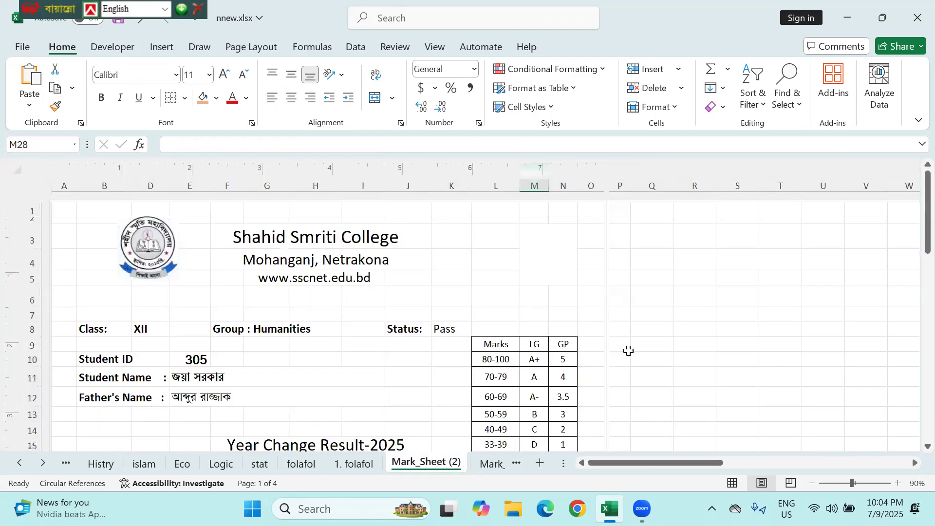
pyautogui.scroll(-7, 546, 295)
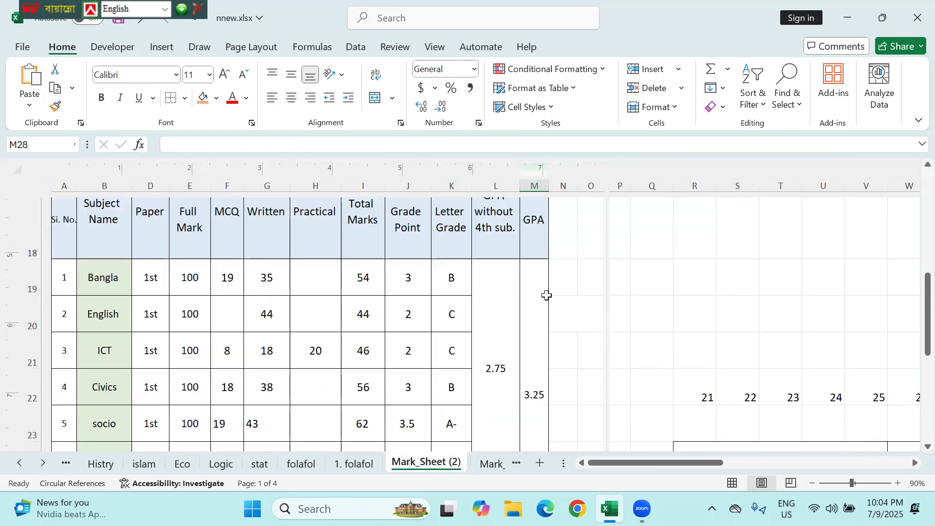
# - Try to clear the helper numbers and subject headings beside the mark sheet, from column Q onward
pyautogui.moveTo(651, 176); pyautogui.dragTo(914, 156)
pyautogui.press('Delete')
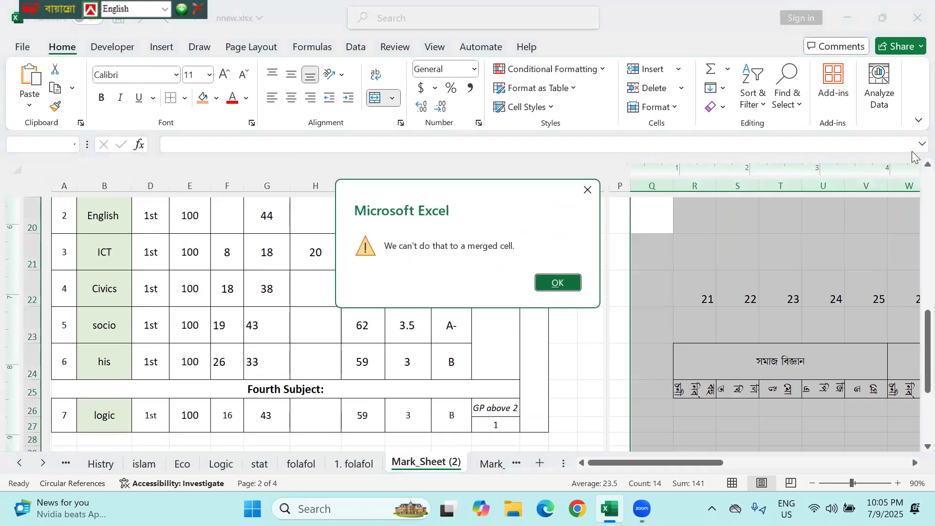
pyautogui.click(591, 186)
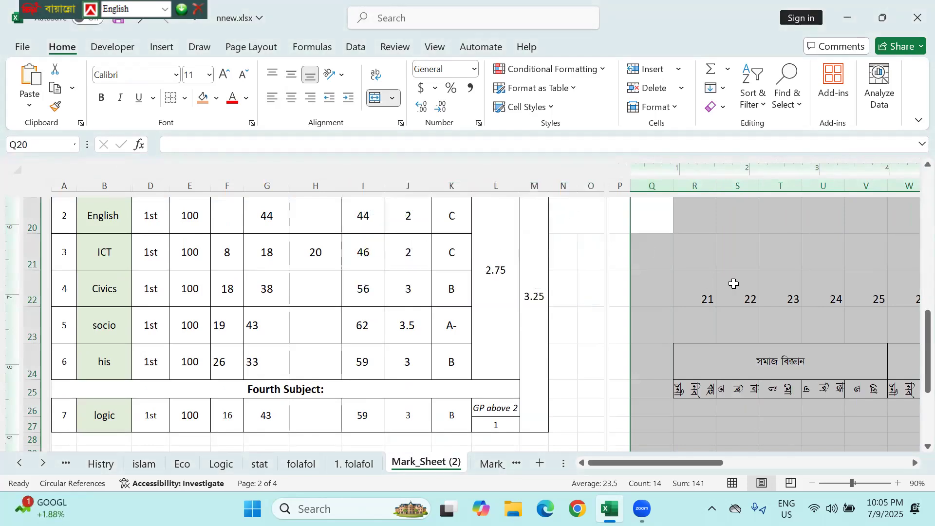
pyautogui.click(734, 284)
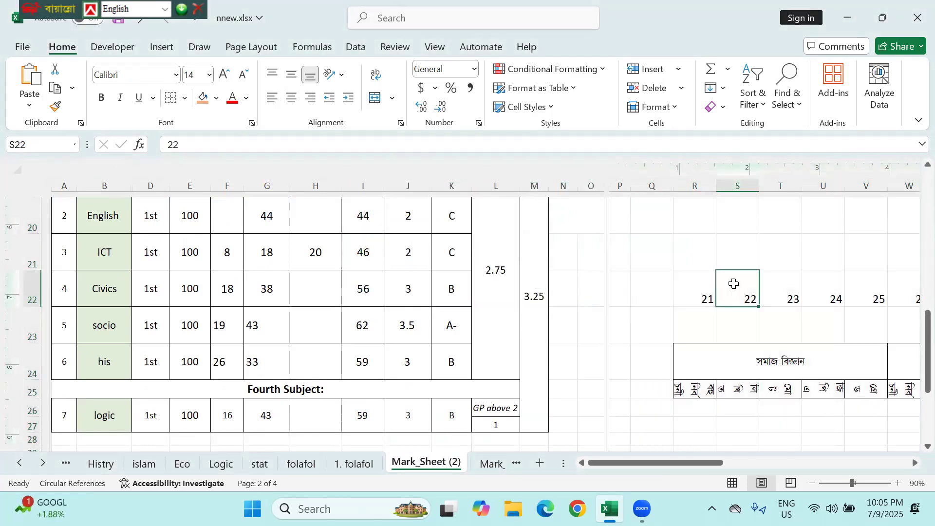
# - Clear the helper numbers and subject headings beside the mark sheet, from column P onward
pyautogui.click(623, 186)
pyautogui.moveTo(623, 185); pyautogui.dragTo(917, 159)
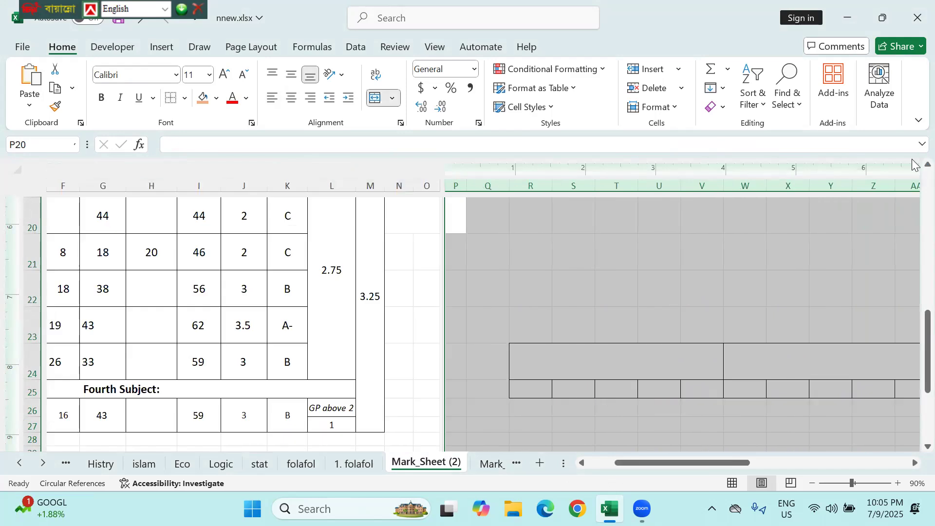
pyautogui.hscroll(-3, 618, 308)
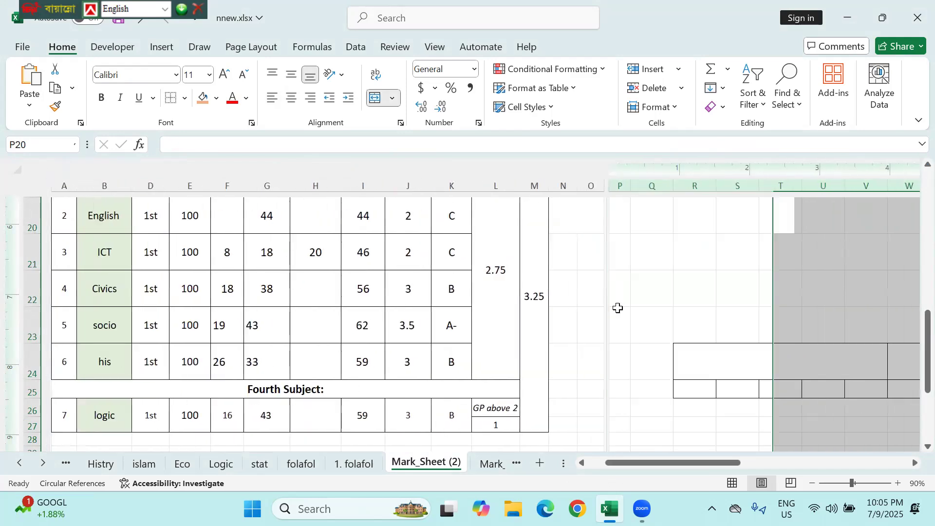
pyautogui.scroll(4, 617, 308)
pyautogui.scroll(3, 440, 334)
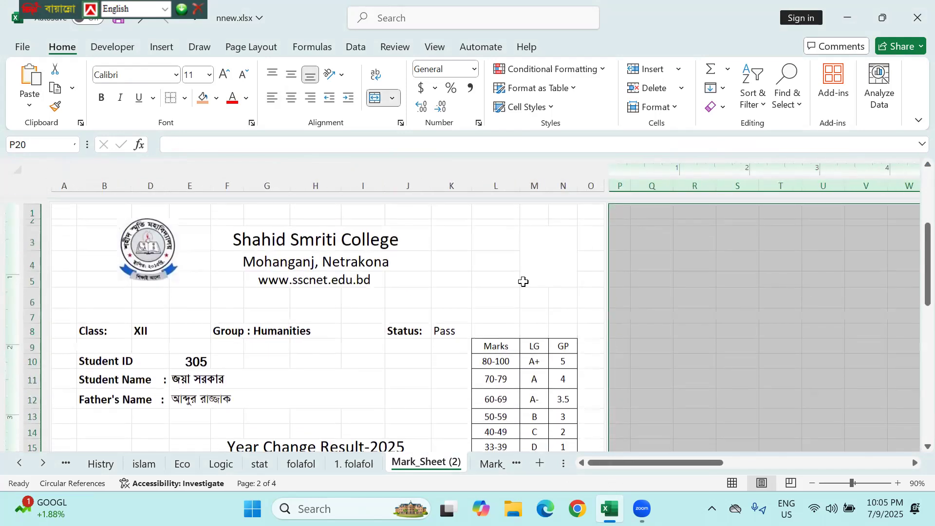
# - Check student_info for the img column that holds the student photos needed in the mark sheet's M3 cell
pyautogui.click(539, 235)
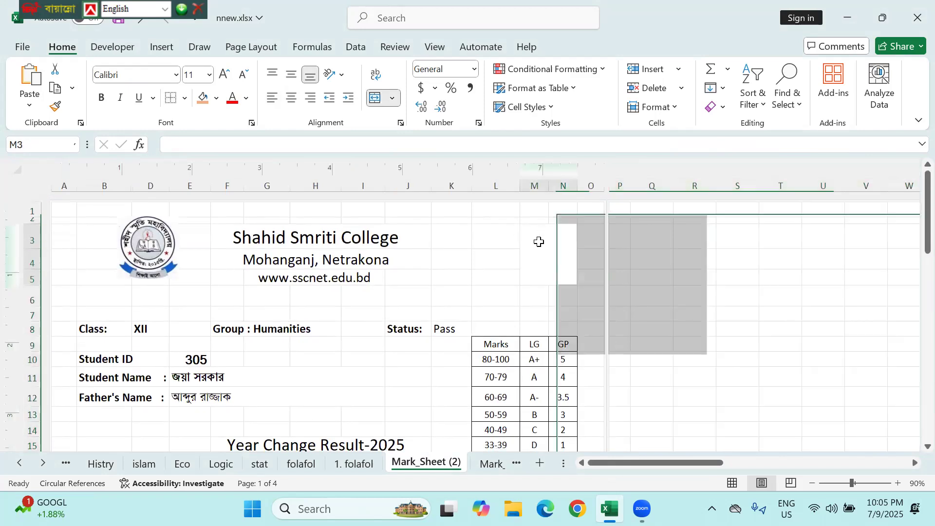
pyautogui.click(20, 465)
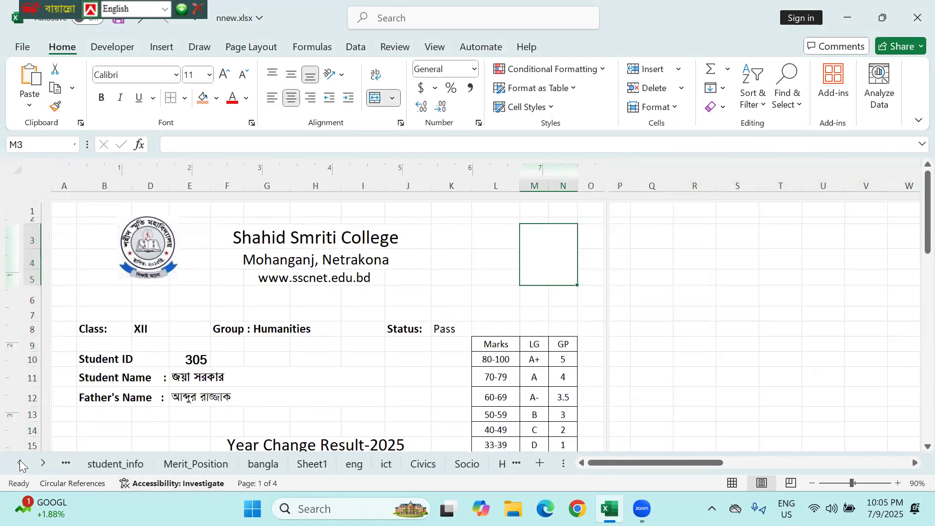
pyautogui.click(115, 464)
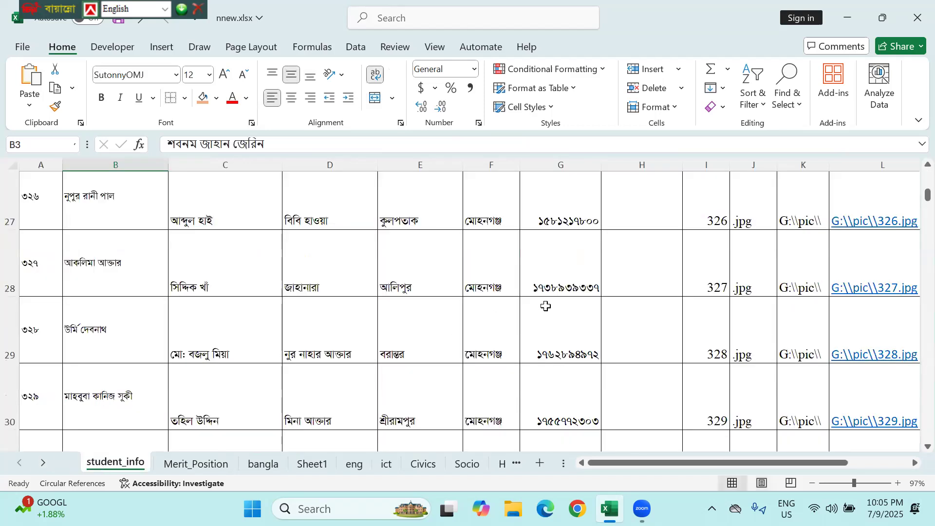
pyautogui.scroll(7, 546, 305)
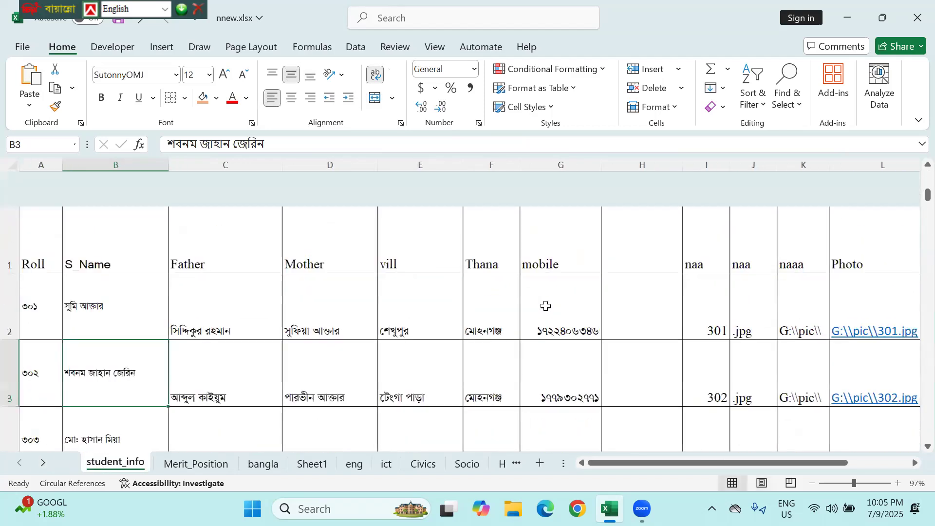
pyautogui.hscroll(-3, 319, 307)
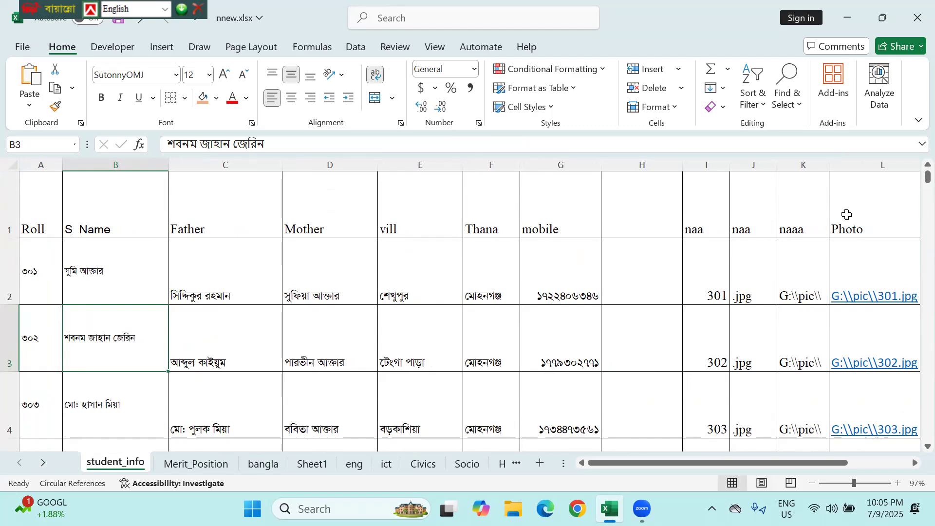
pyautogui.hscroll(3, 848, 214)
pyautogui.click(806, 218)
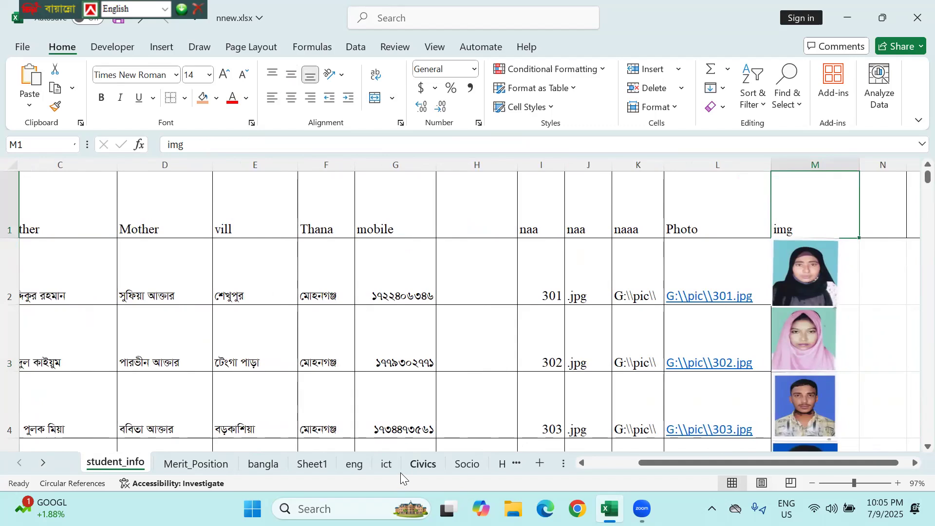
# - Return to Mark_Sheet (2) and copy the VLOOKUP formula text from the Student Name cell E11, leaving that cell as it is
pyautogui.click(390, 466)
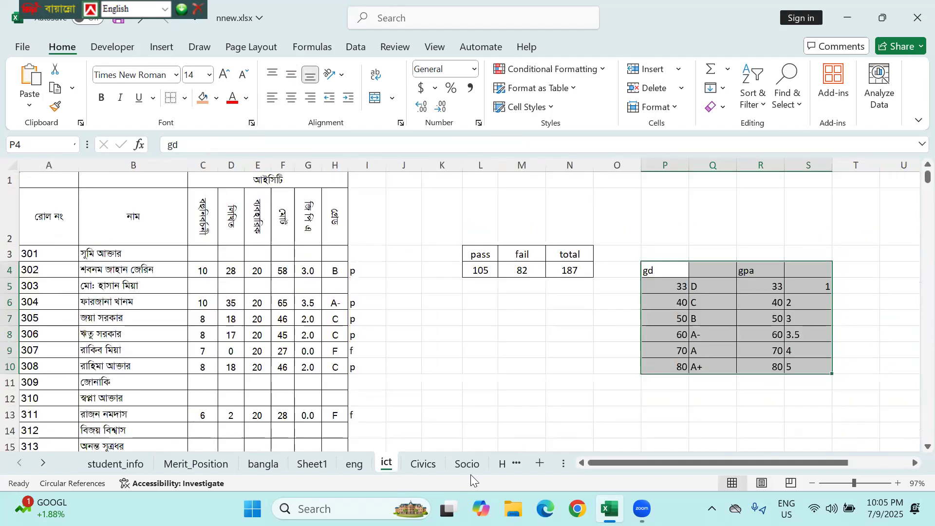
pyautogui.click(497, 467)
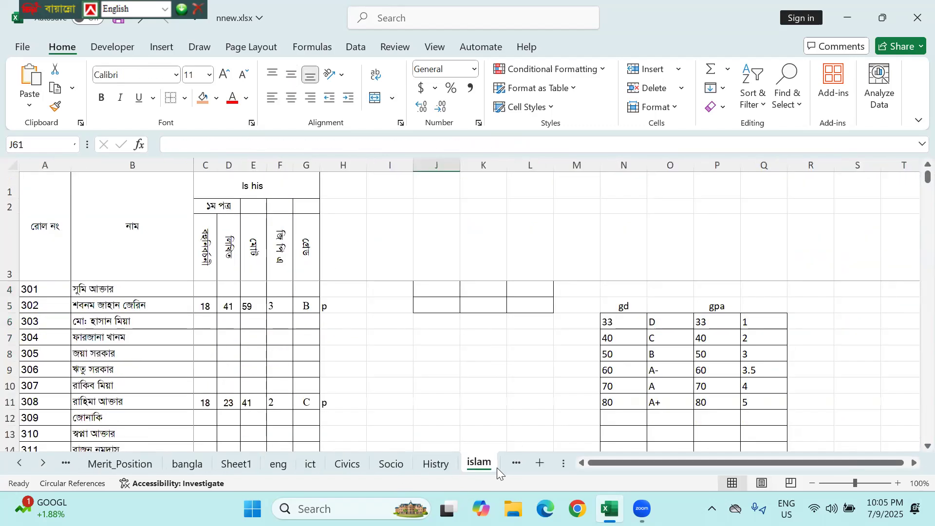
pyautogui.click(512, 466)
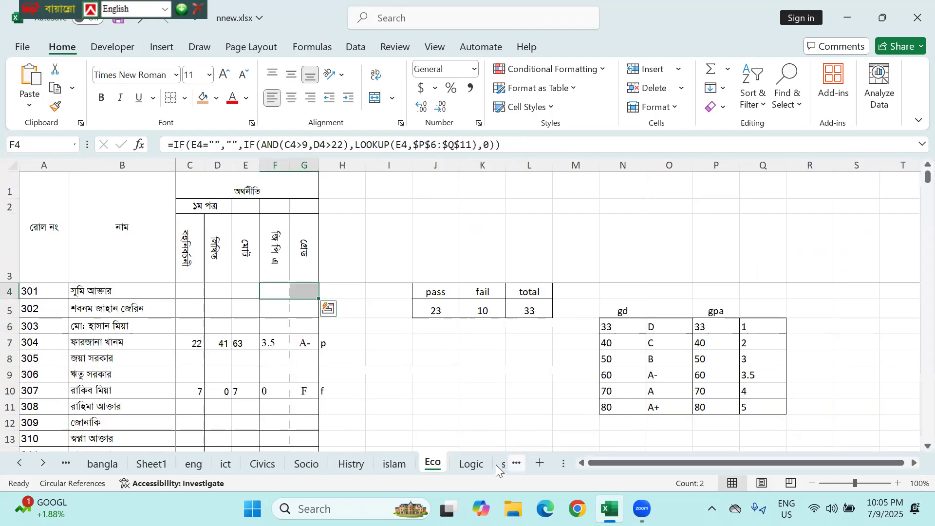
pyautogui.click(492, 464)
pyautogui.click(505, 466)
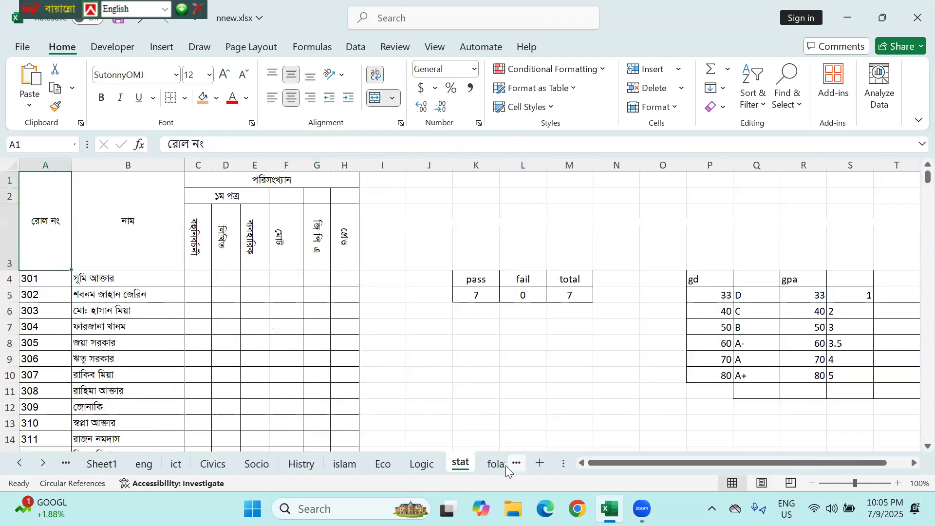
pyautogui.click(496, 465)
pyautogui.click(509, 468)
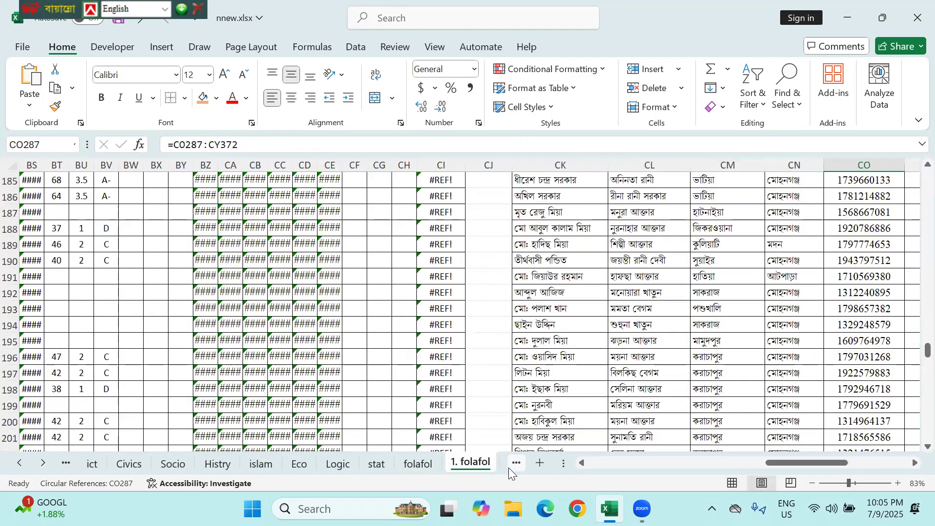
pyautogui.click(508, 467)
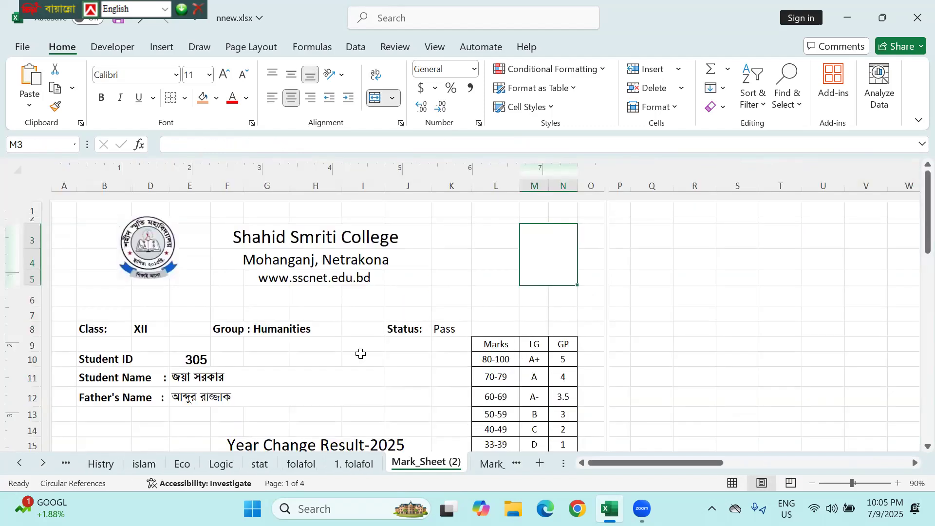
pyautogui.click(195, 360)
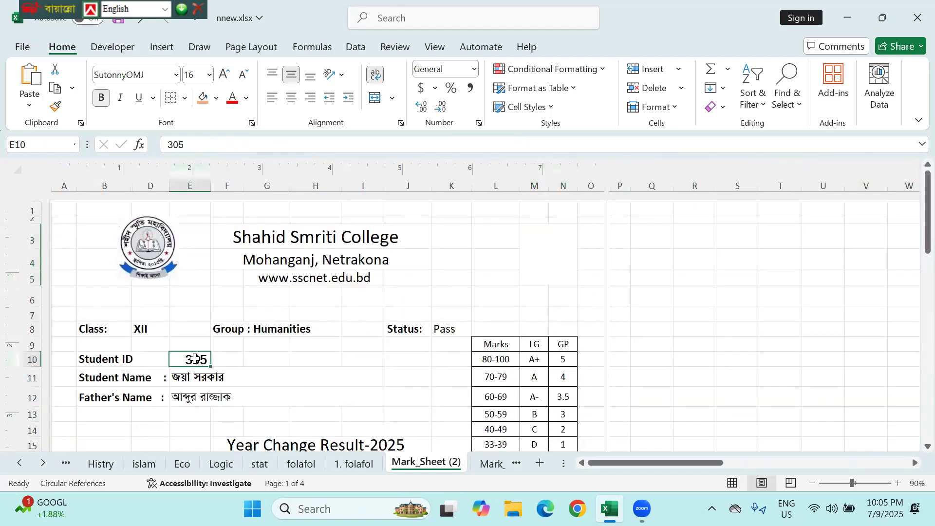
pyautogui.click(197, 376)
pyautogui.moveTo(427, 146); pyautogui.dragTo(179, 145)
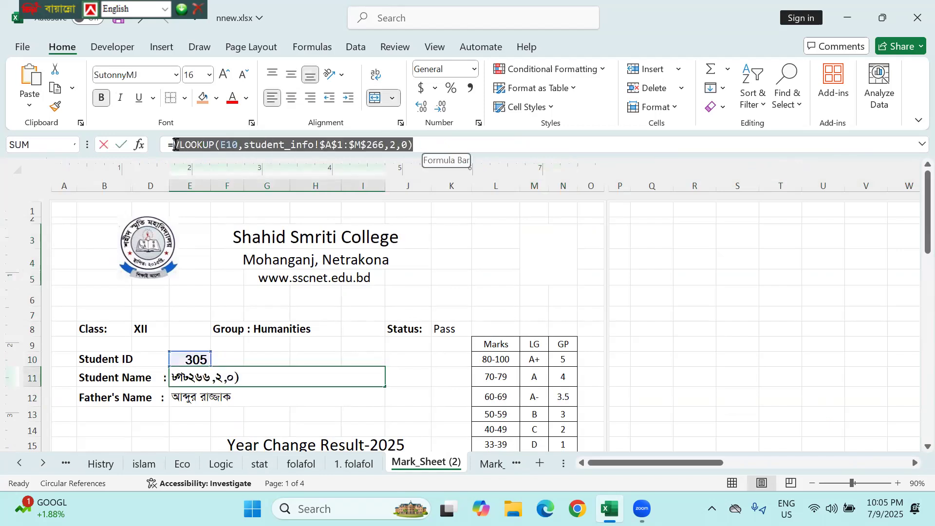
pyautogui.press('Escape')
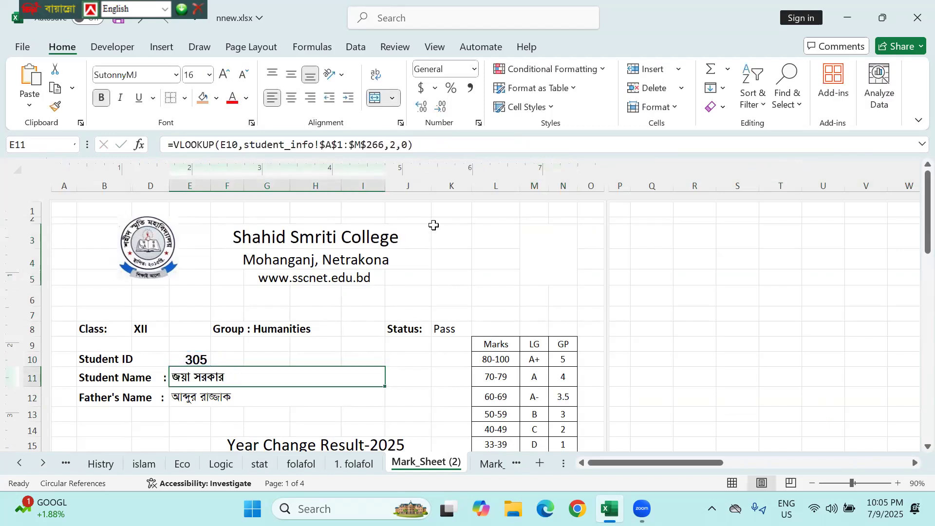
# - Fill photo cell M3 with =VLOOKUP(E10,student_info!$A$1:$M$266,13,0), using the copied formula with column index 13
pyautogui.click(547, 267)
pyautogui.write('=')
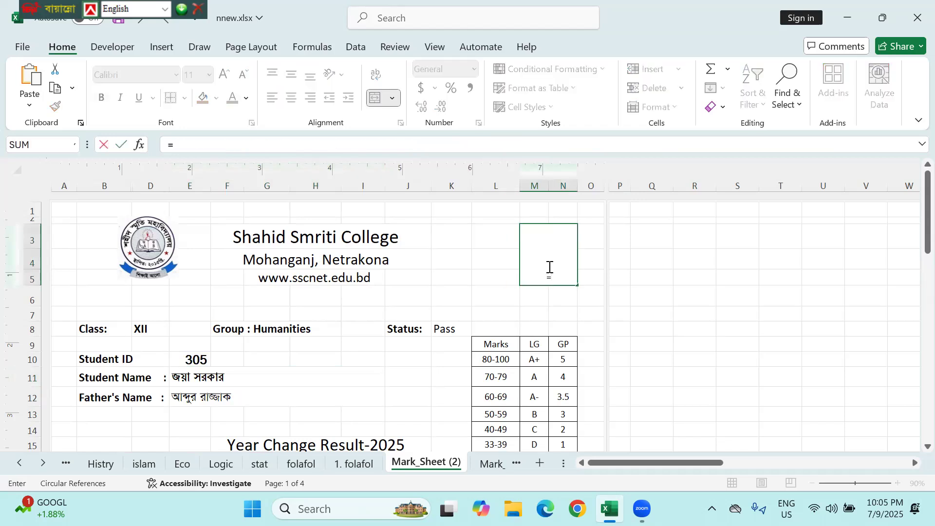
pyautogui.write('VLOOKUP(E10,student_info!$A$1:$M$266,2,0)')
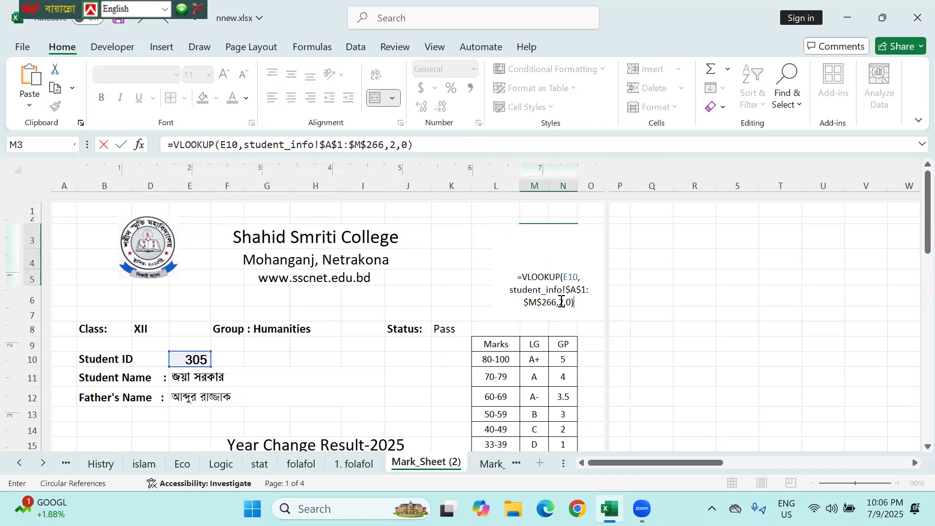
pyautogui.click(562, 302)
pyautogui.press('BackSpace')
pyautogui.write('13')
pyautogui.press('Return')
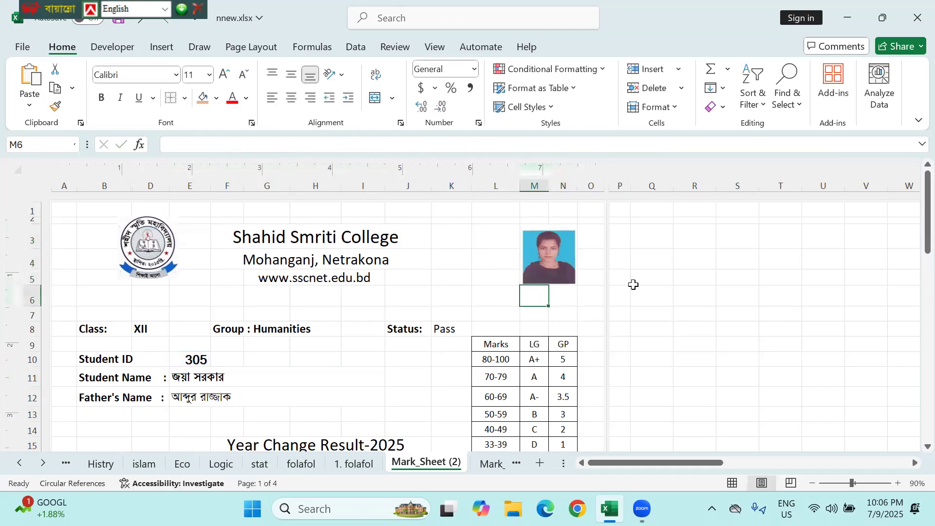
# - Test the mark sheet lookups by entering a different student's ID in cell E10
pyautogui.click(207, 359)
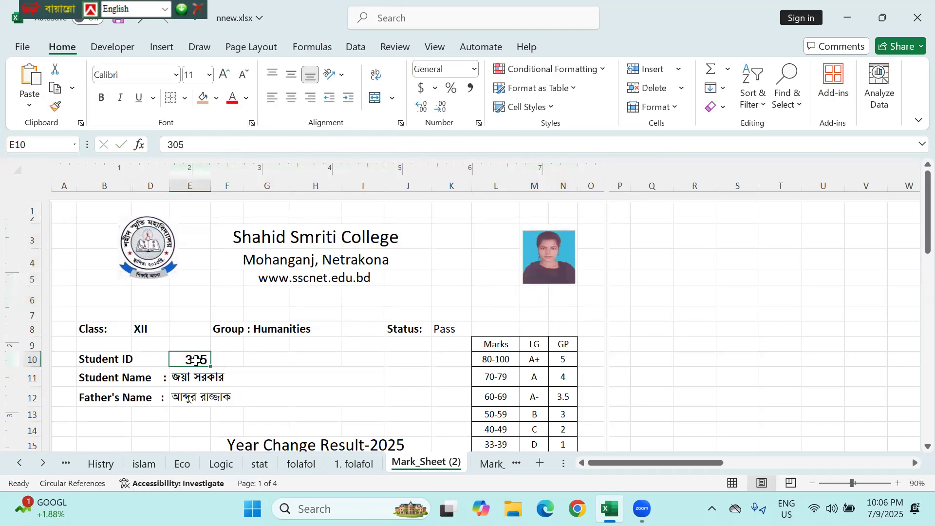
pyautogui.write('5')
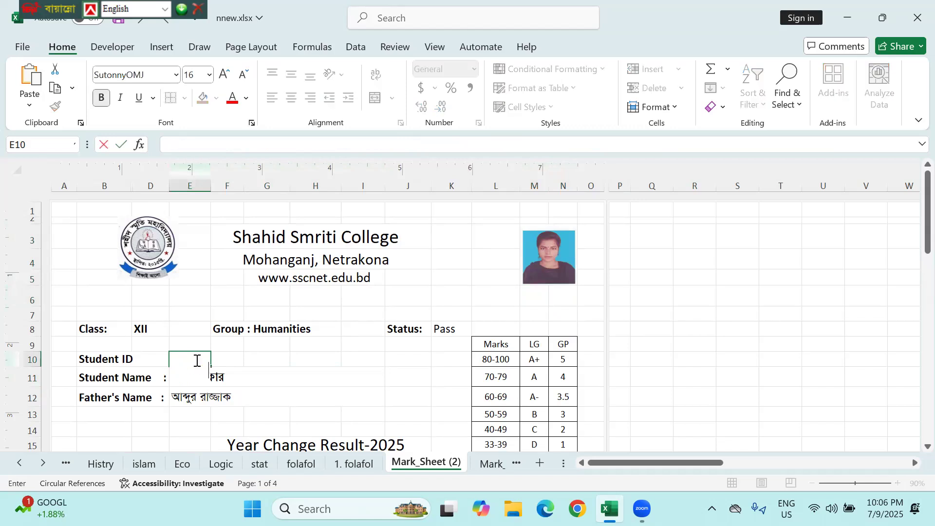
pyautogui.write('320')
pyautogui.press('Return')
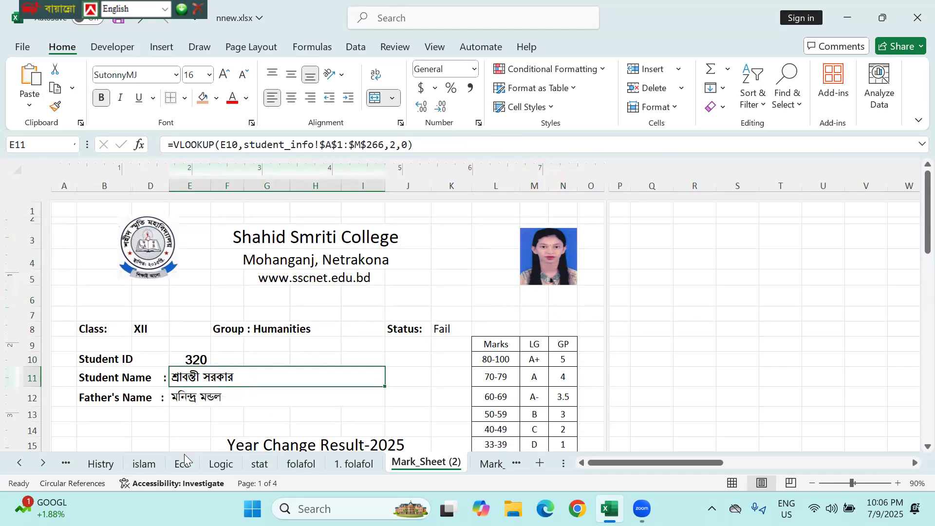
# - Check the folafol sheet for the marks row belonging to the Student ID entered on the mark sheet
pyautogui.click(294, 464)
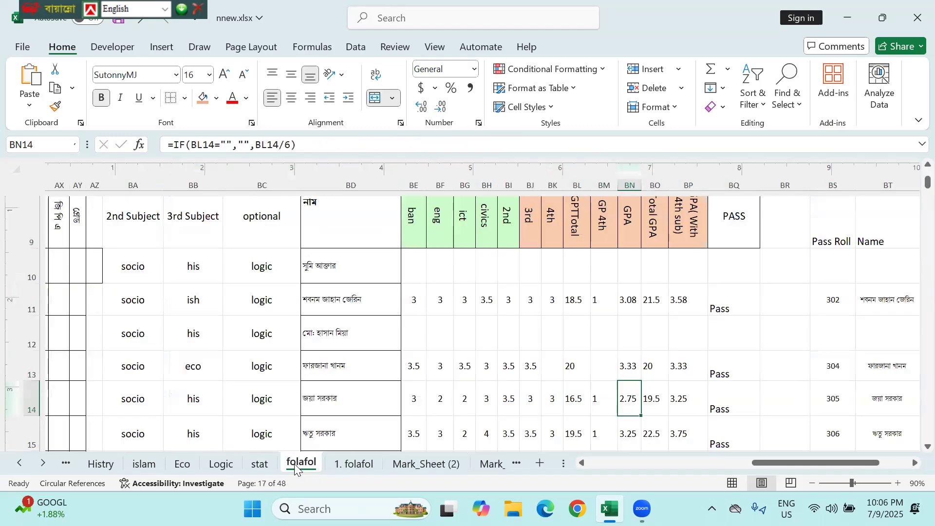
pyautogui.hscroll(-15, 203, 376)
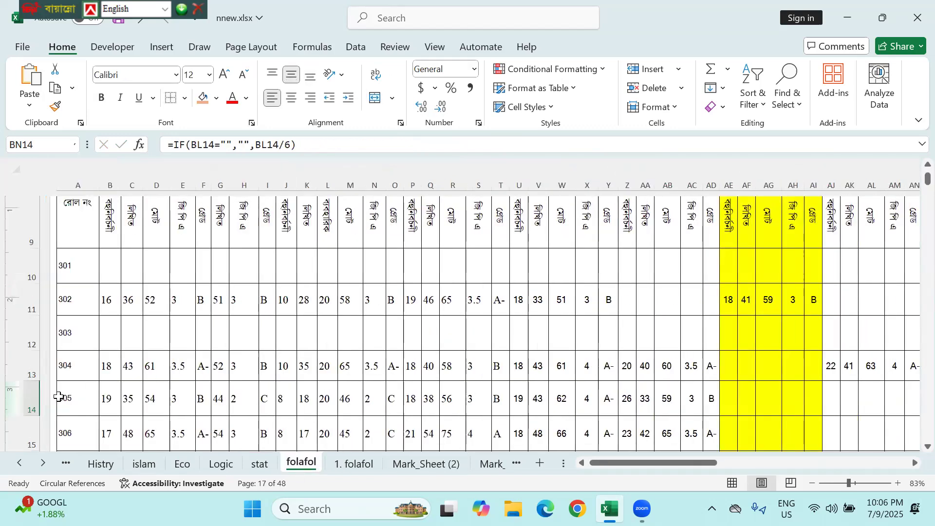
pyautogui.scroll(-5, 47, 400)
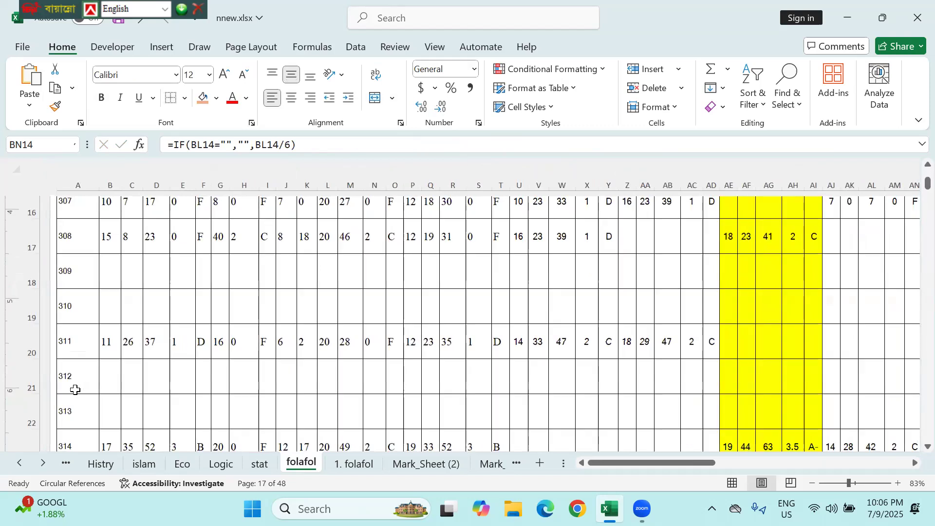
pyautogui.scroll(-3, 67, 294)
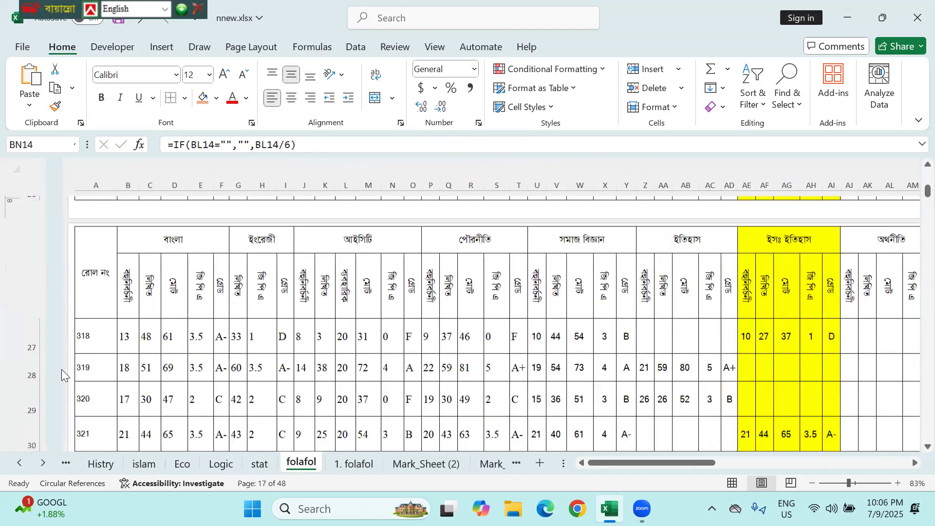
pyautogui.scroll(-3, 48, 395)
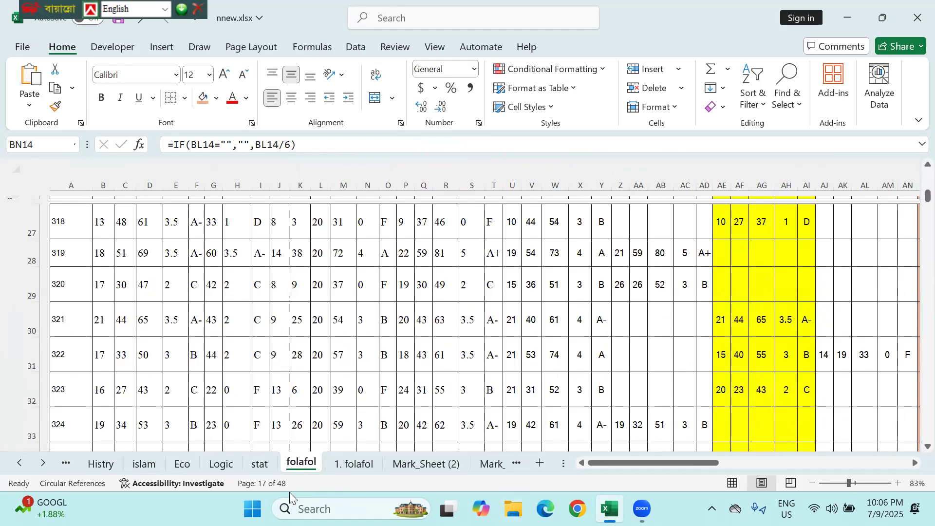
# - Select row 14 on the folafol sheet and review that student's marks, optional subjects, GPA and pass columns
pyautogui.scroll(10, 289, 492)
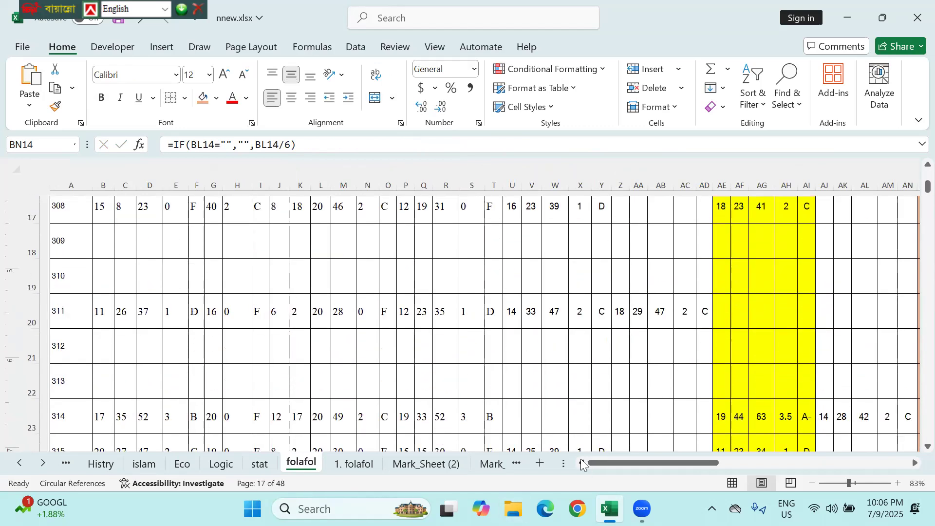
pyautogui.click(374, 399)
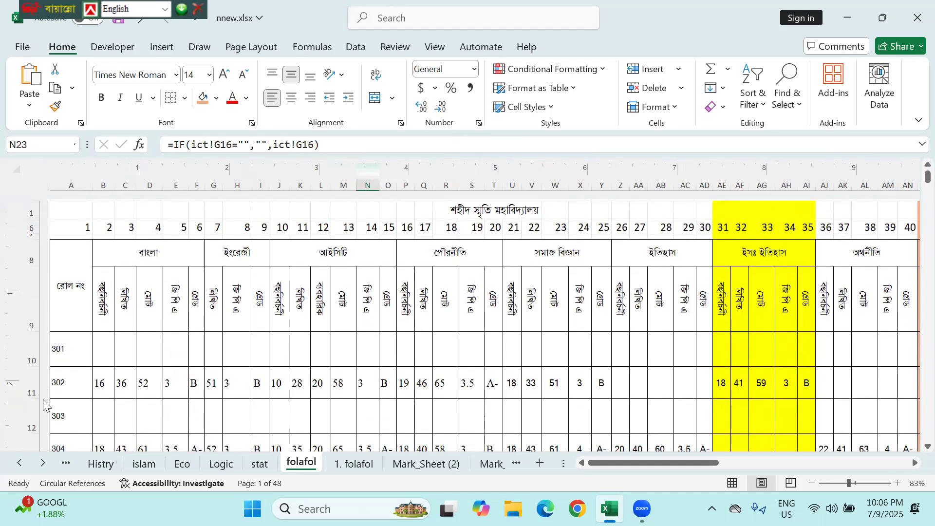
pyautogui.scroll(-3, 44, 407)
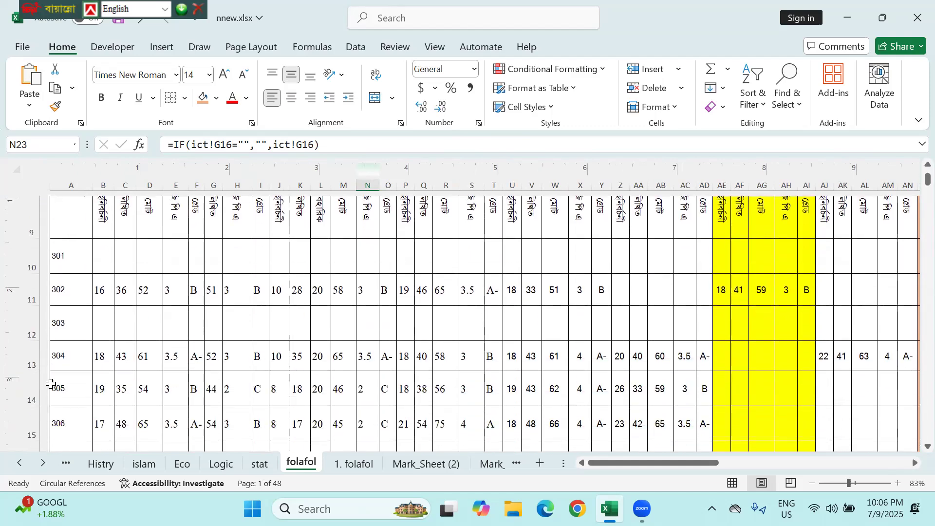
pyautogui.click(30, 388)
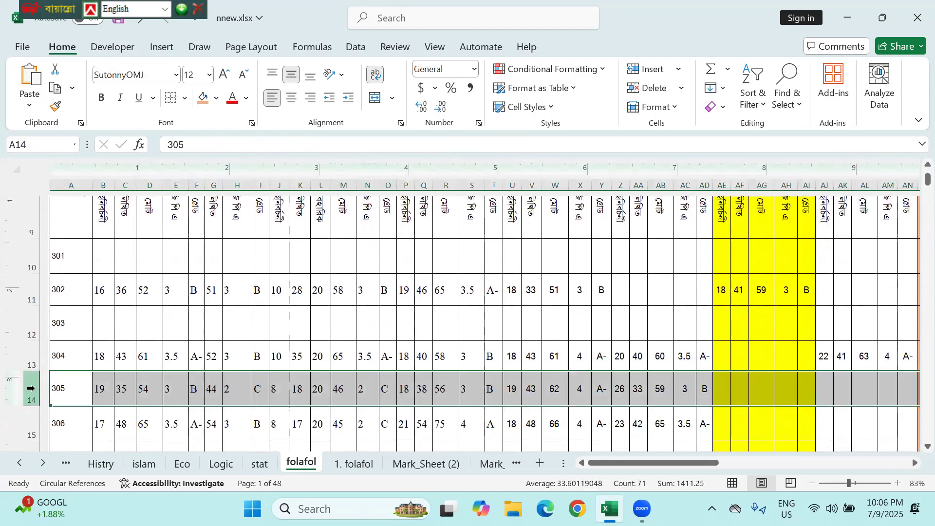
pyautogui.hscroll(5, 272, 349)
pyautogui.hscroll(15, 271, 350)
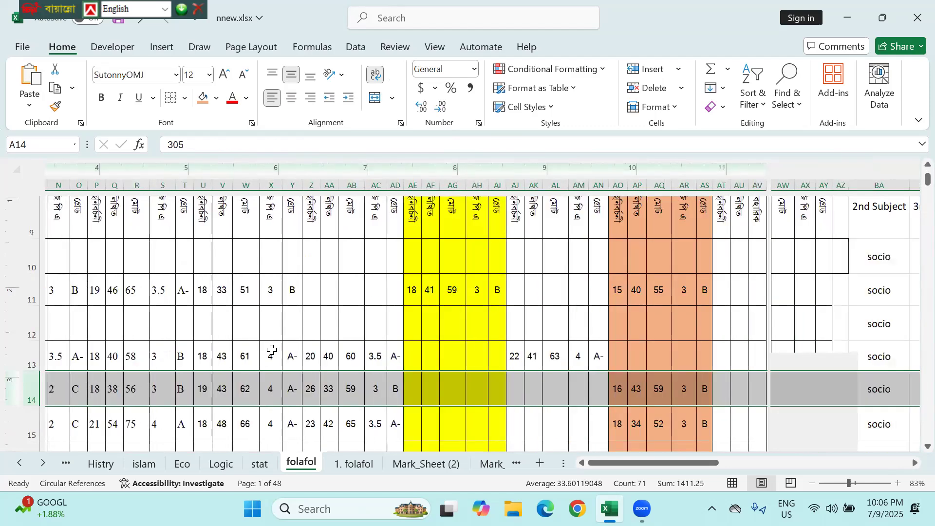
pyautogui.hscroll(10, 272, 350)
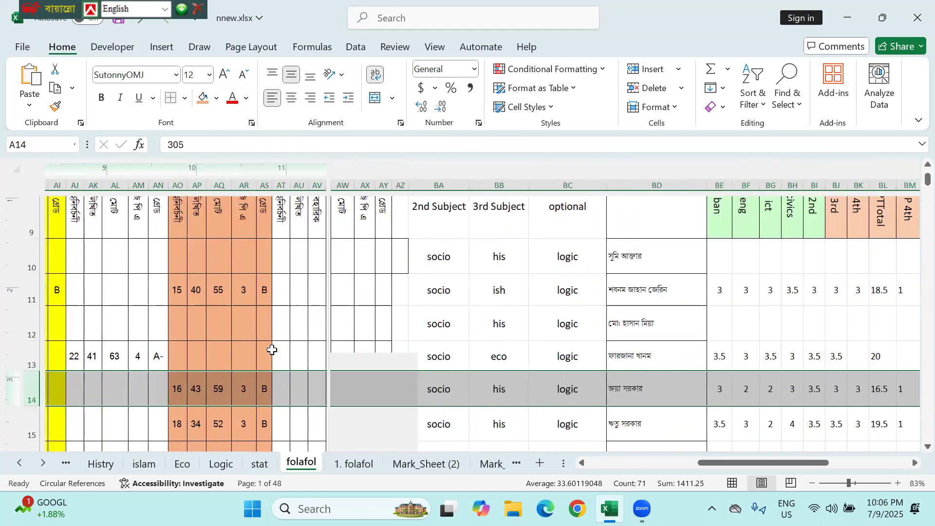
pyautogui.hscroll(4, 272, 350)
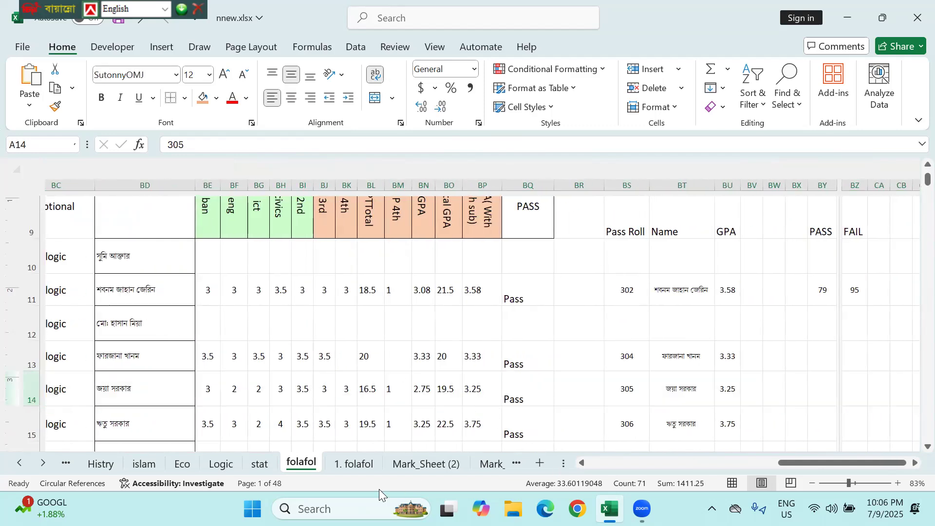
# - Inspect the same student's details on the student_info sheet and select the matching photo in img cell M6
pyautogui.click(19, 463)
pyautogui.click(19, 464)
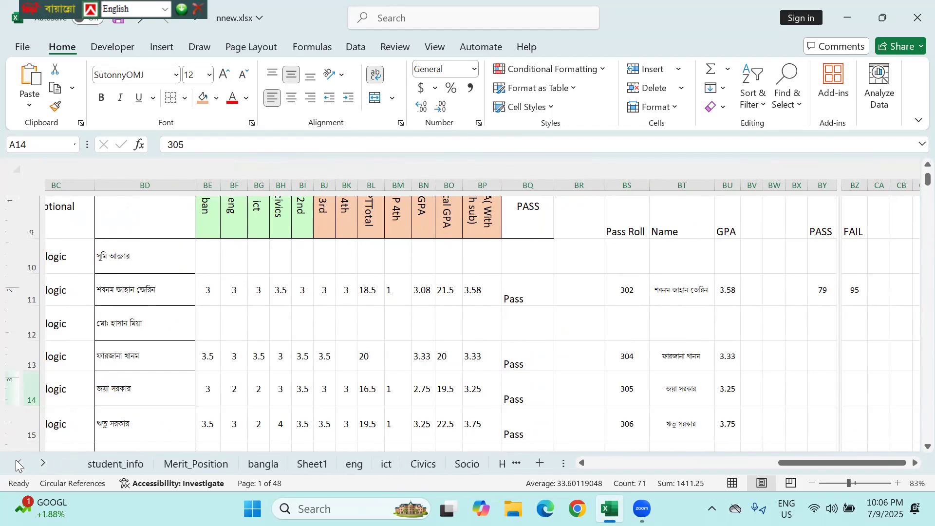
pyautogui.click(125, 463)
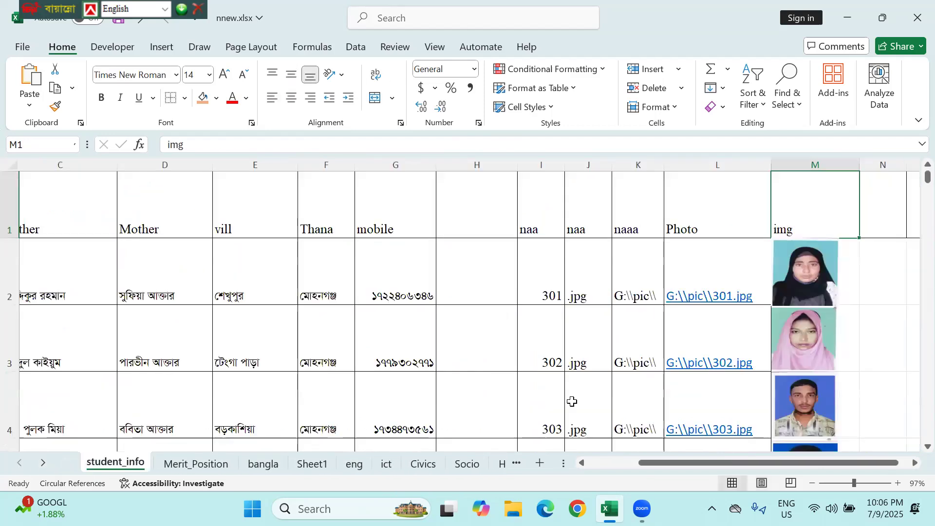
pyautogui.hscroll(-4, 413, 400)
pyautogui.scroll(-2, 413, 401)
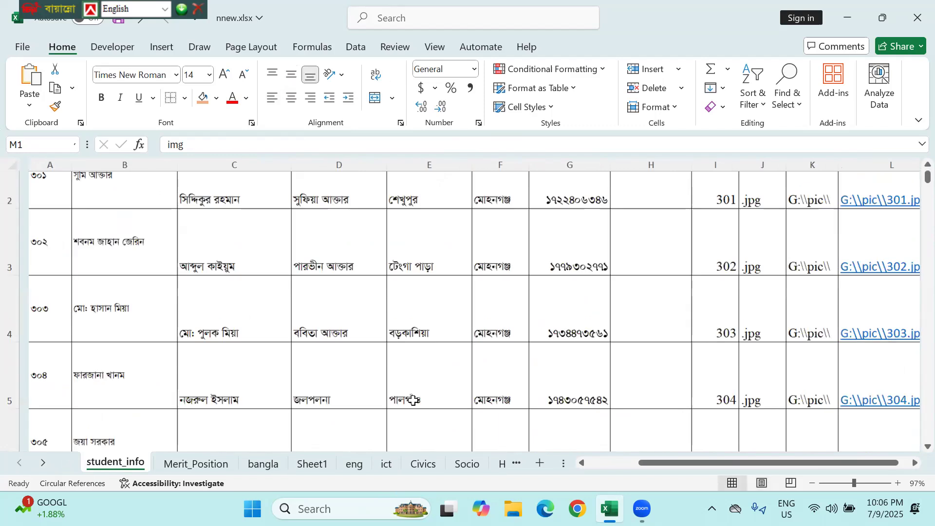
pyautogui.hscroll(4, 413, 400)
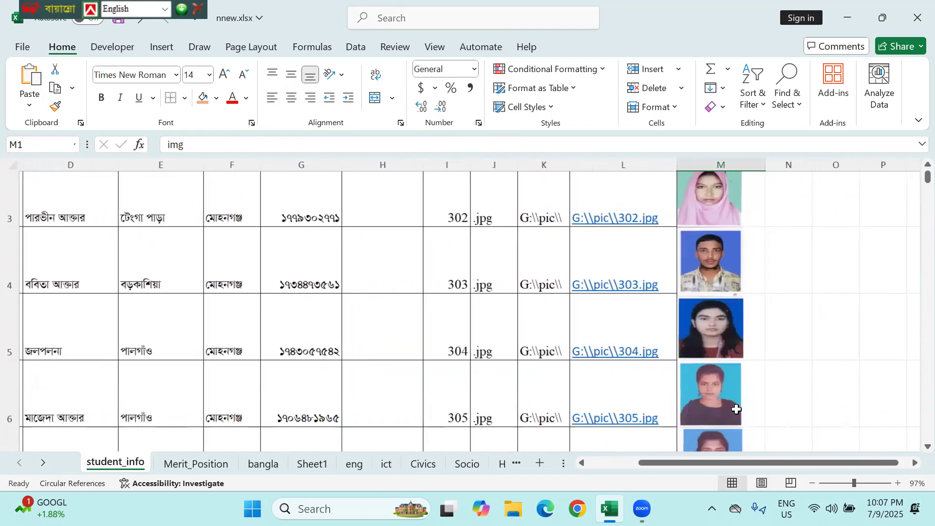
pyautogui.click(745, 405)
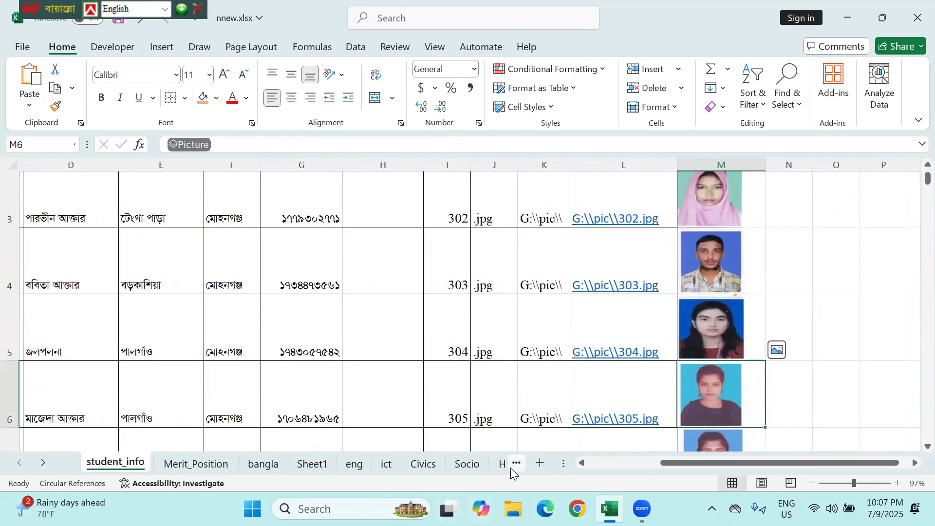
# - Return to Mark_Sheet (2) and set the Student ID in E10 to the student from folafol row 14
pyautogui.click(511, 467)
pyautogui.click(511, 467)
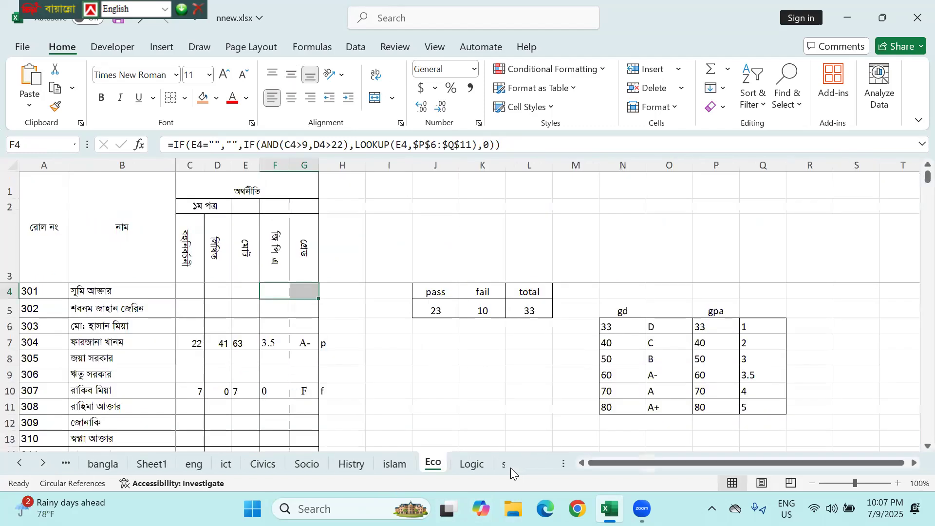
pyautogui.click(507, 467)
pyautogui.click(508, 468)
pyautogui.click(507, 467)
pyautogui.click(508, 468)
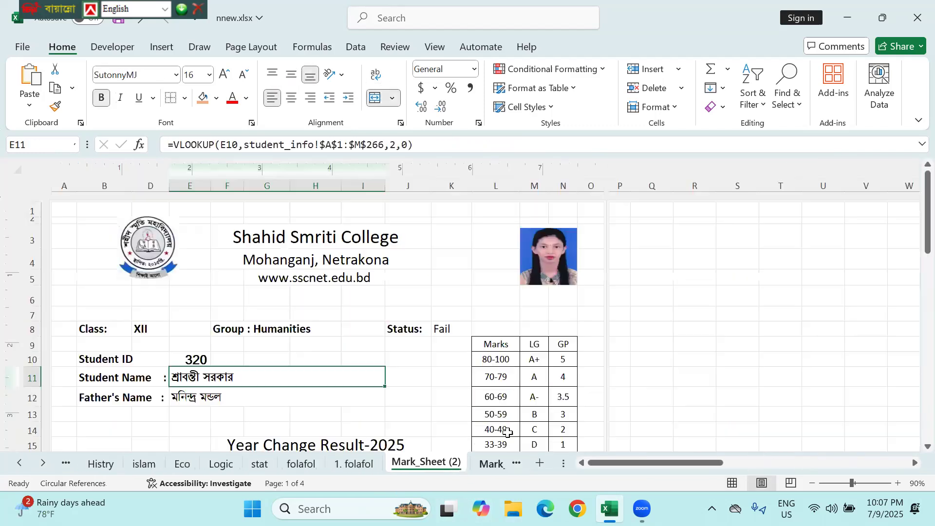
pyautogui.click(198, 359)
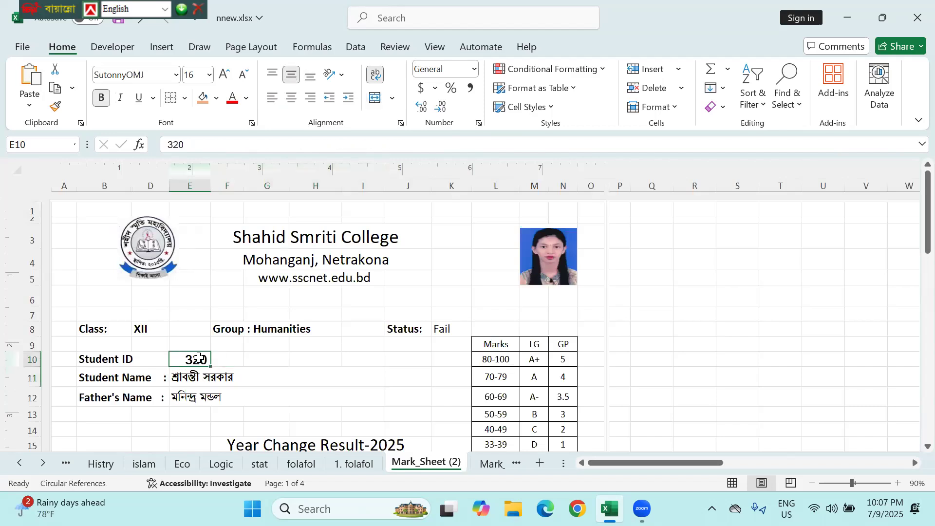
pyautogui.write('305')
pyautogui.press('Return')
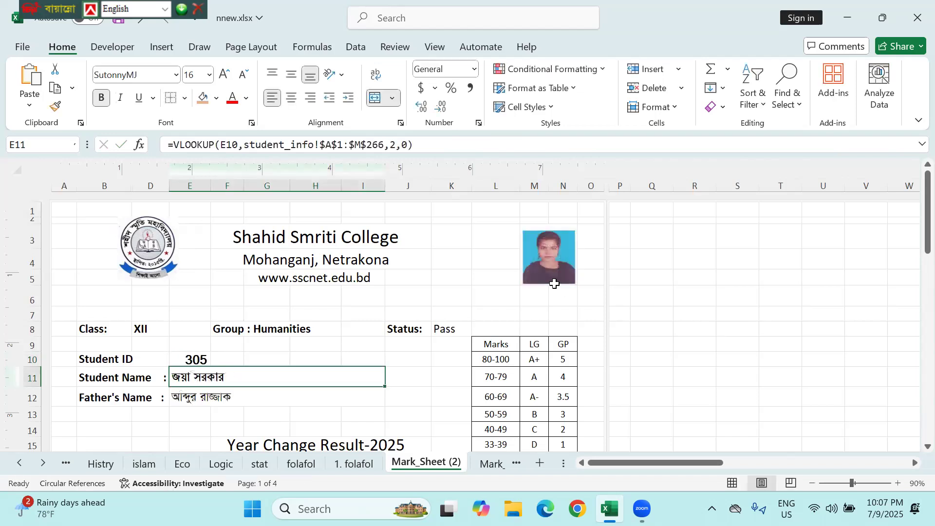
# - Examine the student's completed mark sheet, from the subject marks and GPA to the signature area and photo
pyautogui.scroll(-3, 403, 279)
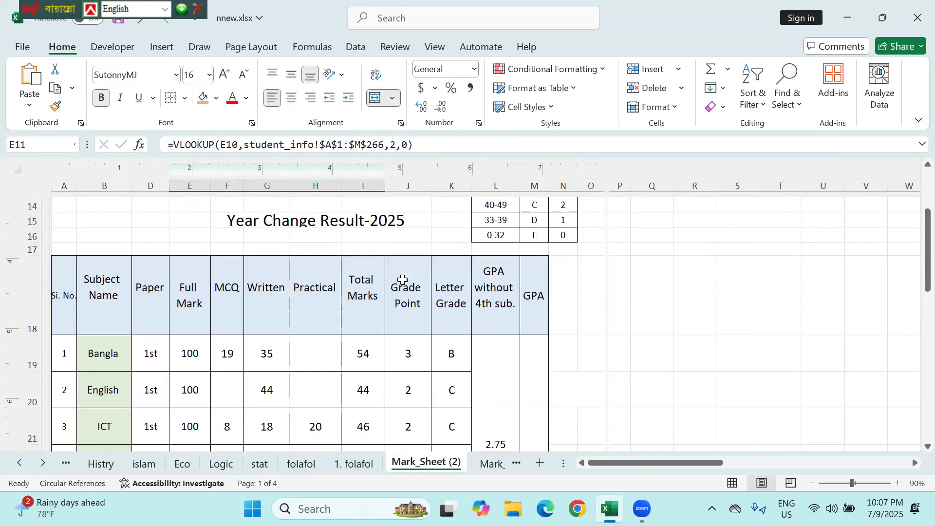
pyautogui.scroll(1, 402, 279)
pyautogui.scroll(-4, 402, 280)
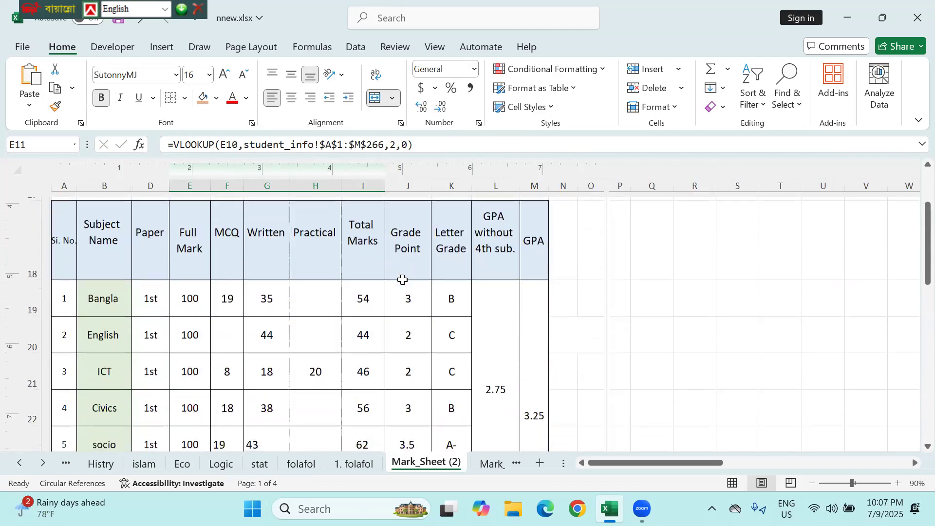
pyautogui.scroll(-2, 403, 280)
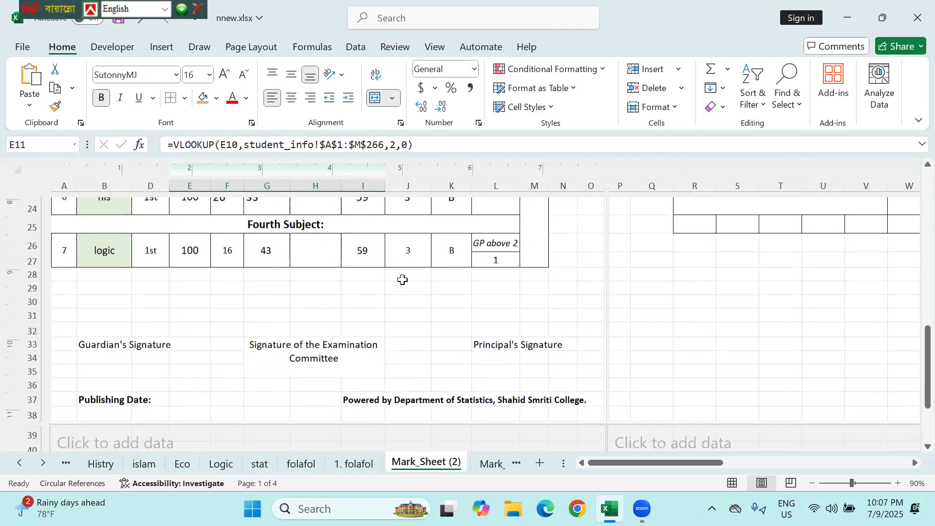
pyautogui.scroll(5, 403, 279)
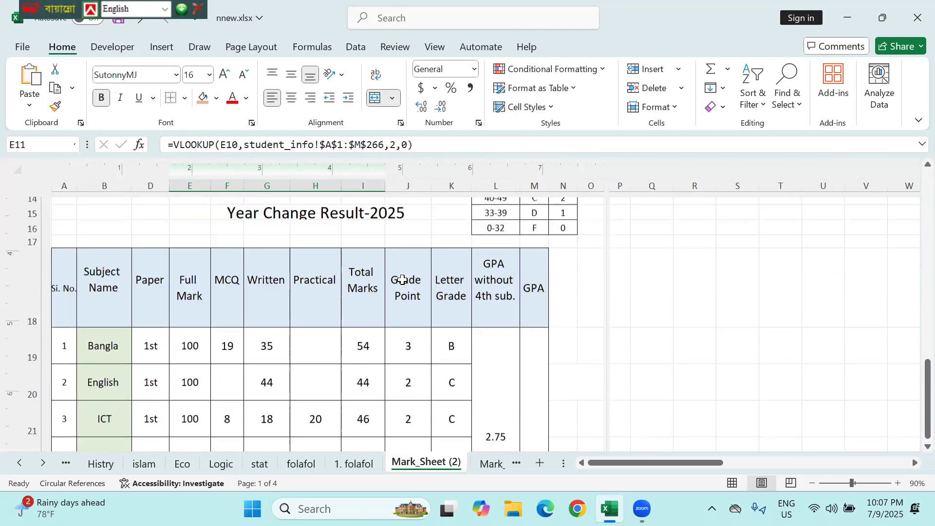
pyautogui.scroll(4, 402, 316)
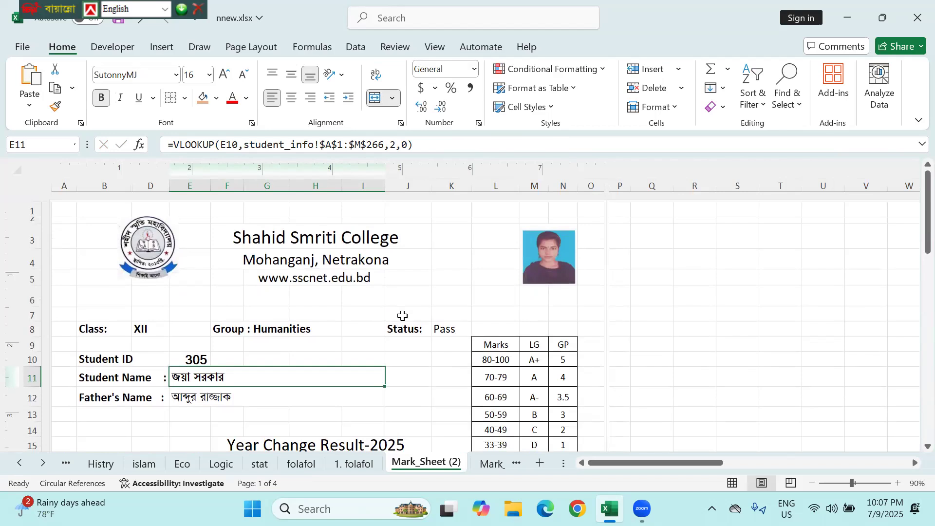
pyautogui.click(655, 83)
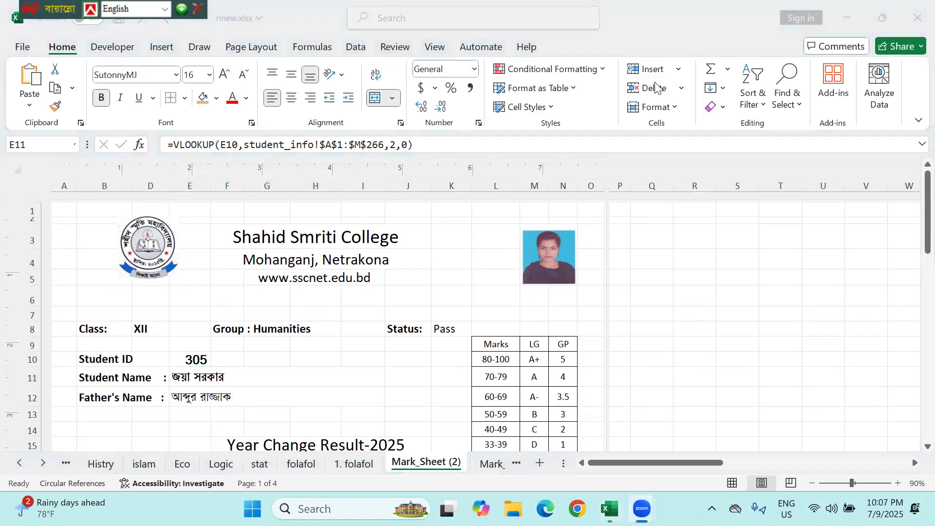